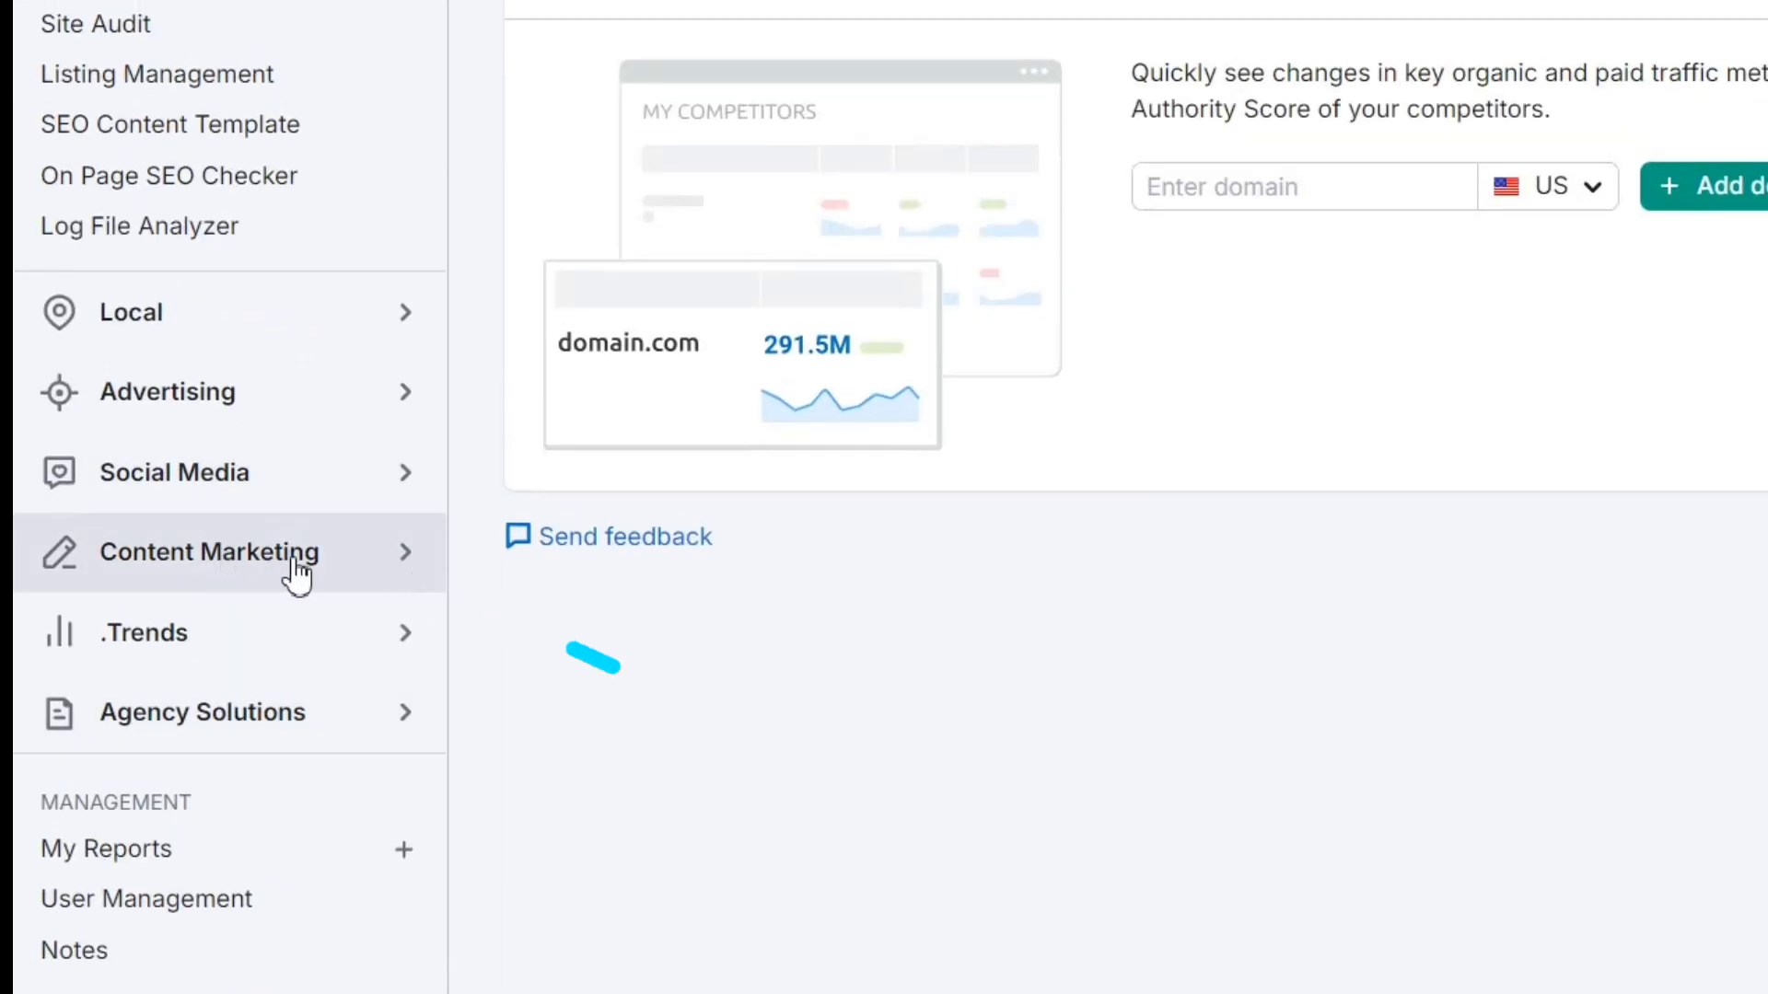
- Open Topic Research under Content Marketing and get content ideas for "Men's fashion trends" in the US
left_click(276, 574)
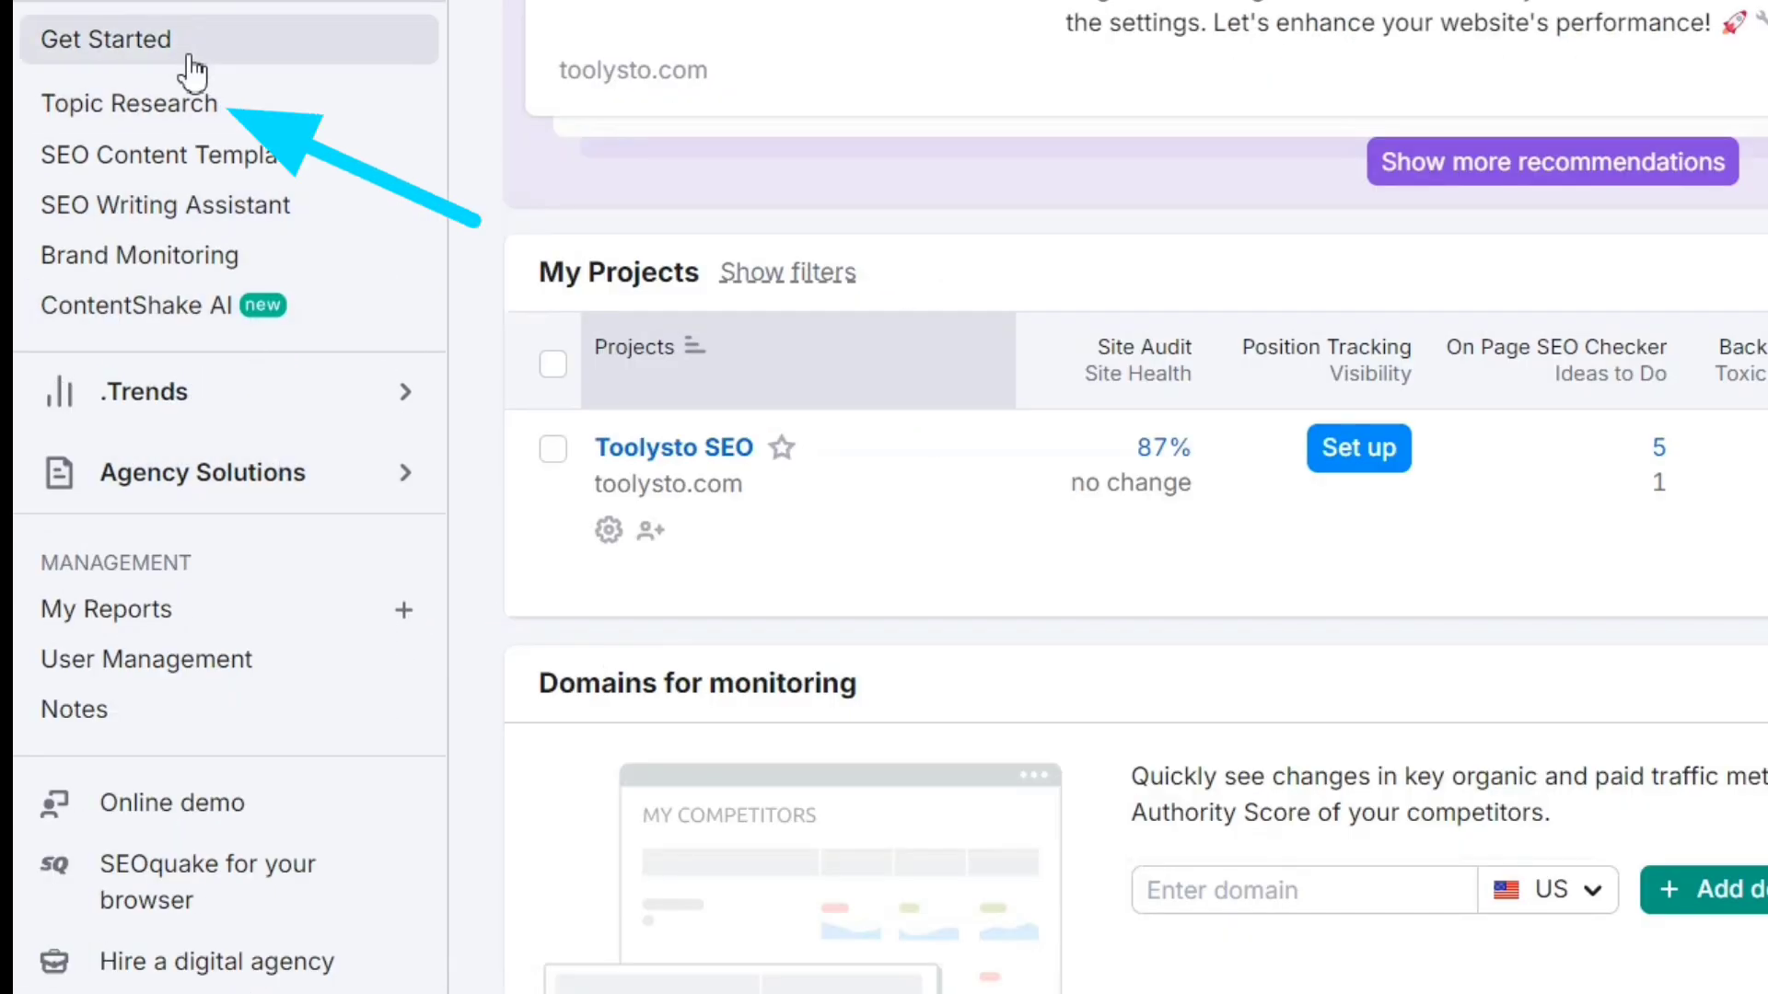
left_click(189, 106)
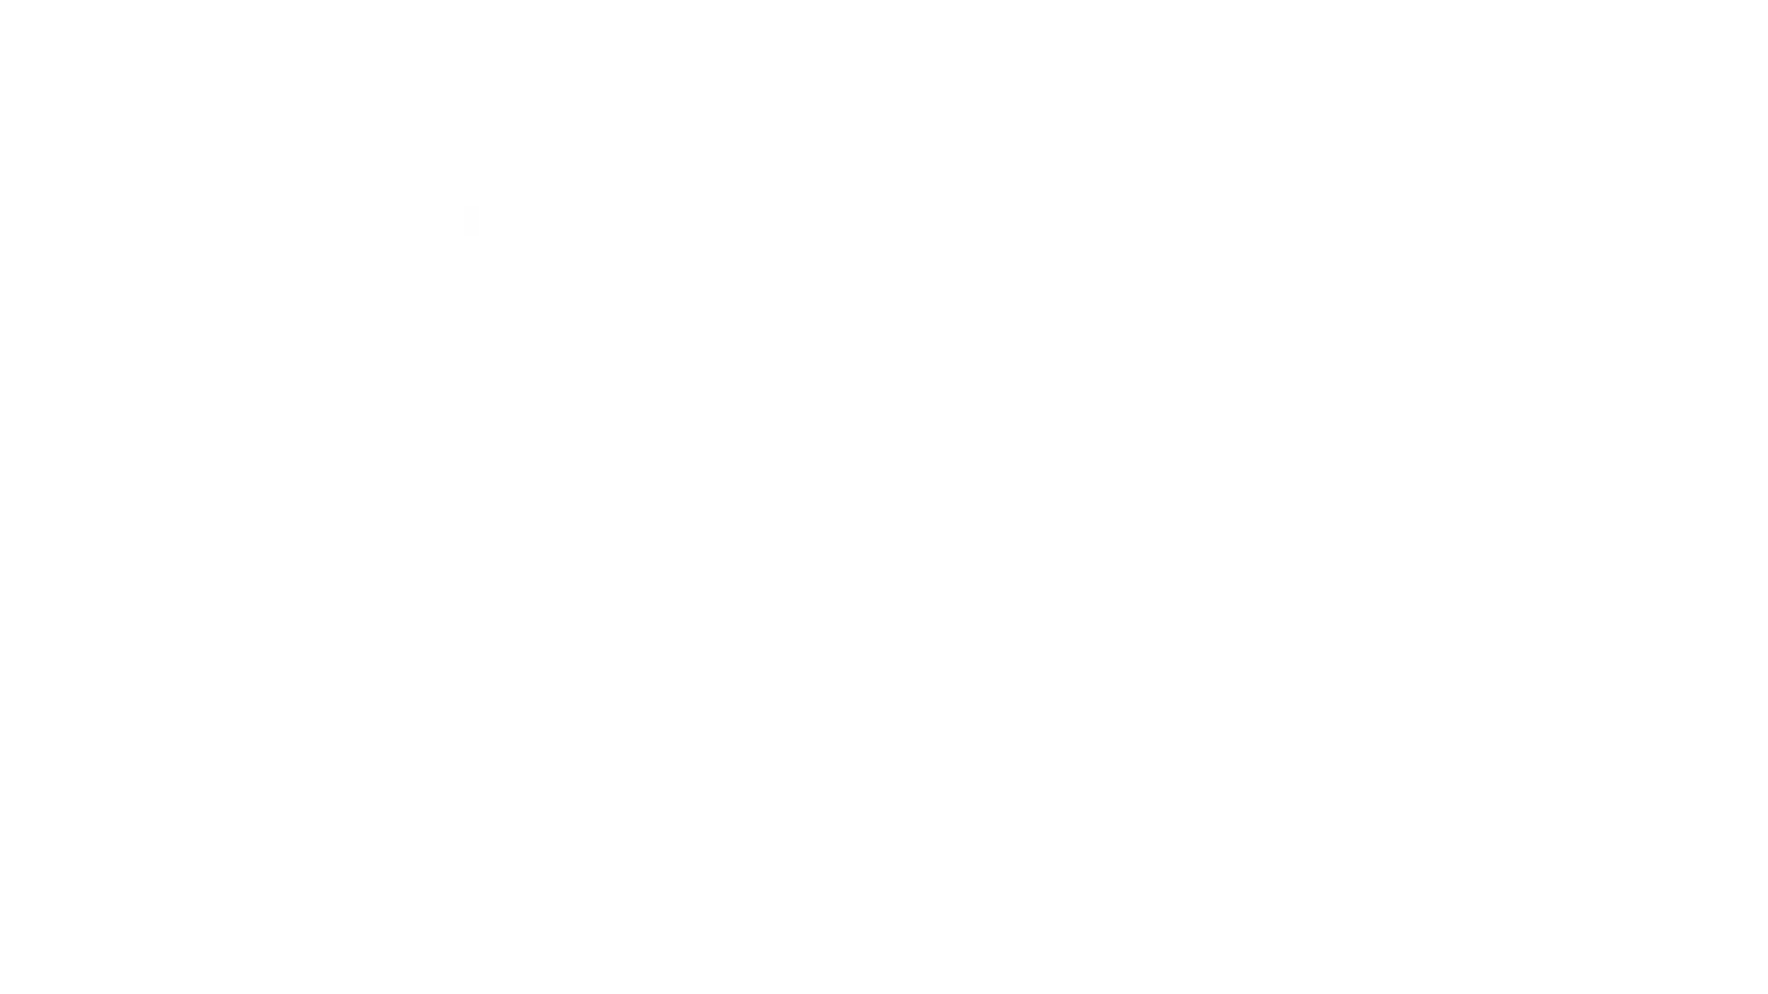
left_click(475, 494)
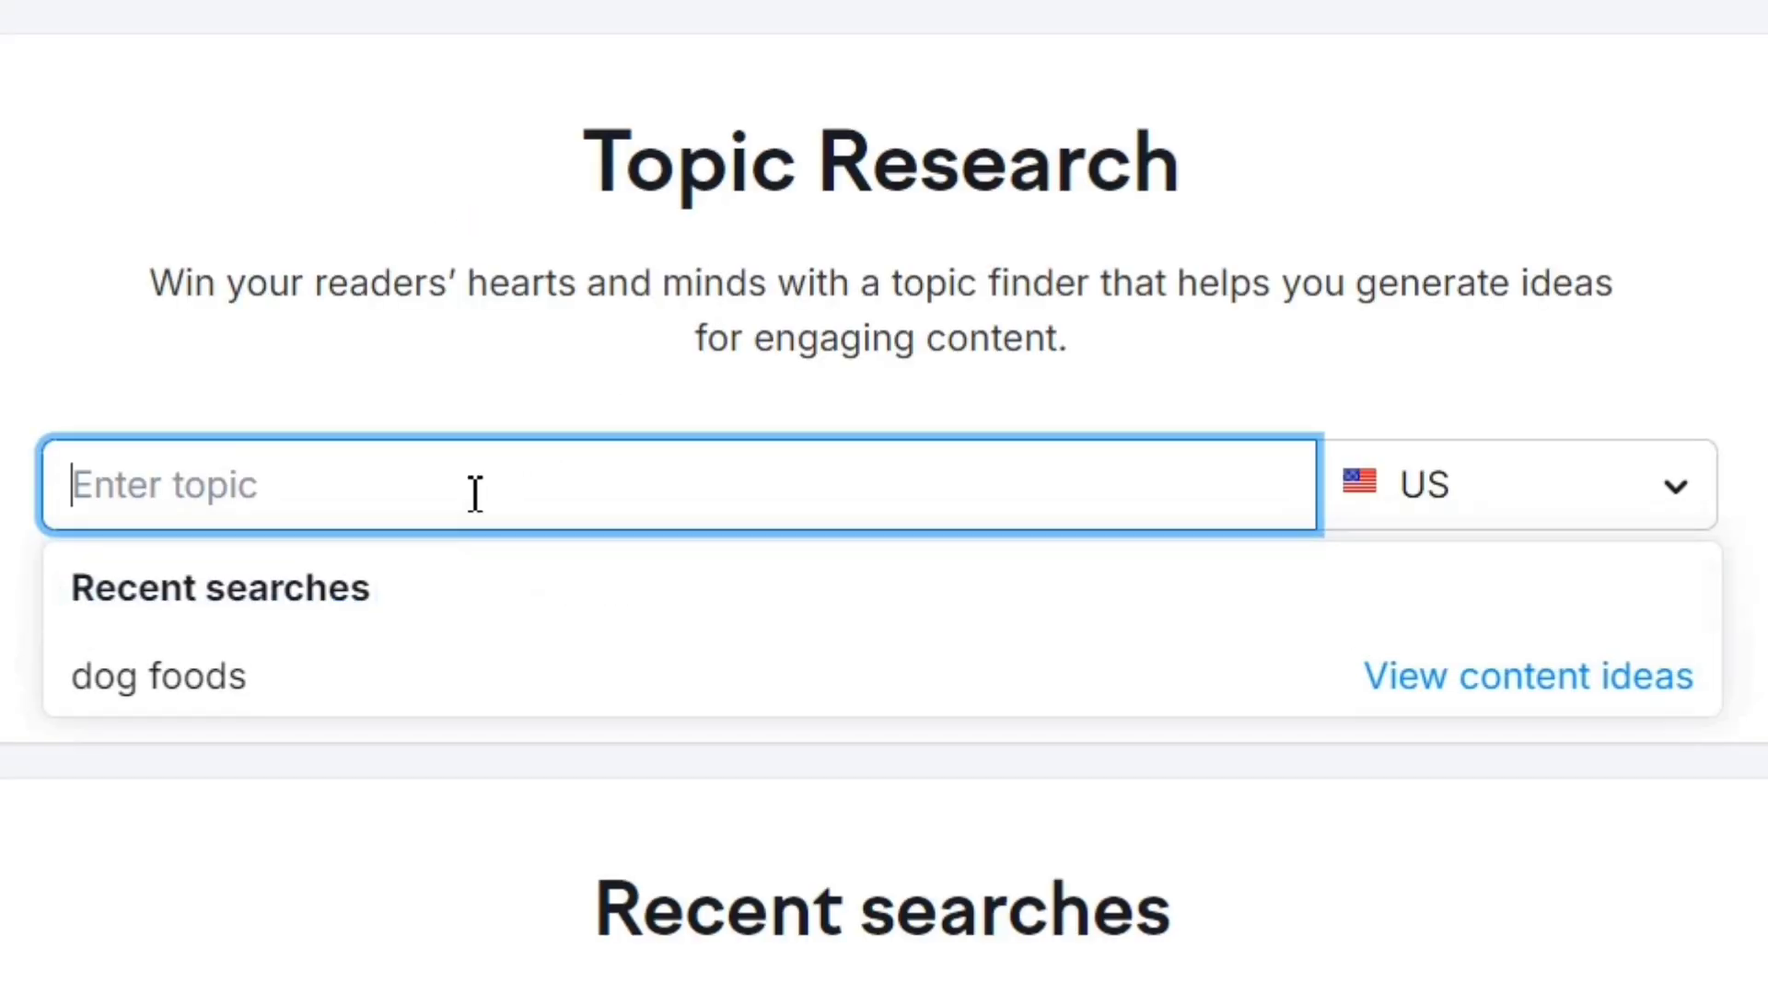
type("Men's fashion trends")
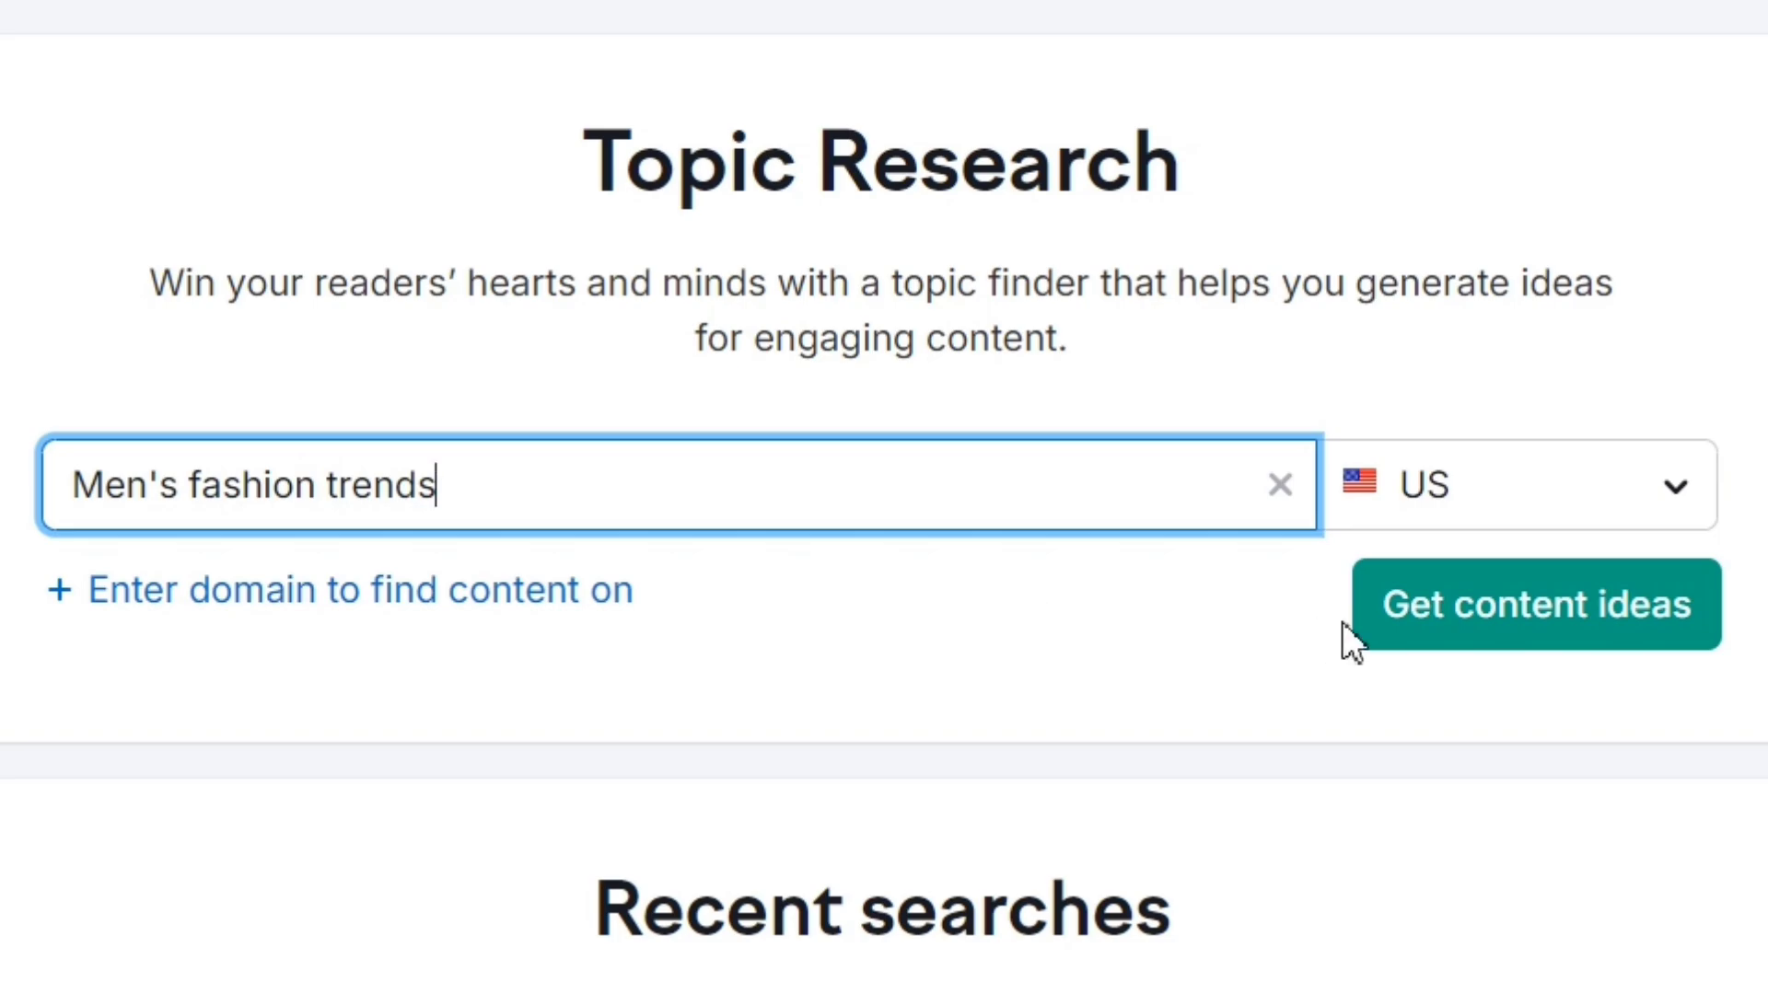
left_click(1486, 626)
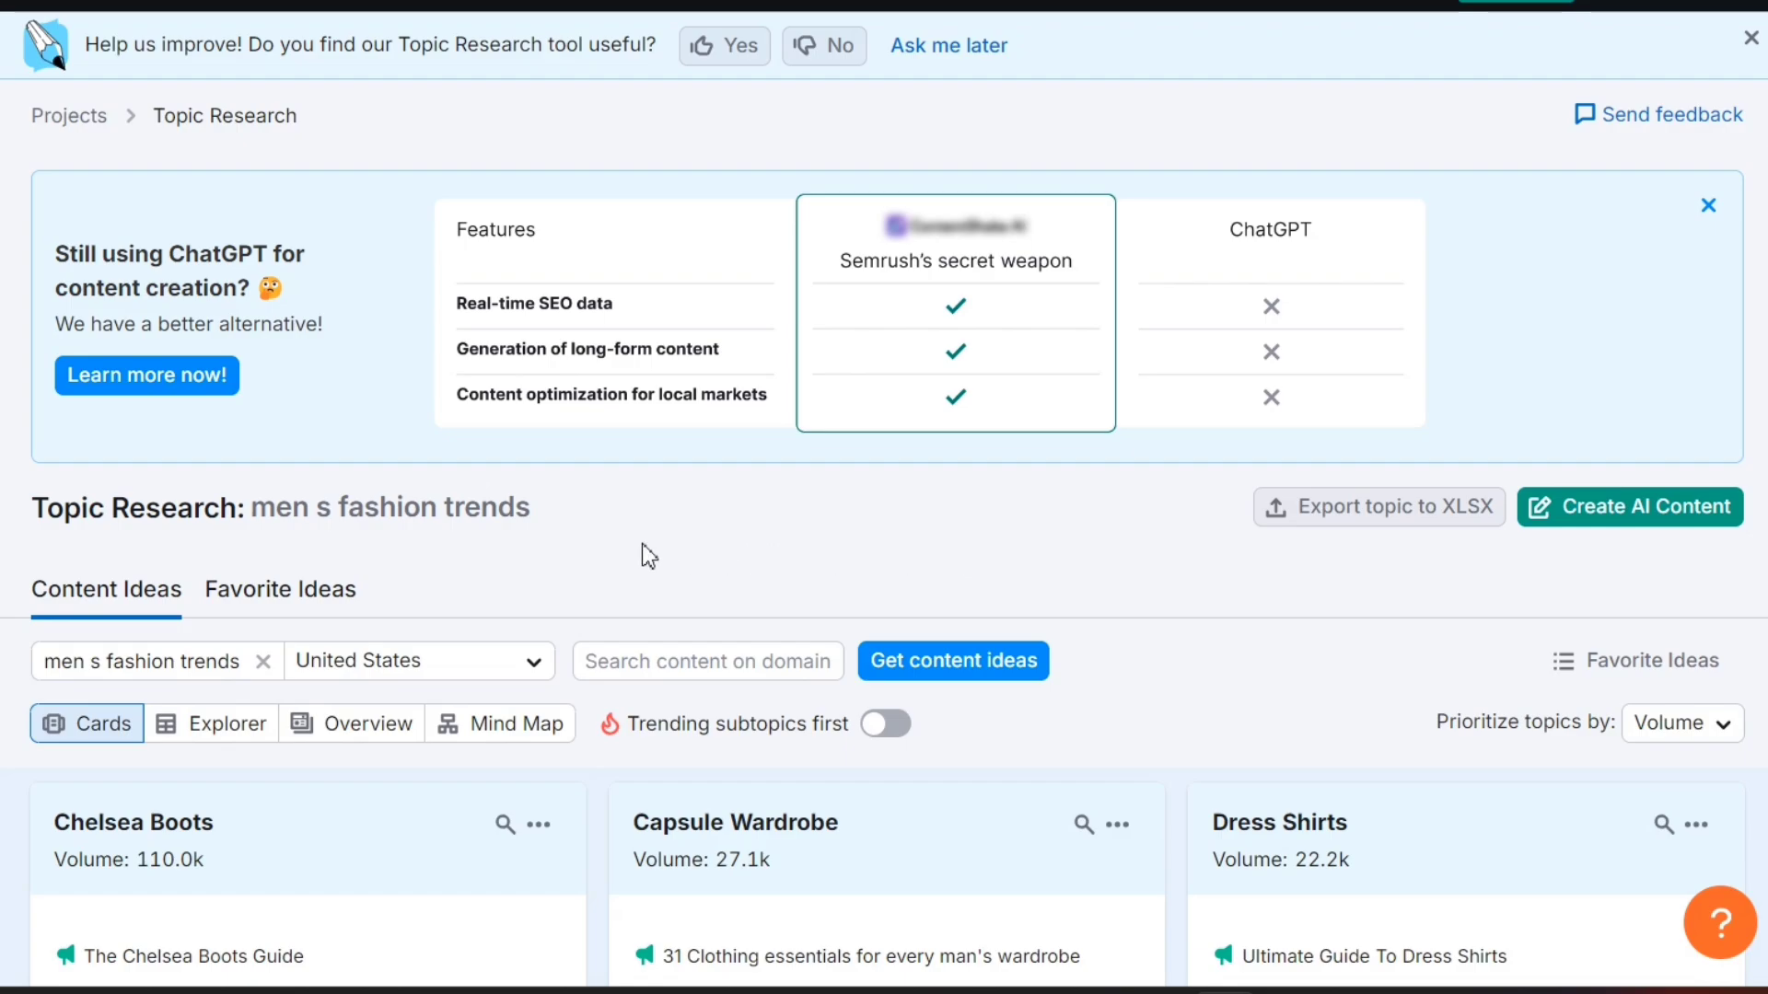
- Browse the topic idea cards and expand then collapse the Capsule Wardrobe ideas
scroll(647, 556, "down", 5)
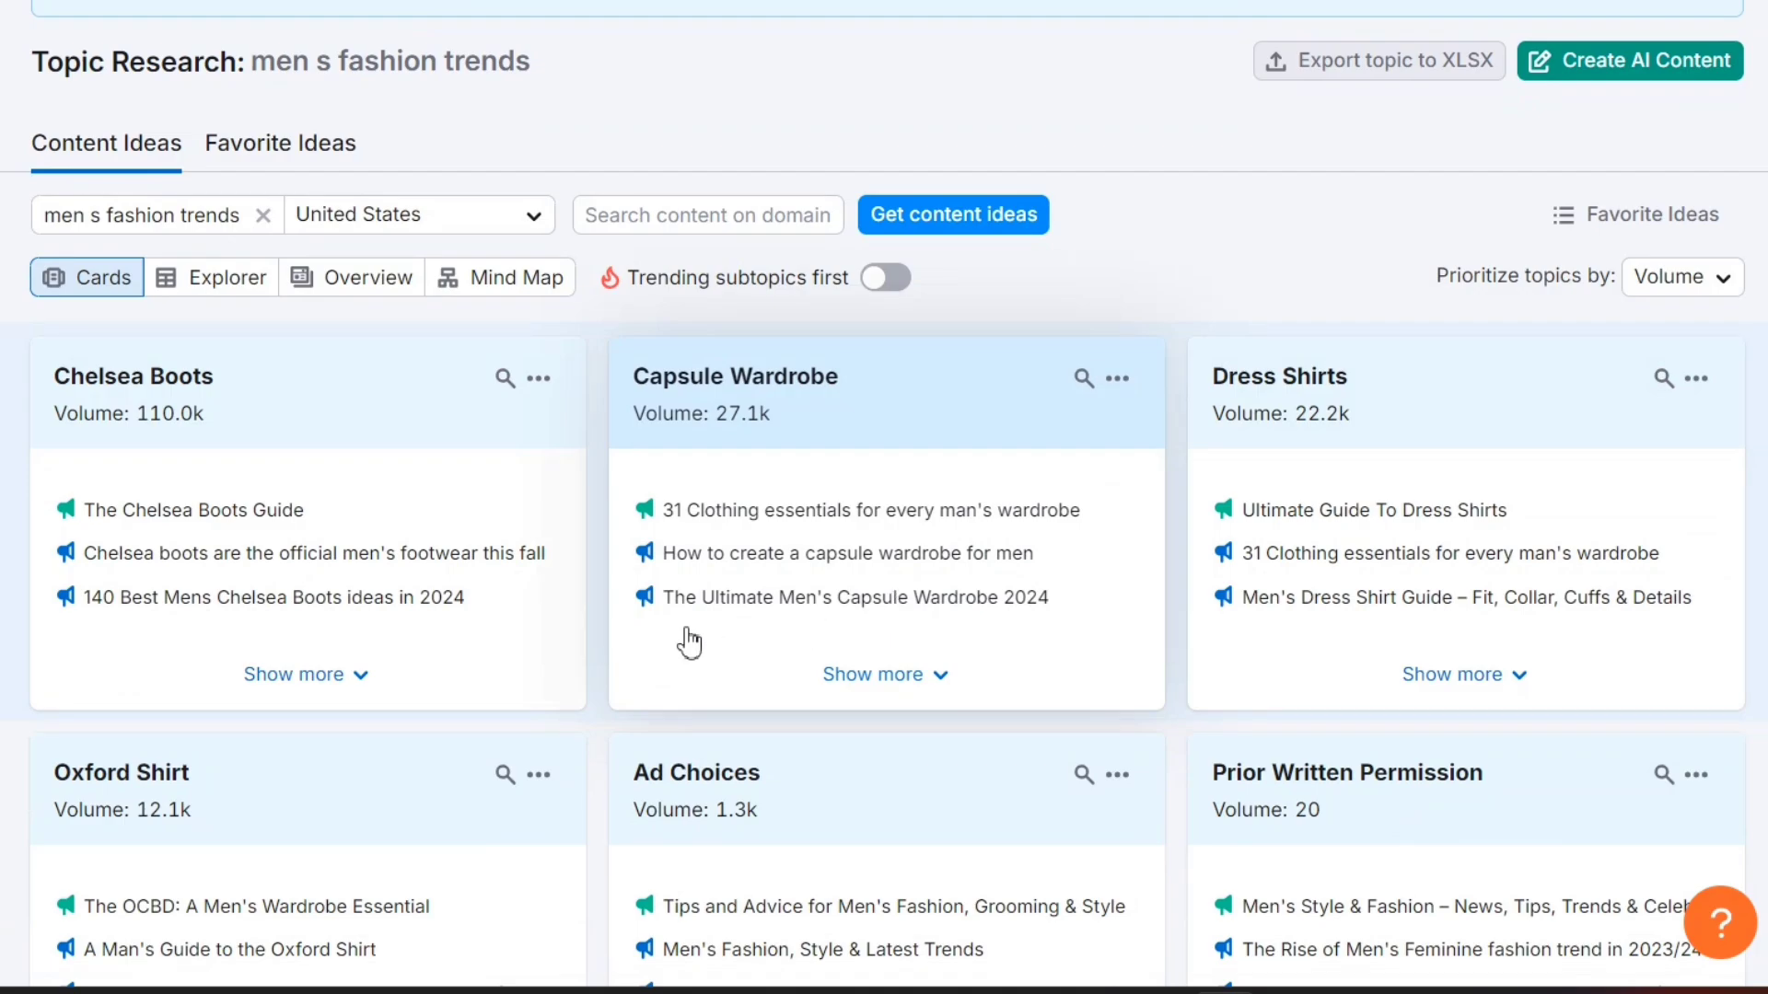
scroll(688, 642, "down", 3)
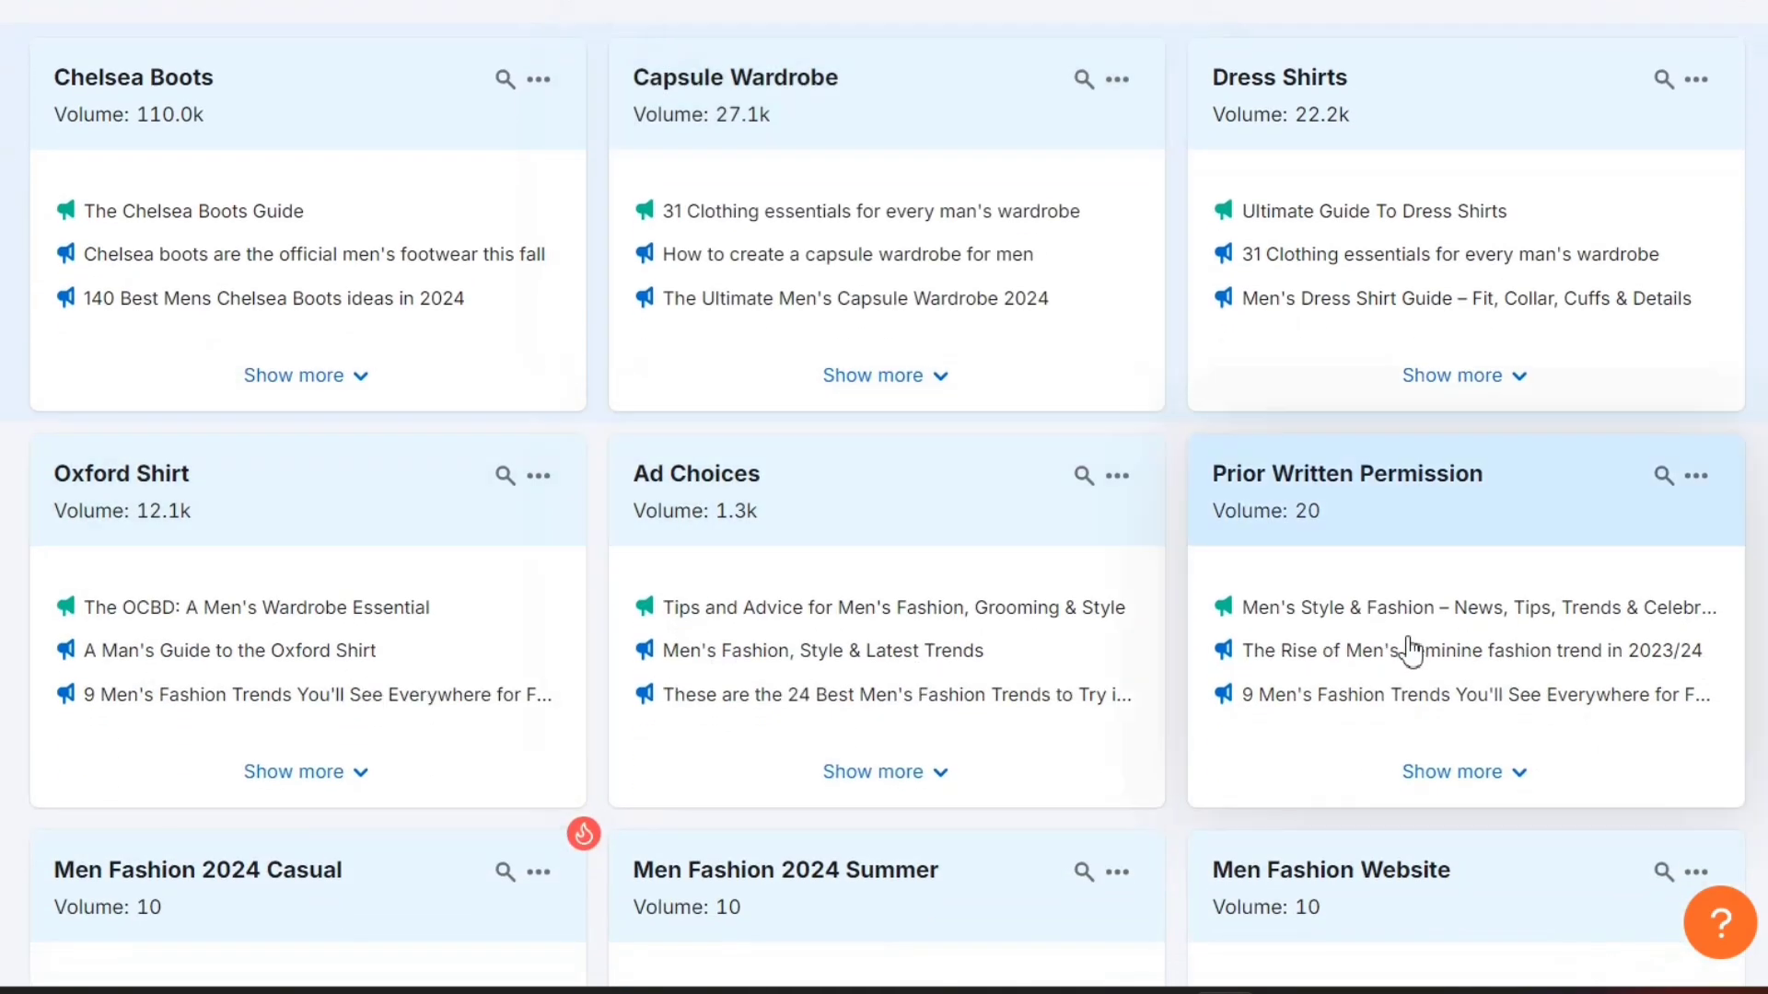
scroll(782, 678, "down", 4)
scroll(961, 532, "down", 1)
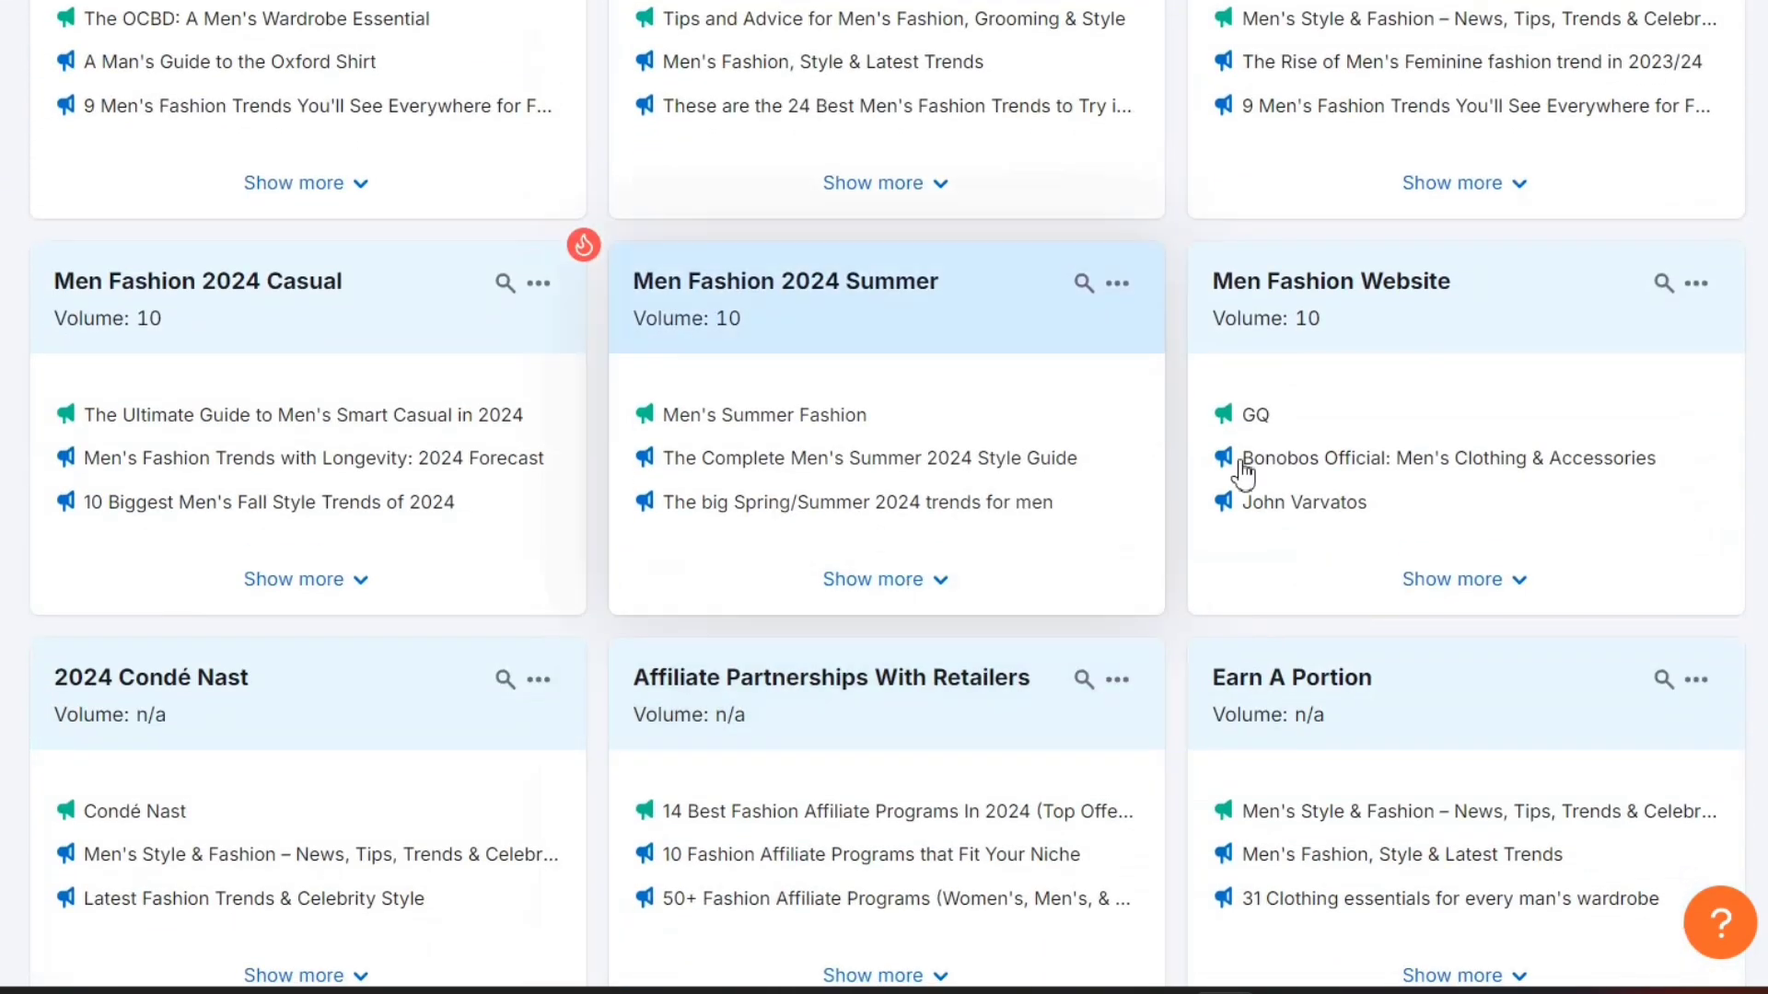
scroll(863, 506, "down", 2)
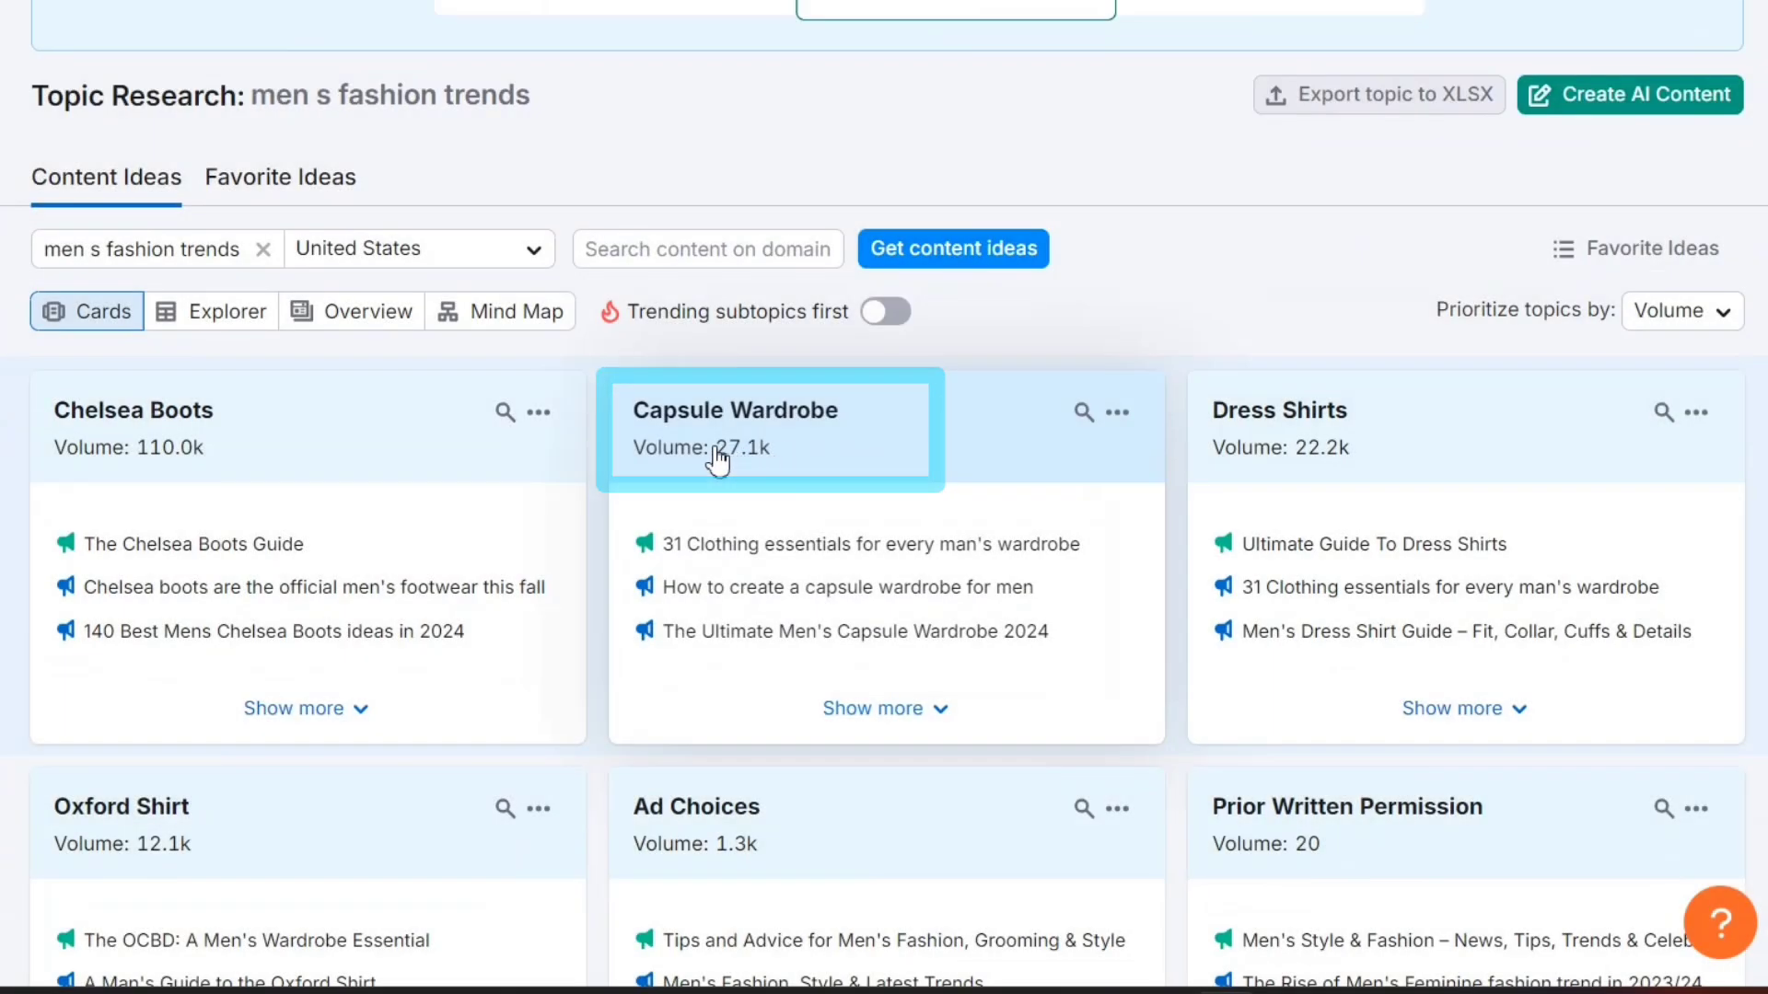
left_click_drag(717, 451, 793, 461)
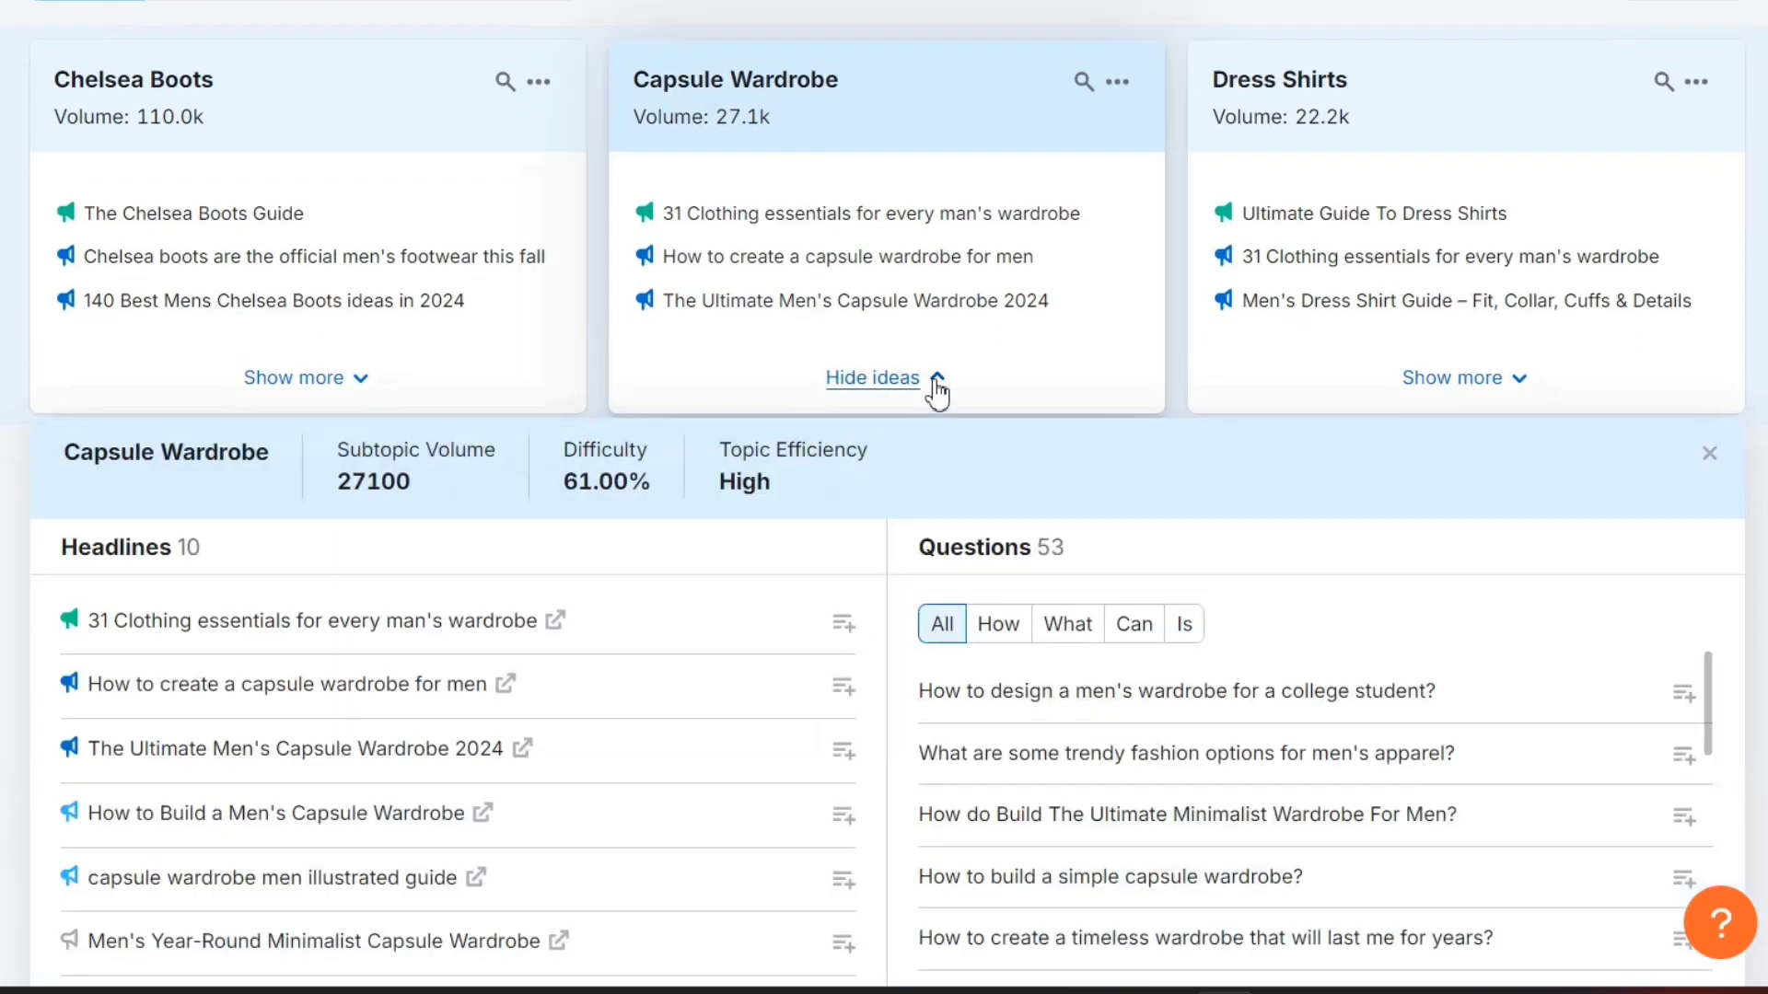
left_click(936, 380)
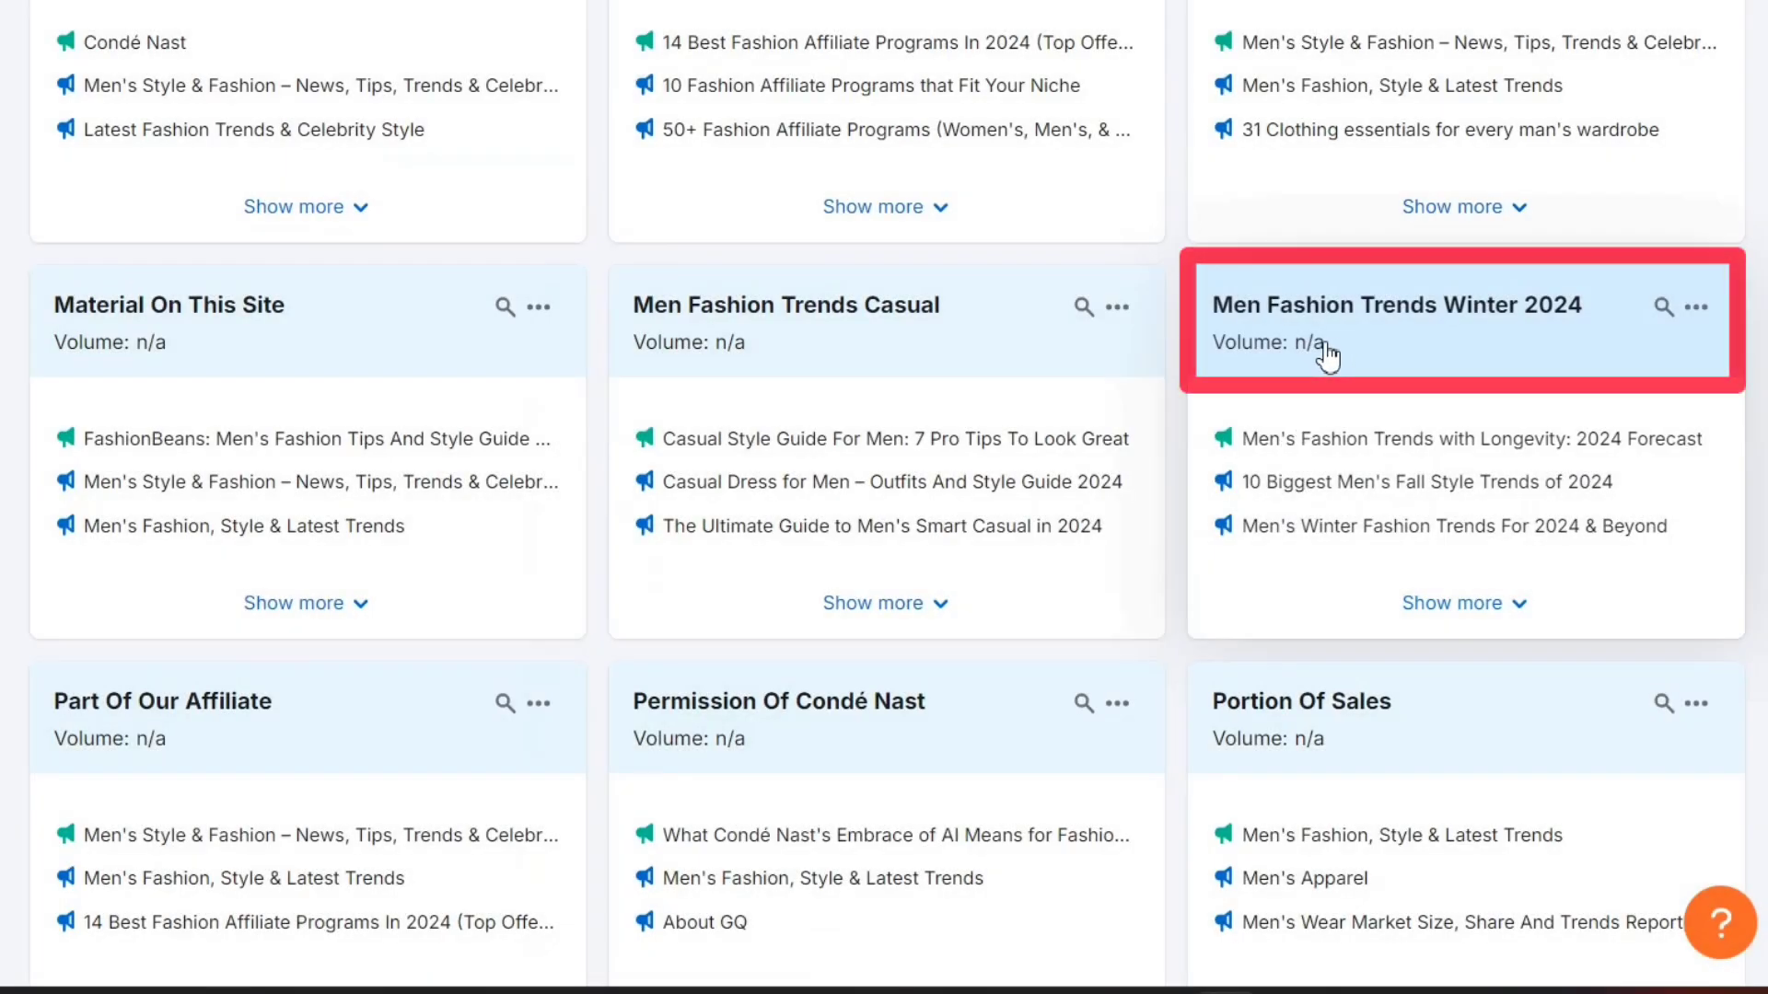
- Scroll through the remaining topic cards and expand the ideas for Men Fashion Trends Winter 2024
left_click_drag(1327, 354, 1294, 353)
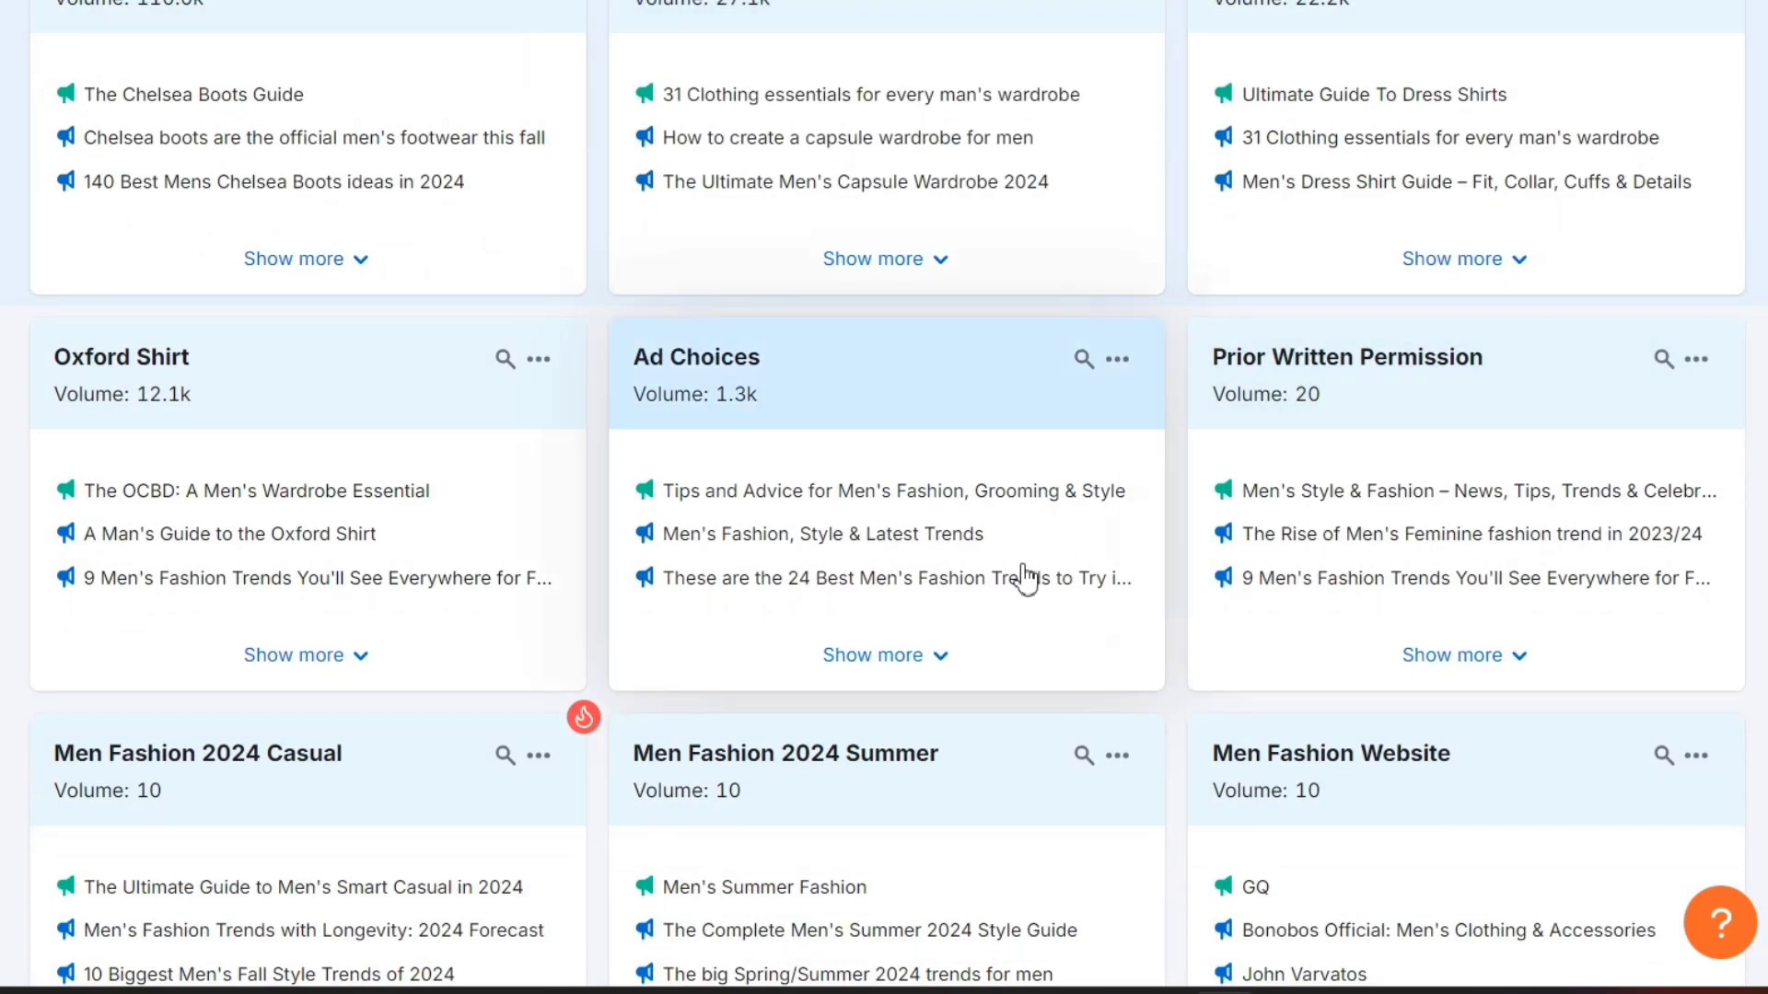
scroll(1024, 578, "down", 6)
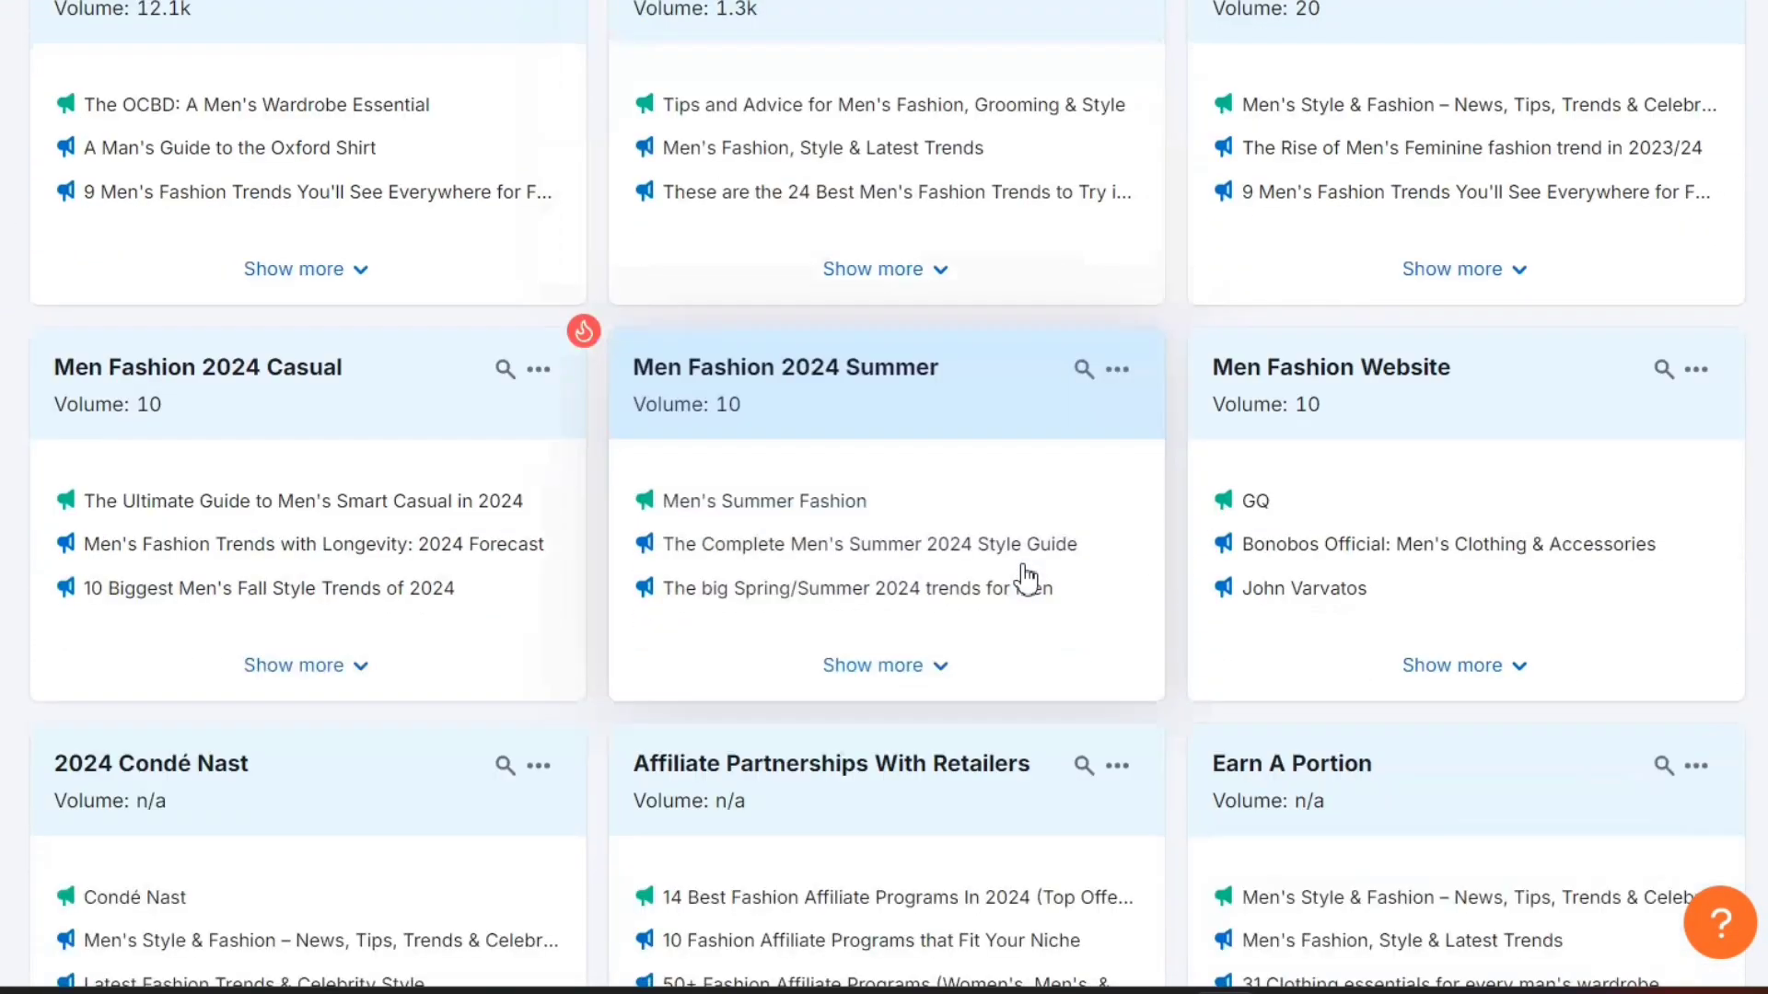
scroll(1148, 599, "down", 2)
scroll(1151, 599, "down", 10)
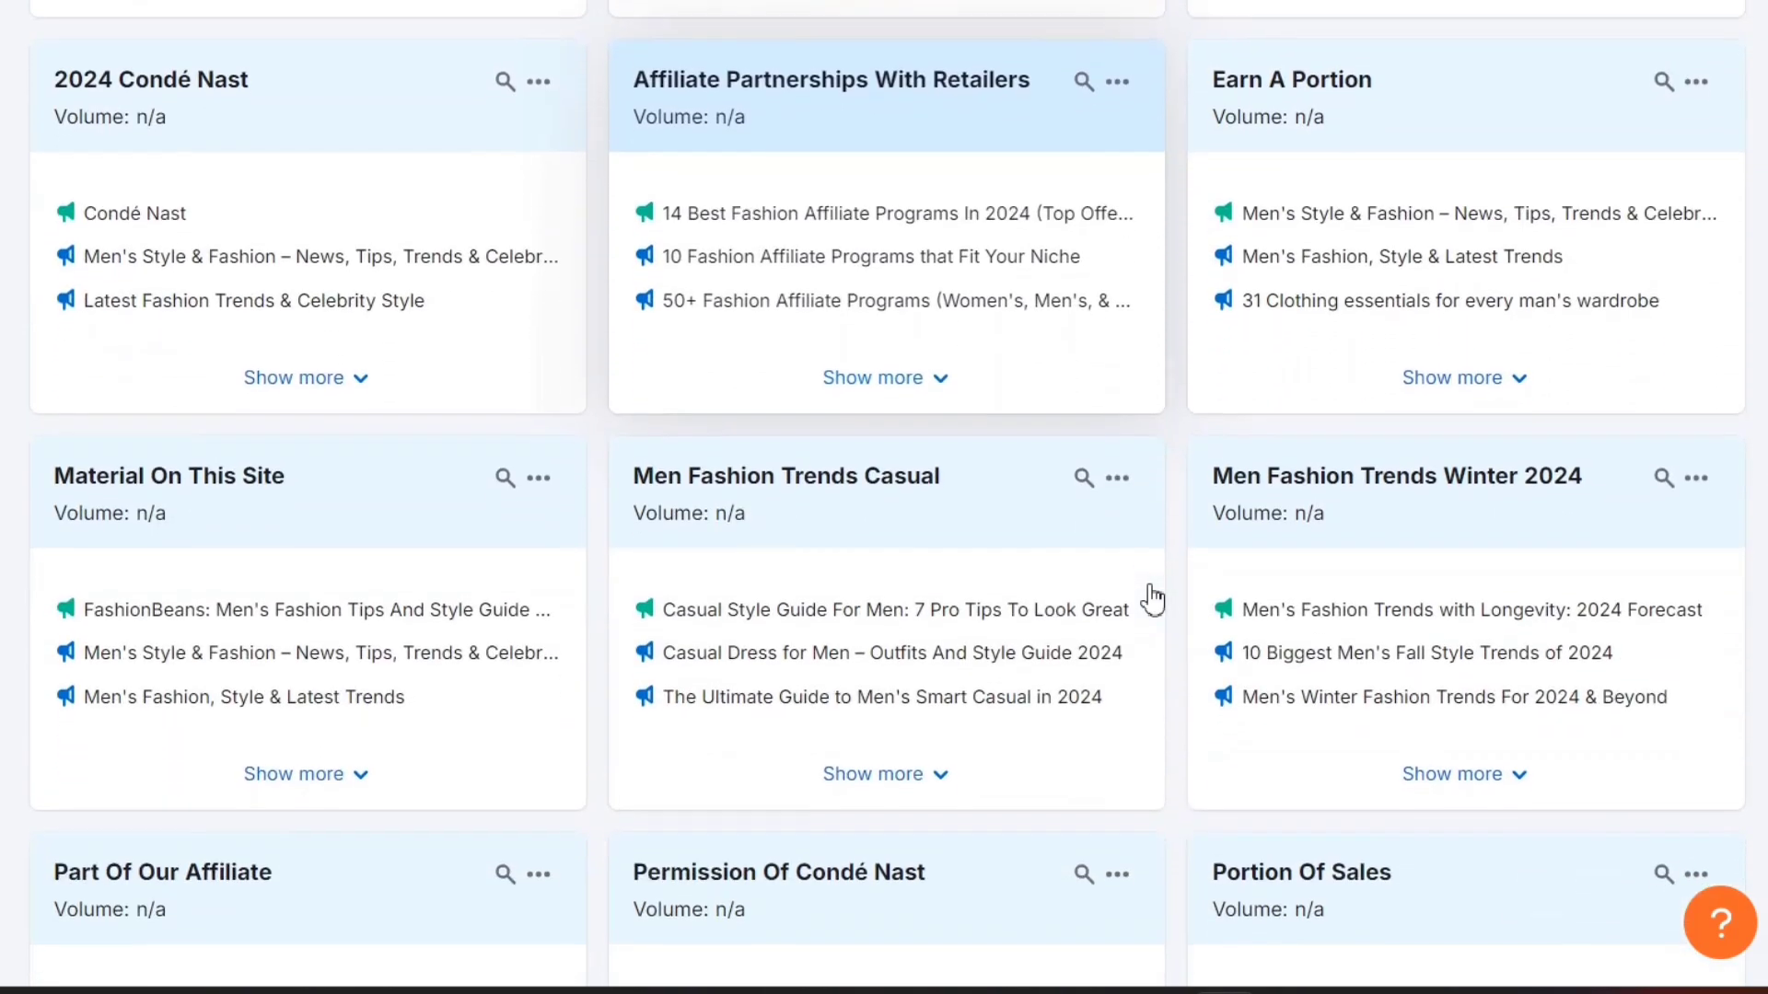
scroll(1151, 600, "down", 8)
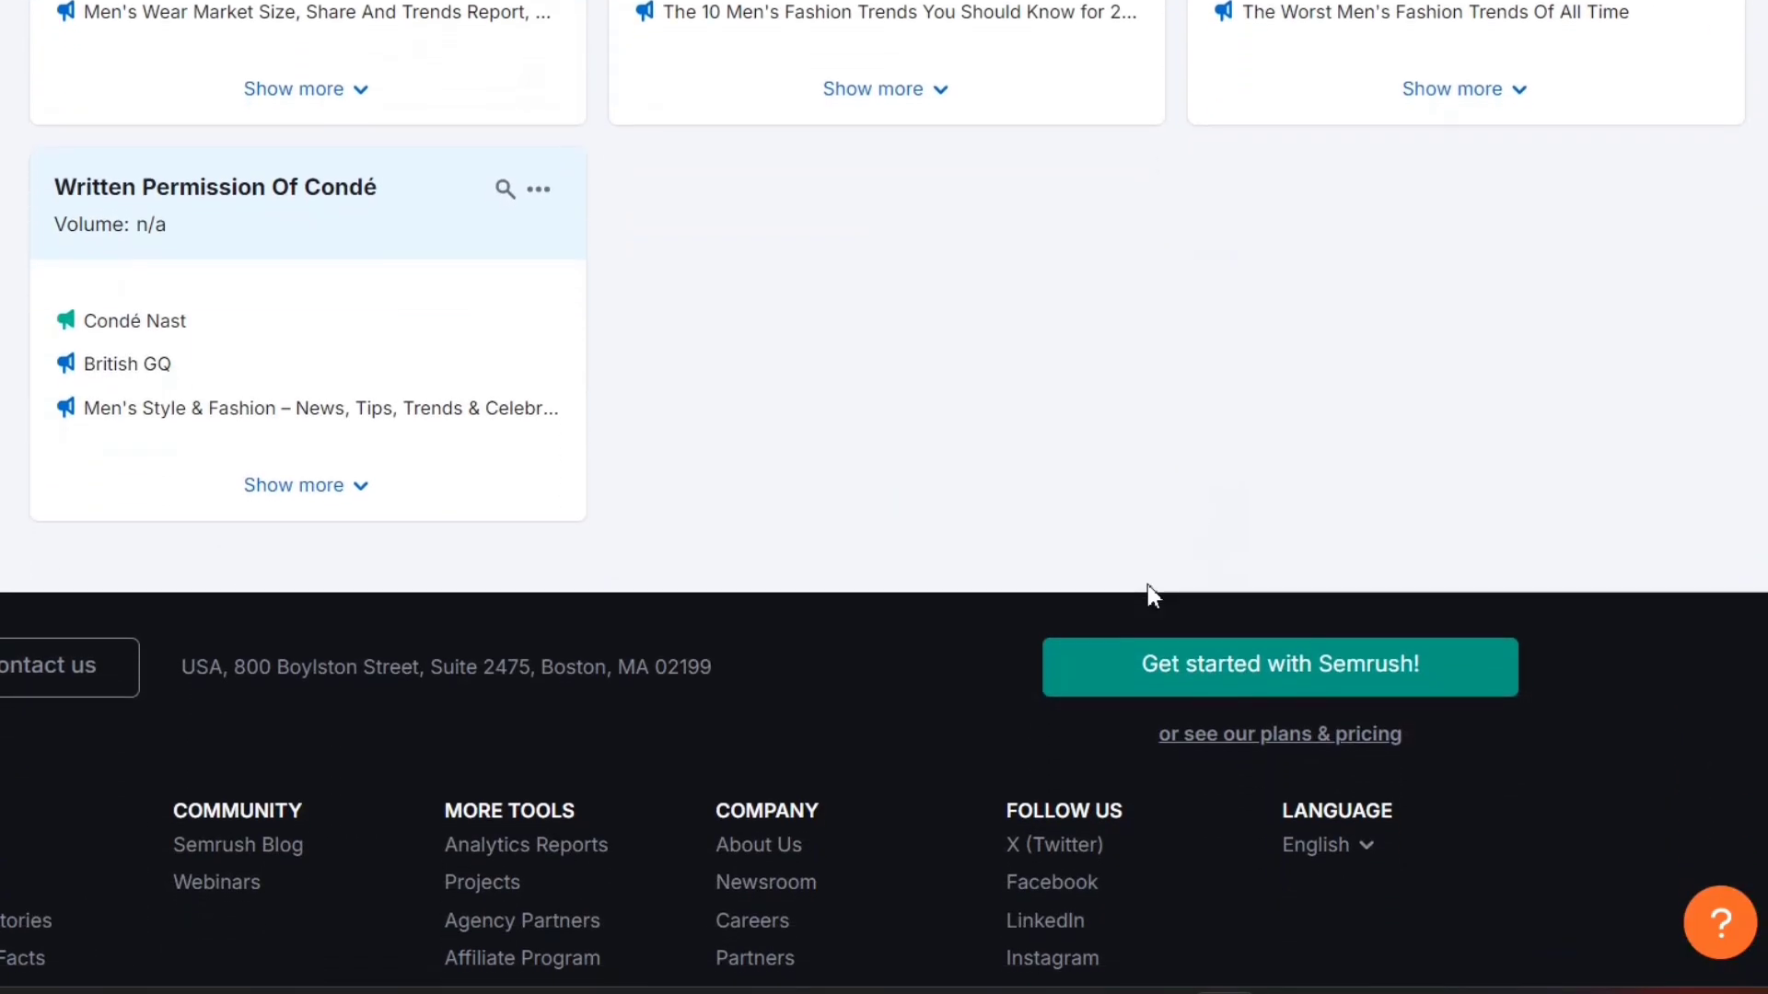
scroll(1151, 597, "up", 8)
scroll(1151, 599, "up", 7)
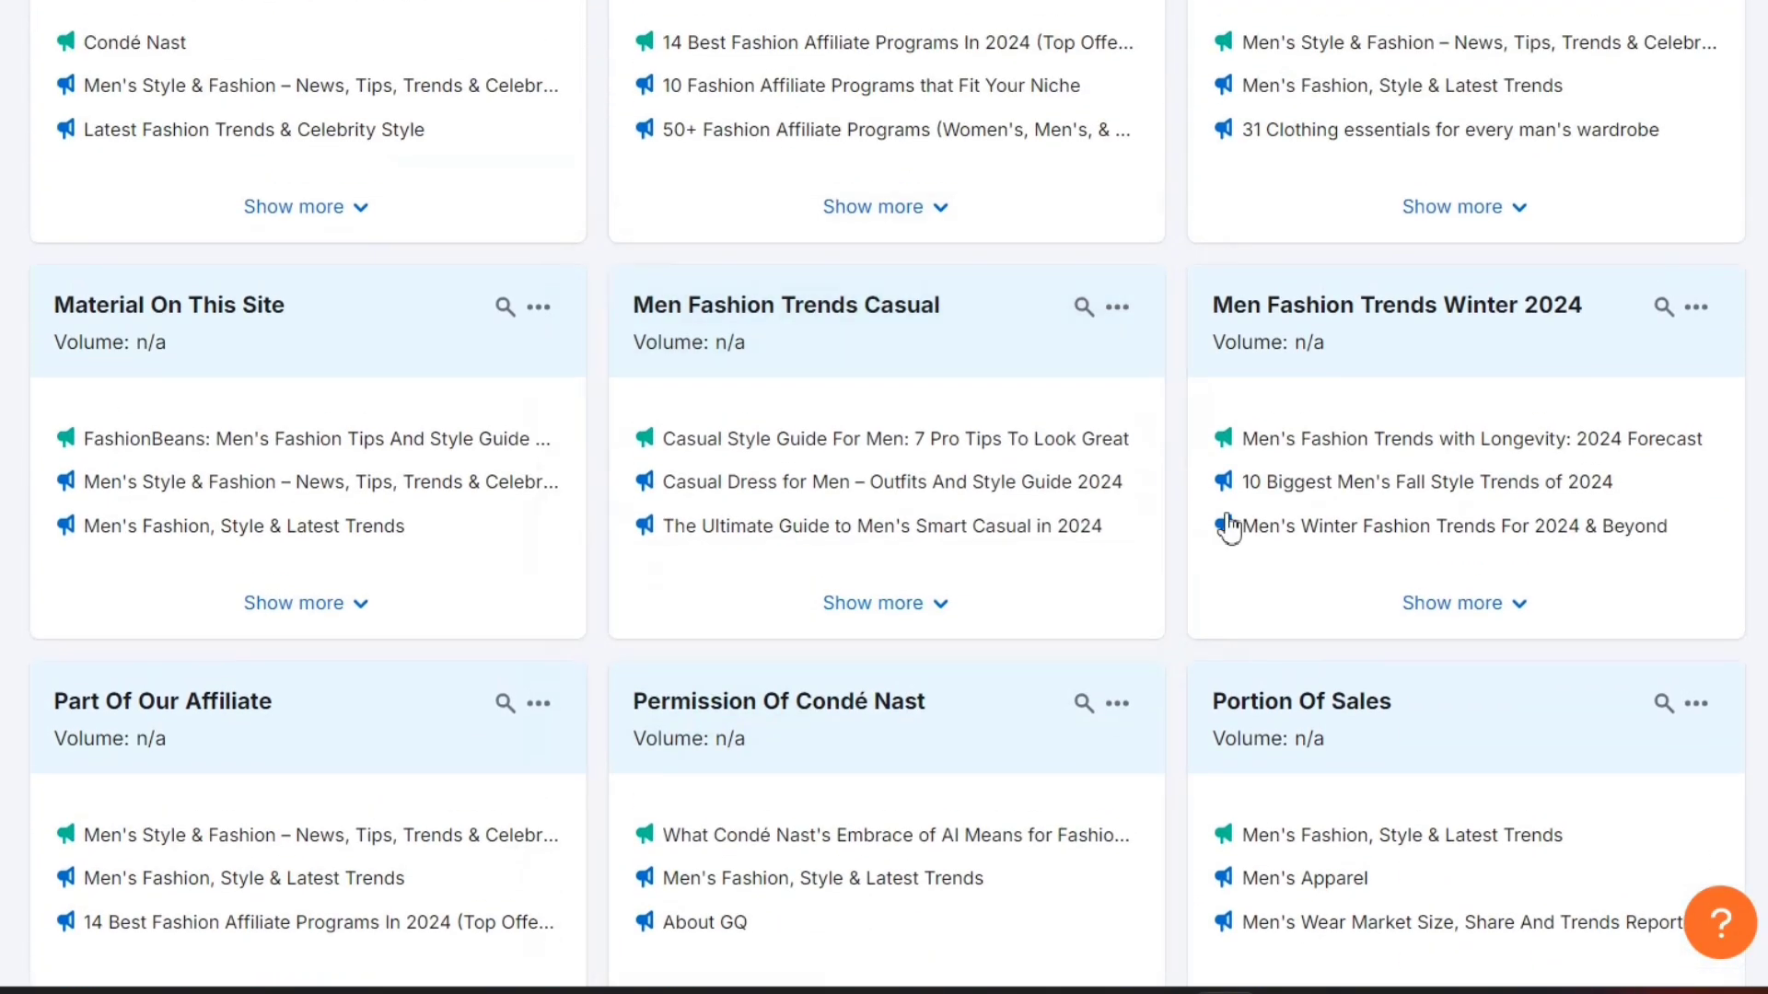
left_click(1452, 603)
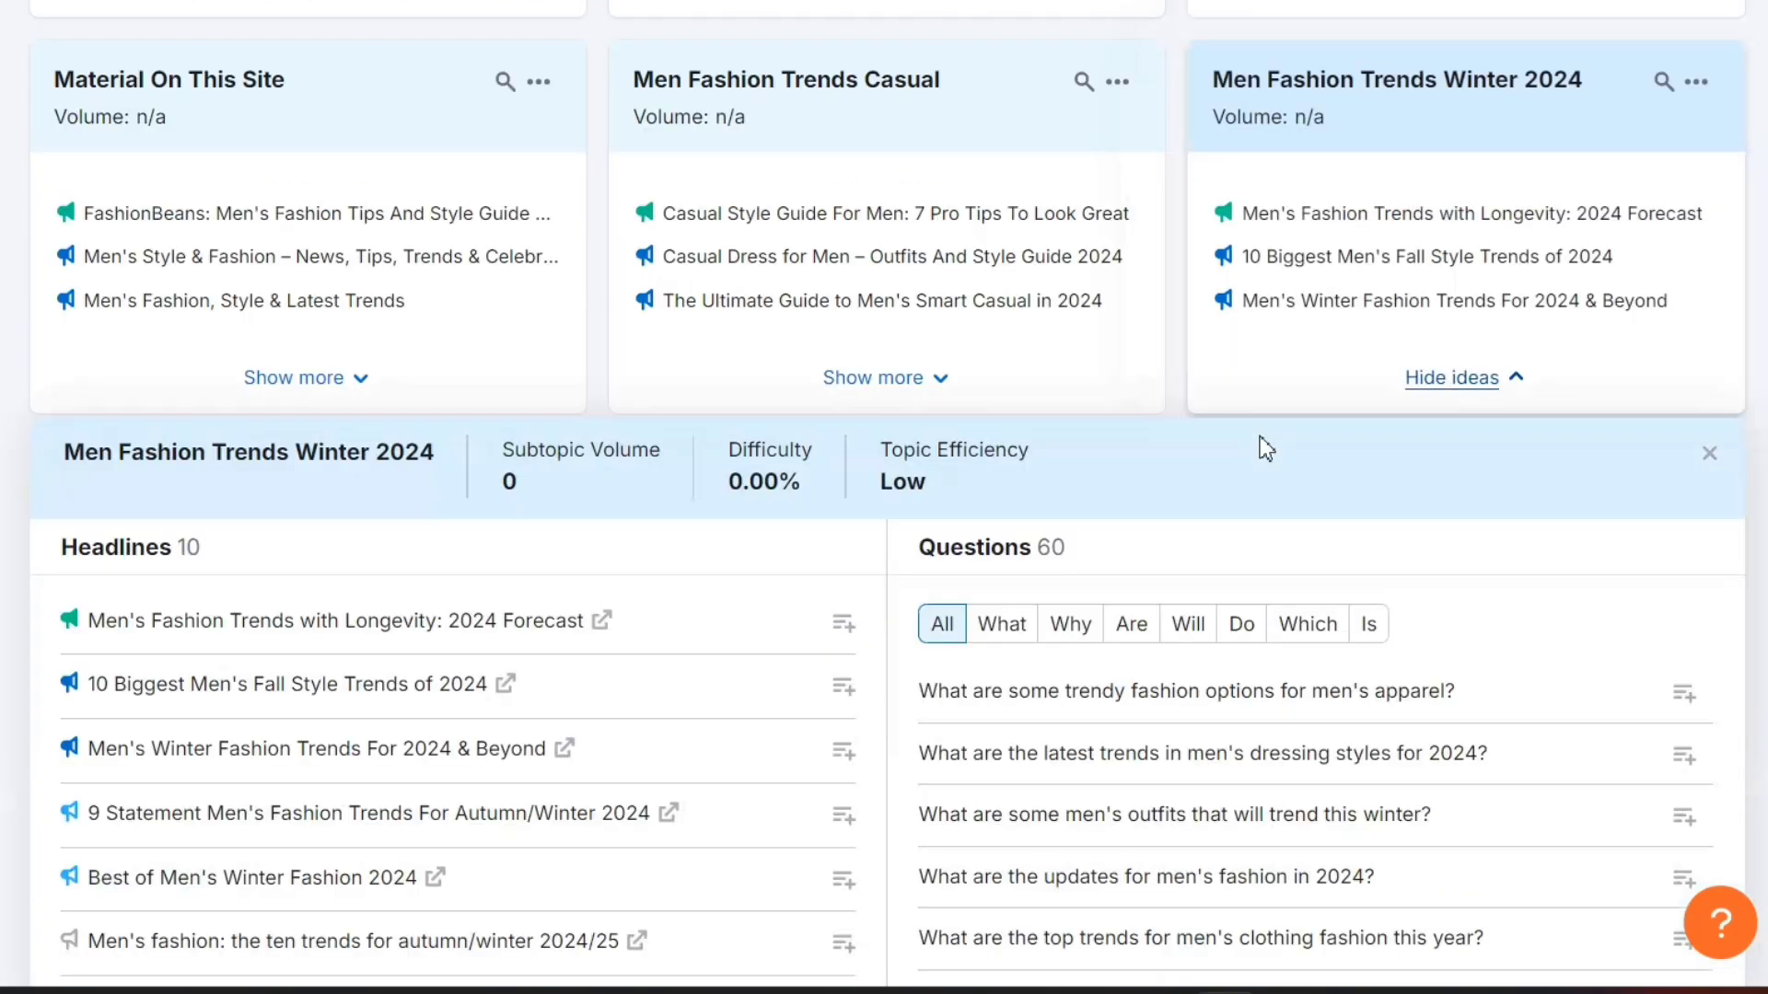
- Review the headlines and questions listed for the Men Fashion Trends Winter 2024 subtopic
scroll(930, 557, "down", 3)
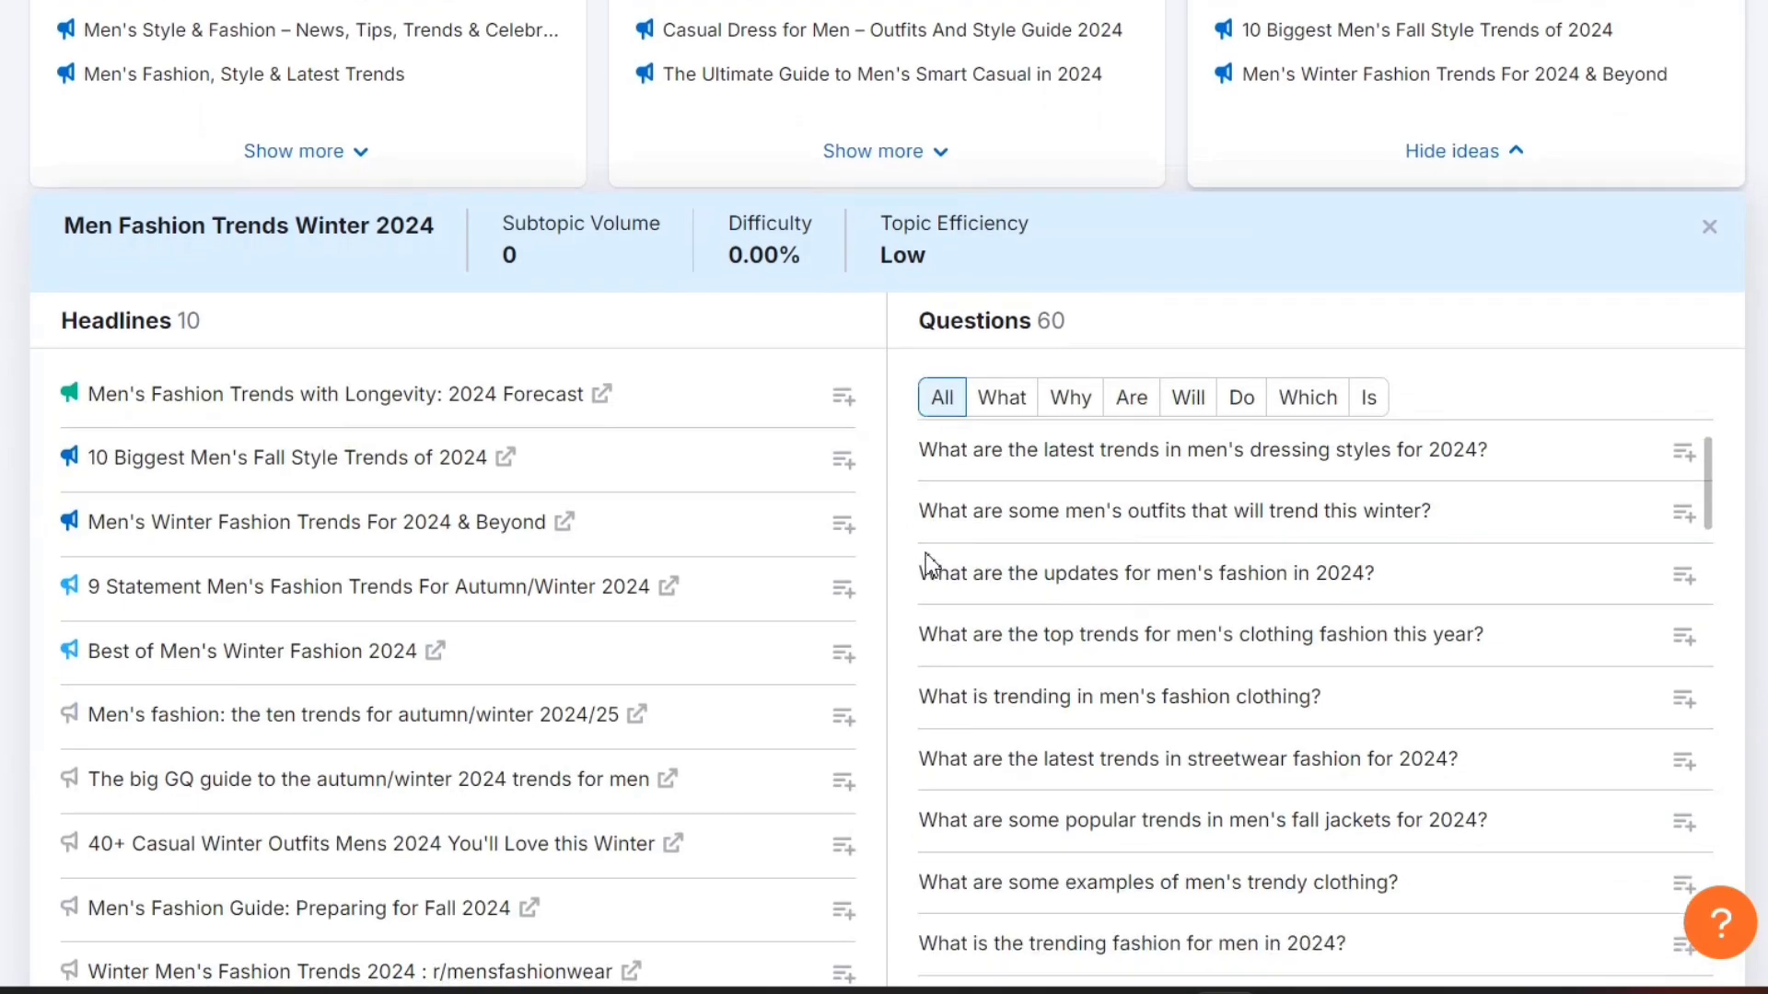
scroll(930, 563, "up", 1)
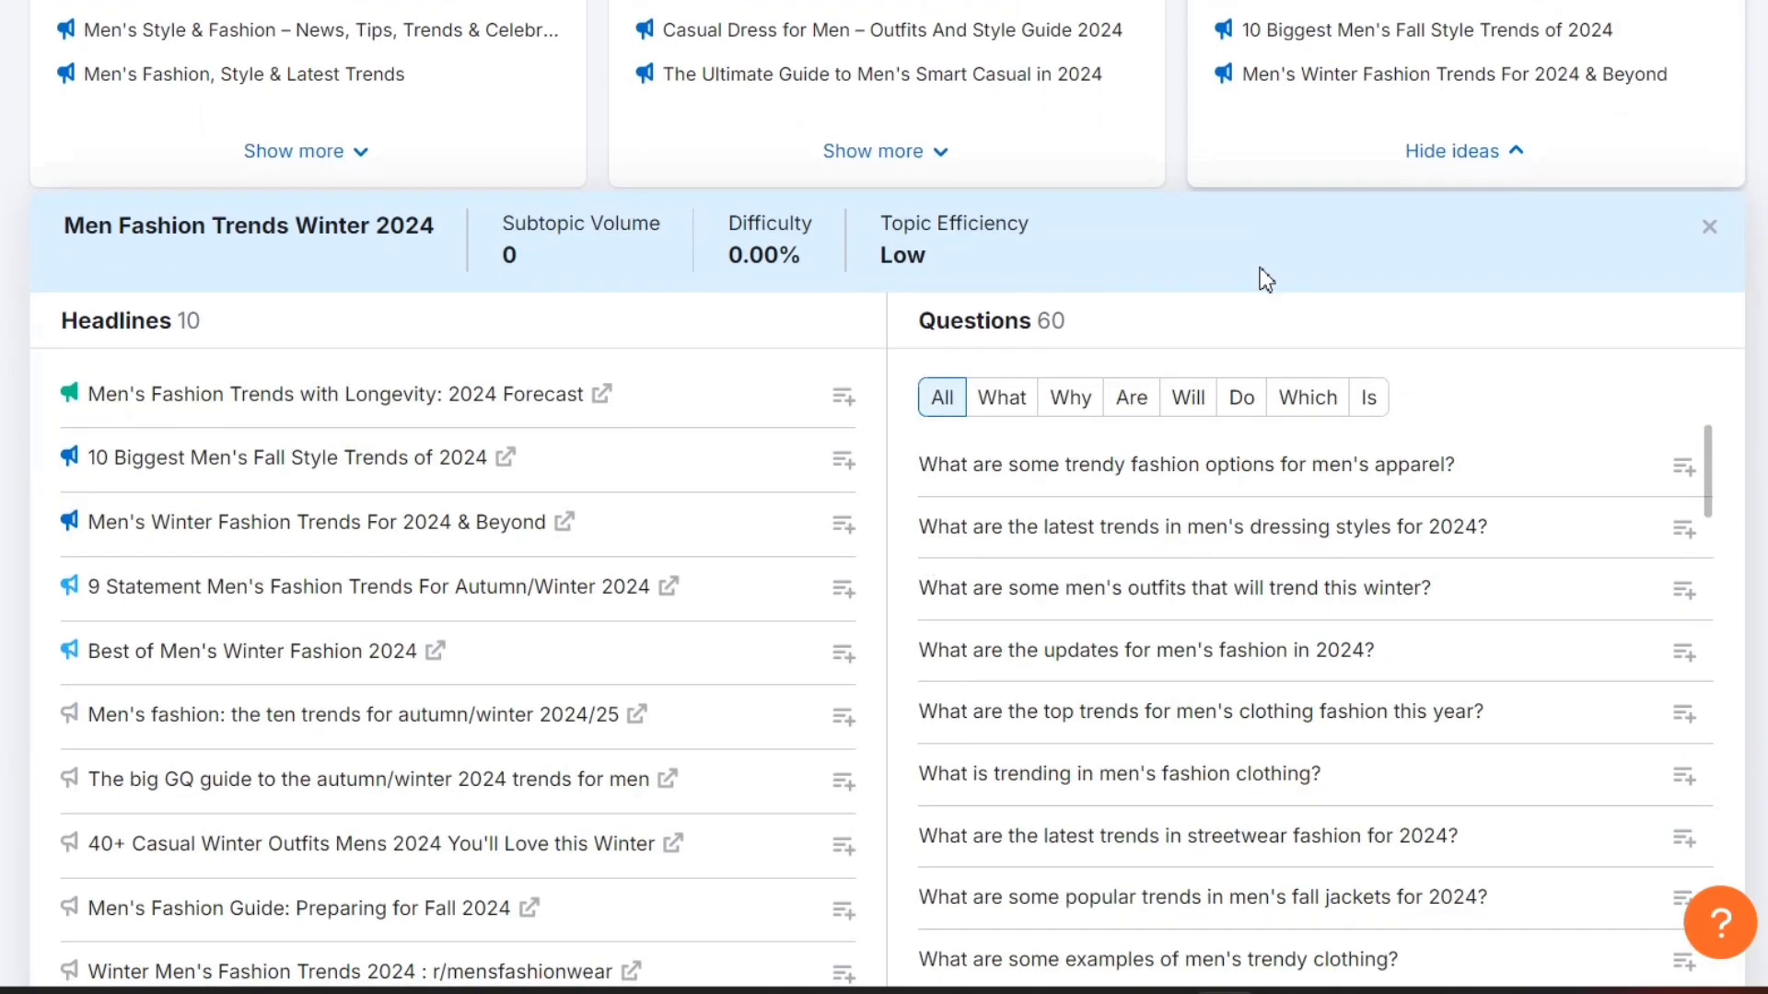
scroll(1256, 269, "down", 1)
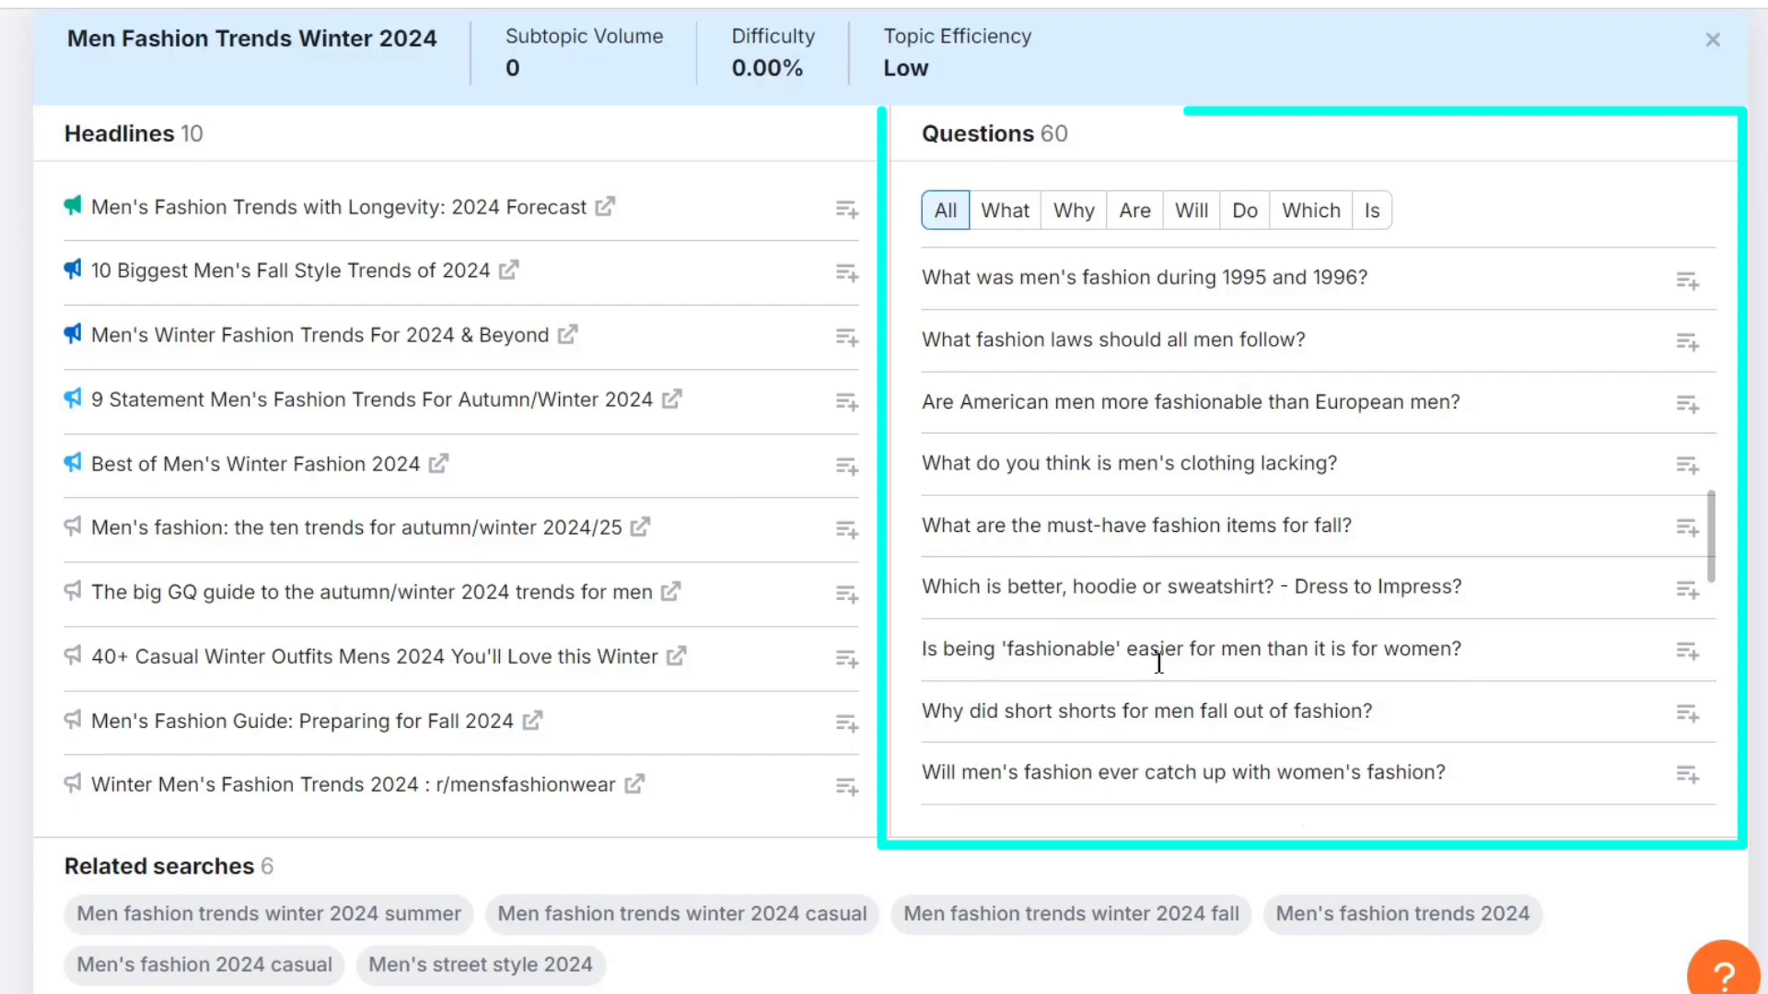
scroll(1159, 663, "down", 6)
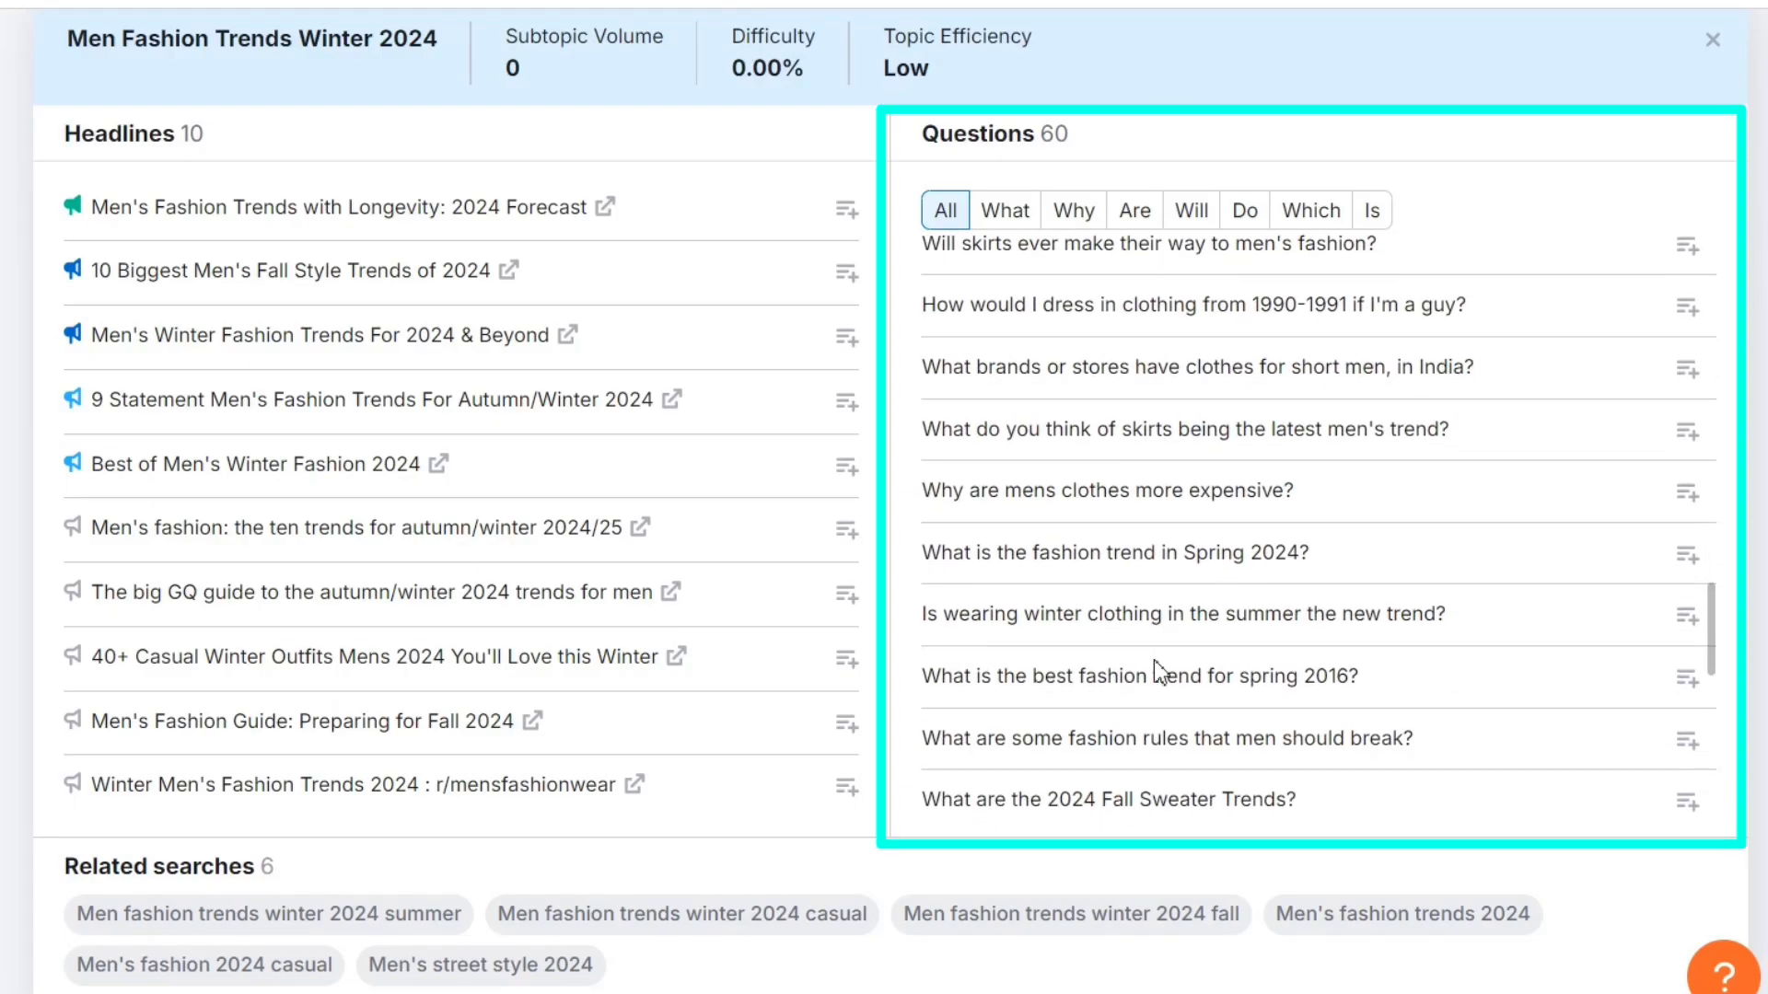
scroll(1154, 660, "up", 15)
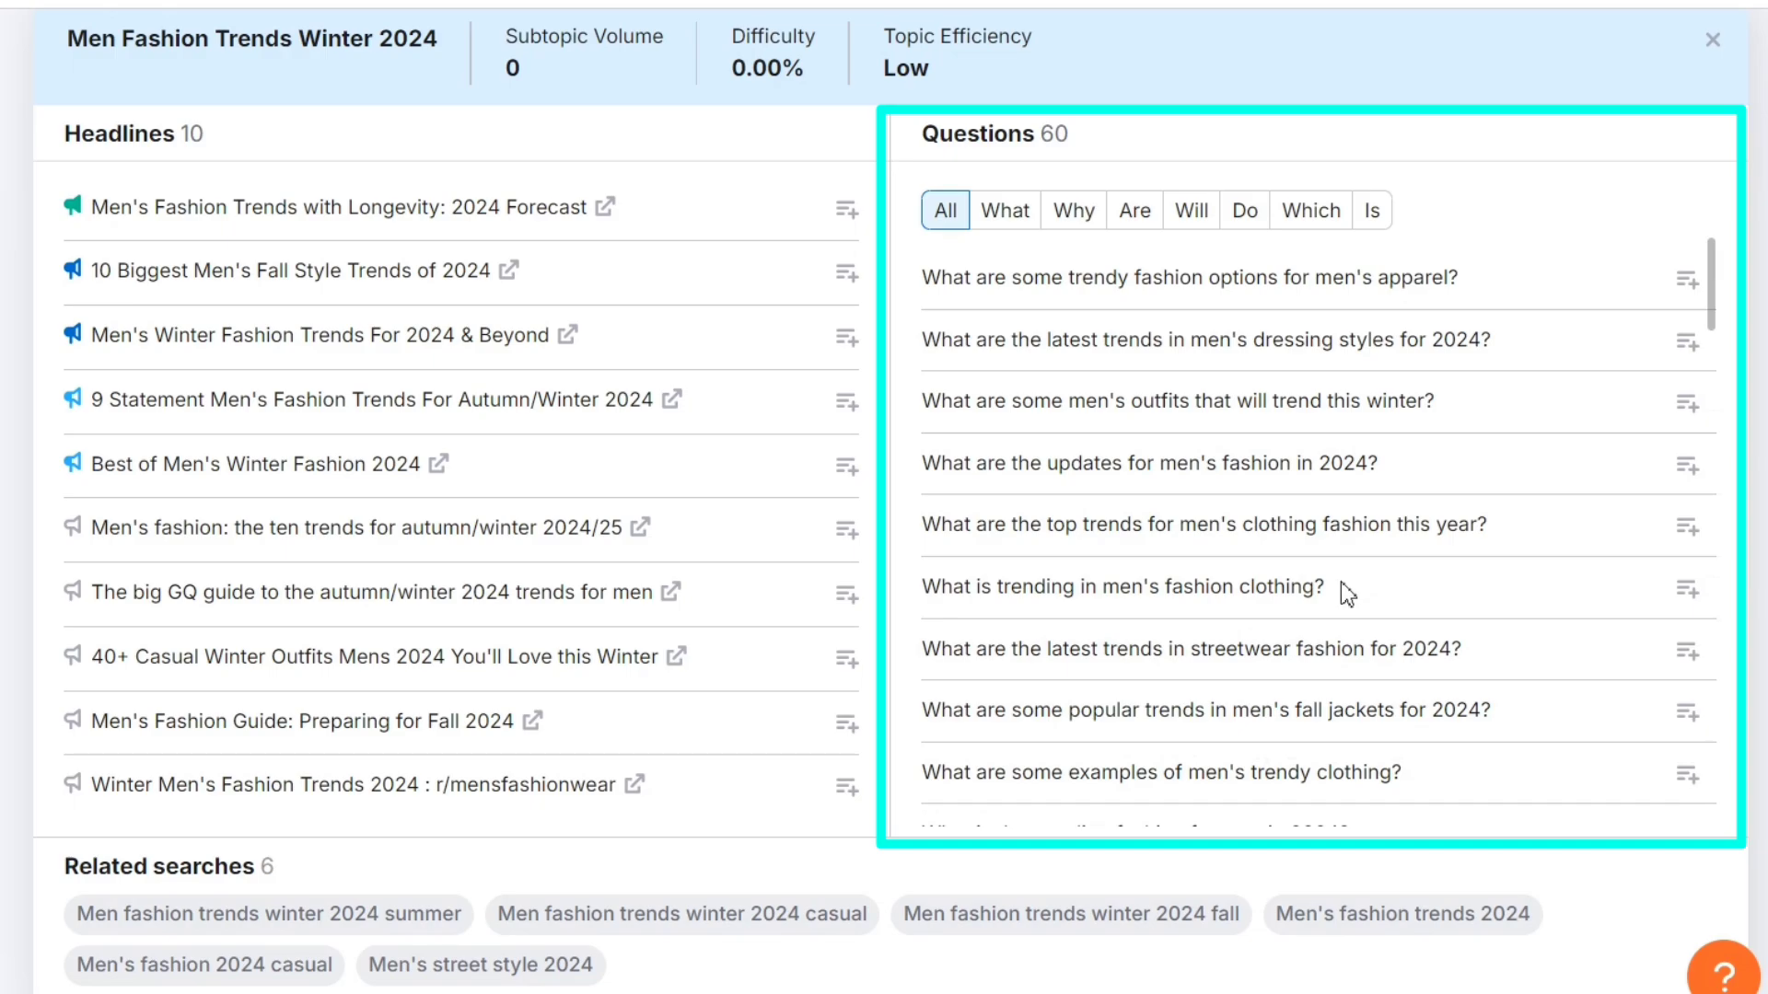
left_click_drag(1341, 586, 943, 600)
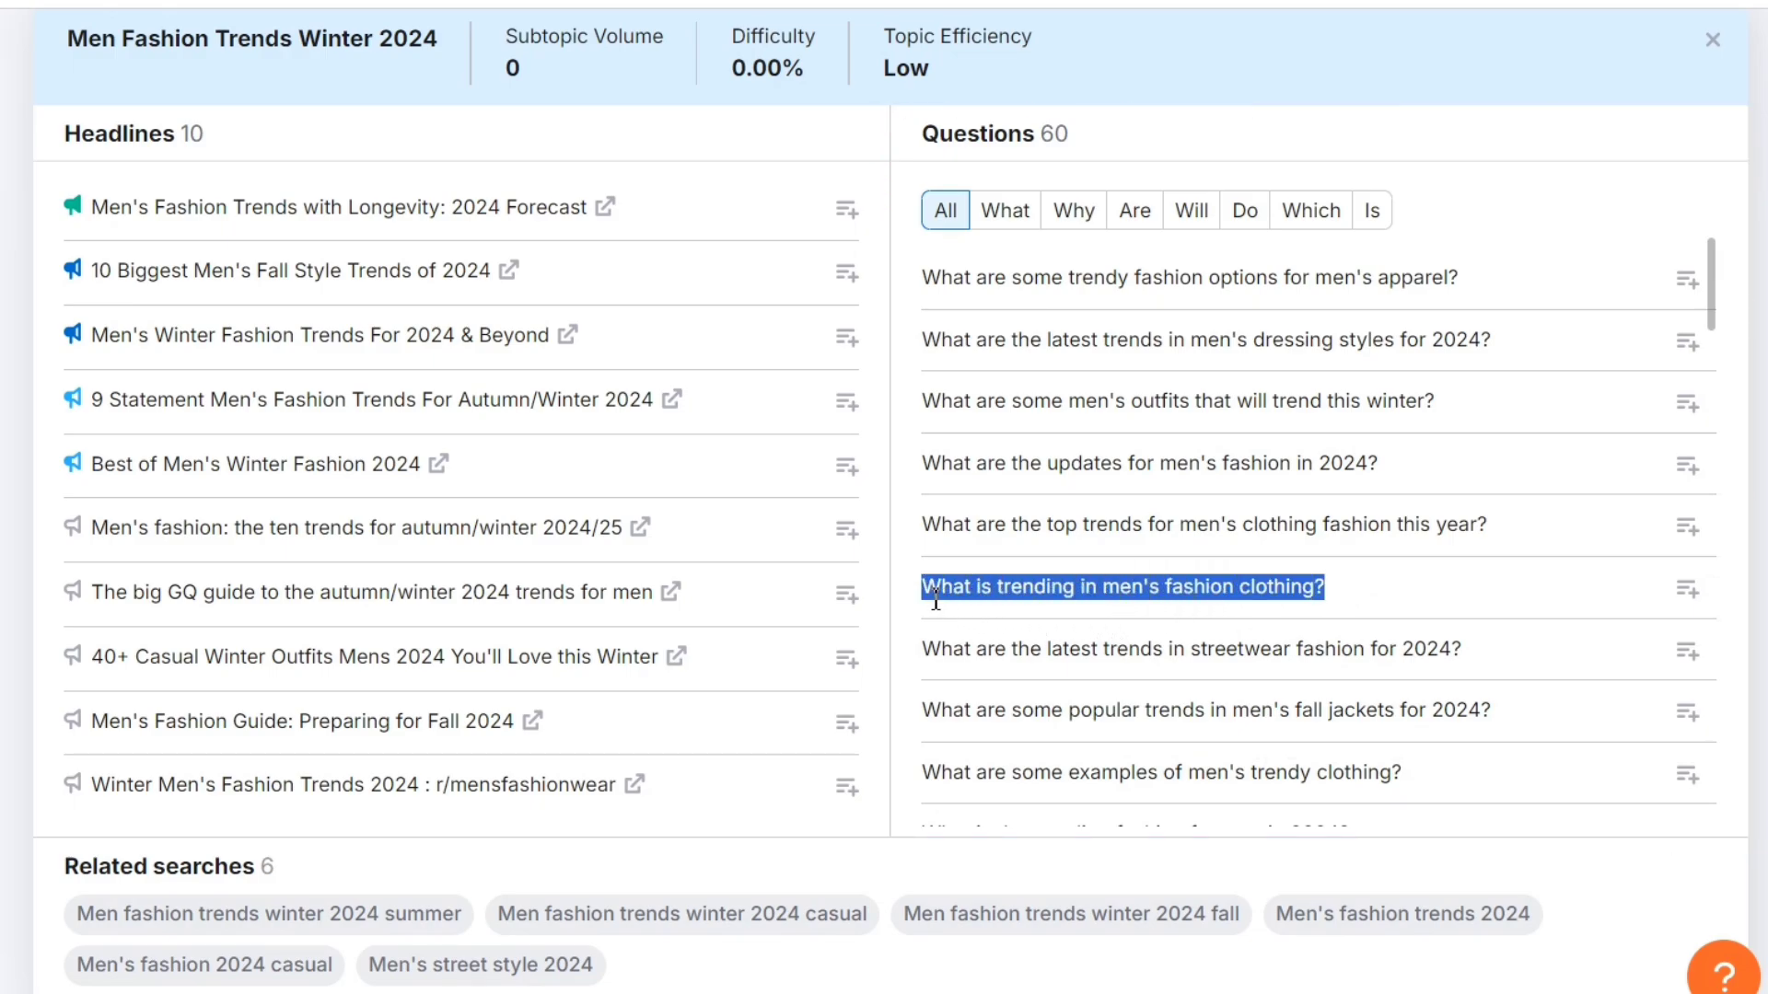
left_click(1076, 656)
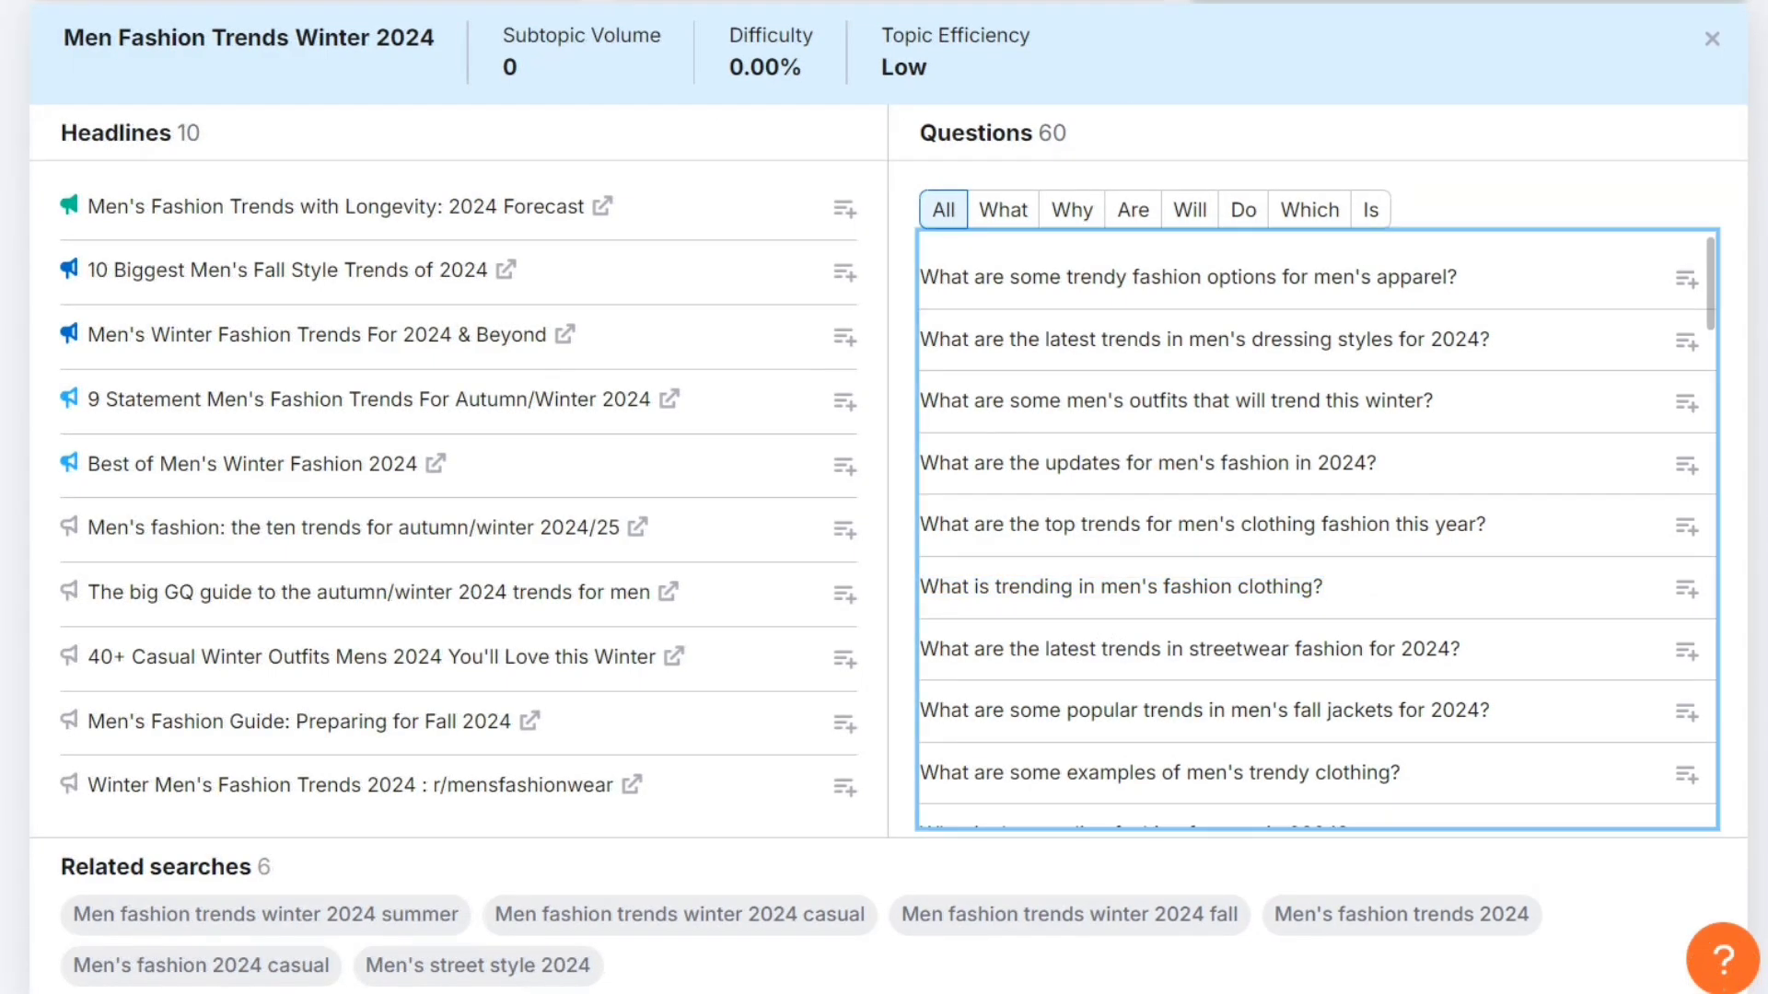
- Open a new browser tab, search Google for answerthepublic, and open the AnswerThePublic website
key("ctrl+t")
type("answerthe")
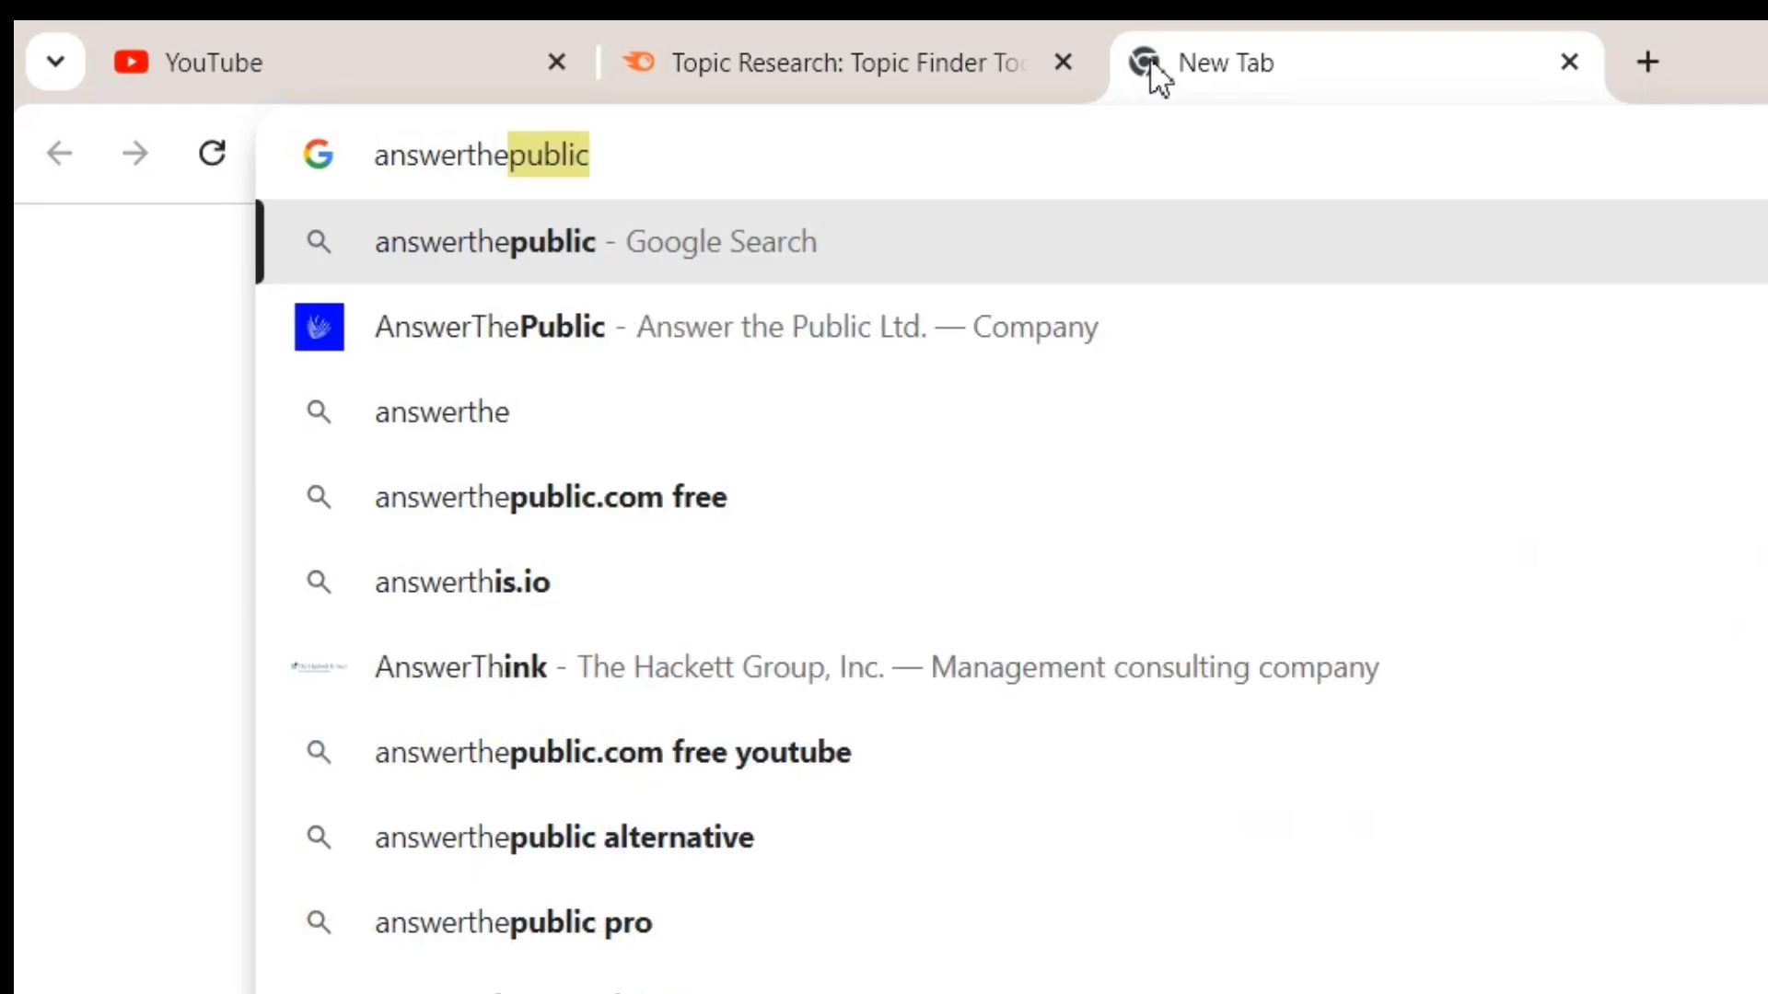
key("Return")
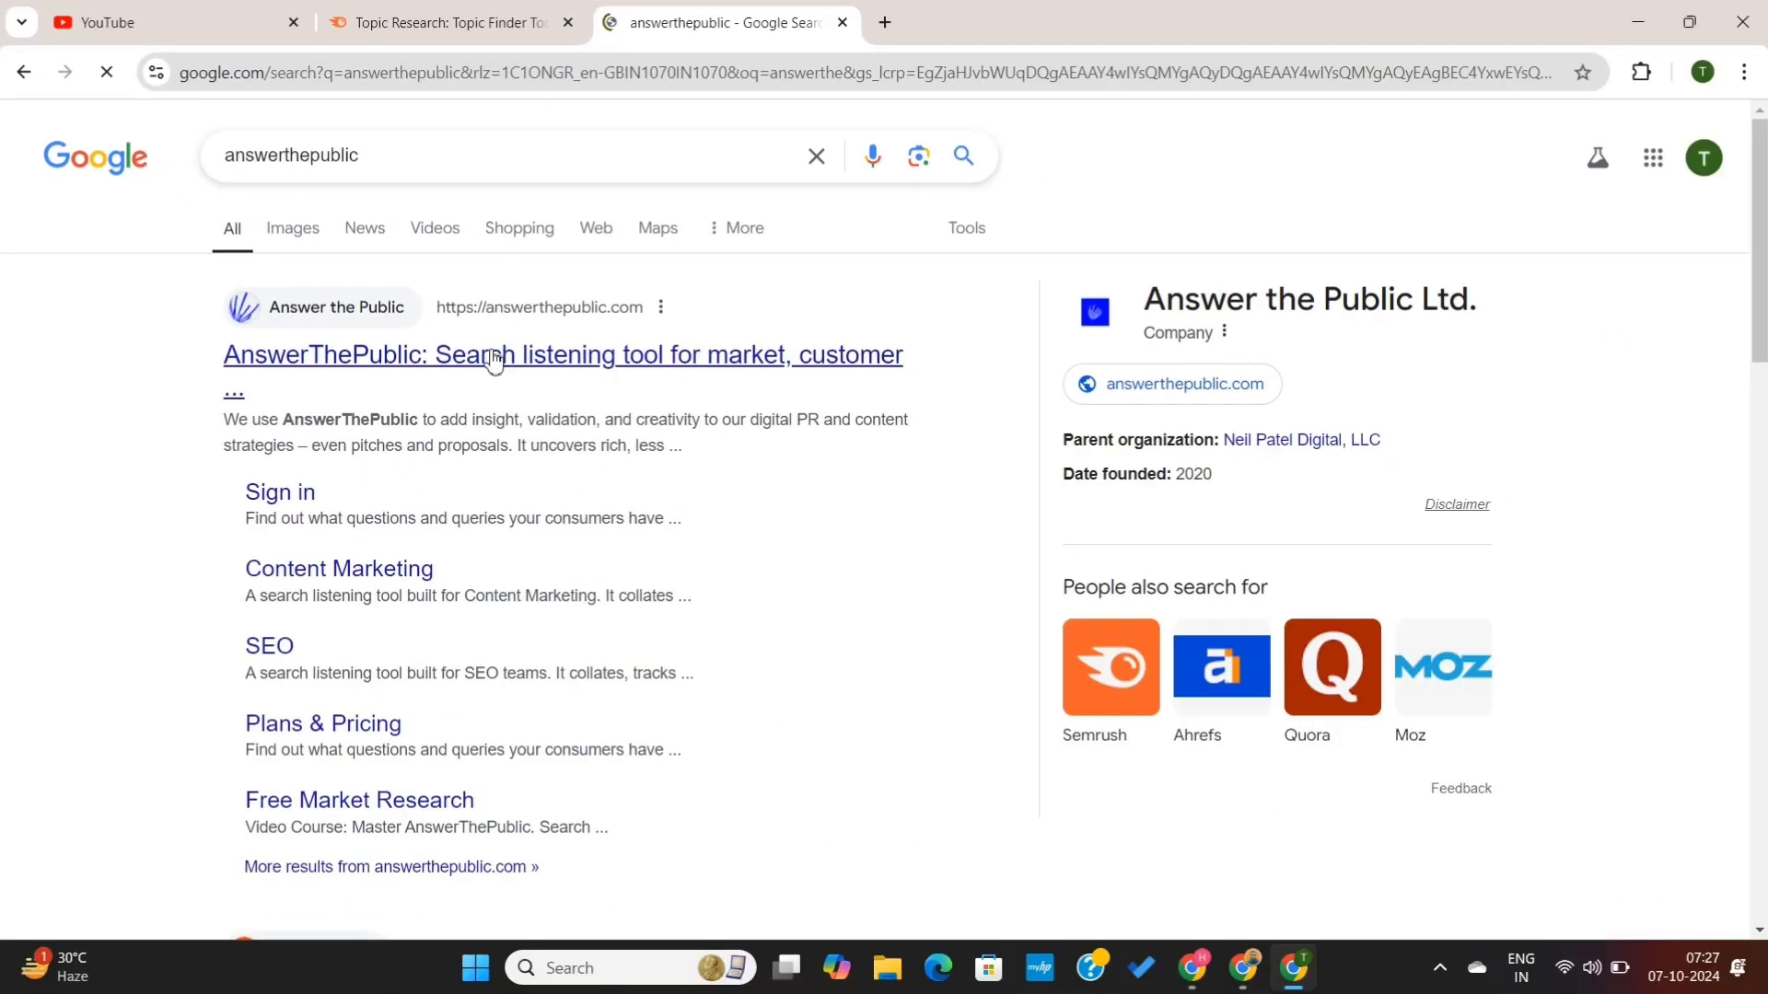
left_click(489, 364)
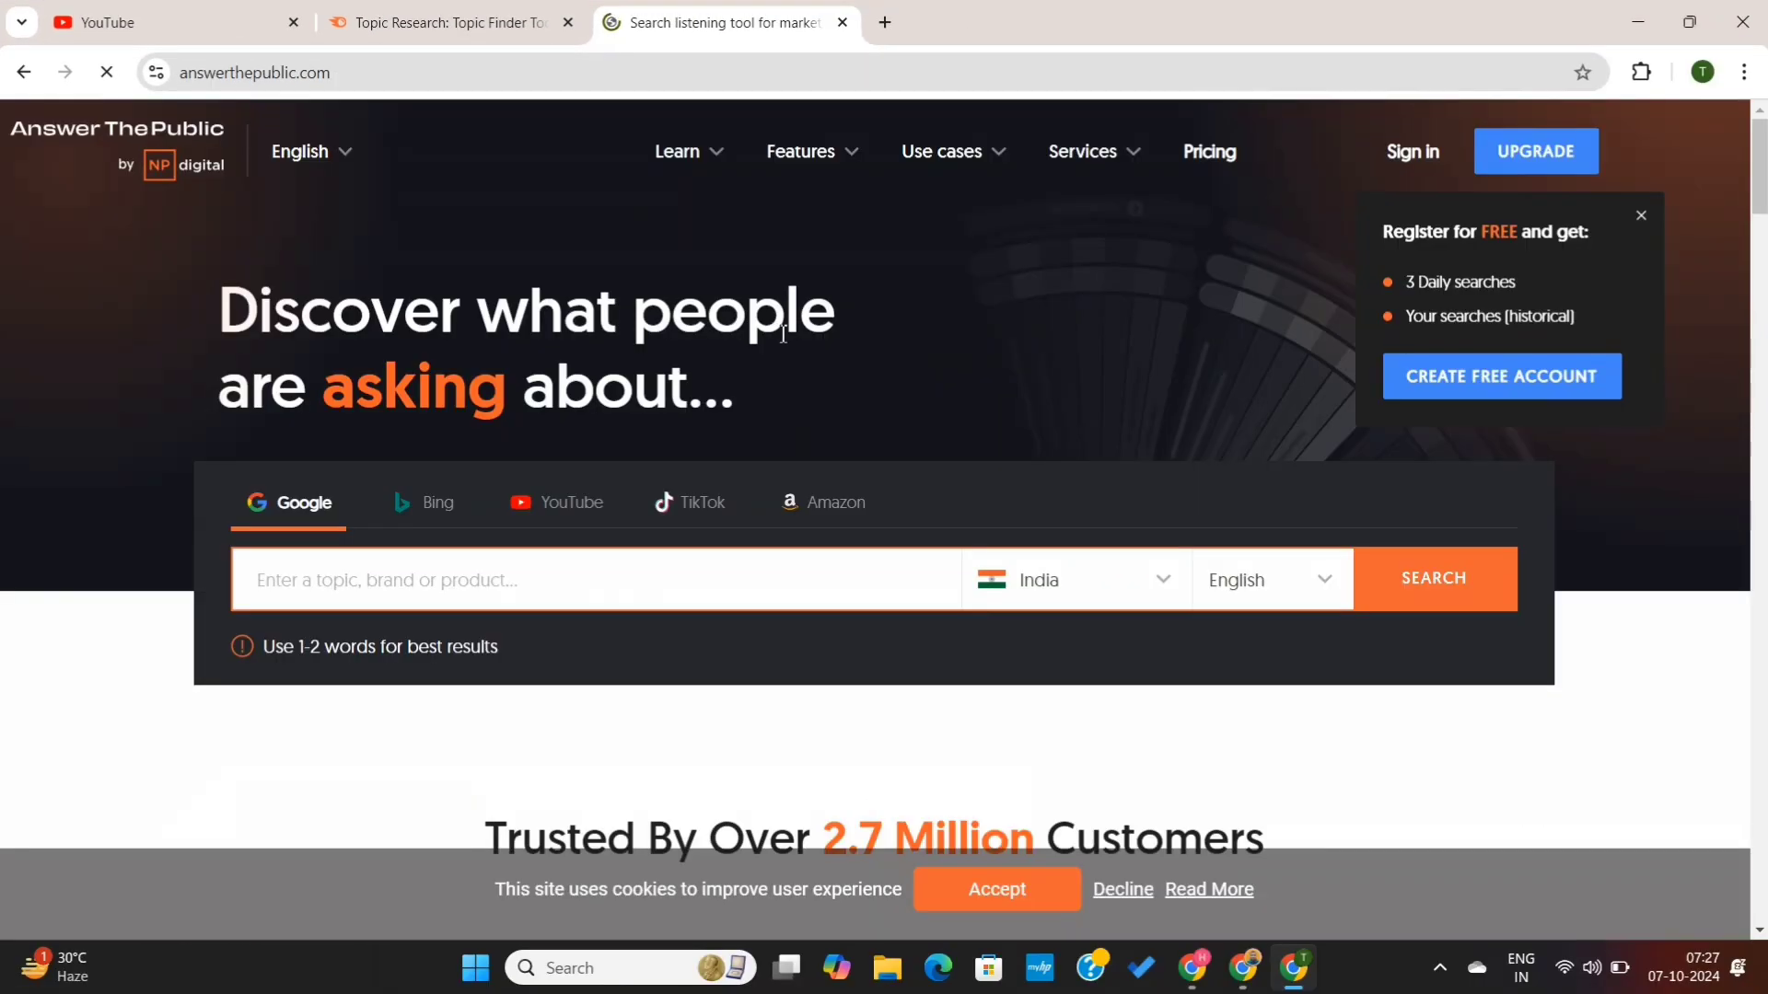
- Search AnswerThePublic for "Men's Fashion trends" with United States as country and English as language
left_click(521, 576)
type("Mens")
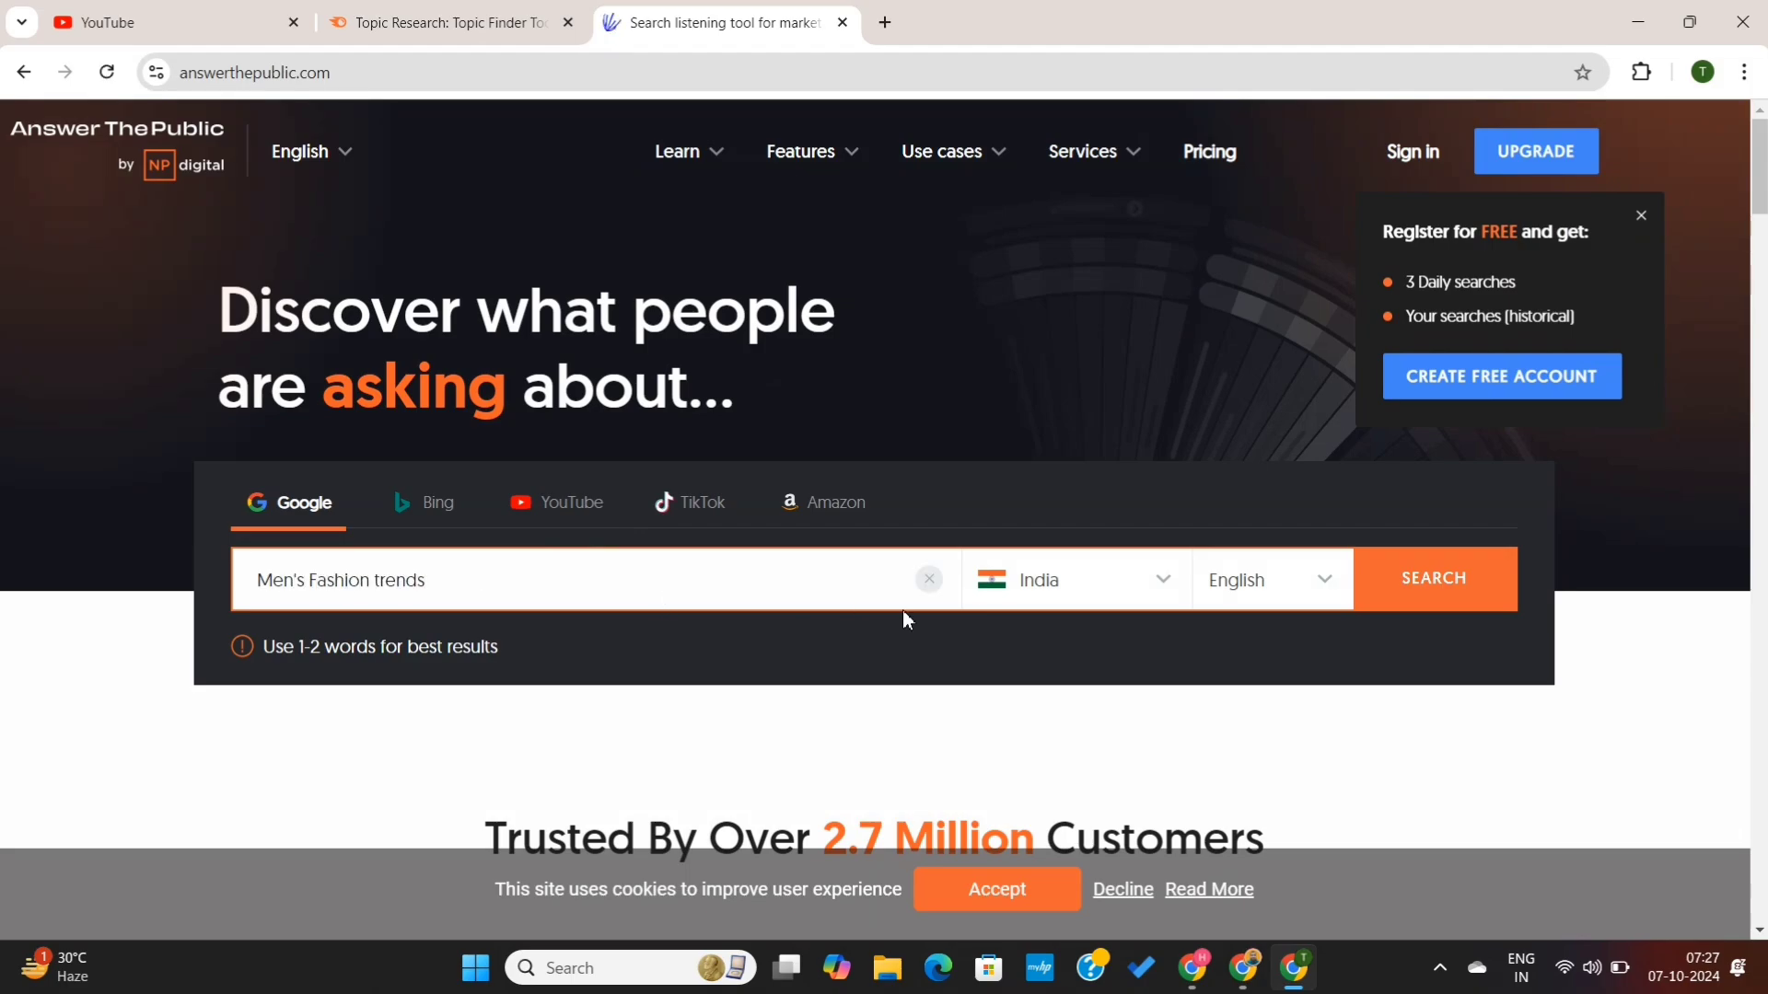
left_click(1076, 587)
type("unite")
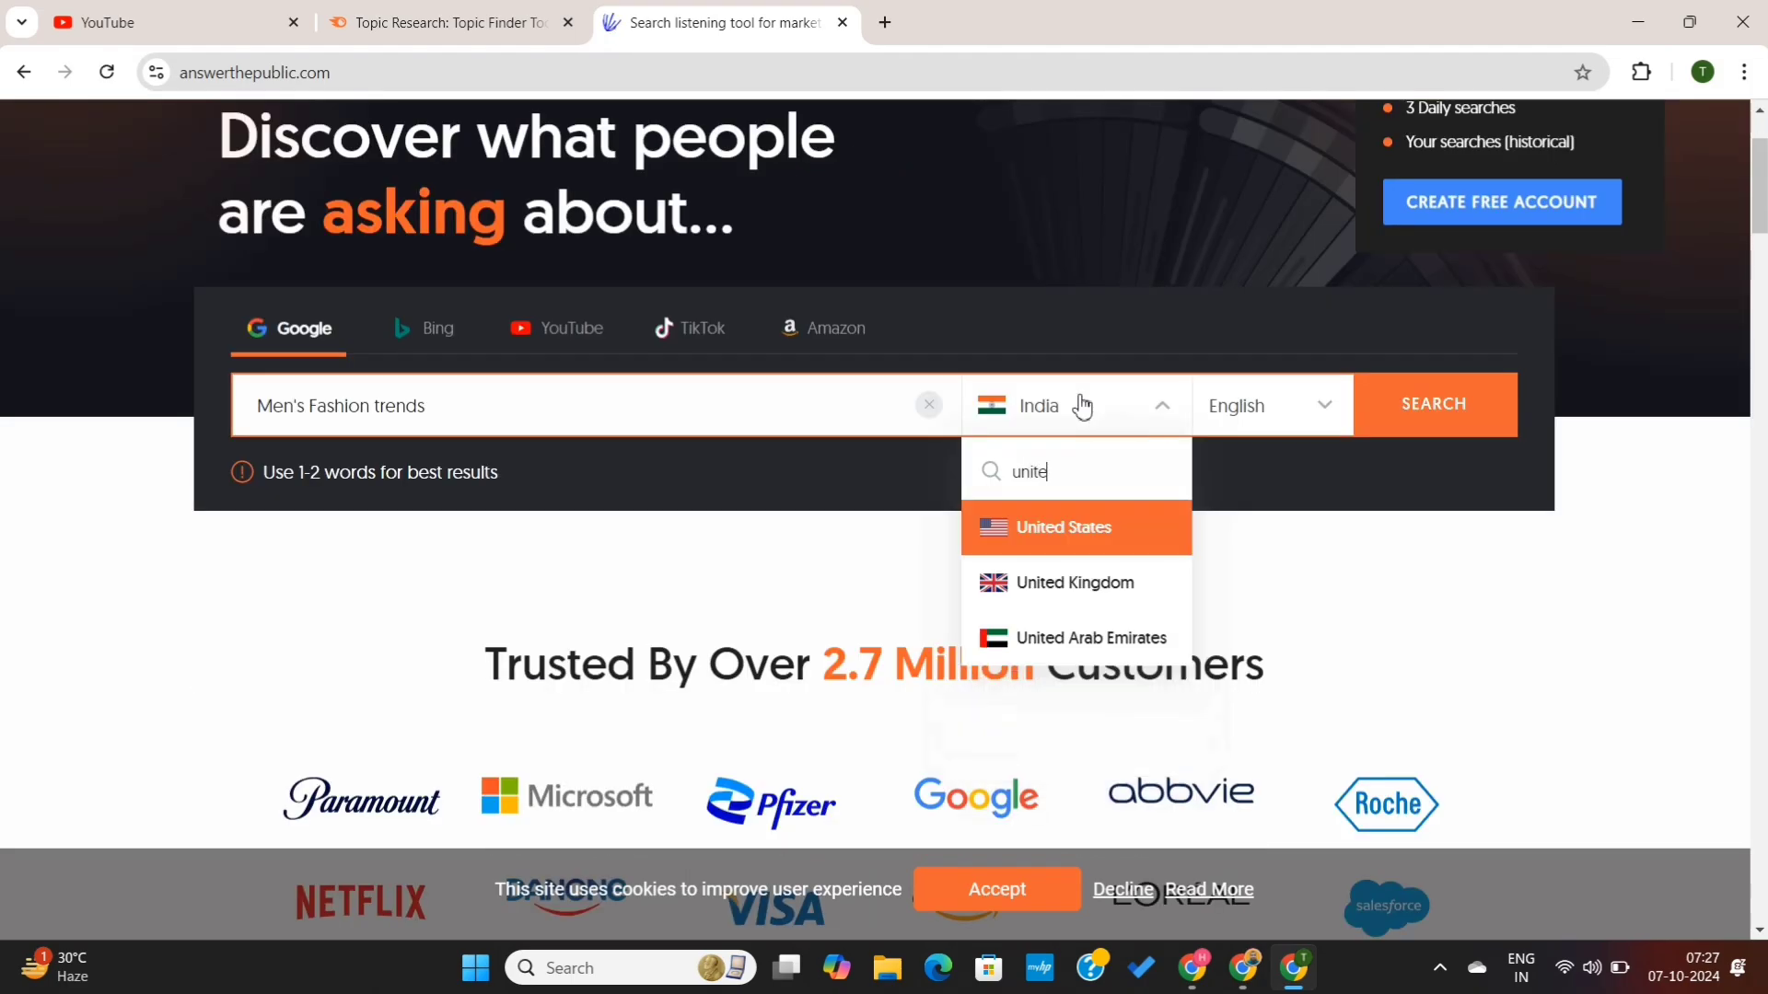
left_click(1082, 557)
left_click(1267, 414)
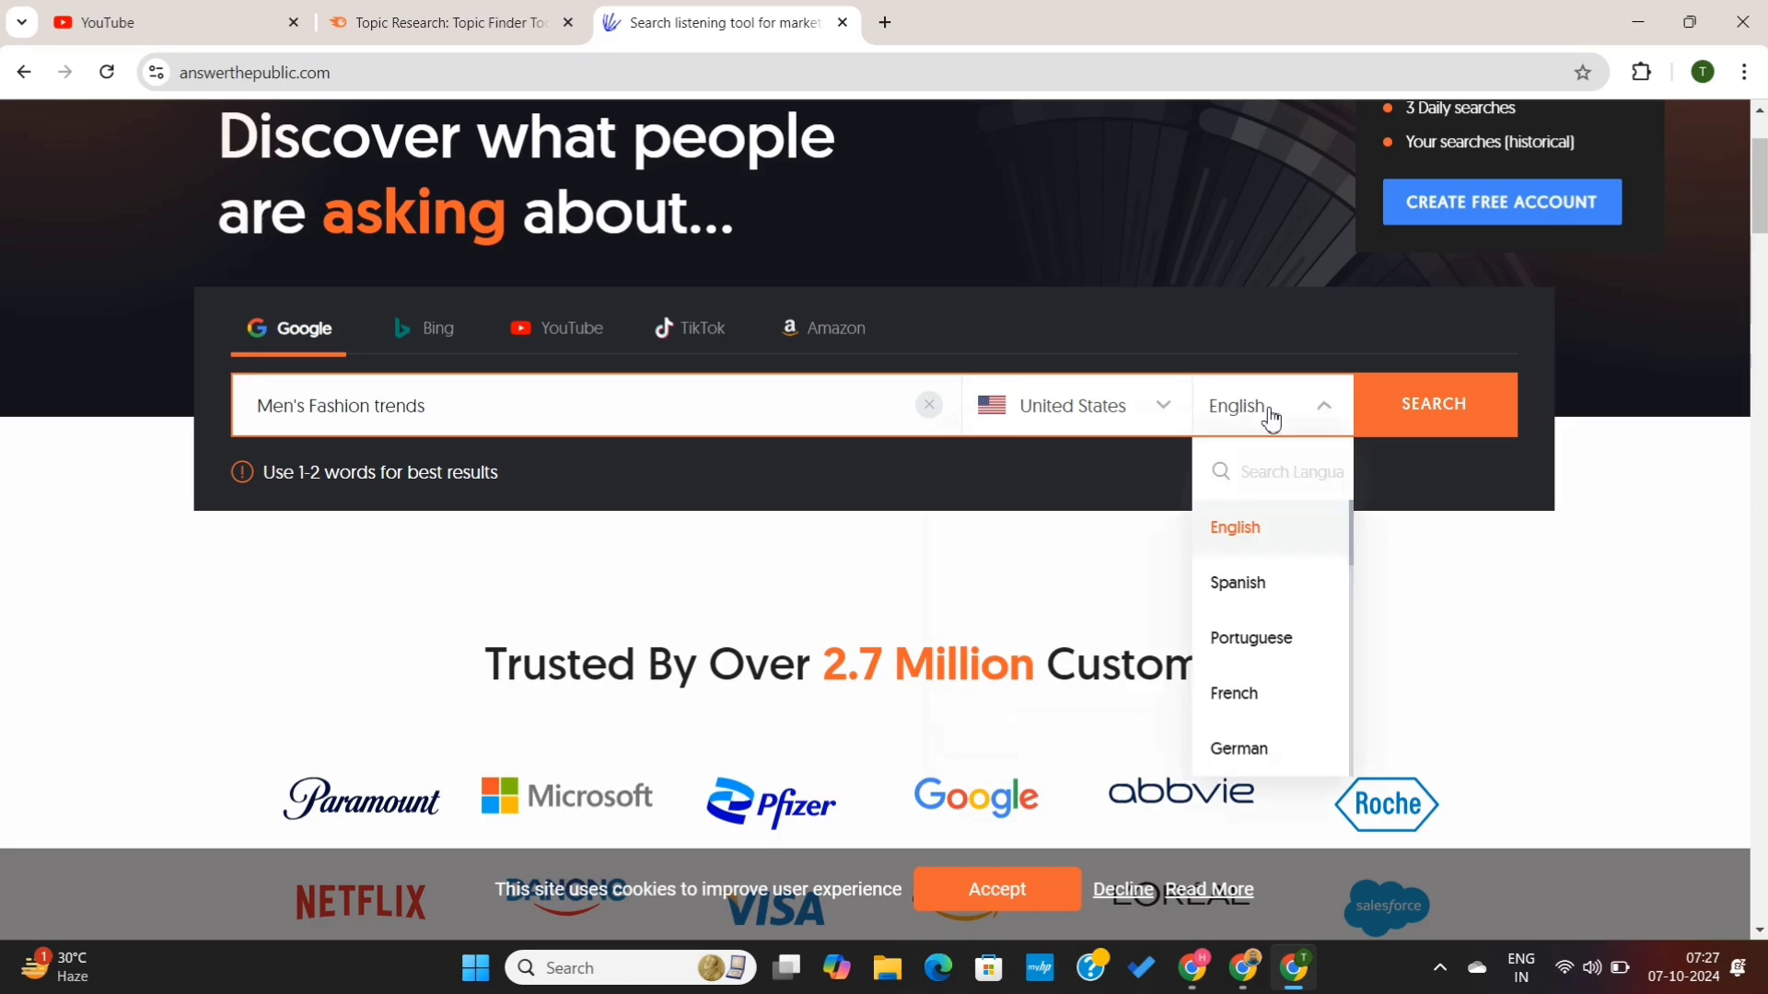
left_click(1272, 420)
left_click(1381, 411)
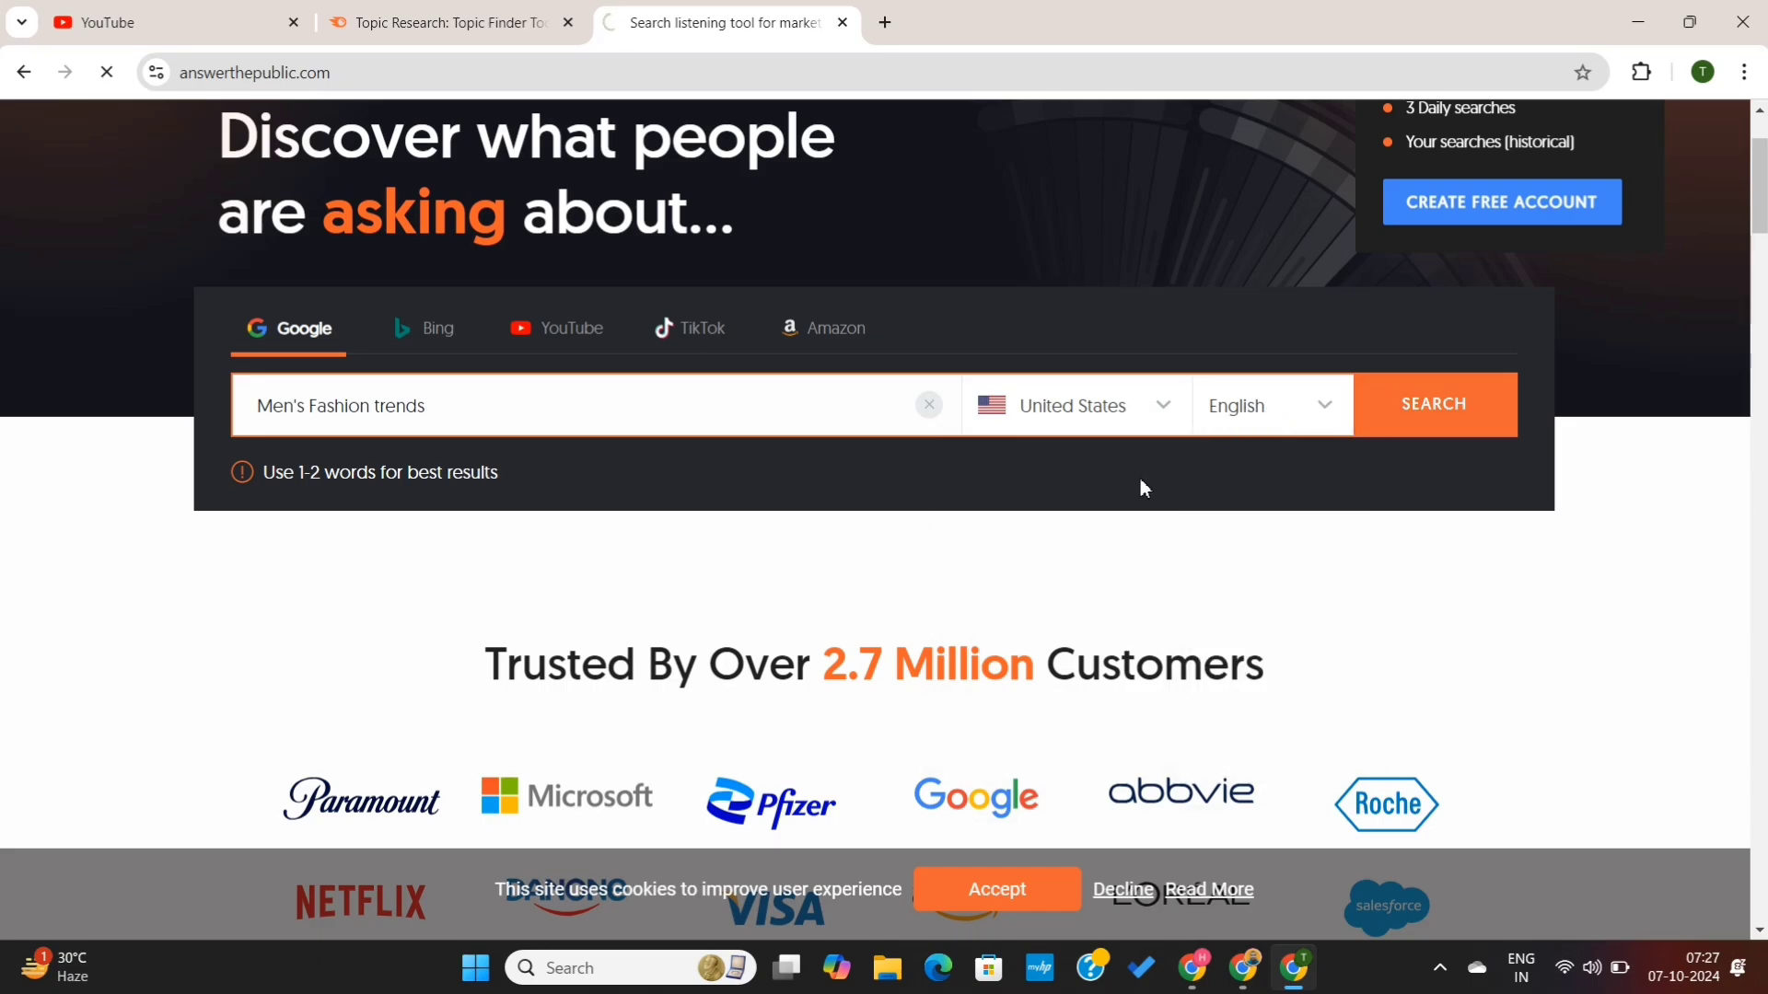
- Scroll through the questions and prepositions visualizations in the AnswerThePublic report
scroll(1093, 480, "up", 3)
scroll(1093, 481, "down", 4)
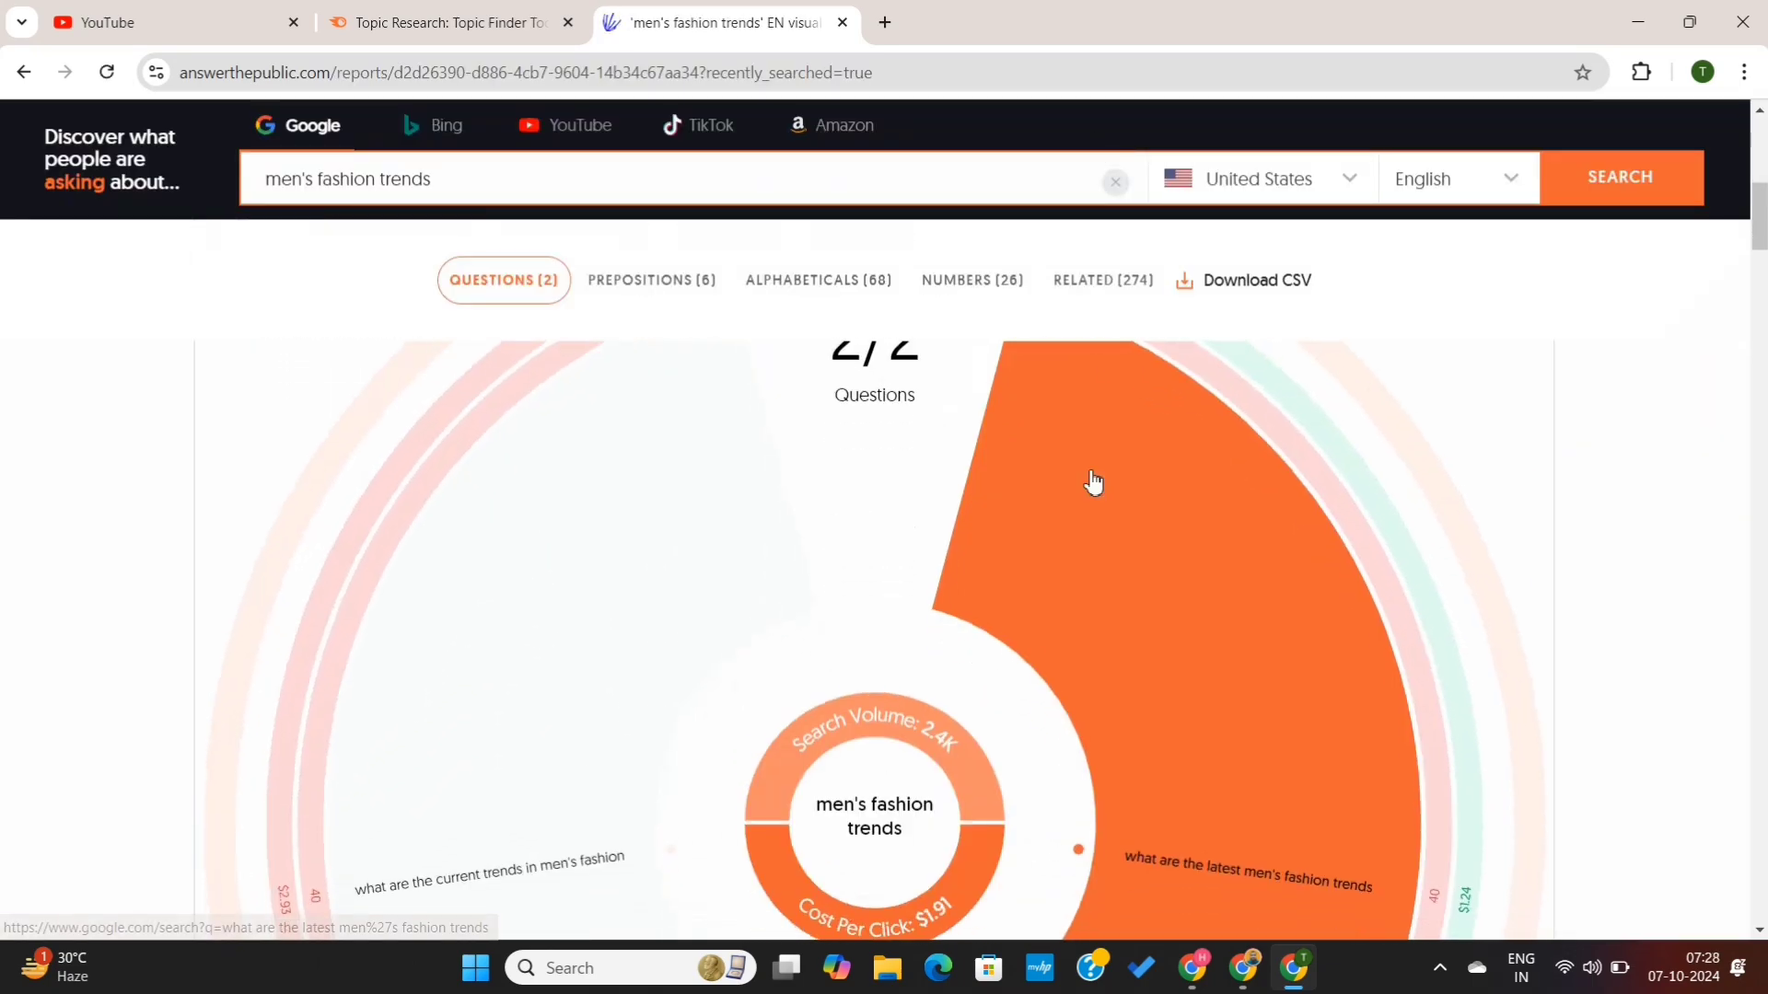
scroll(910, 805, "down", 2)
scroll(910, 805, "down", 1)
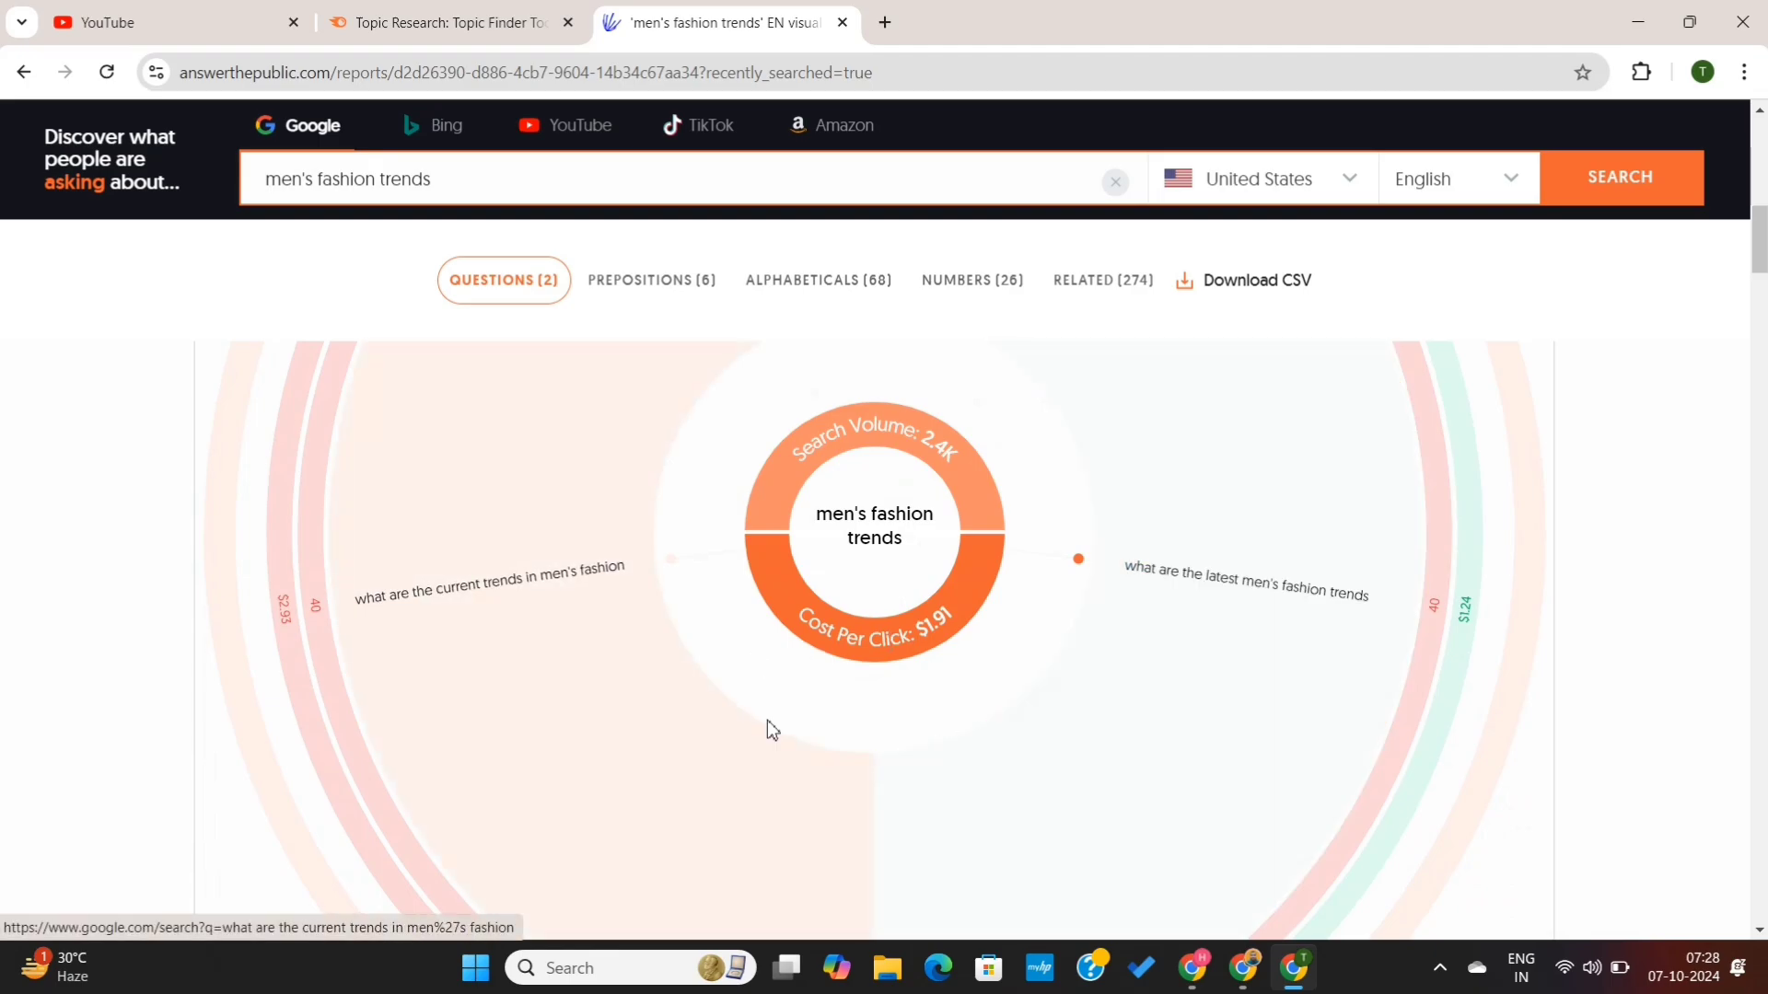
scroll(766, 720, "down", 10)
scroll(767, 721, "down", 4)
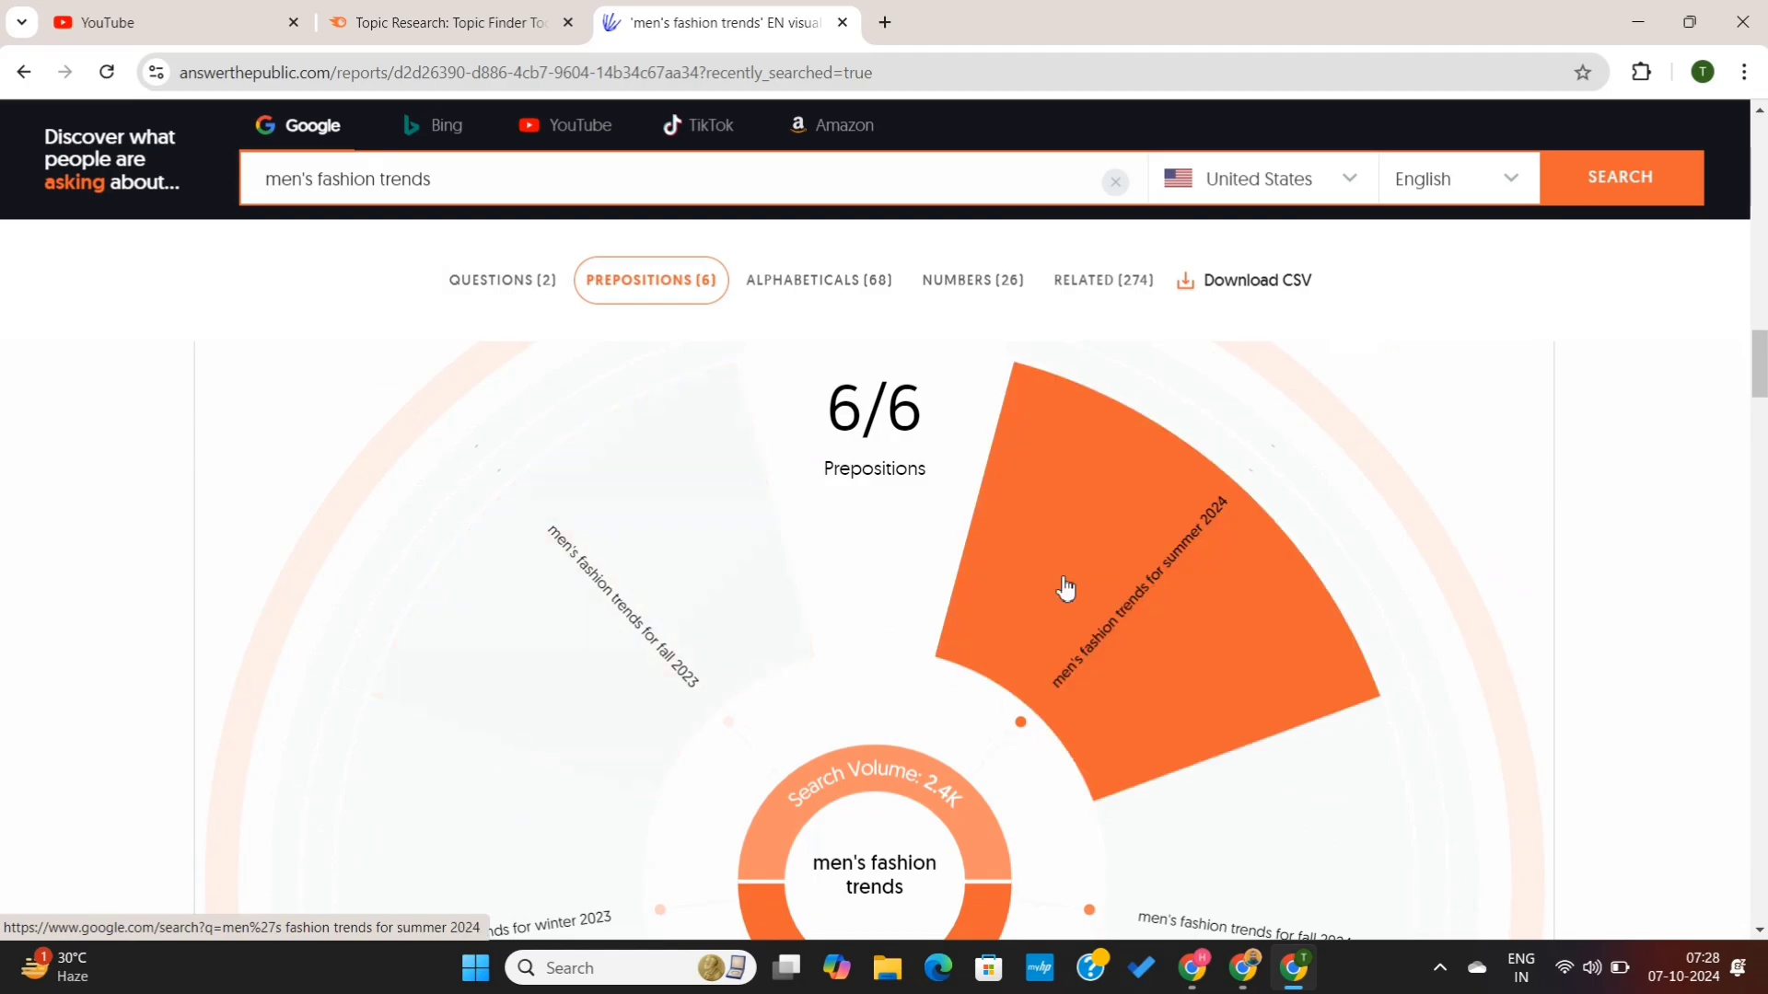
scroll(1158, 765, "down", 8)
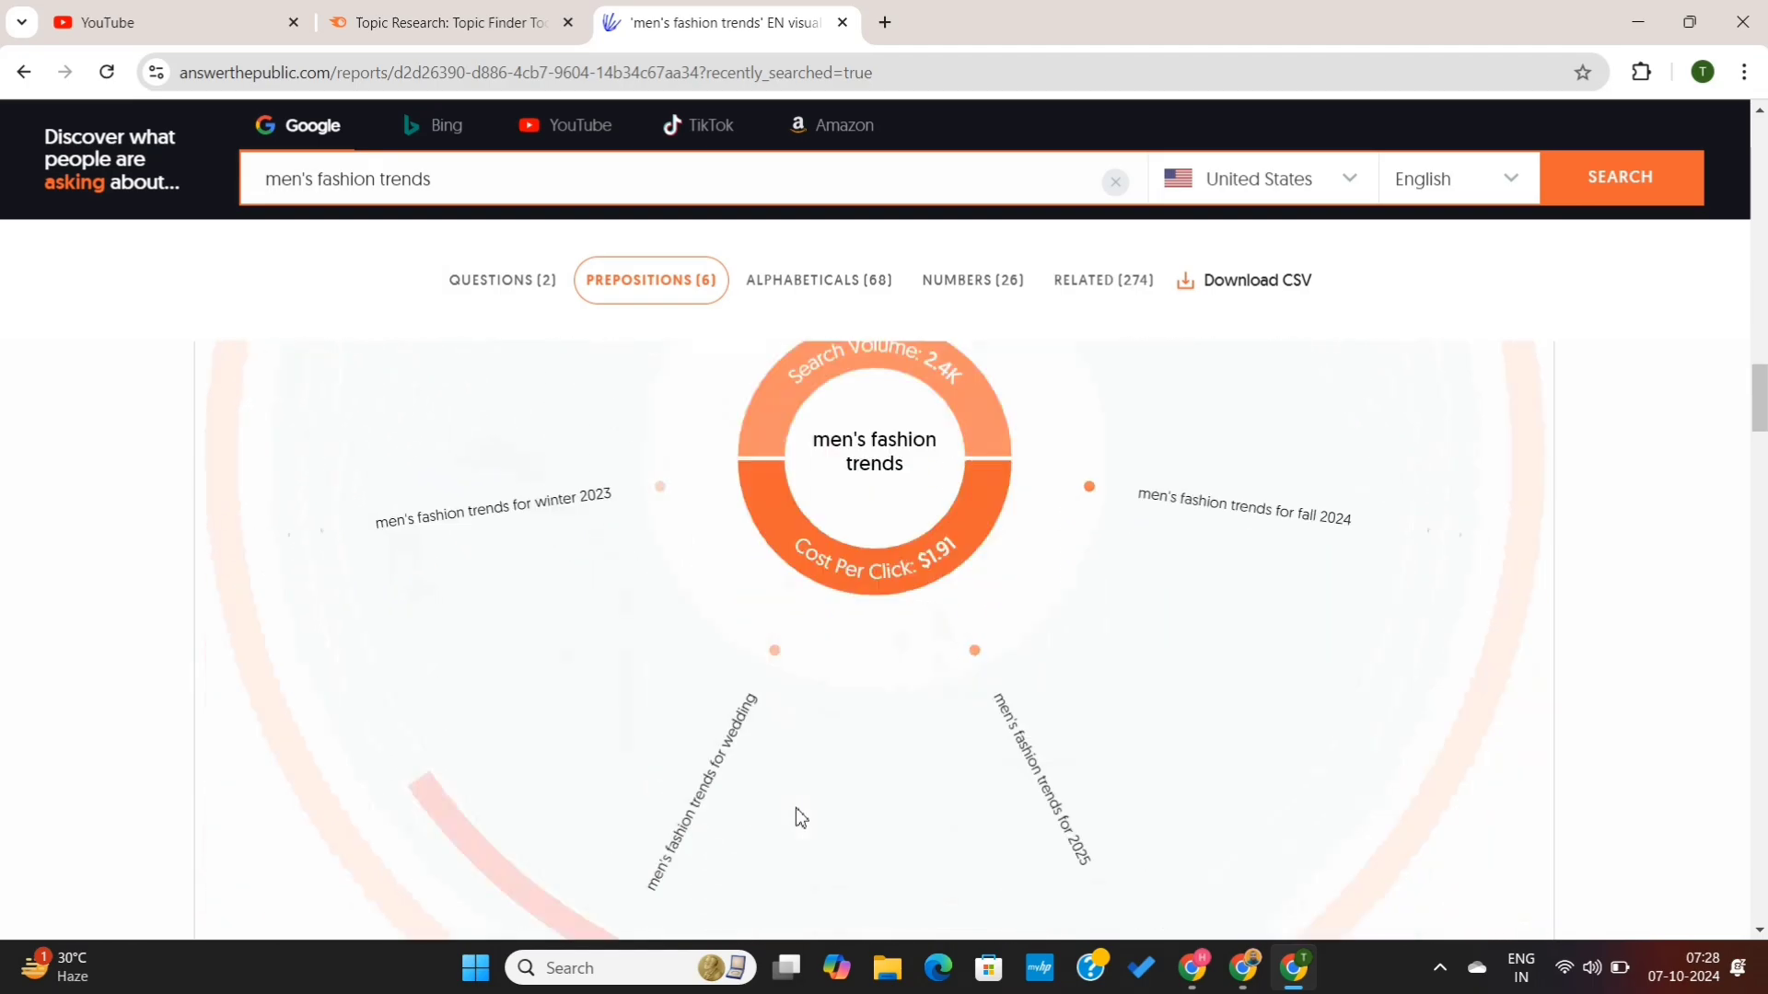
- Scroll through the prepositions, alphabeticals and numbers keyword lists in the AnswerThePublic report
scroll(795, 809, "down", 1)
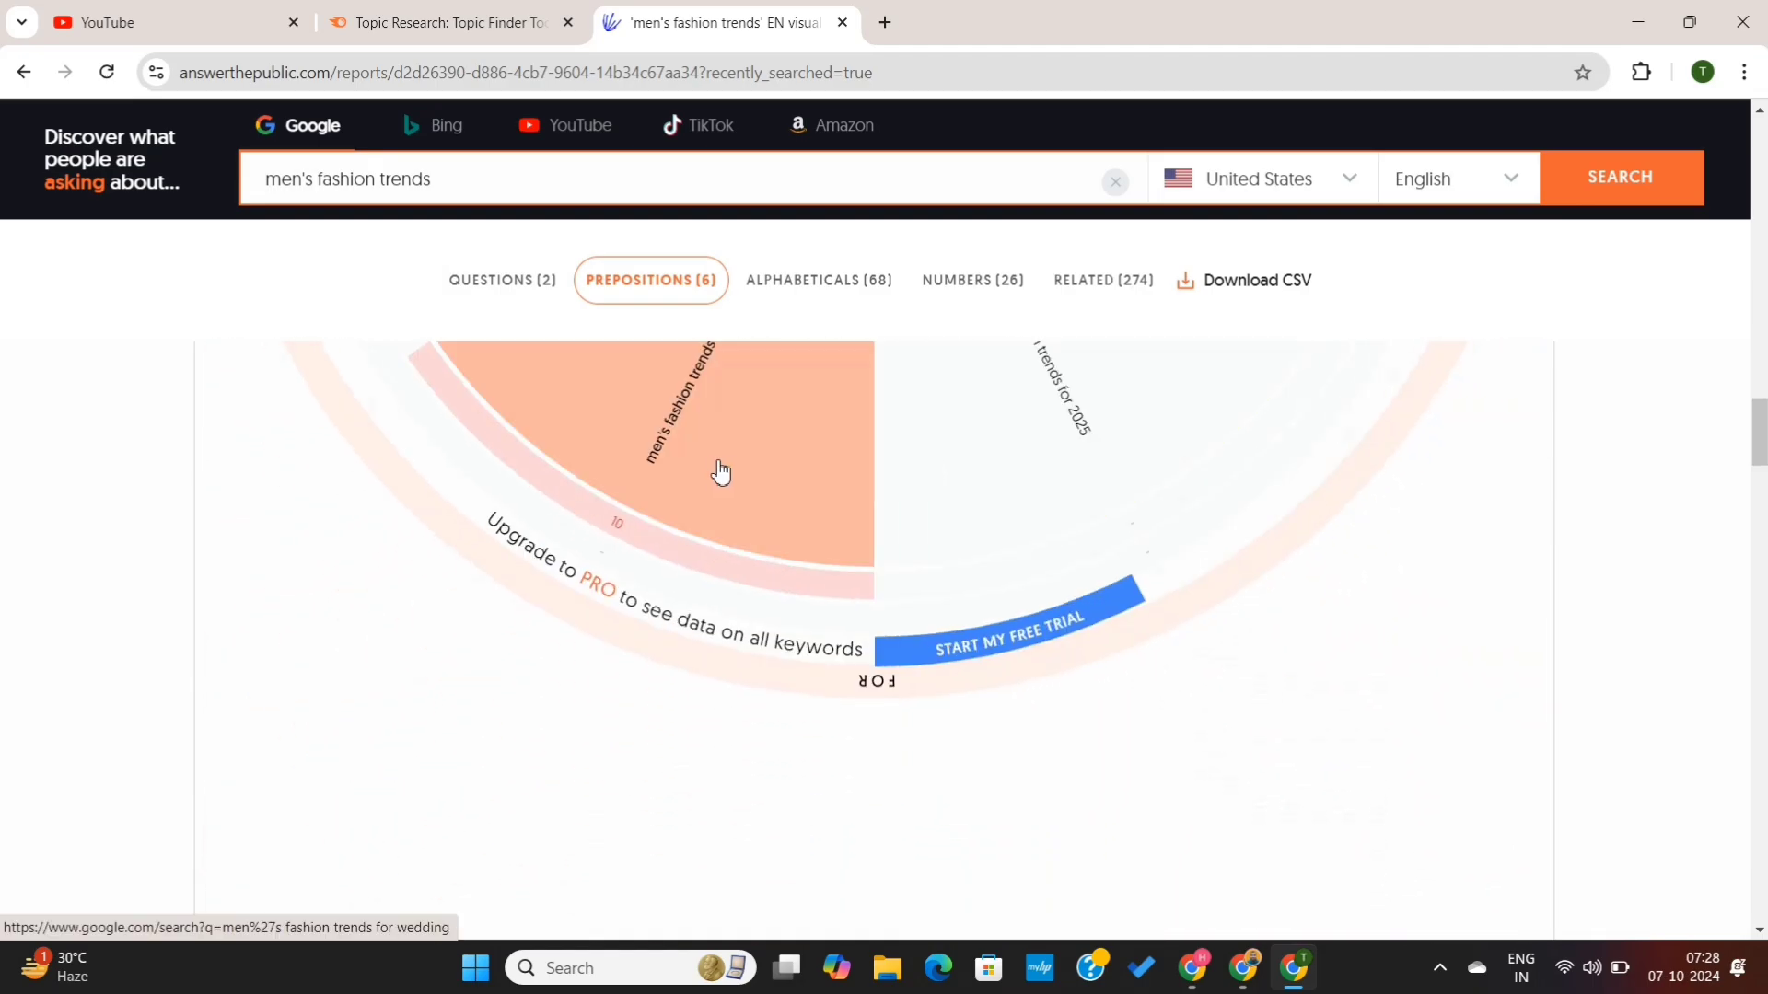
scroll(721, 471, "down", 5)
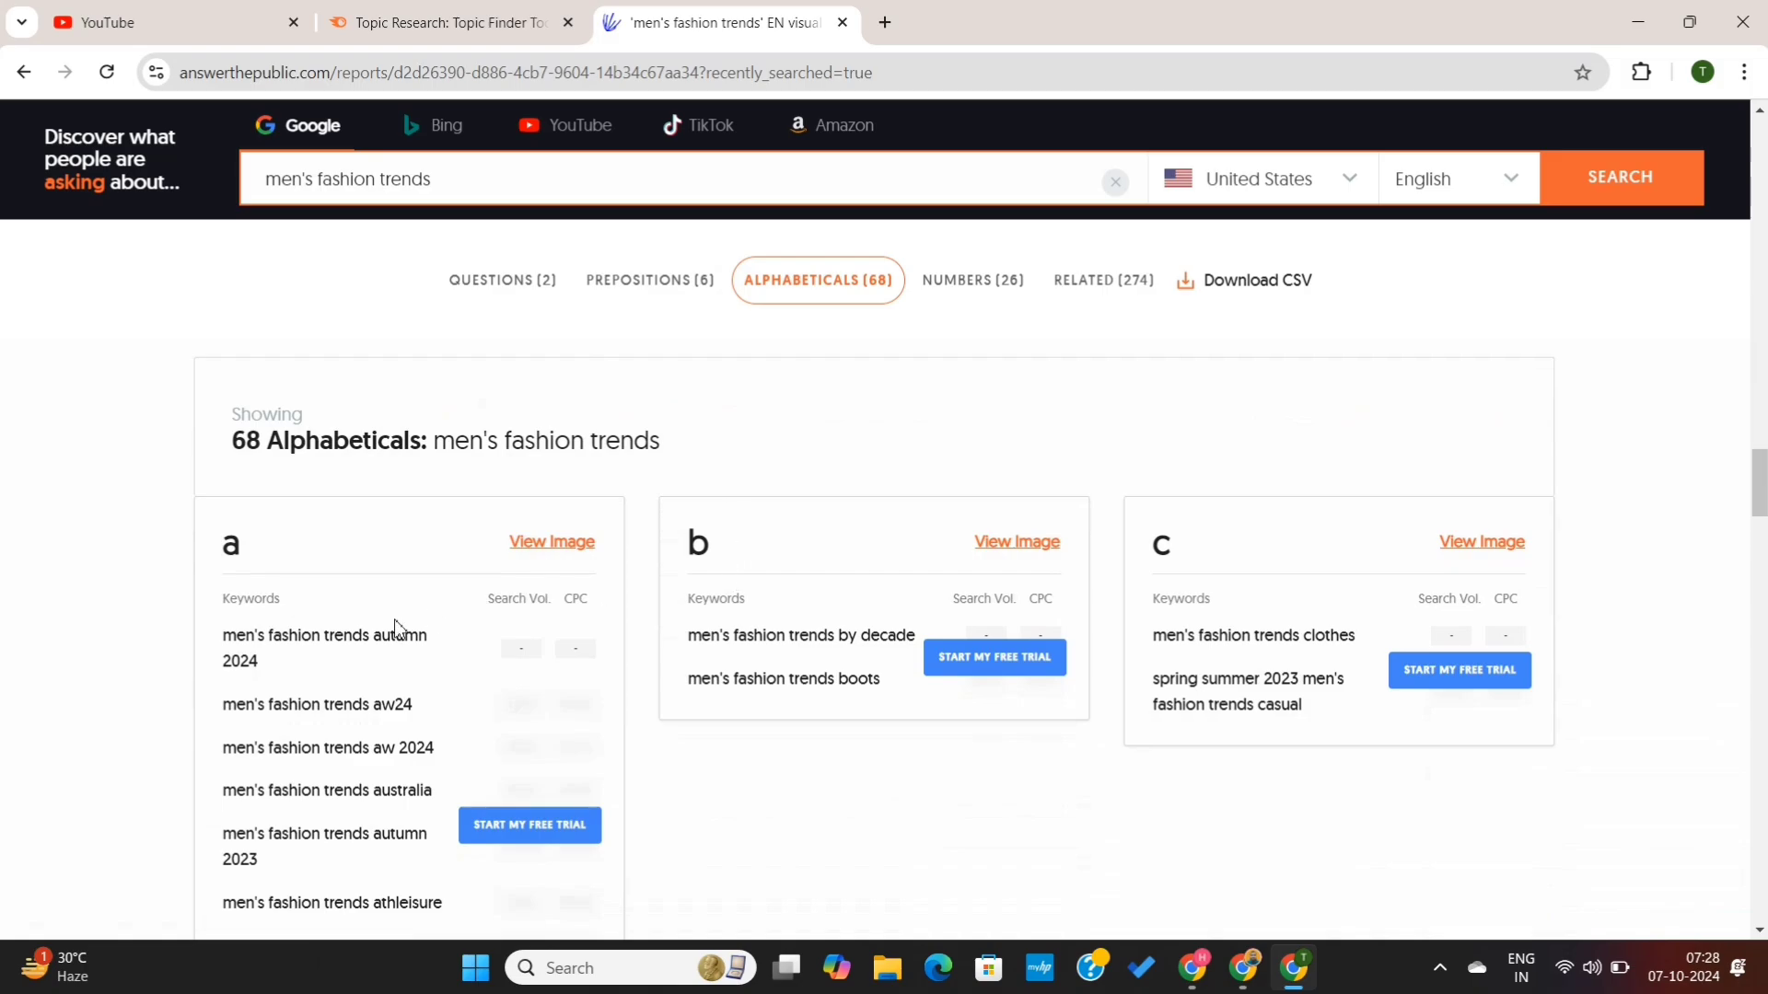
scroll(334, 840, "down", 2)
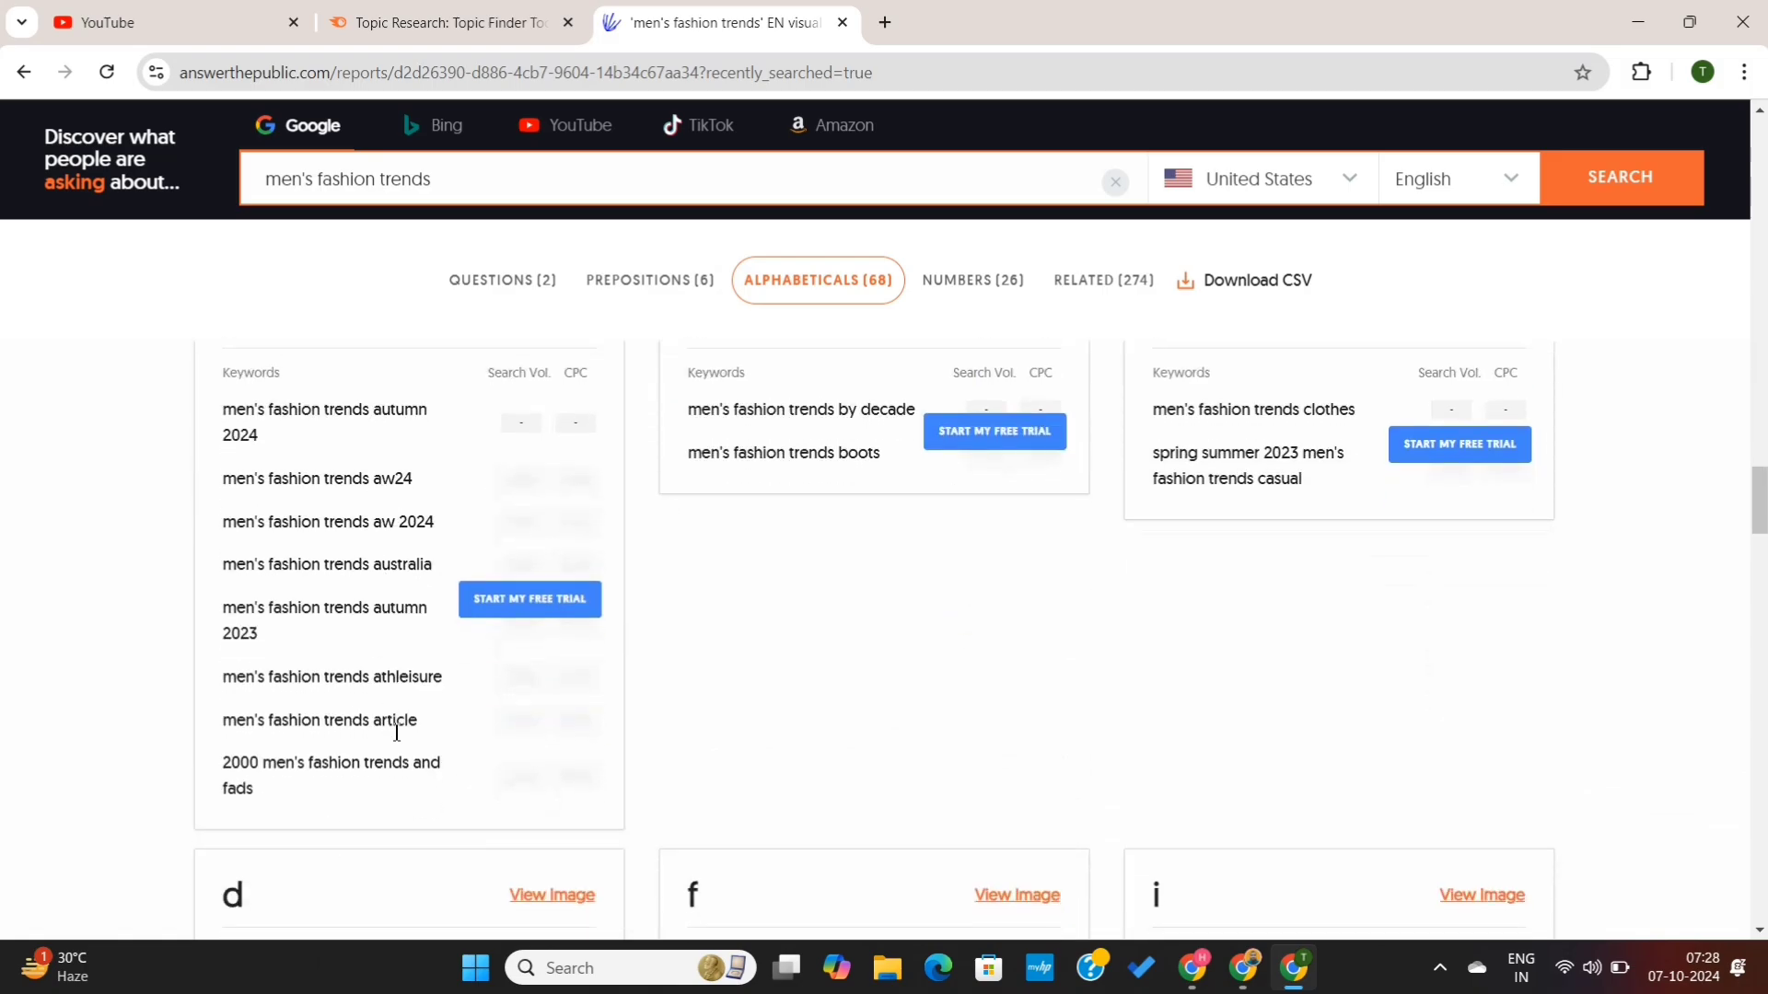
scroll(705, 718, "down", 12)
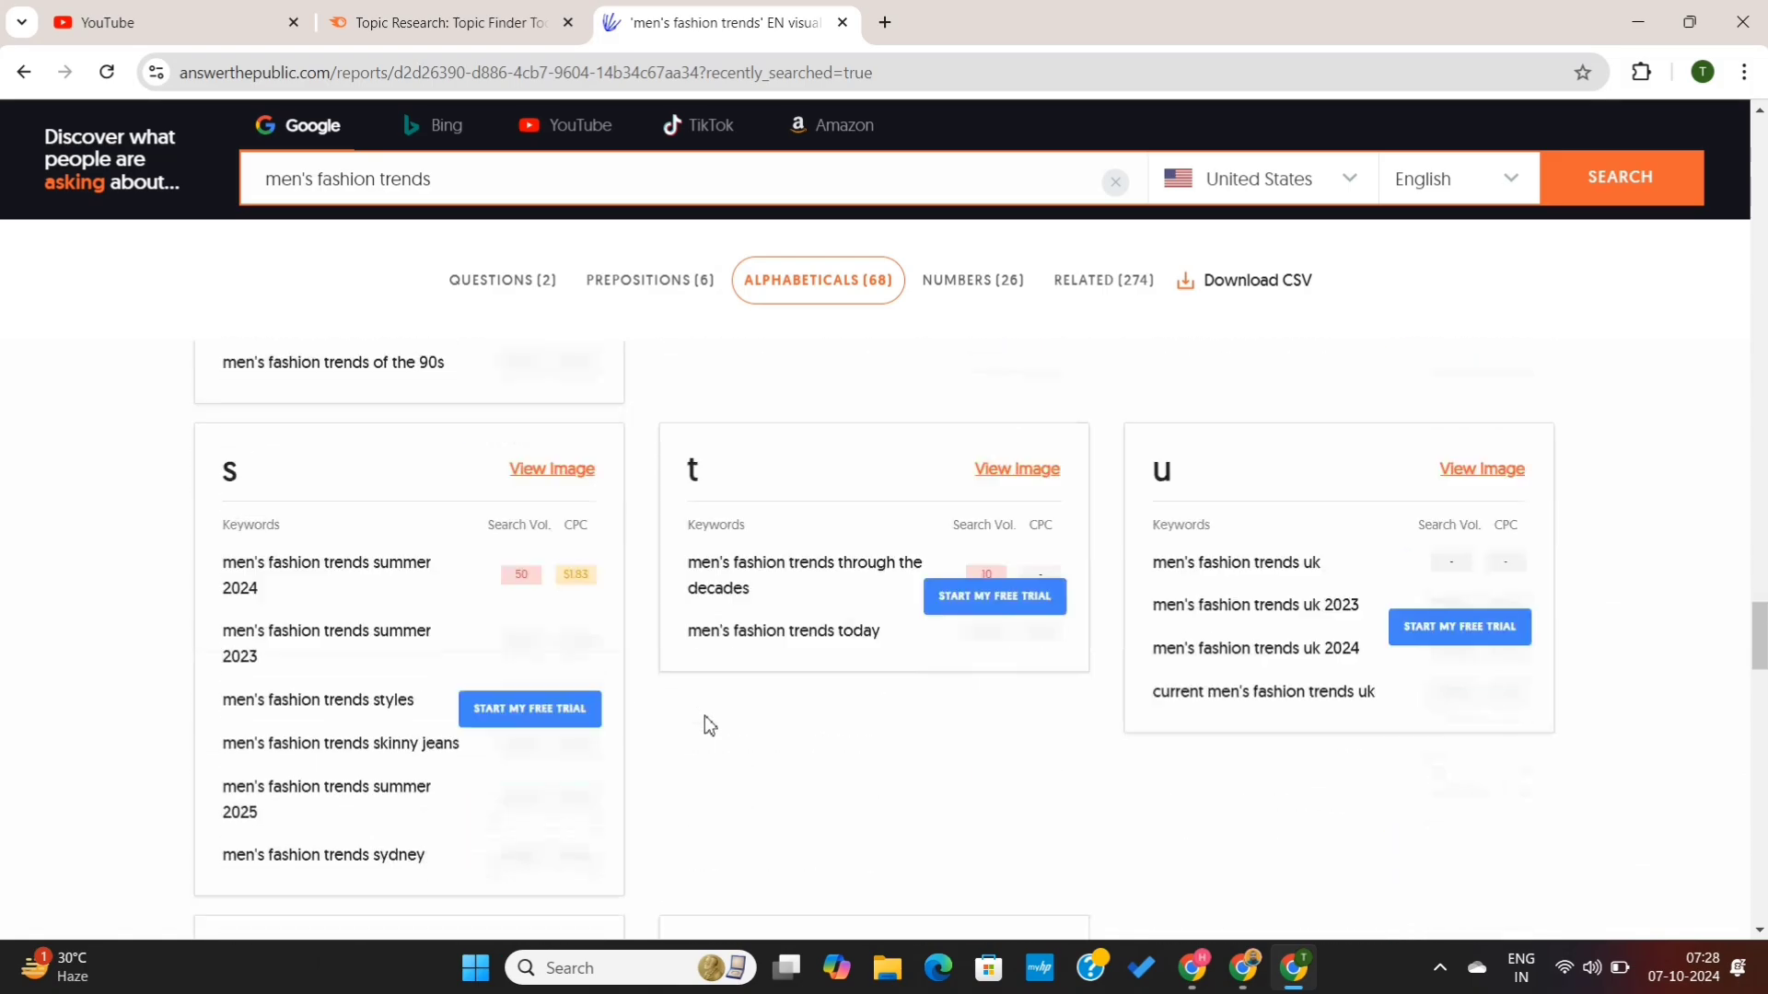
scroll(705, 715, "down", 15)
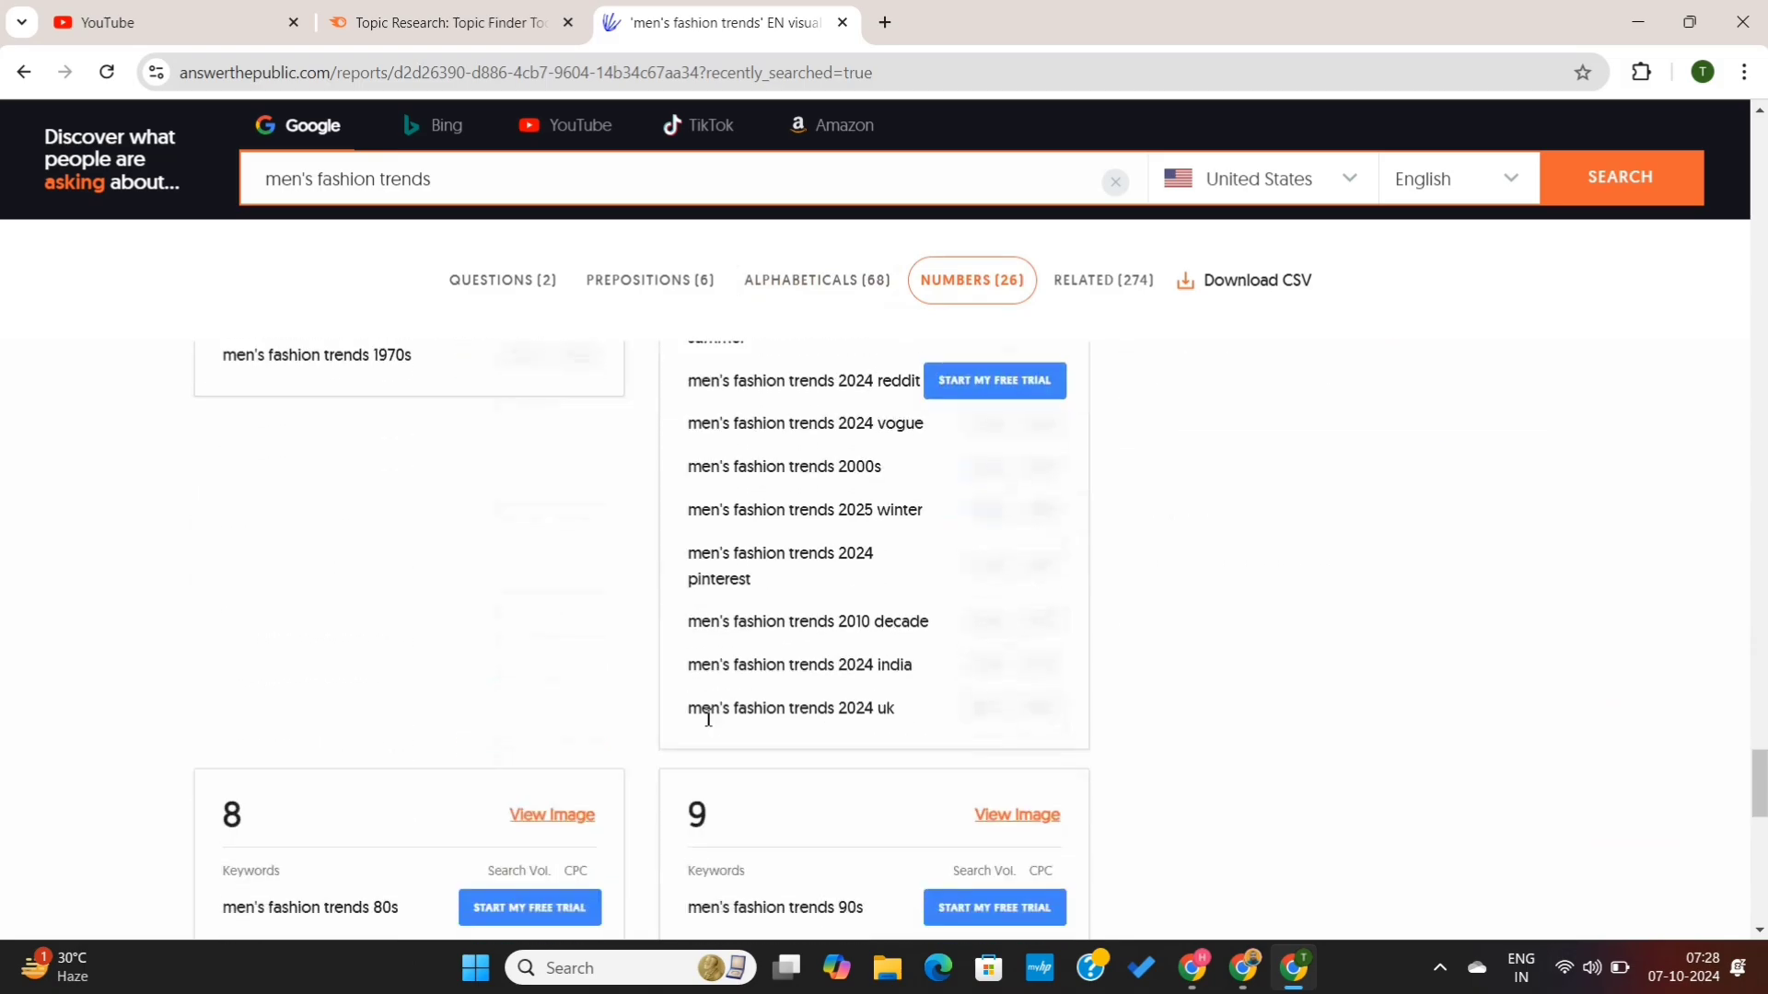
scroll(704, 715, "down", 12)
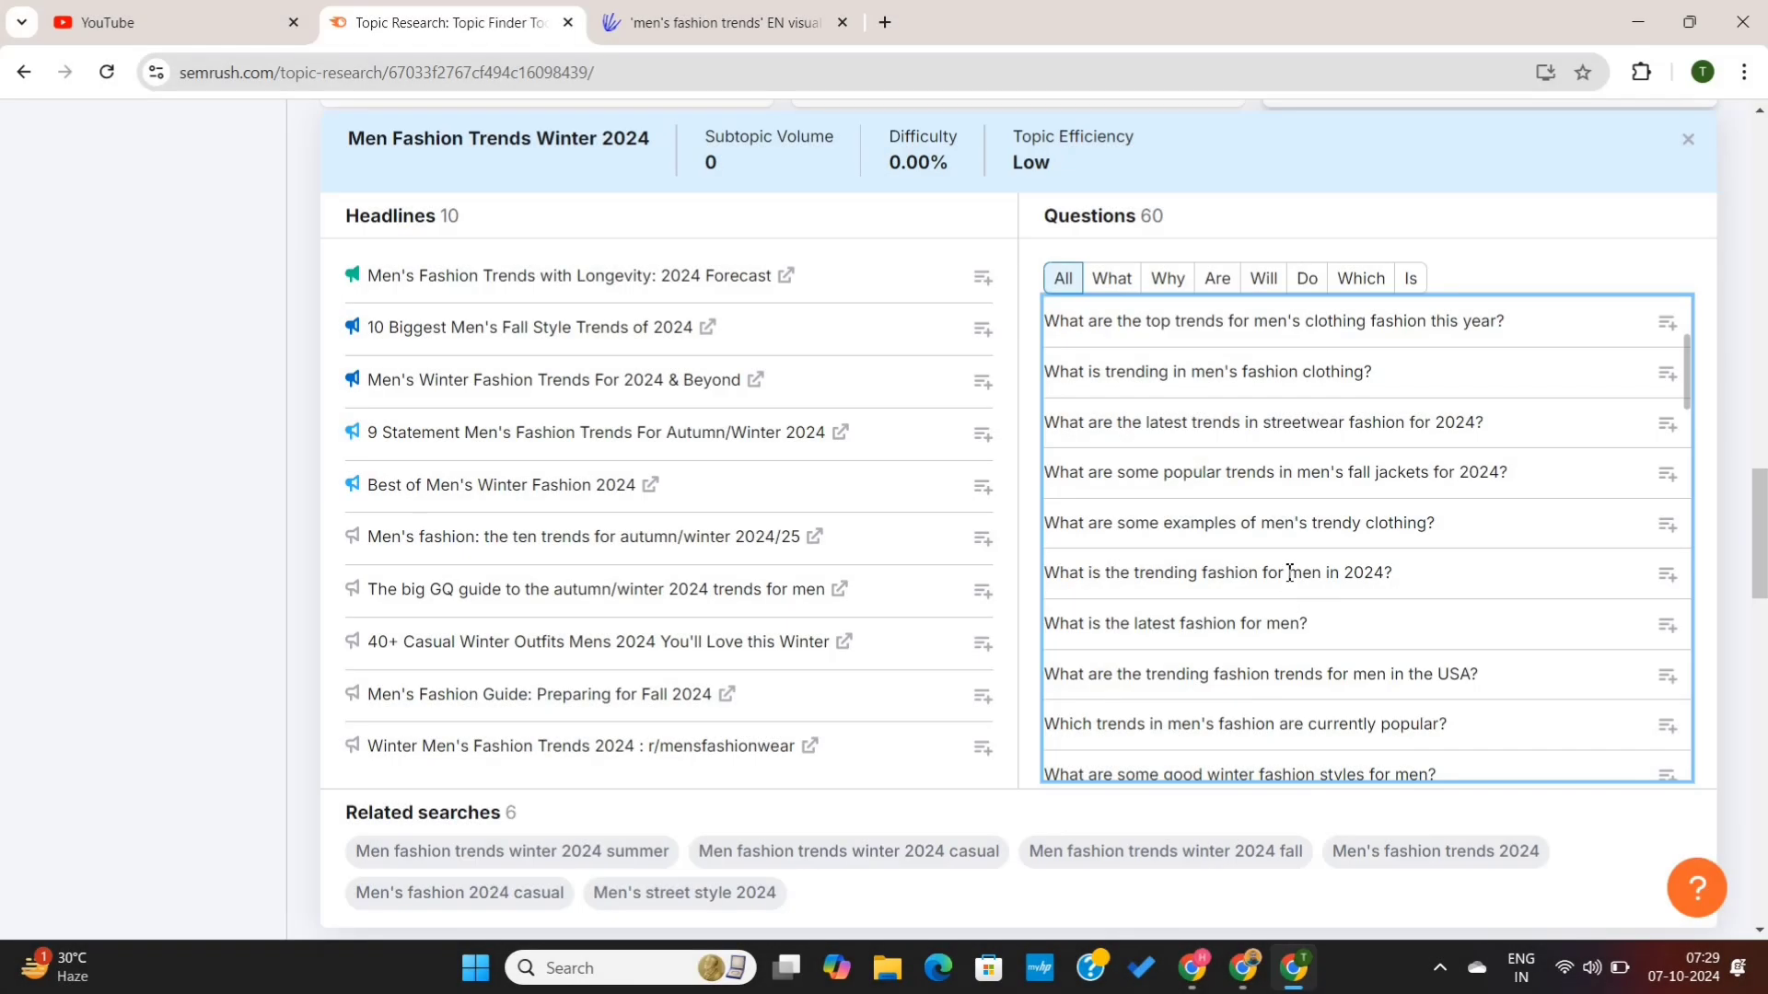
- Select the question "What is the trending fashion for men in 2024?" in the Semrush subtopic's question list
triple_click(1265, 574)
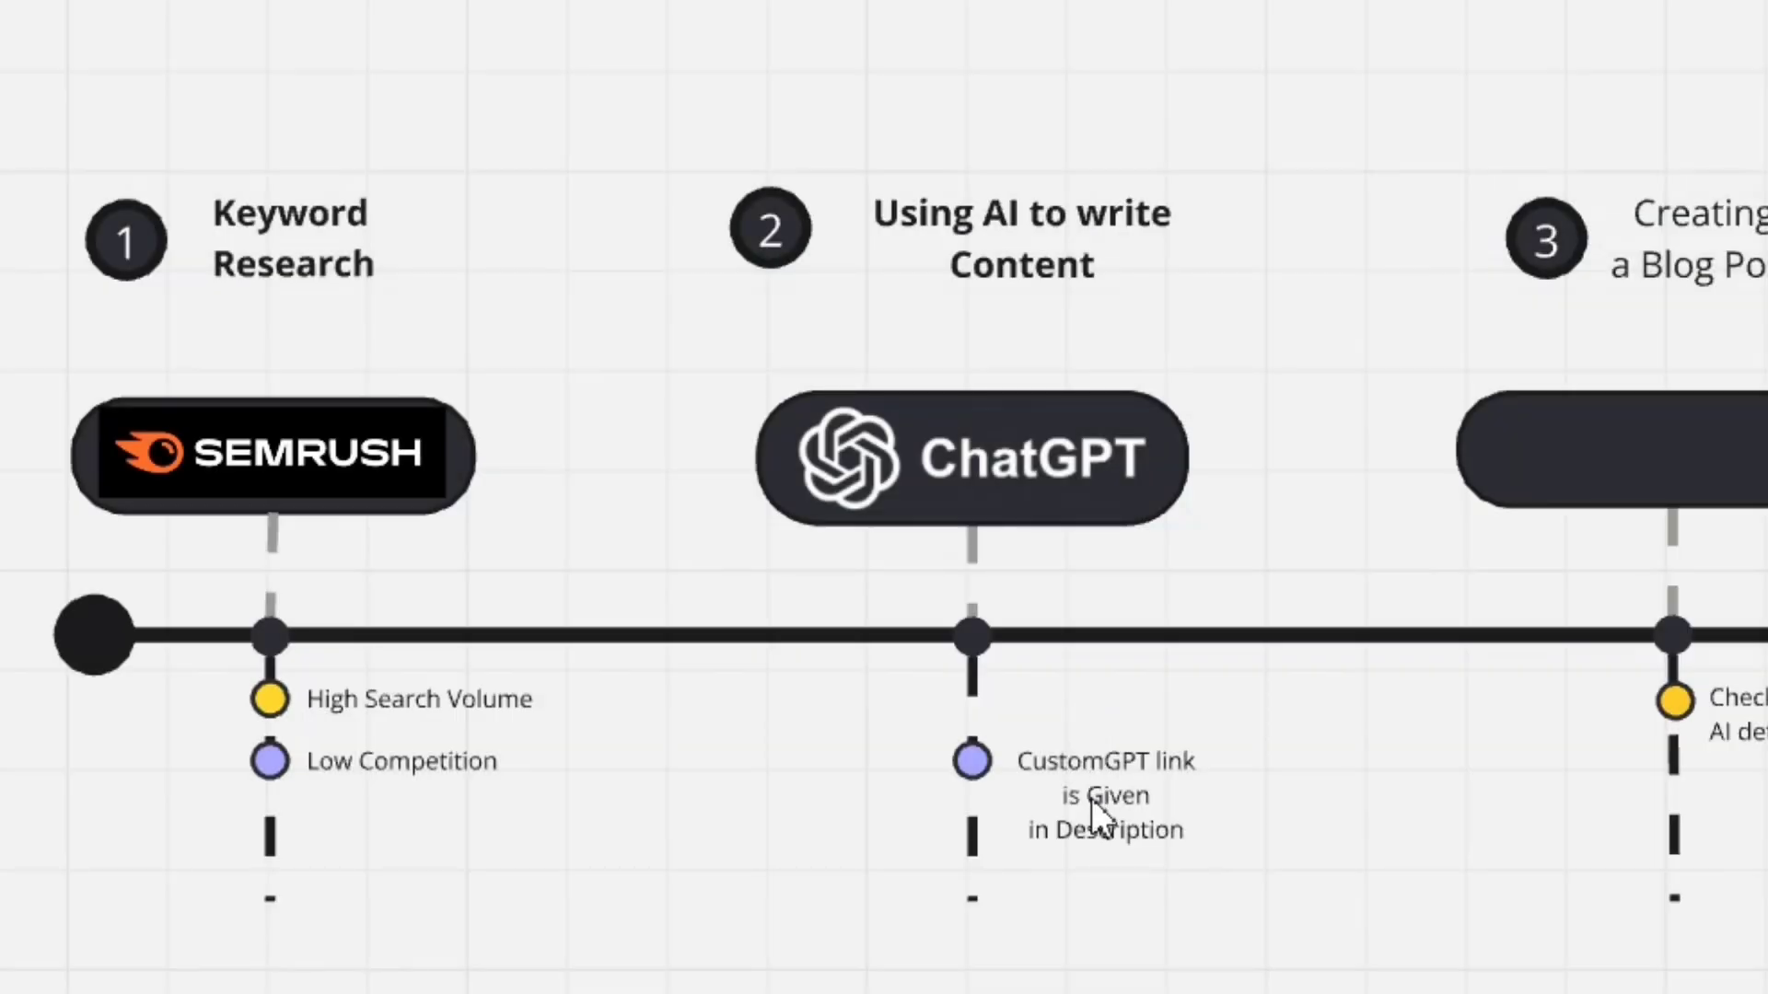
left_click(1091, 799)
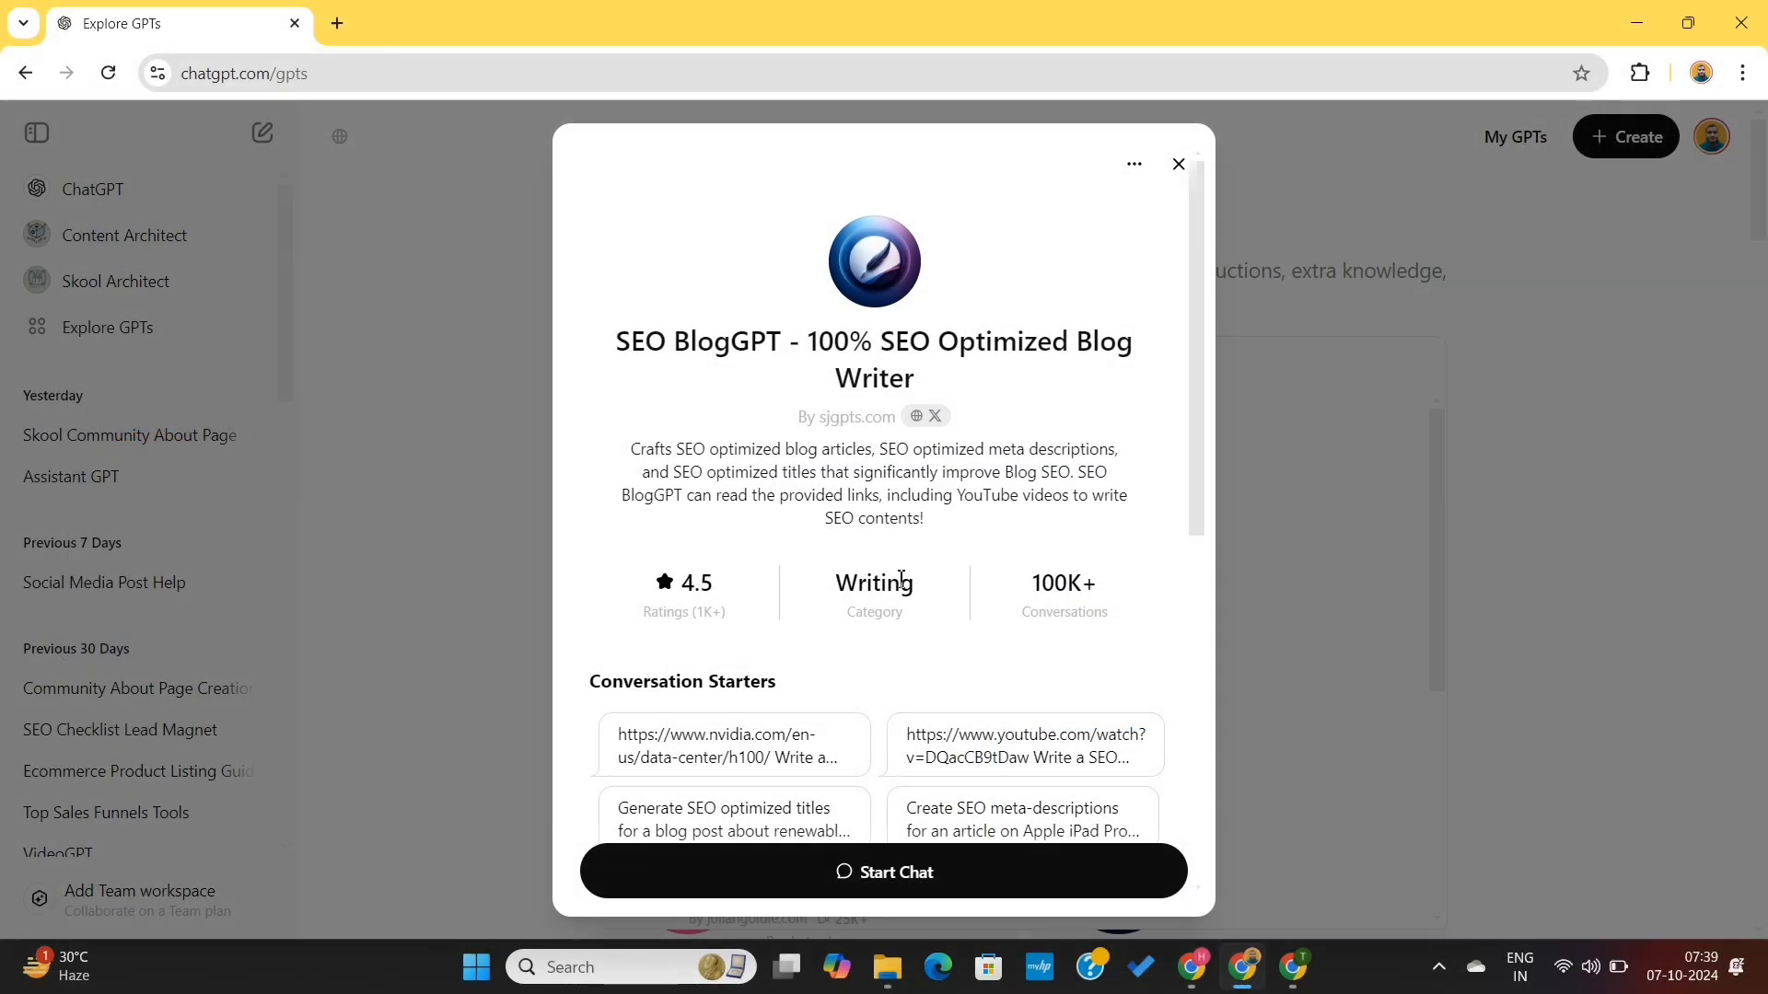
- Open the SEO BlogGPT - 100% SEO Optimized Blog Writer GPT's details and start a chat with it
left_click_drag(617, 349, 895, 379)
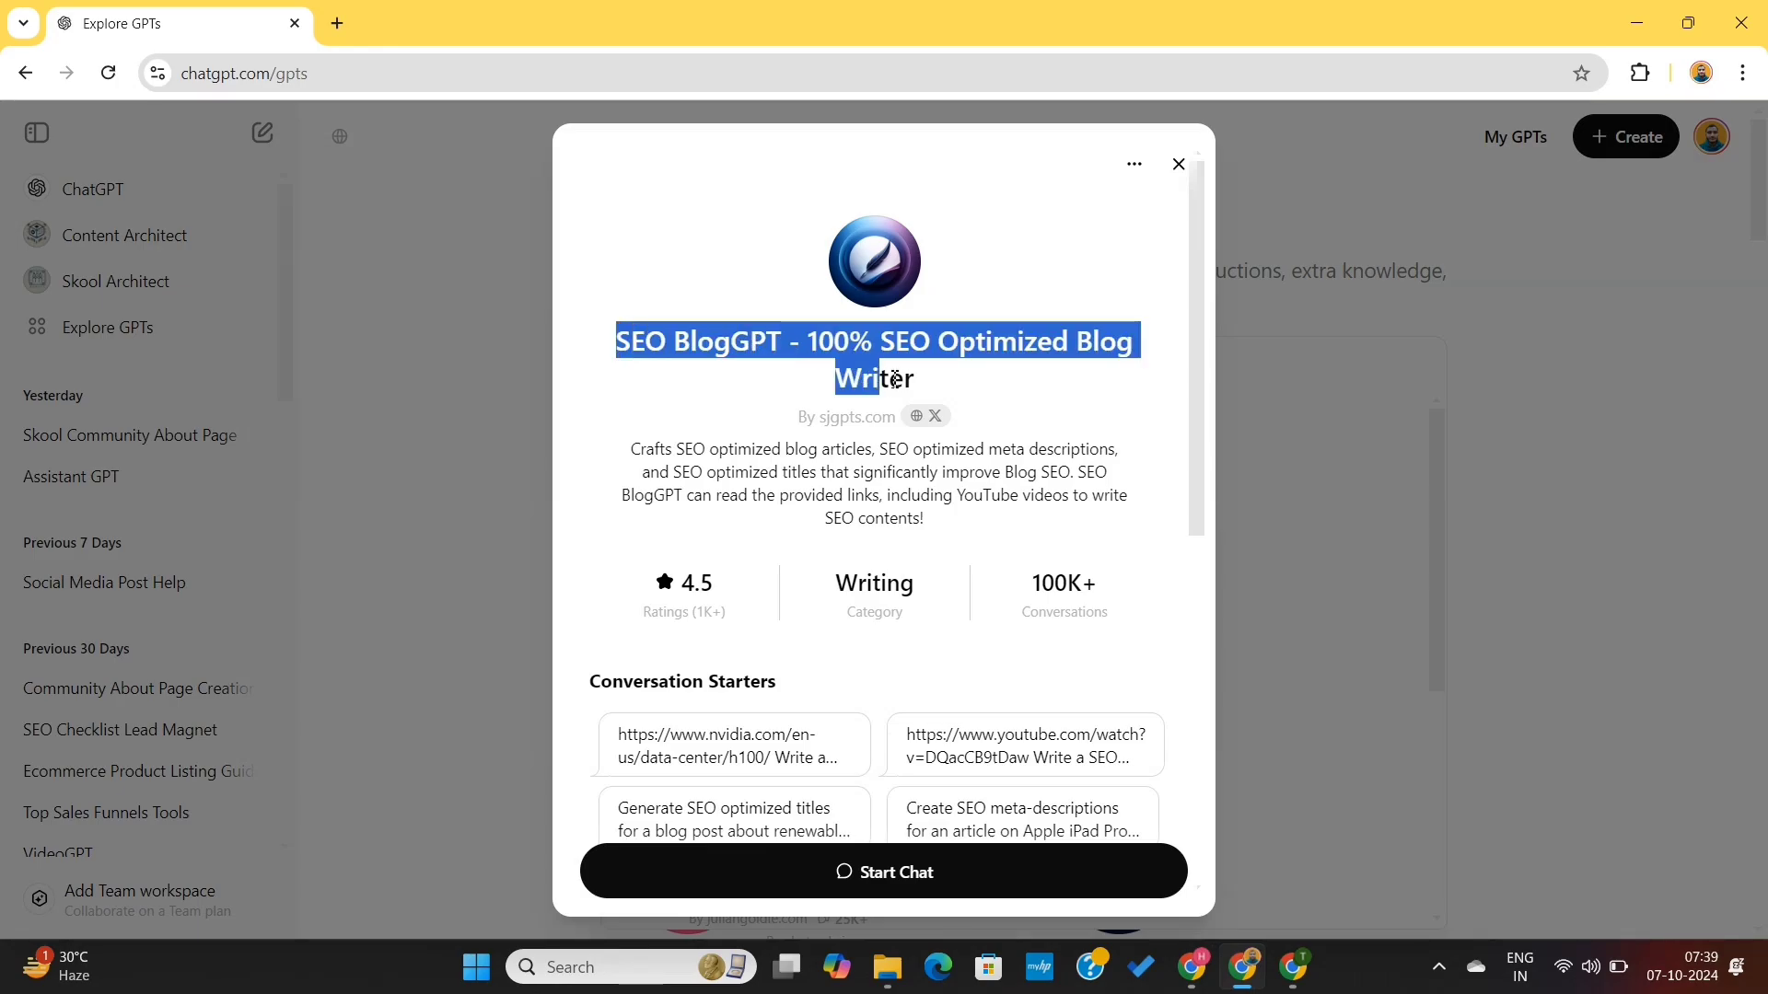
left_click(954, 397)
scroll(887, 651, "down", 5)
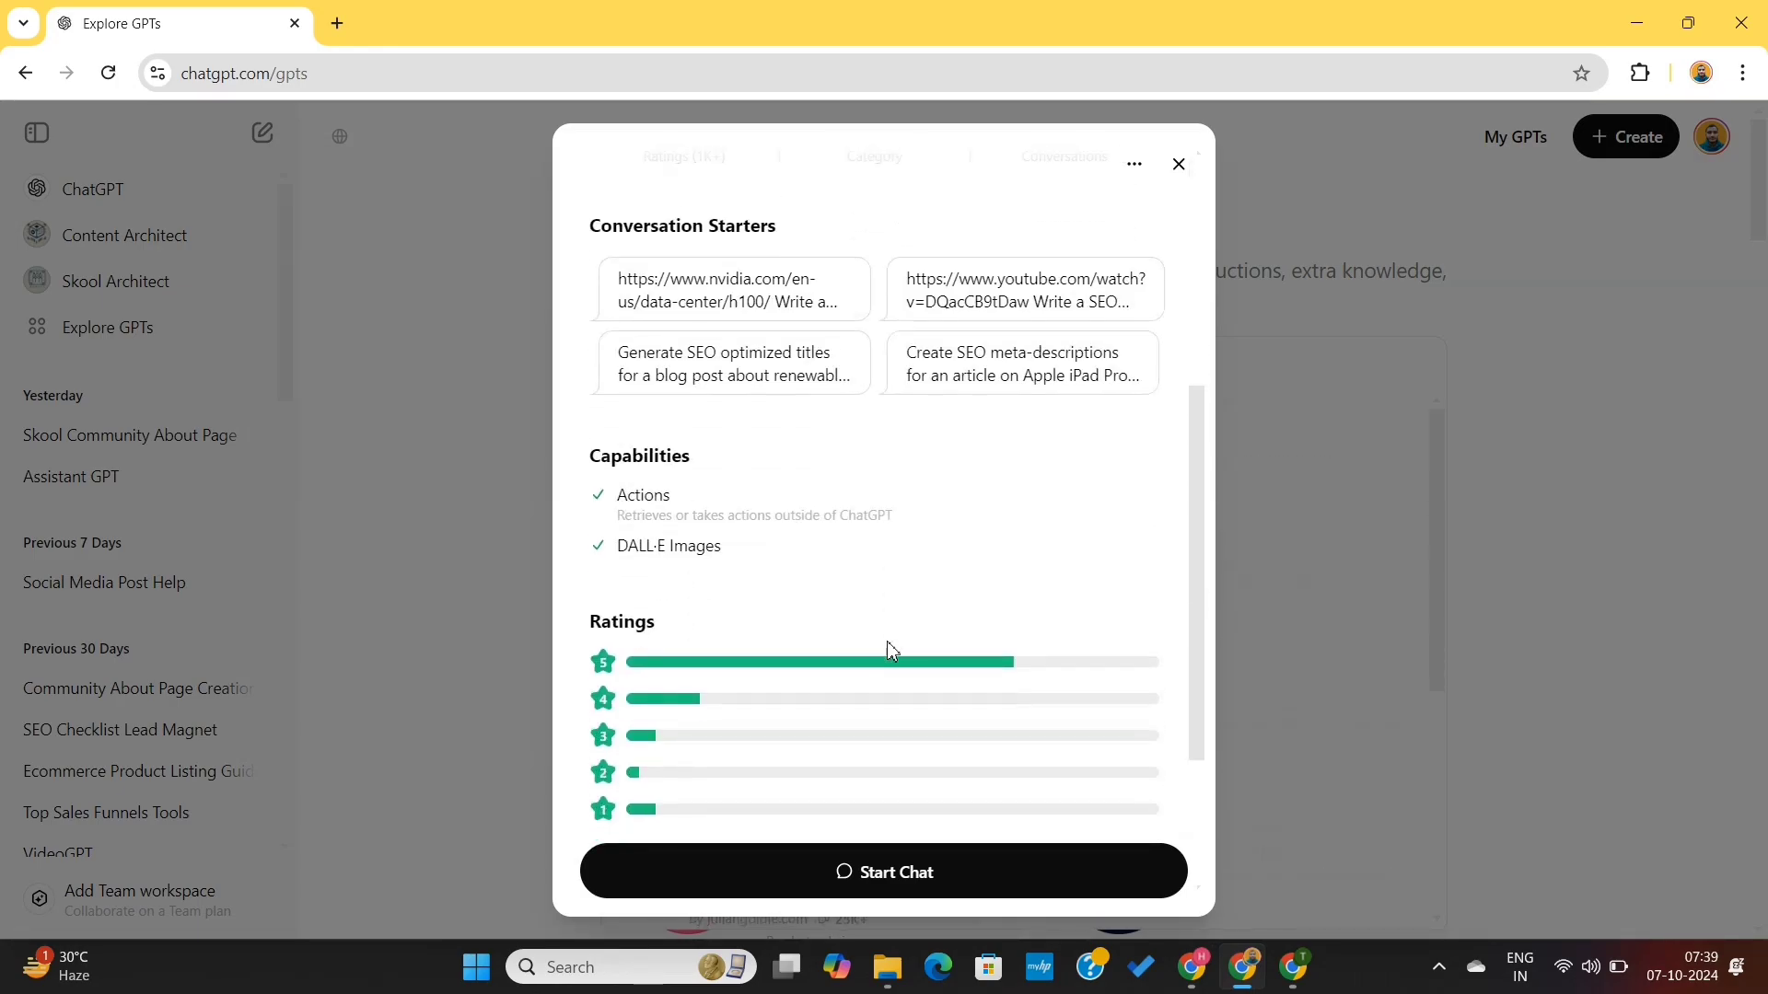
scroll(893, 651, "up", 5)
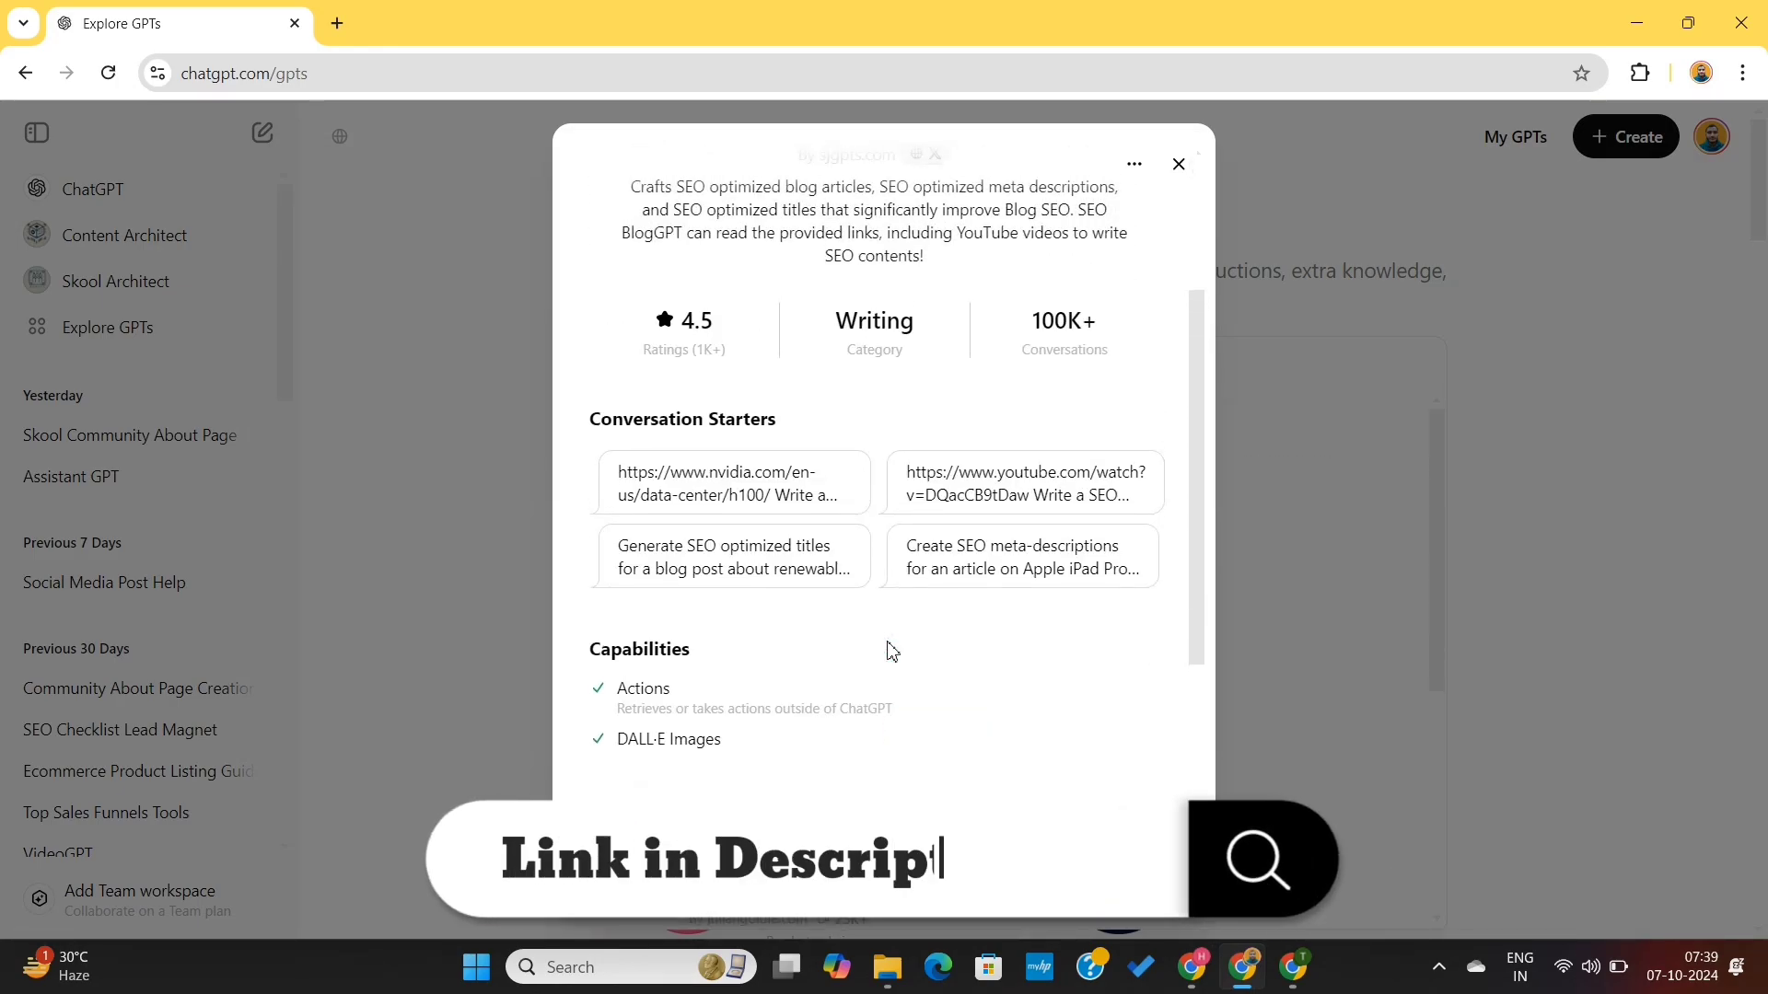
scroll(892, 651, "down", 4)
scroll(893, 651, "down", 3)
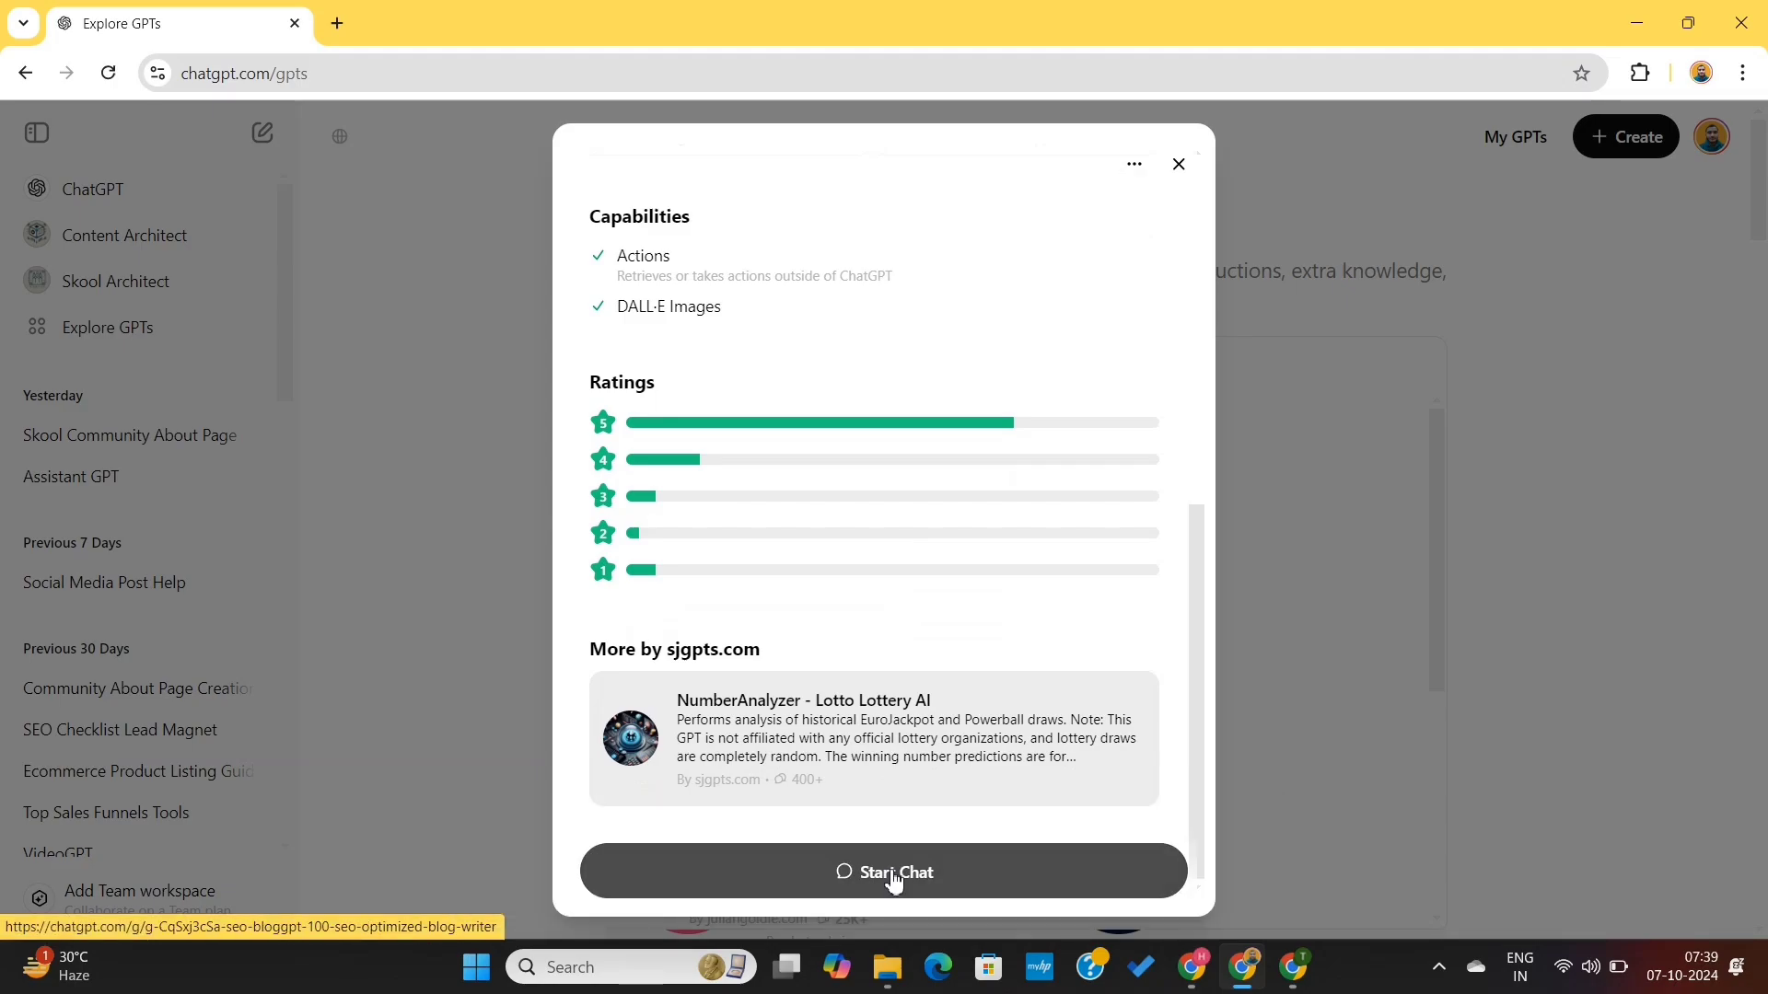
left_click(893, 876)
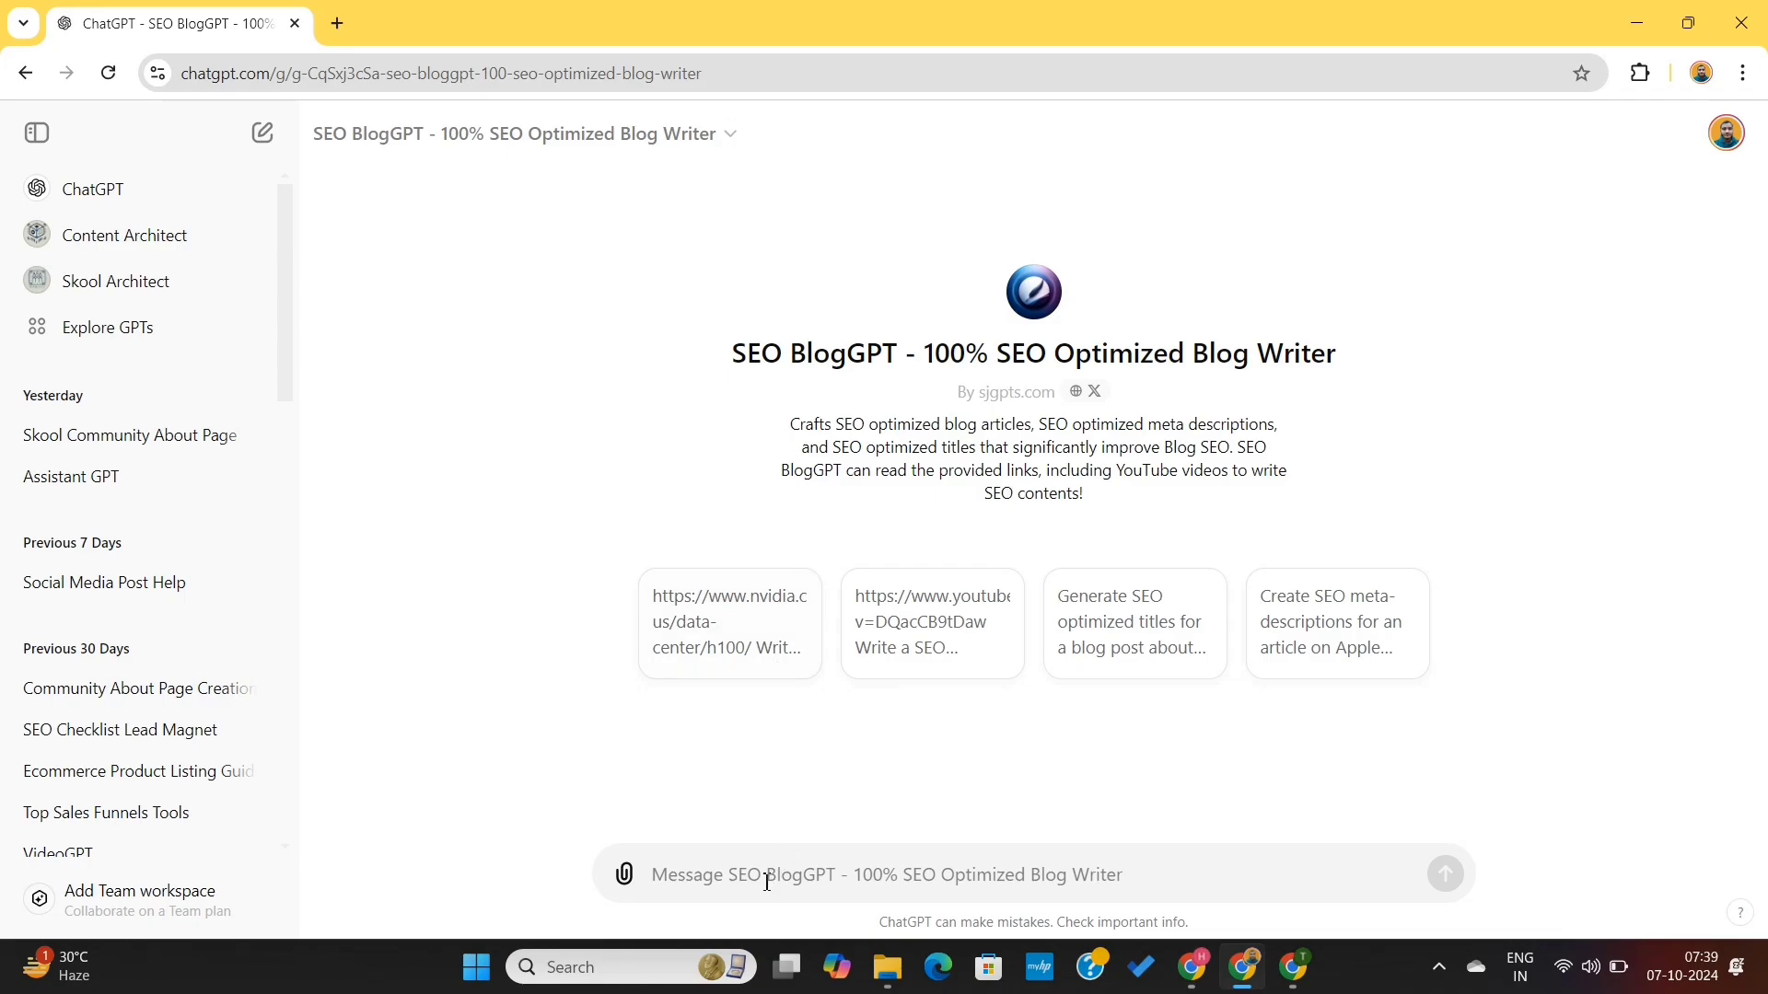
- Ask for an SEO friendly article on "What is the trending fashion for men in 2024?" of at least 500 words with product recommendations
type("Write me an SEO friendly article on")
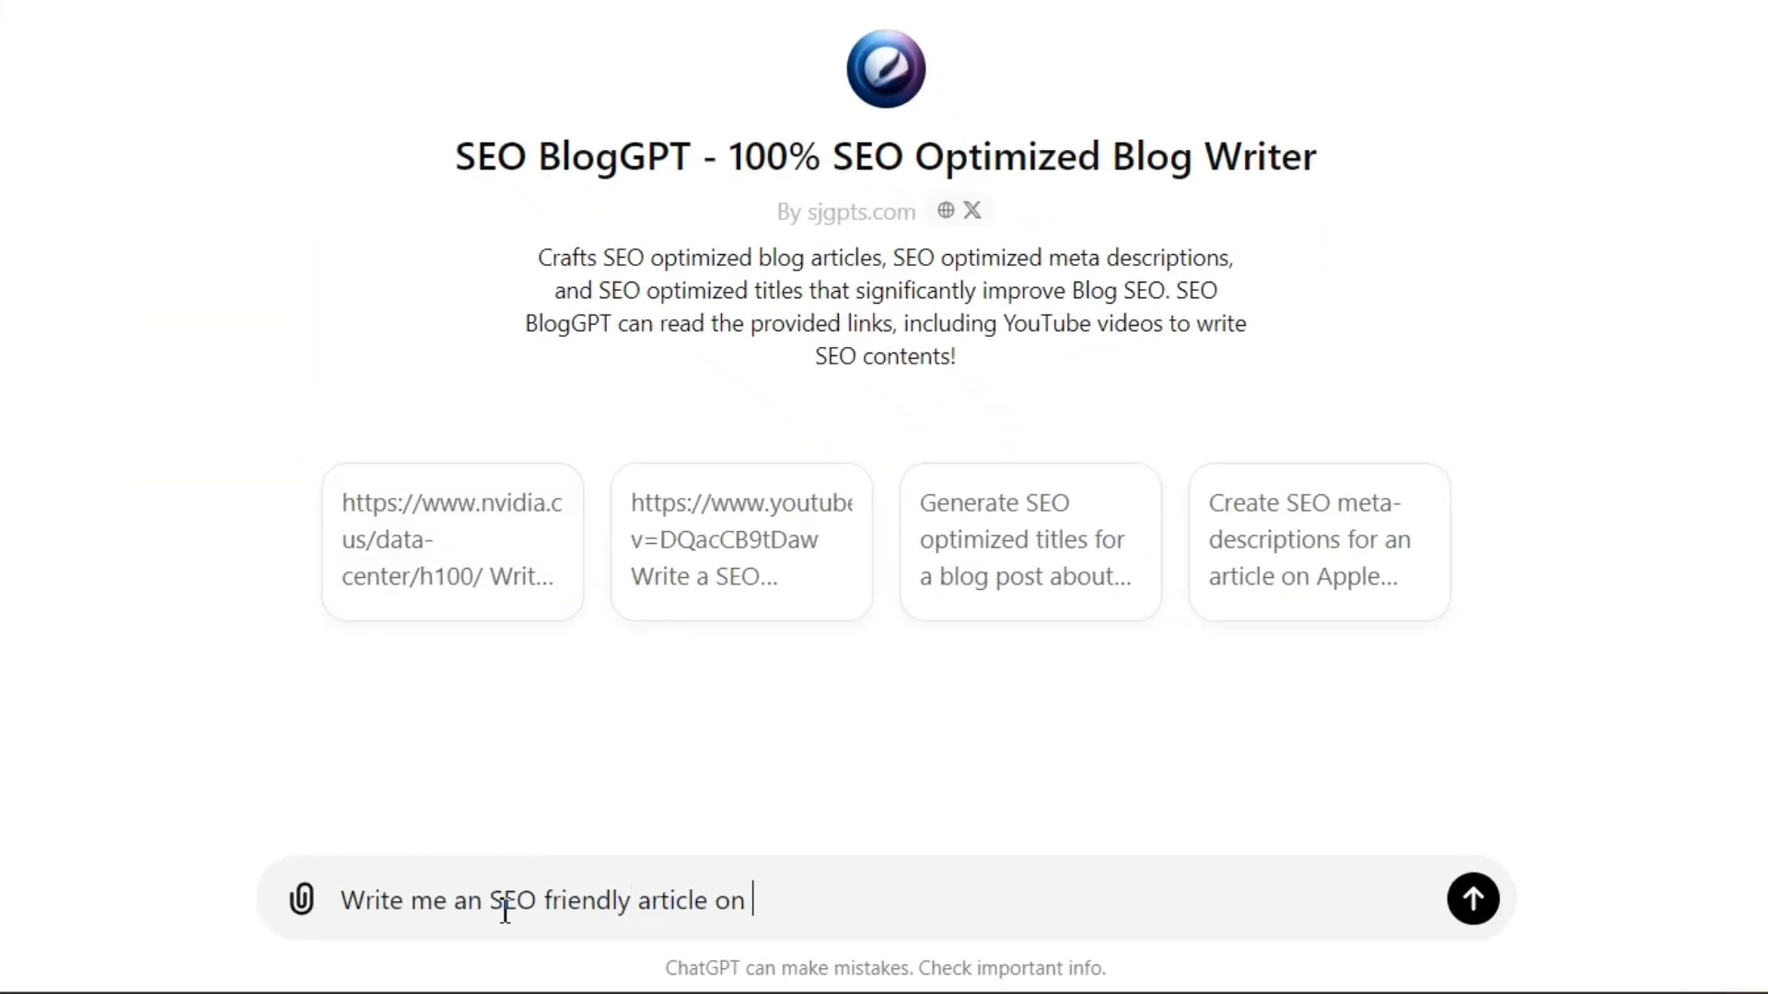
type(" What is the trending fashion for men in 2024?")
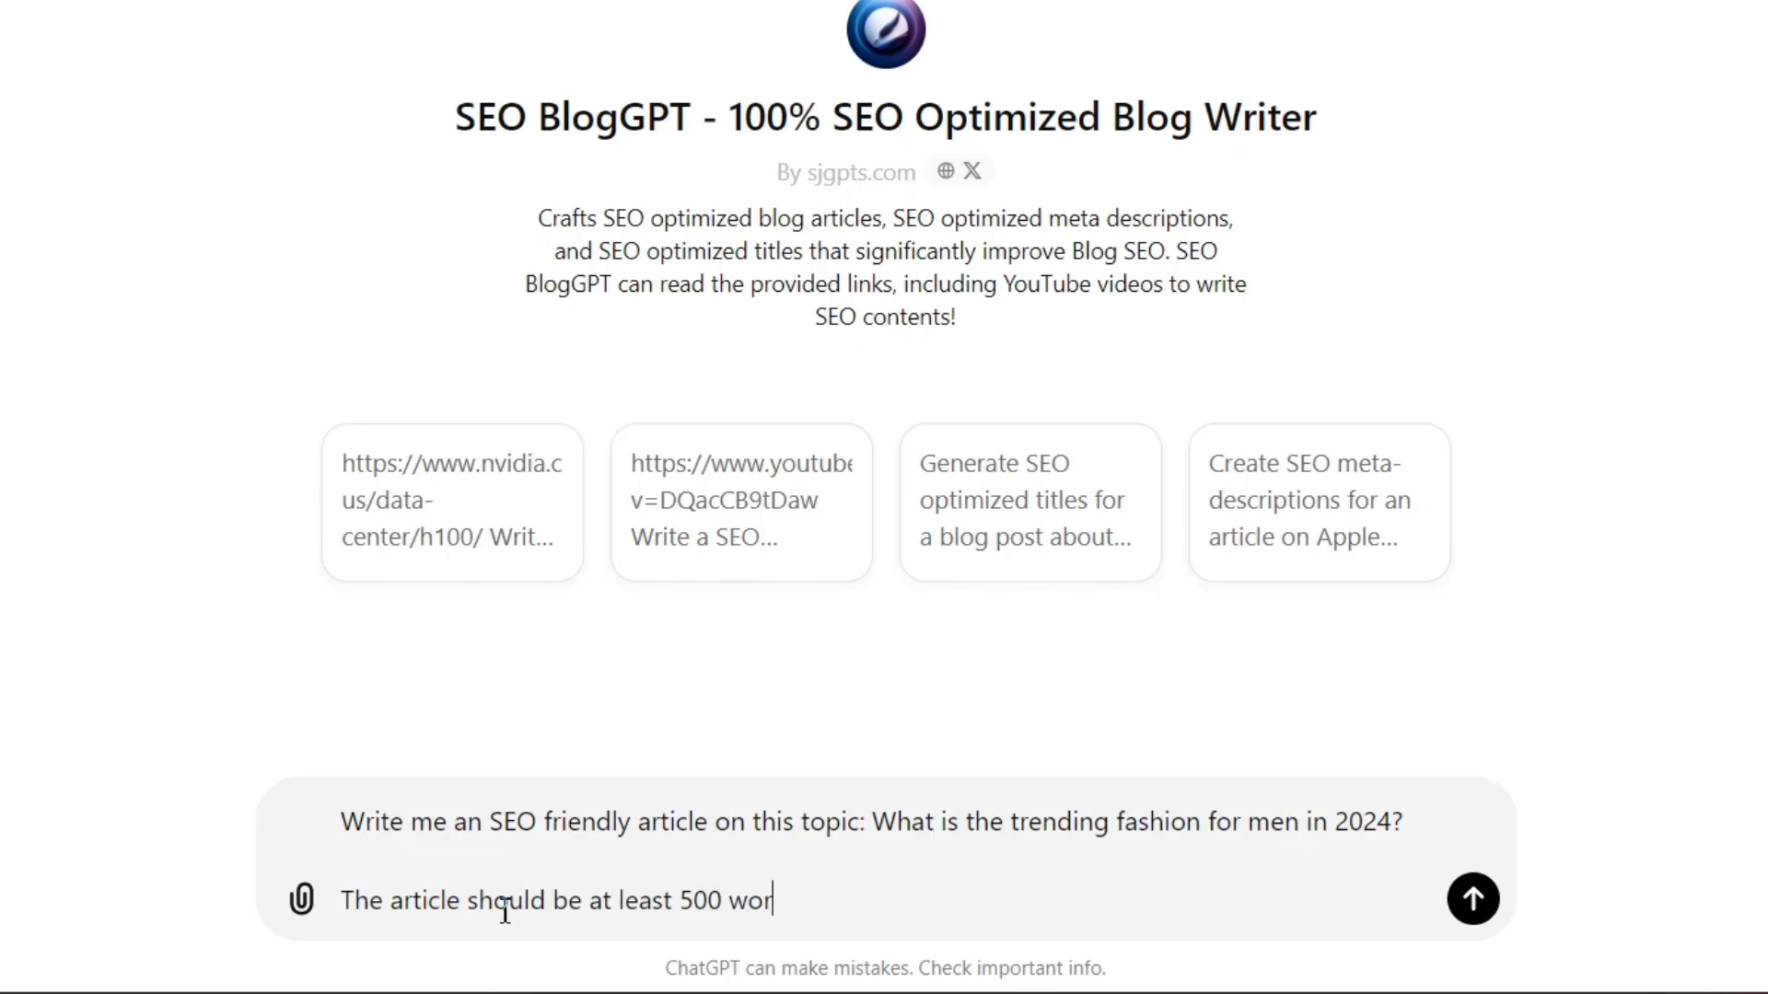
type("ons as well")
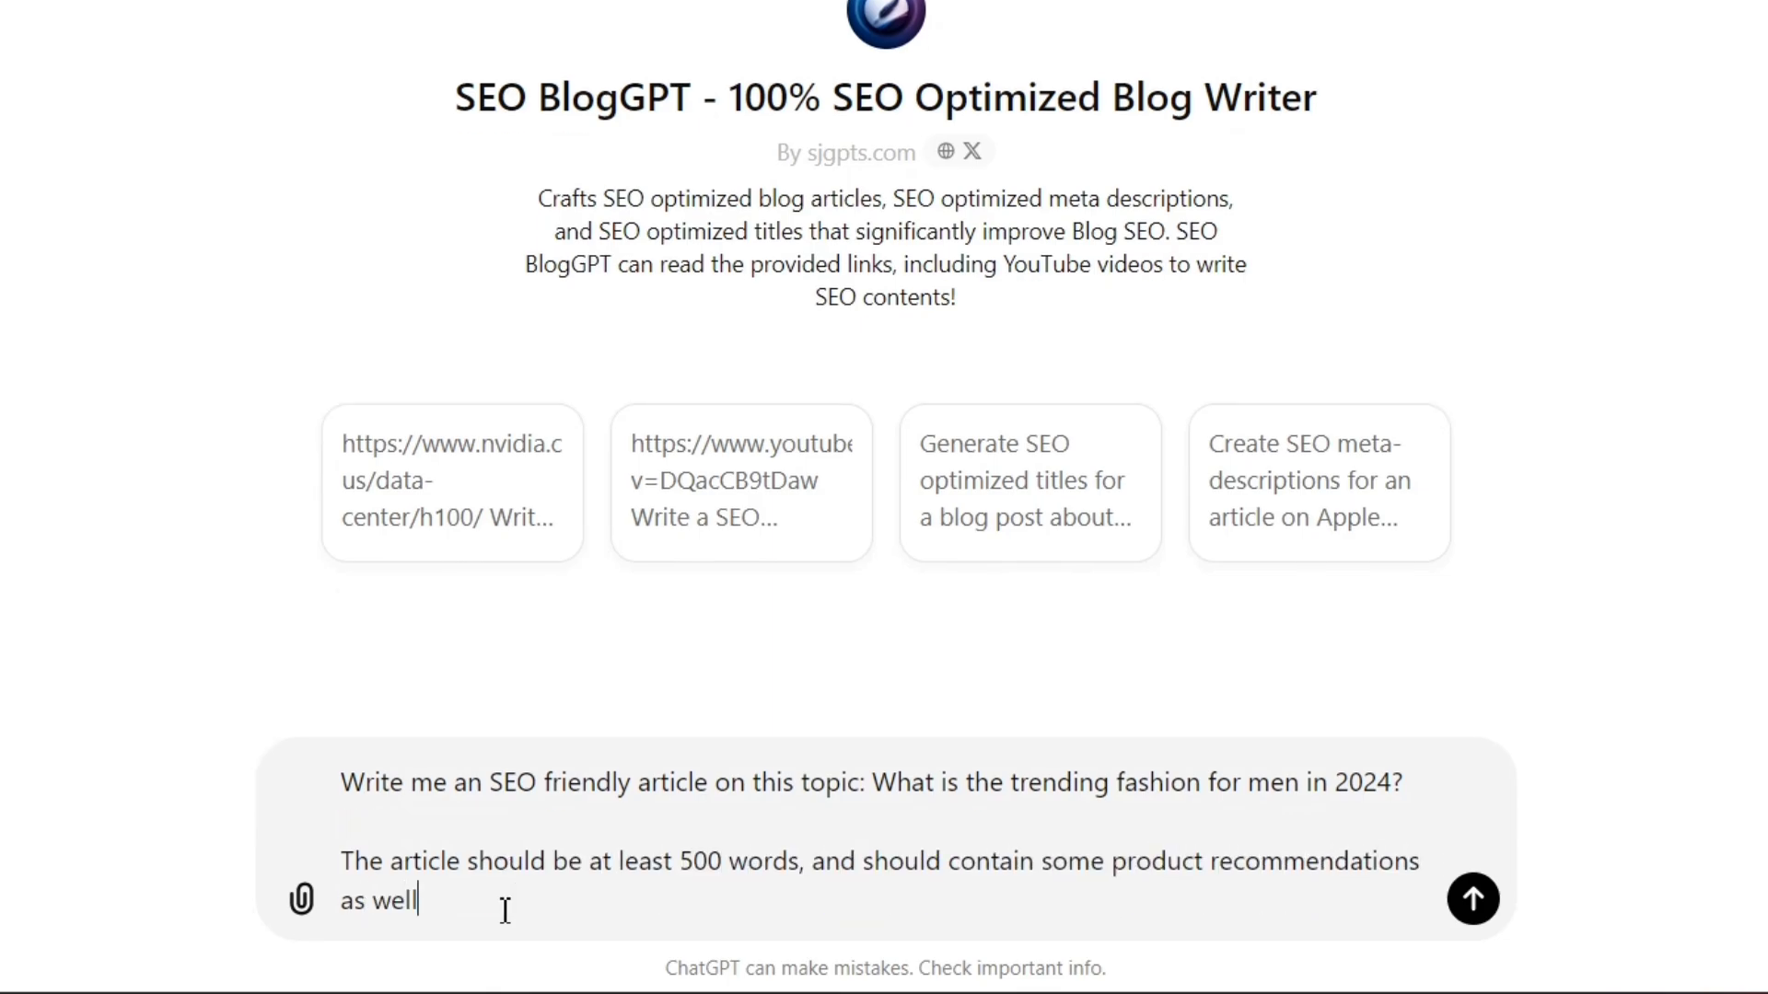
key("Return")
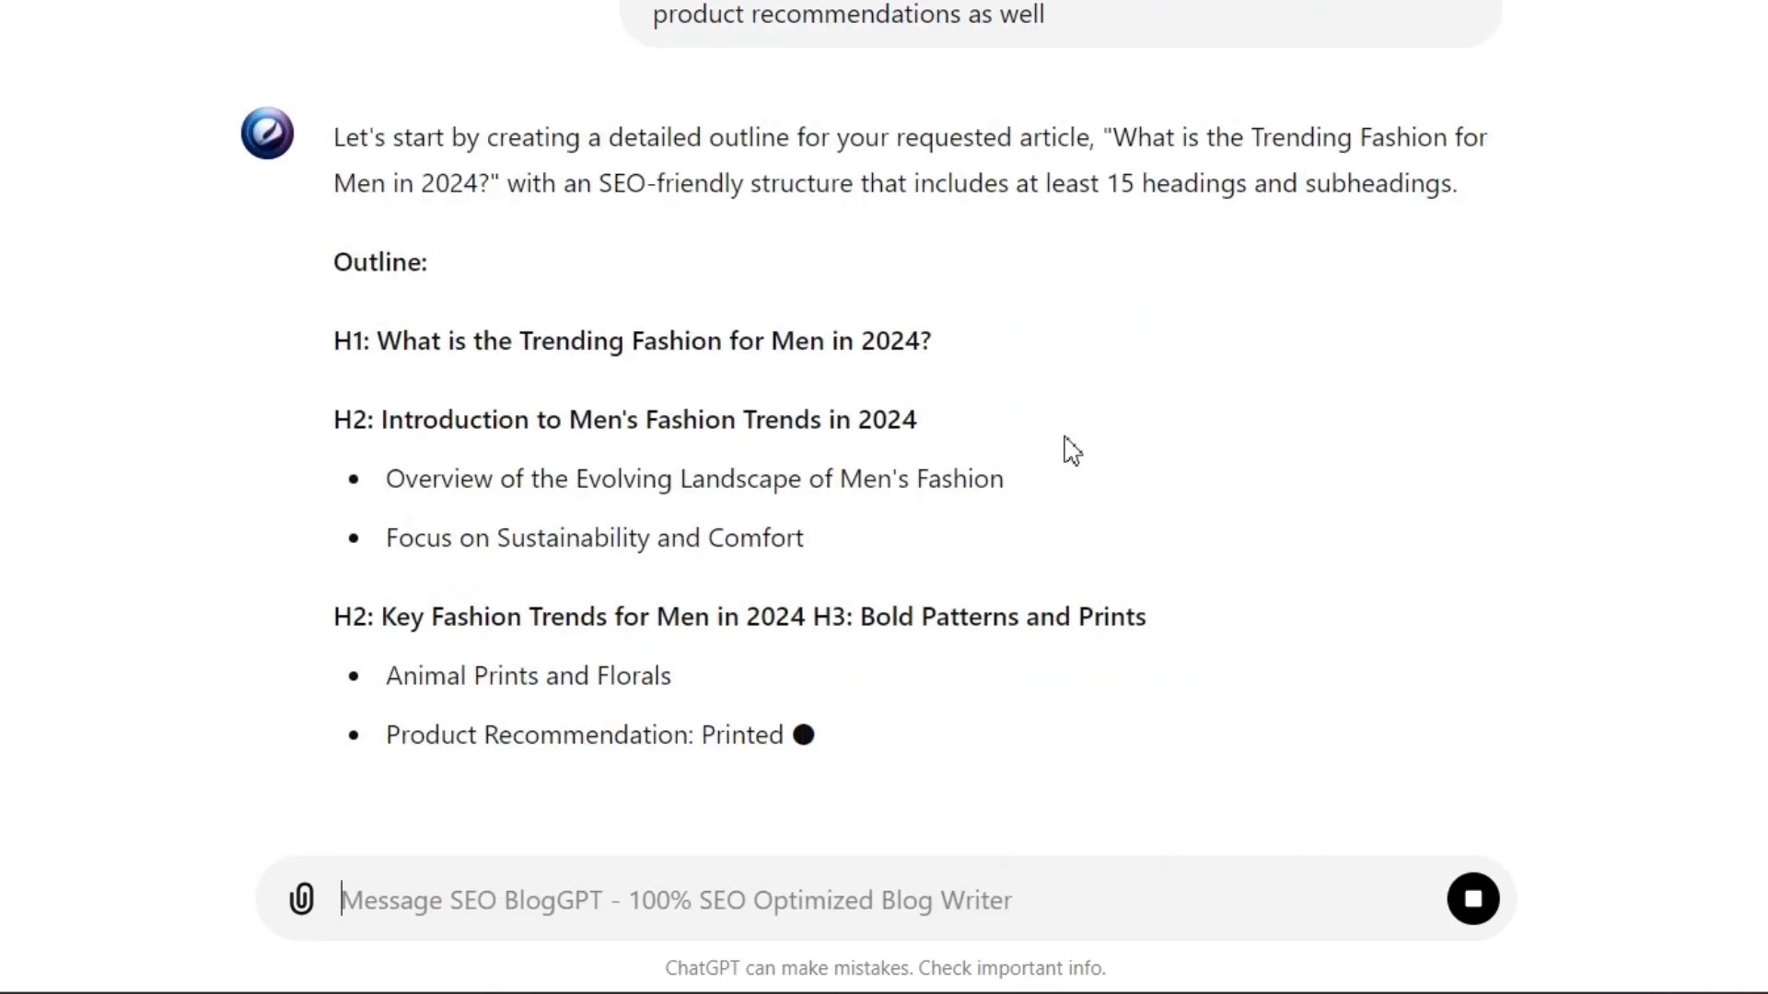
- Approve the generated outline and ask it to proceed with the full article without using HTML
scroll(1231, 434, "down", 10)
scroll(1500, 419, "down", 15)
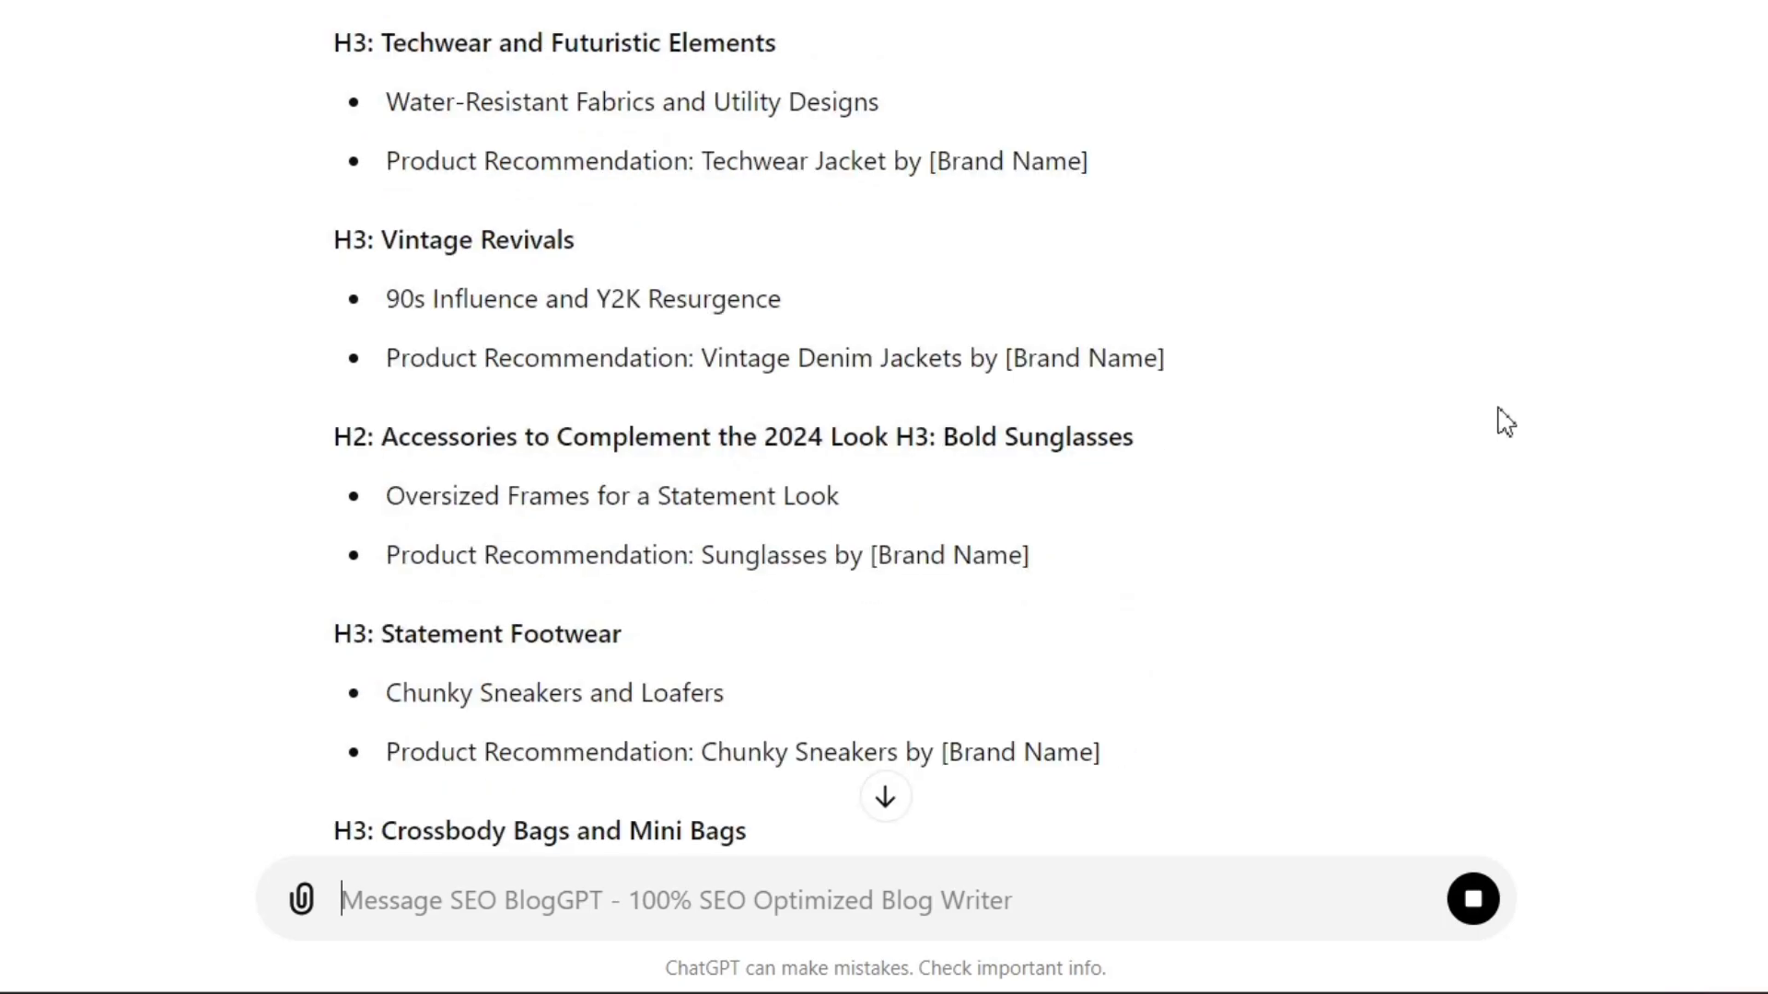
scroll(1505, 421, "down", 4)
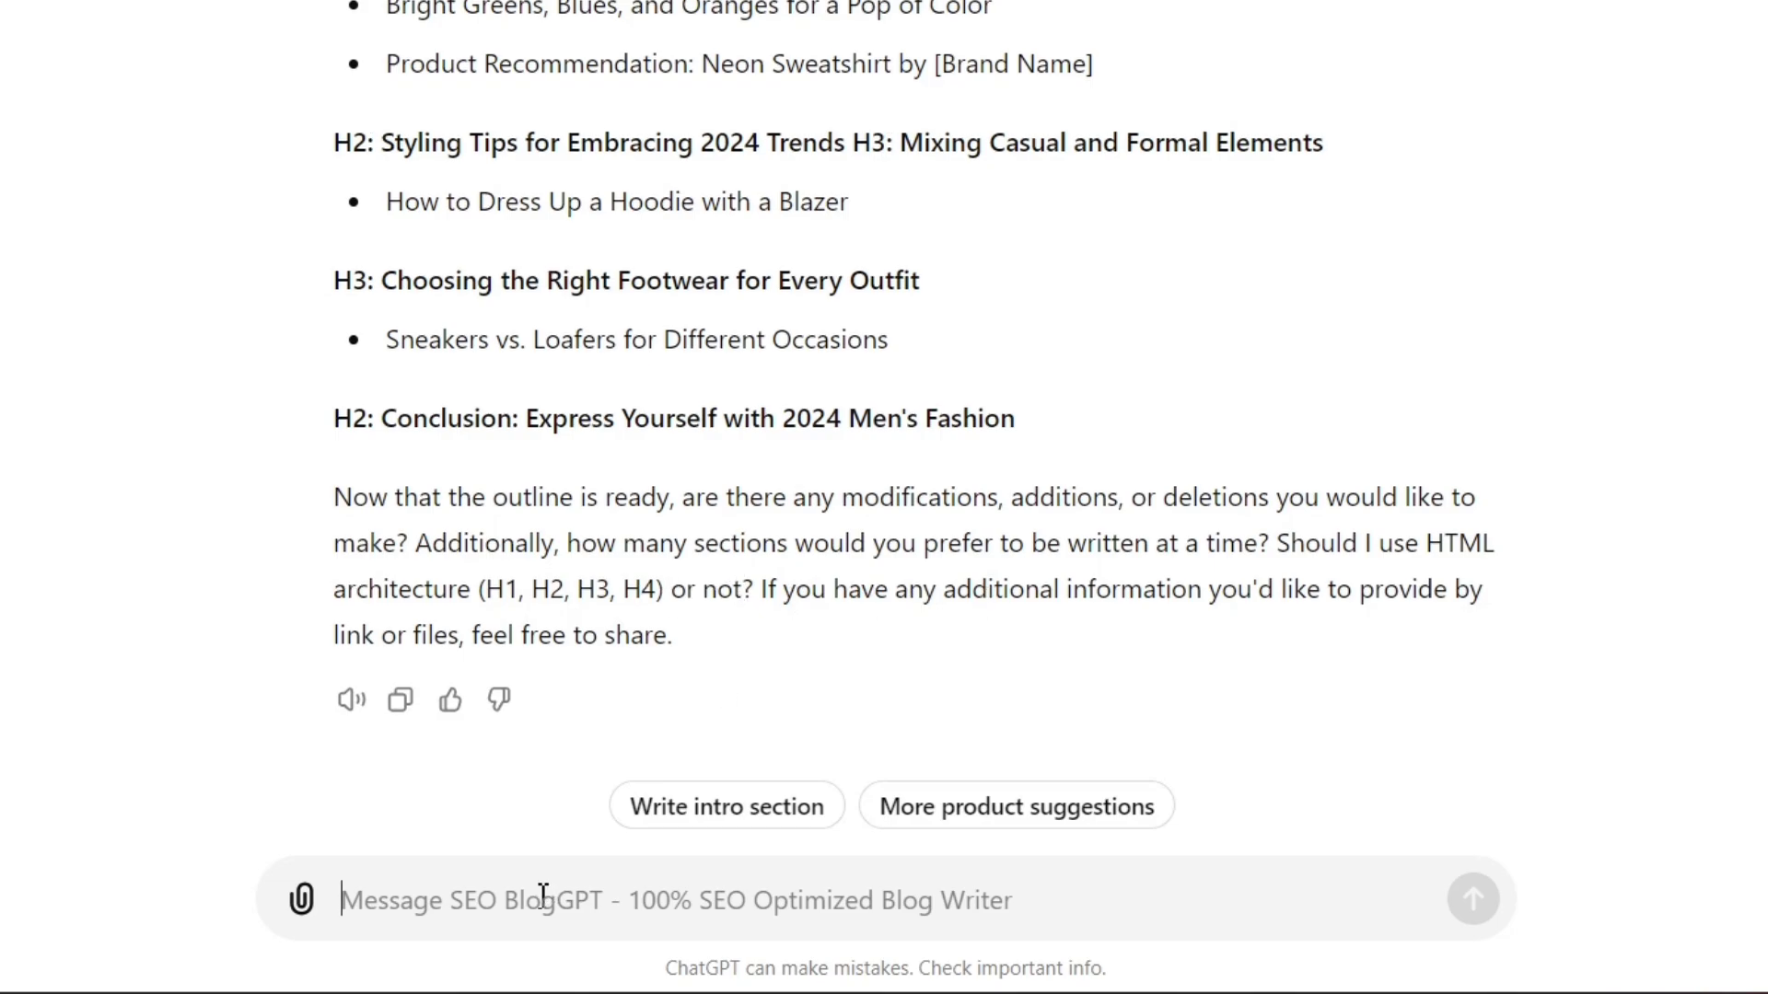
type("The outline is perfect, proceed wit")
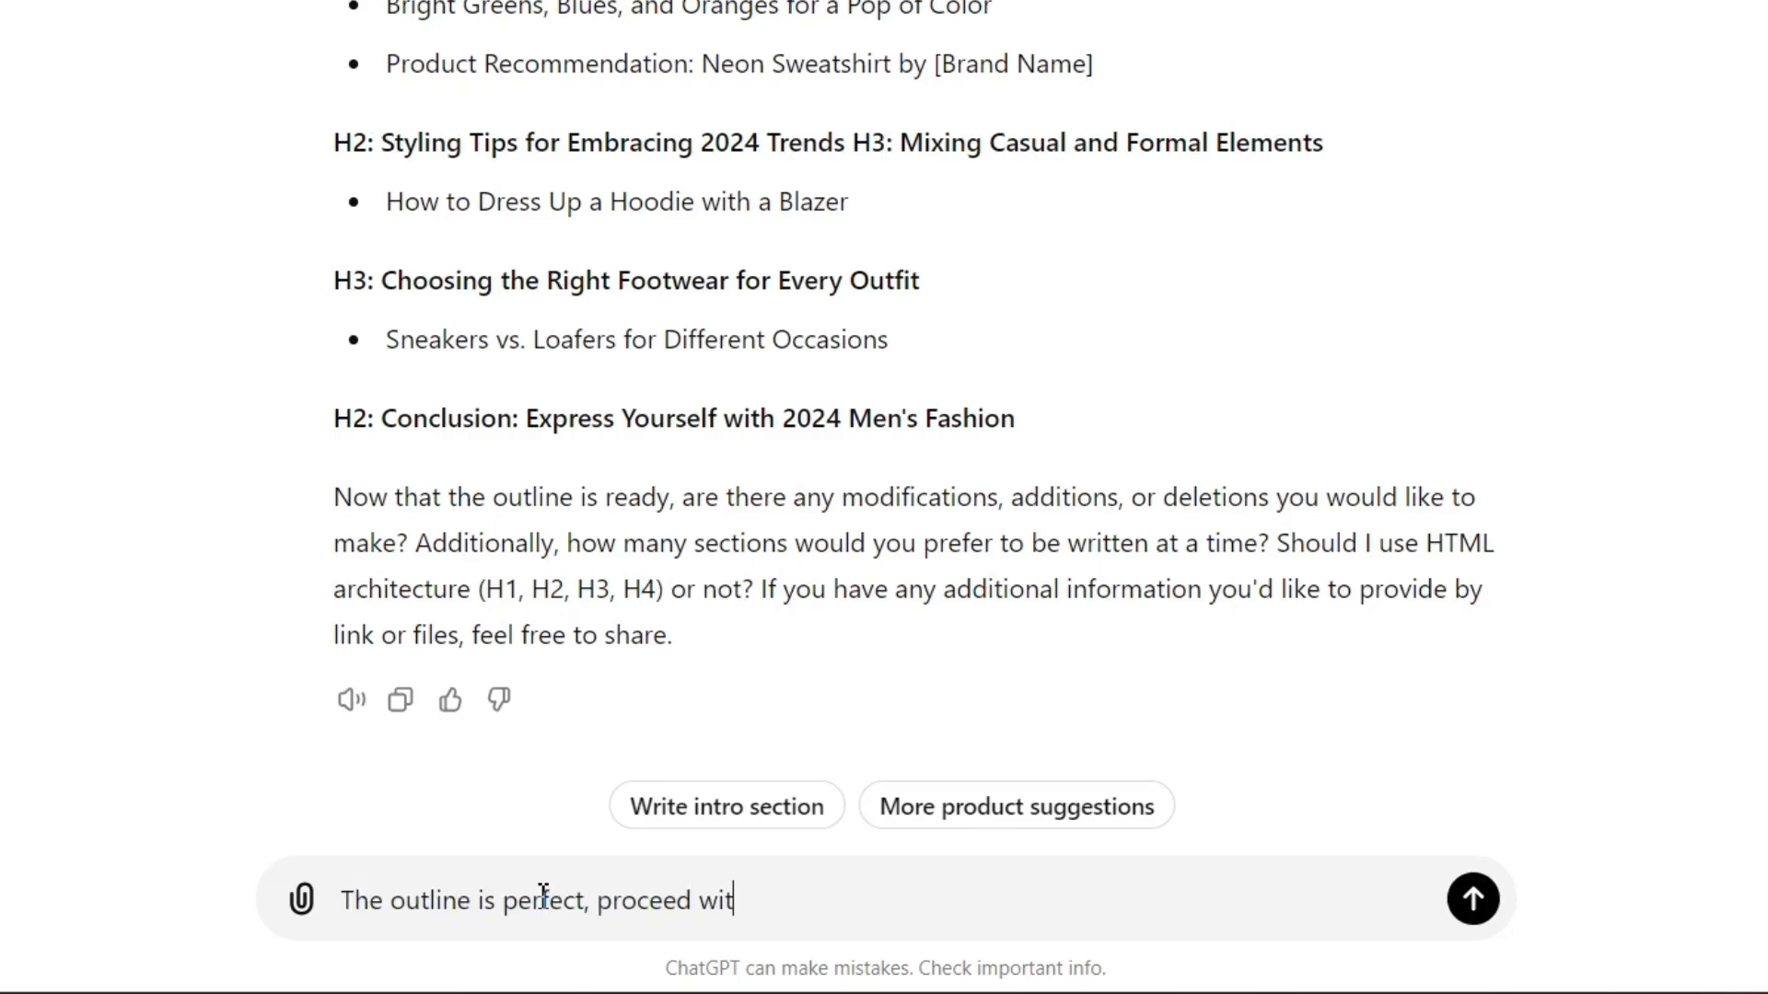
type("h the article. I just want an article, no need to use HTML")
key("Return")
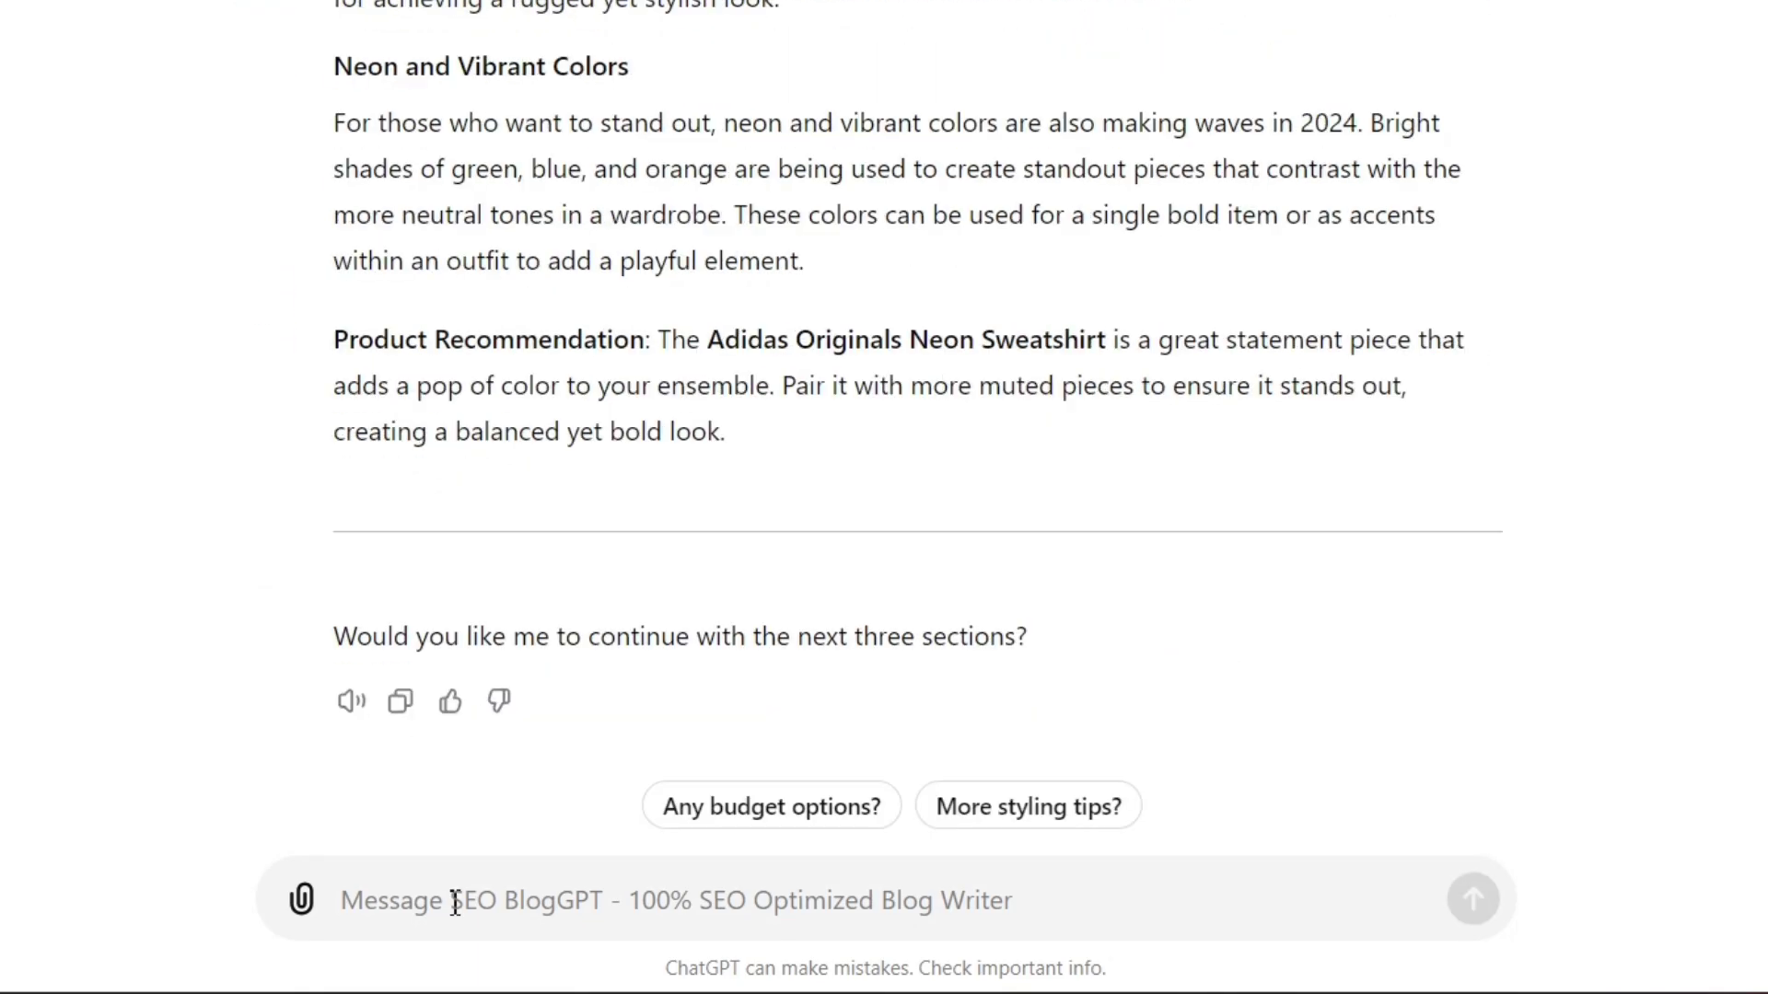
- Ask for a shorter rewrite that can be copied in one go and covers all the sections
type("can you rewrite it. It should be ")
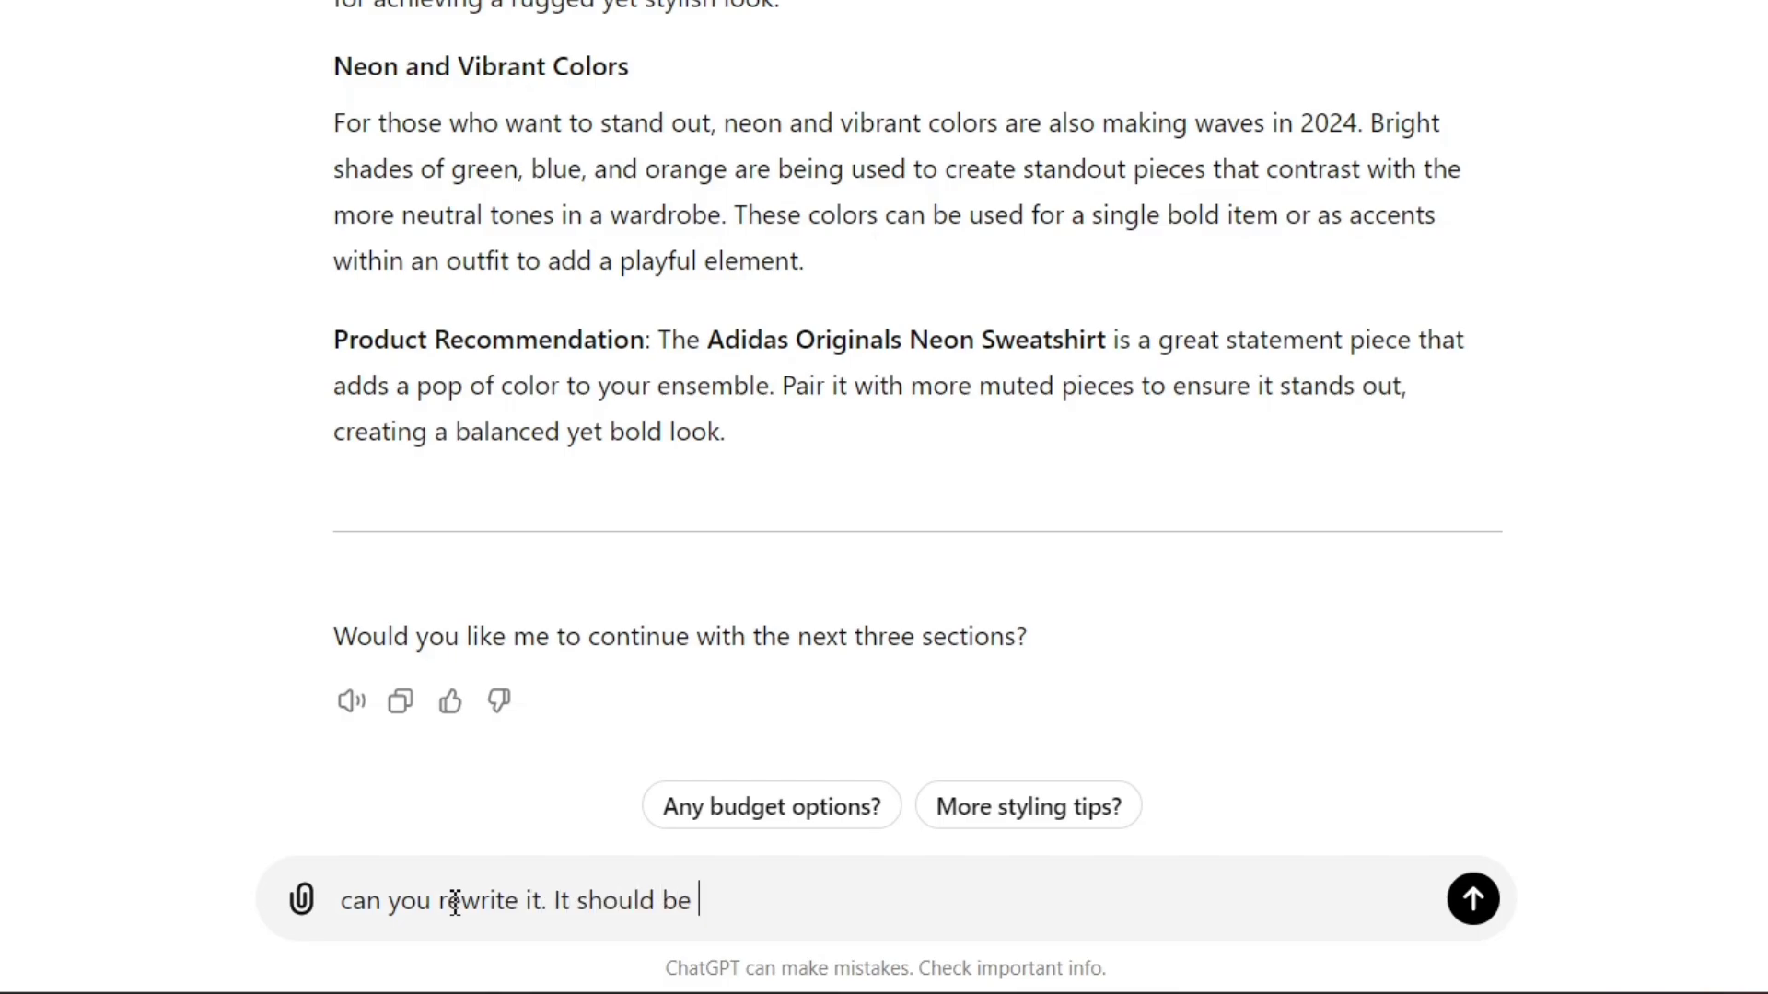
type("short and I should be able to copy it in one go.")
type("Cover all the sections at once")
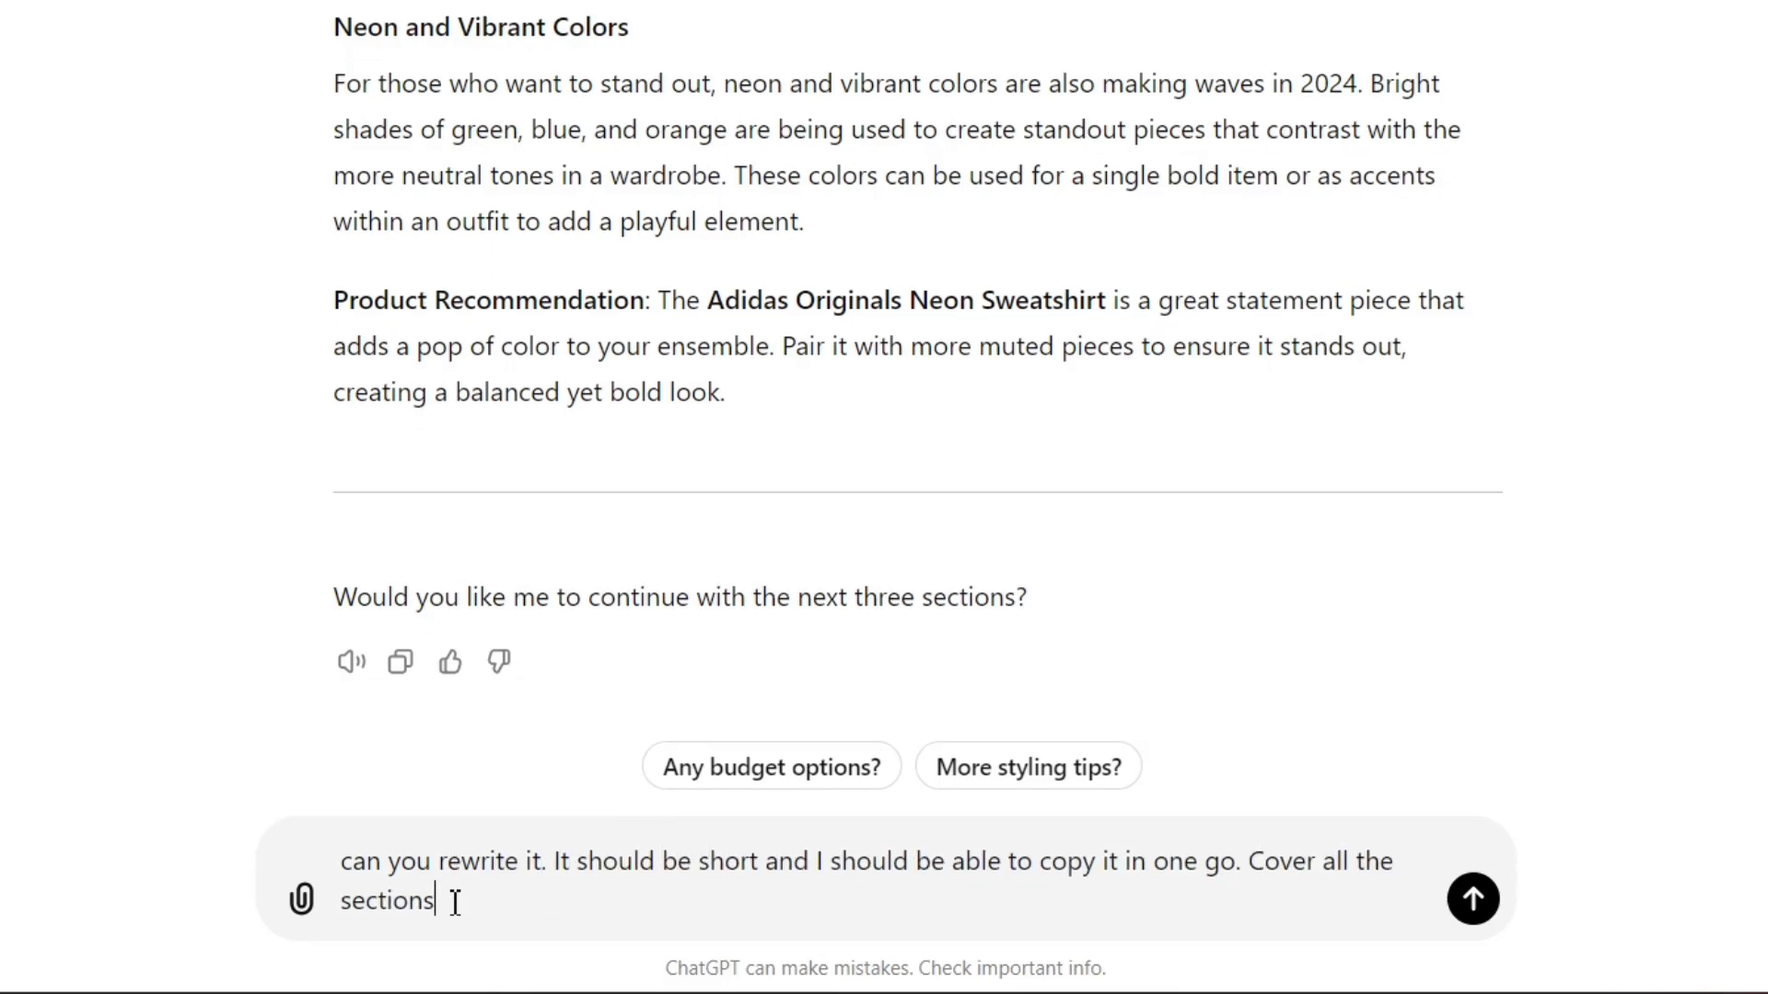
key("Return")
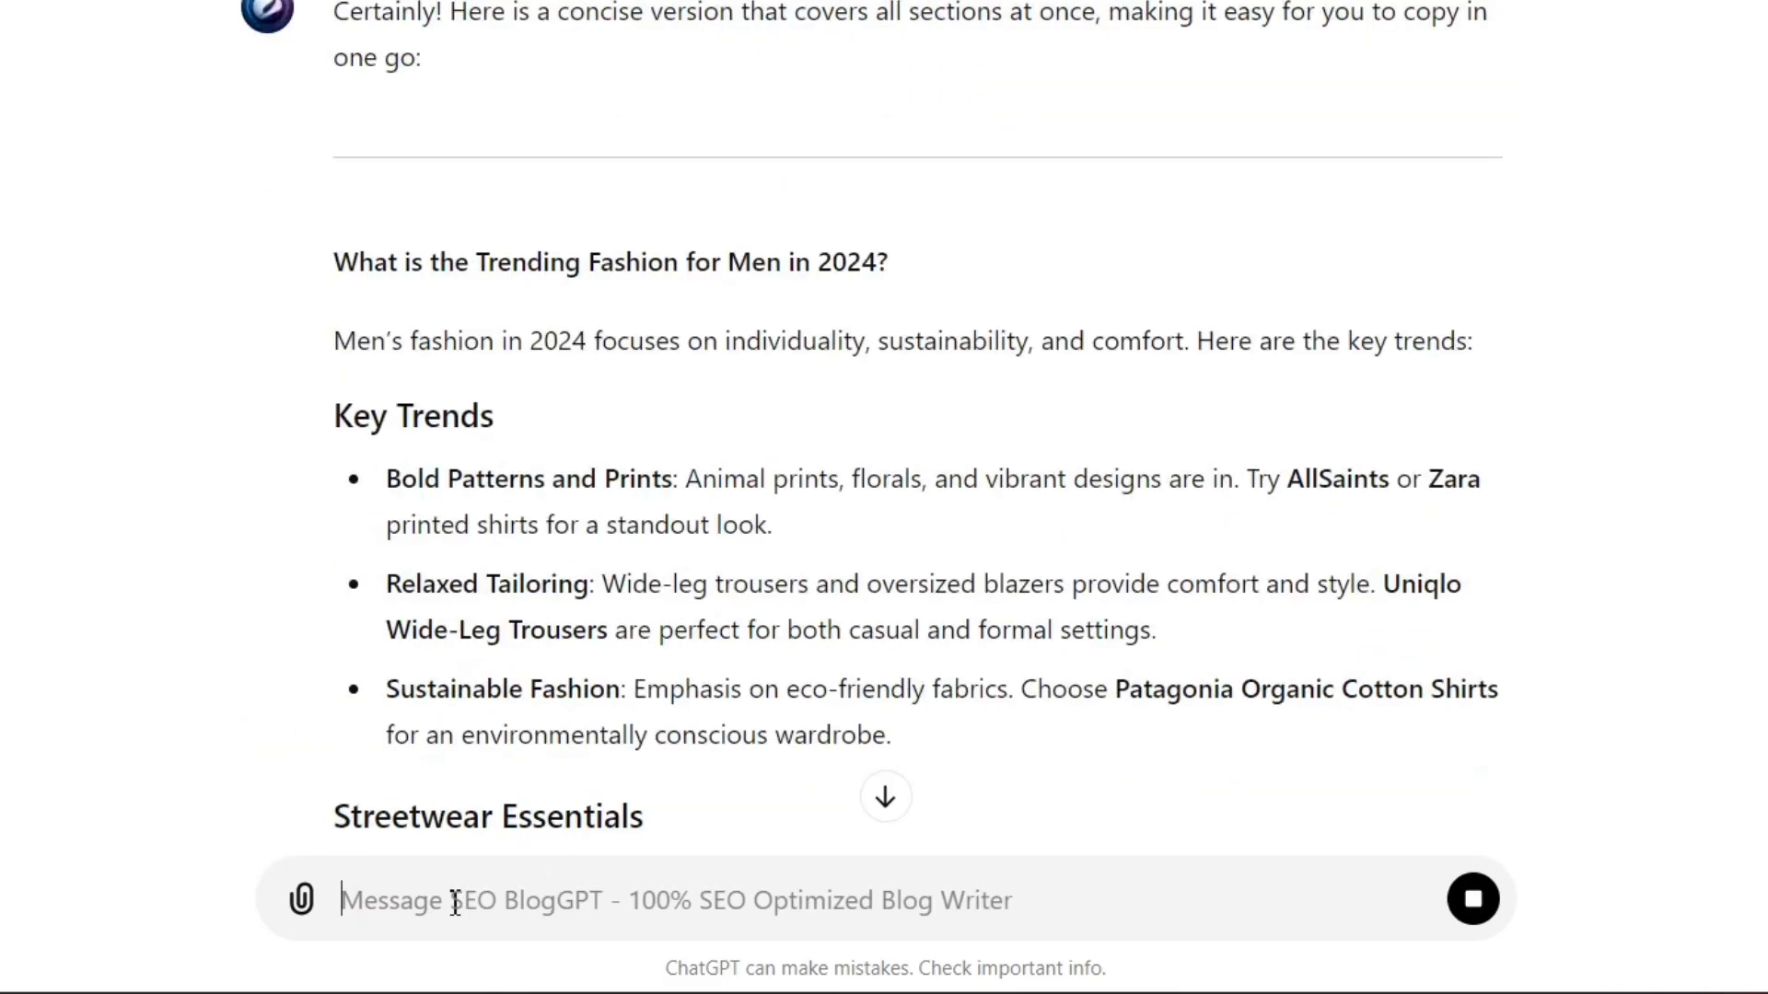
- Ask to expand the too-short article a little, then dismiss the GPT rating prompt
scroll(750, 583, "down", 15)
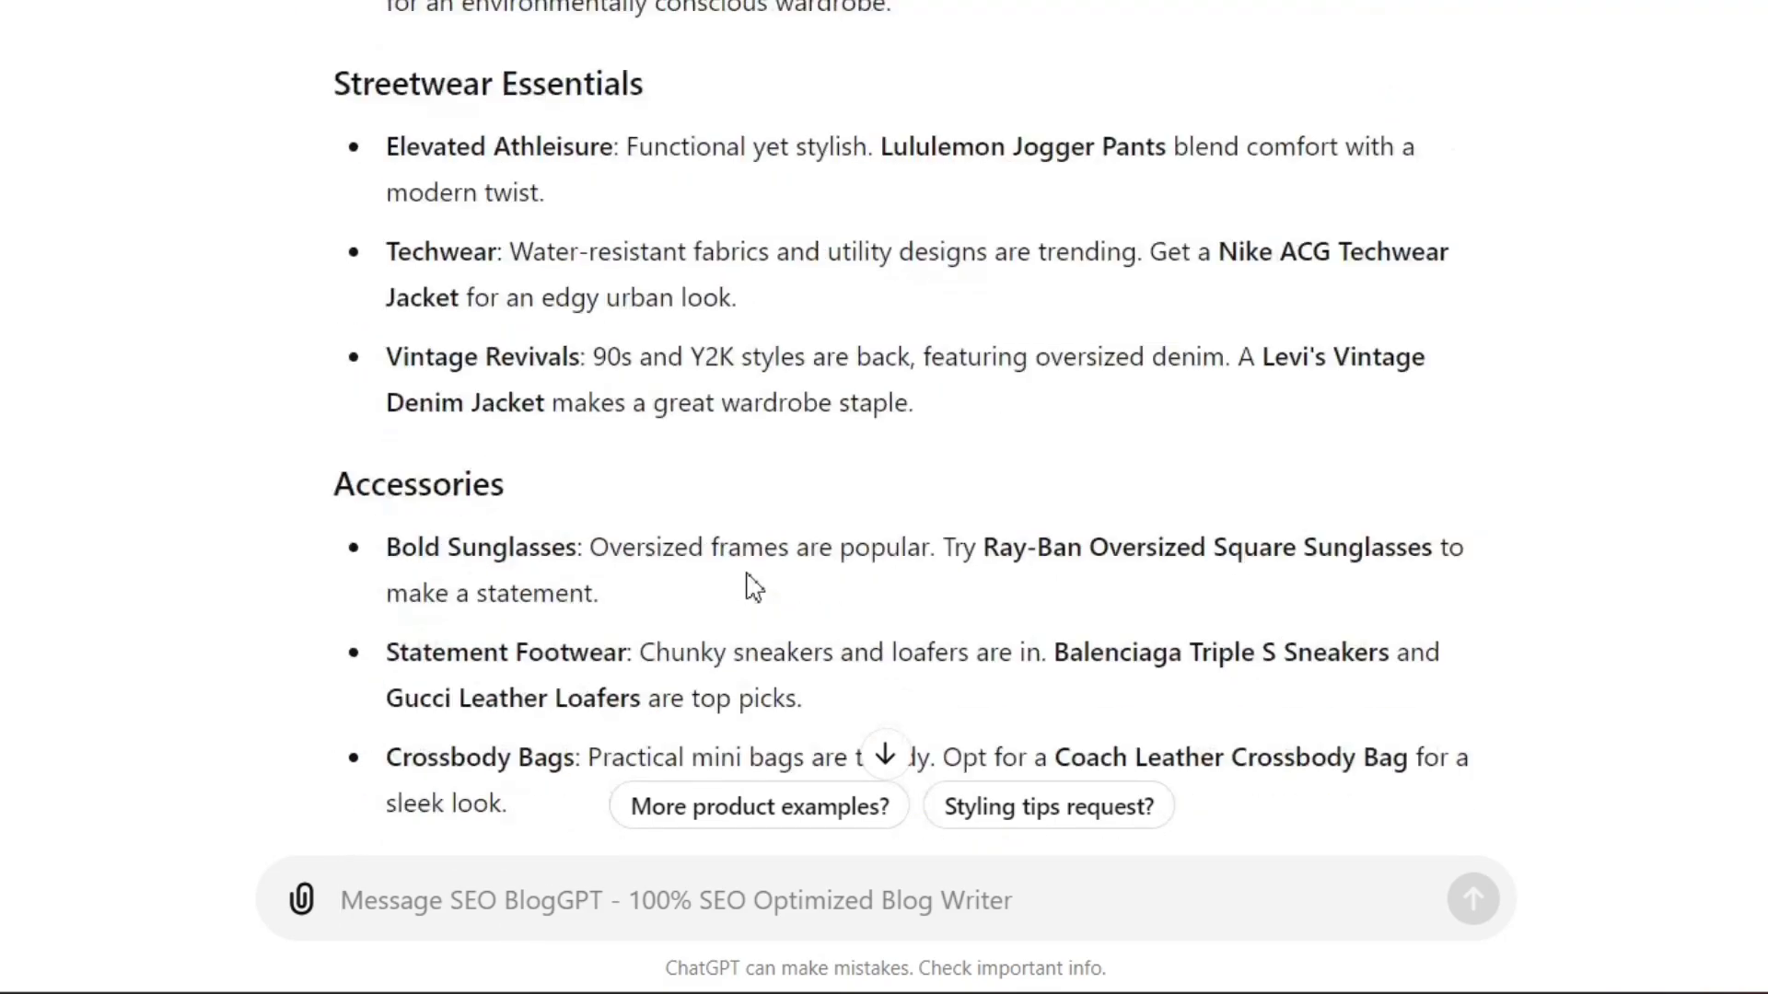
type("Th")
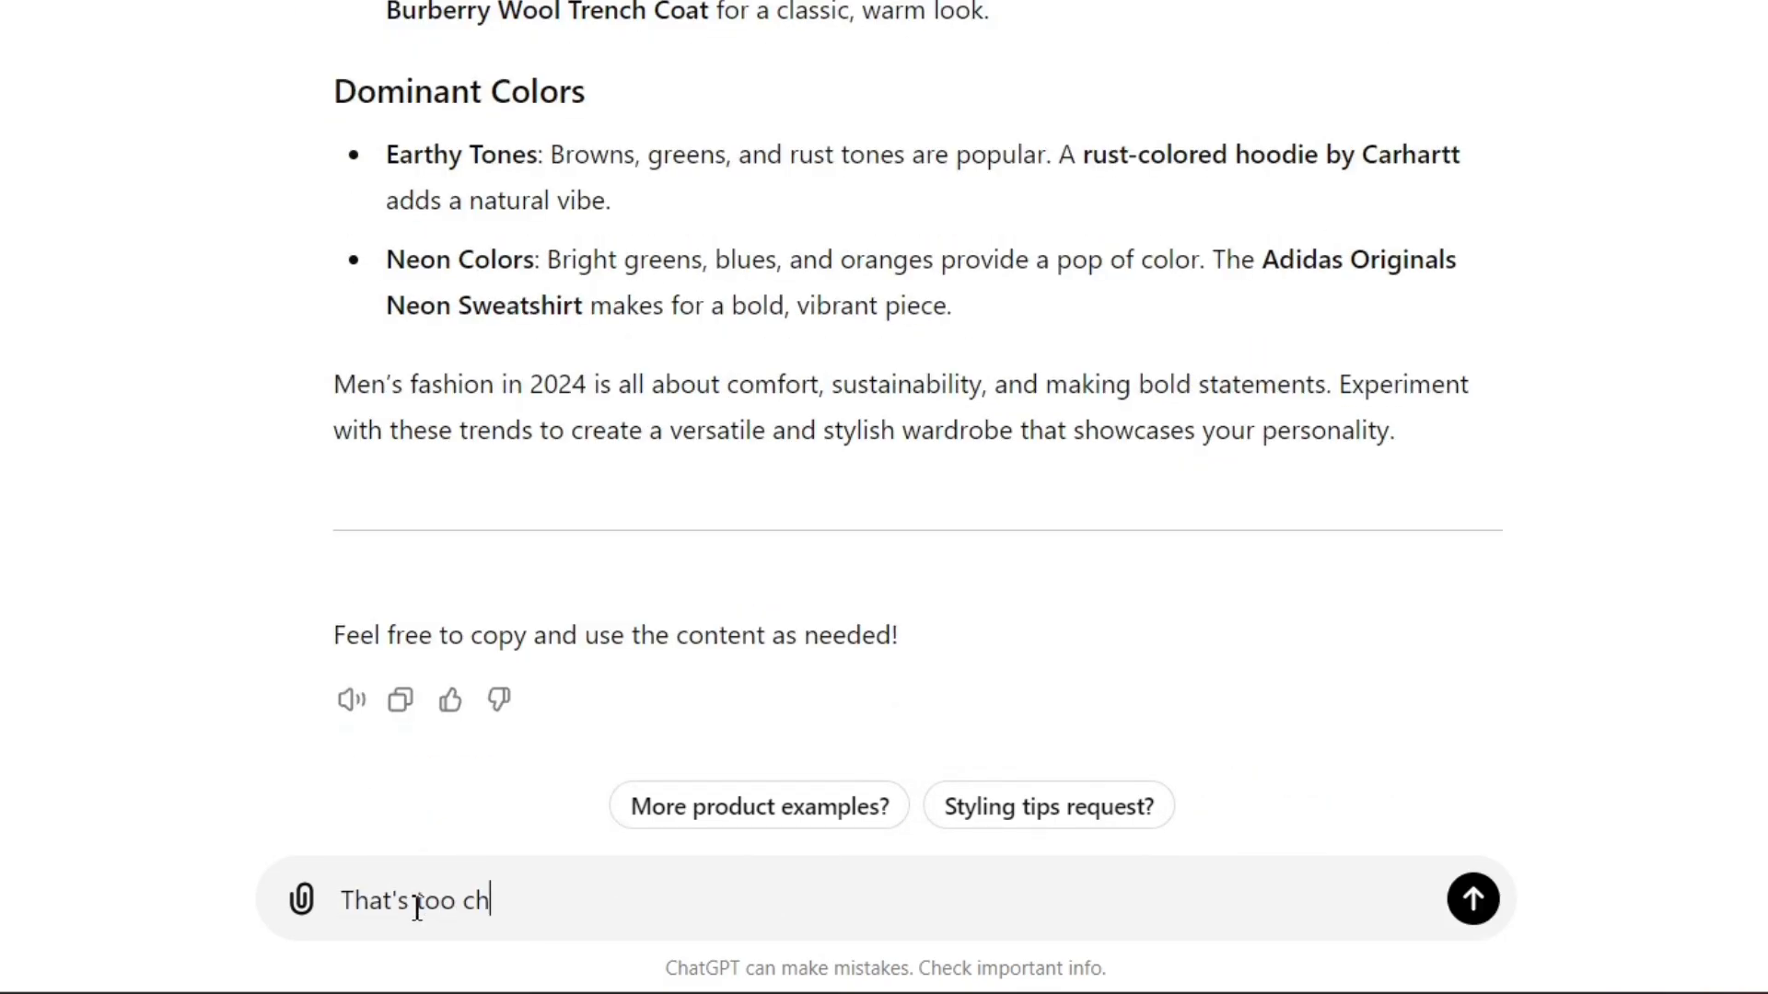
type("at's too short, expand it a little")
key("Return")
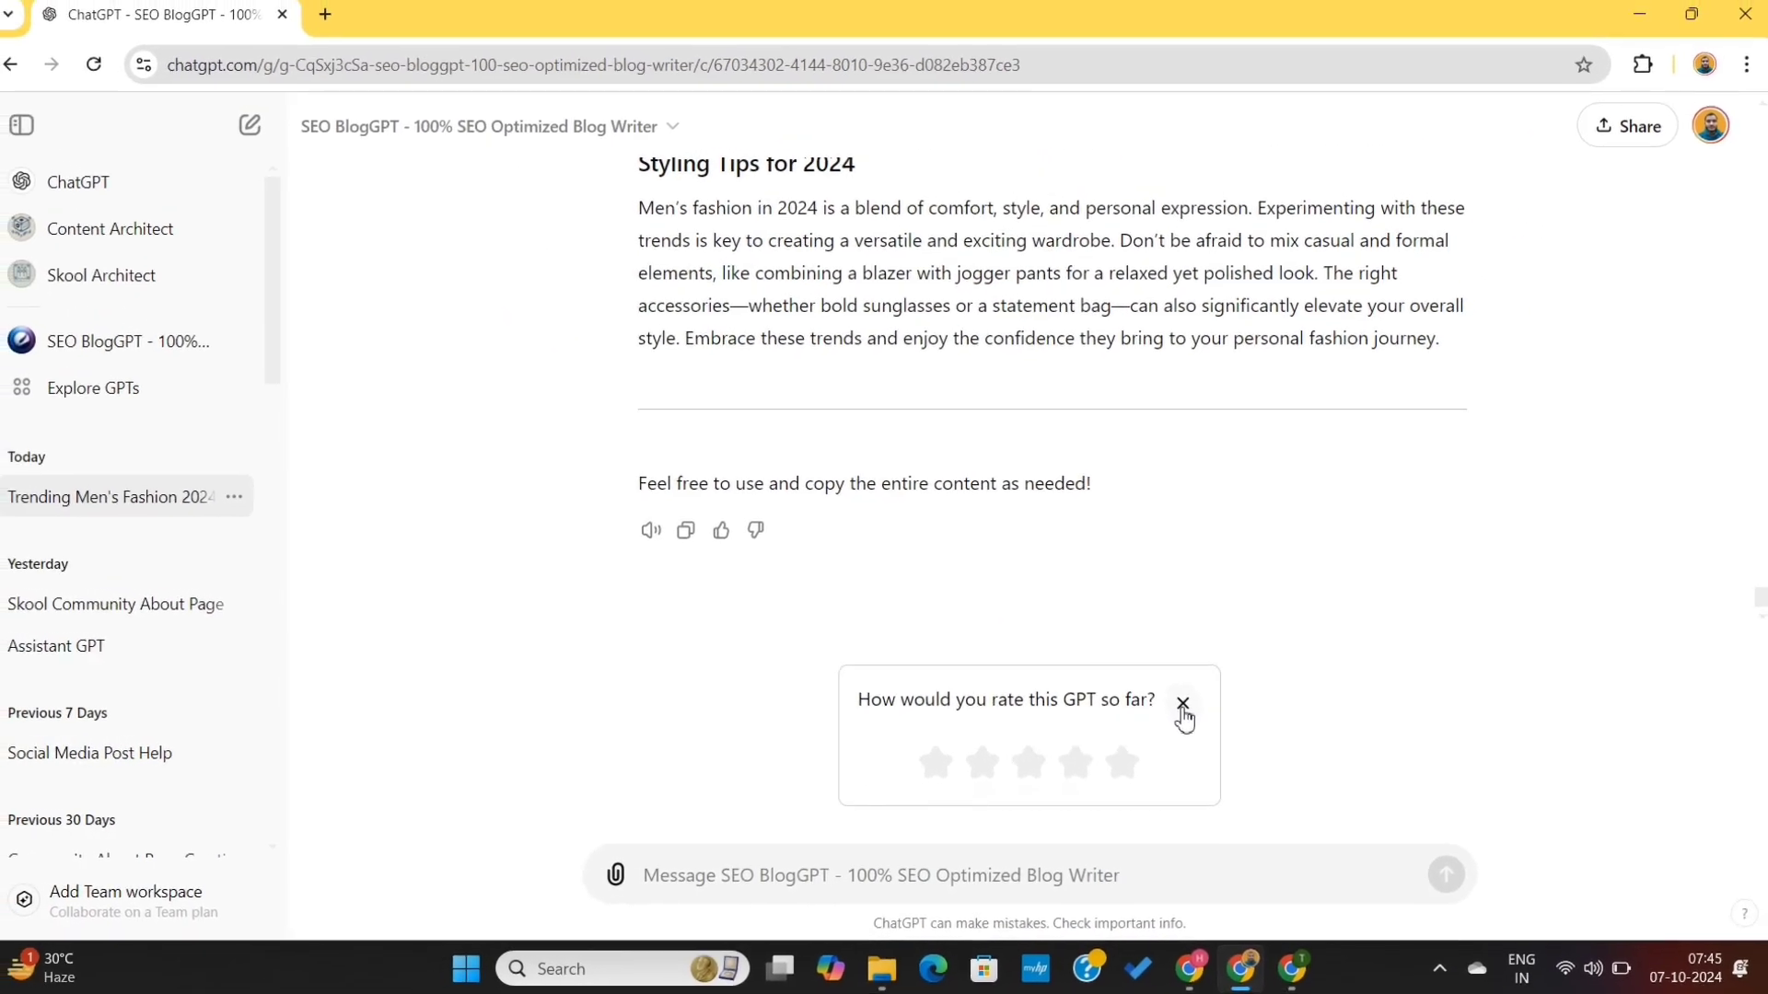
left_click(1182, 705)
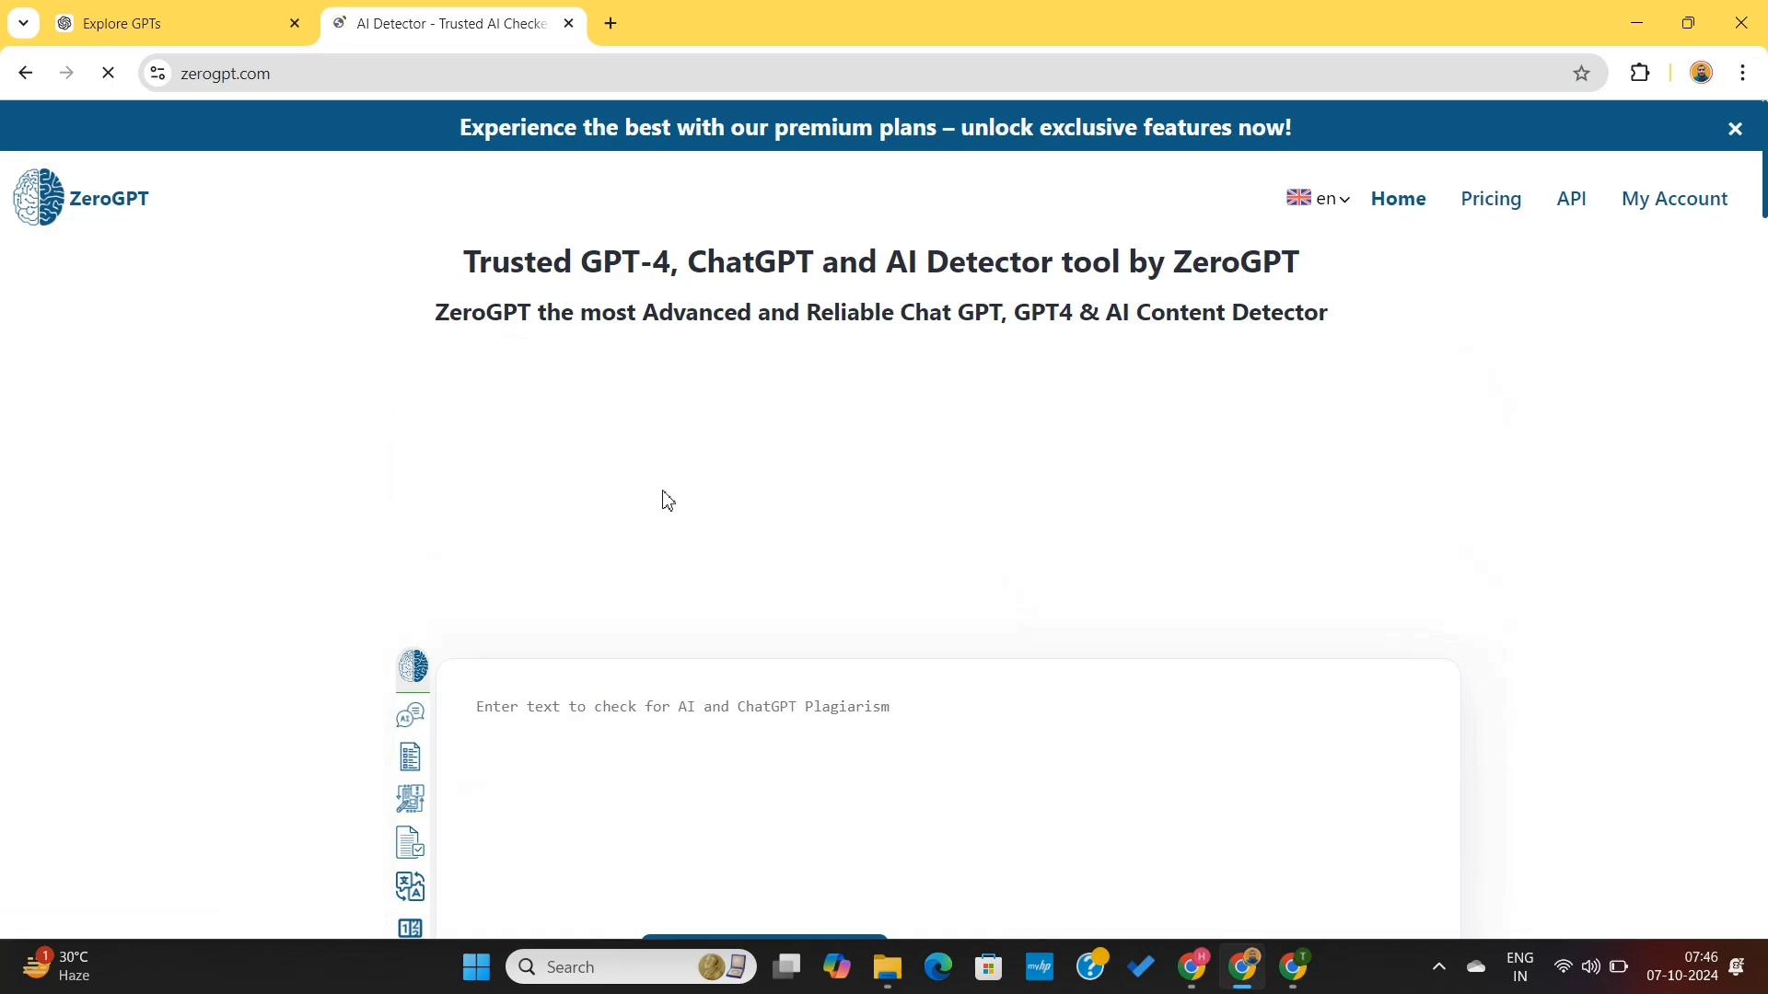
- Paste the copied article into the ZeroGPT AI detector's text box
scroll(668, 500, "down", 3)
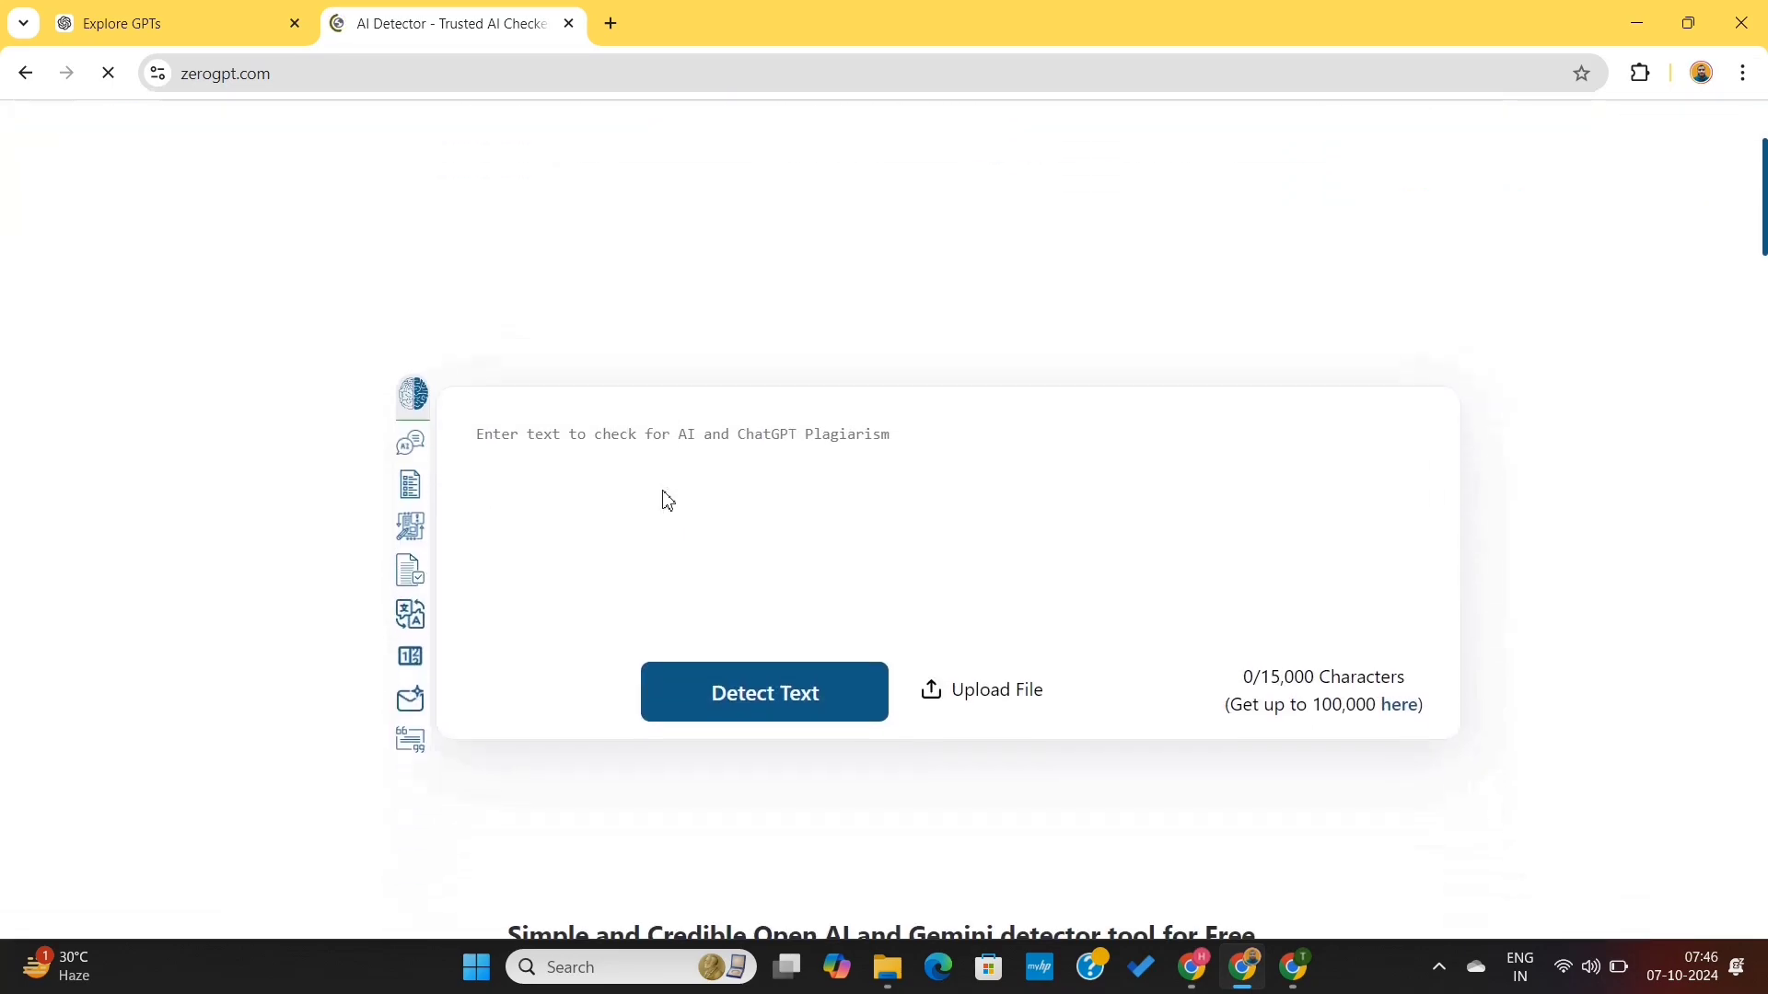
left_click(615, 463)
key("ctrl+v")
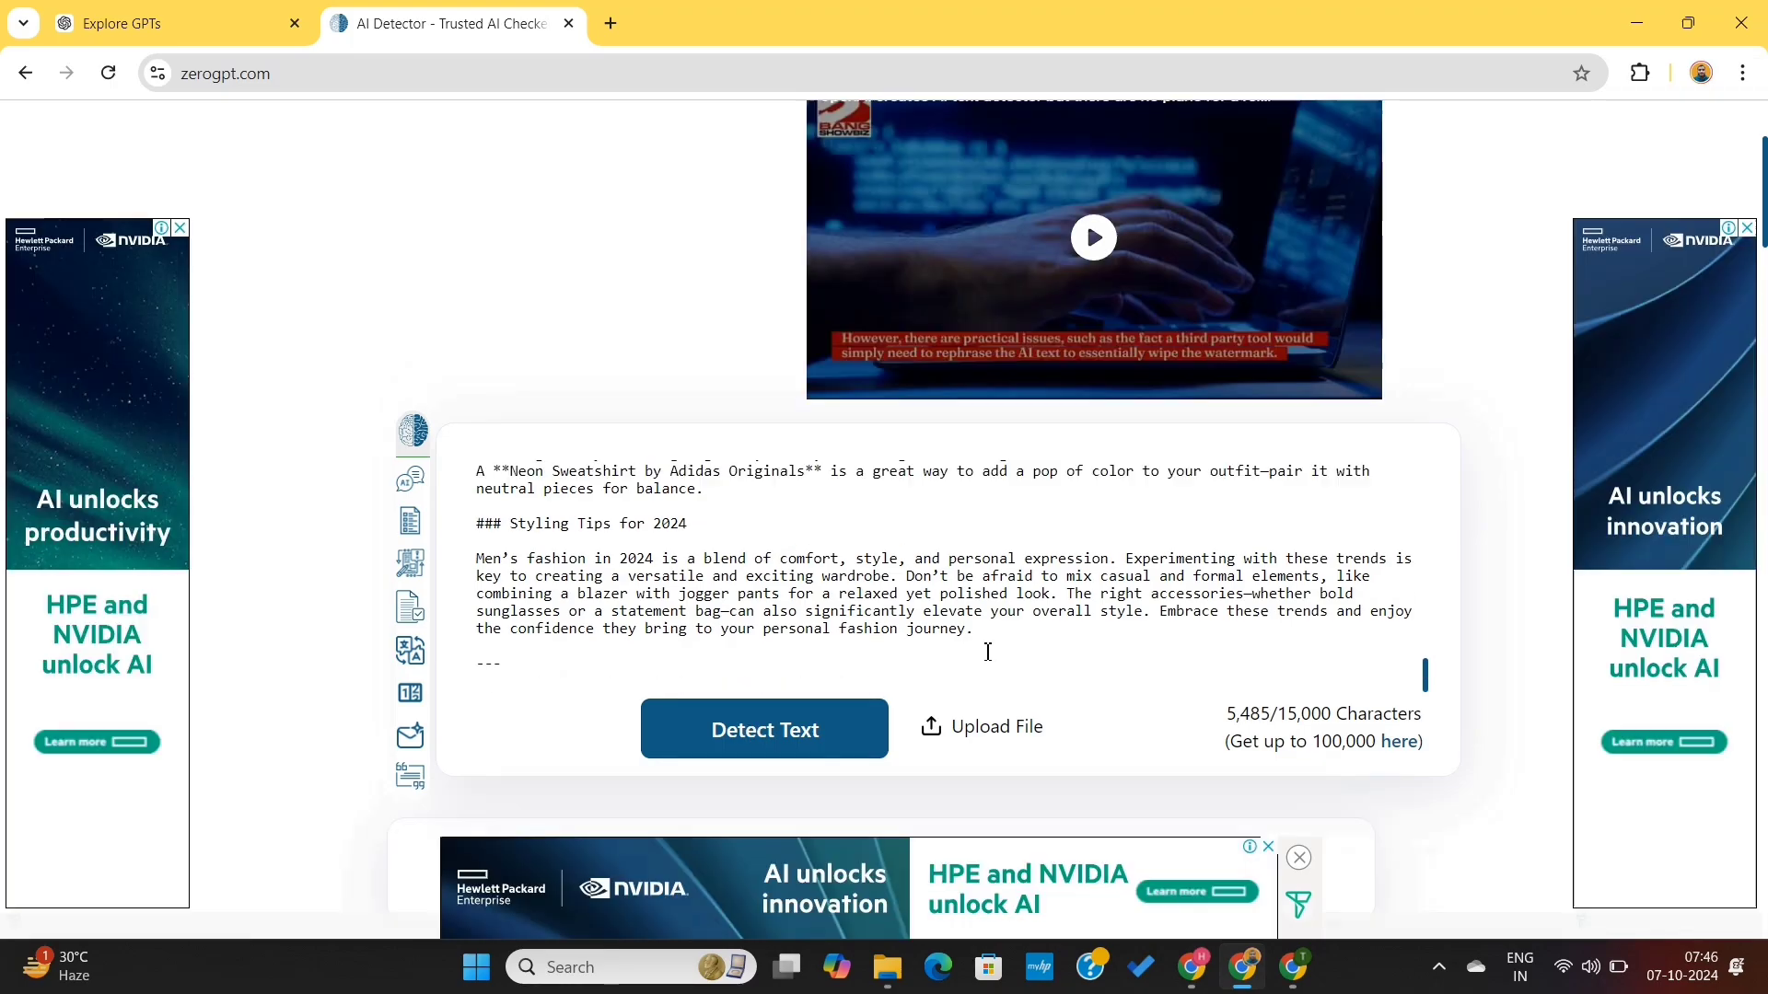
- Scroll through the ZeroGPT detection result and the highlighted sentences of the article
scroll(1122, 664, "down", 3)
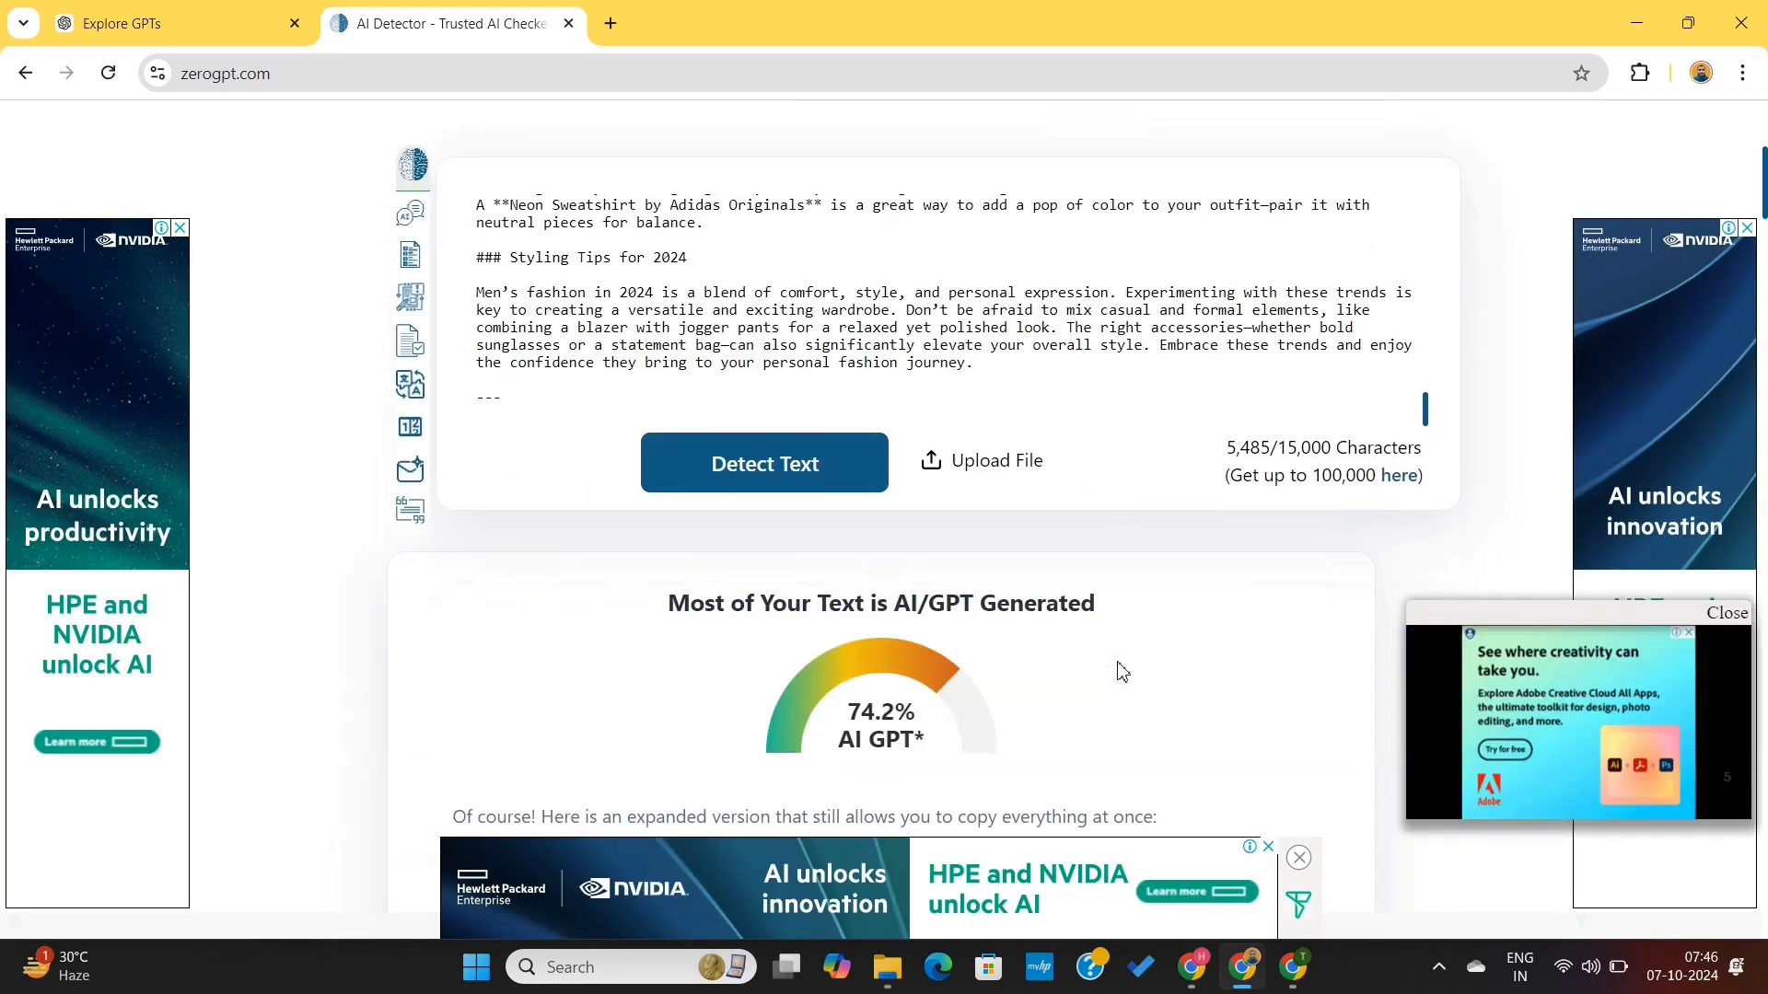
scroll(1122, 671, "down", 2)
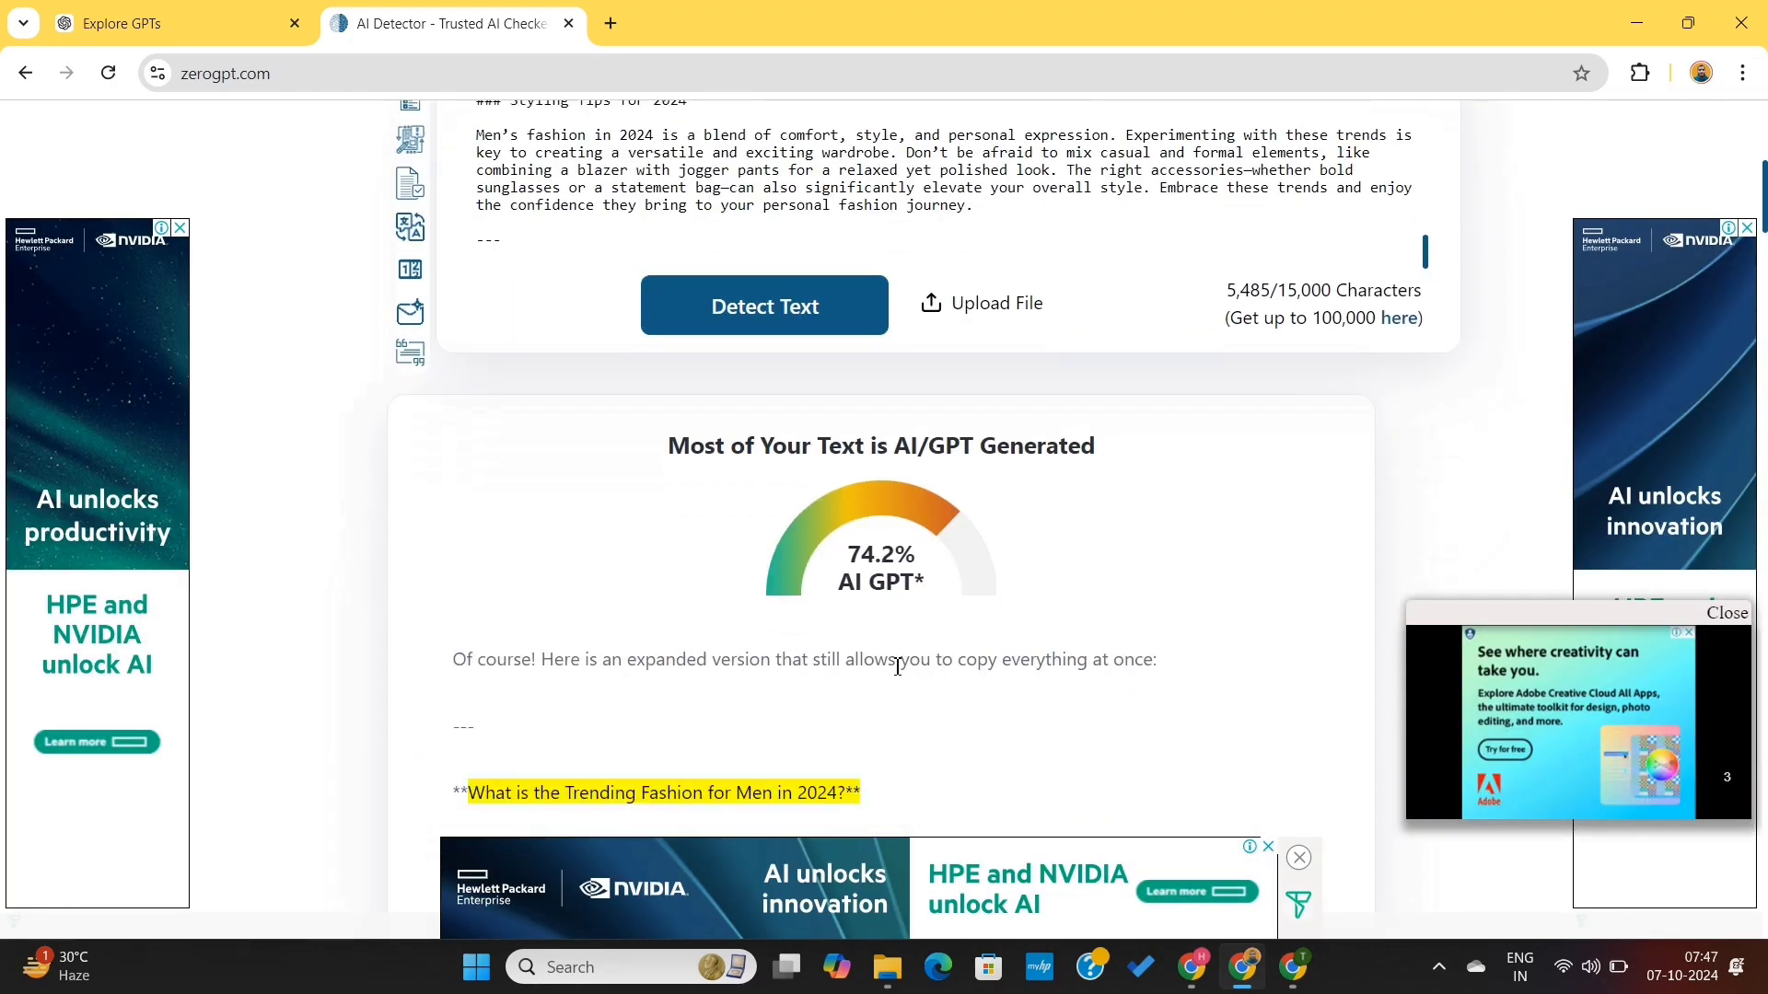
triple_click(758, 655)
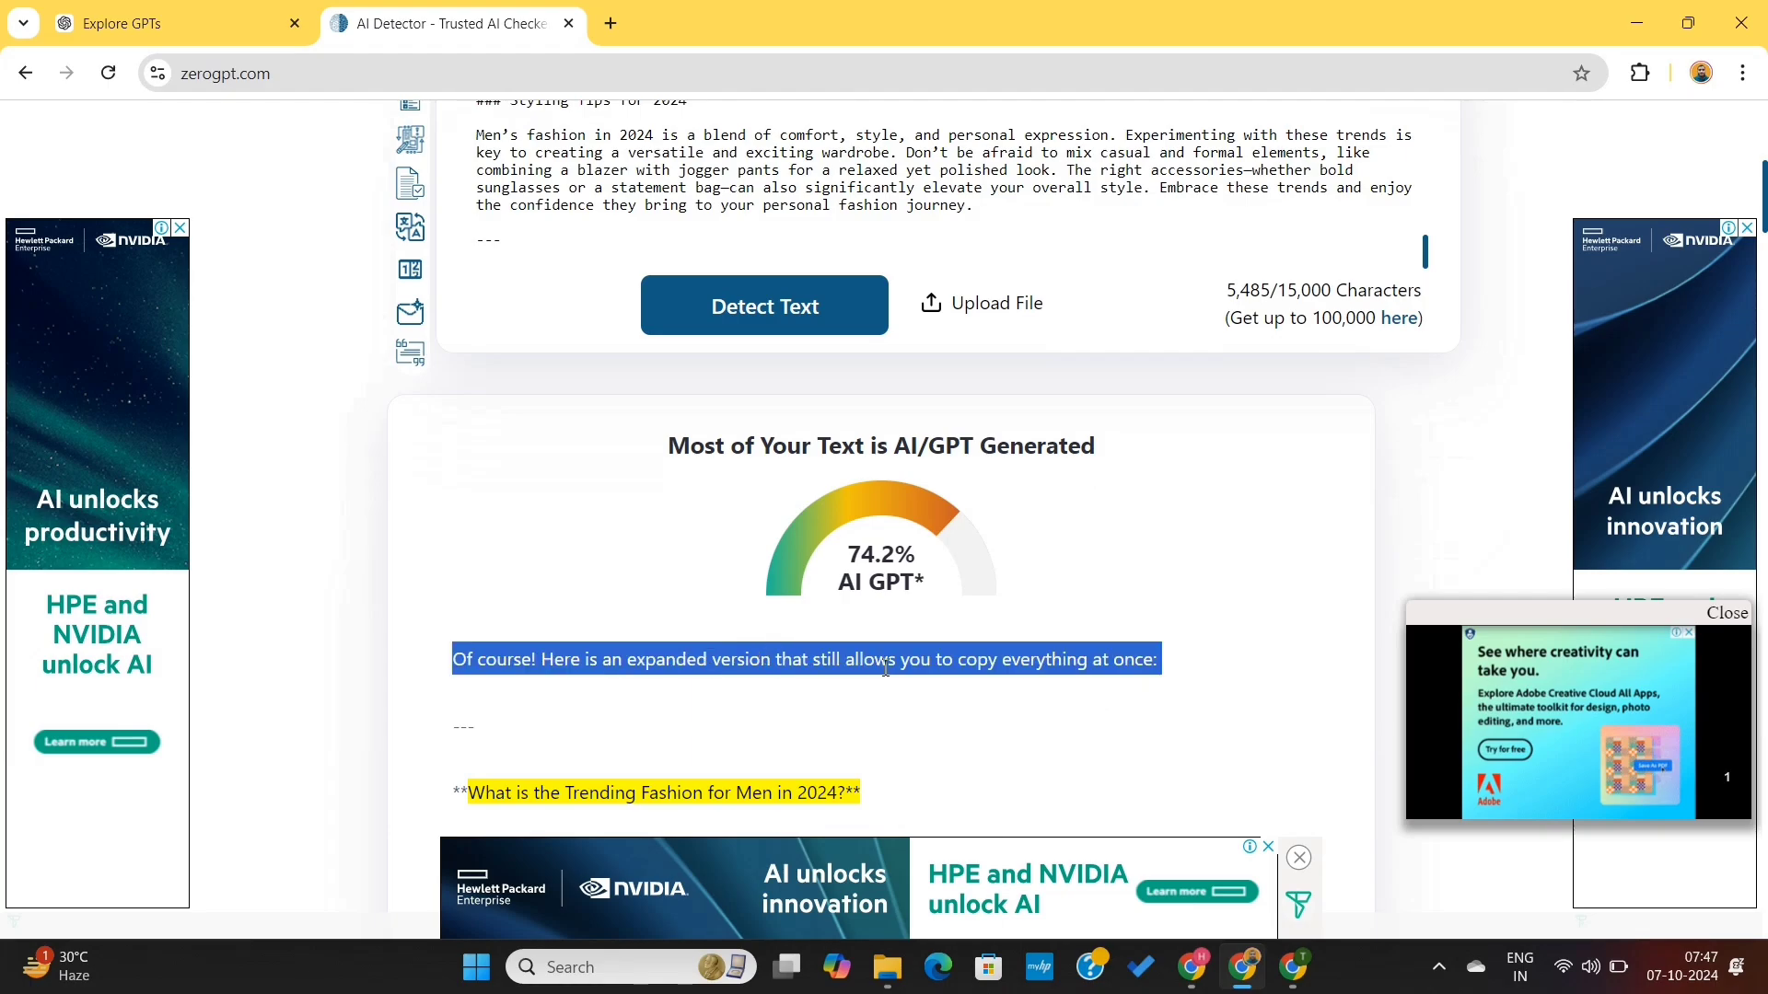
left_click(884, 661)
scroll(888, 727, "down", 3)
scroll(892, 732, "down", 18)
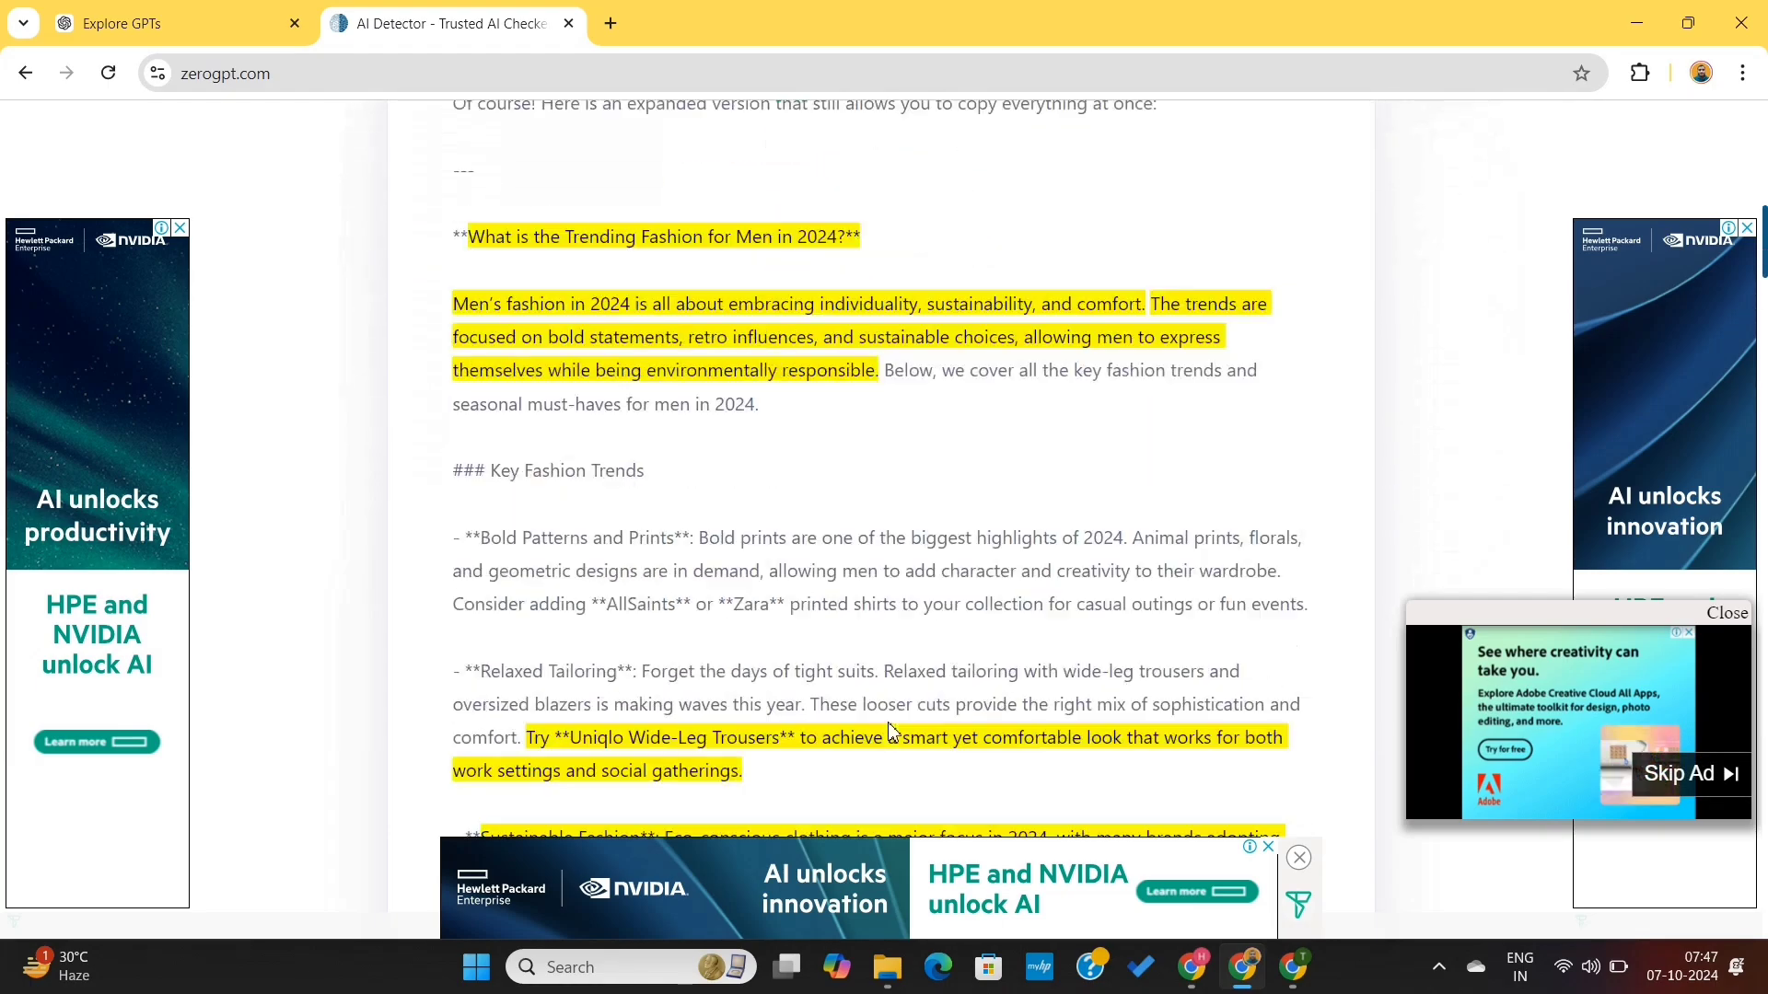
scroll(892, 732, "down", 3)
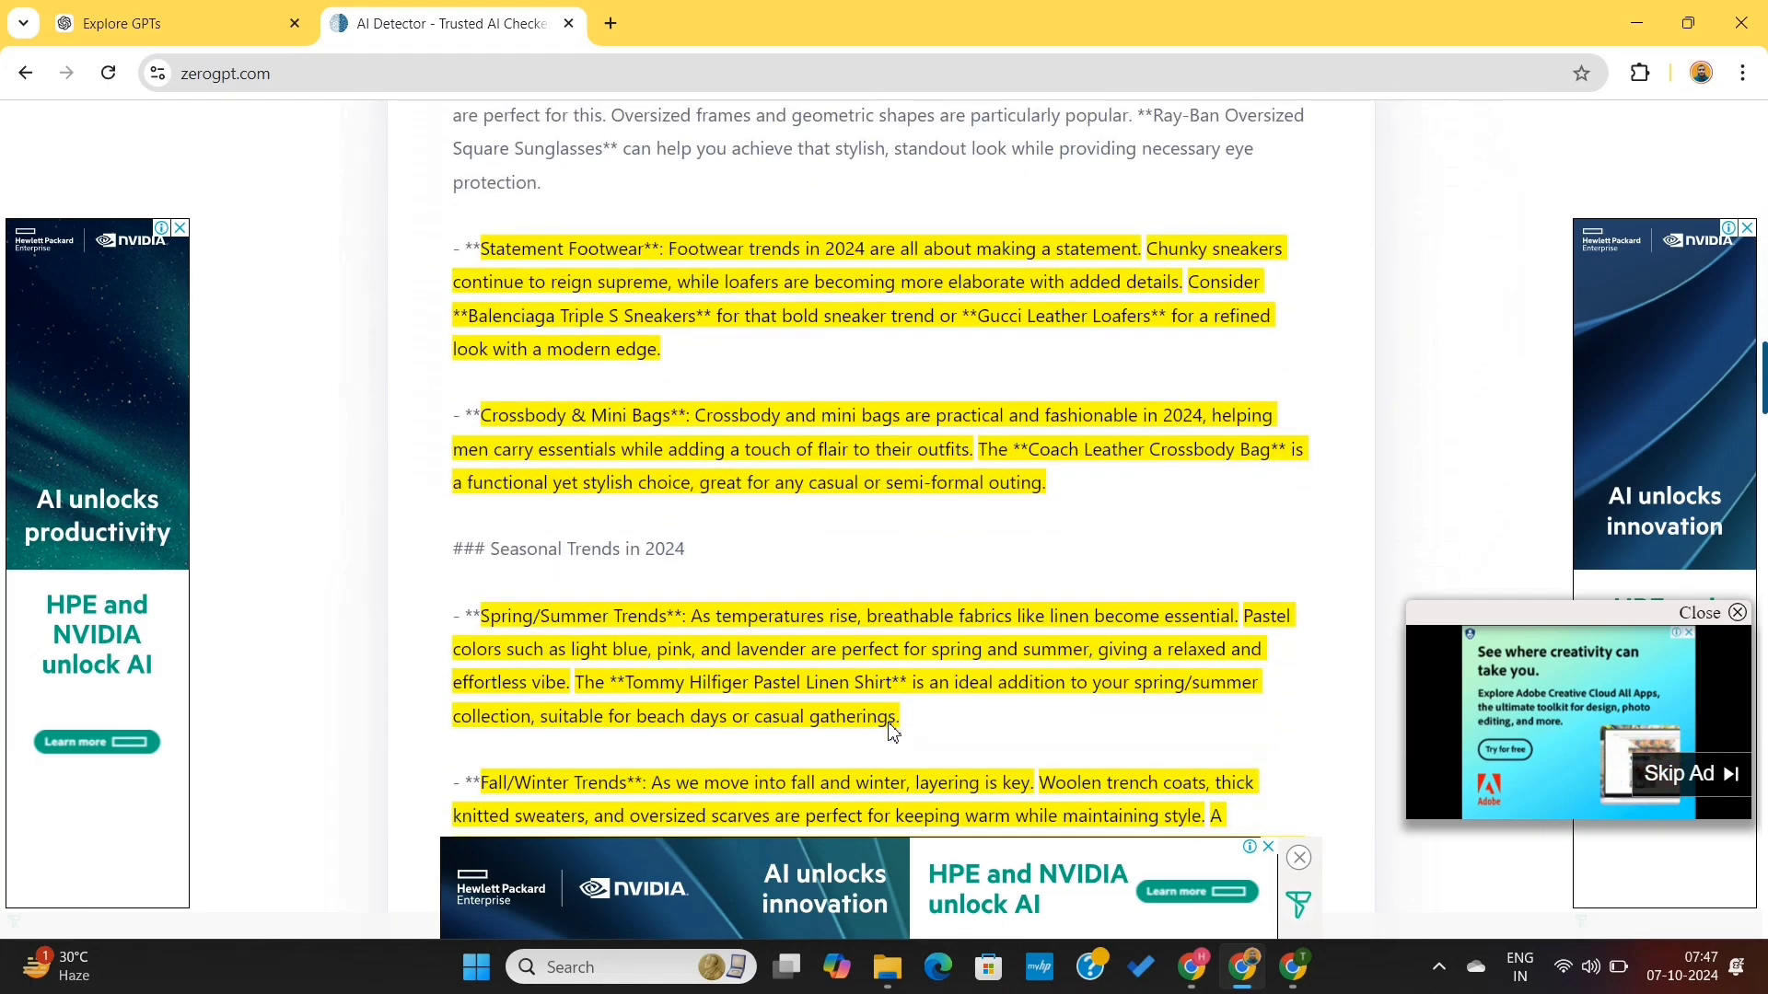
- Scroll through the detection result, then through the article in the Google Doc from title to conclusion
scroll(892, 732, "up", 20)
scroll(892, 732, "down", 20)
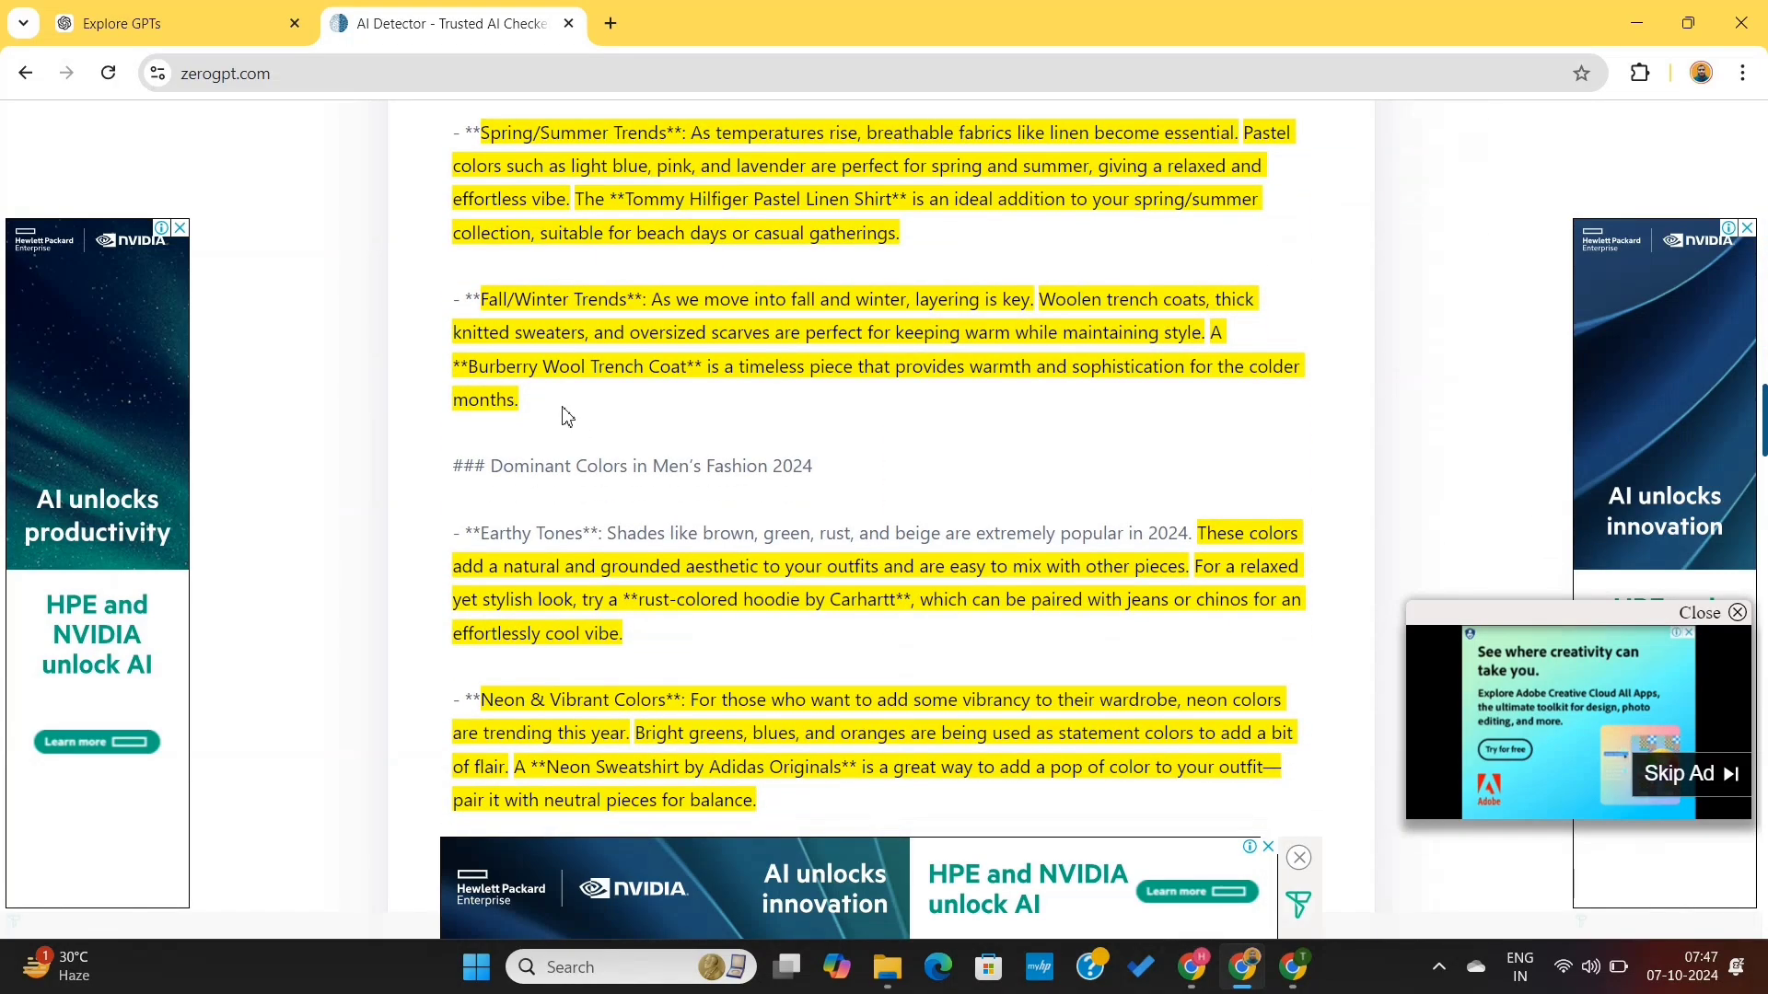
left_click(206, 33)
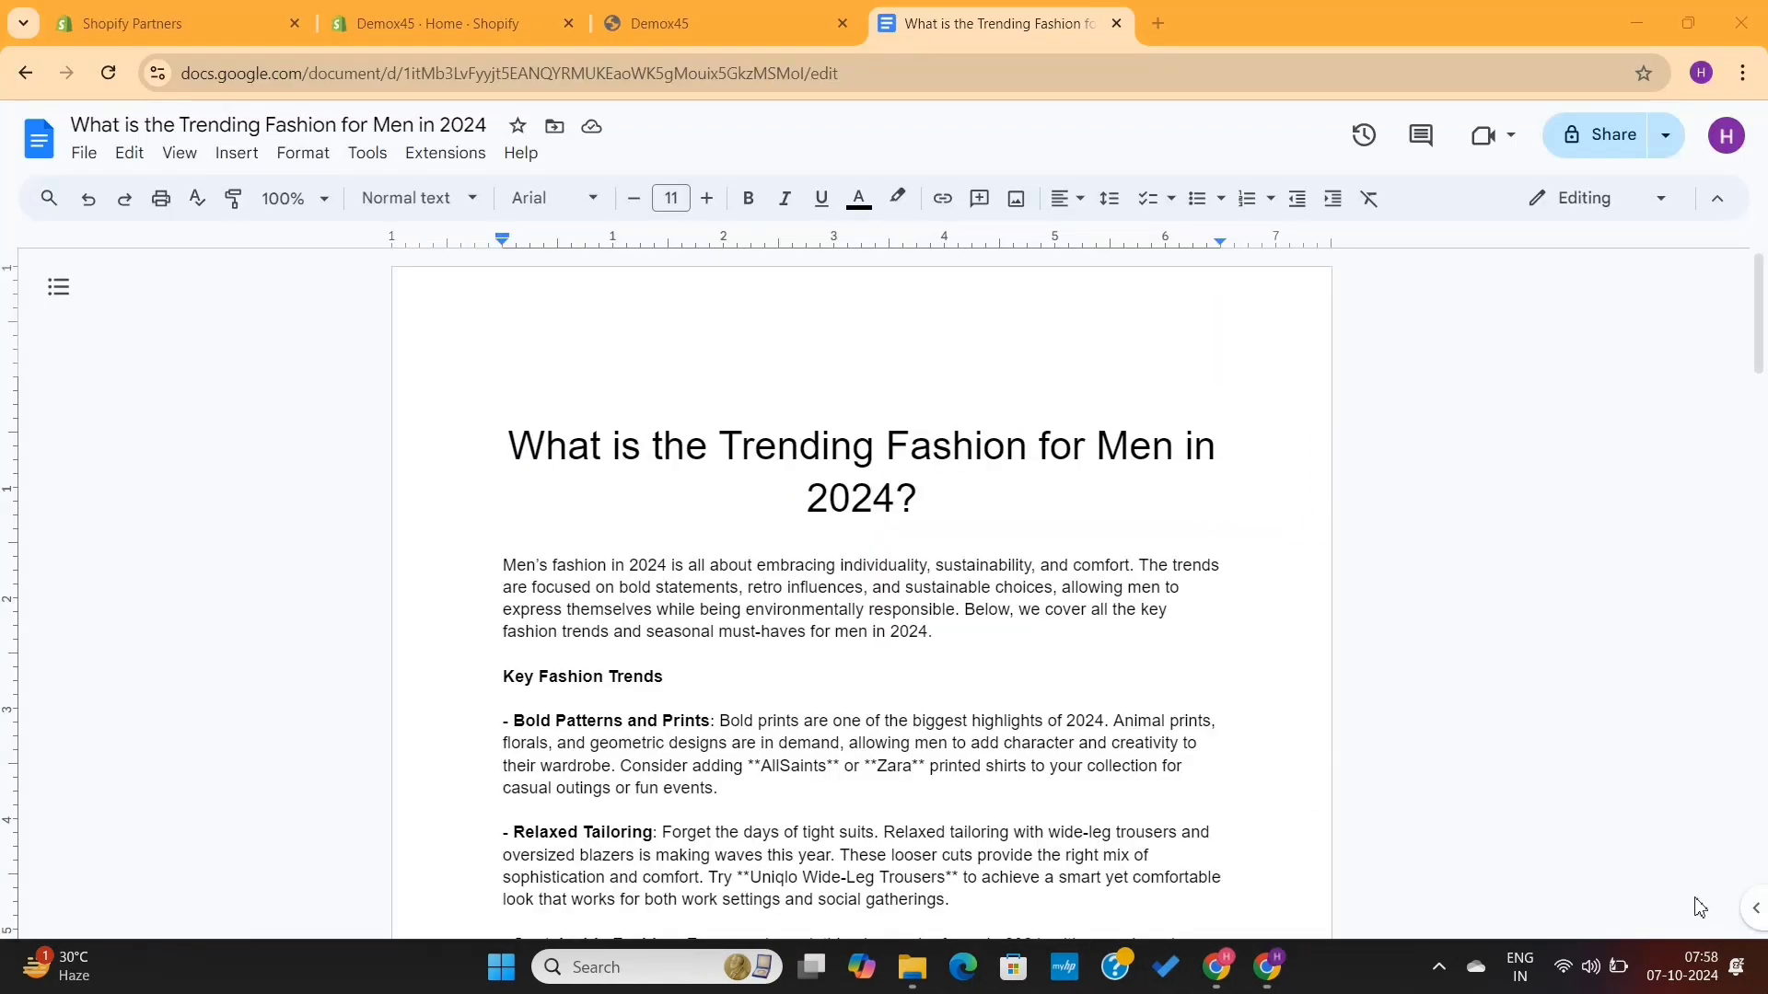
scroll(1268, 686, "down", 10)
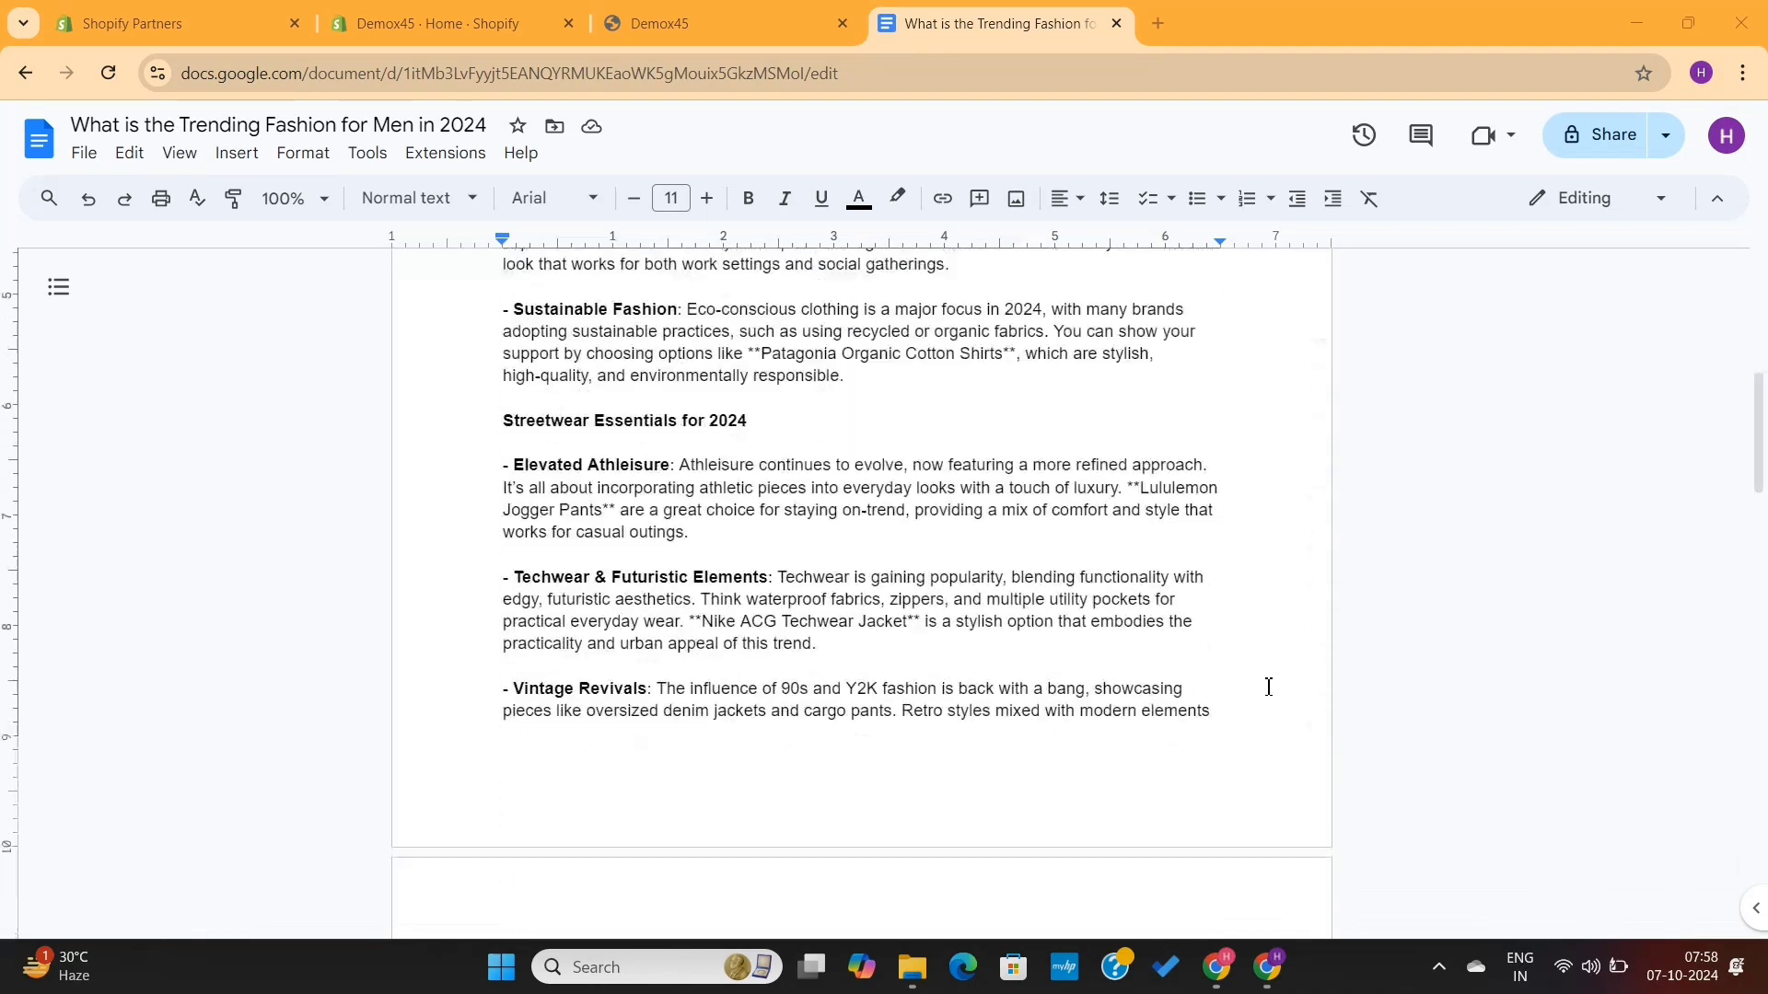
scroll(1267, 686, "down", 15)
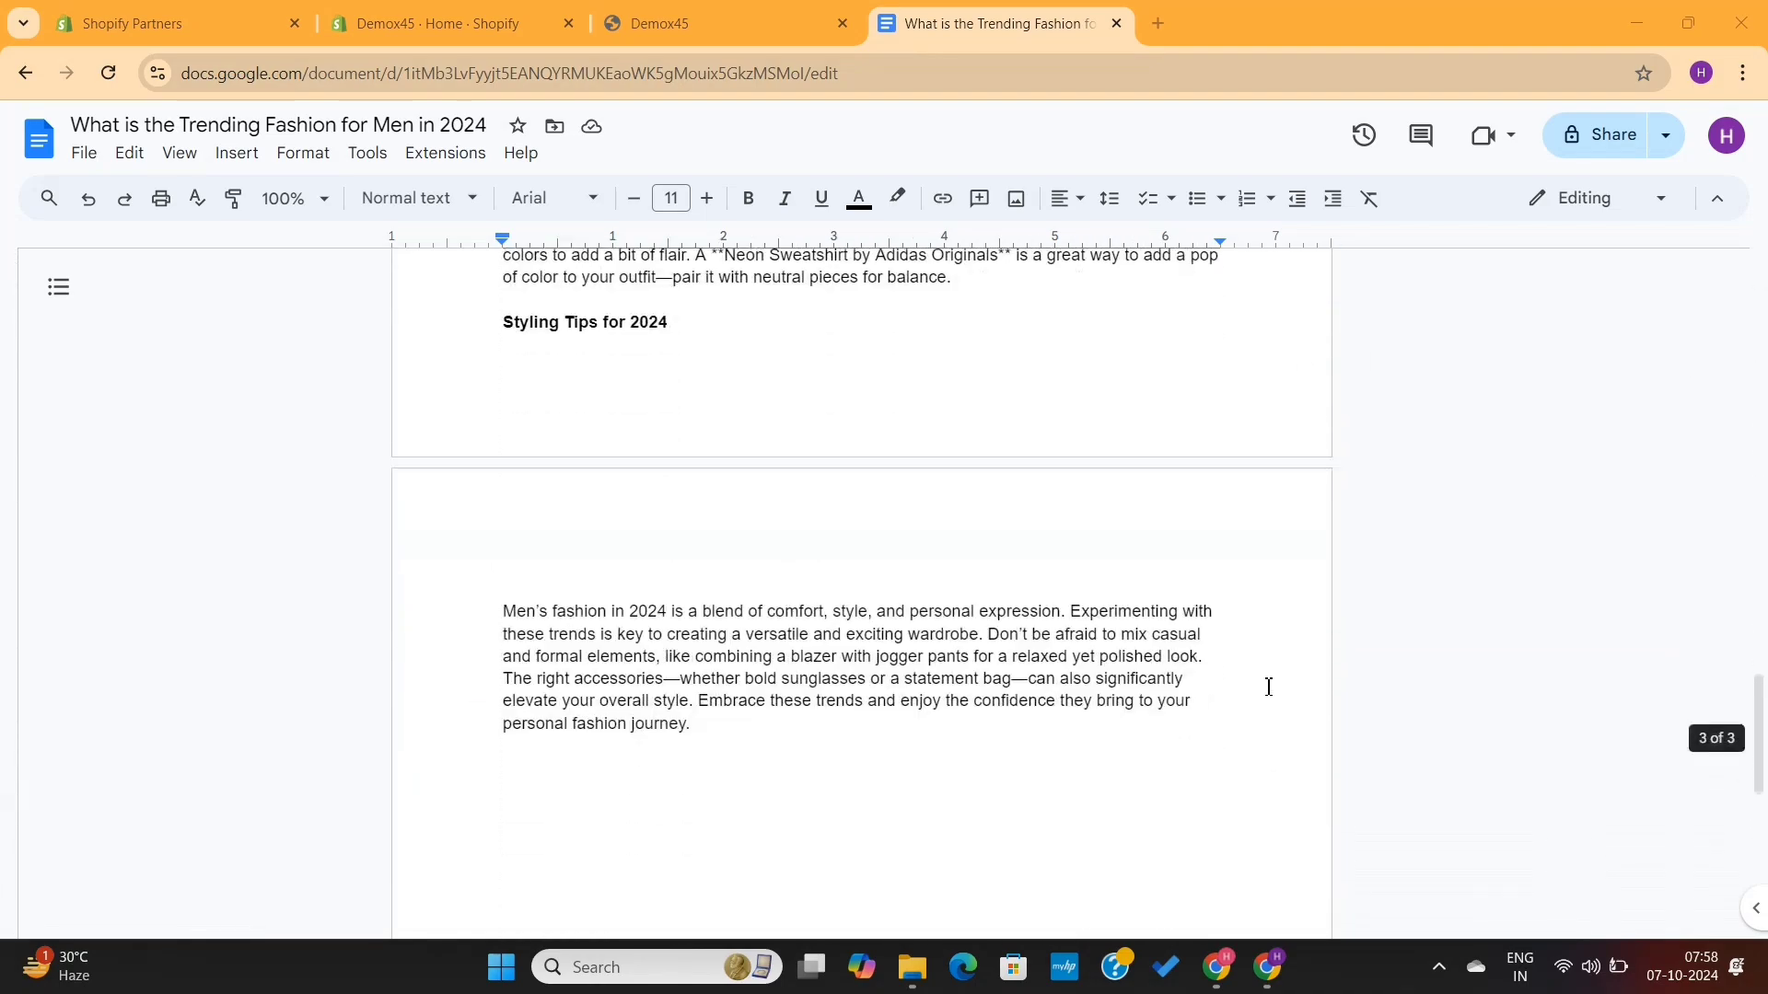
scroll(1268, 686, "up", 20)
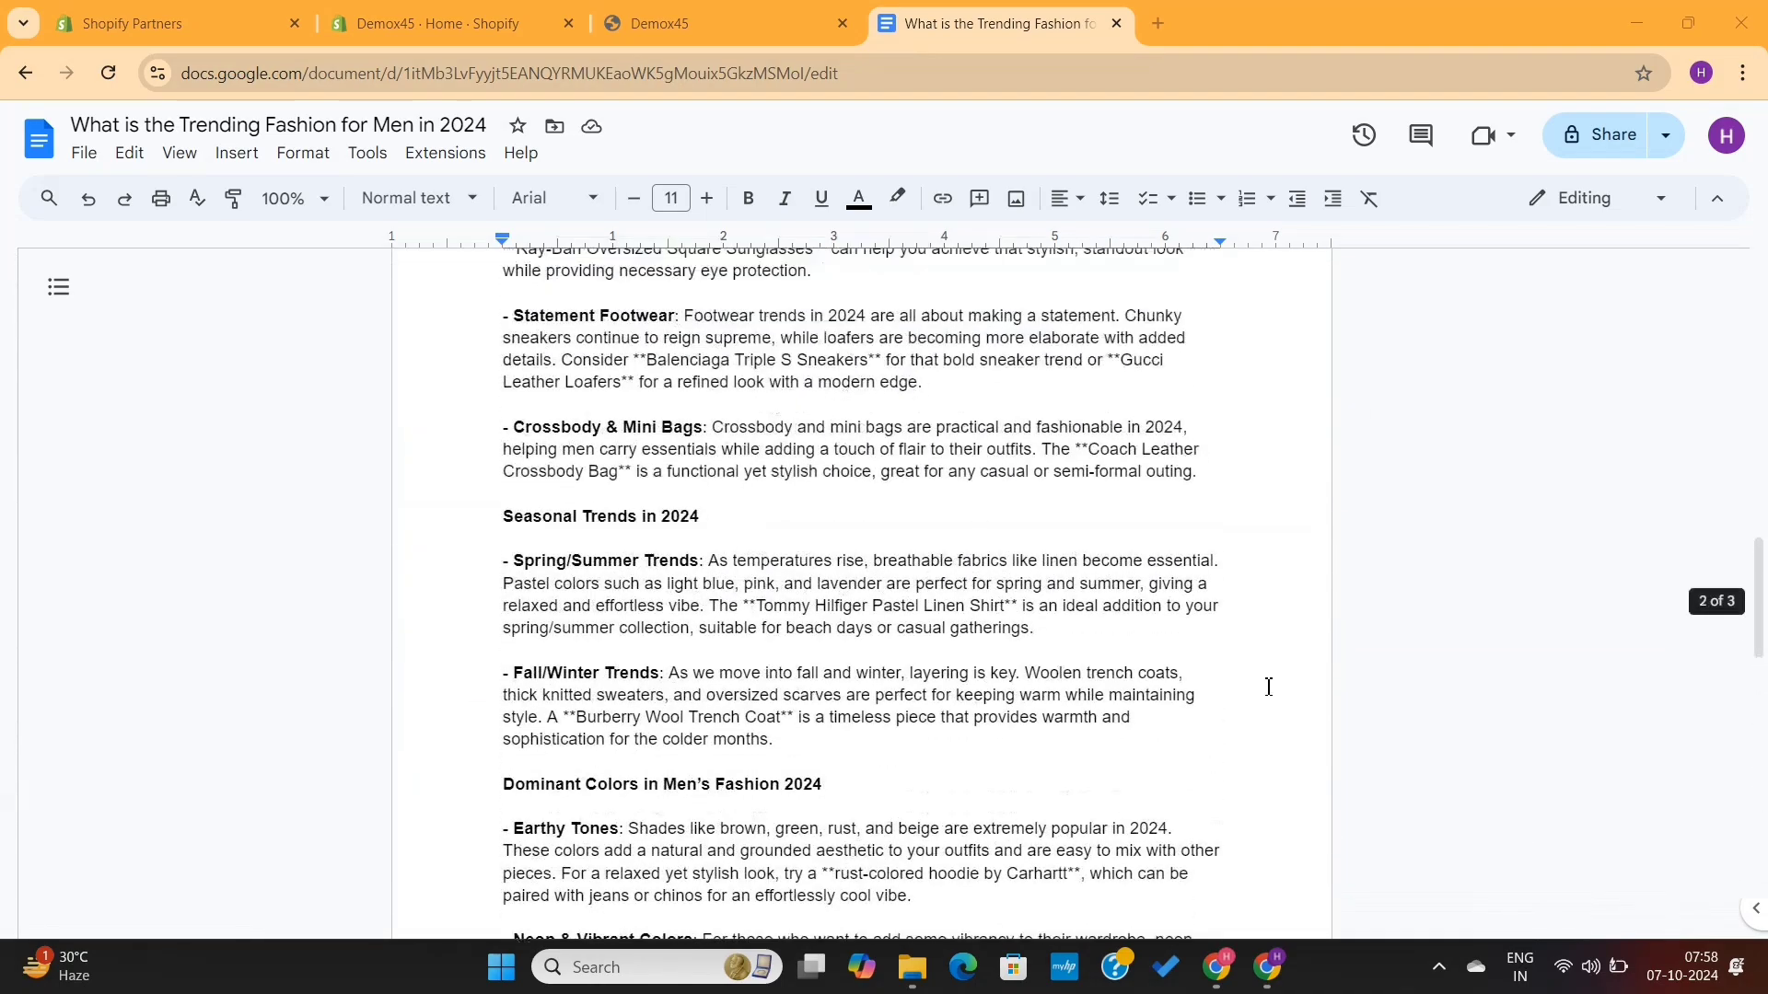
scroll(1268, 686, "up", 3)
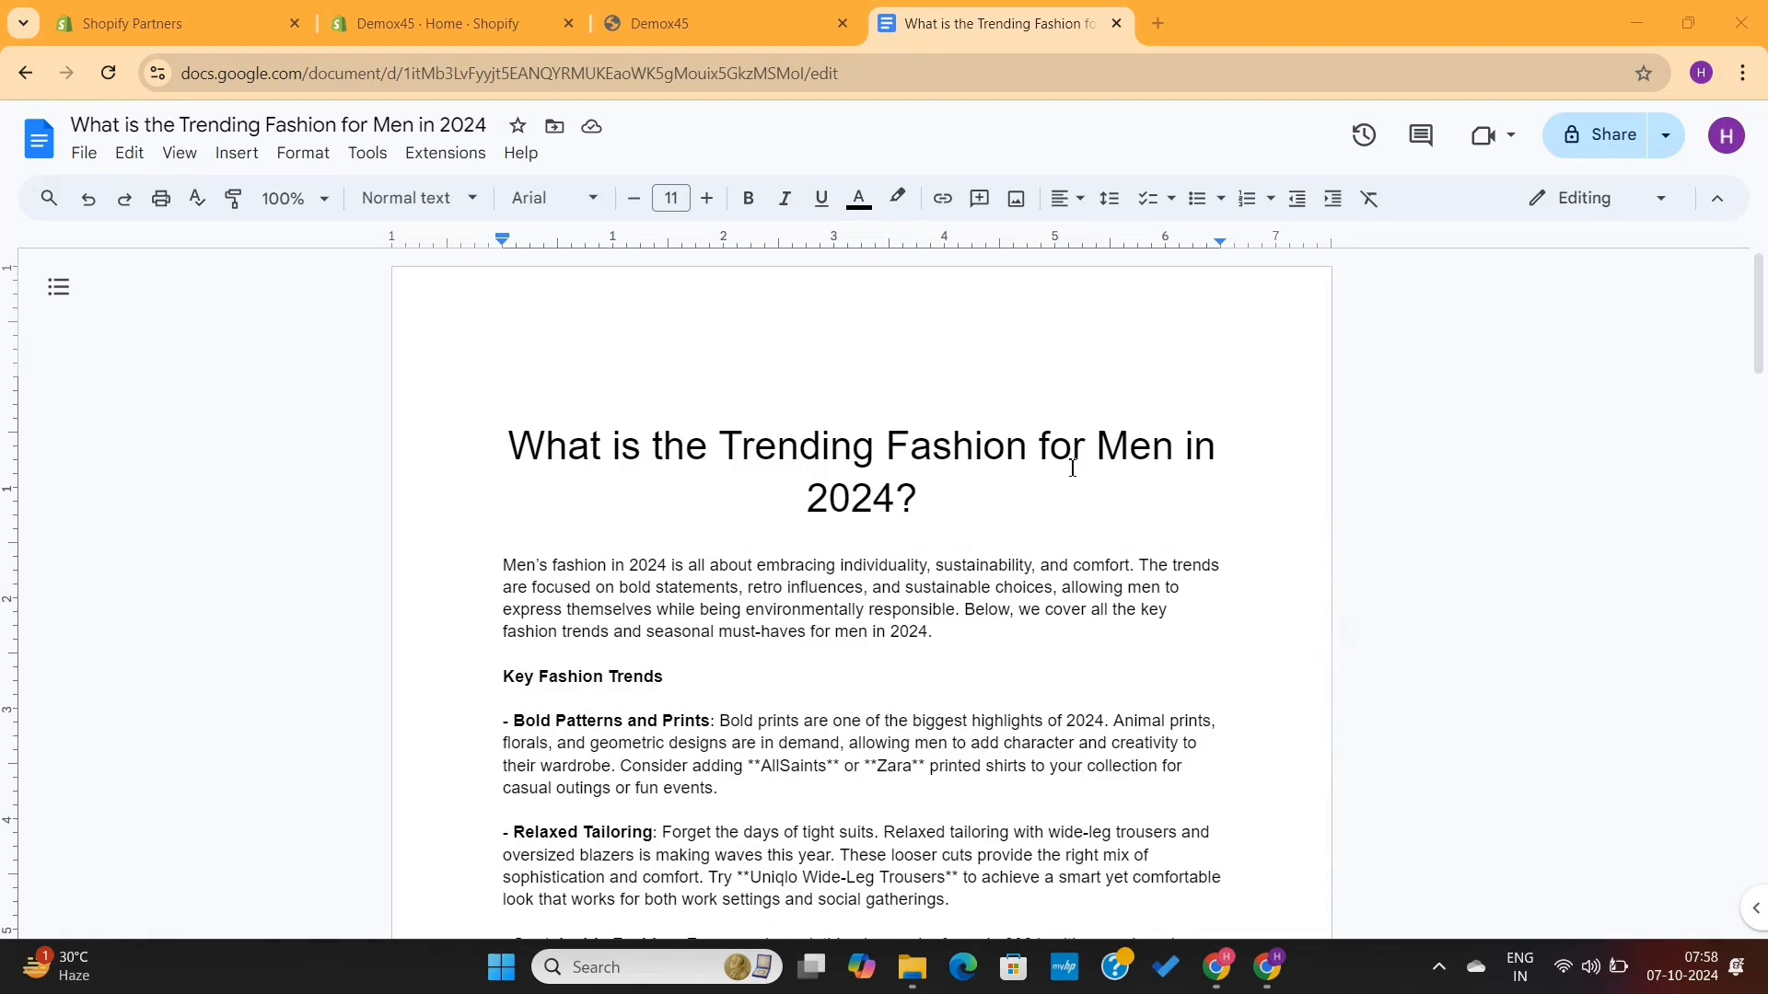
scroll(942, 535, "down", 20)
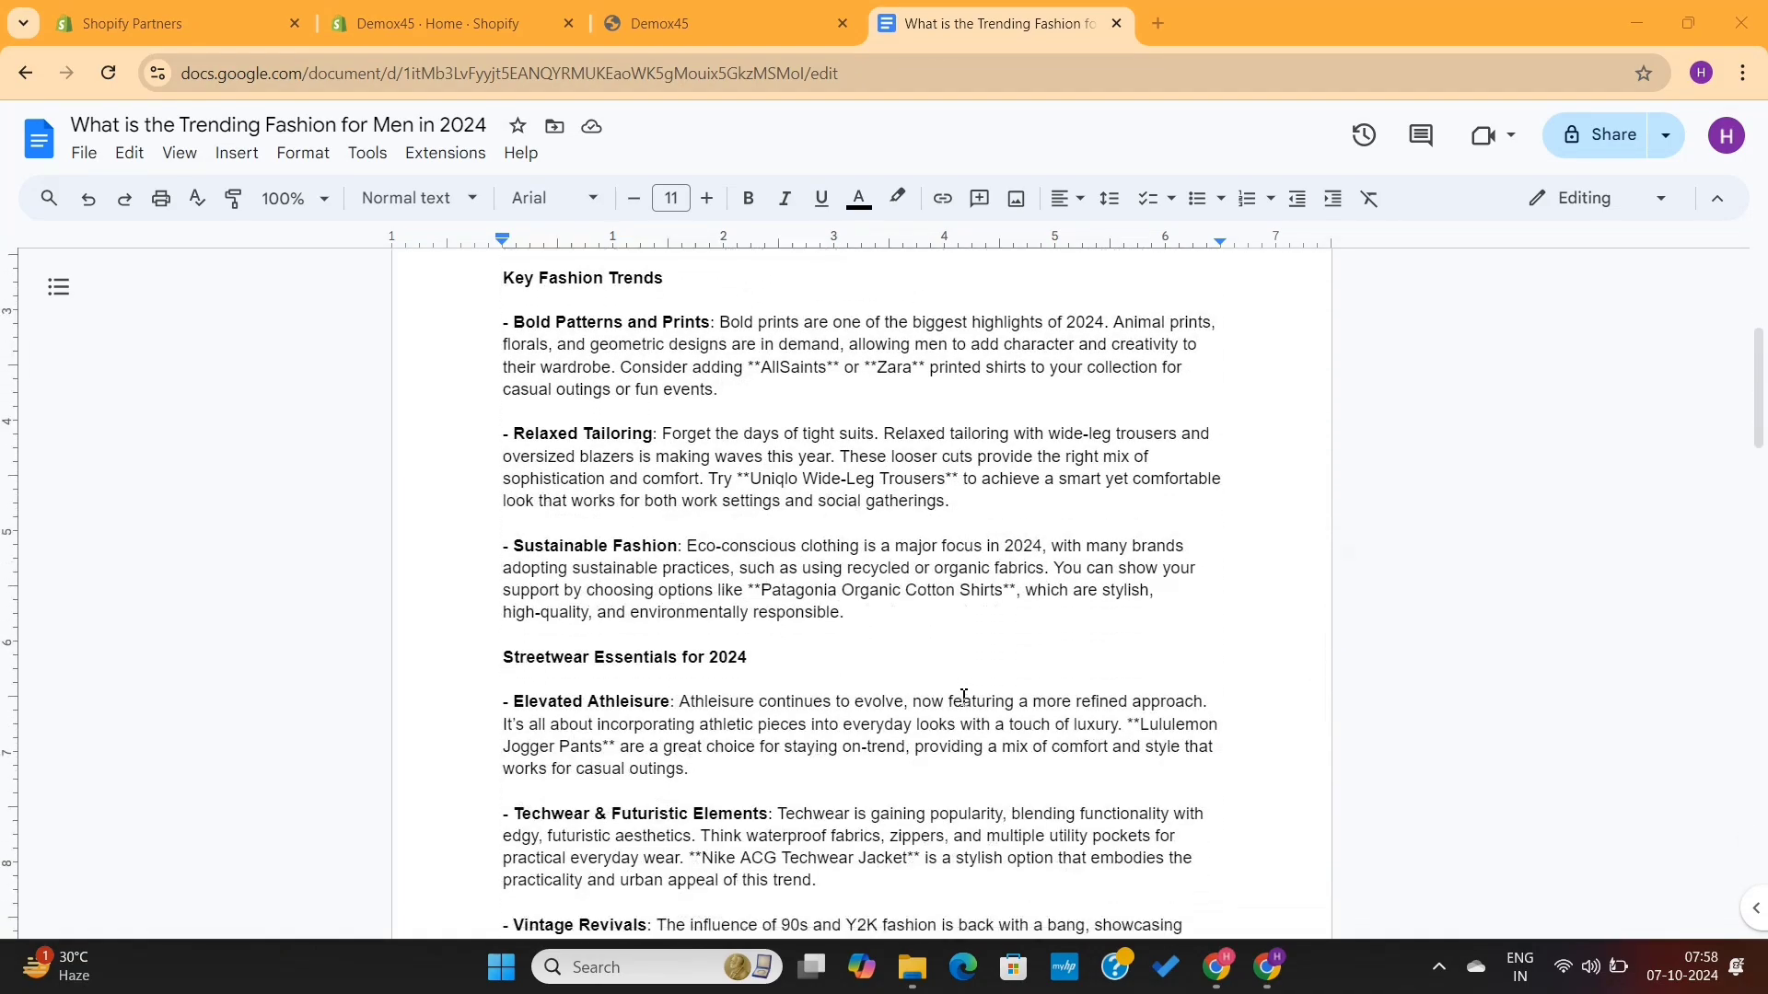
scroll(963, 697, "down", 10)
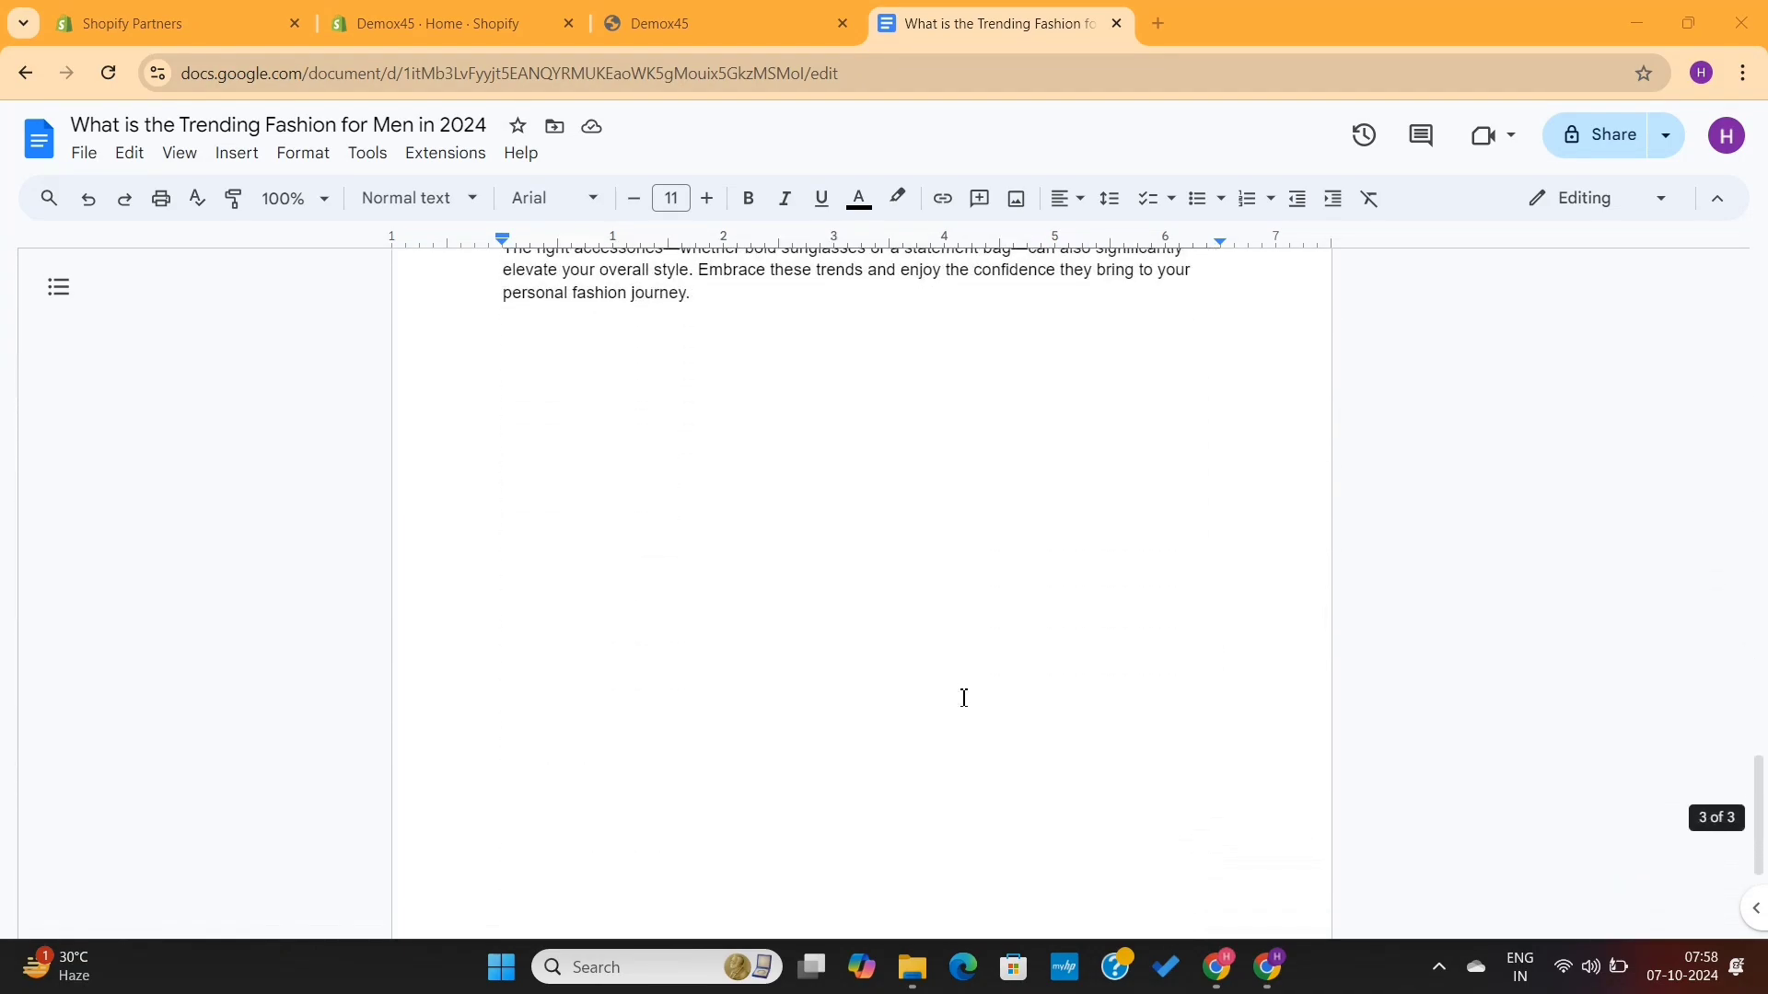
scroll(963, 697, "up", 20)
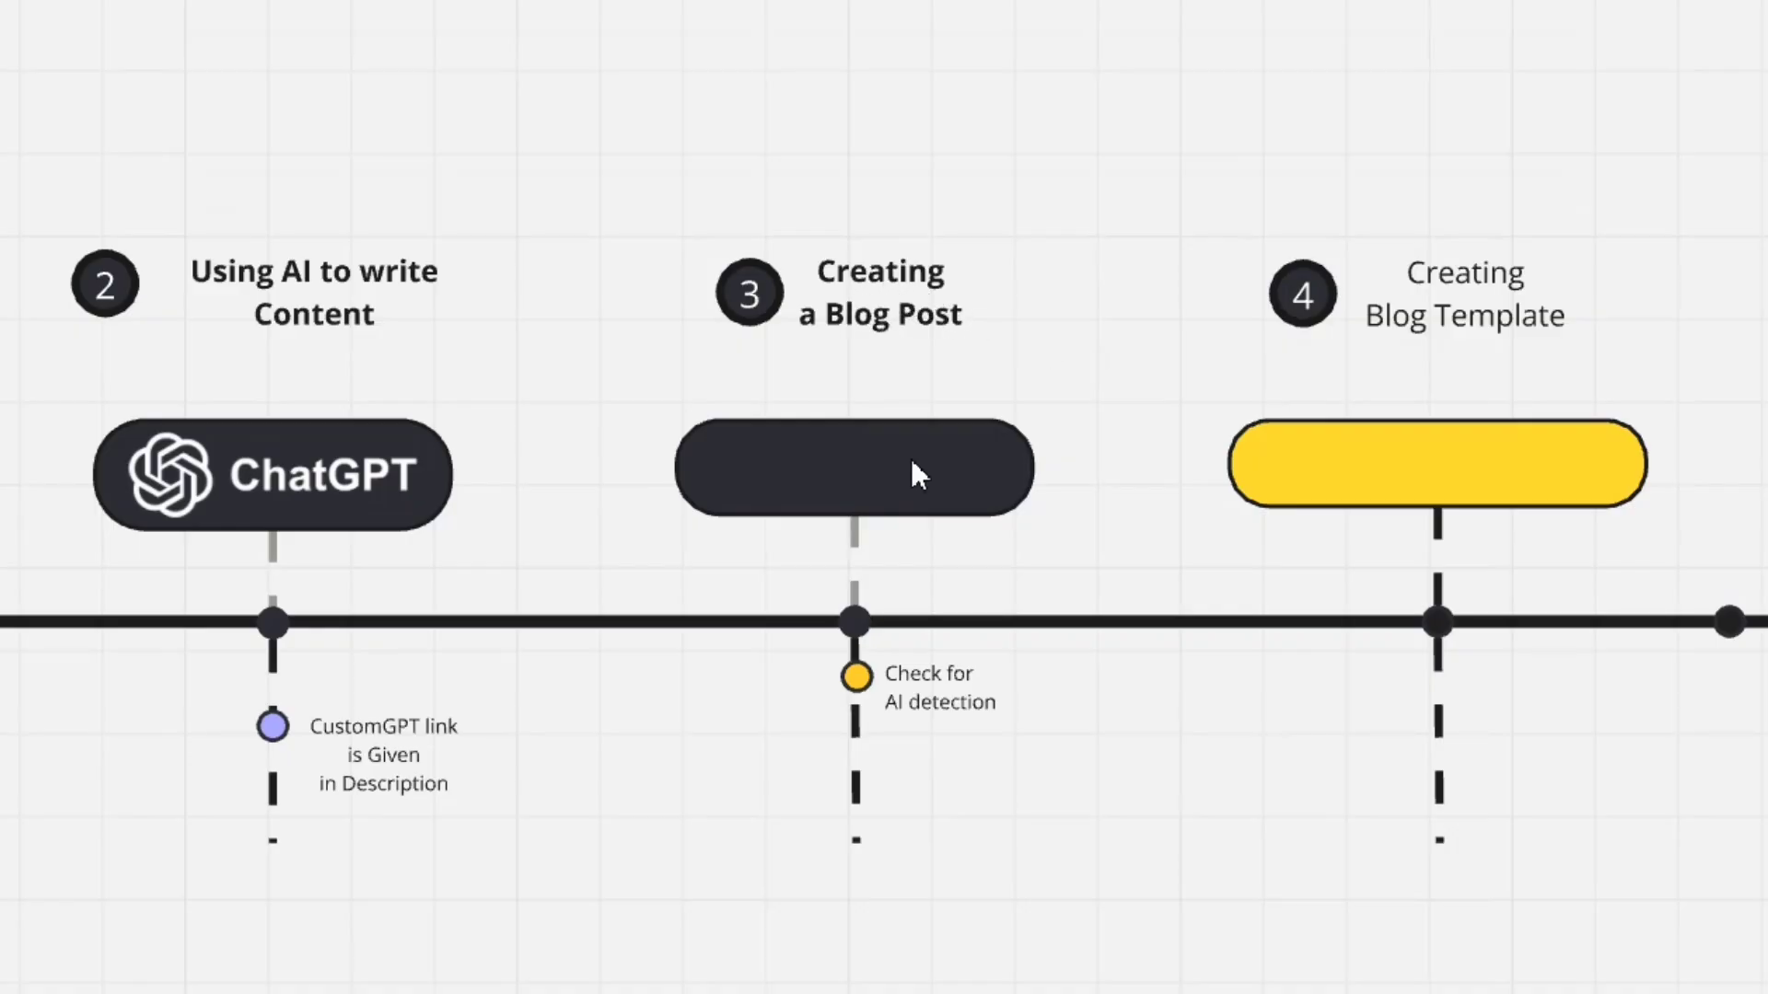
- Browse the Demox45 storefront homepage from top to bottom
left_click(925, 688)
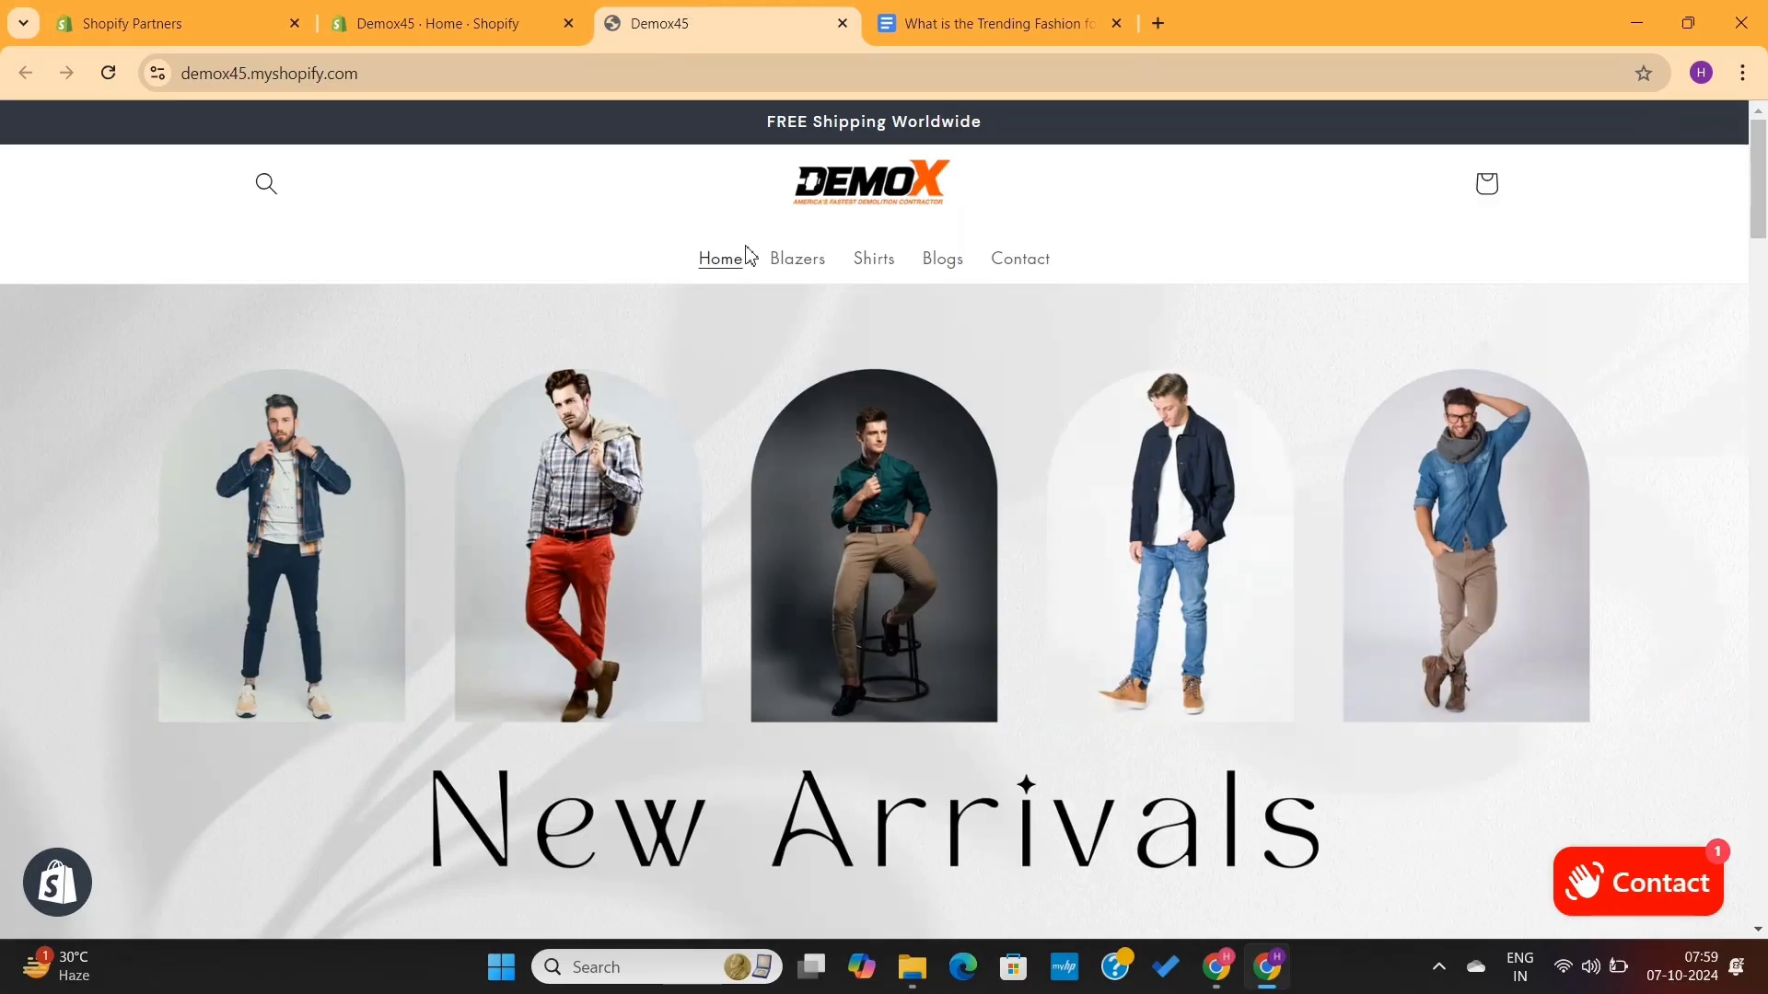
scroll(790, 498, "down", 2)
scroll(789, 489, "down", 20)
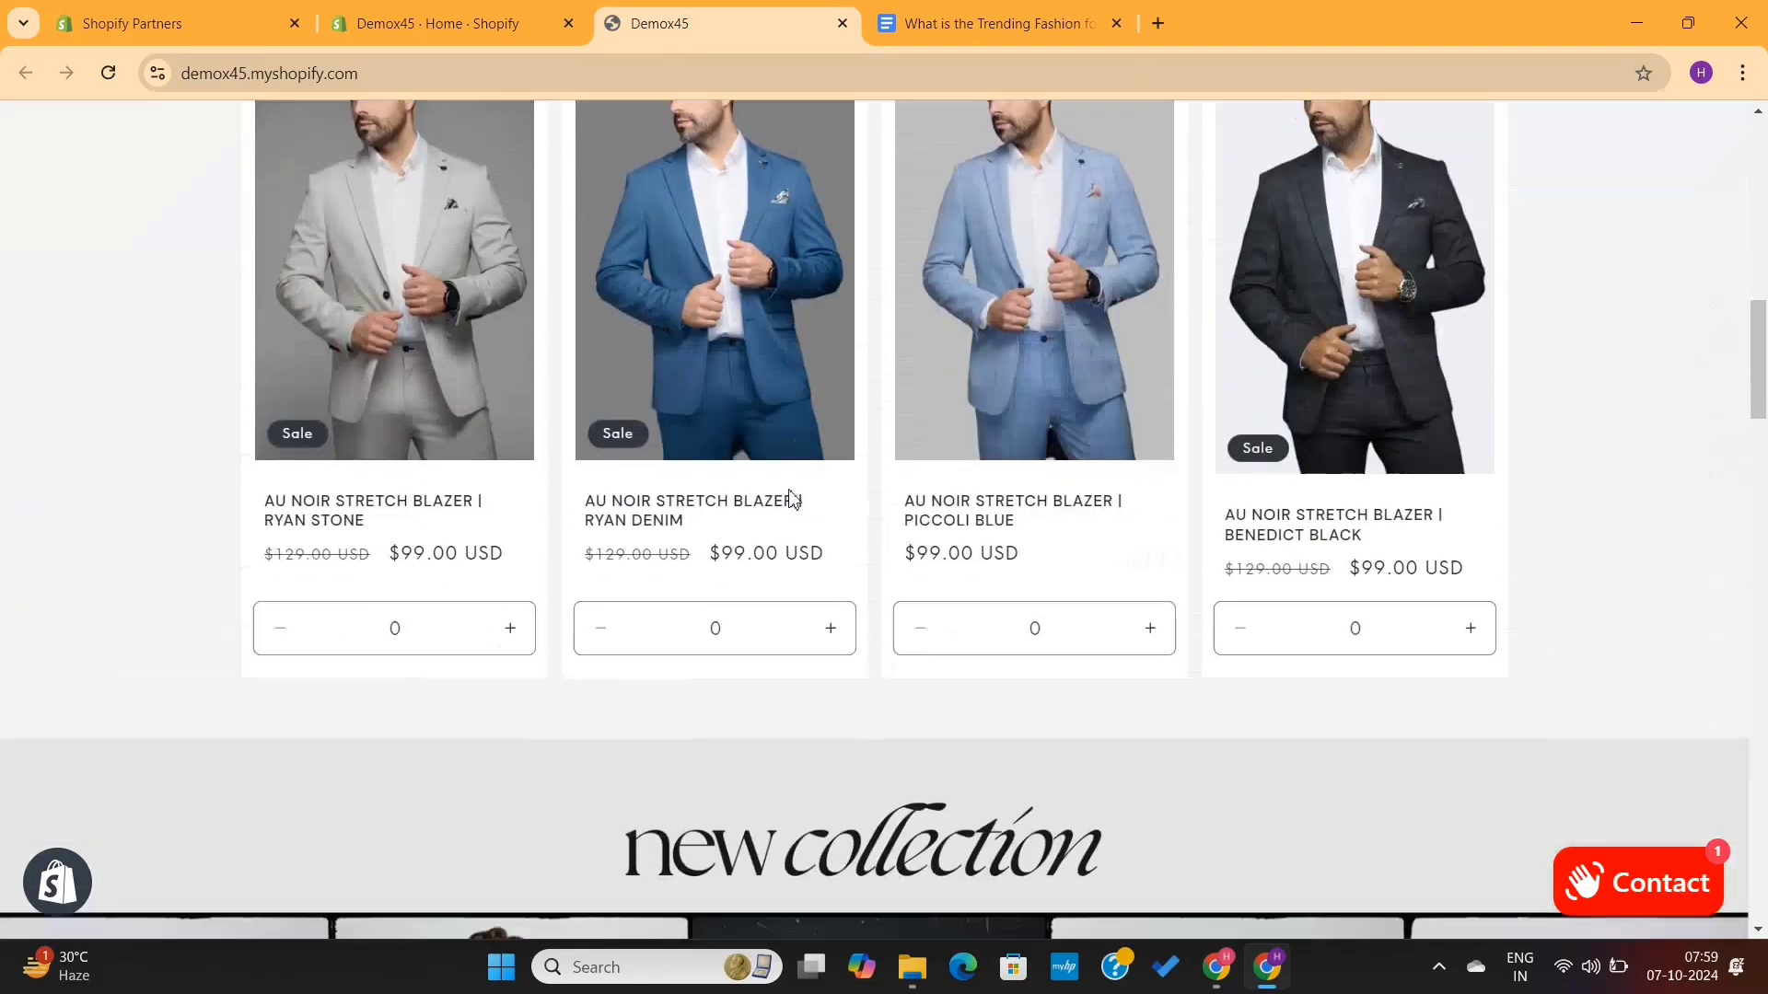
scroll(792, 496, "down", 10)
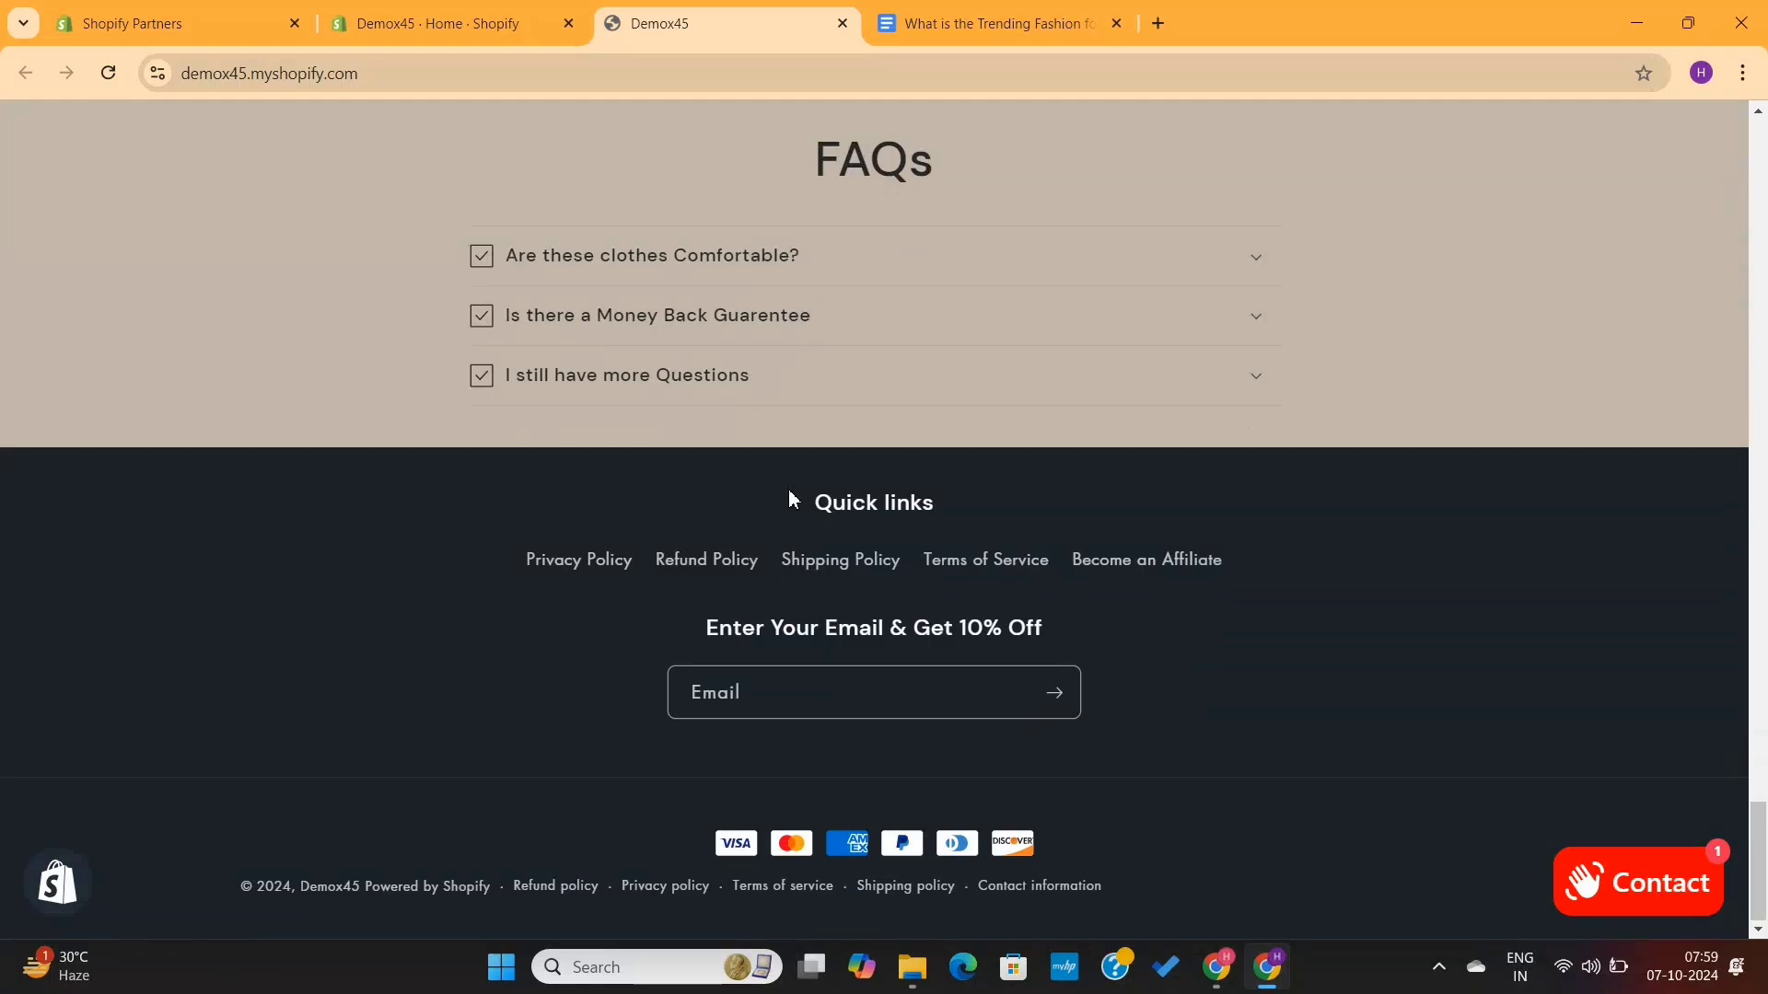
scroll(790, 498, "up", 20)
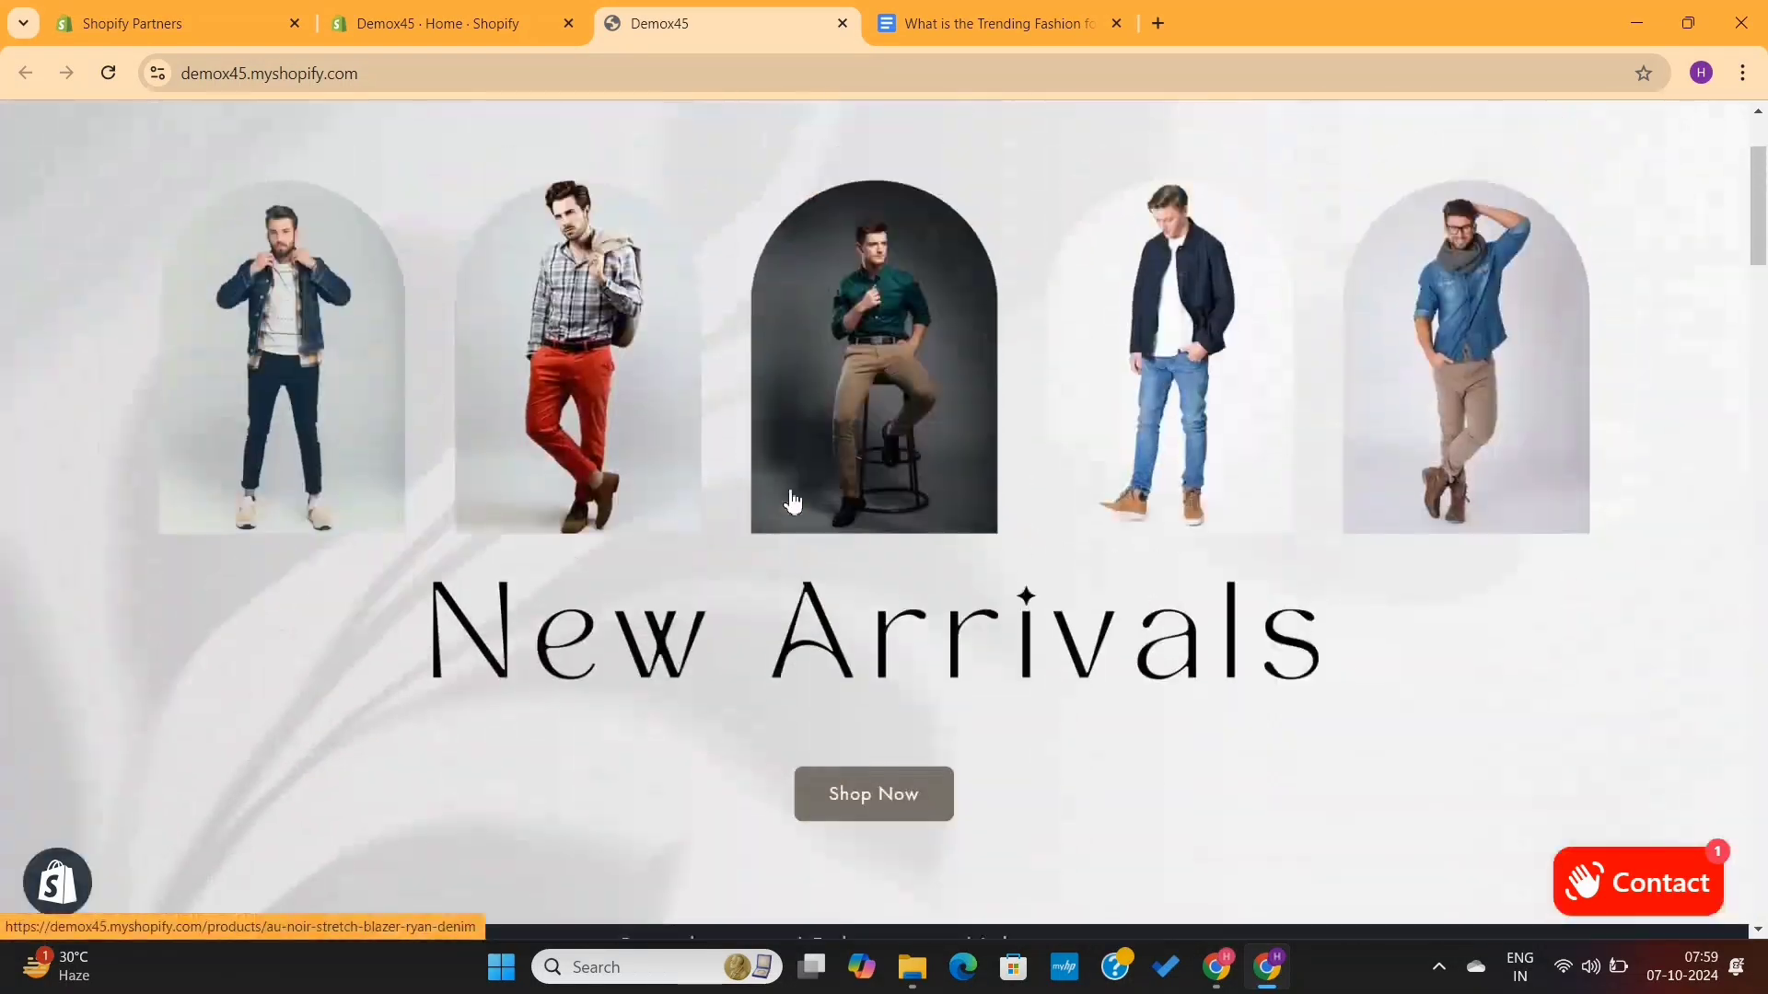
scroll(792, 501, "up", 2)
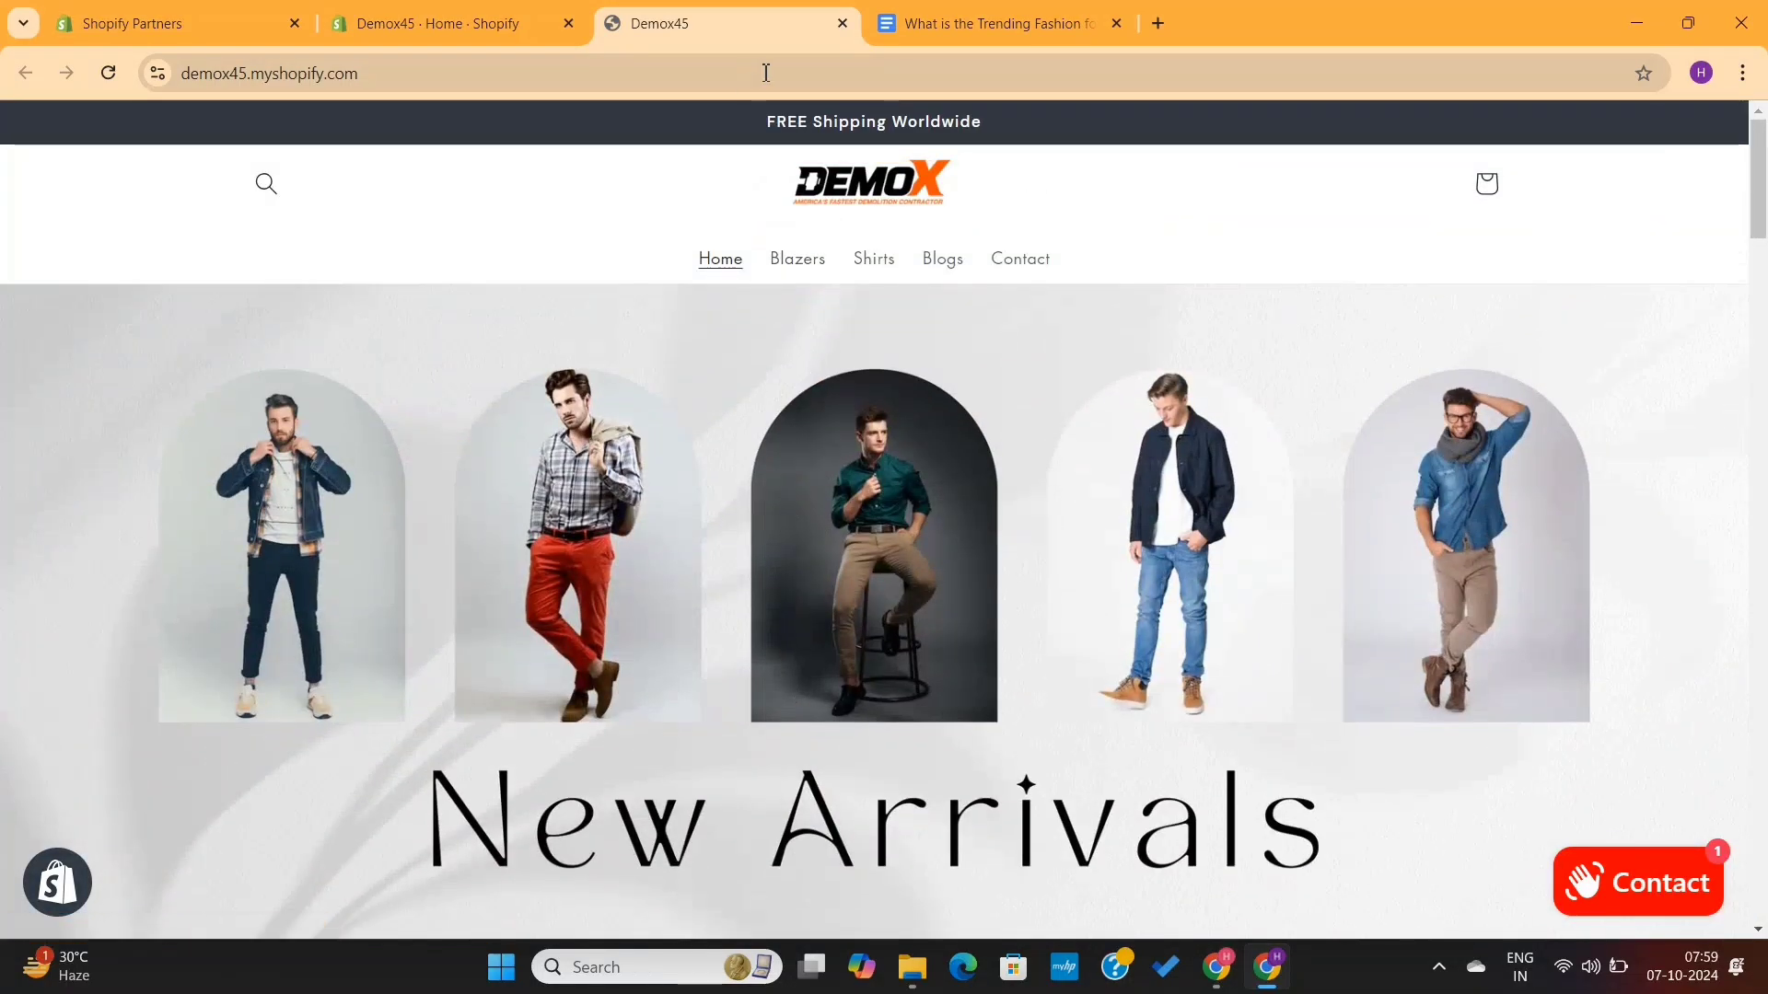
- Close the storefront tab and start a new blog post from the Online Store's Blog posts section in the Shopify admin
left_click(842, 23)
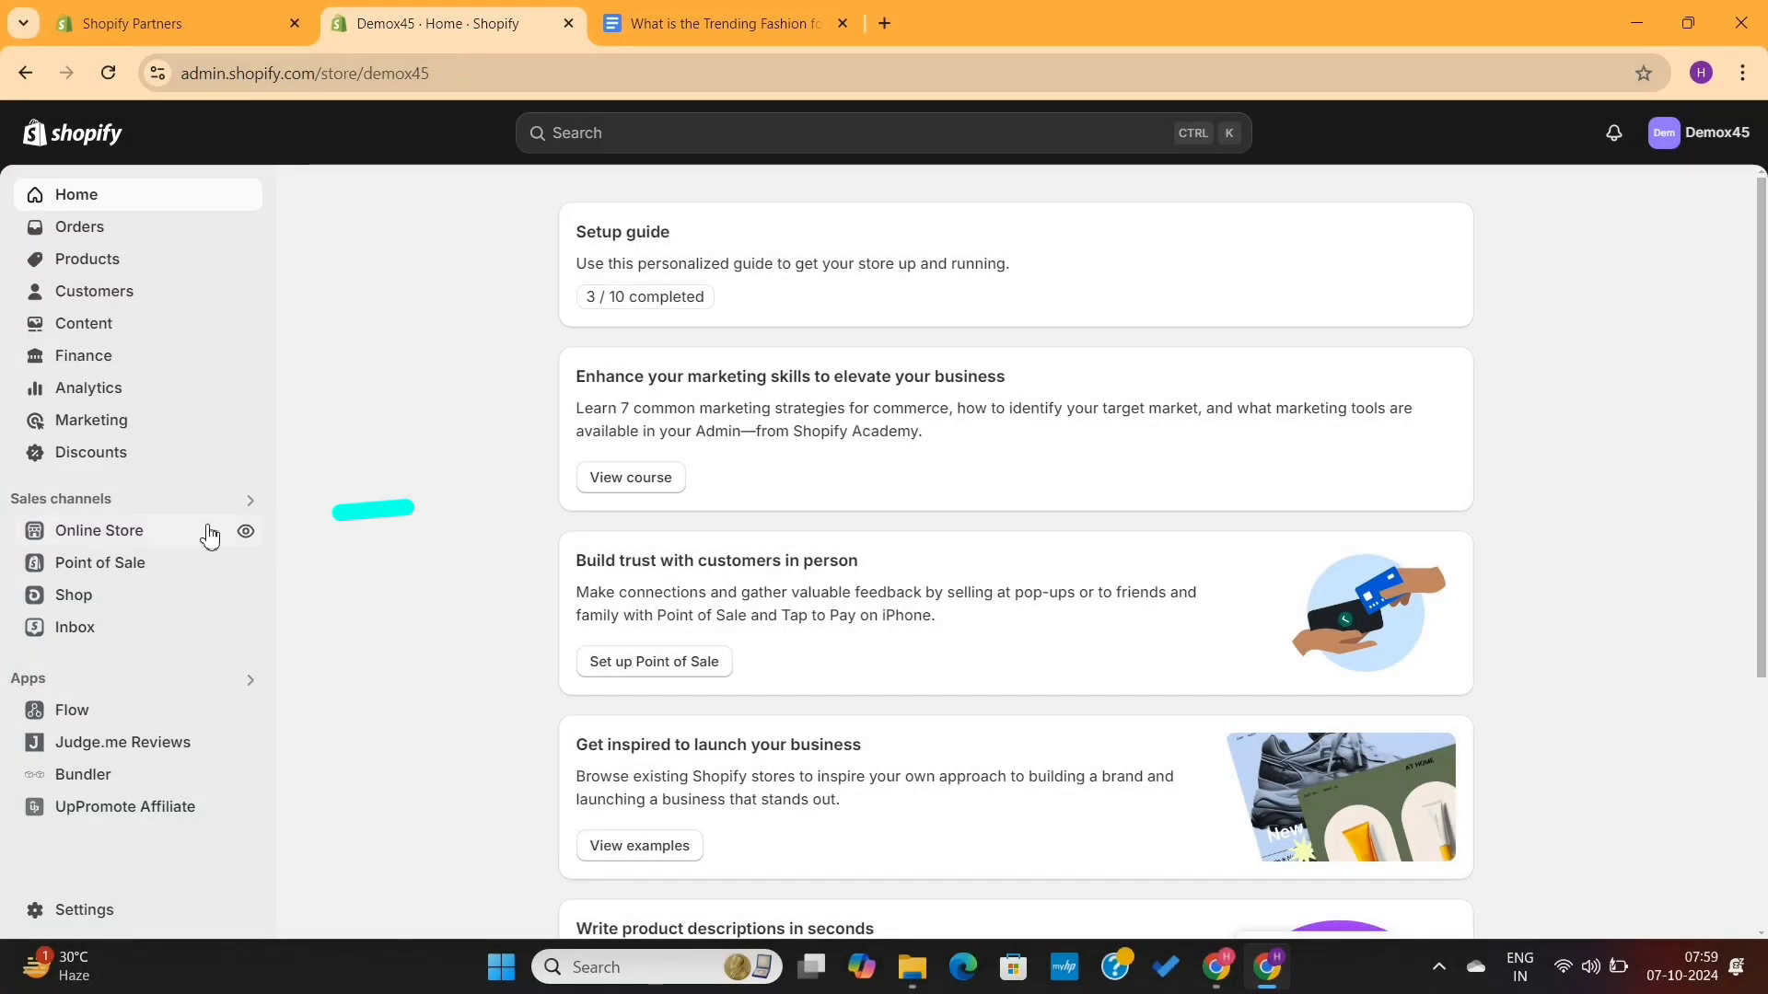
left_click(160, 543)
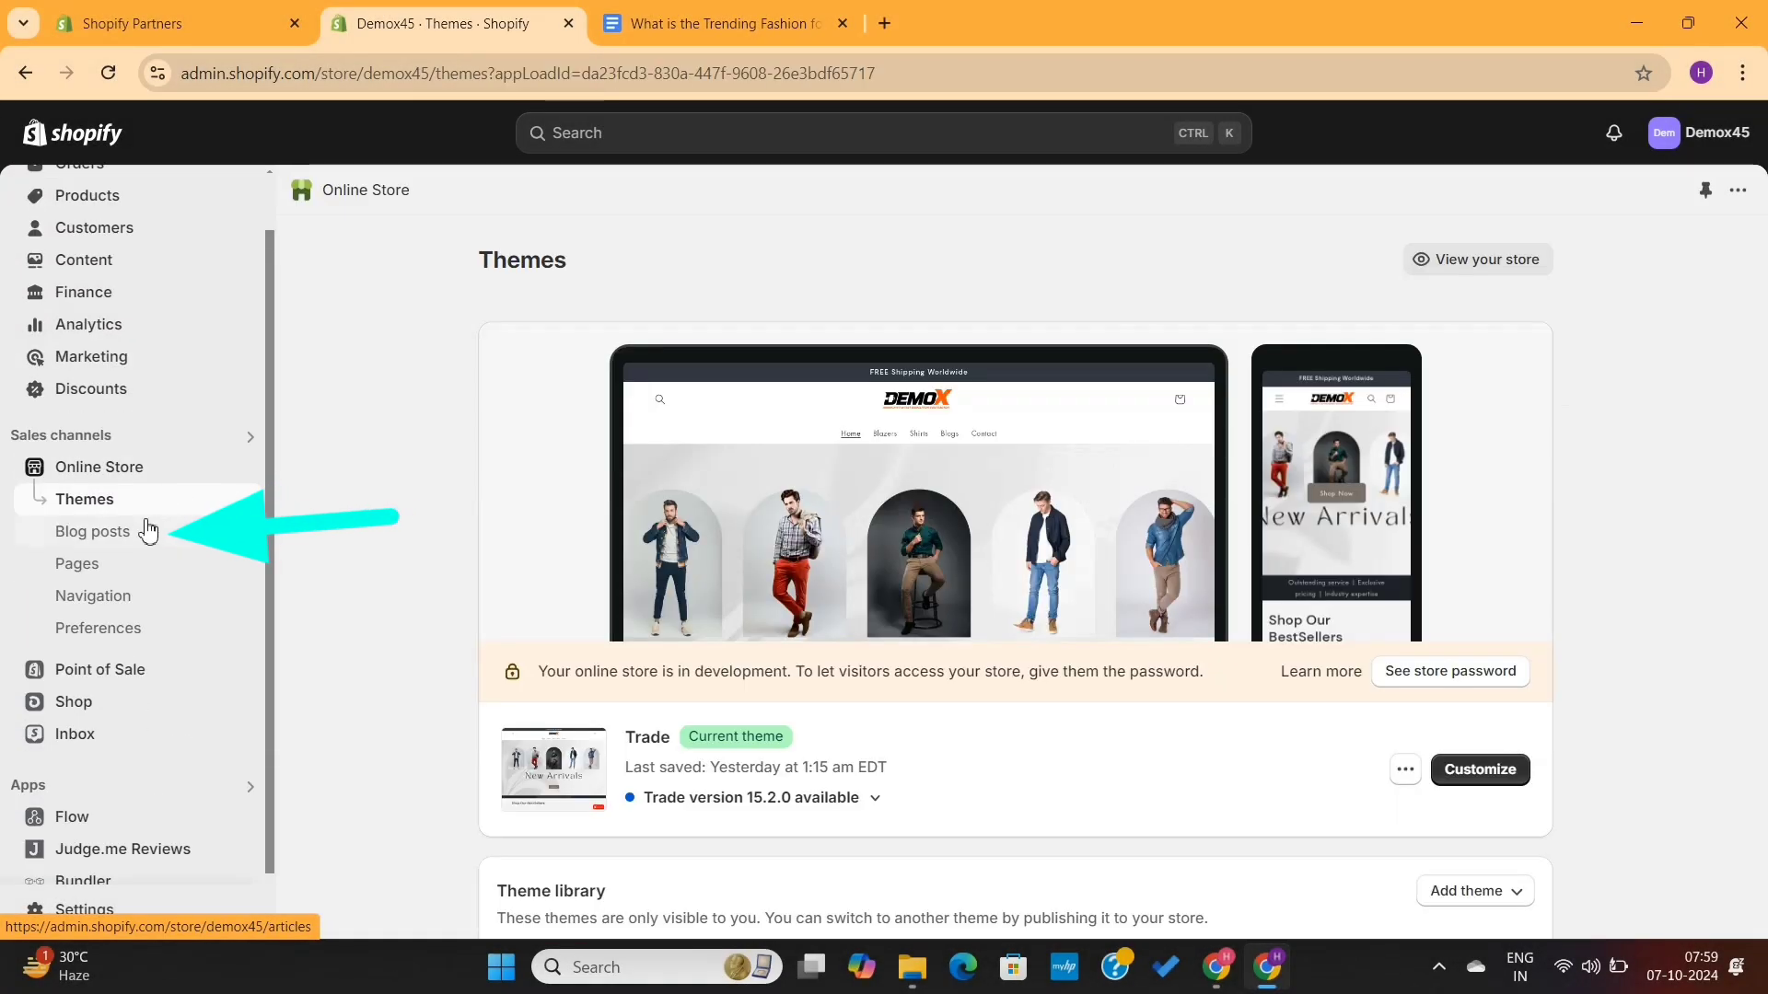
left_click(145, 538)
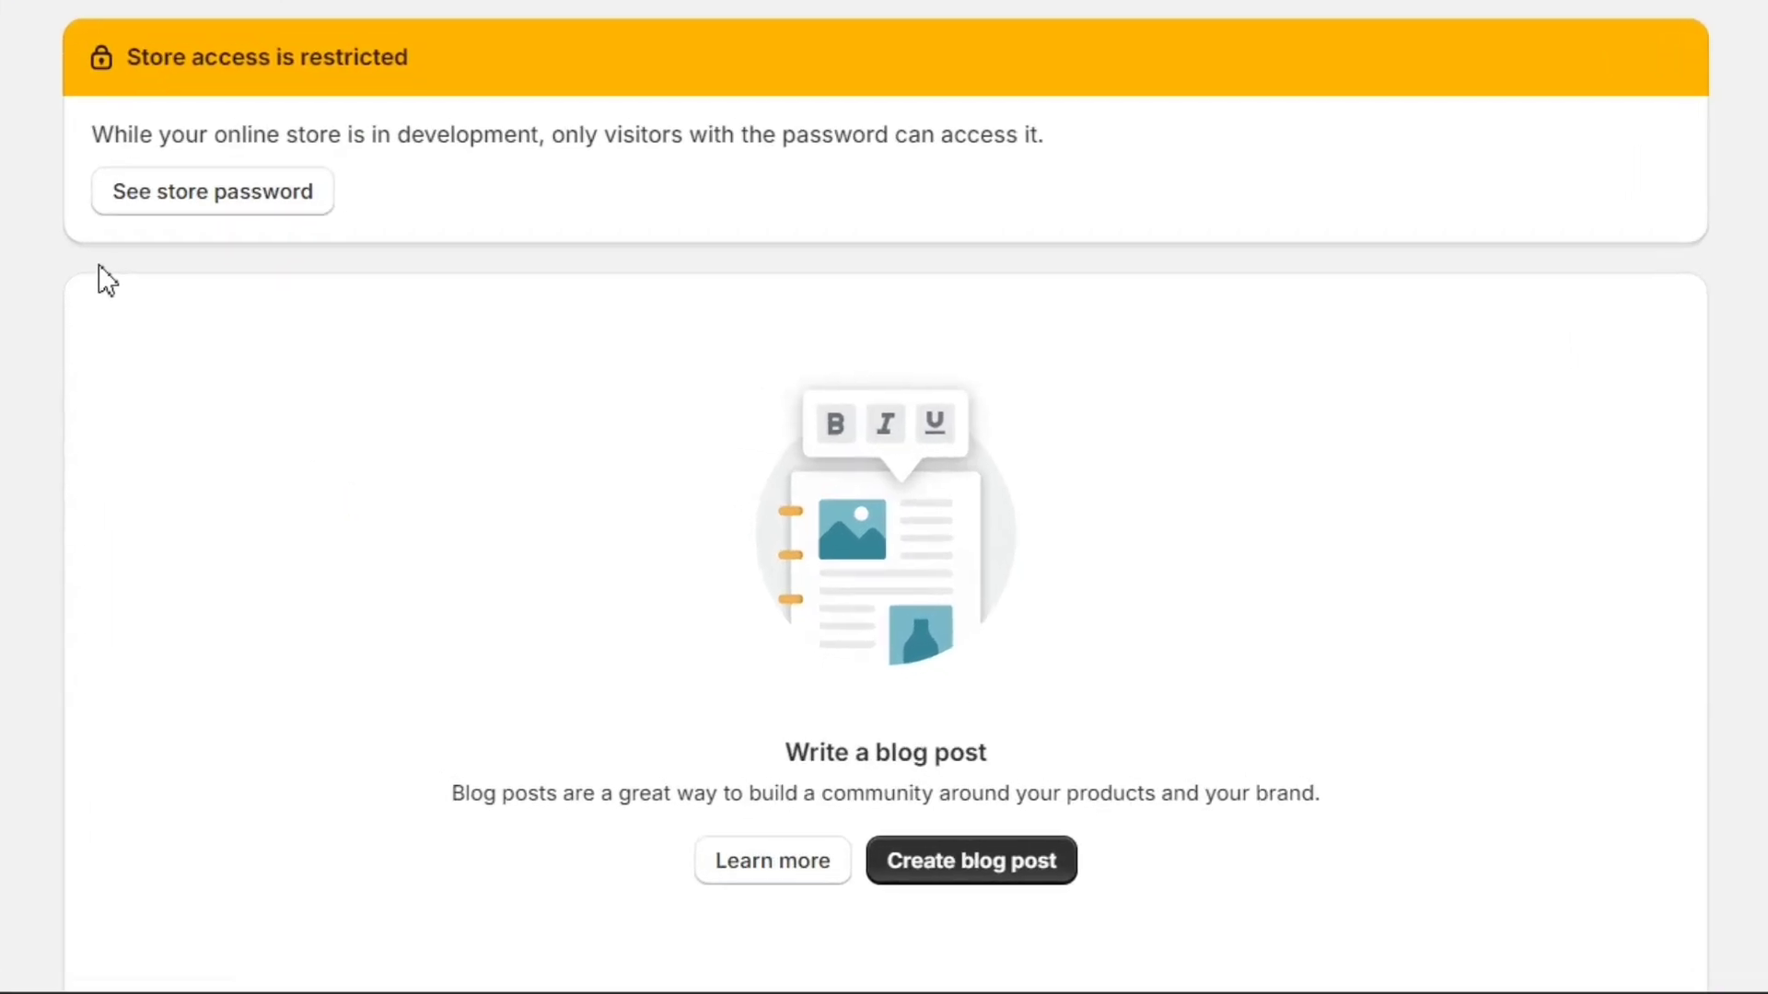
scroll(604, 488, "down", 1)
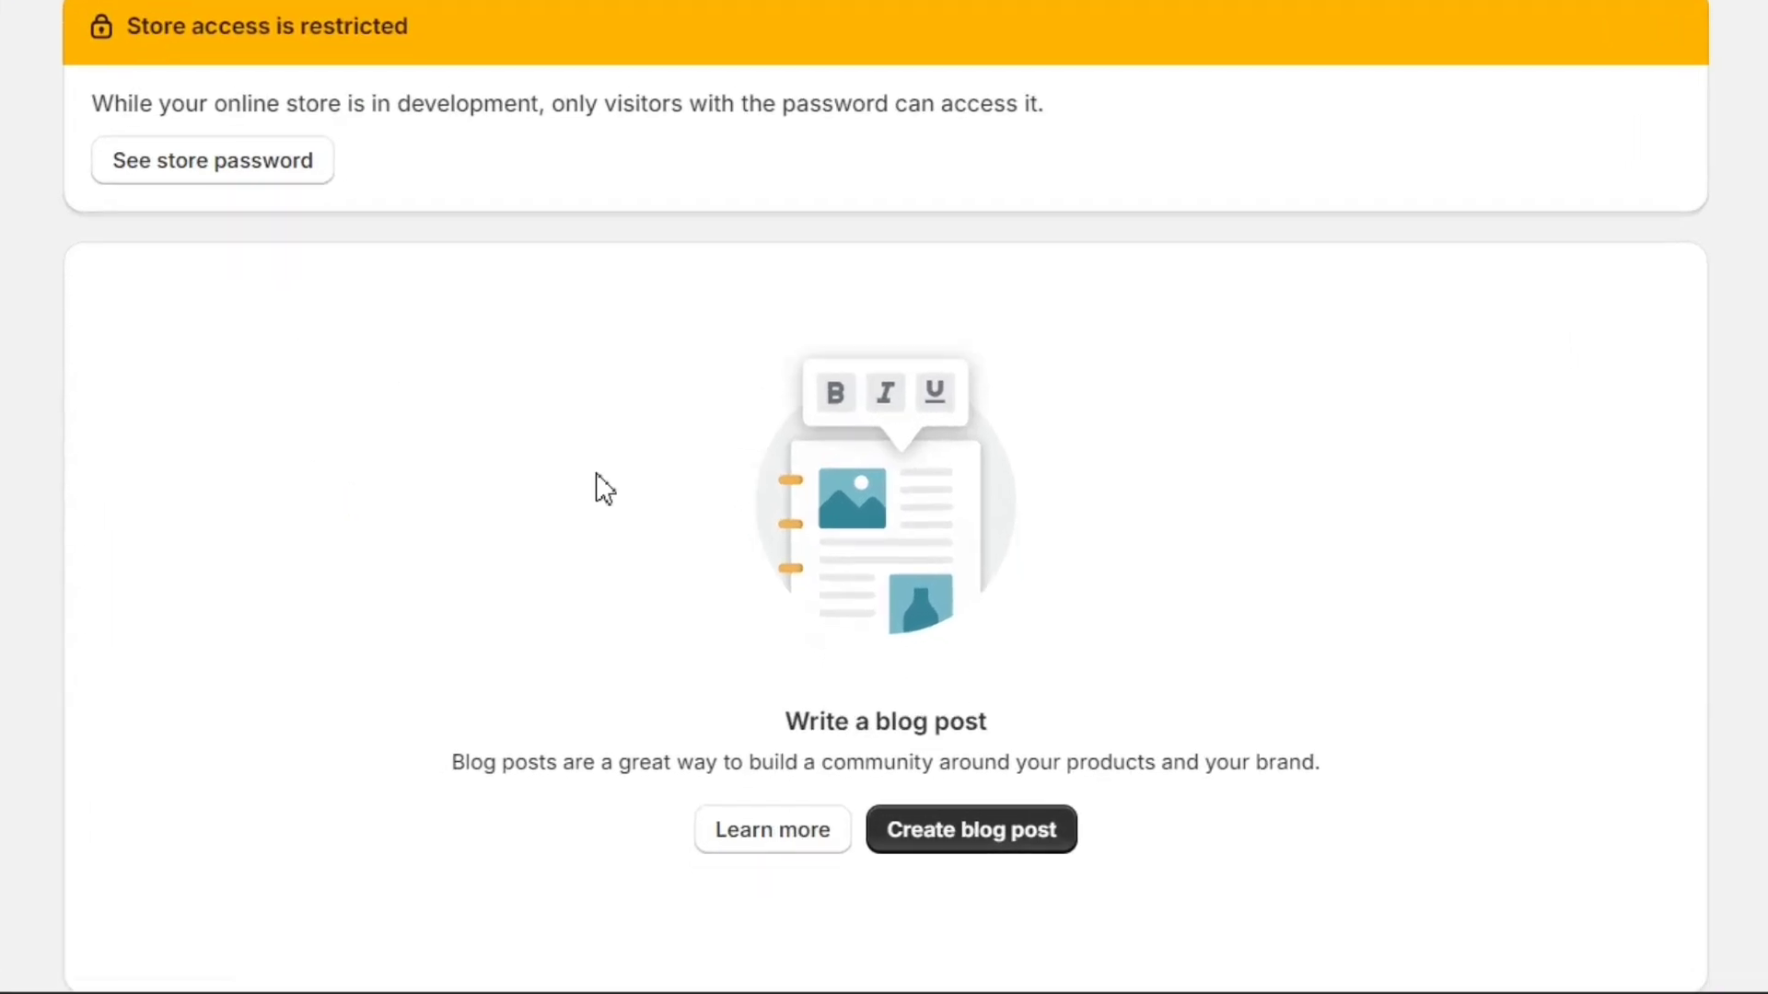
left_click(978, 834)
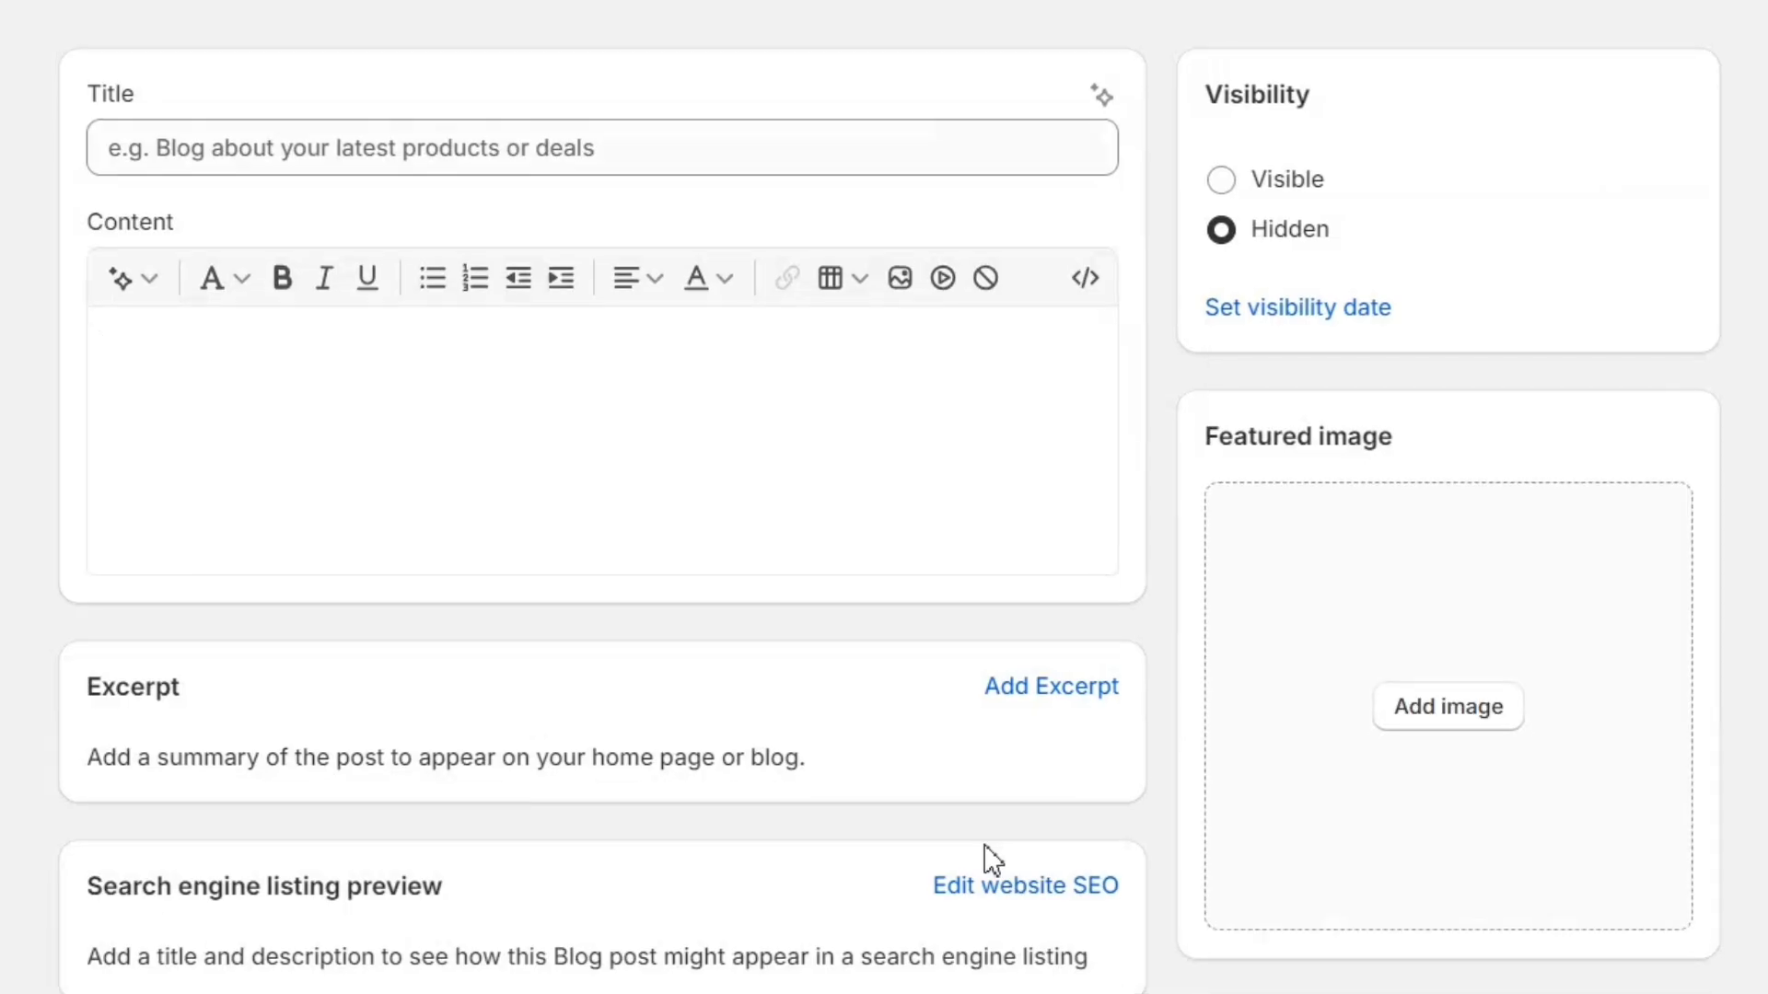
scroll(702, 571, "down", 10)
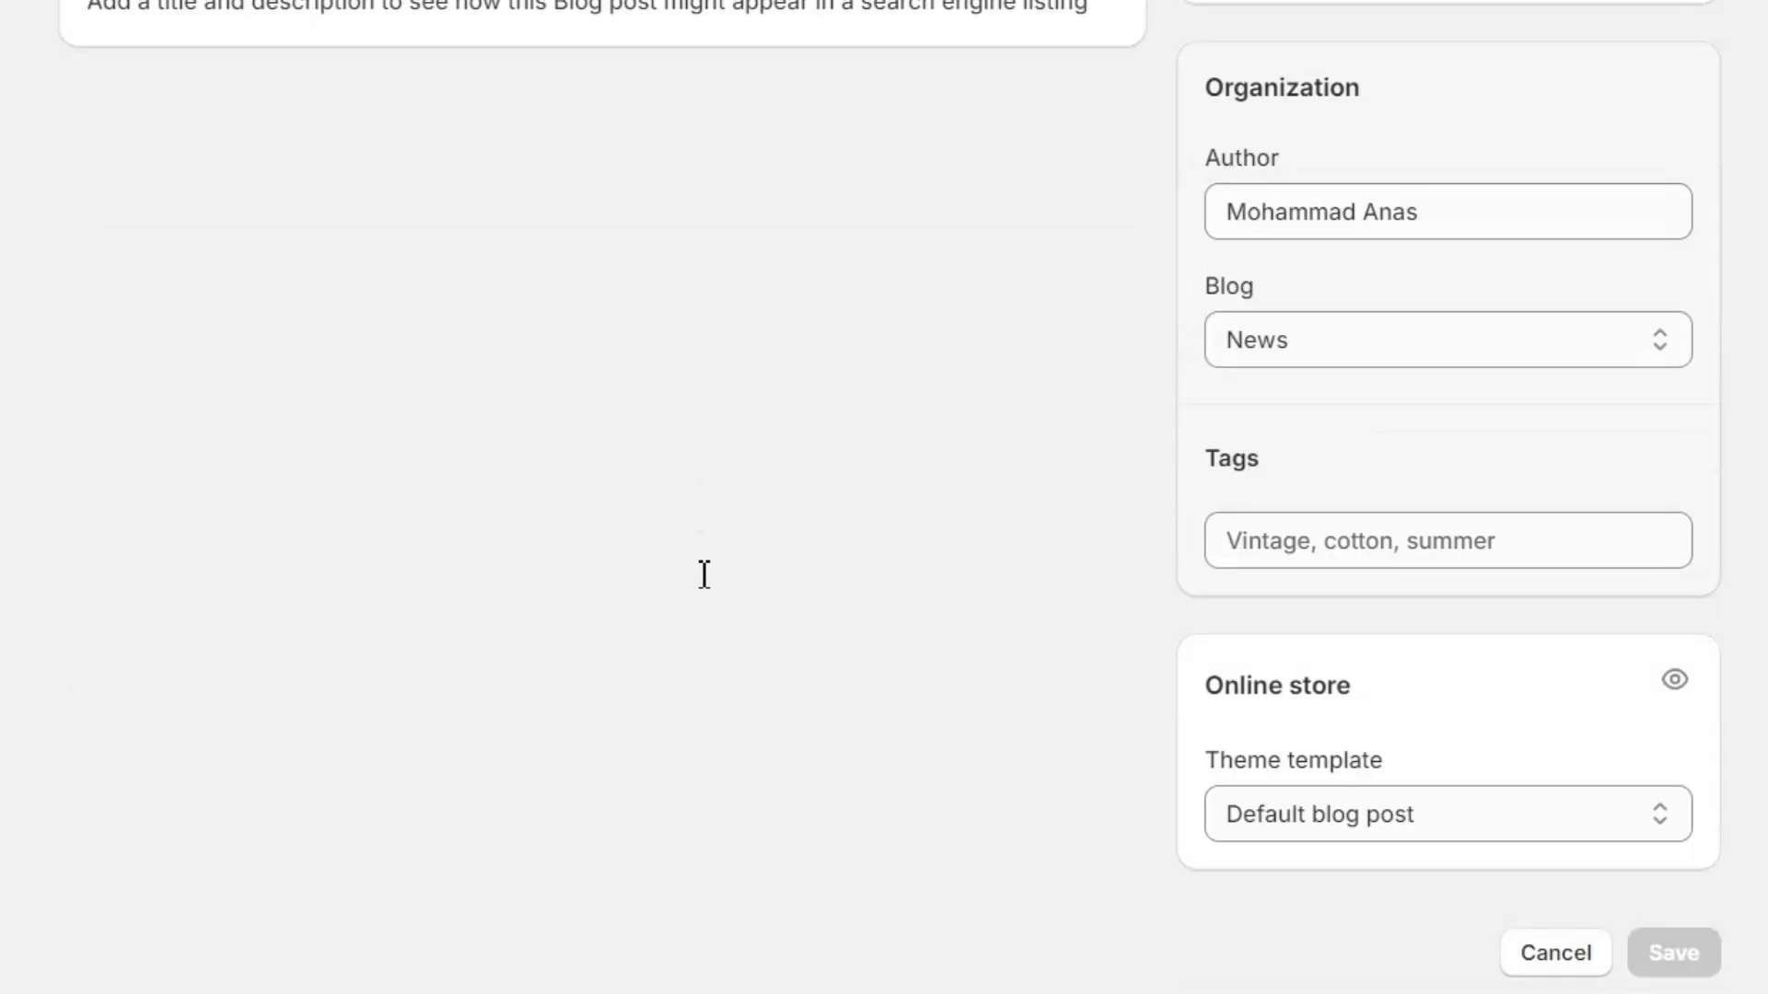
scroll(705, 573, "up", 10)
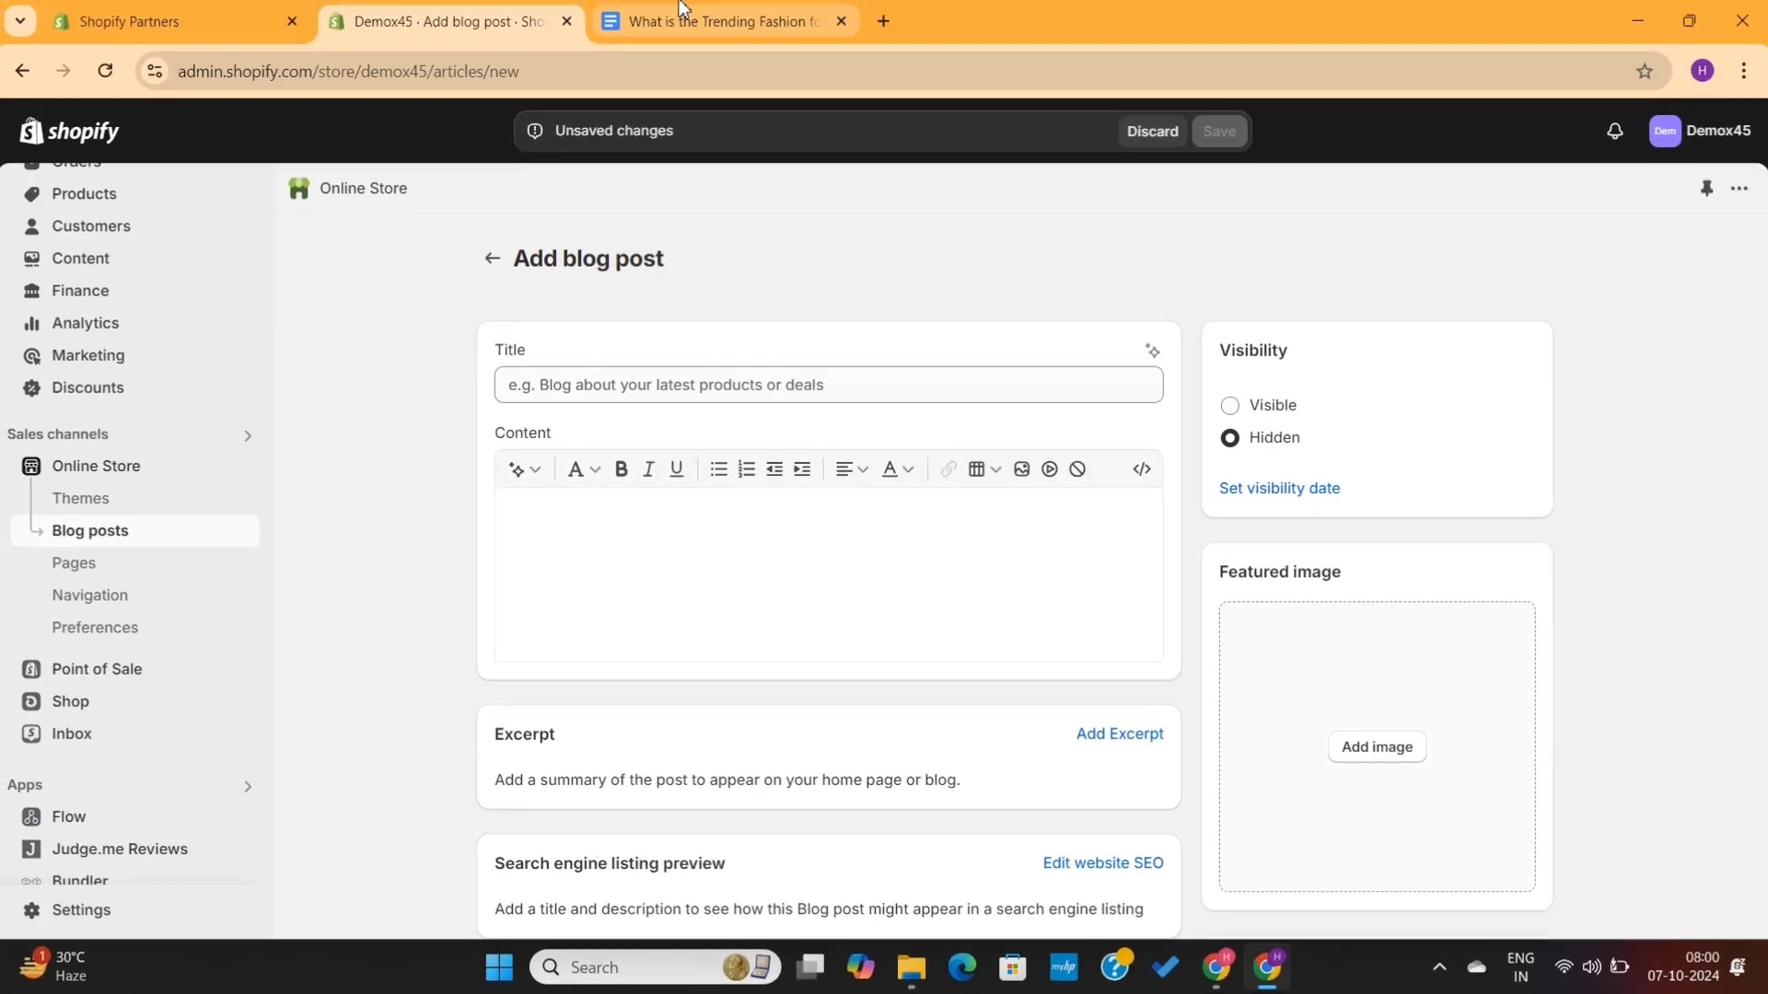
- Copy the article's title from the Google Doc and paste it into the new blog post's Title field
left_click(685, 23)
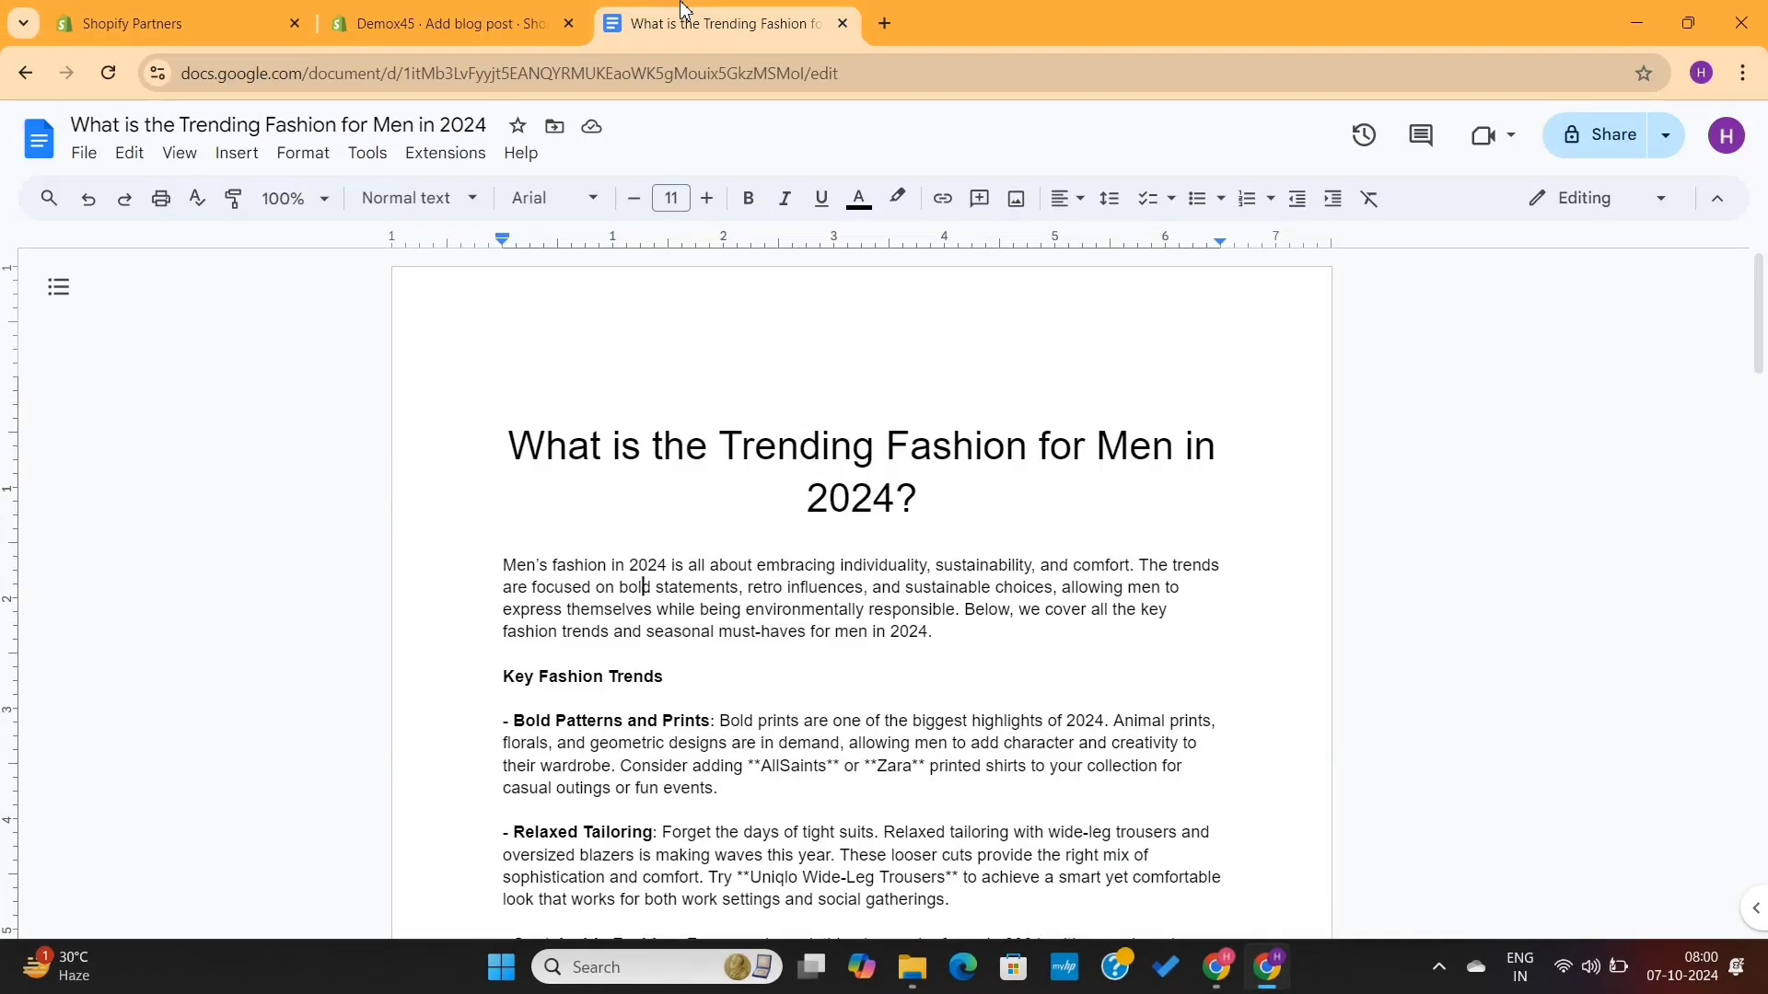
triple_click(849, 474)
key("ctrl+c")
left_click(849, 473)
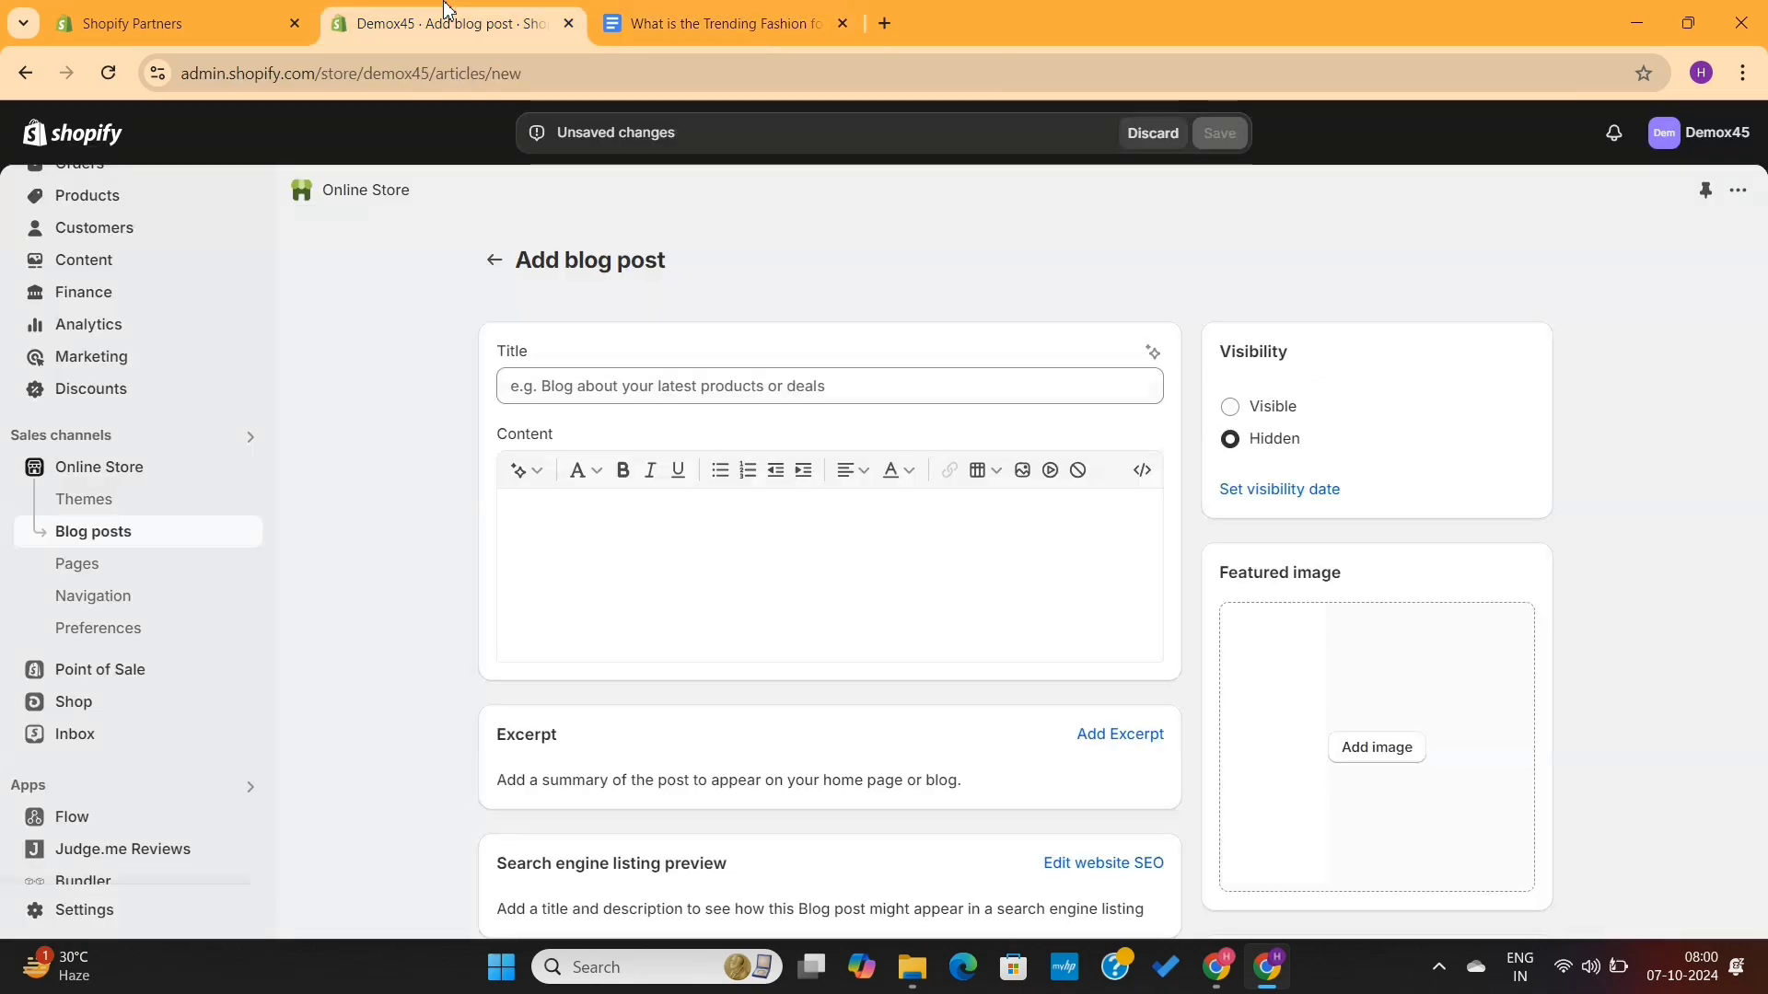
left_click(442, 23)
left_click(572, 393)
key("ctrl+v")
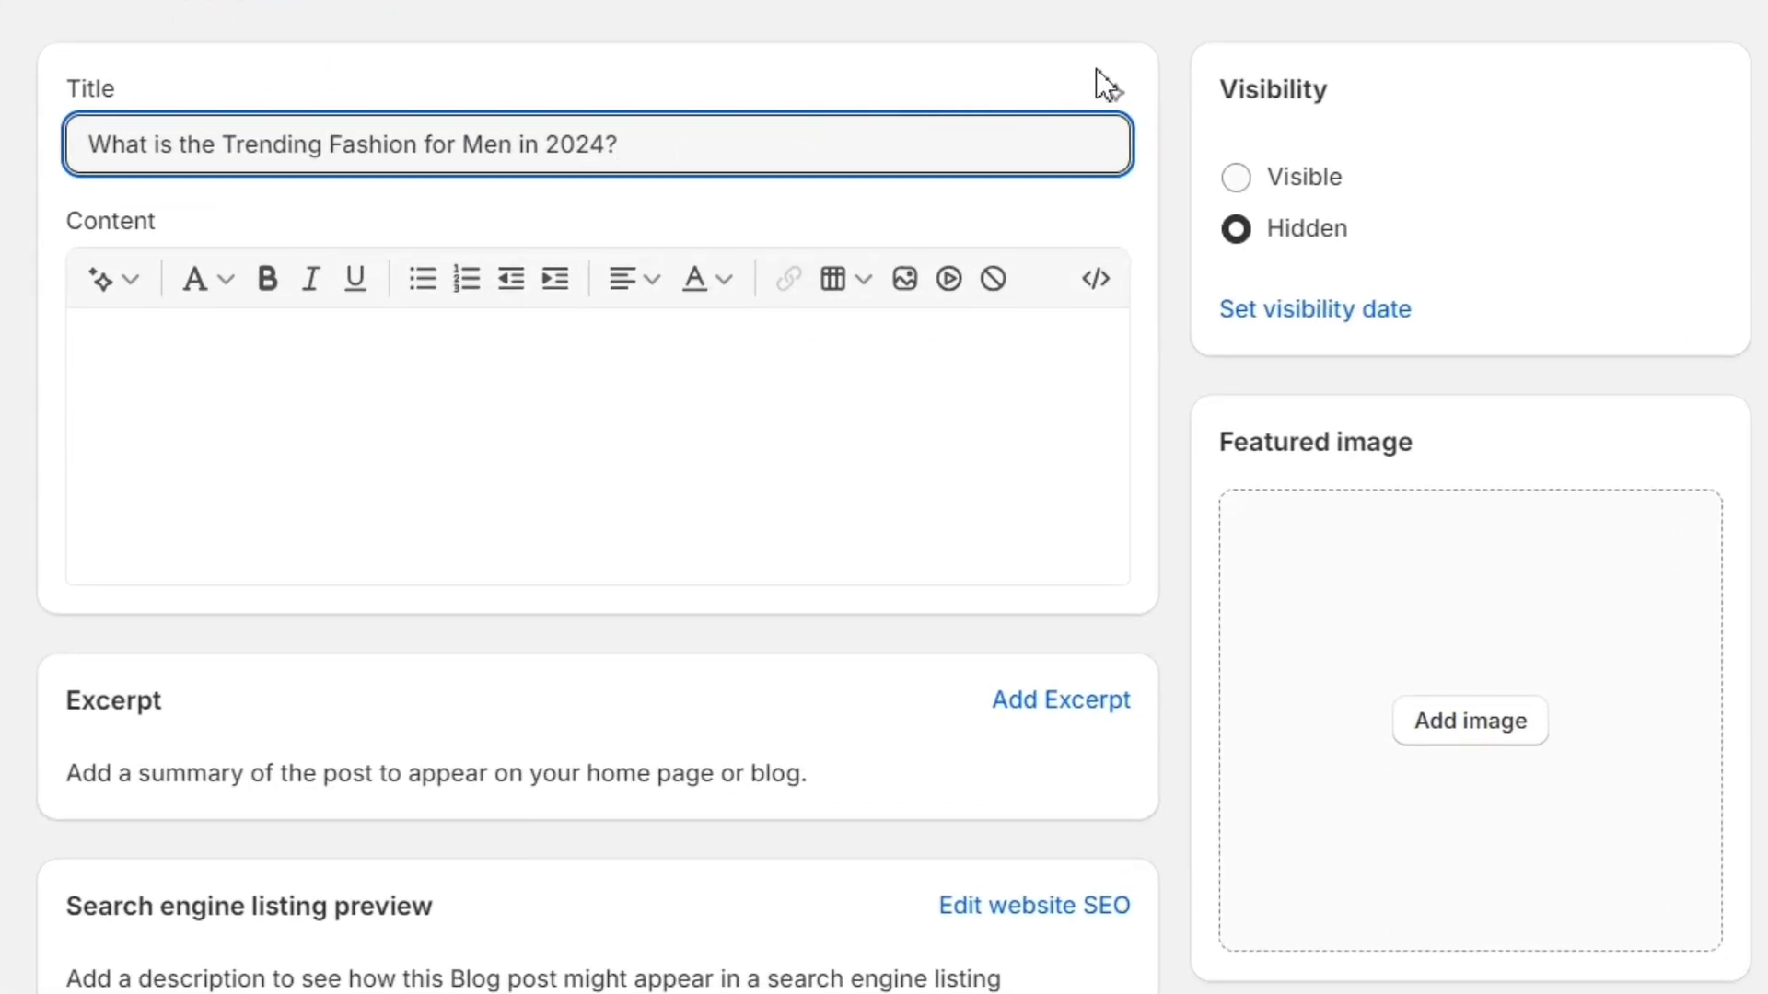
- Try generating blog title suggestions from the pasted title with the AI title generator, generating a second set
left_click(1110, 83)
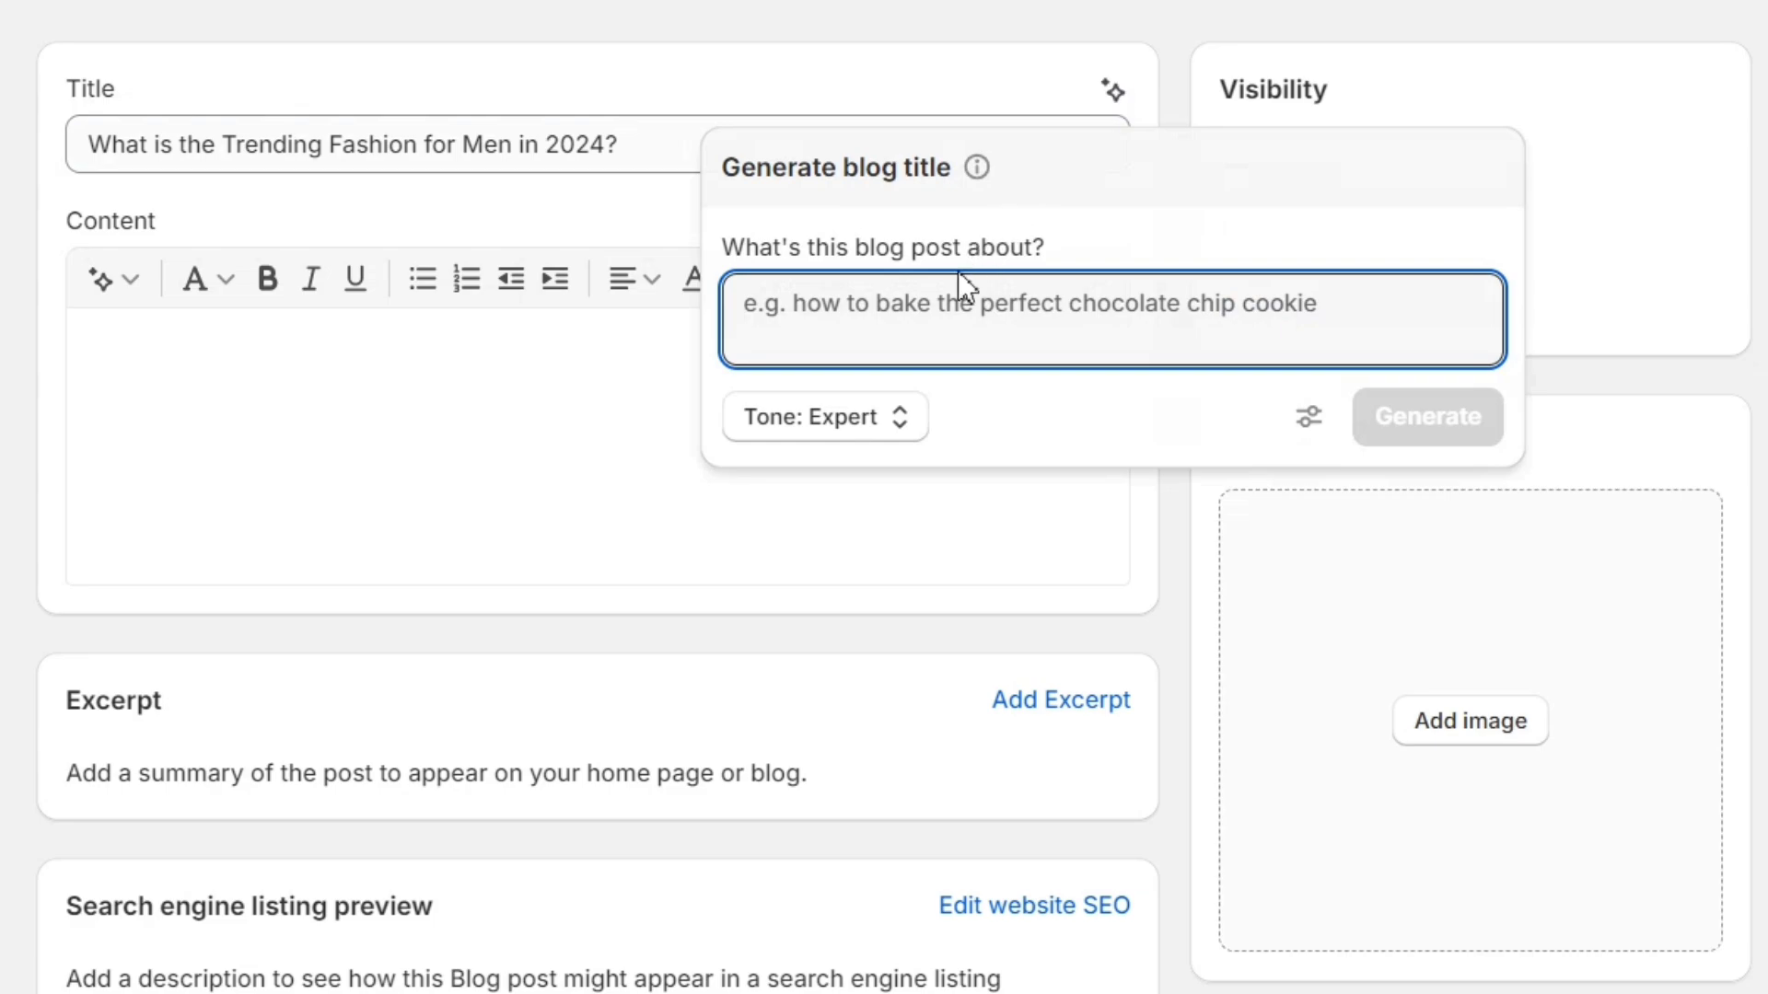
key("ctrl+v")
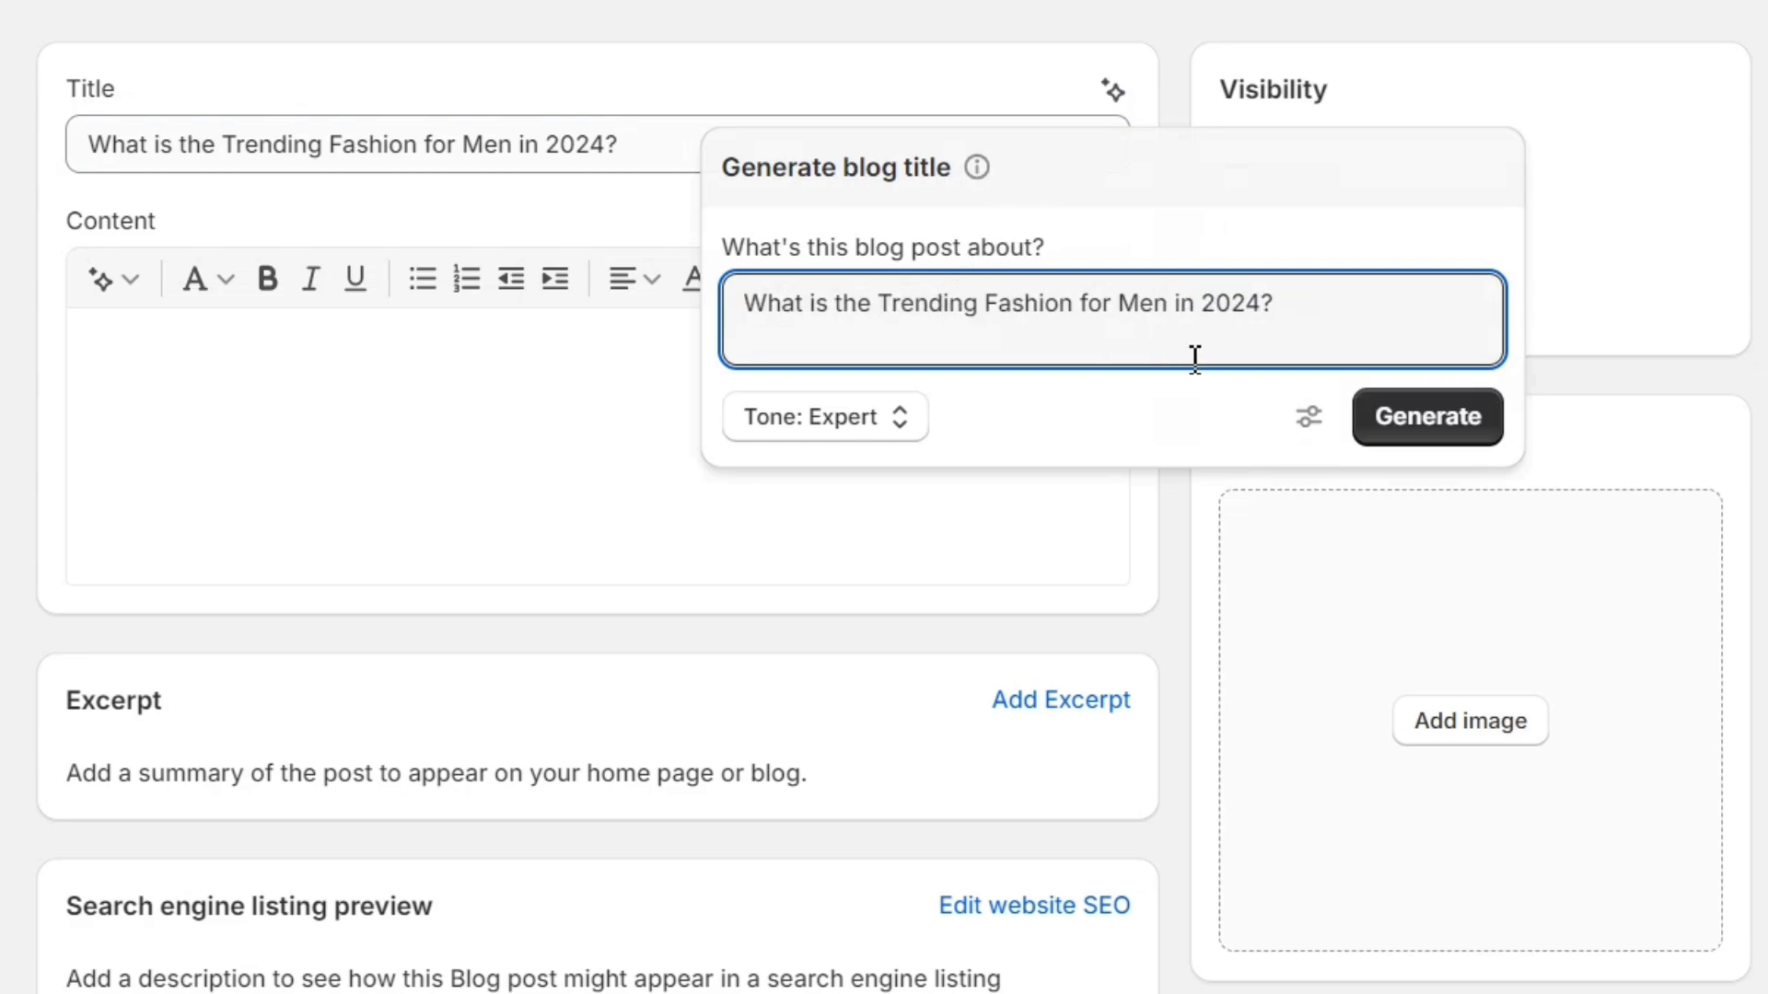
left_click(1413, 425)
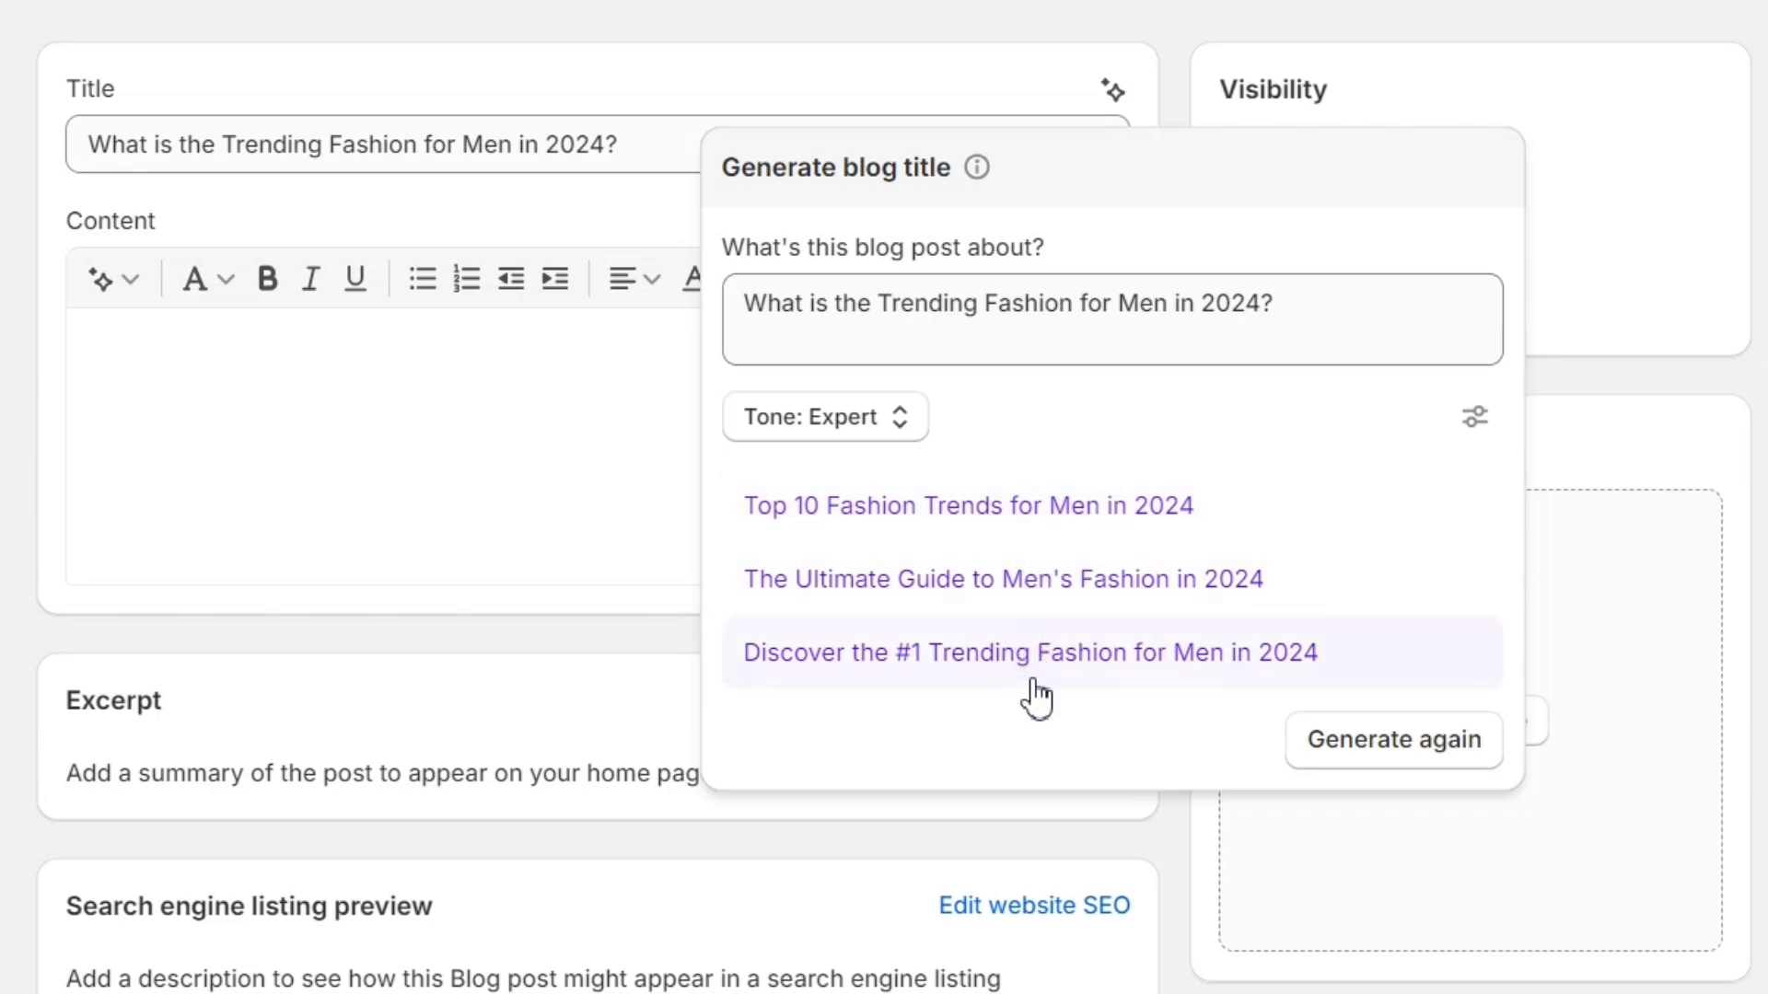
left_click(1382, 725)
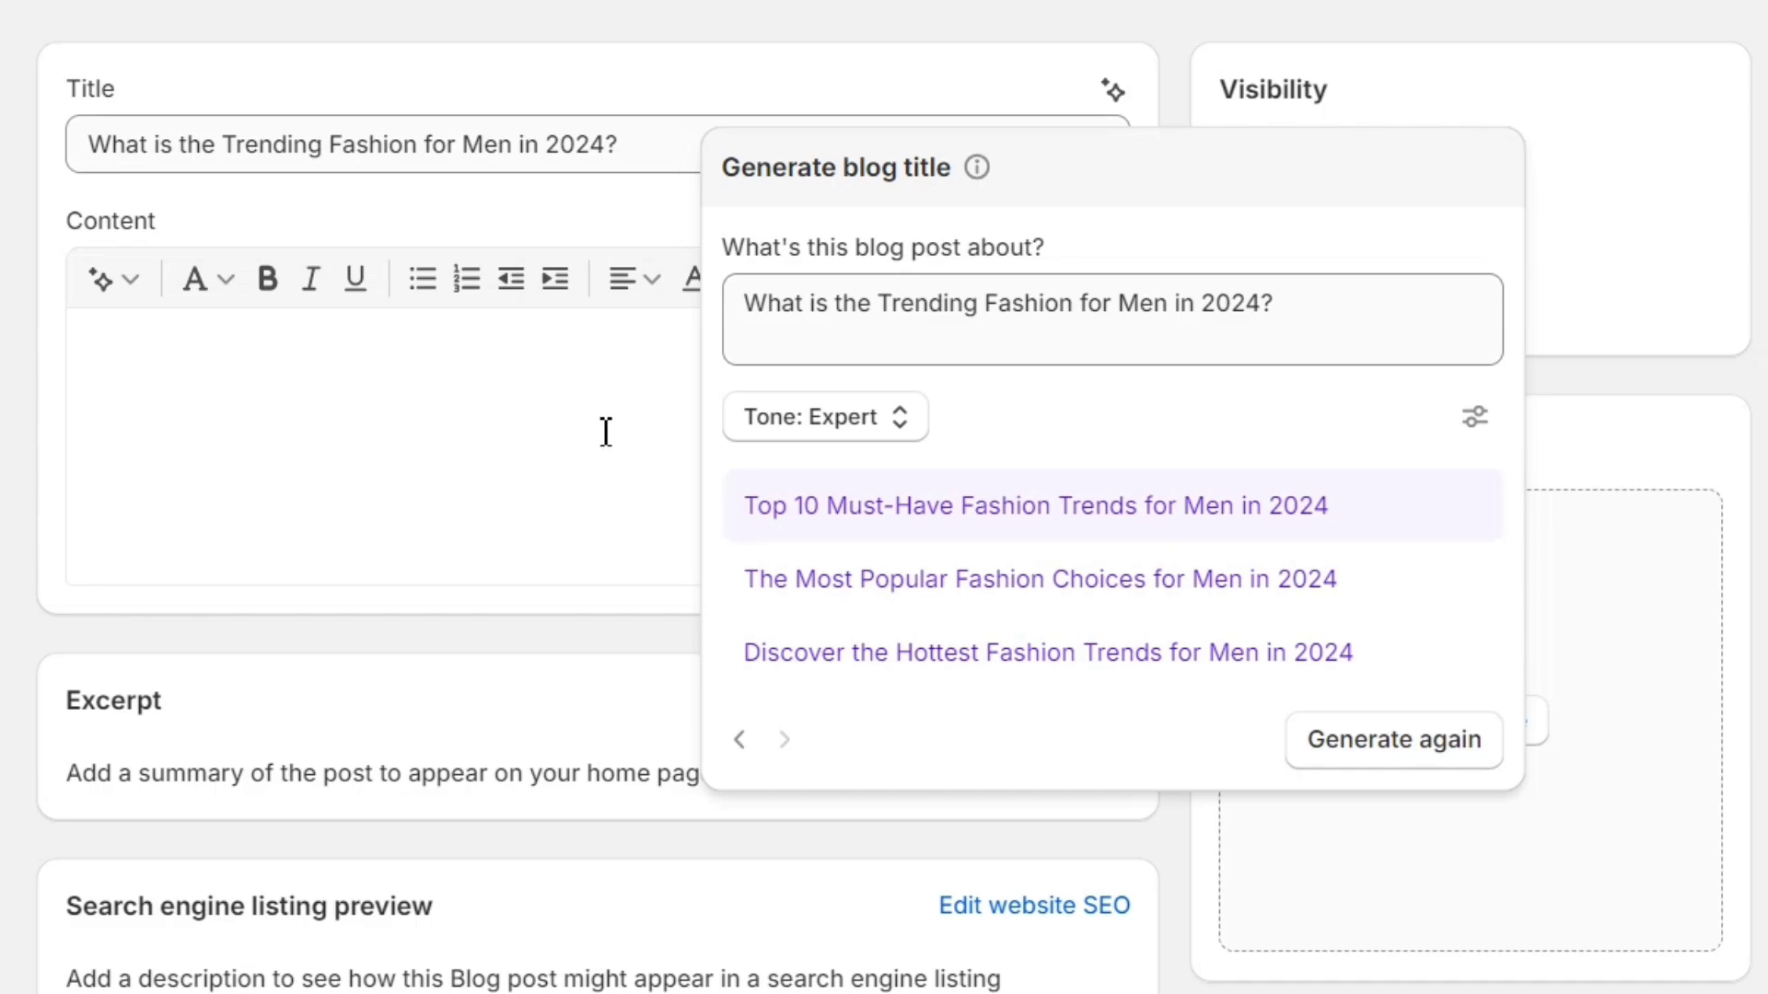
left_click(520, 2)
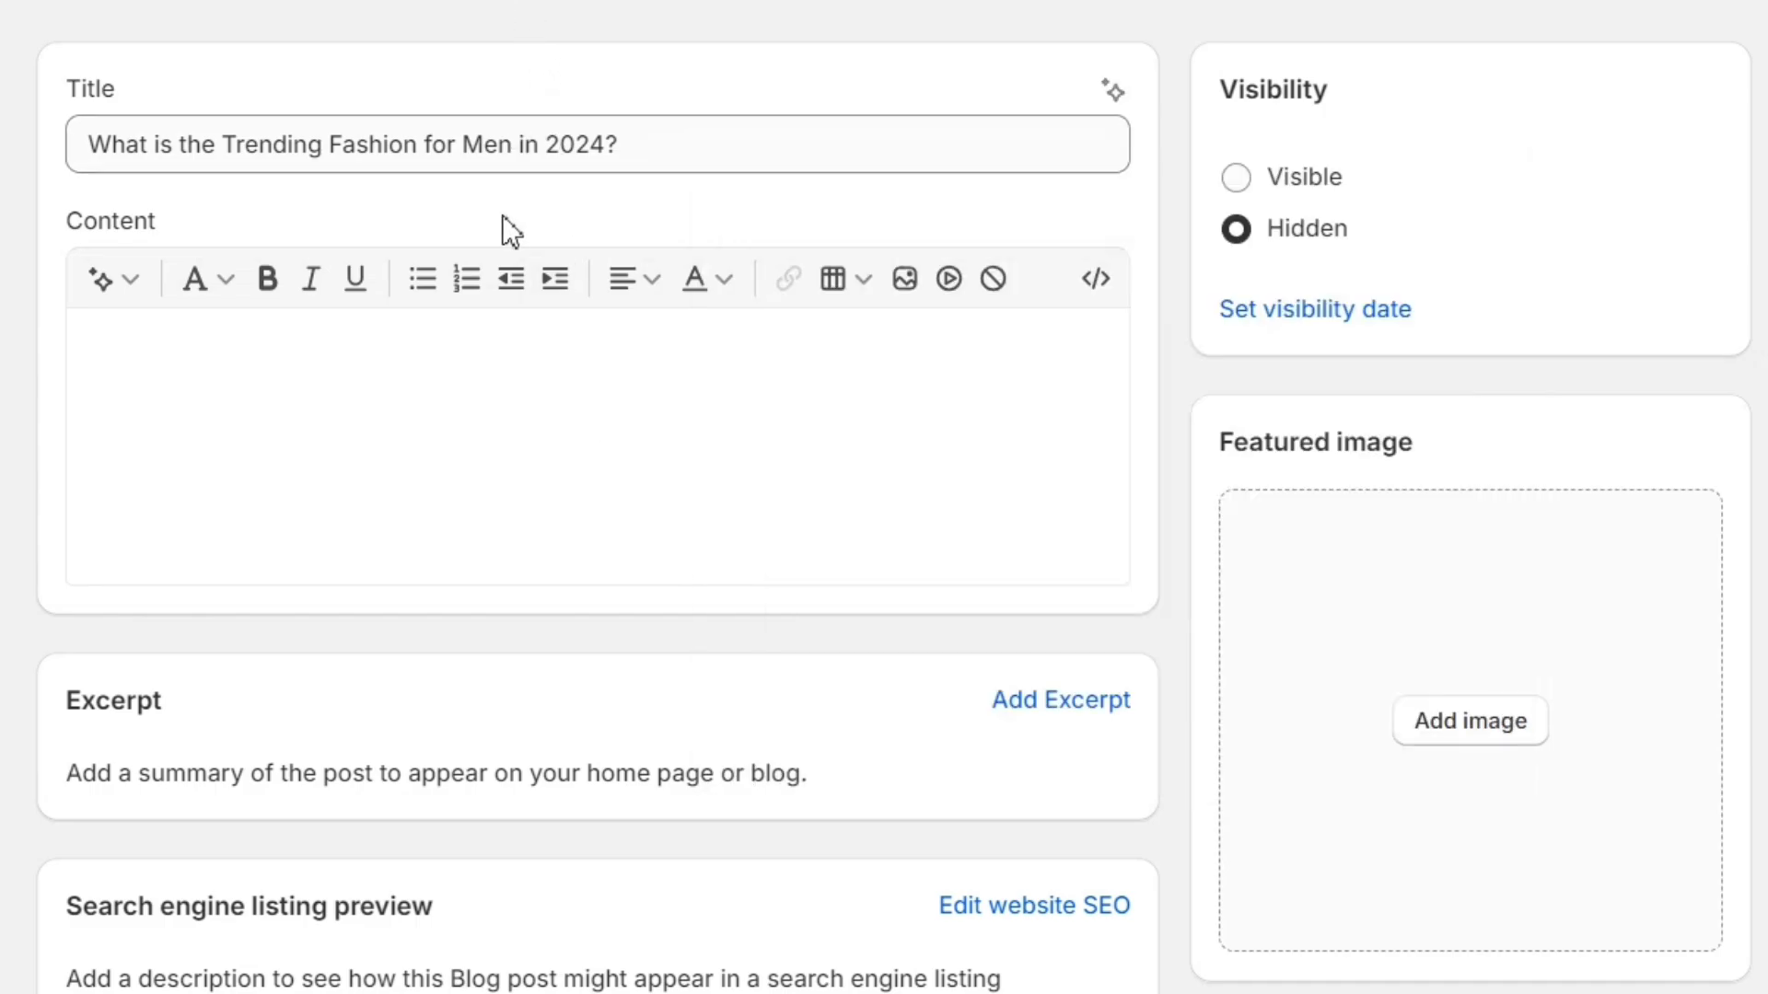
left_click(374, 382)
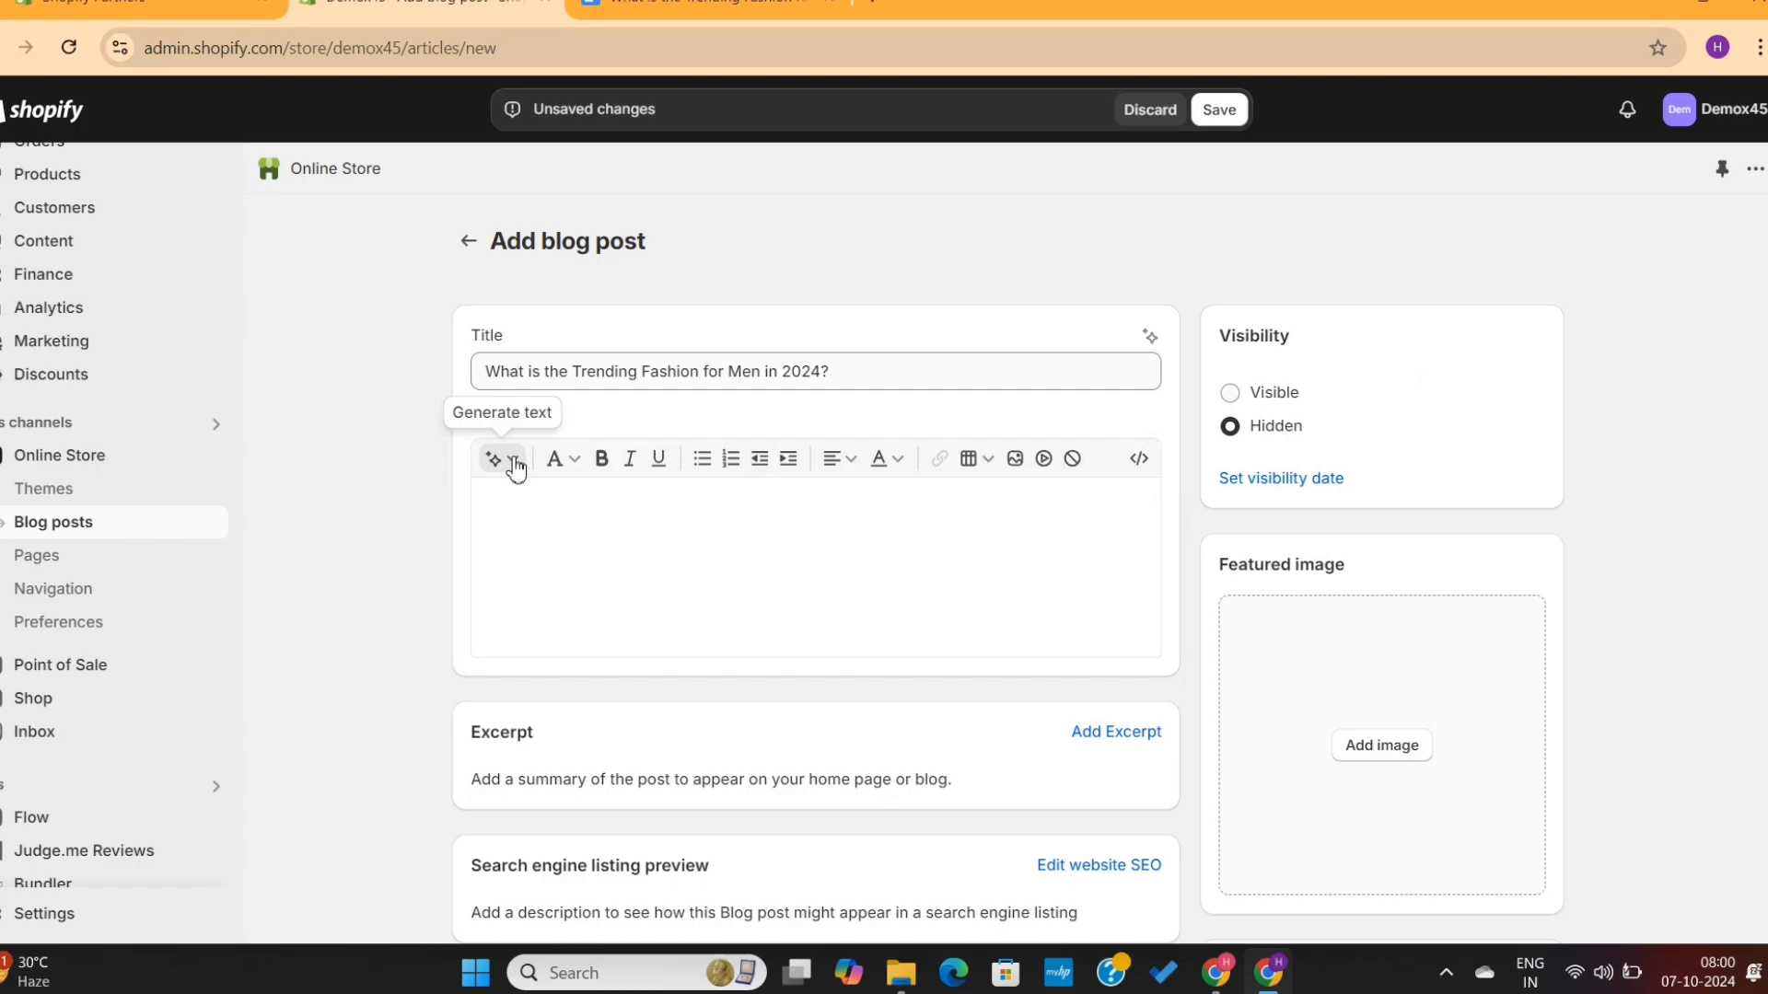
left_click(110, 278)
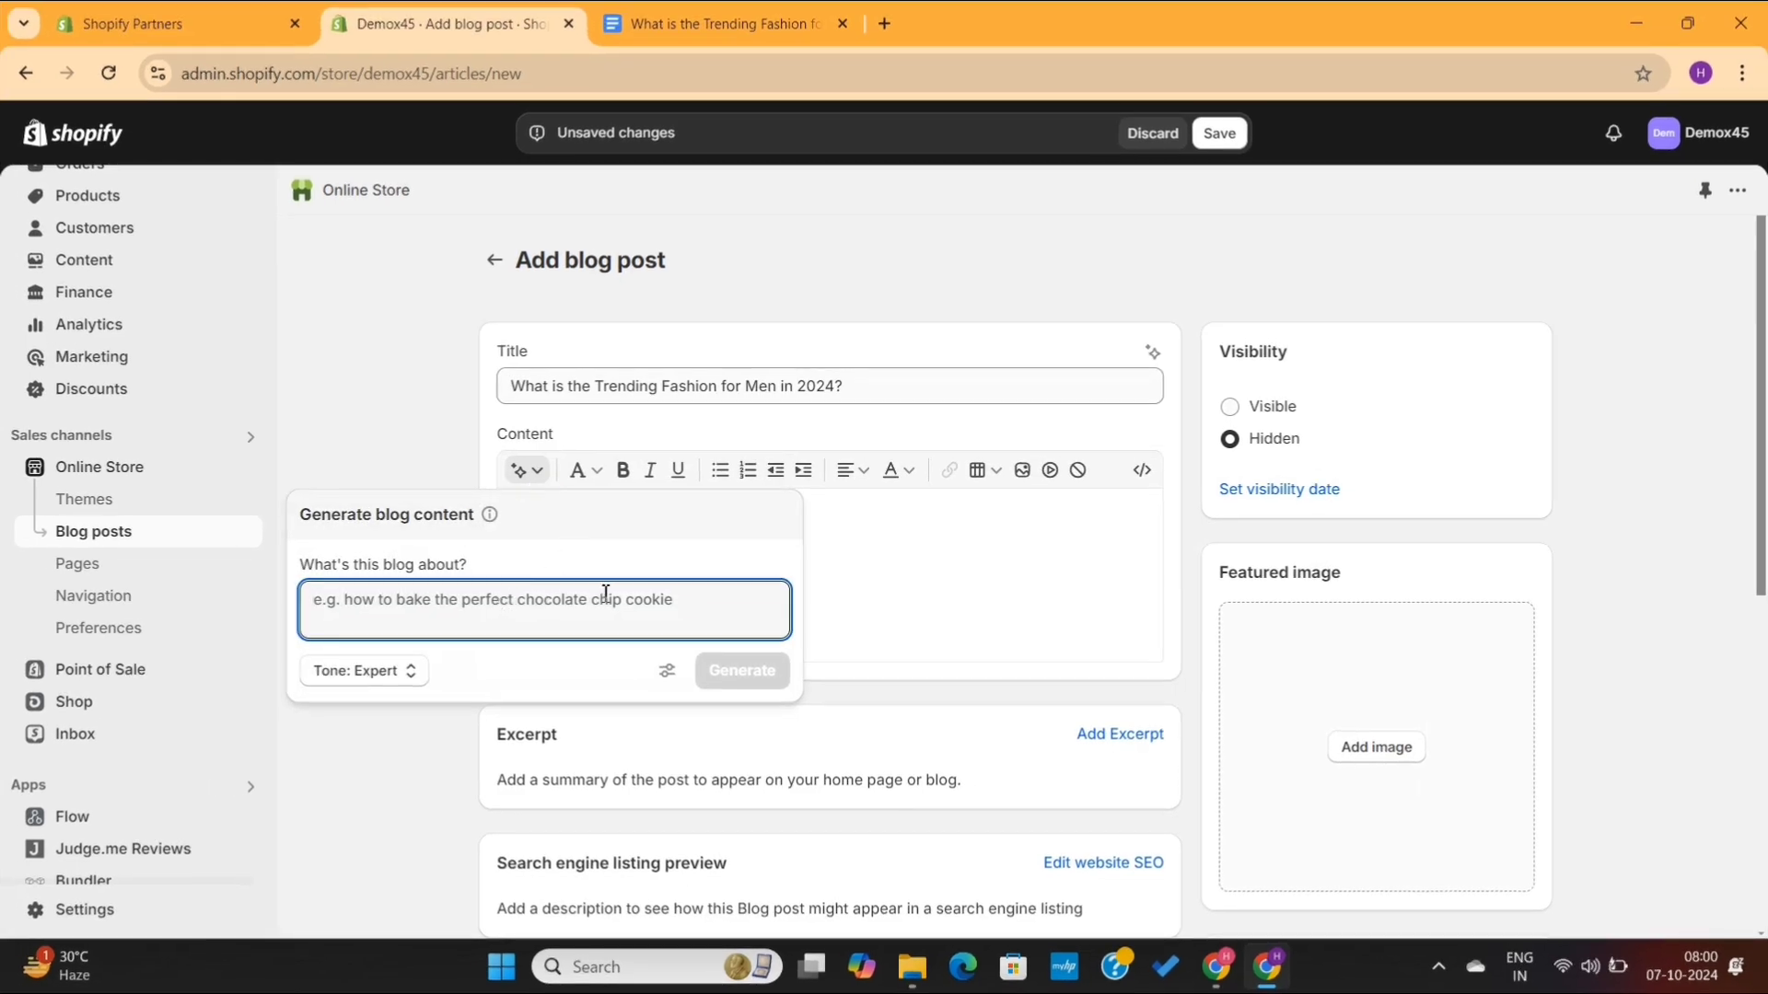
left_click(883, 571)
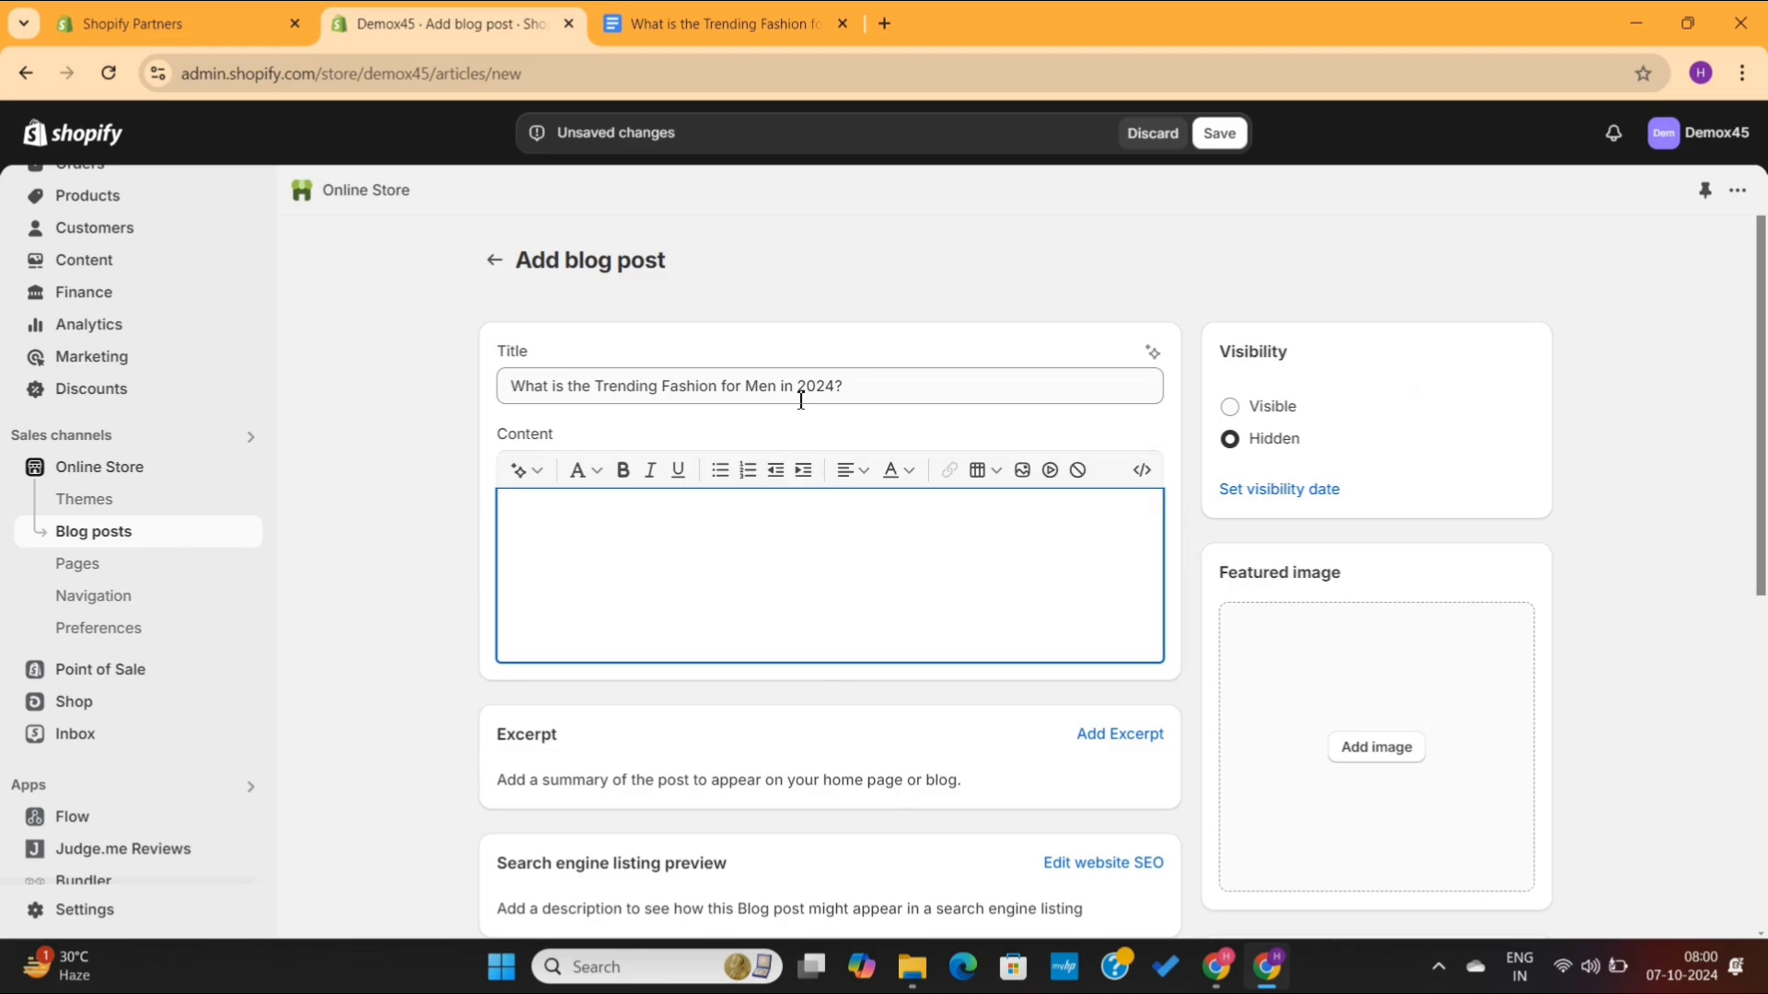
- Copy the article's body text from the Google Doc and paste it into the blog post's Content field
left_click(691, 28)
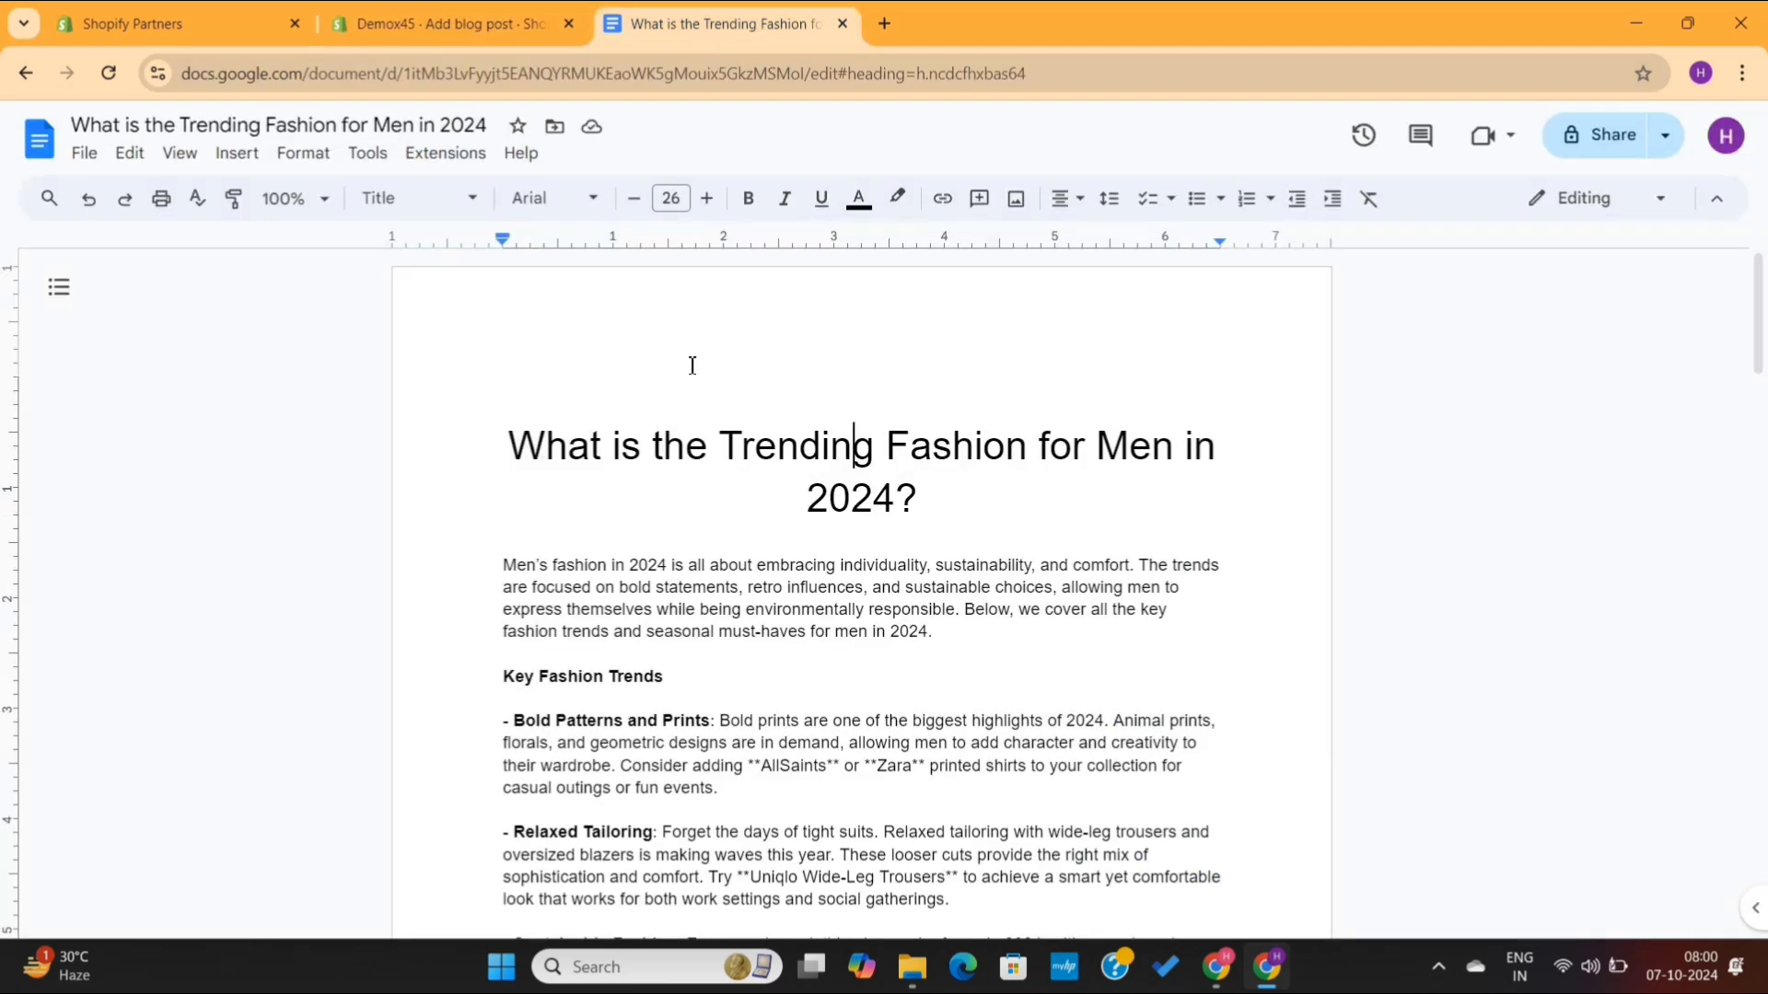
left_click_drag(508, 575, 605, 988)
left_click(604, 936)
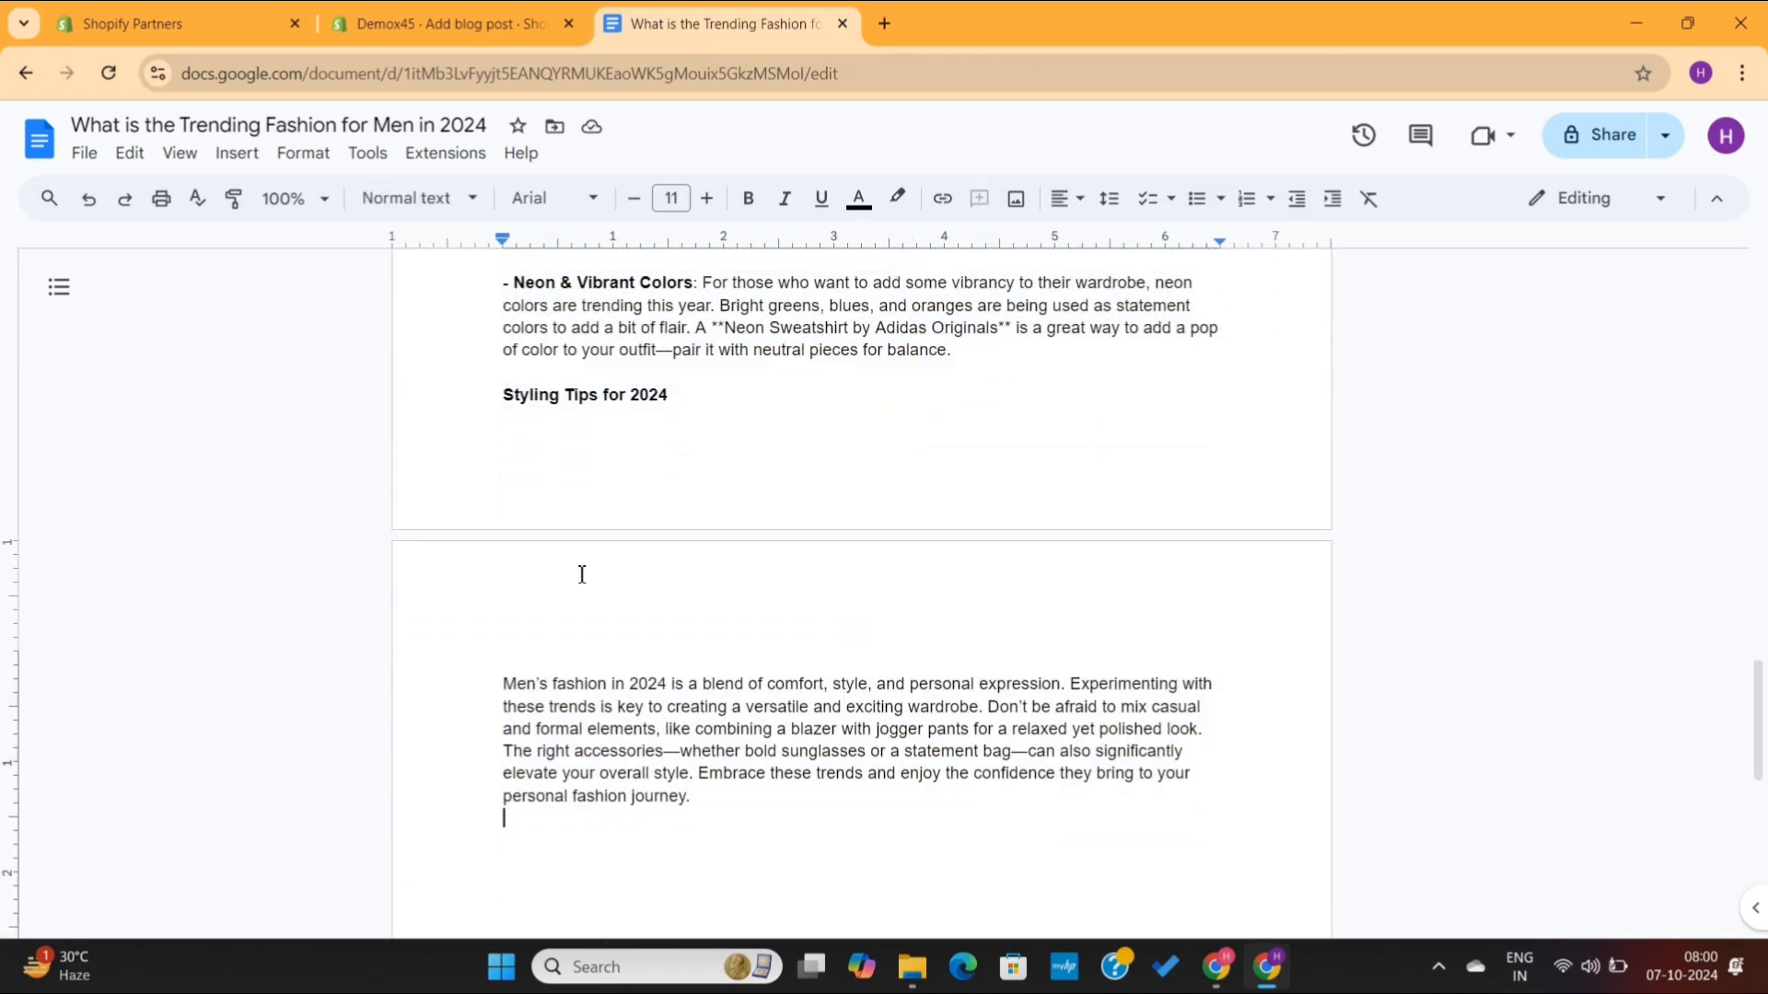
left_click(480, 16)
key("ctrl+v")
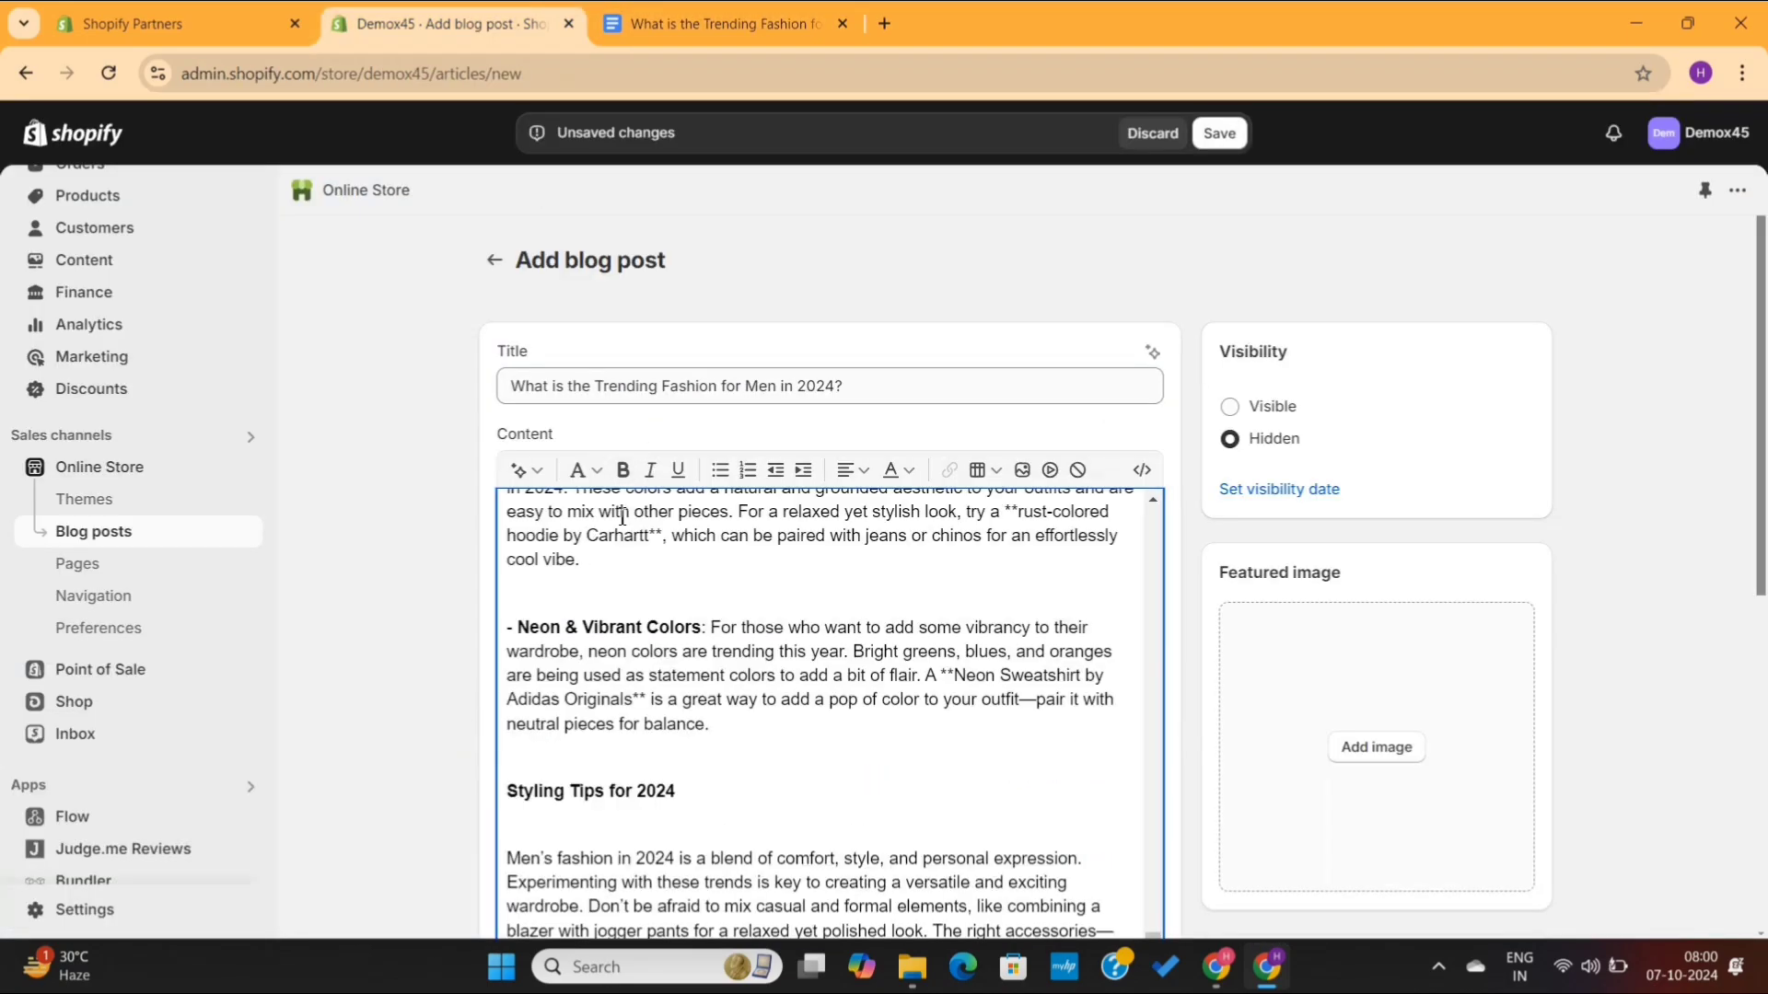
- Format the 'Key Fashion Trends' line as Heading 2 and remove the empty lines around it
scroll(766, 707, "up", 15)
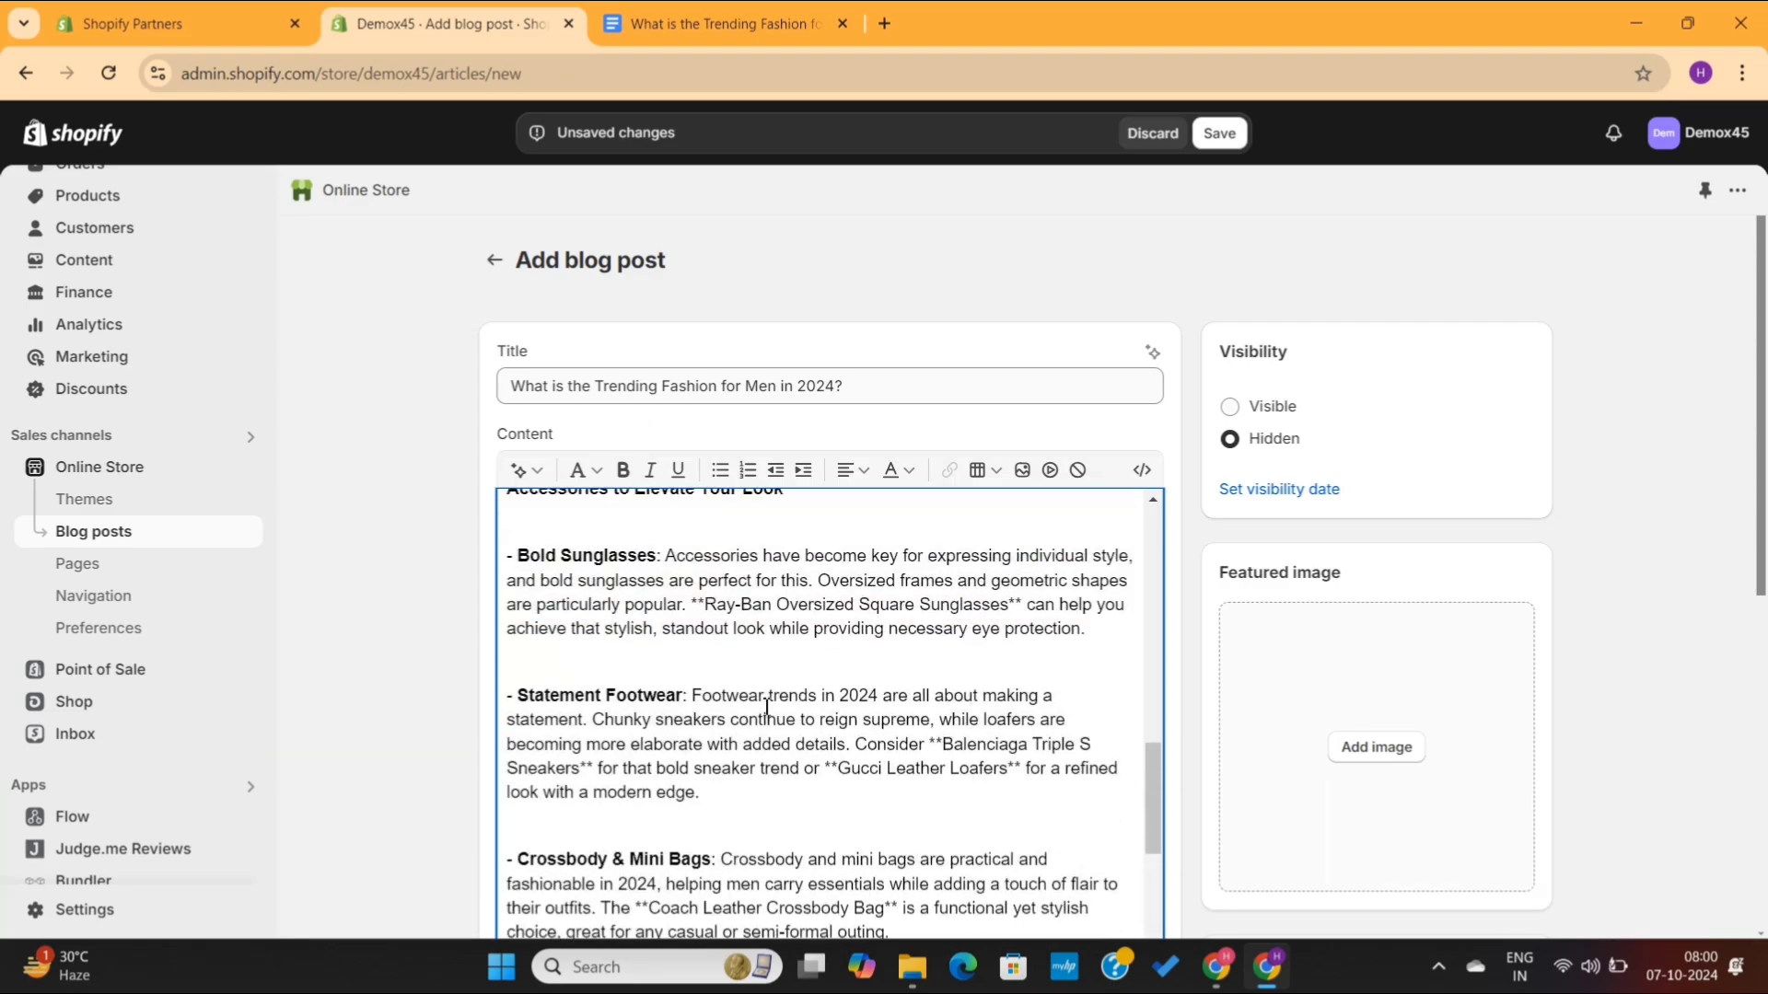
scroll(767, 707, "up", 15)
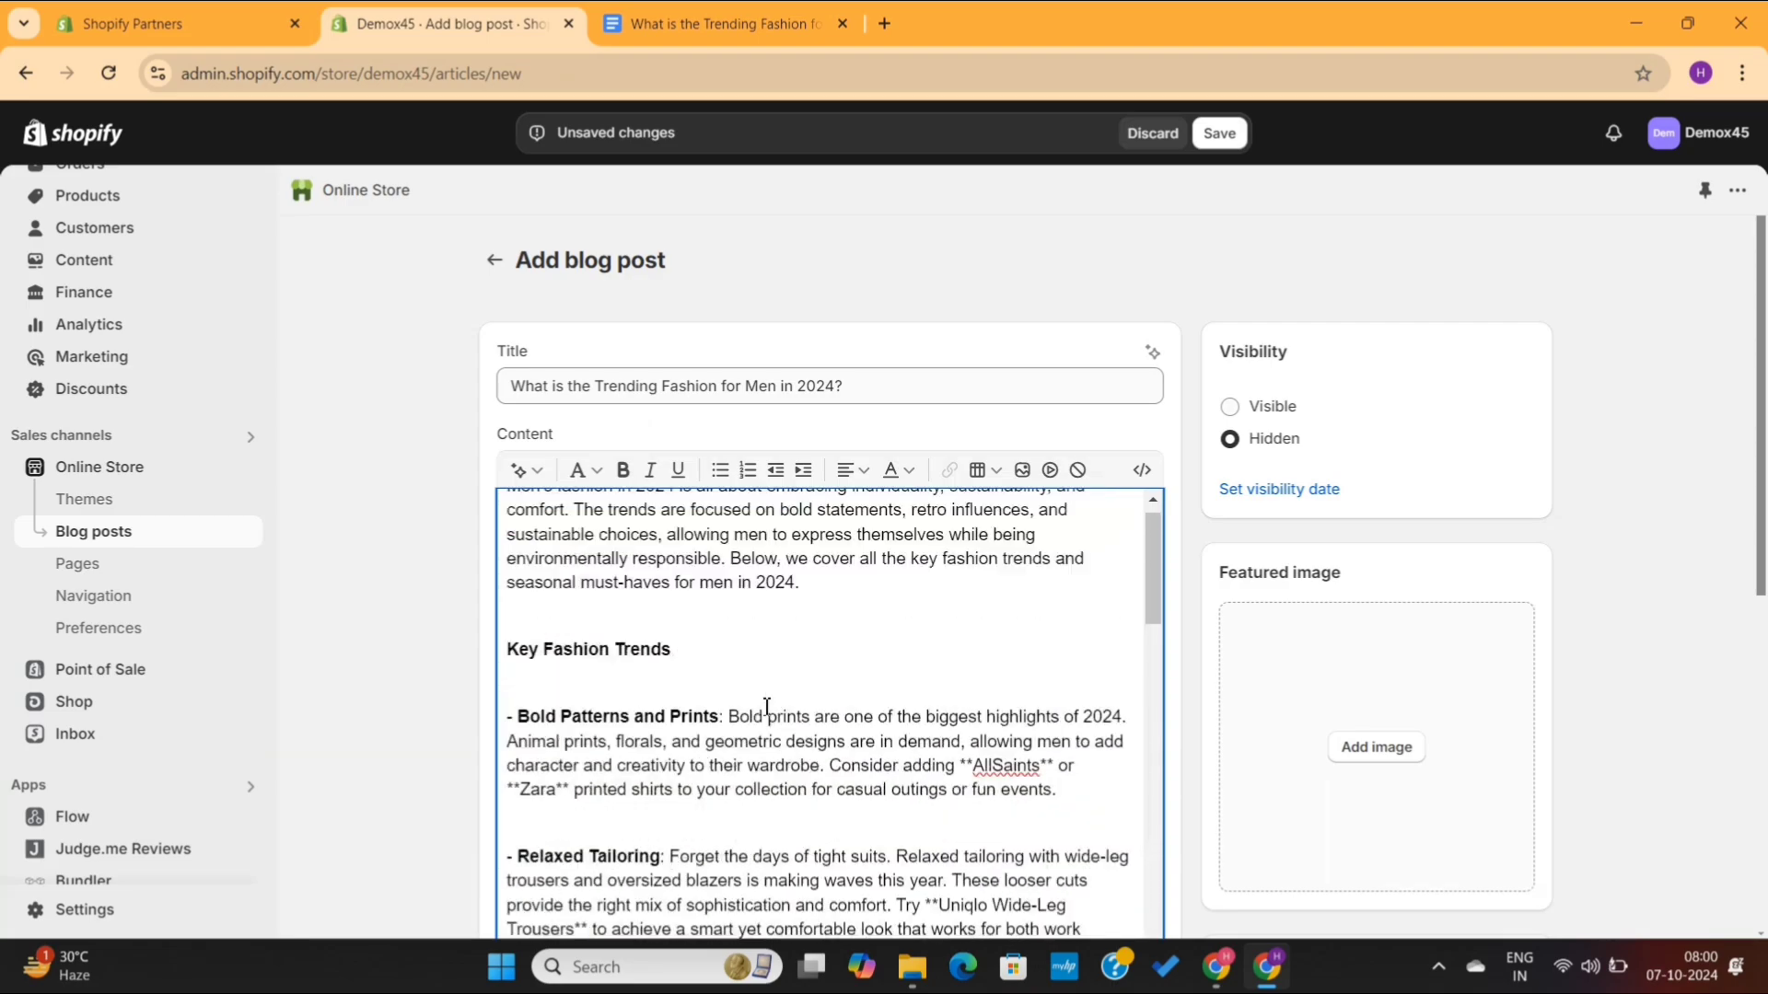
left_click(978, 792)
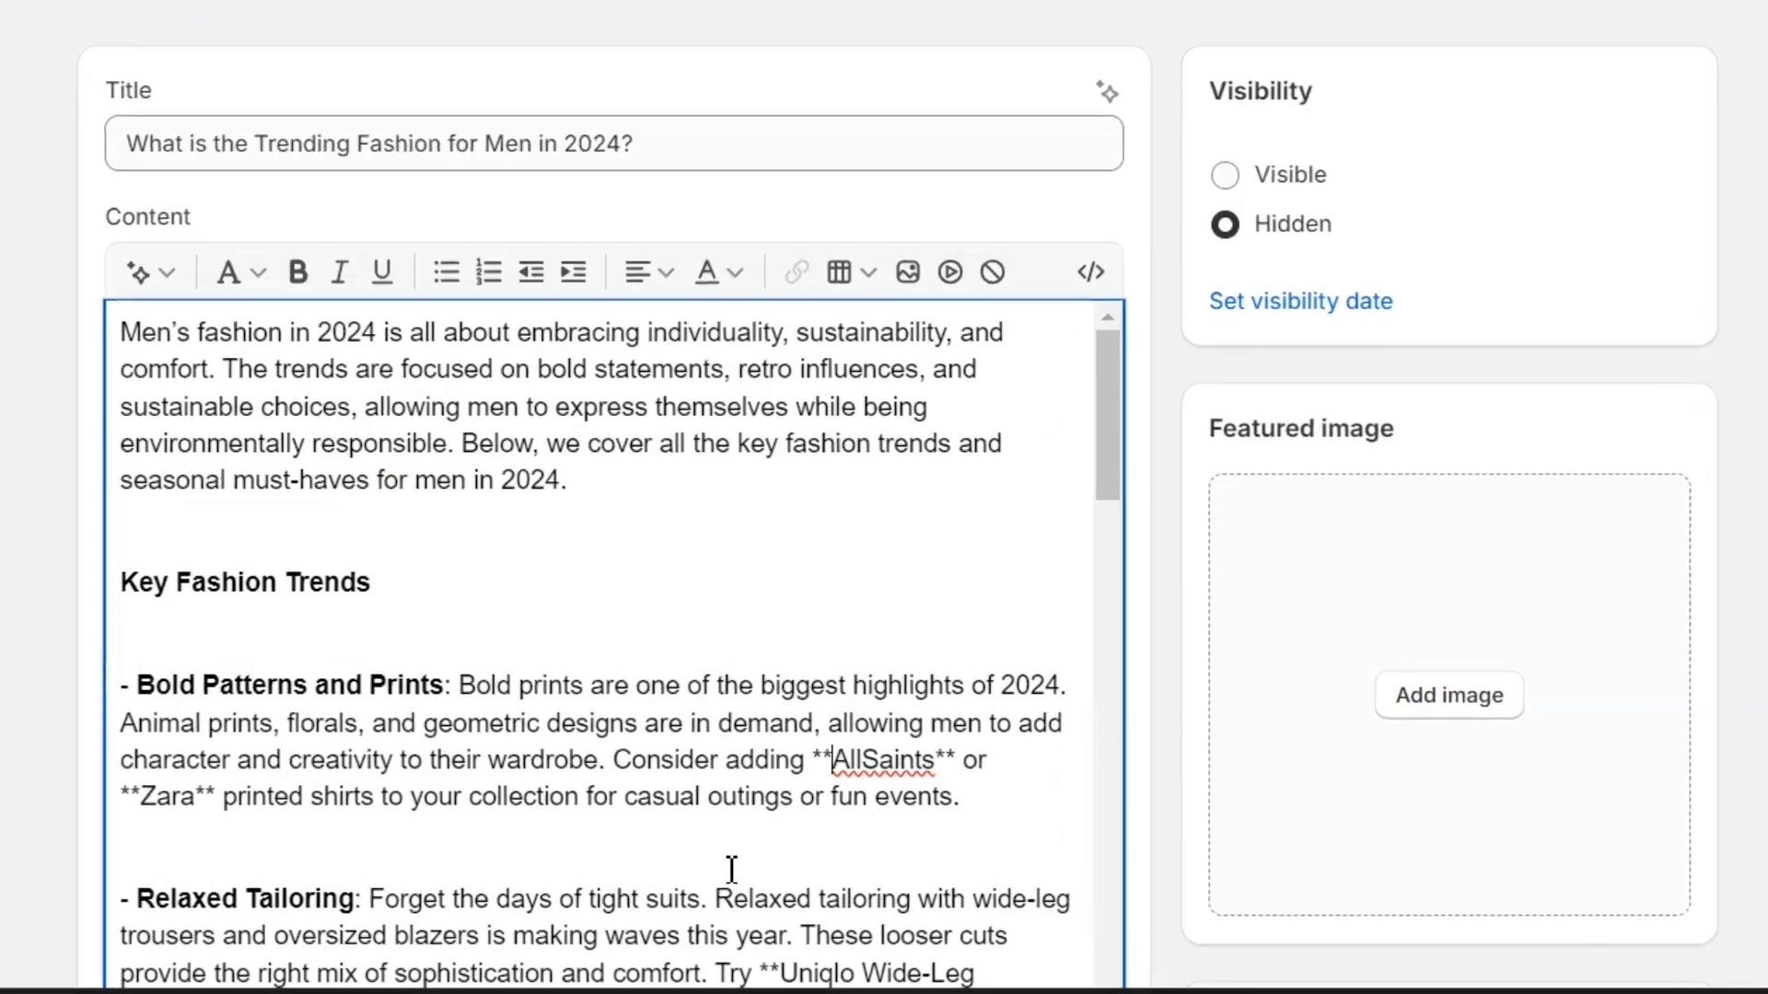
triple_click(246, 590)
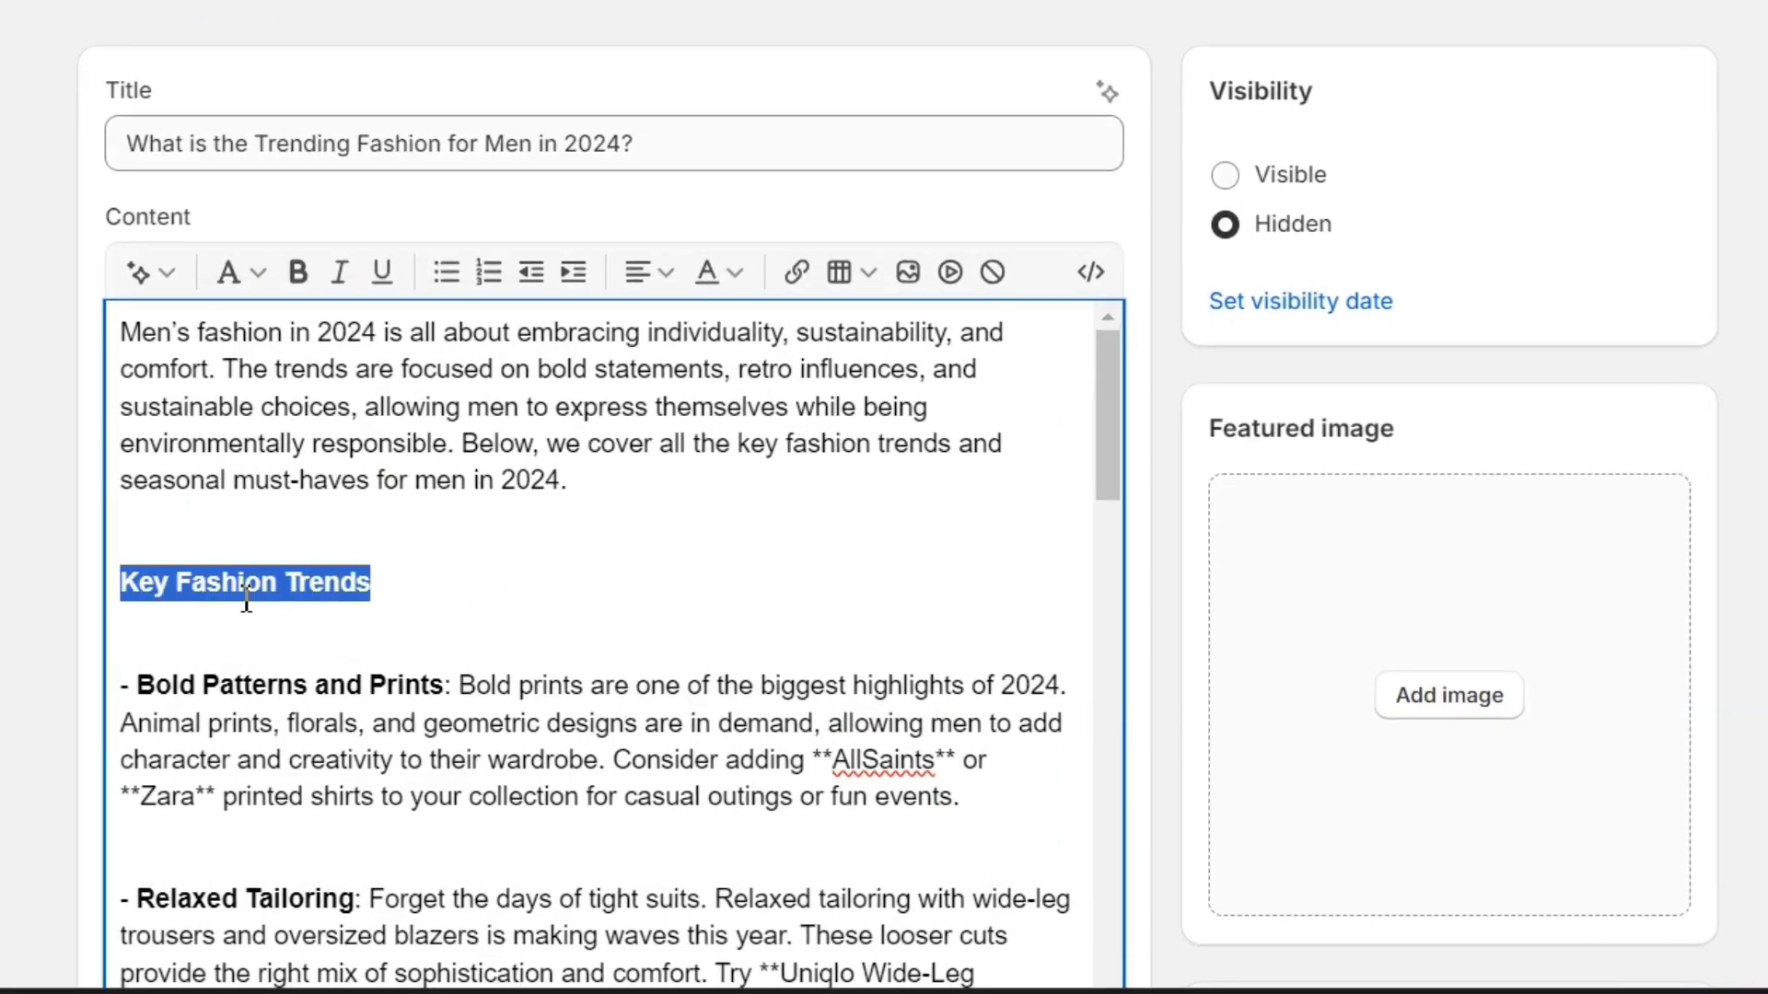
left_click(263, 278)
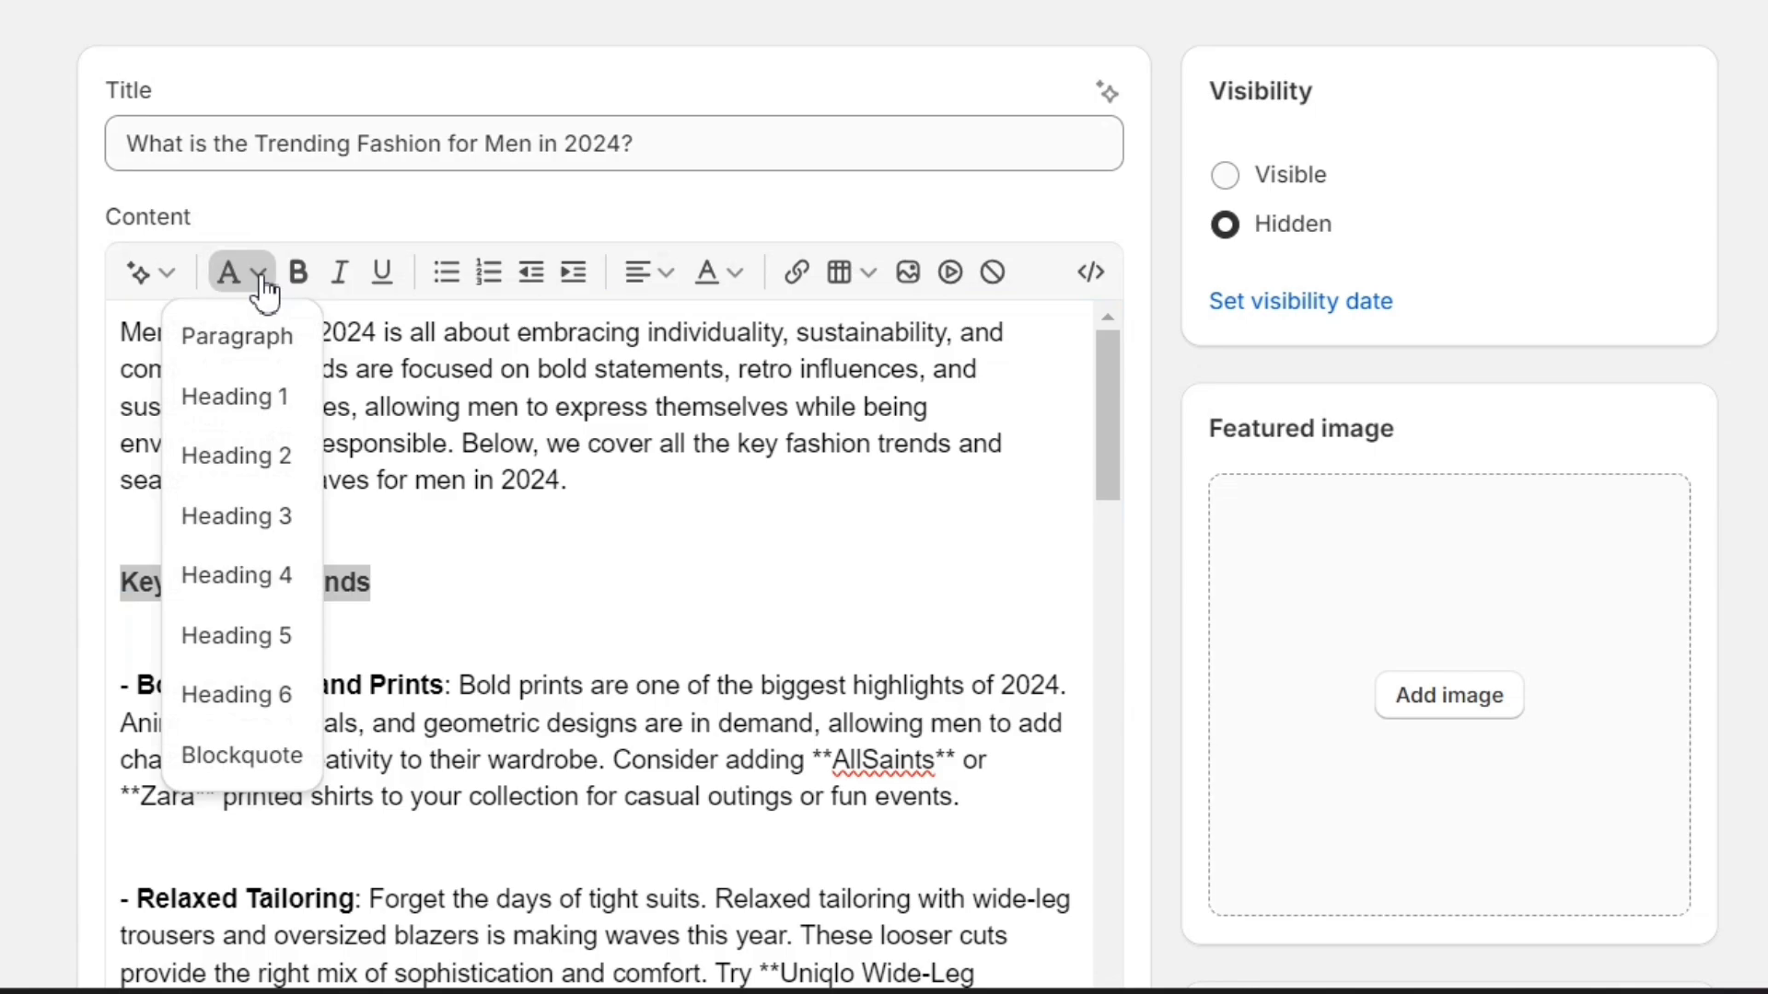
left_click(261, 488)
left_click(414, 570)
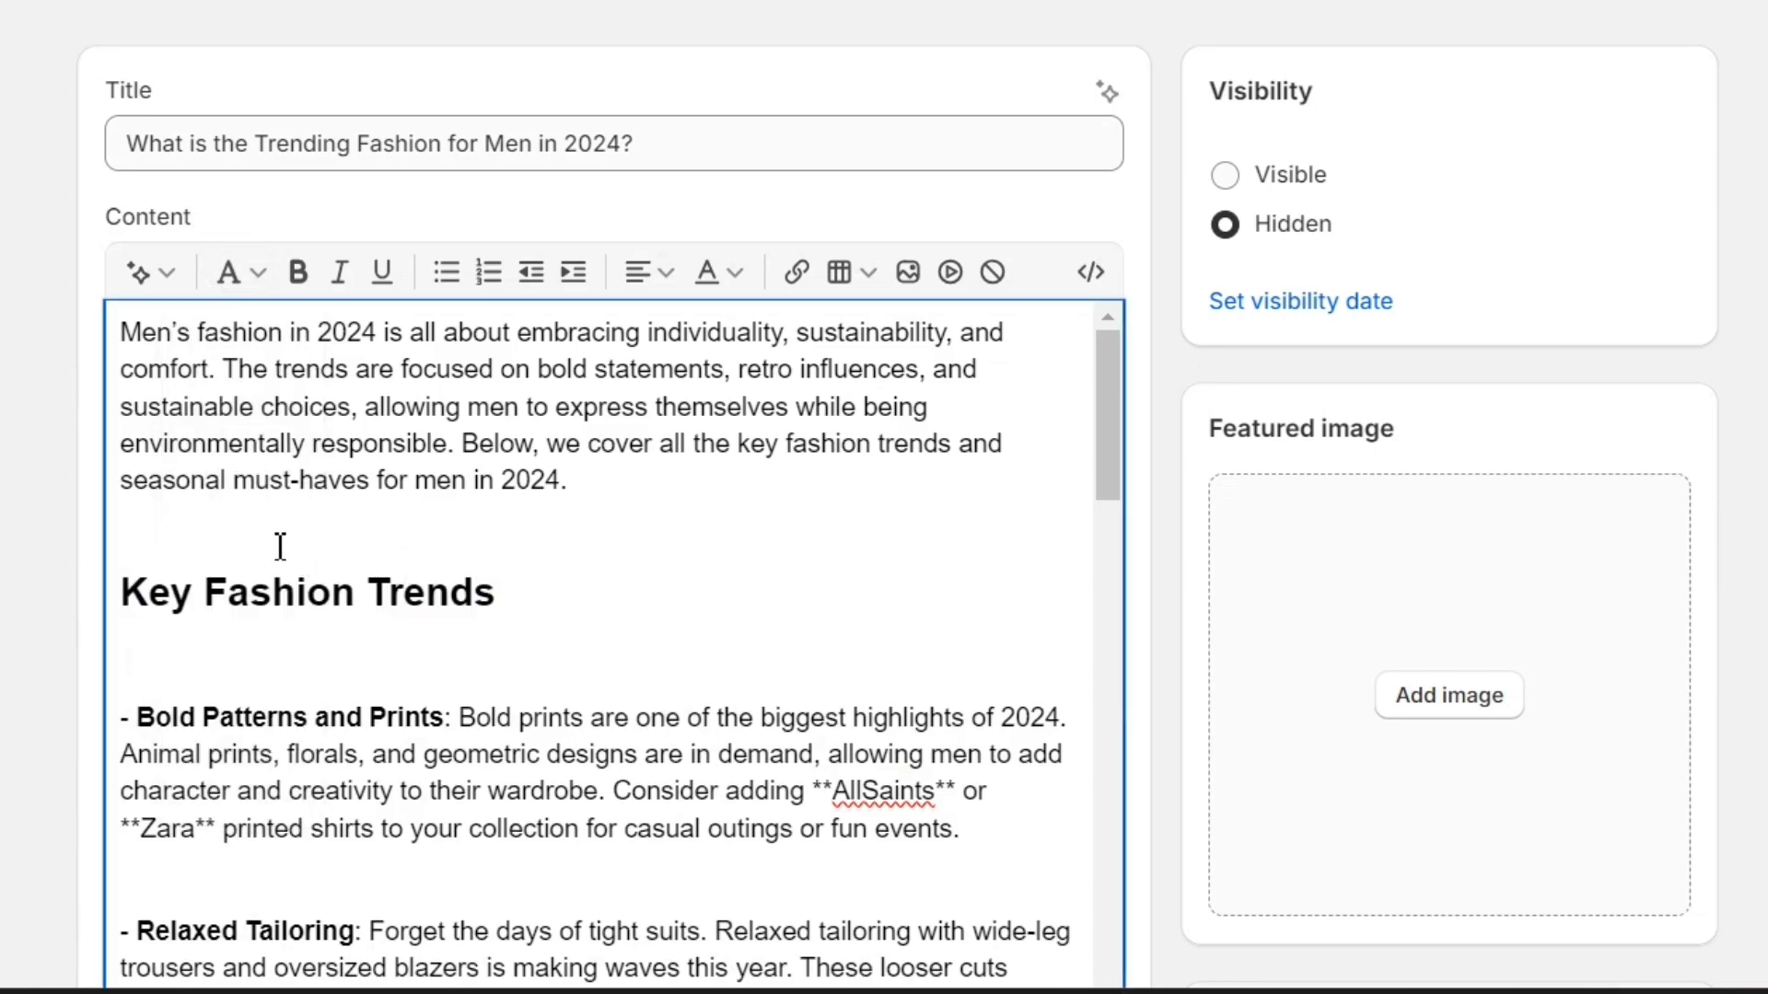
key("BackSpace")
left_click(249, 621)
key("BackSpace")
- Format the 'Streetwear Essentials for 2024' line as Heading 2
scroll(302, 699, "down", 3)
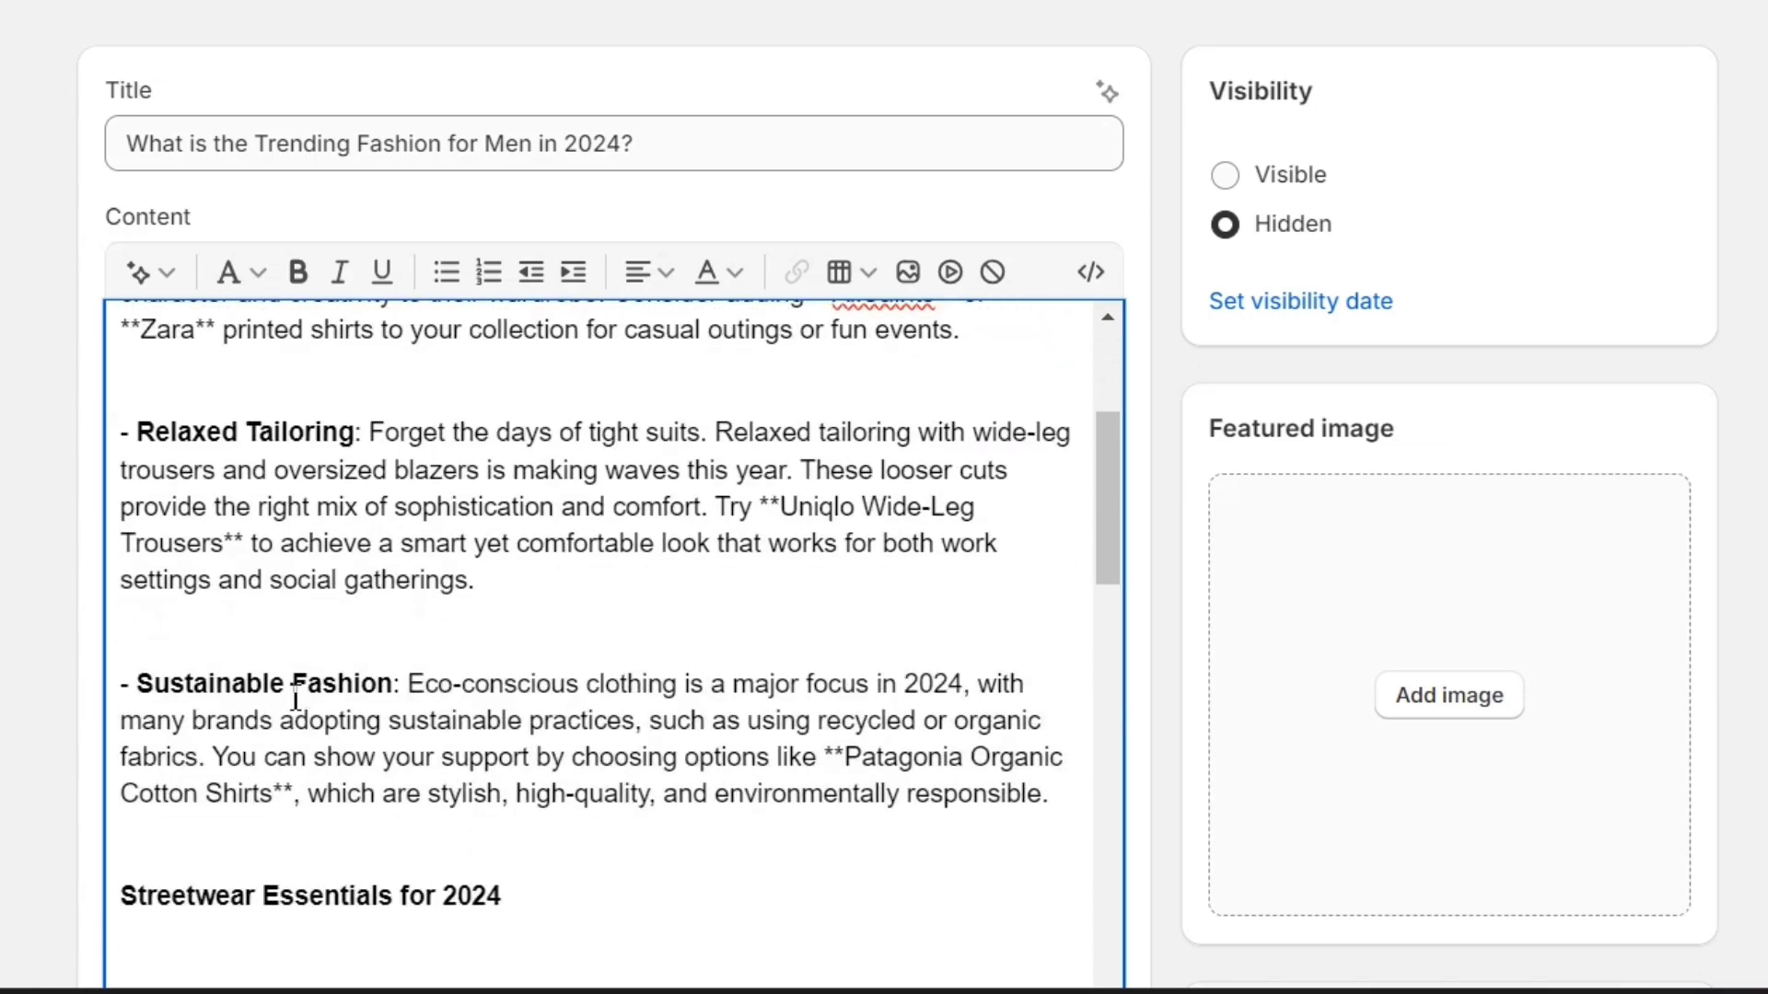
left_click(310, 762)
triple_click(309, 748)
left_click(237, 272)
left_click(248, 456)
- Format the 'Accessories to Elevate Your Look' line as Heading 2
scroll(355, 644, "down", 10)
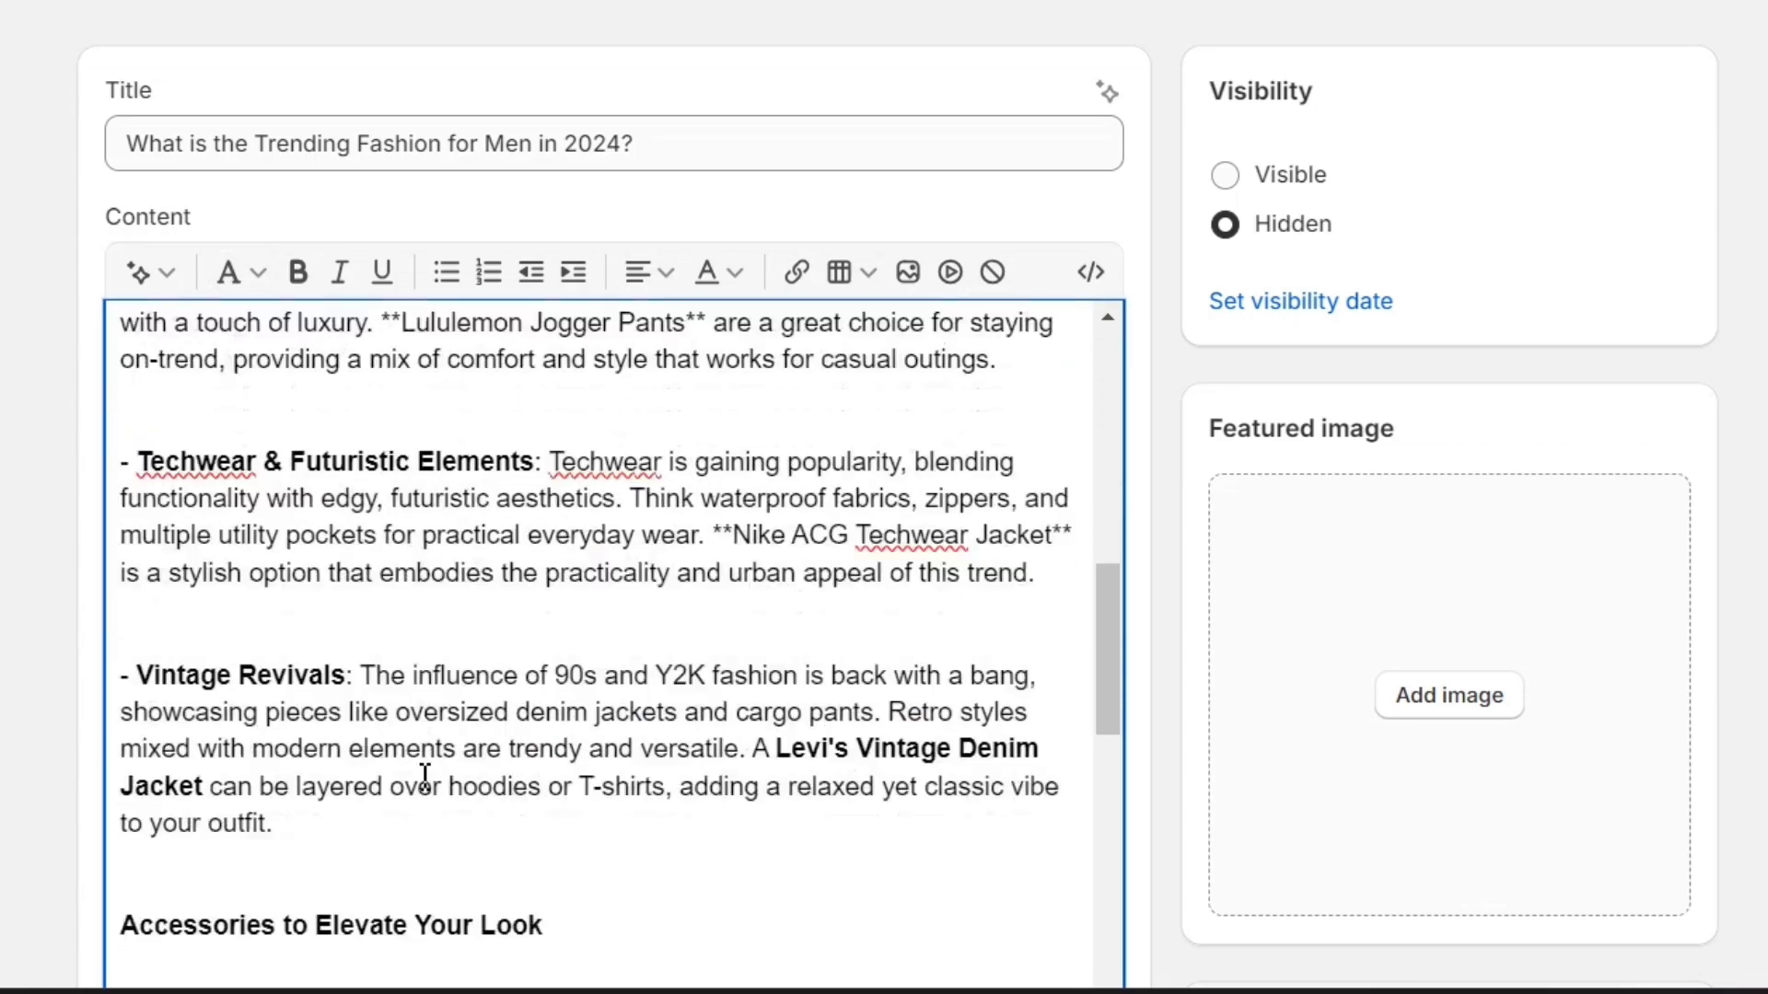
triple_click(355, 645)
left_click(237, 272)
left_click(221, 513)
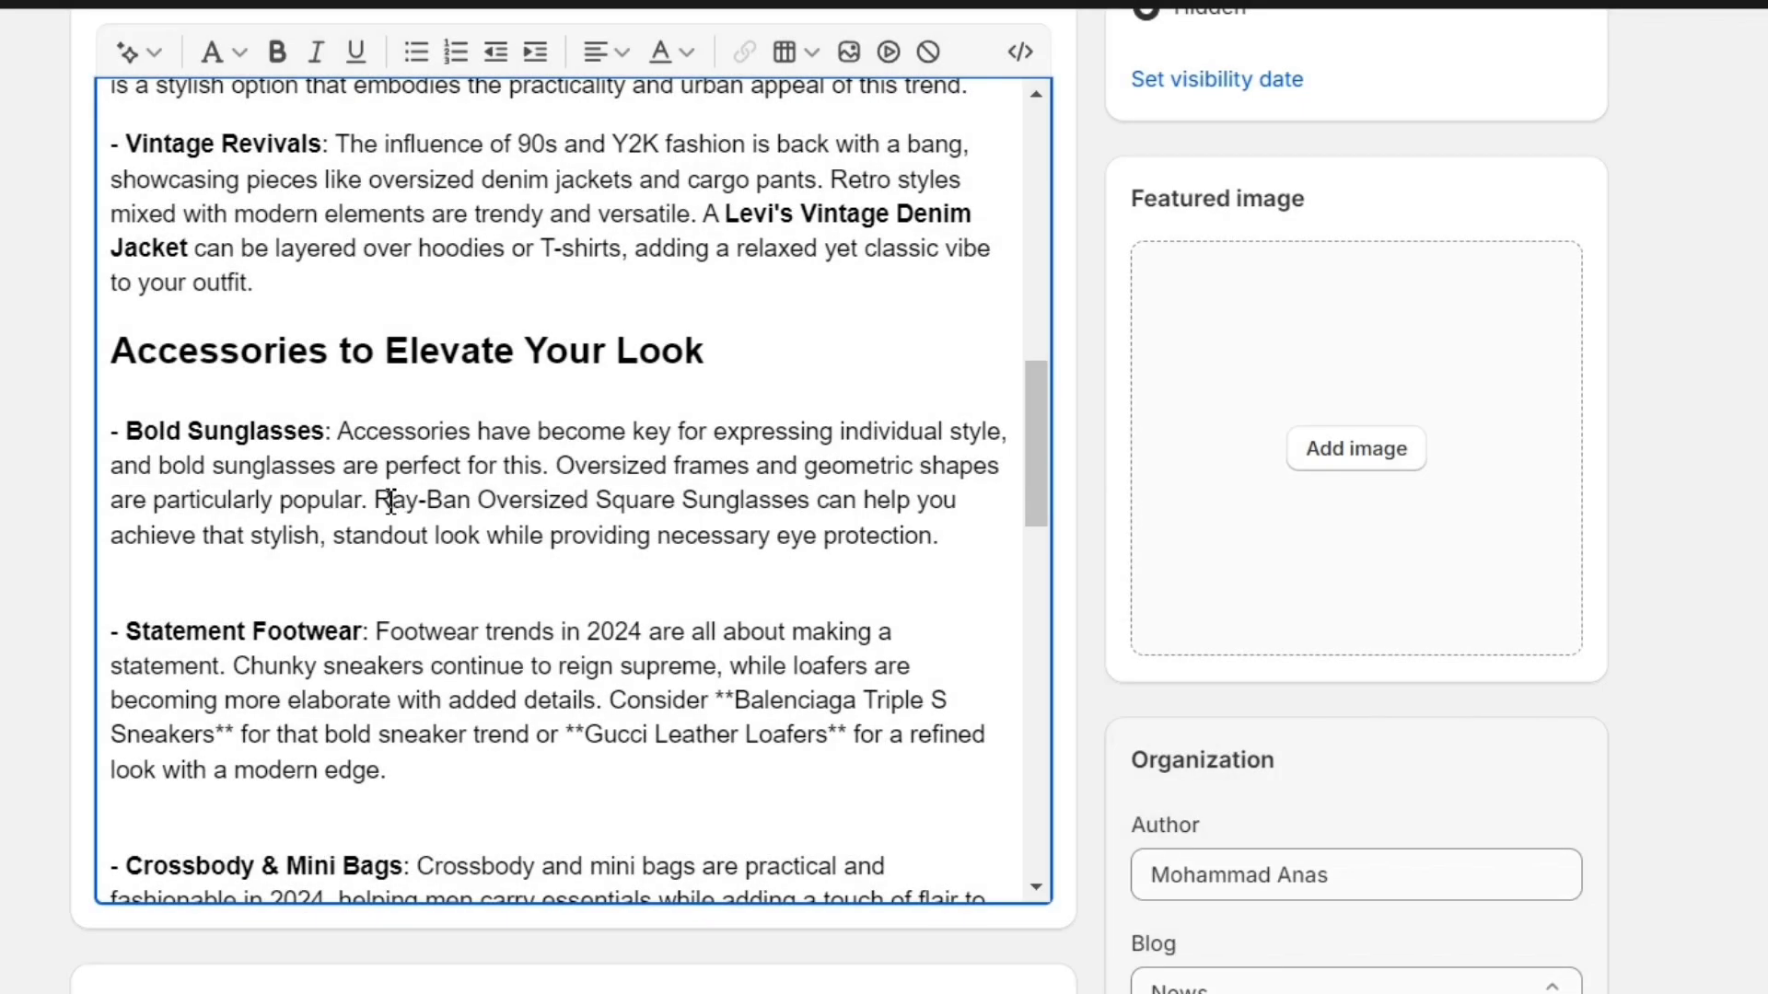
- Make the 'Ray-Ban Oversized Square Sunglasses' product name bold, underlined and italic
left_click_drag(377, 502, 798, 493)
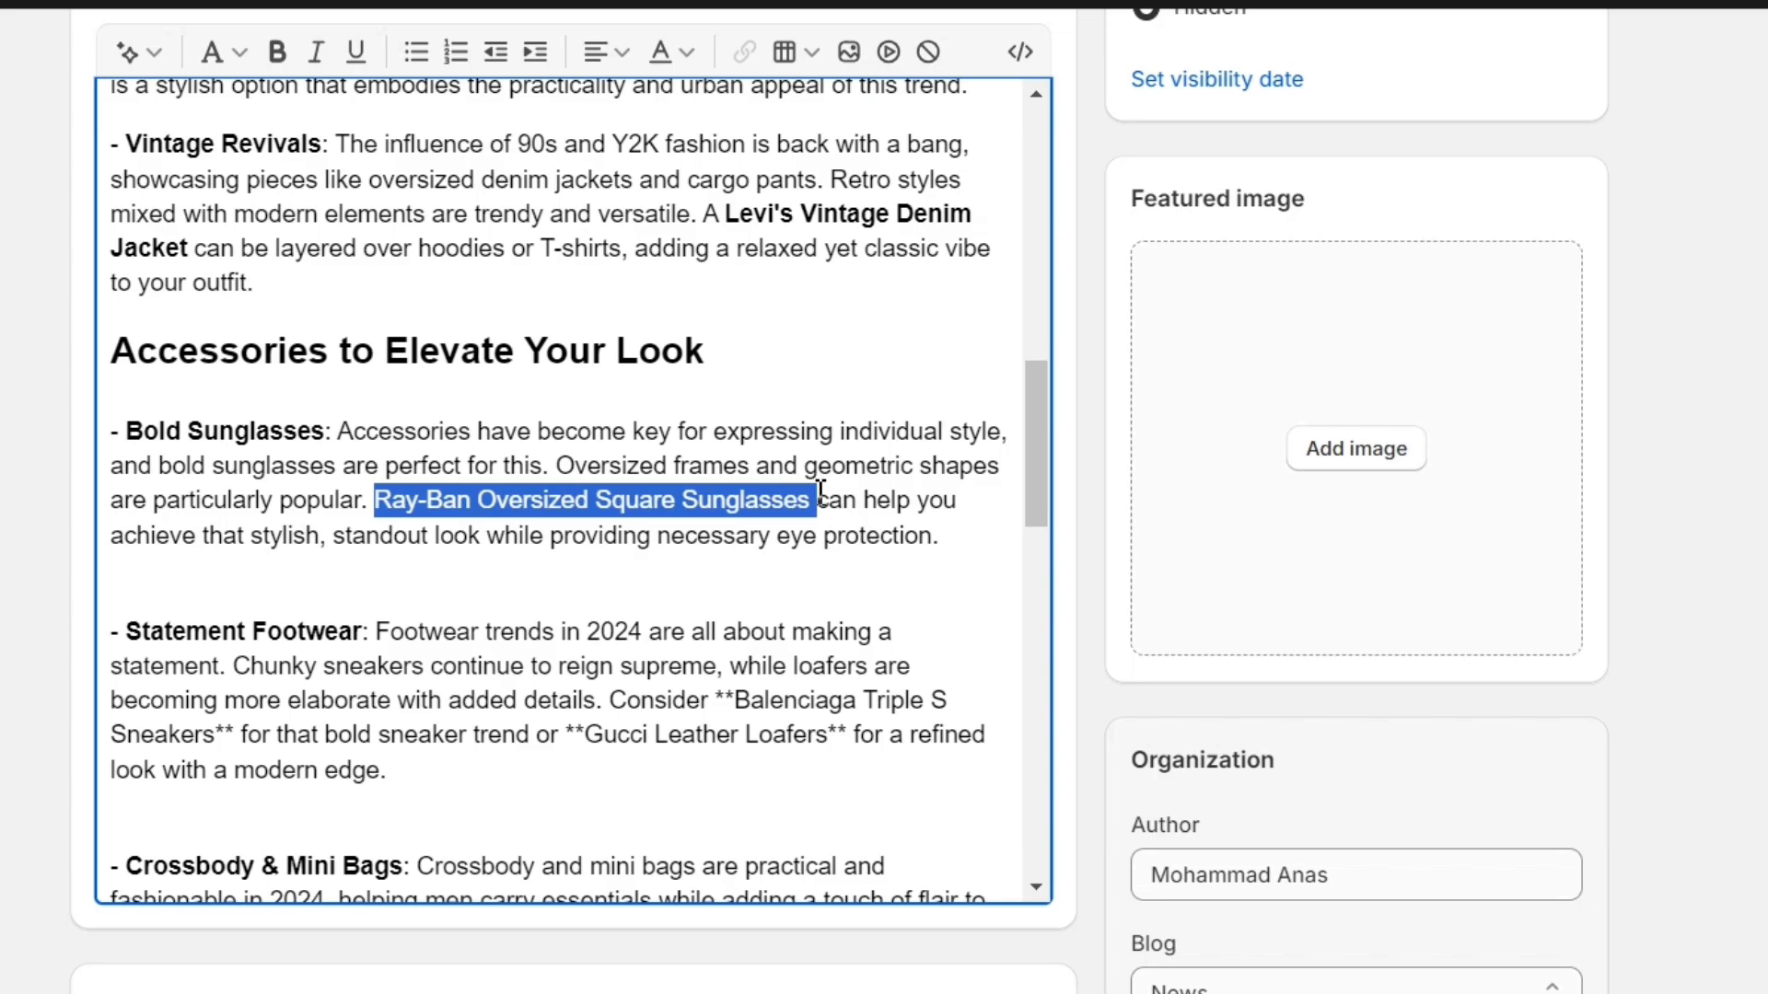
left_click(276, 52)
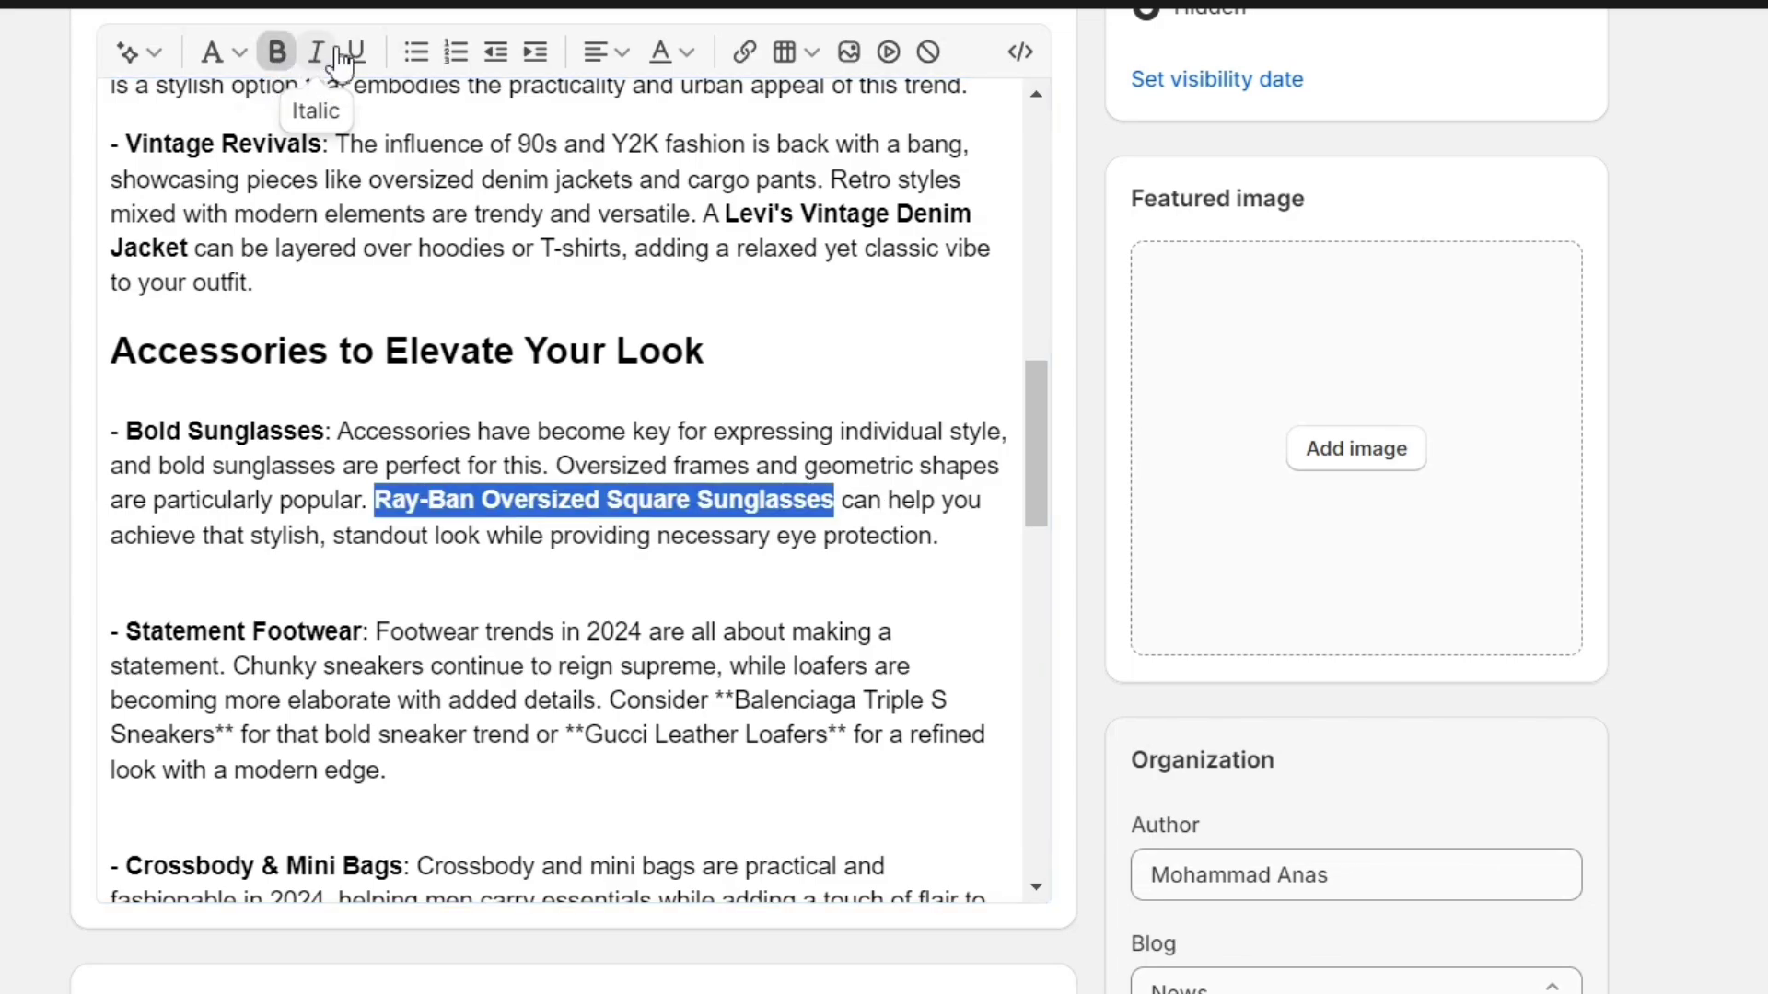
left_click(355, 51)
left_click(316, 52)
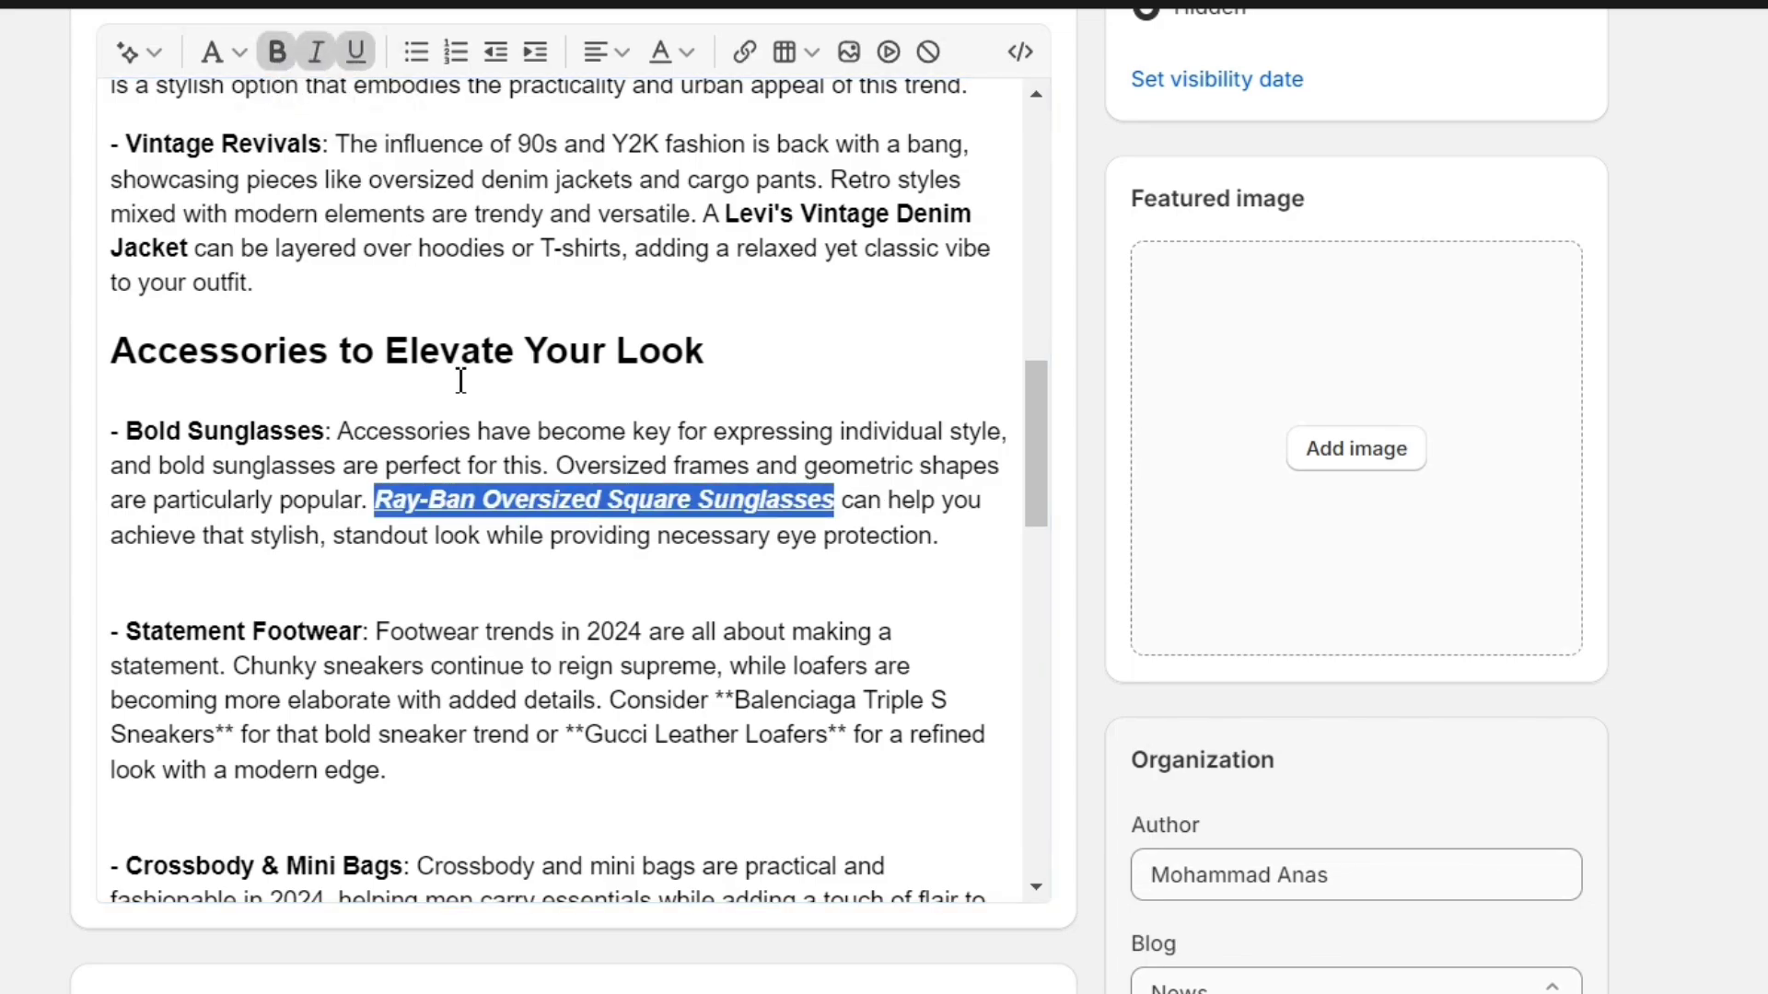
- Insert the '2' PNG image from the store's files into the content below the Key Fashion Trends heading
scroll(671, 517, "up", 15)
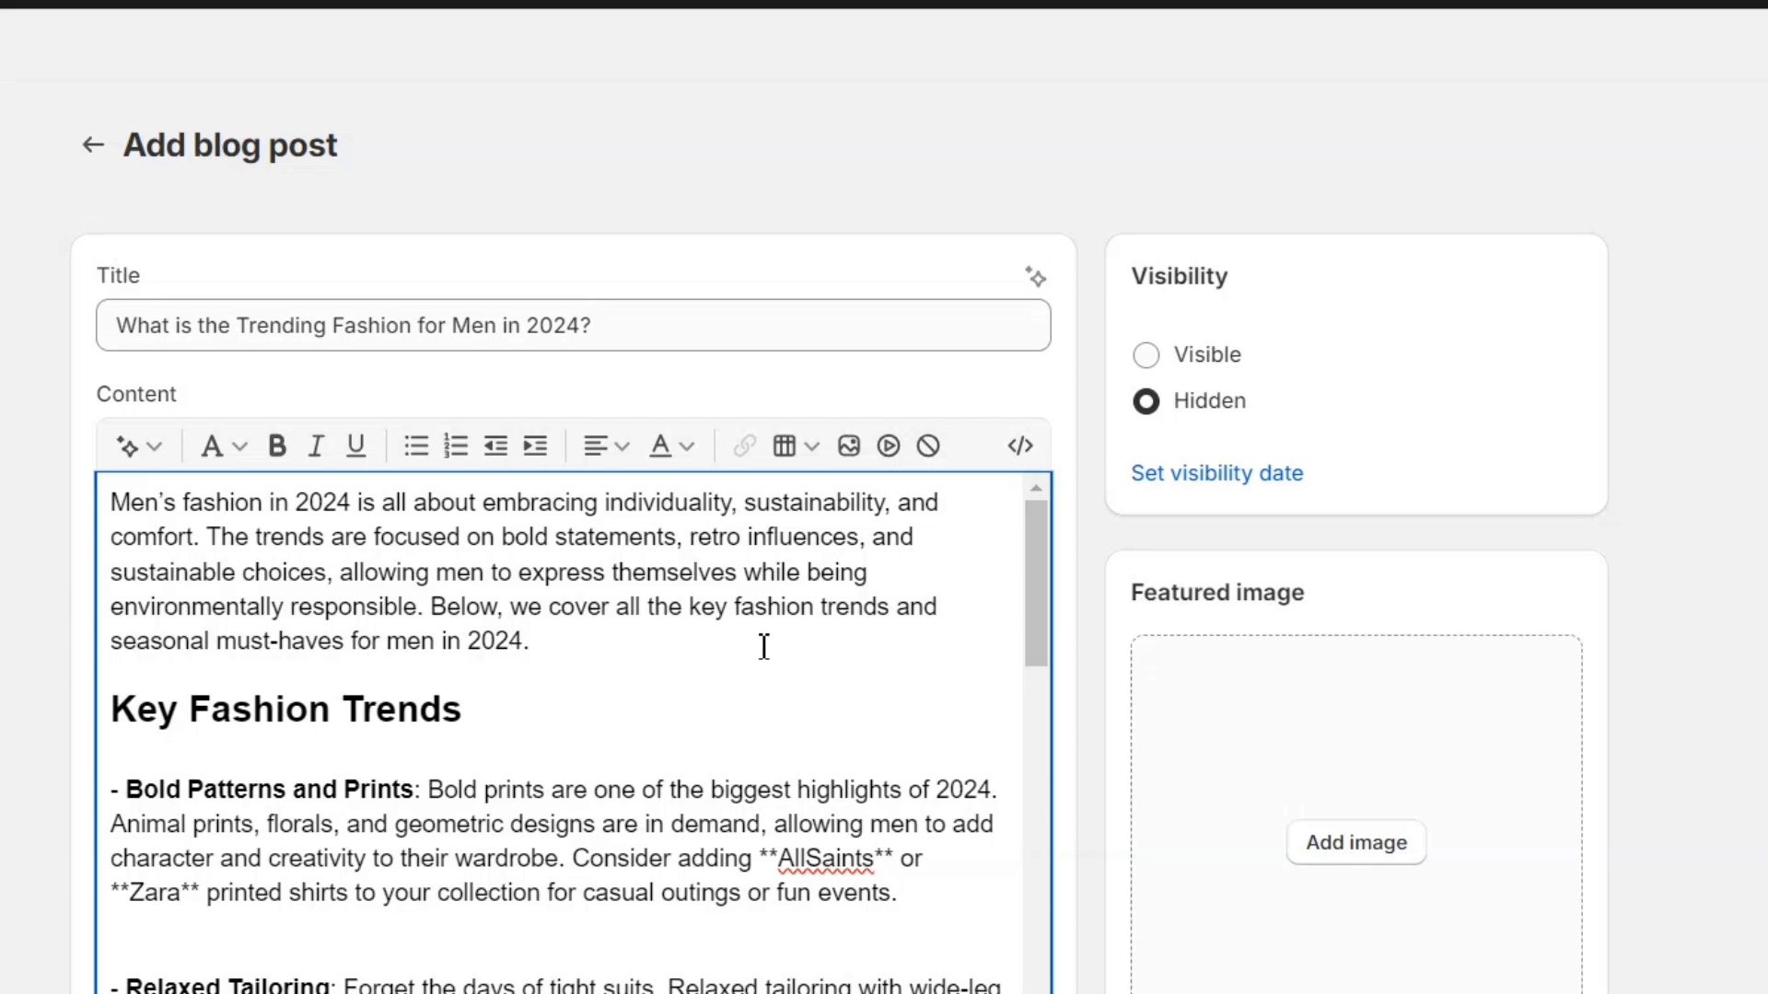
scroll(576, 642, "down", 1)
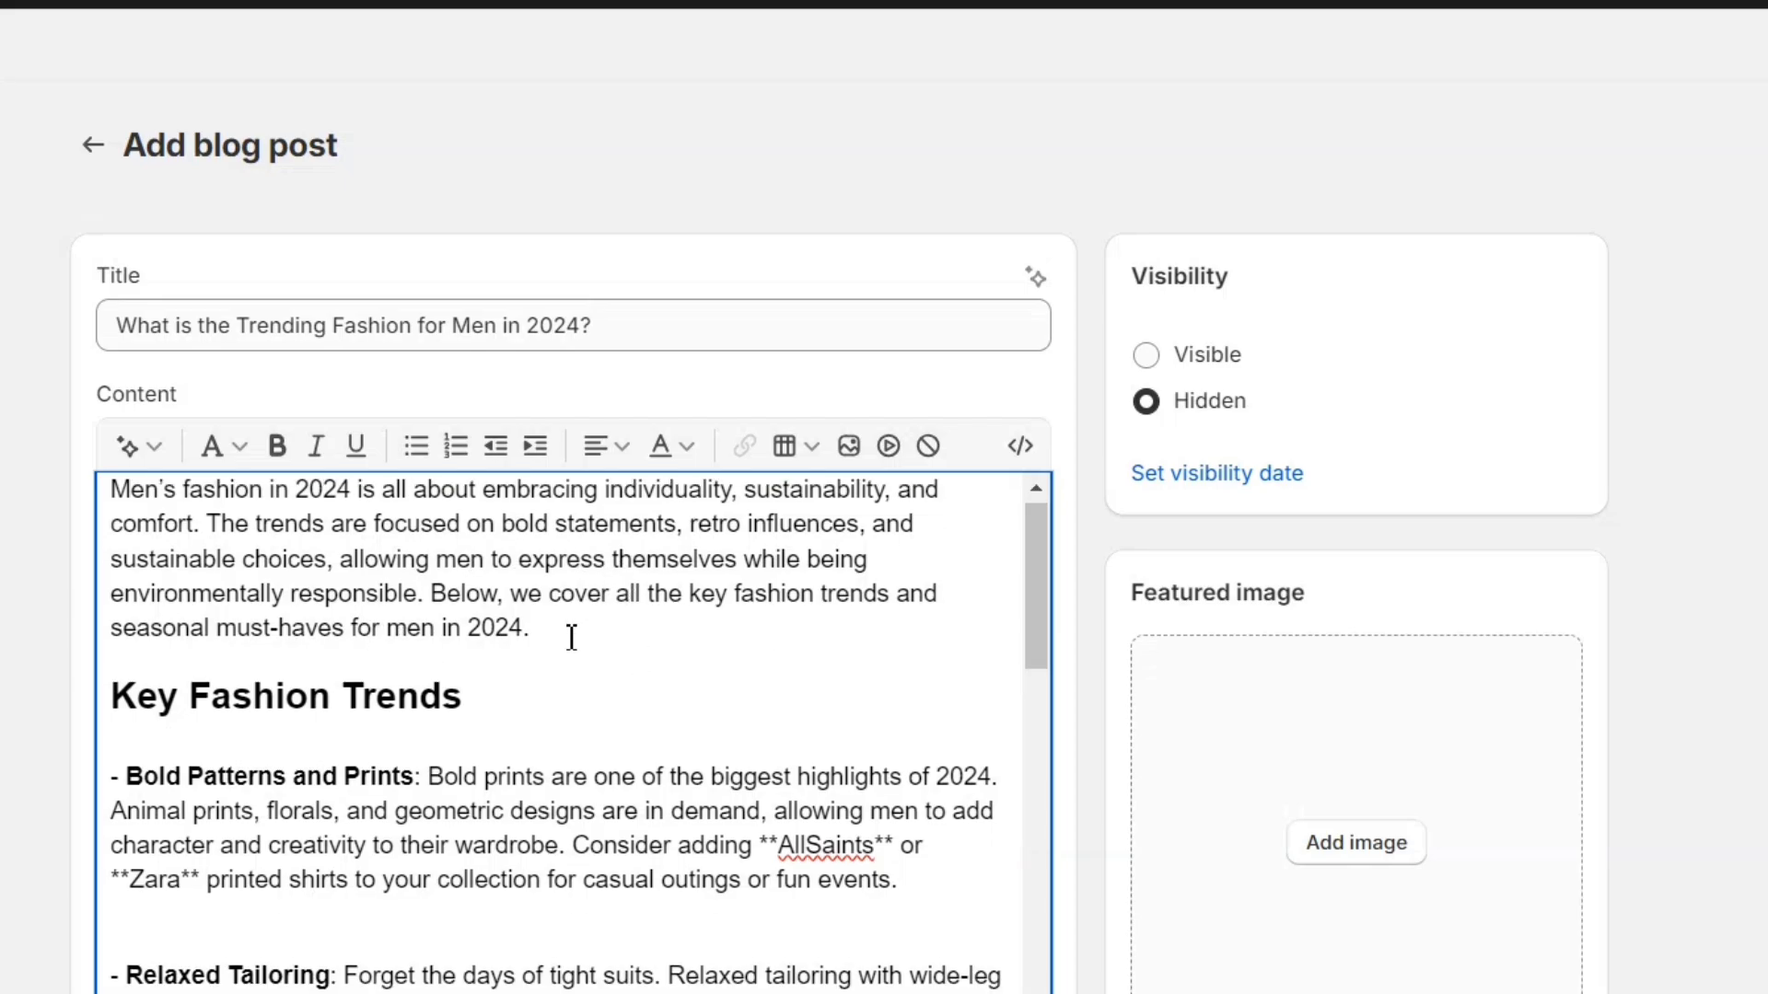
left_click(848, 446)
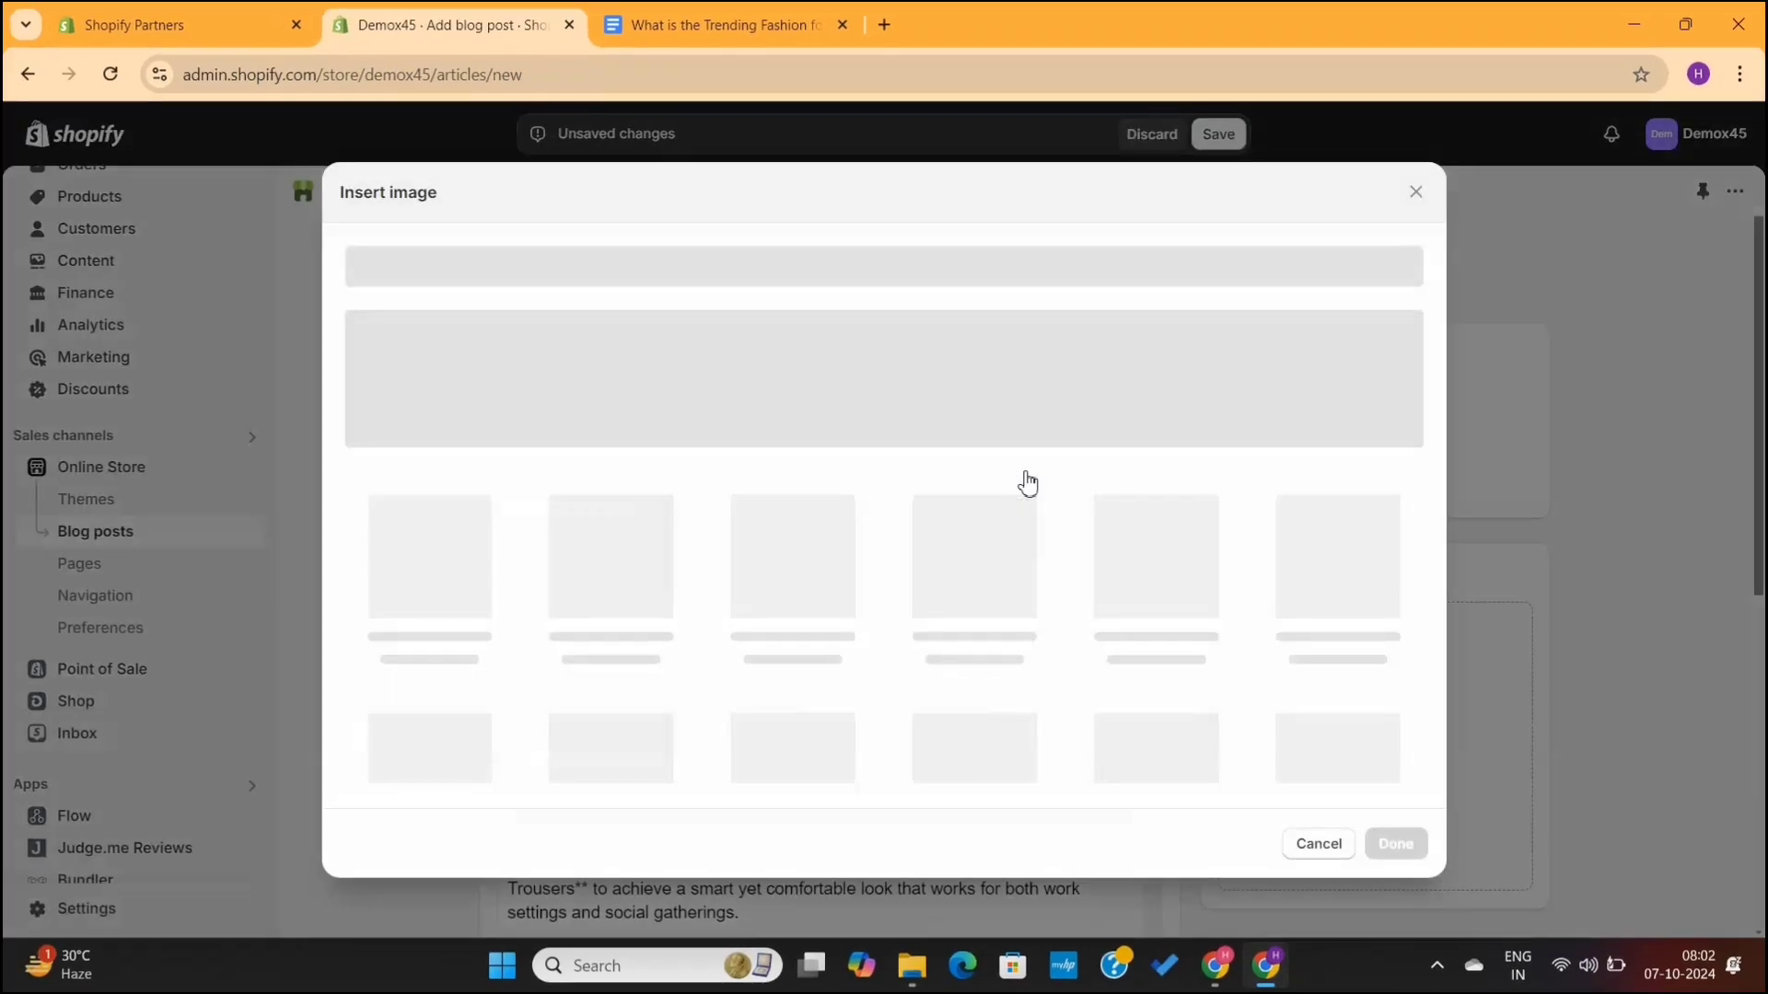
scroll(599, 497, "down", 5)
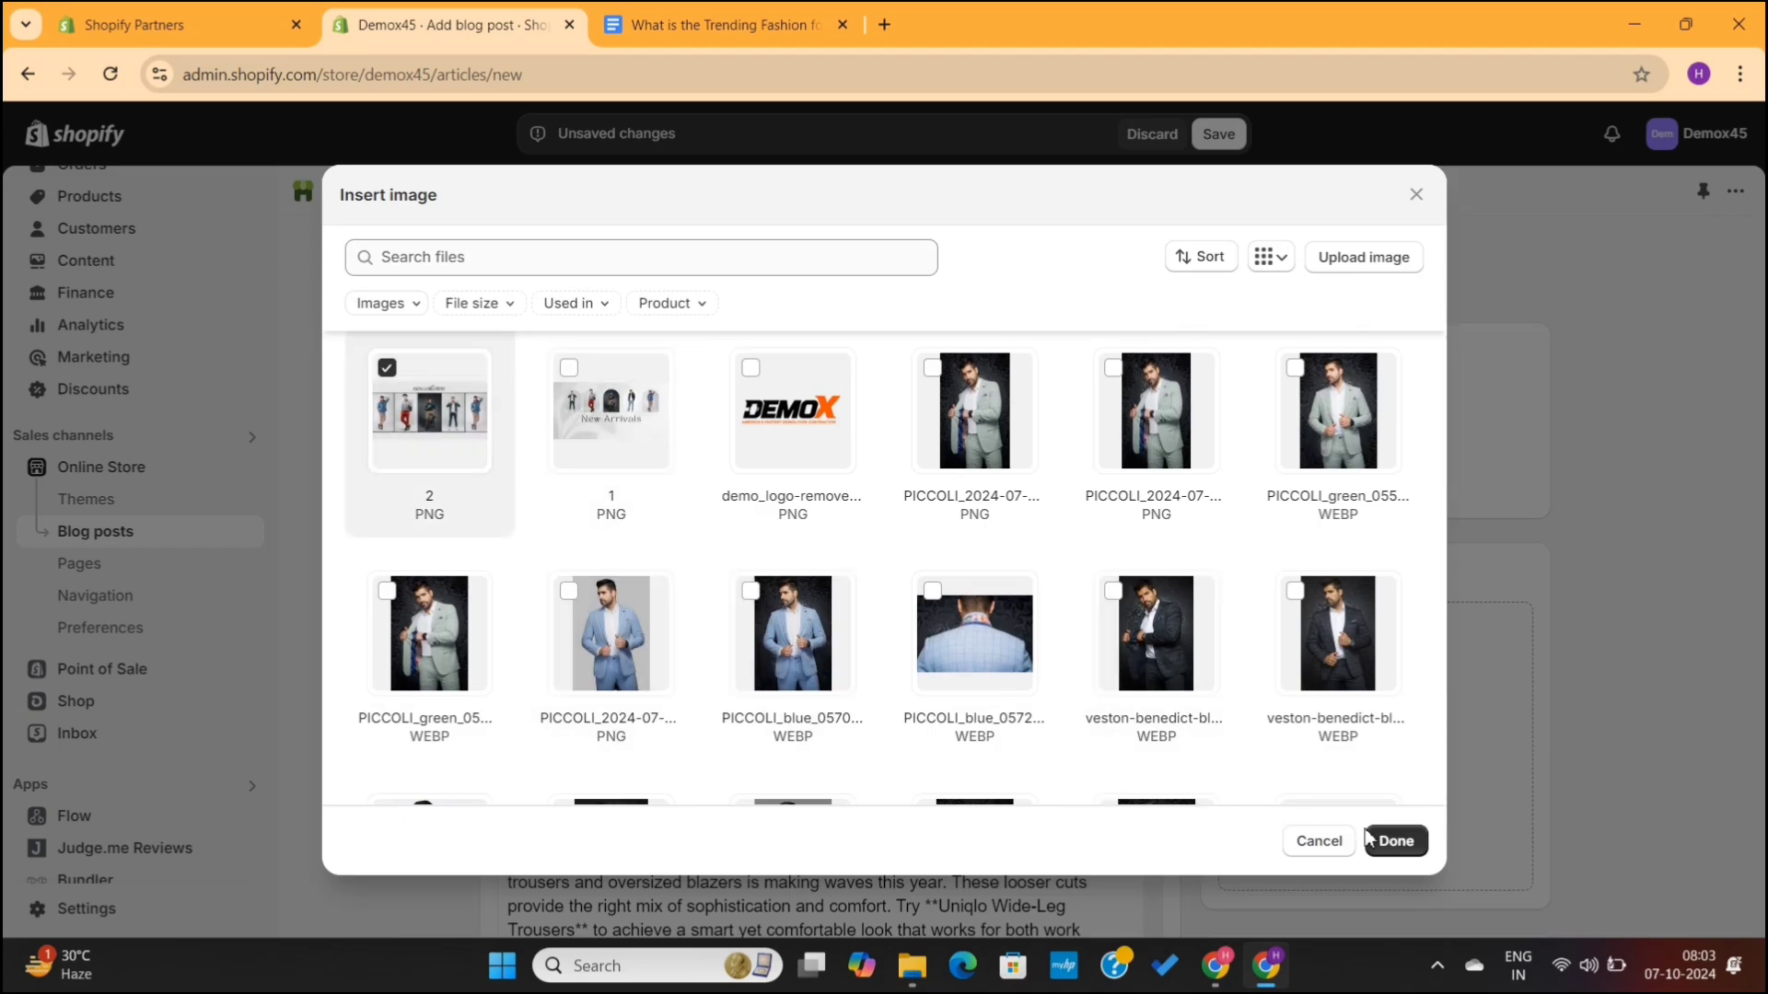
left_click(1392, 841)
scroll(960, 655, "up", 3)
scroll(959, 651, "down", 5)
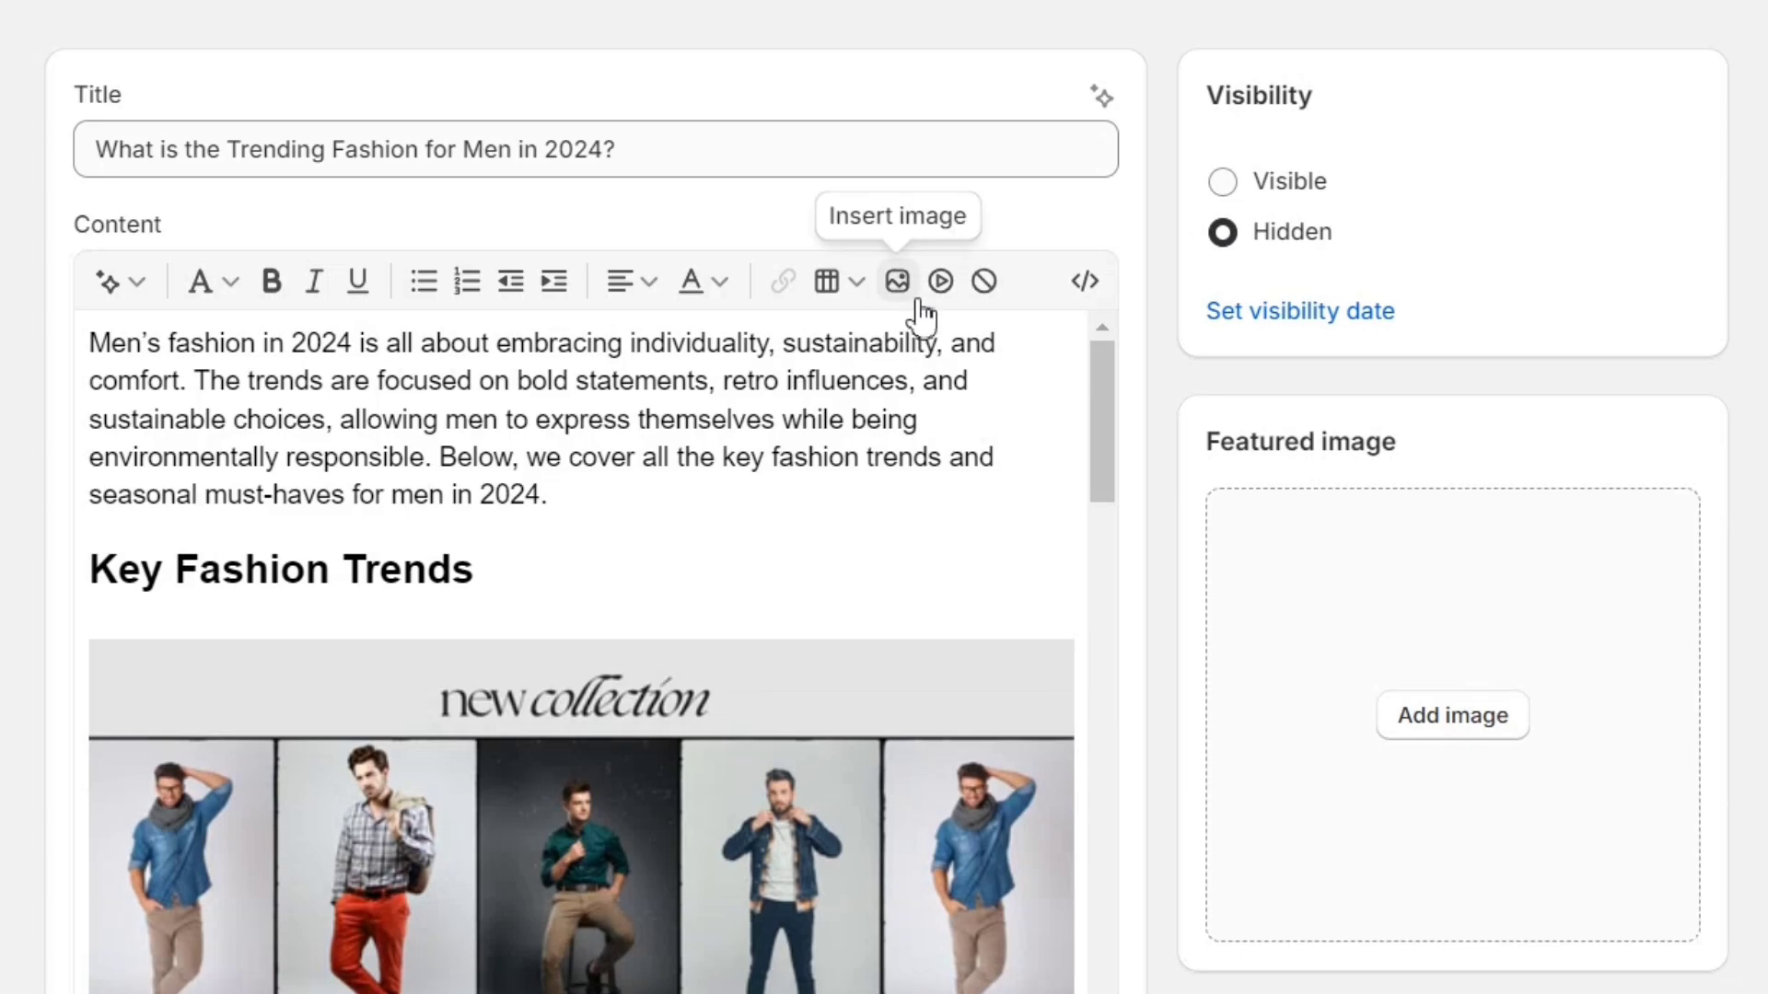
left_click(856, 285)
left_click(854, 293)
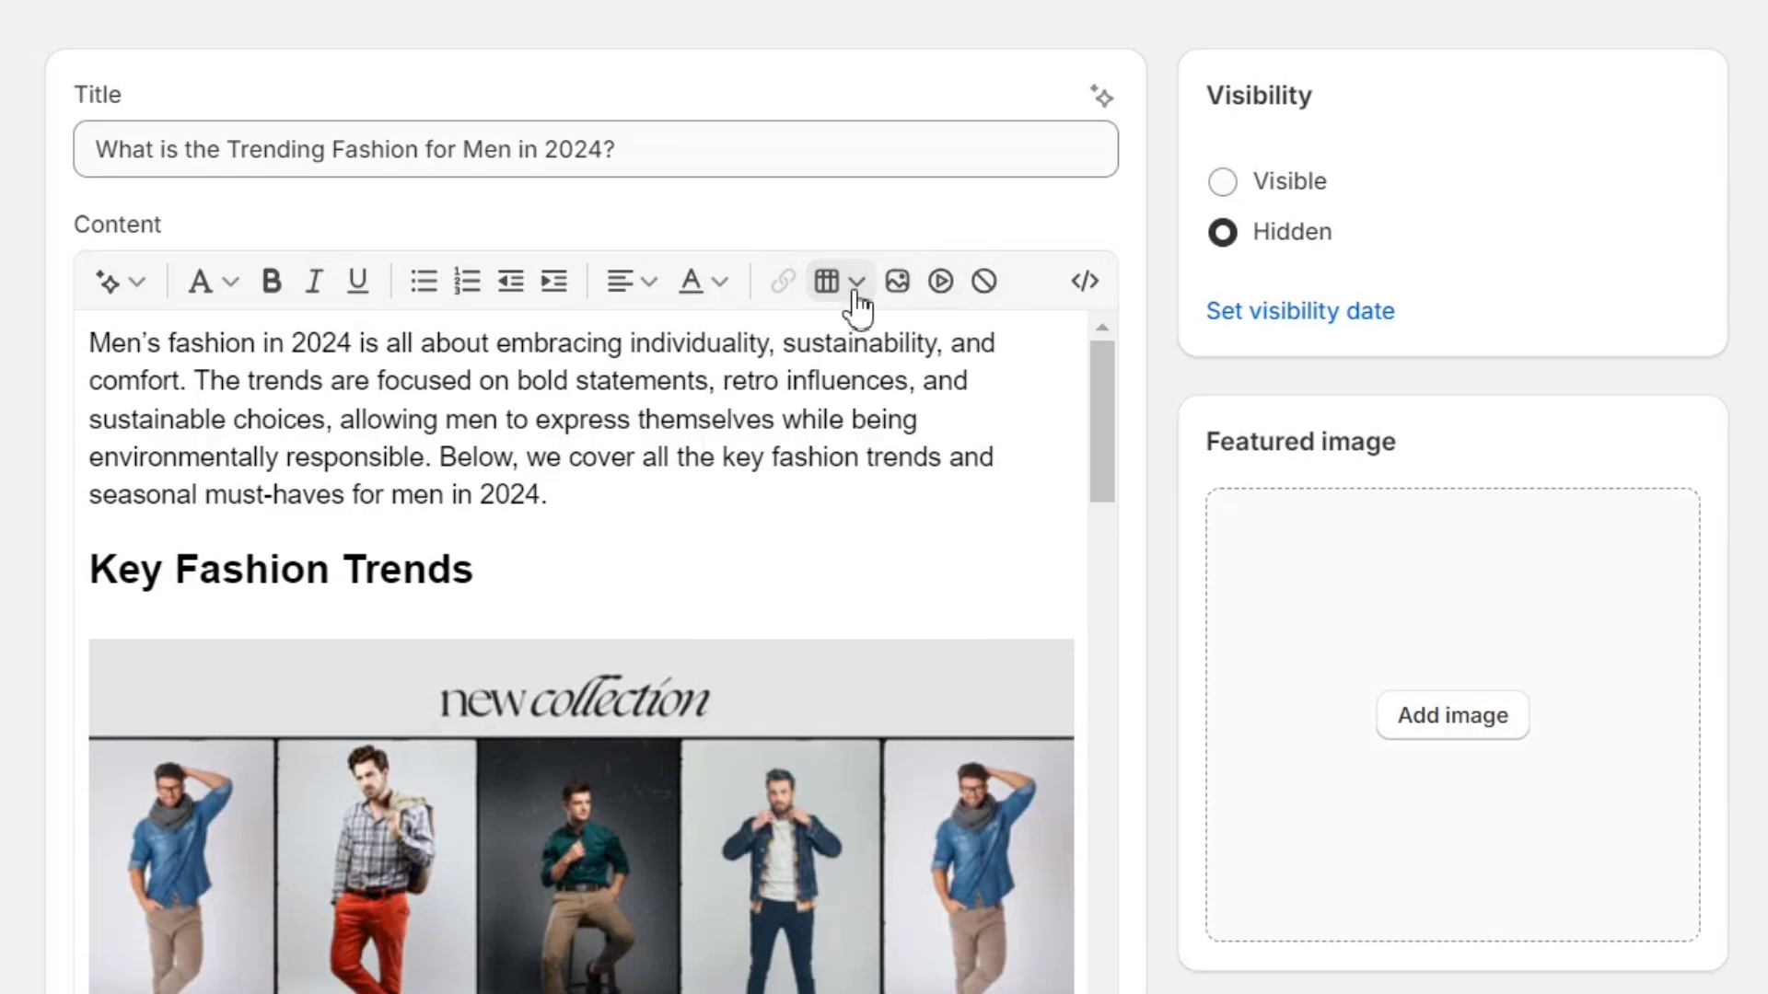
left_click(718, 293)
left_click(716, 295)
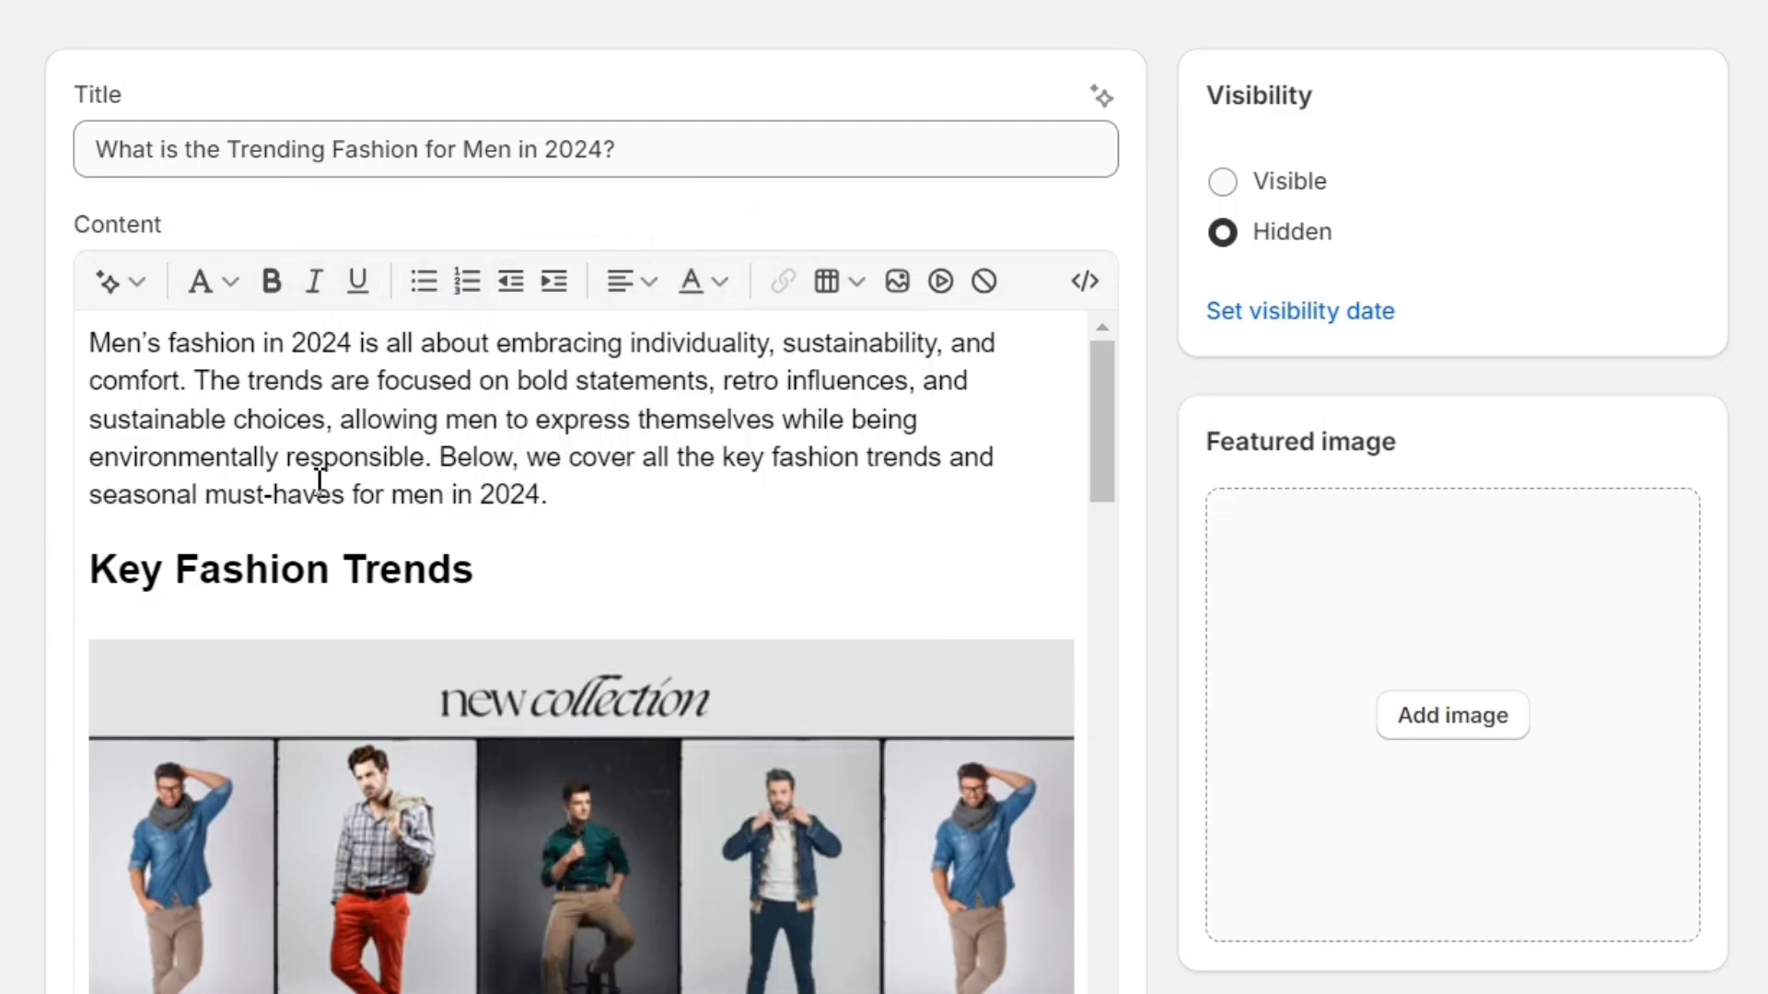
- Save the new blog post
scroll(320, 481, "down", 4)
scroll(654, 600, "down", 15)
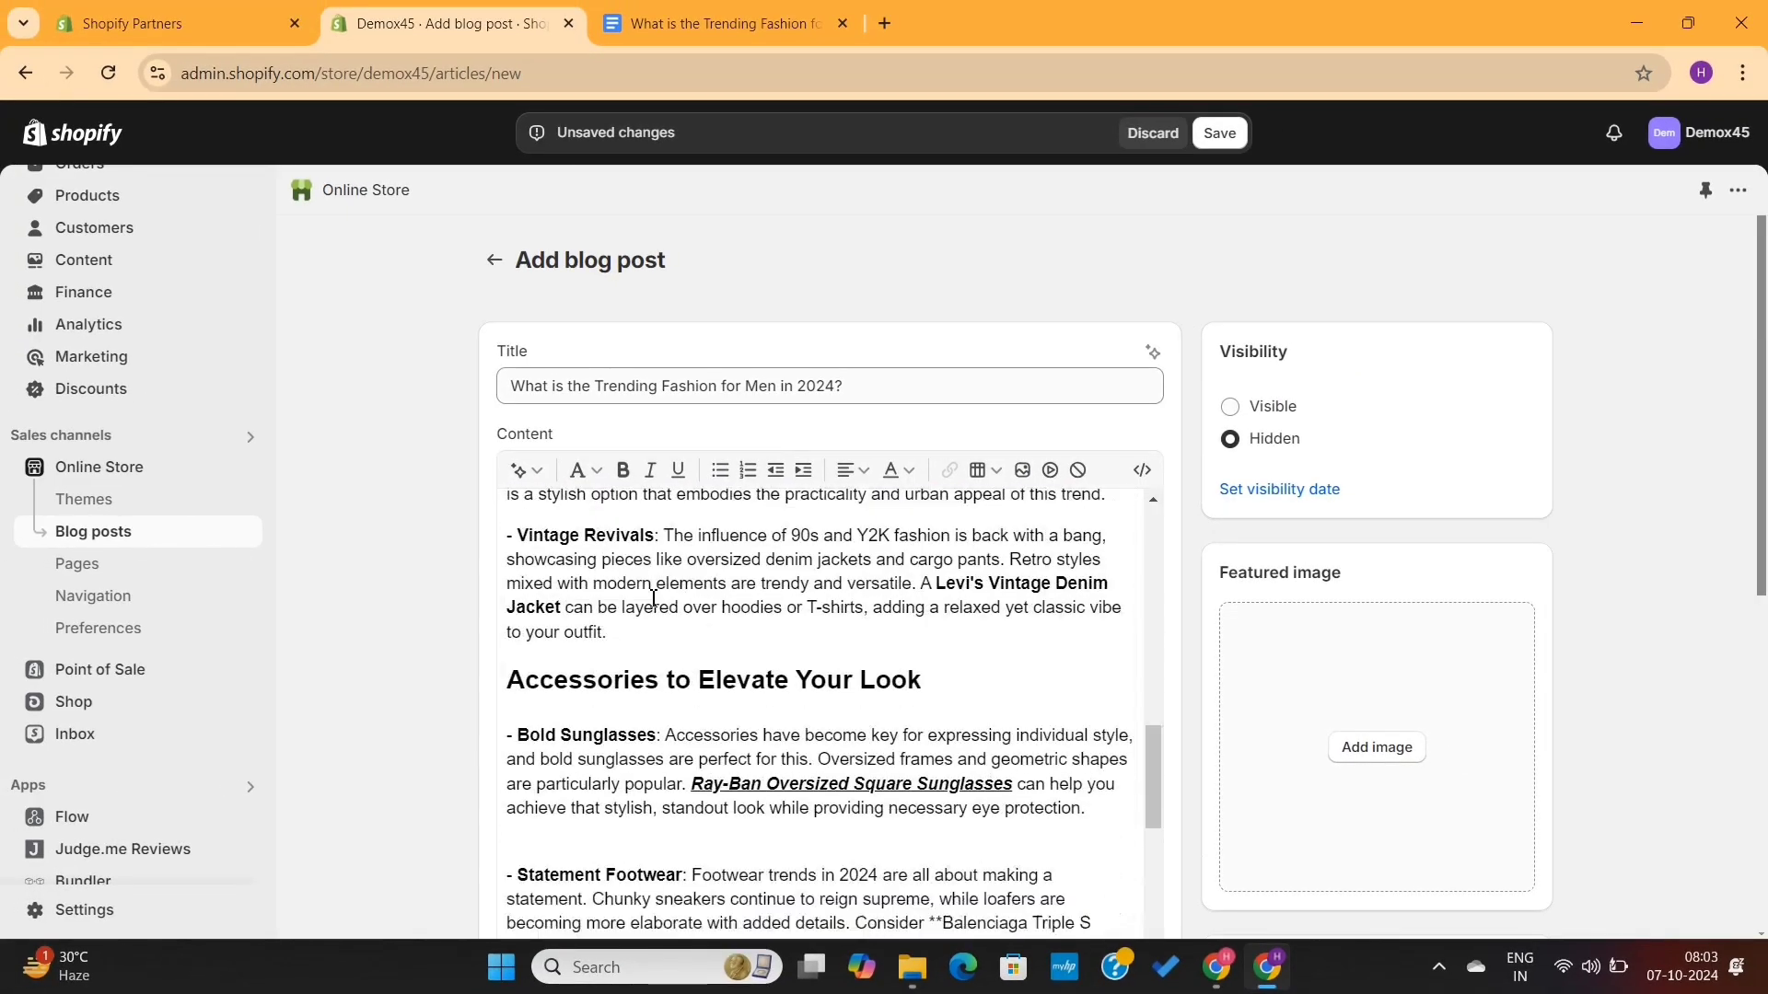
scroll(654, 599, "down", 4)
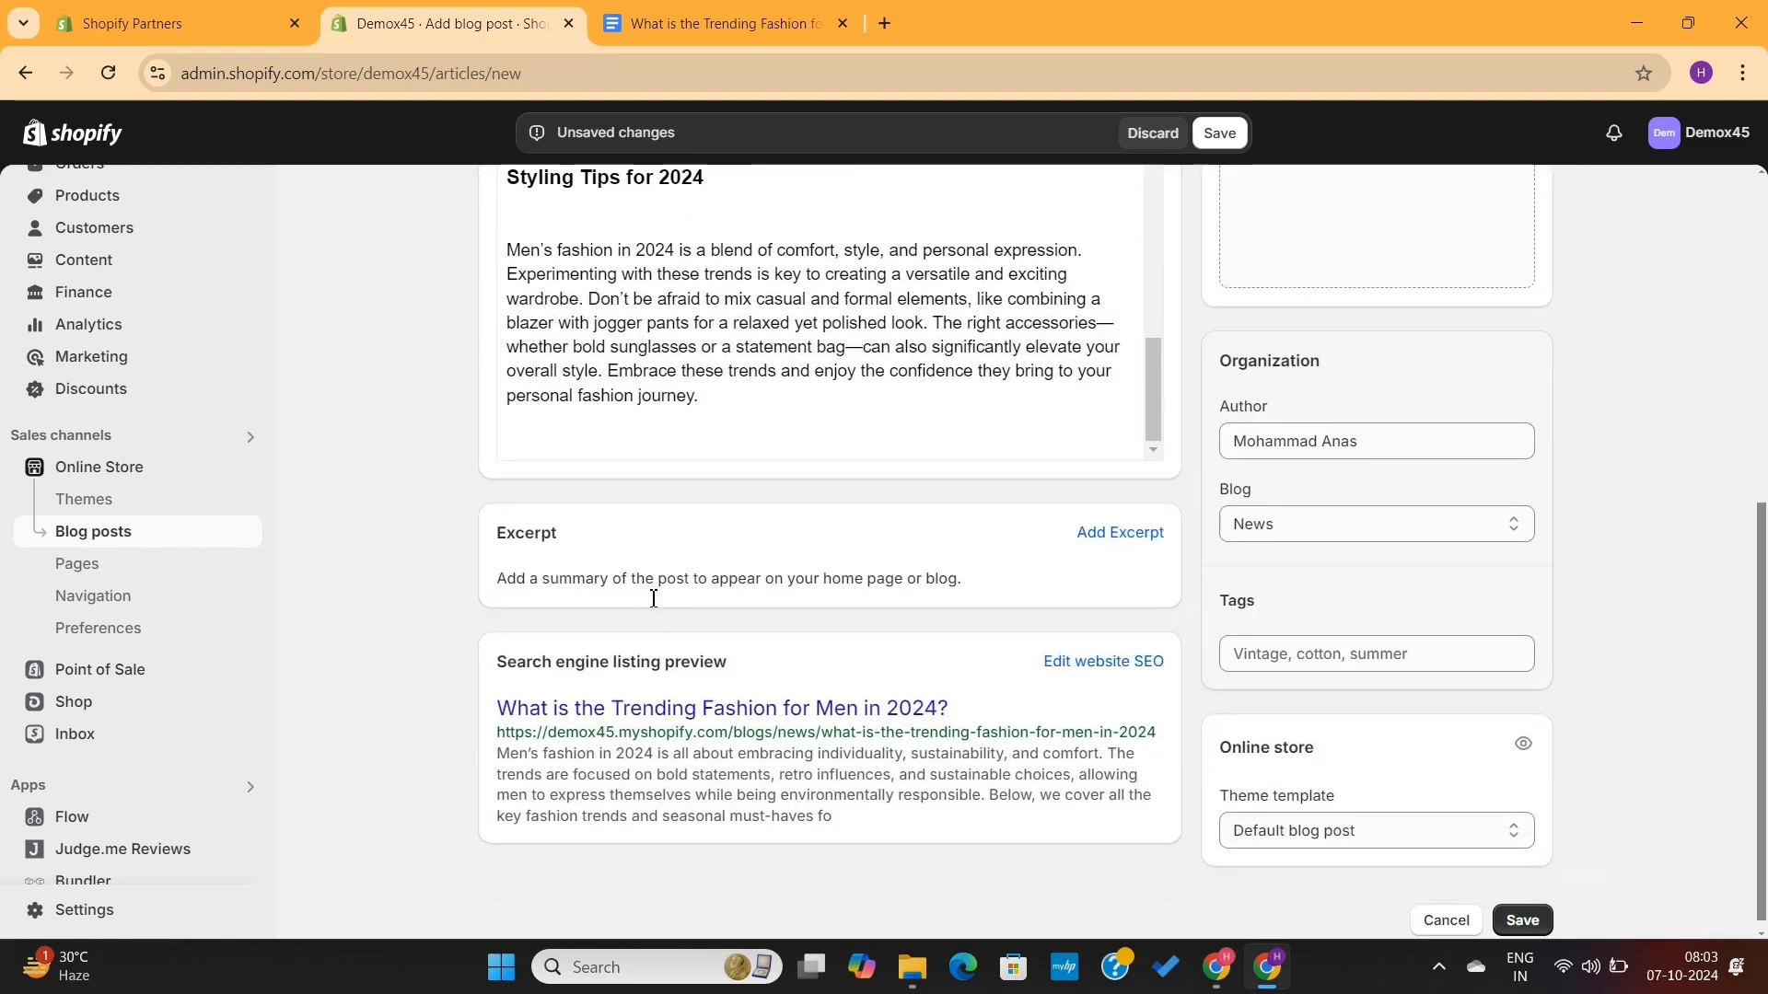
scroll(654, 599, "up", 20)
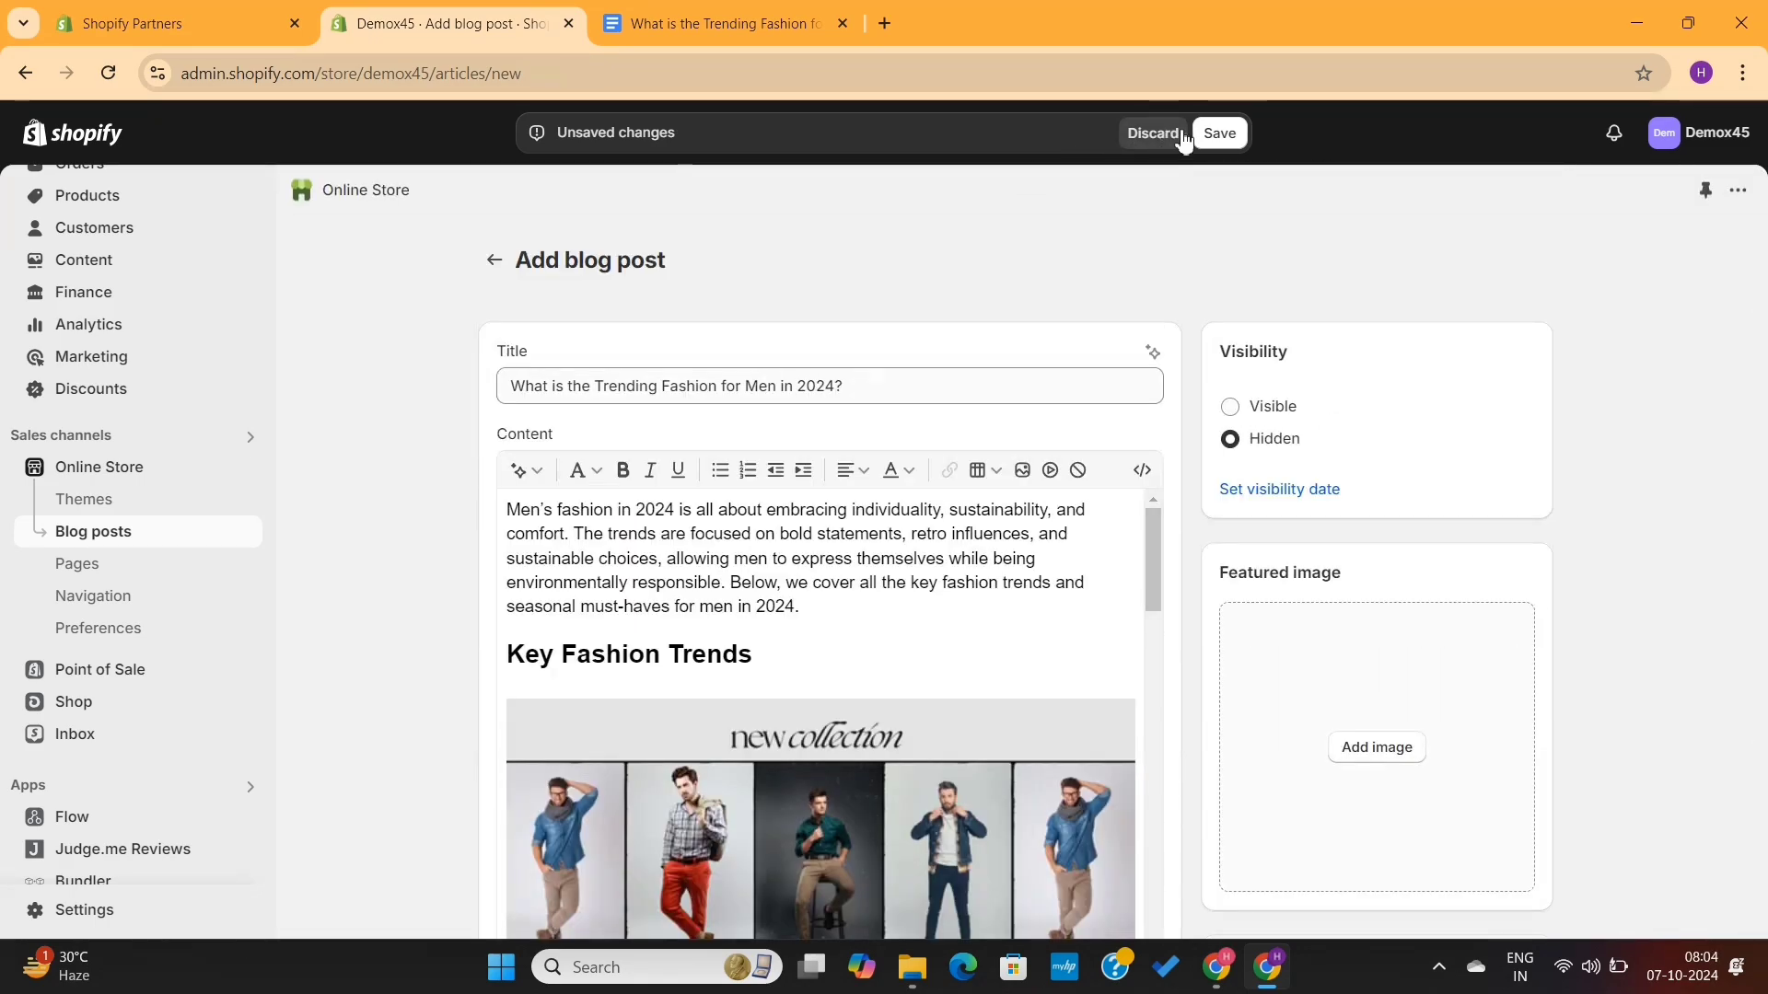
left_click(1211, 136)
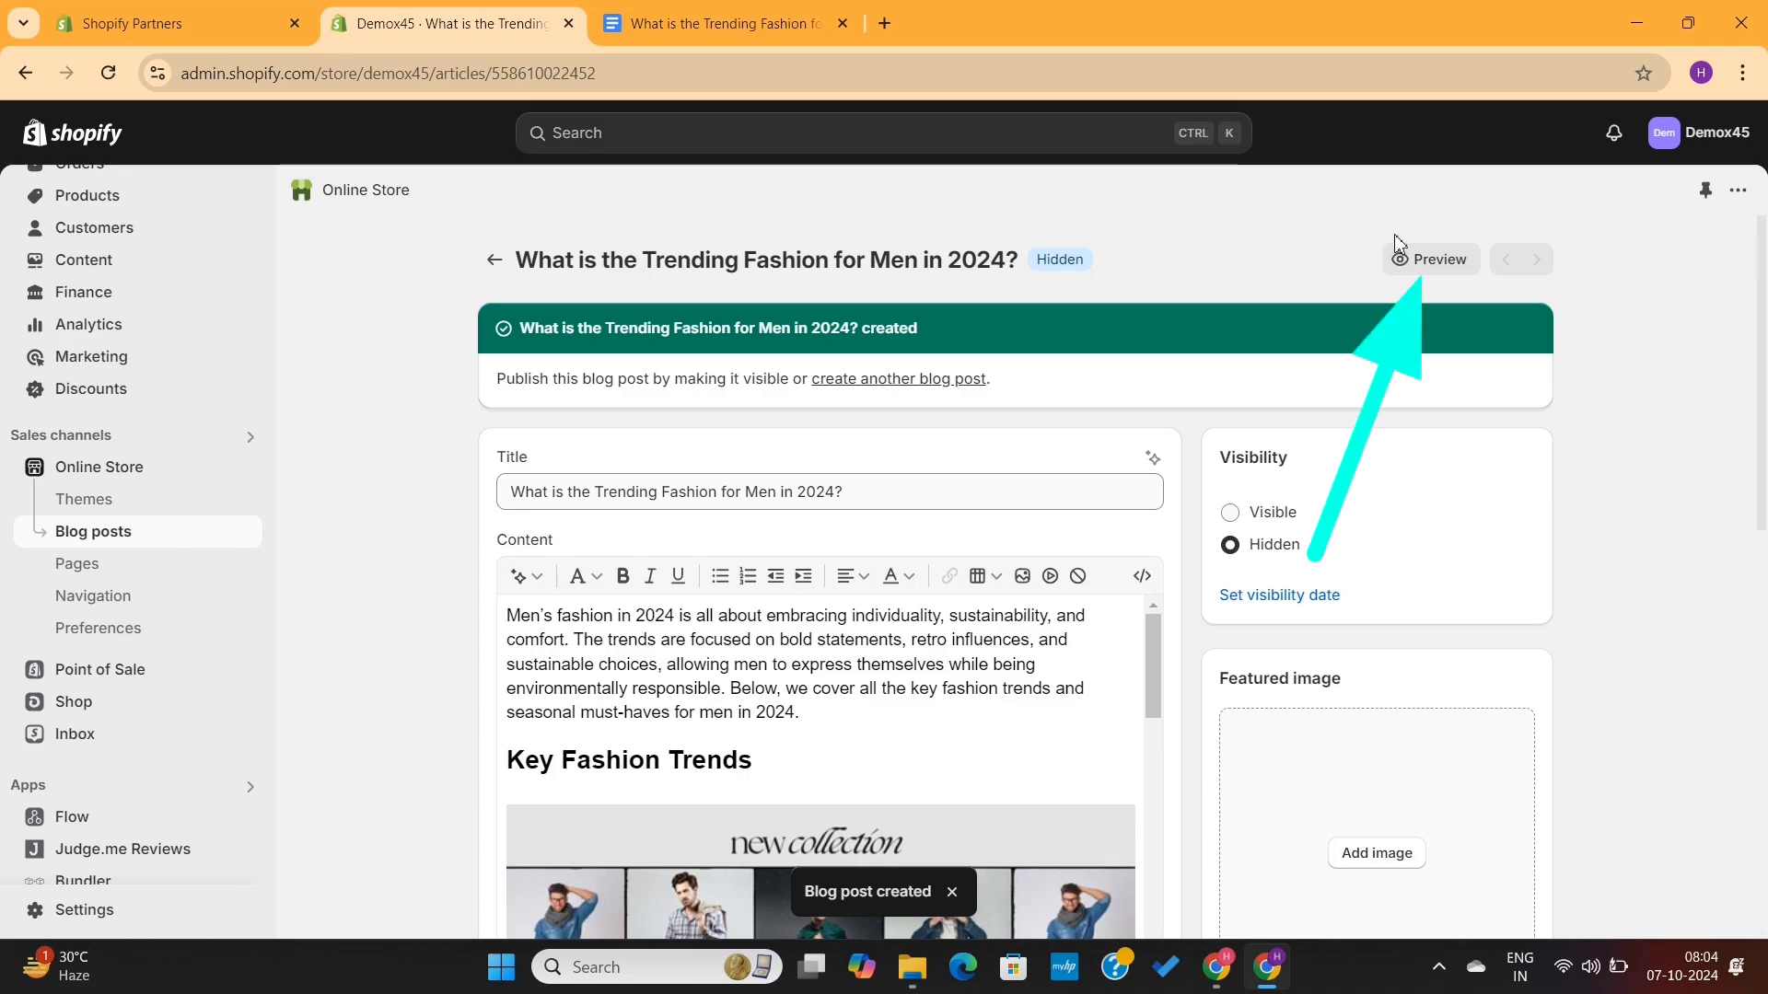
- Preview the saved blog post on the storefront and scroll through its content
left_click(1424, 262)
scroll(1131, 465, "down", 9)
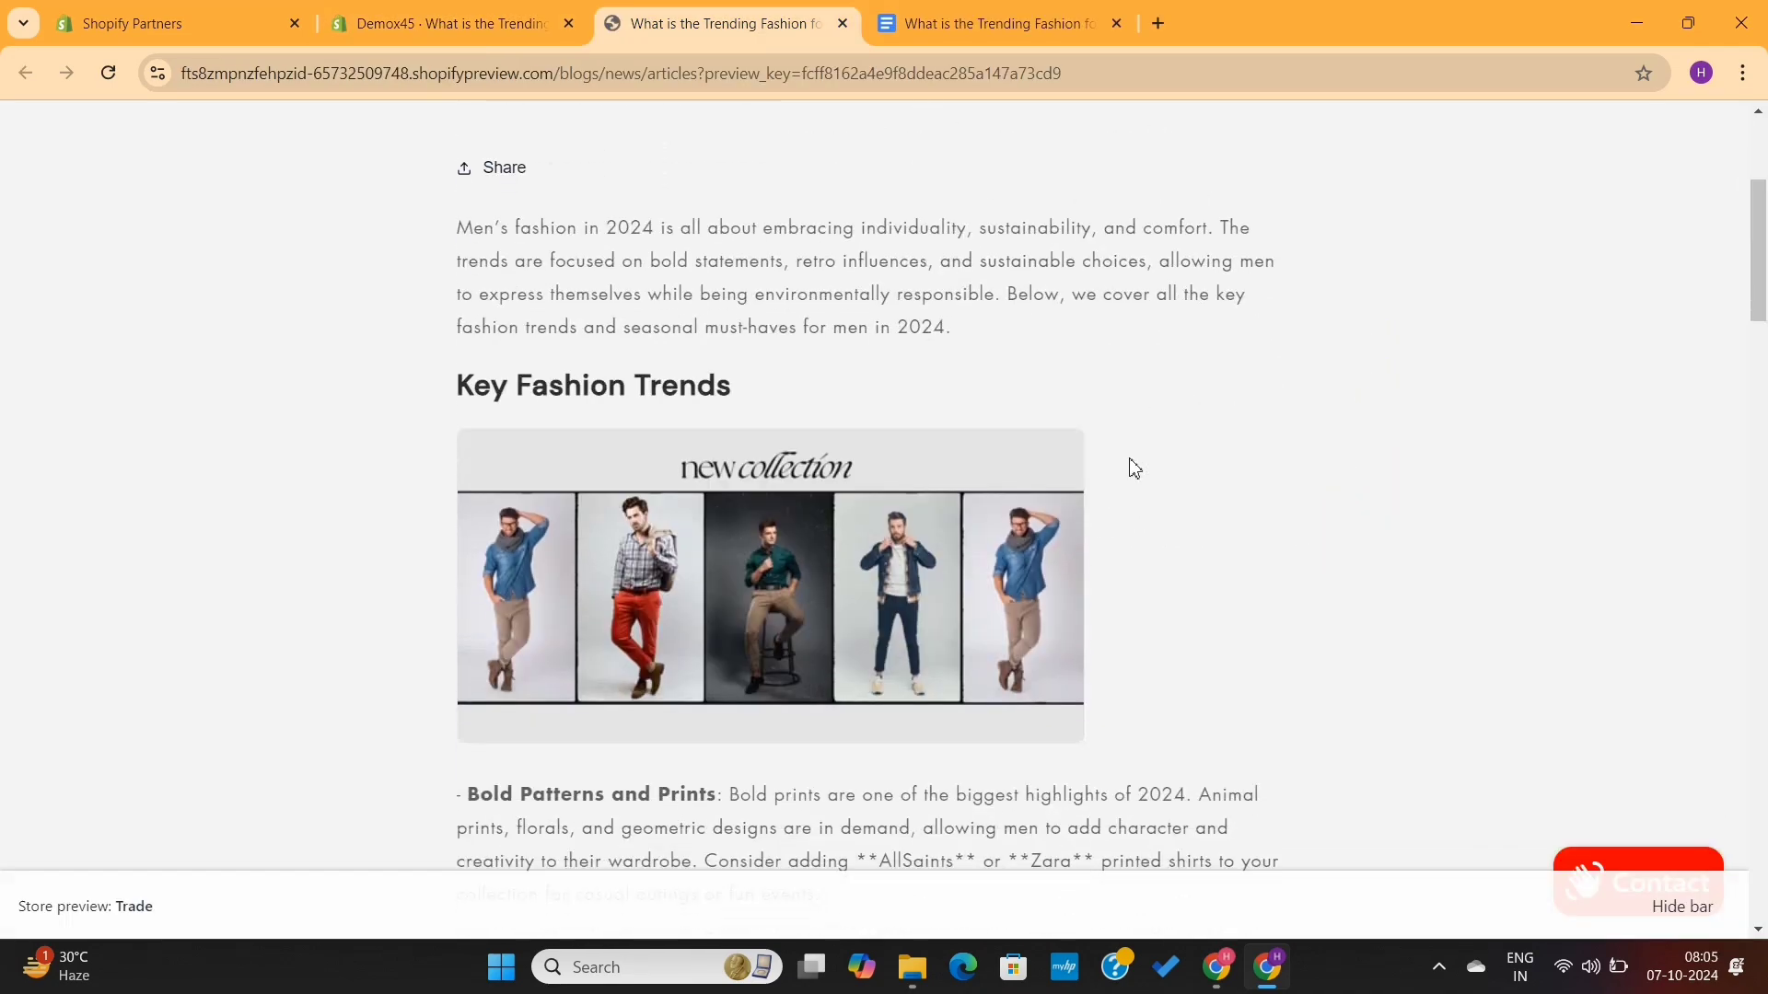
scroll(1134, 468, "up", 4)
scroll(1134, 468, "down", 15)
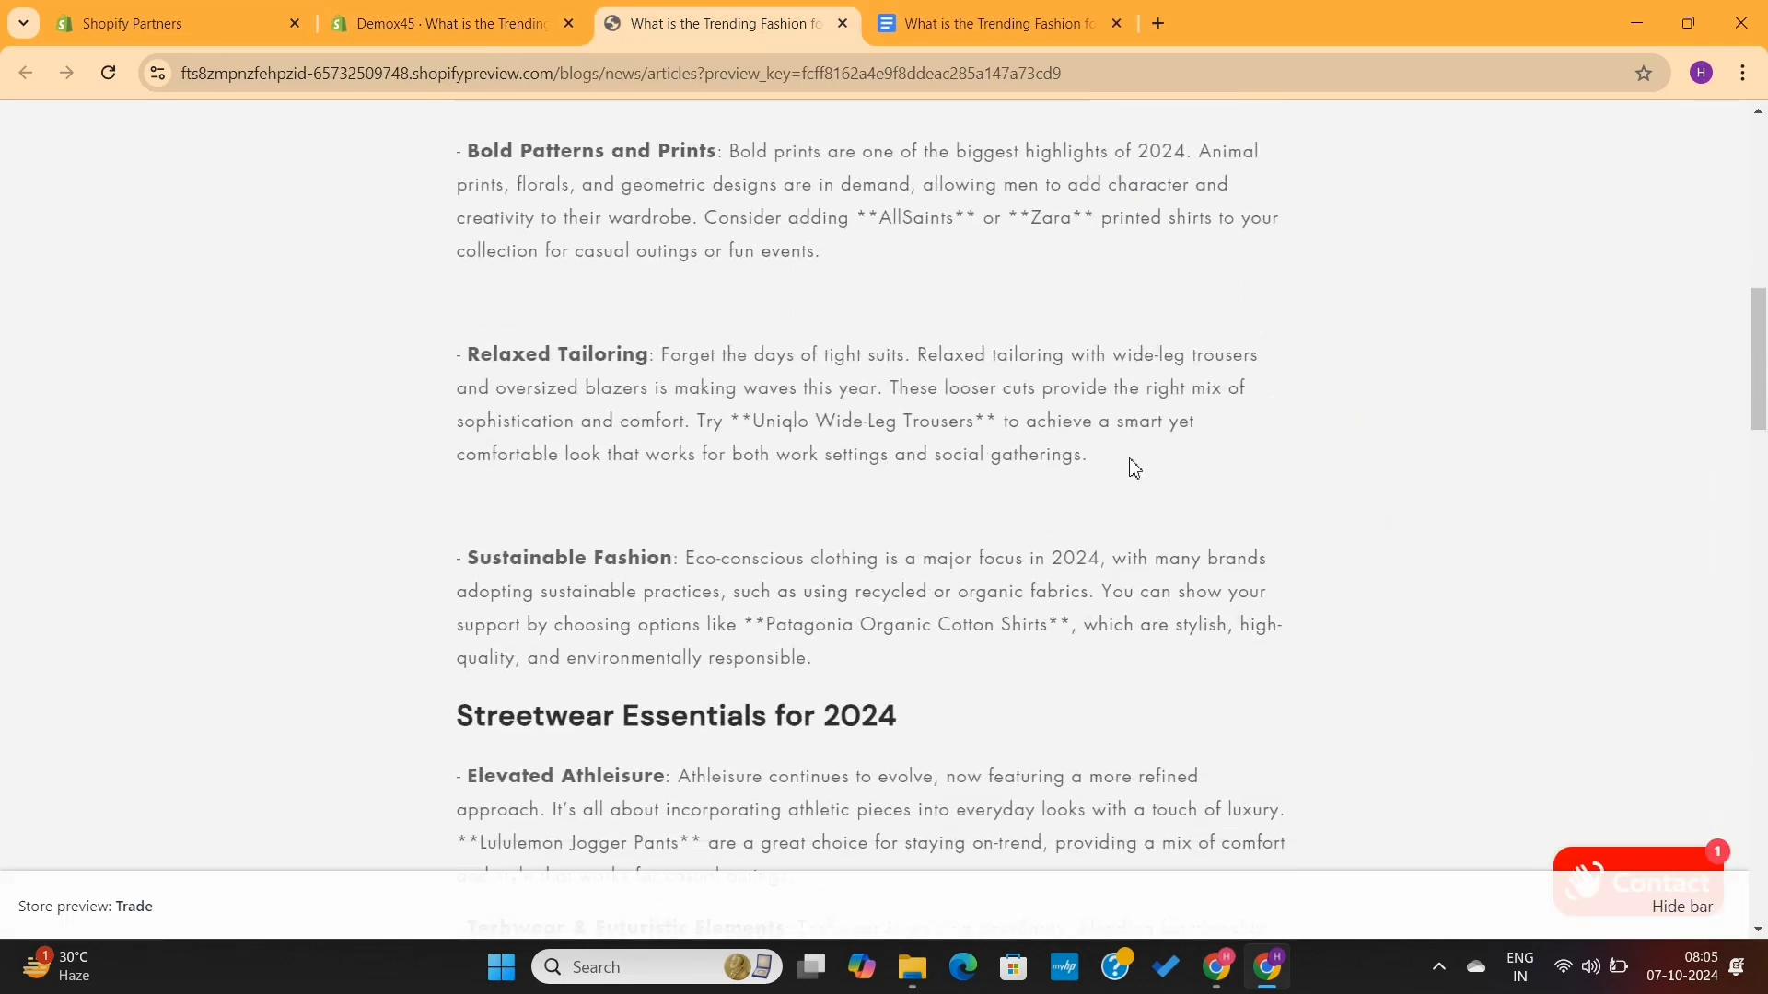
scroll(1134, 468, "down", 15)
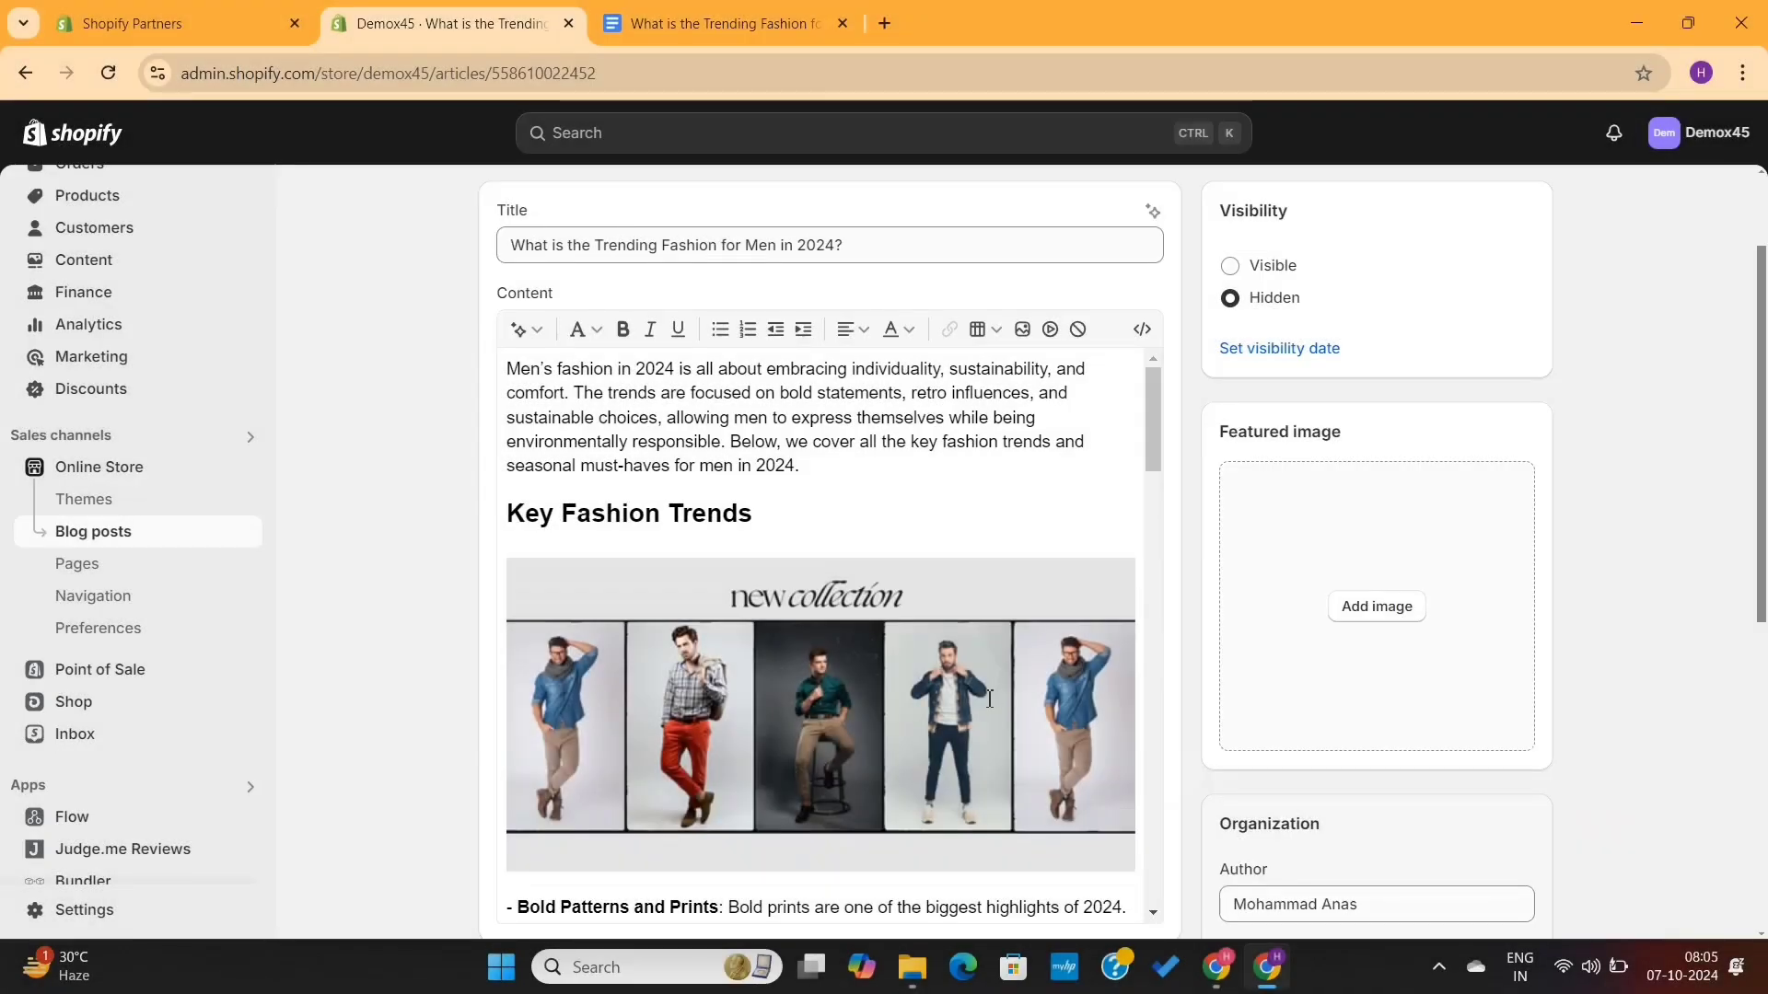
- Open the blog post's search engine listing settings for editing
scroll(989, 698, "down", 5)
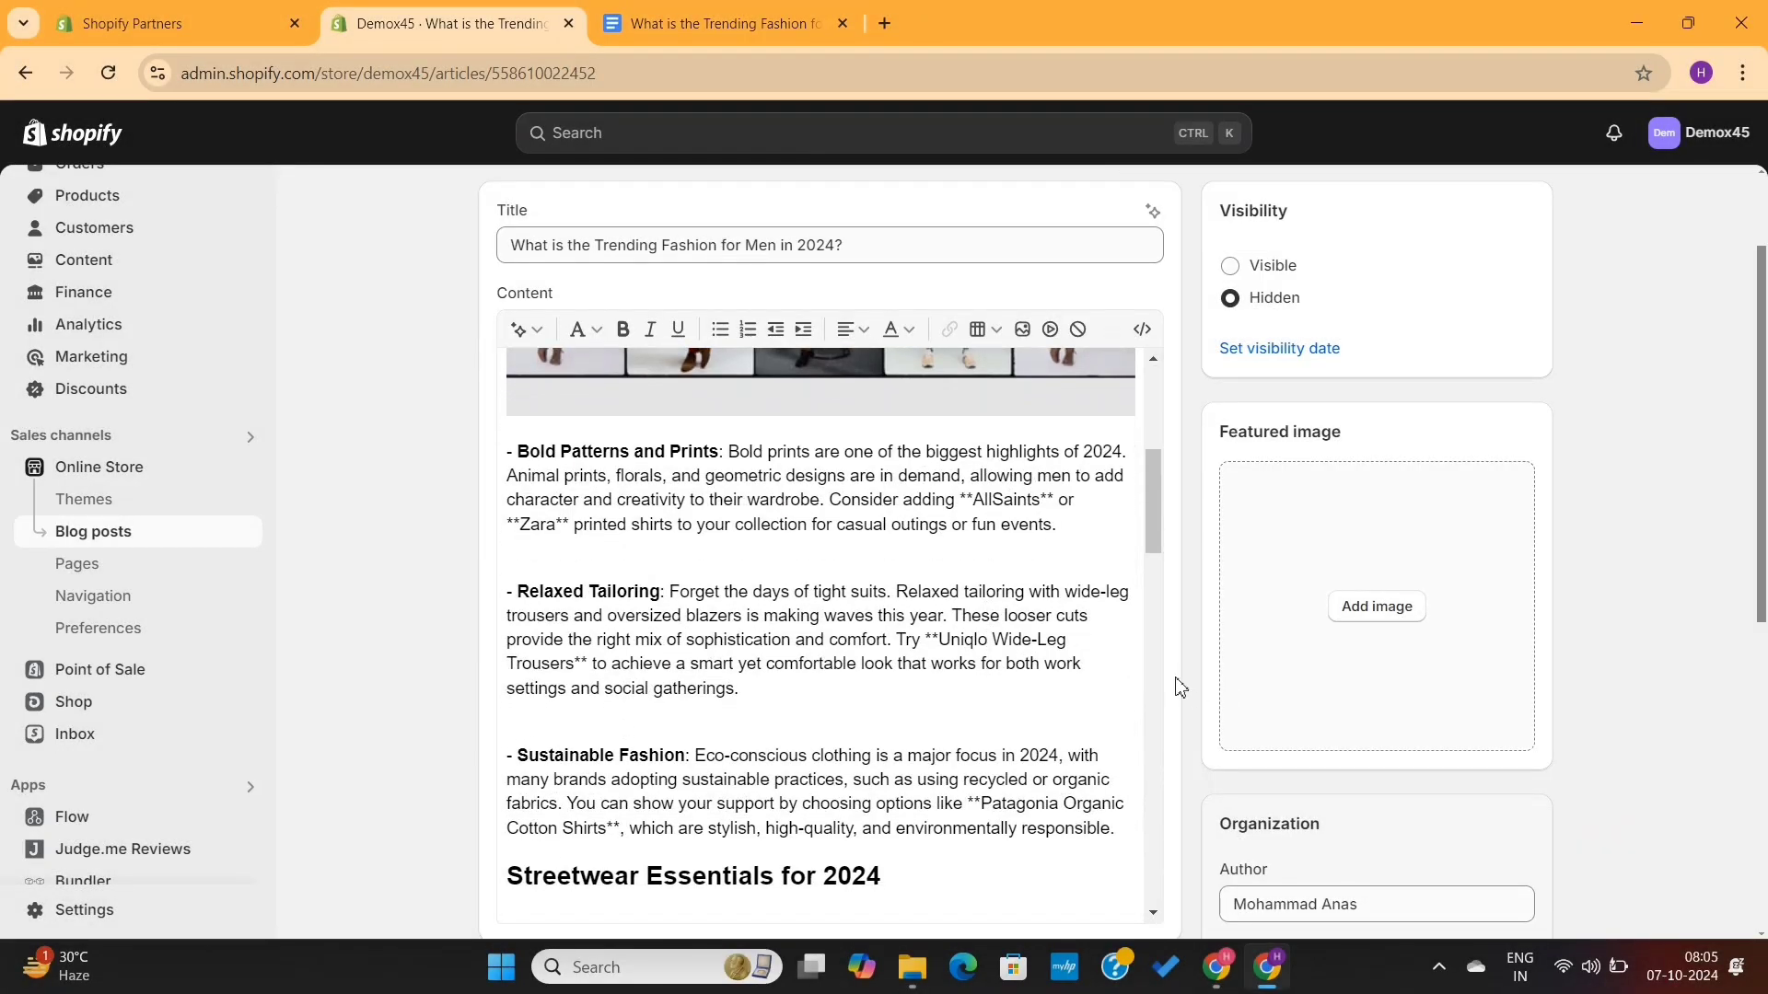
scroll(1180, 686, "down", 7)
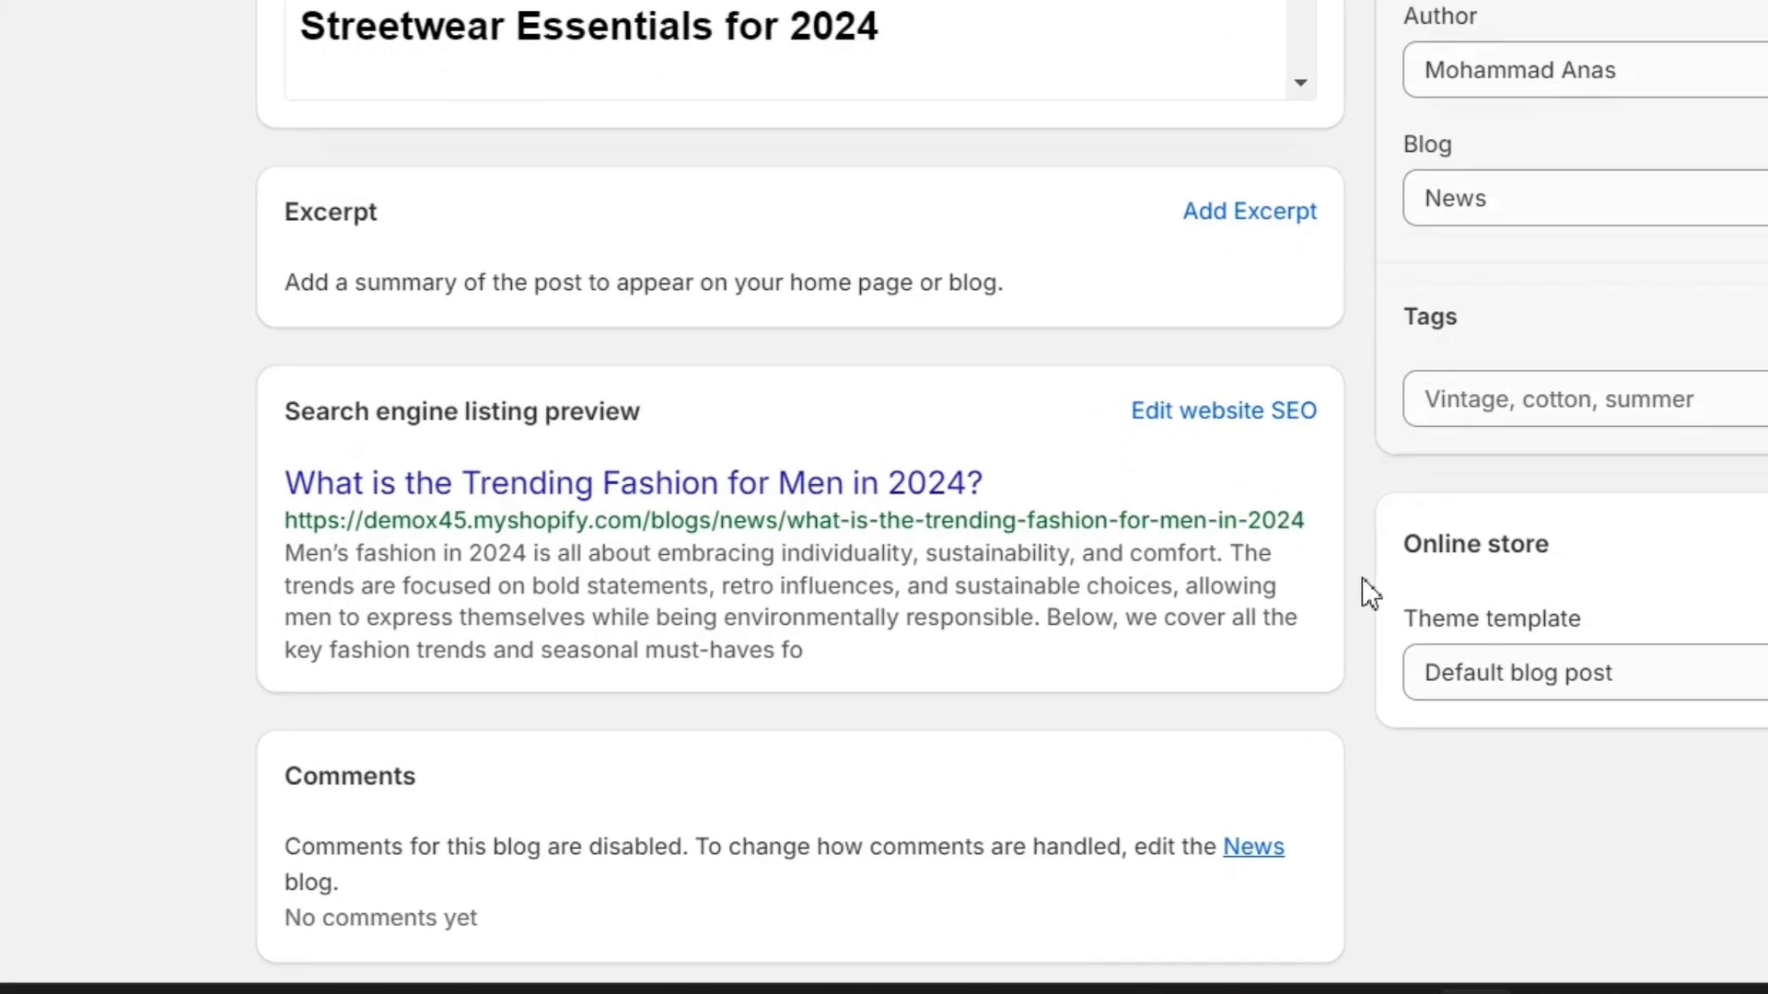
scroll(1361, 592, "down", 2)
scroll(1362, 592, "up", 1)
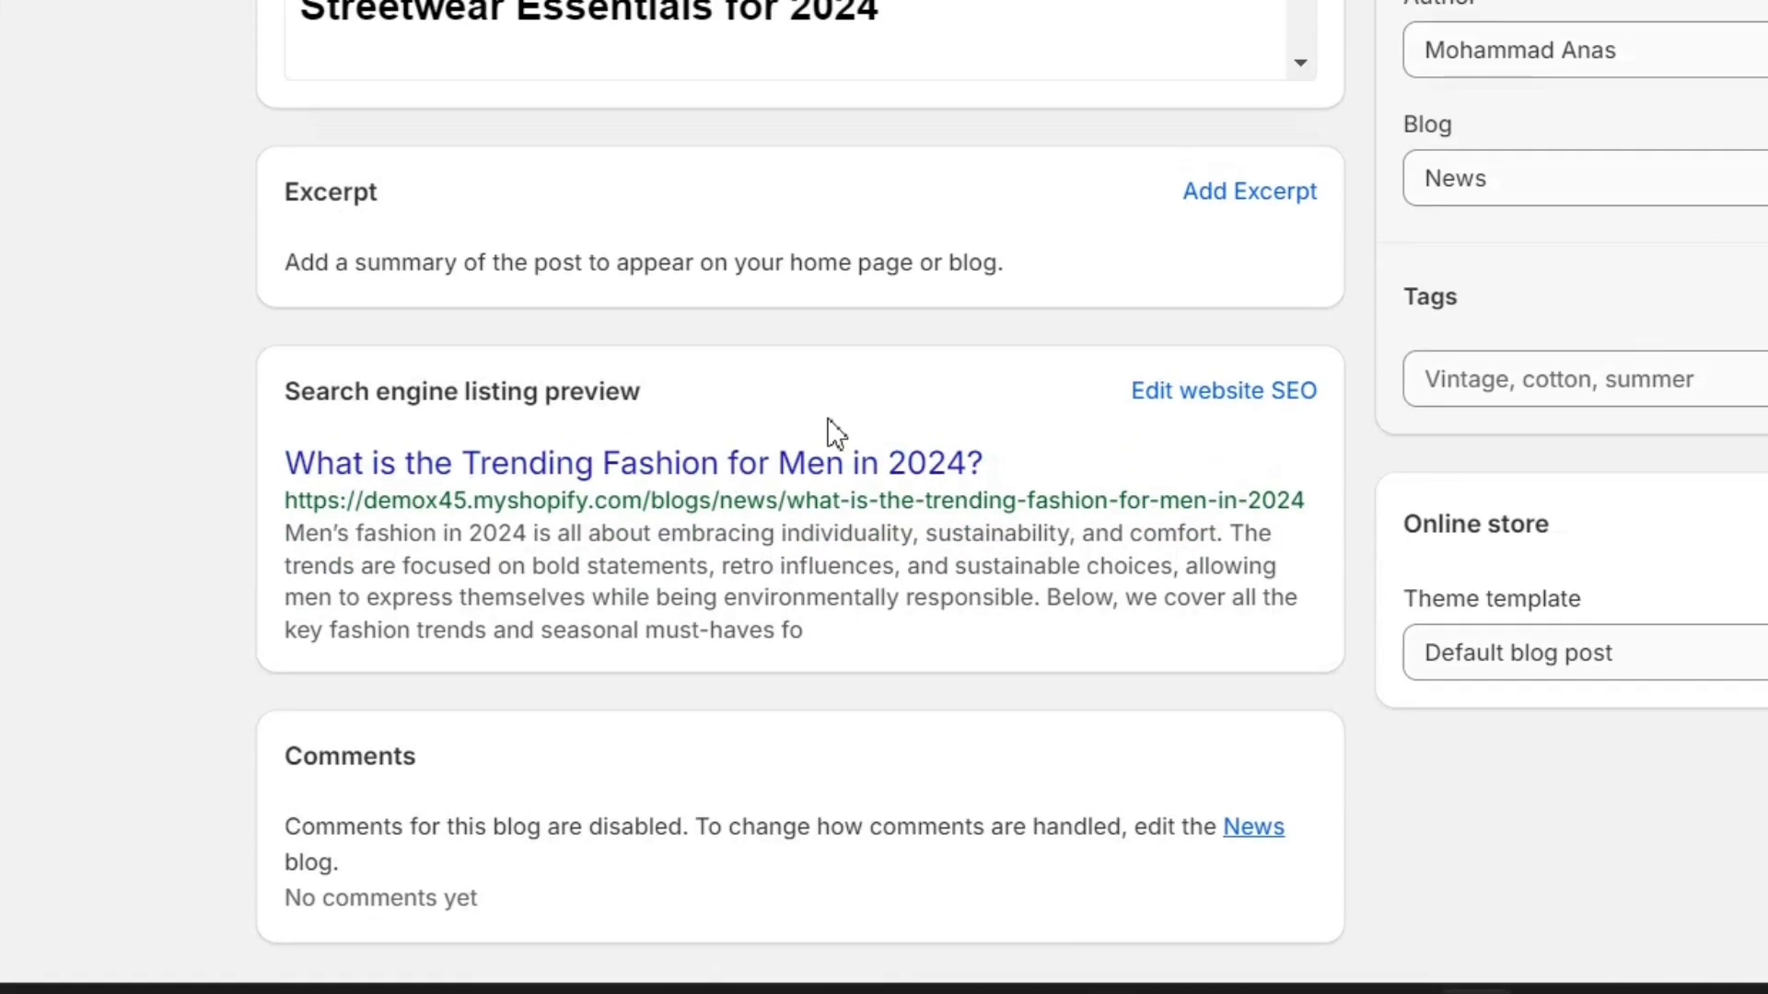
left_click_drag(685, 415, 272, 415)
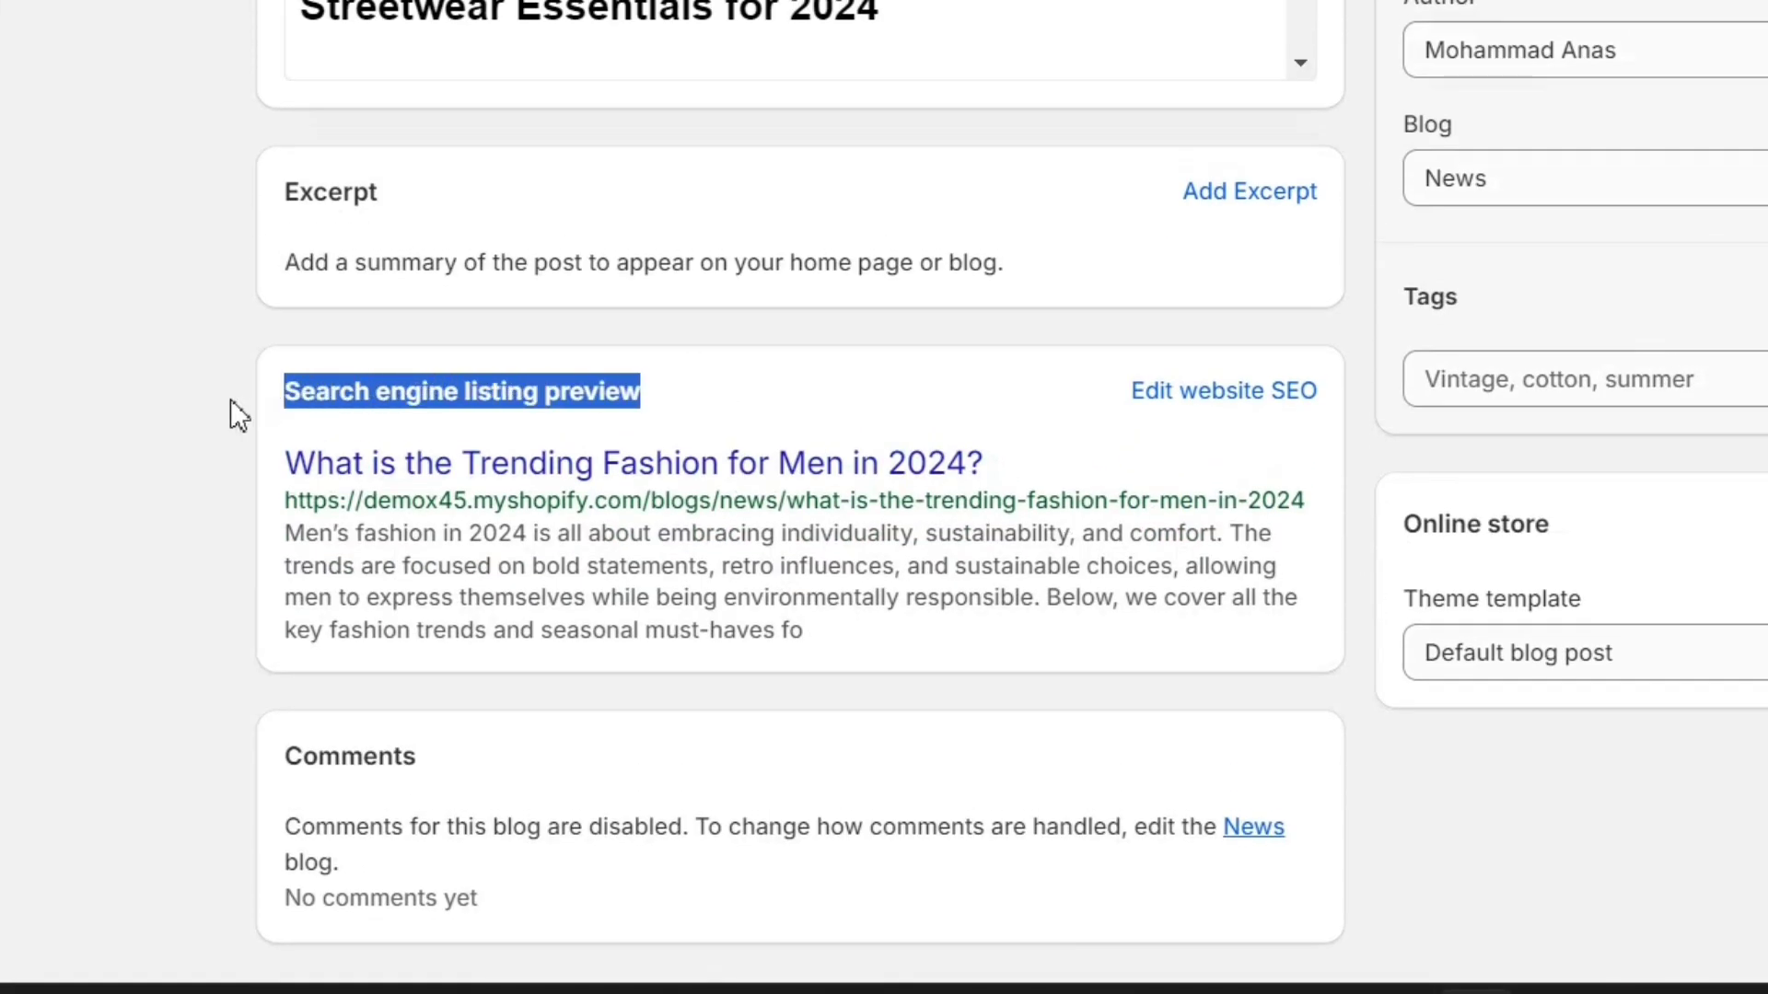
left_click(230, 400)
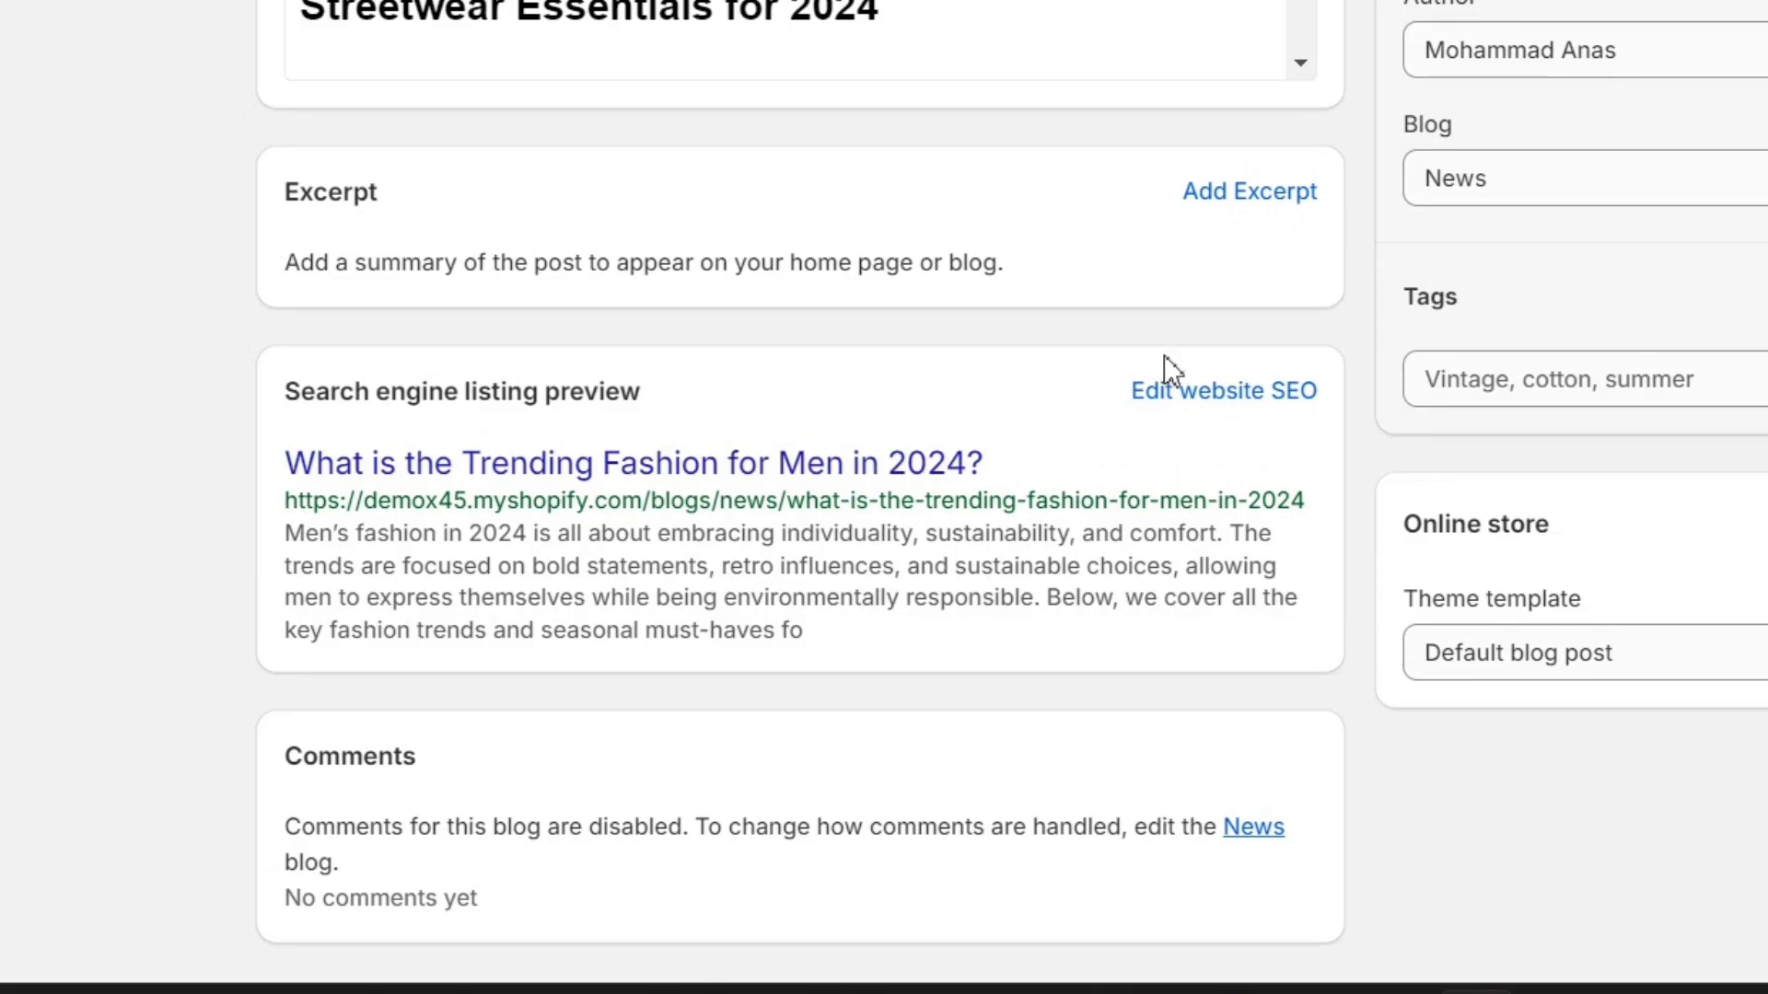
left_click(1236, 404)
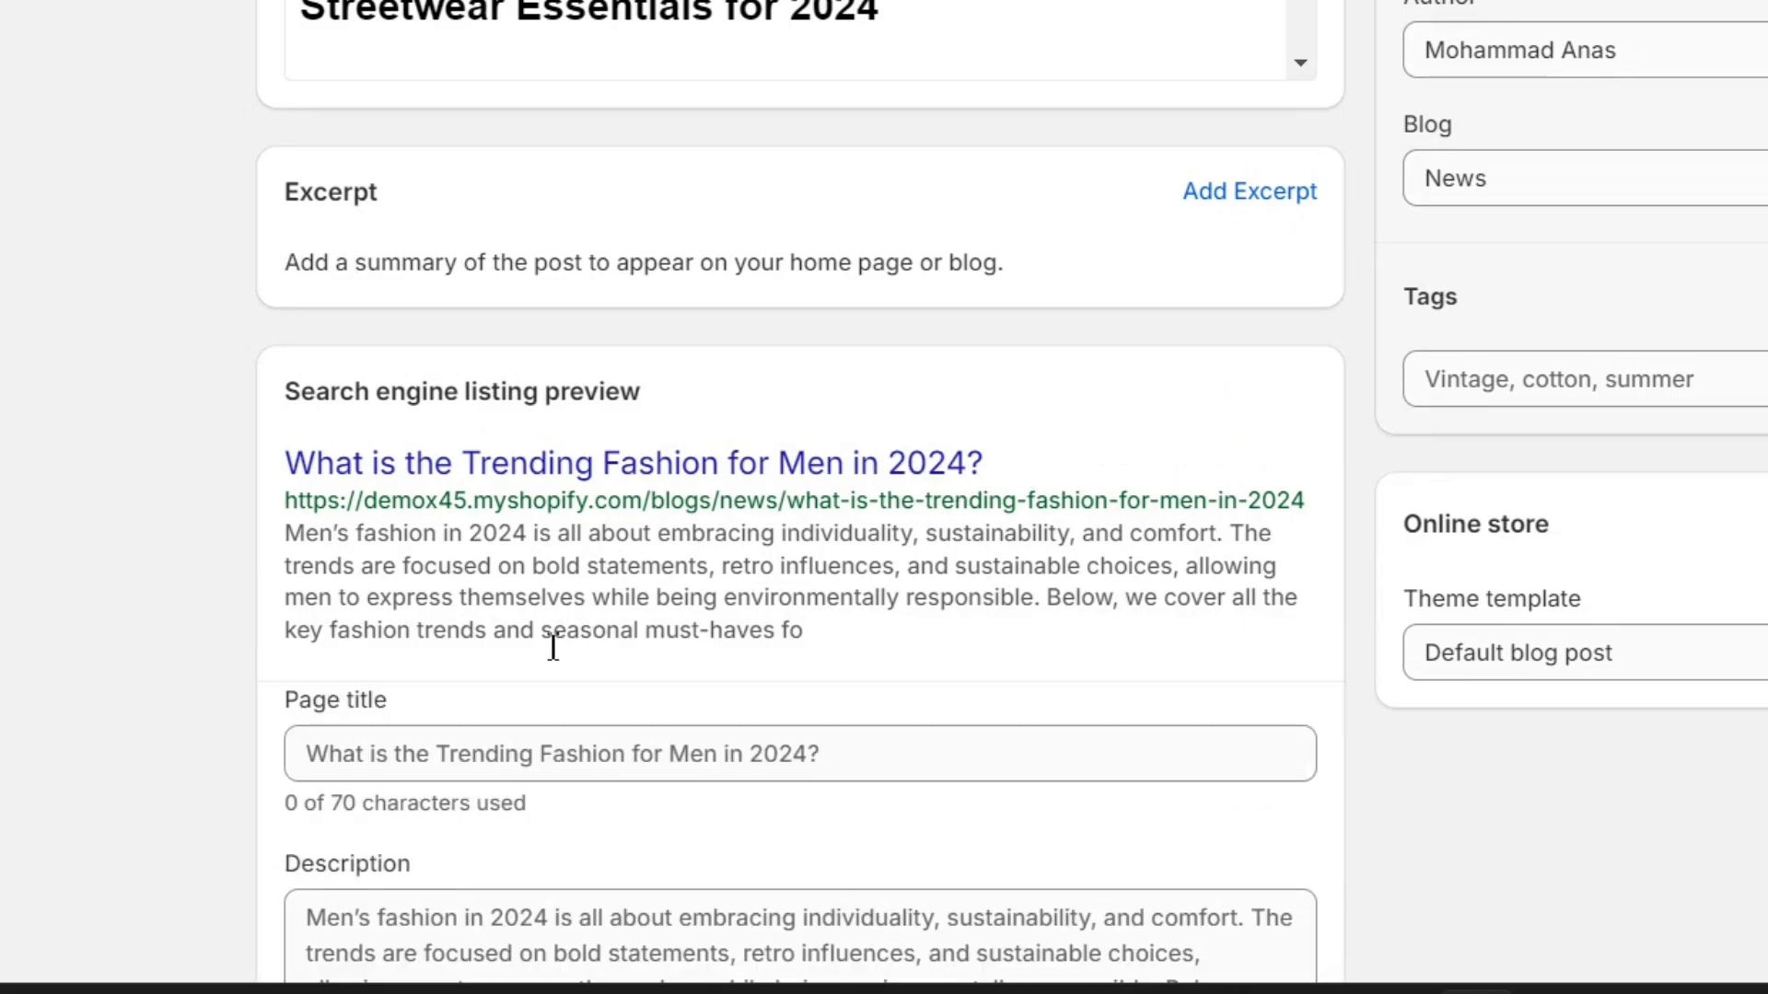
scroll(552, 647, "down", 3)
left_click(864, 543)
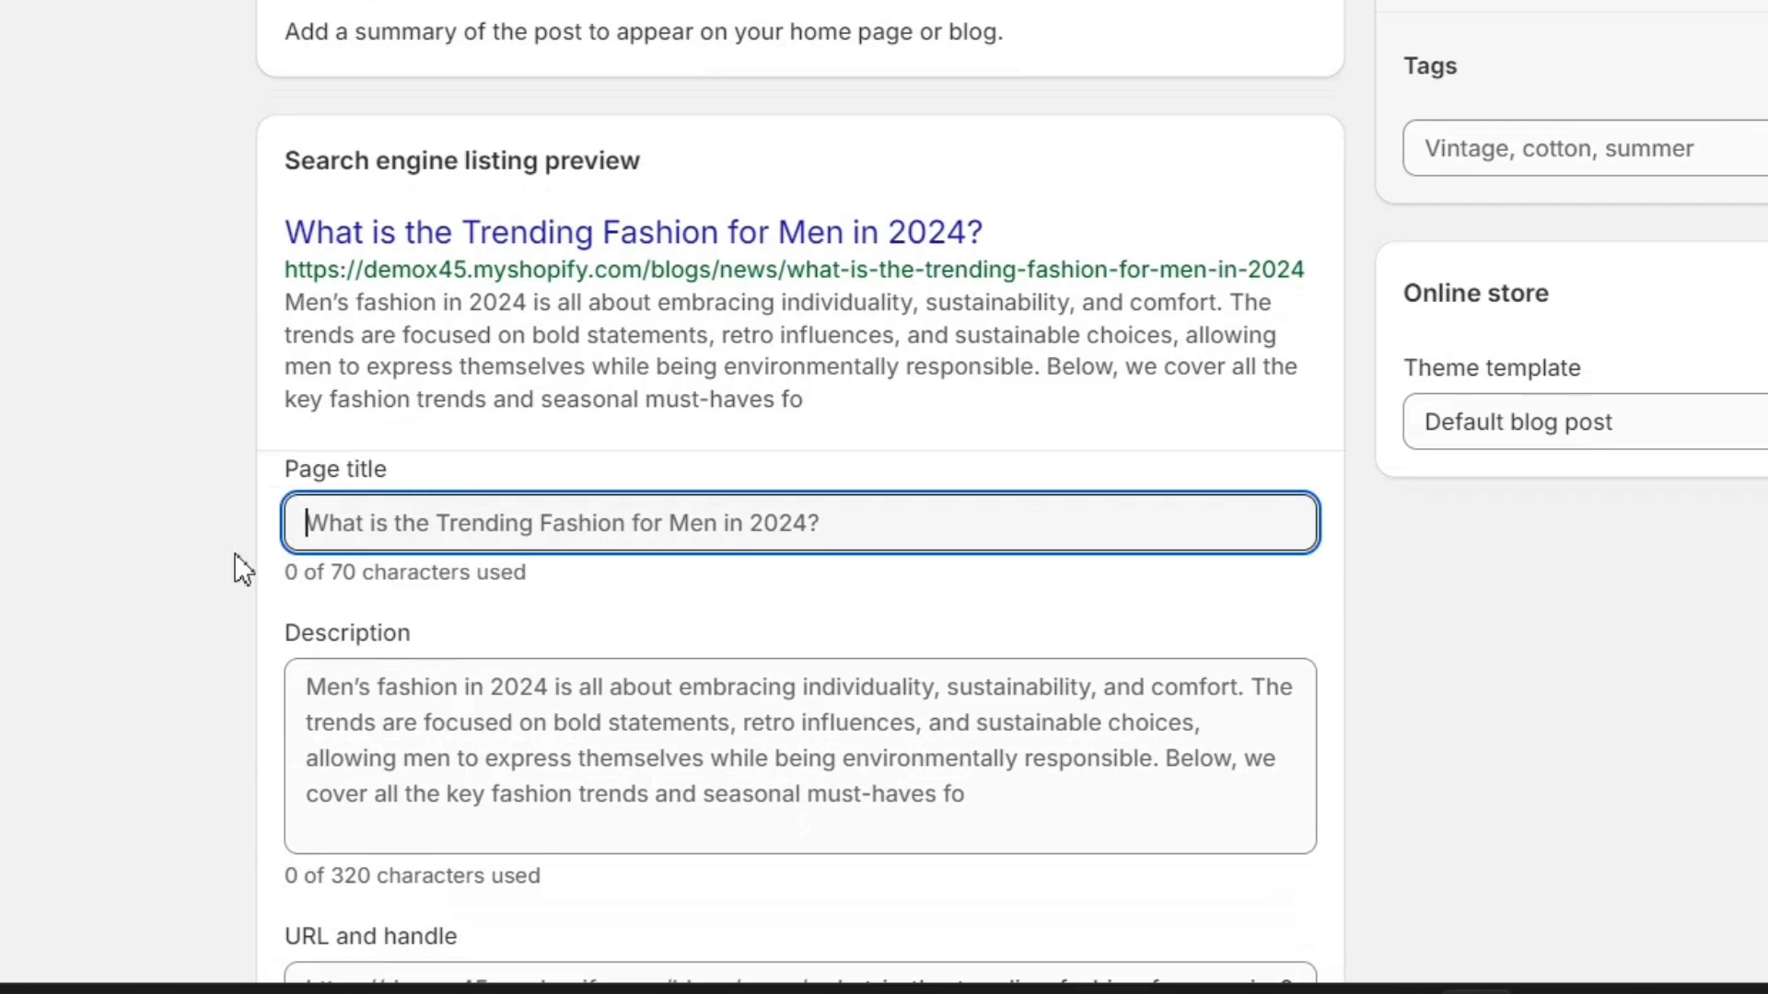
left_click(568, 723)
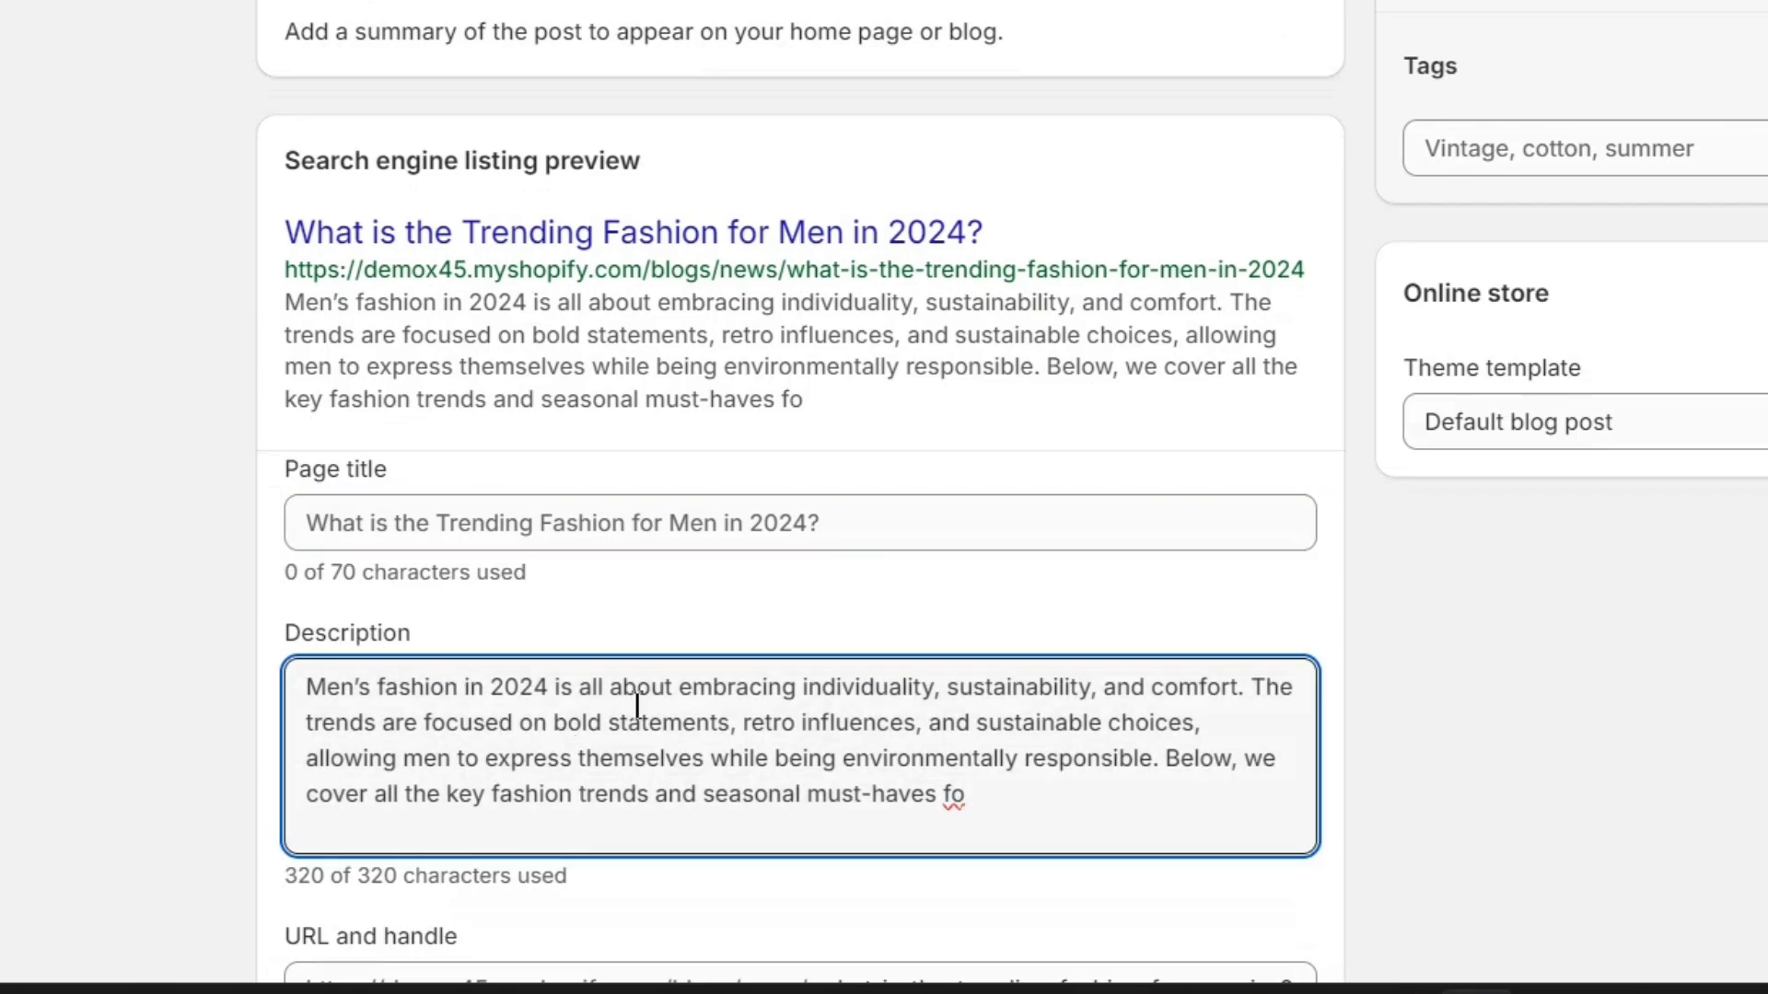
- Replace the SEO description with 'In this article, we are going to have a look at the latest winter fashion trends for men'
key("ctrl+a")
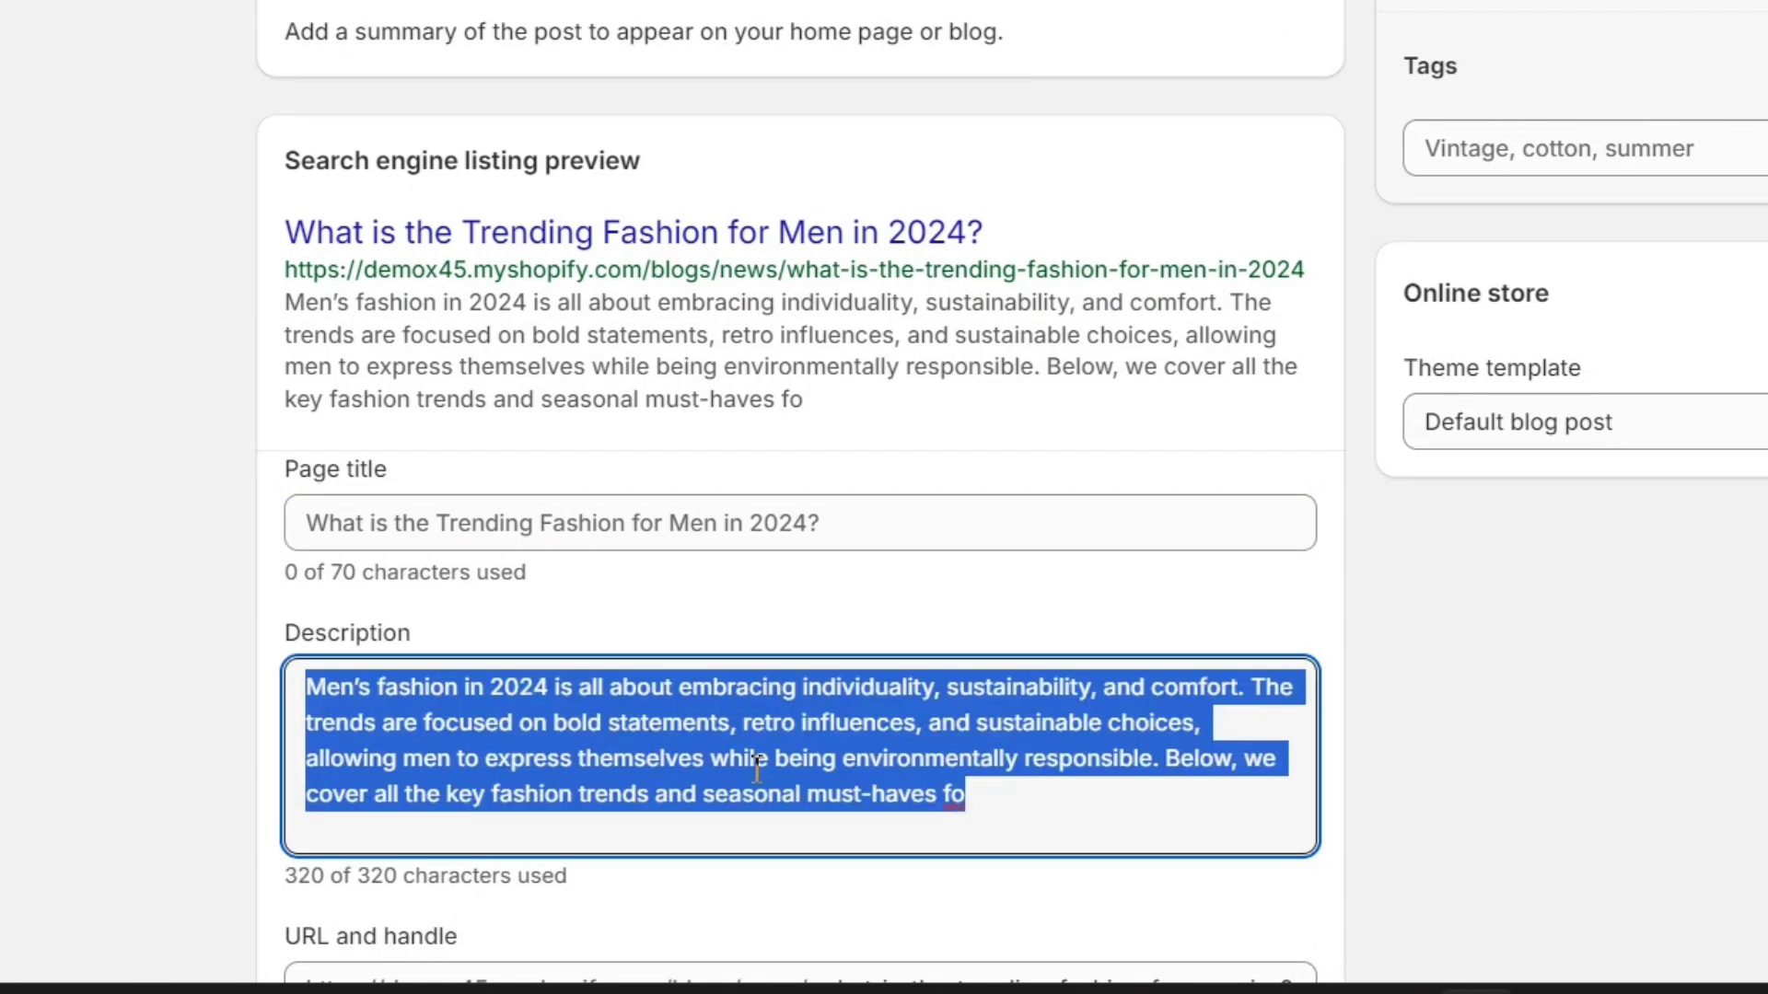
left_click(755, 763)
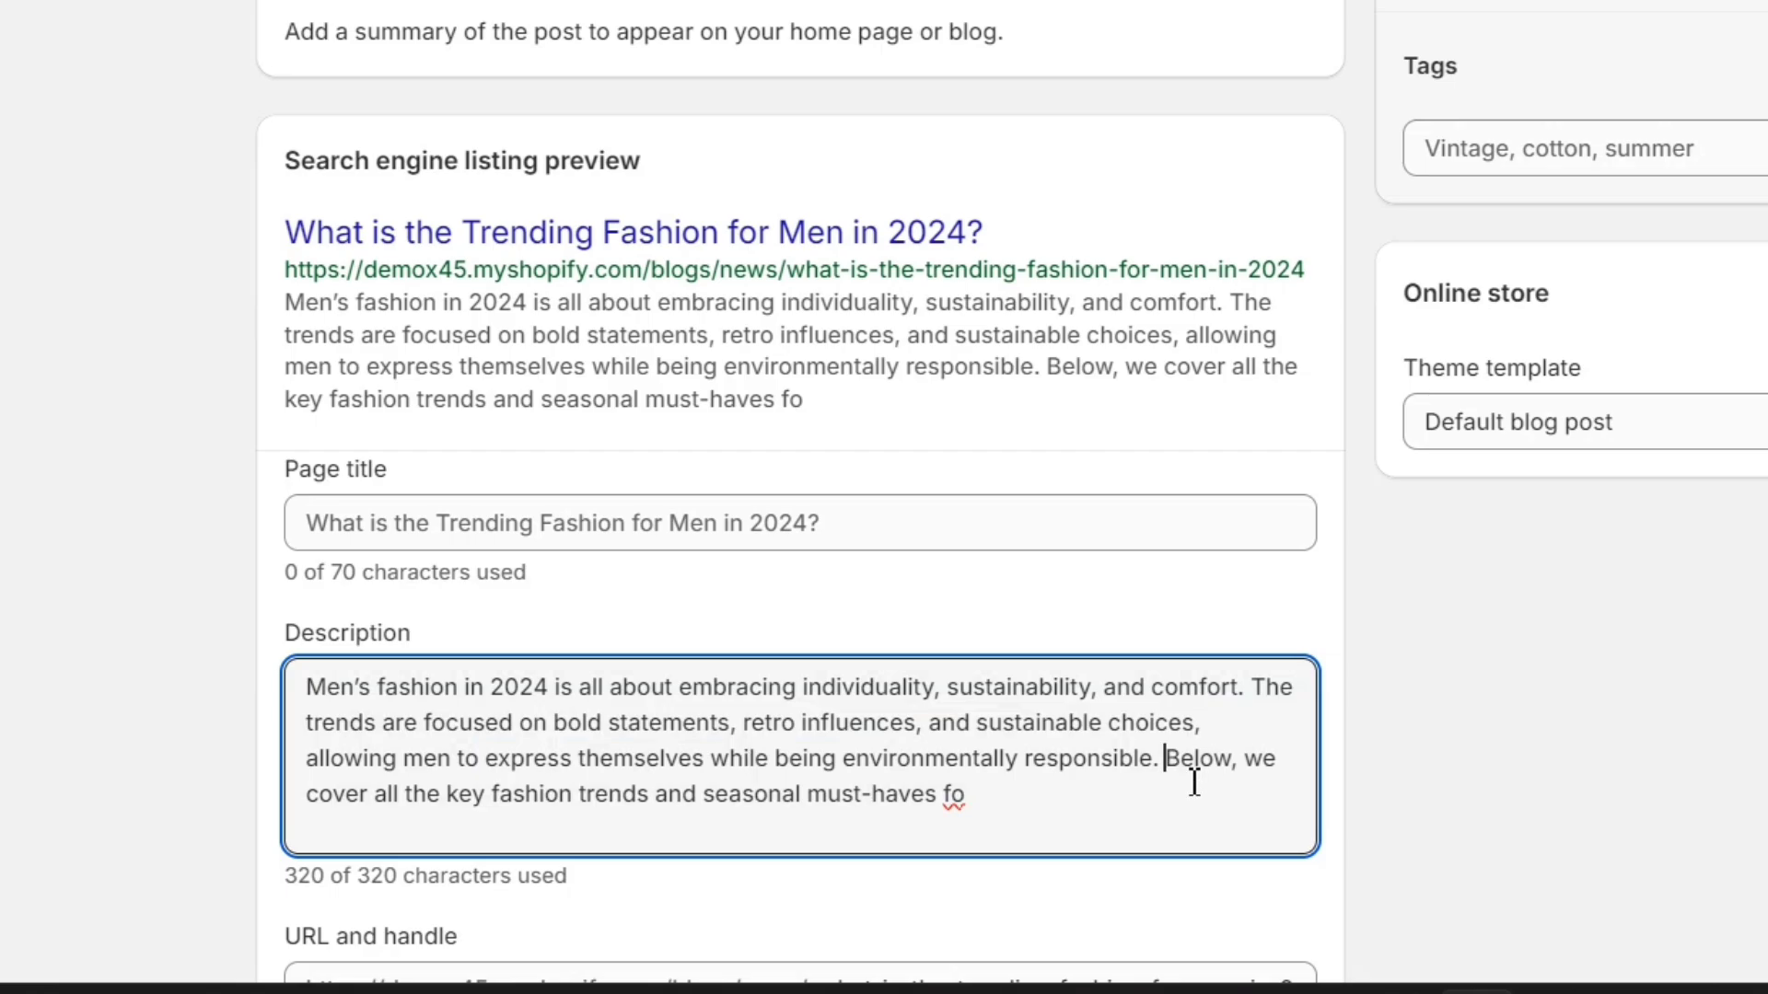
left_click(1239, 813, "shift")
key("BackSpace")
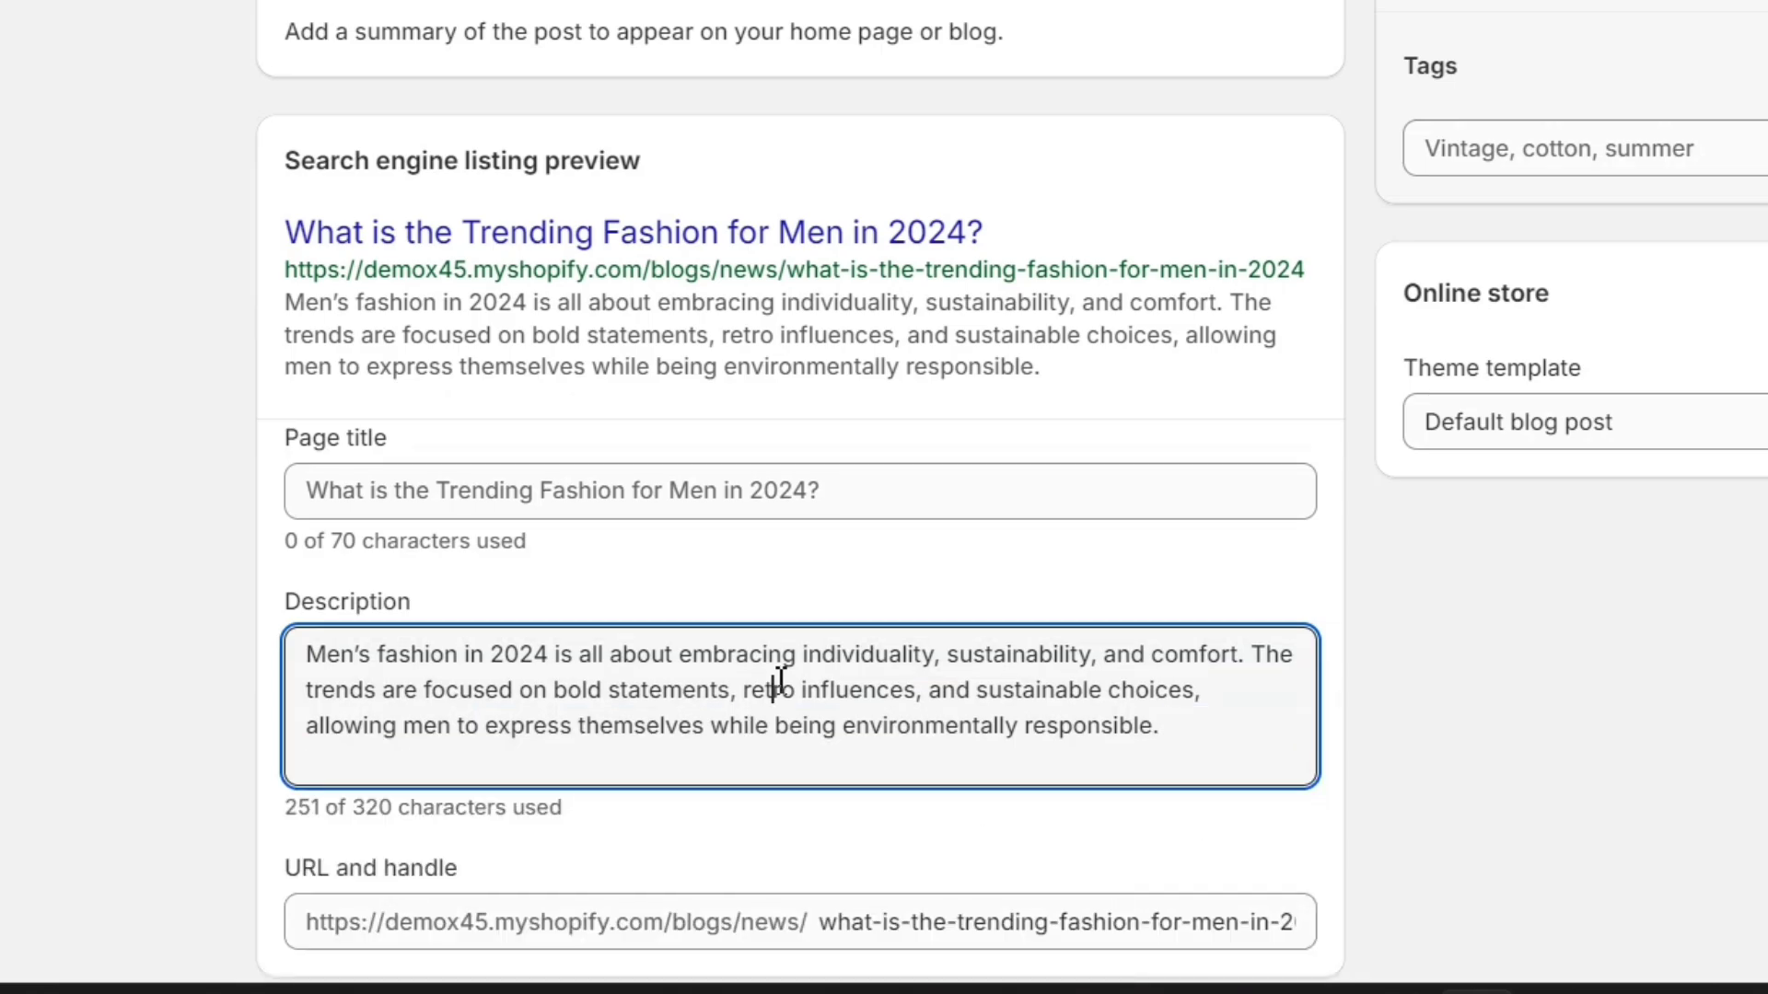
key("ctrl+a")
type("In this article, we are going to have a look at the latest fashion trends for men")
left_click(911, 608)
type("winter")
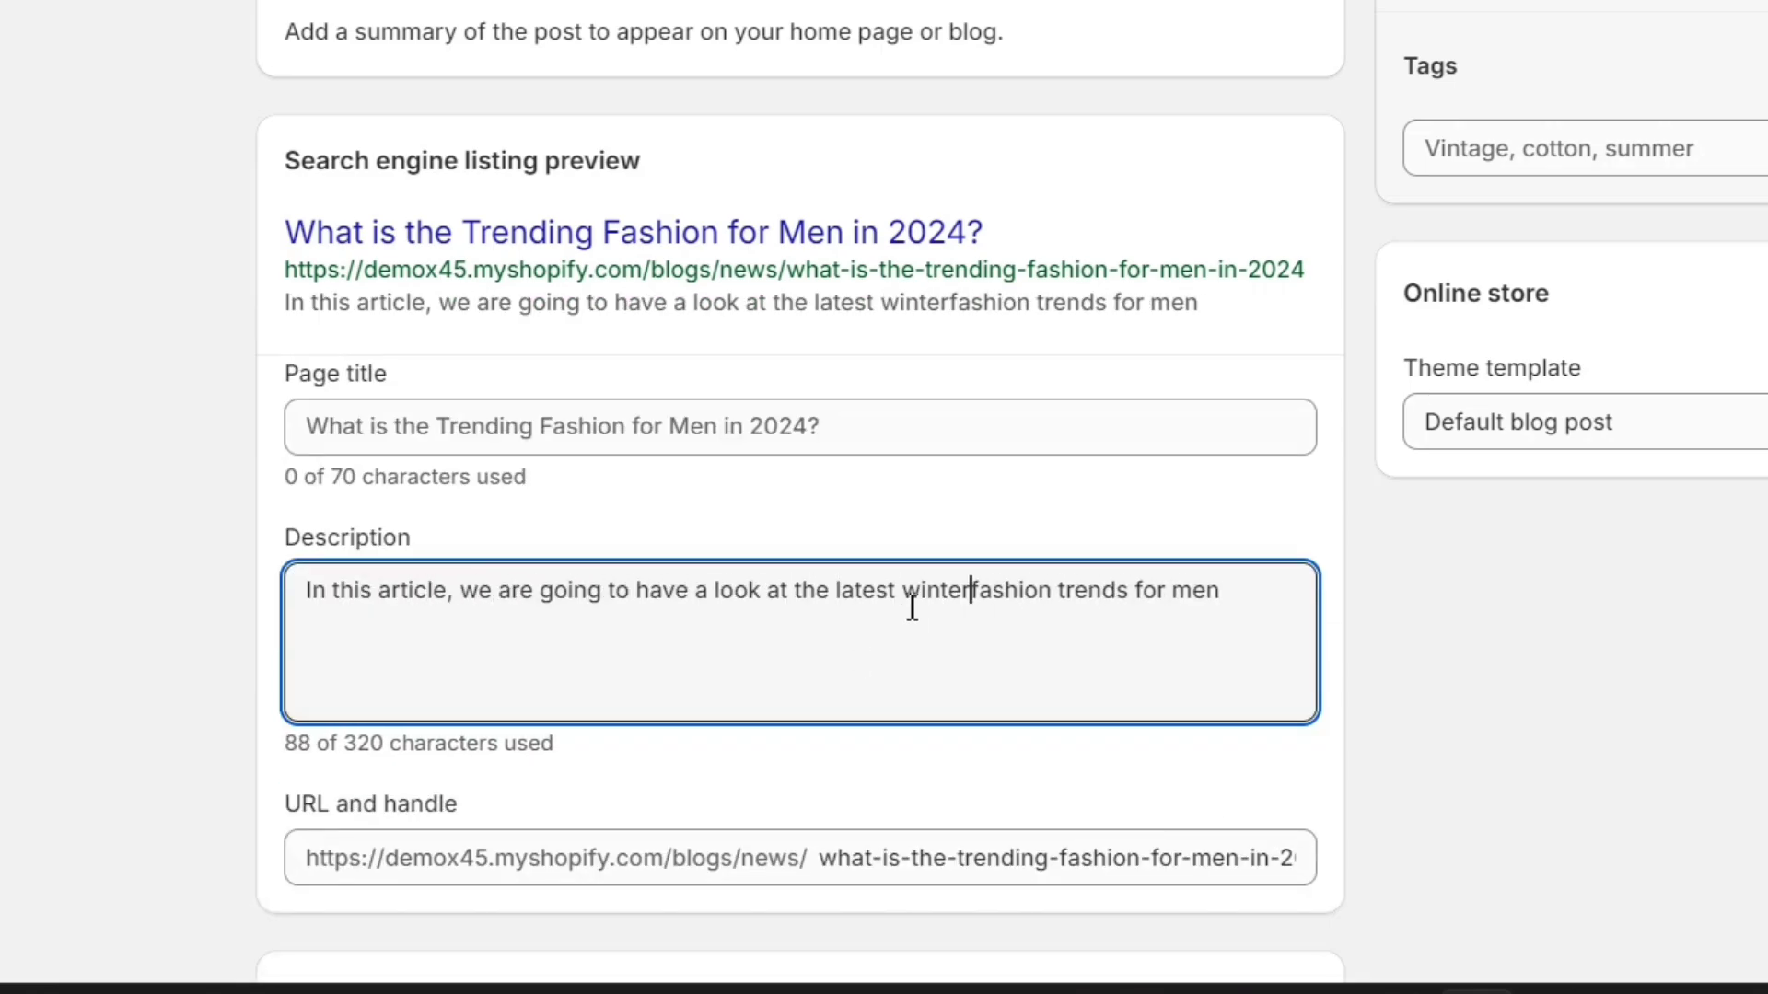
- Extend the SEO description with 'in 2024. If you are not aware of these trends, trust me, you are really missing out. Read this entire article to explore the latest fashion trends for men.'
left_click(1277, 611)
type("in 2024. If you are not aware of these trends, trust me, you are really missing out.")
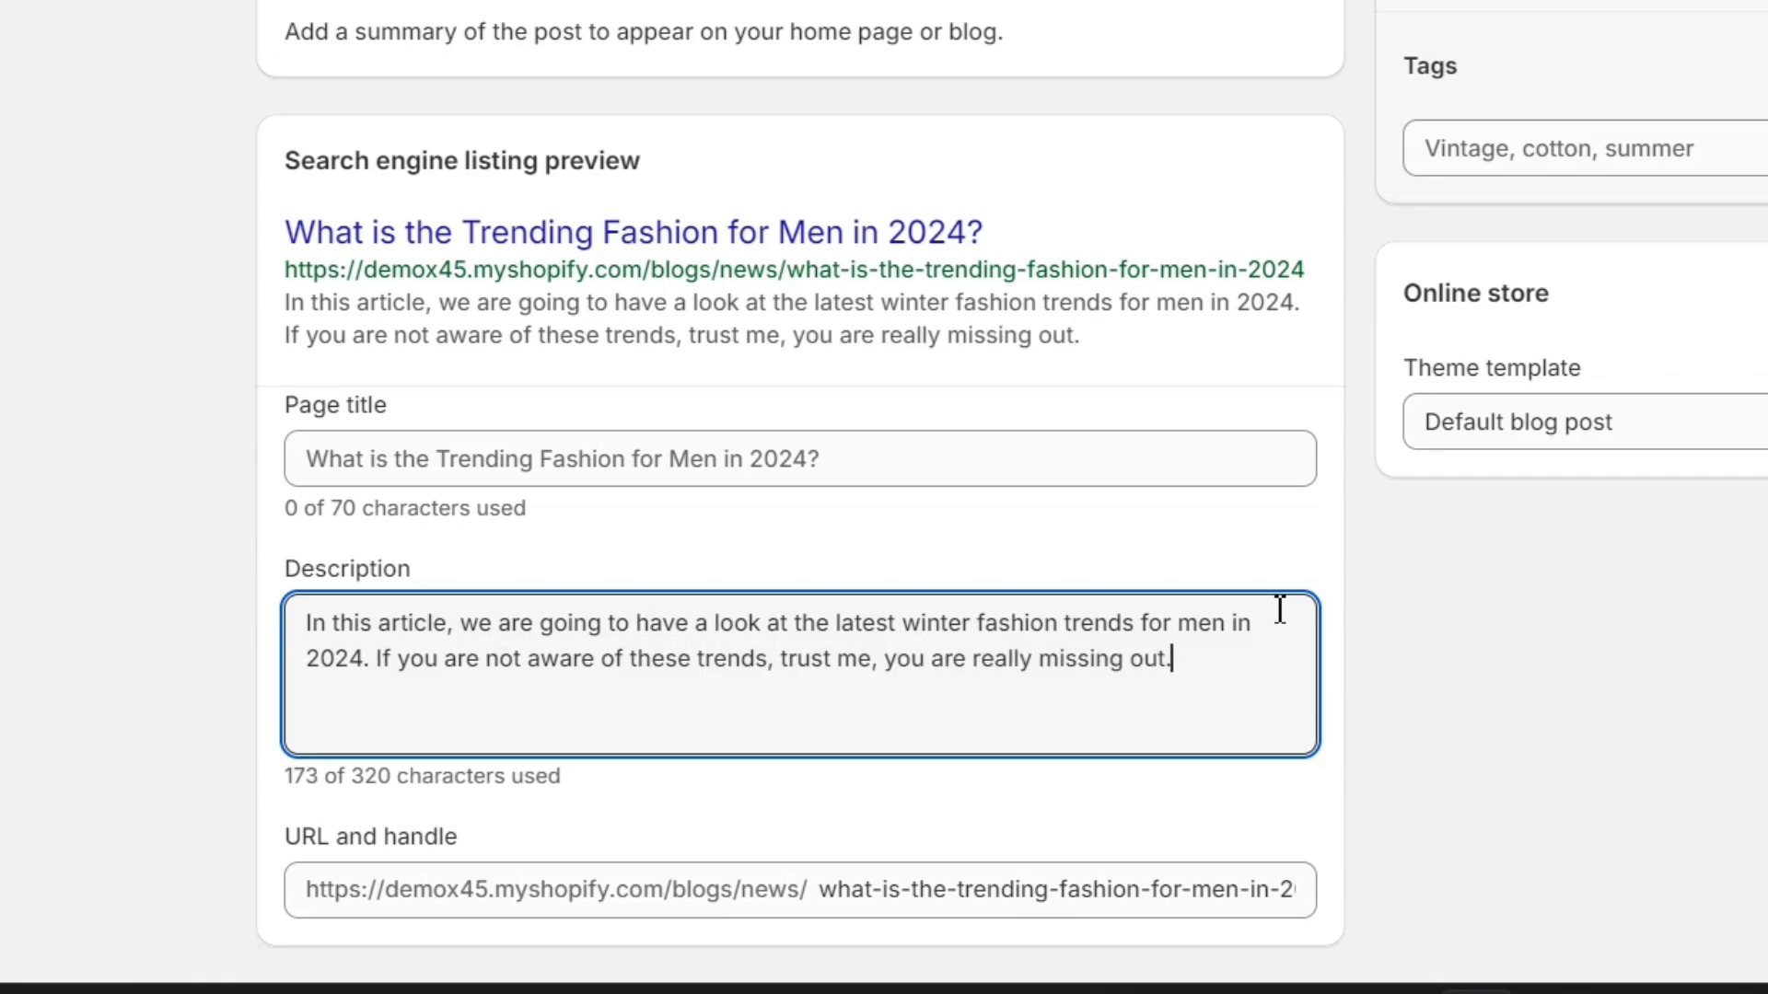
type(" Read this entire article to understand the latest")
key("ctrl+BackSpace")
key("ctrl+BackSpace")
key("ctrl+BackSpace")
type("explore the latest fashion trends for me")
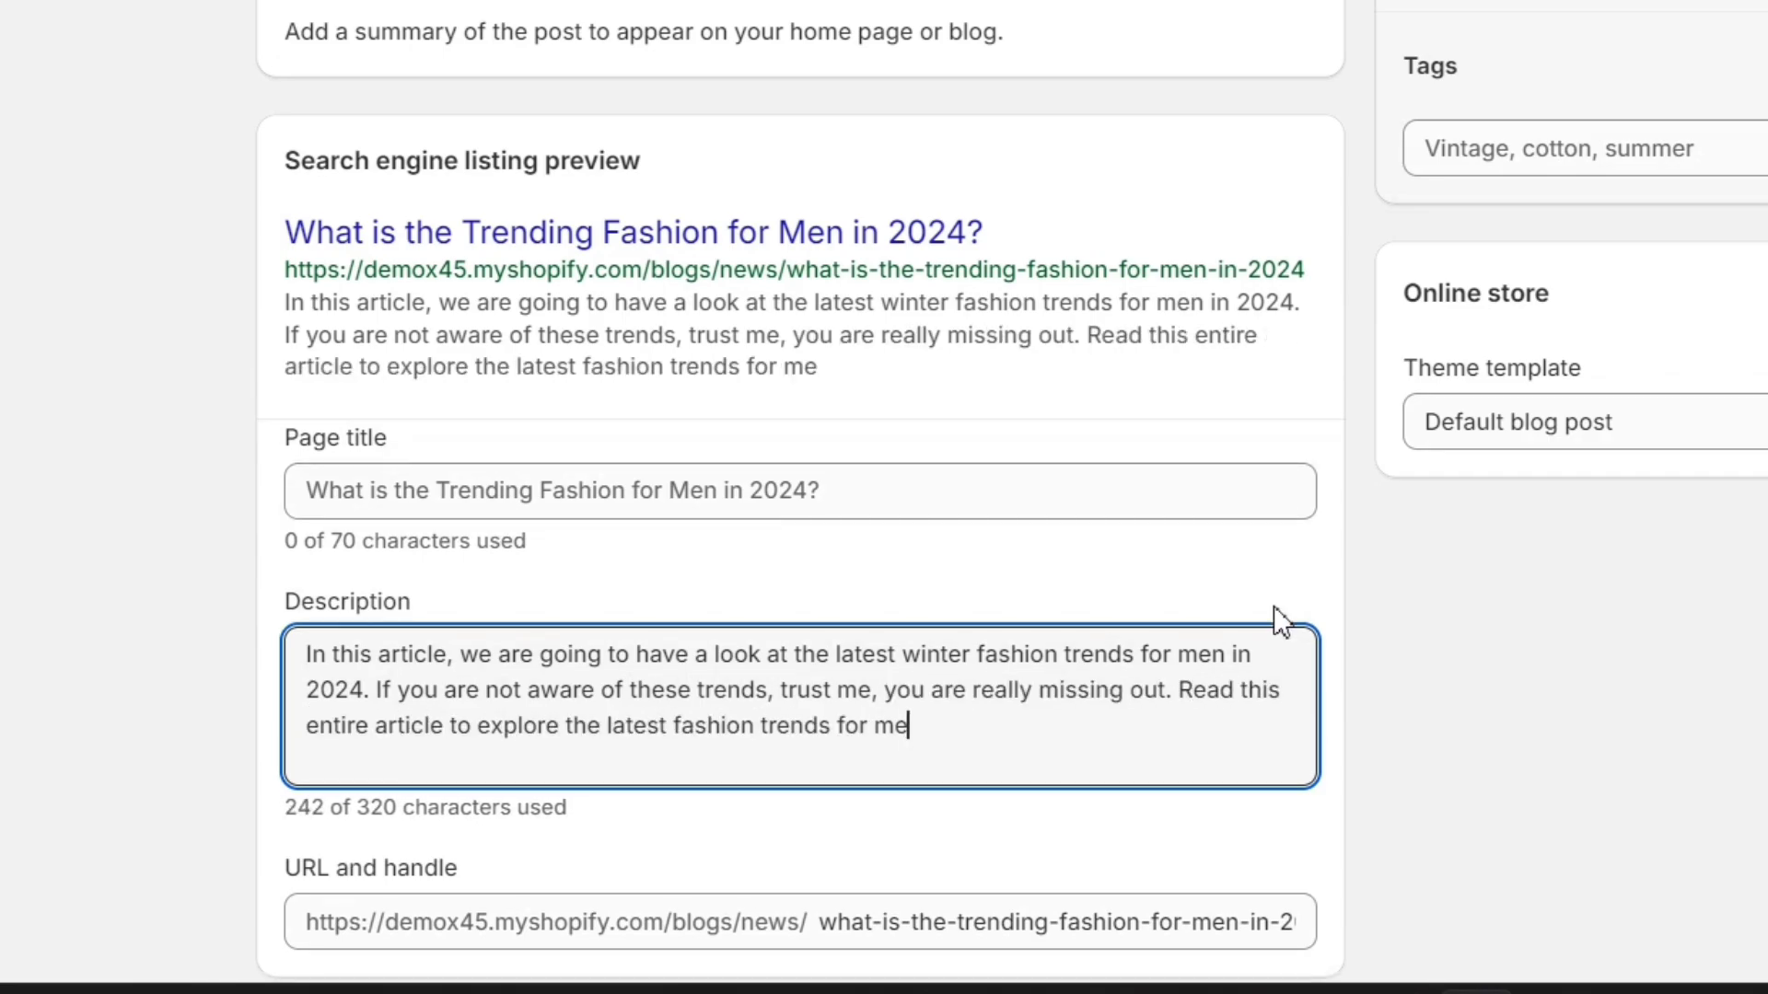
type("n.")
- Add an excerpt using the article's opening paragraph, ending it at 'environmentally responsible.'
scroll(1368, 707, "down", 4)
scroll(1368, 707, "up", 8)
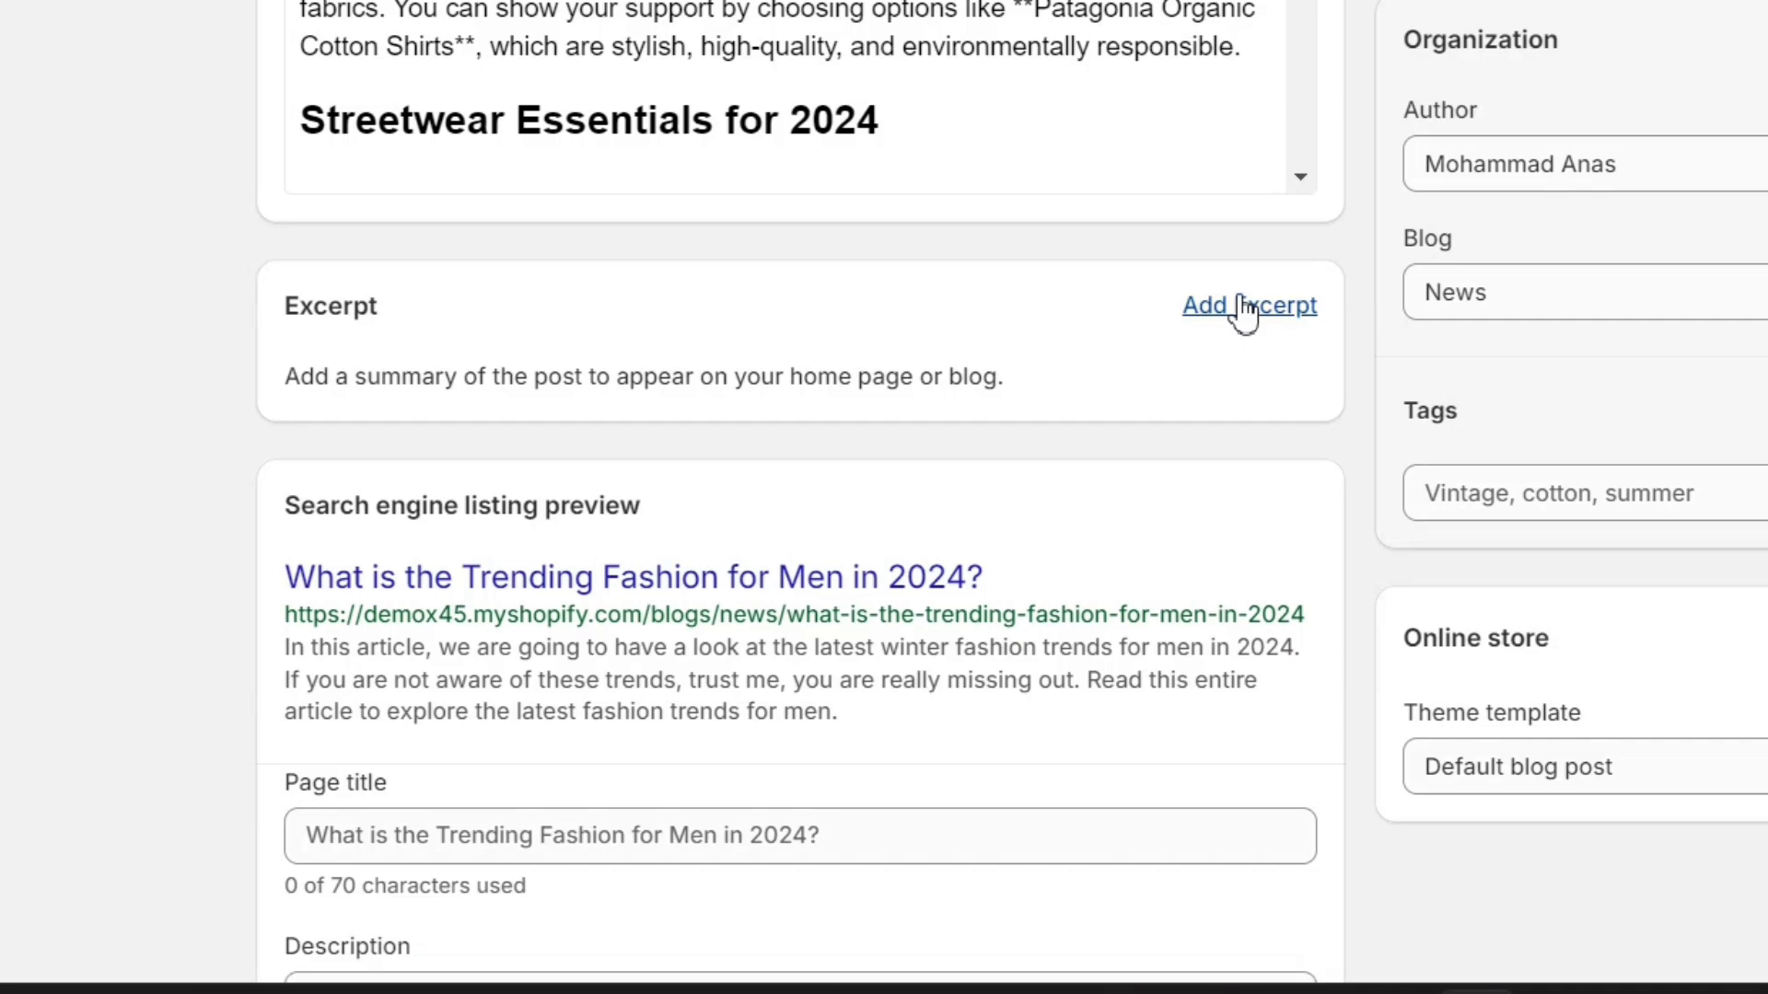
left_click(1245, 308)
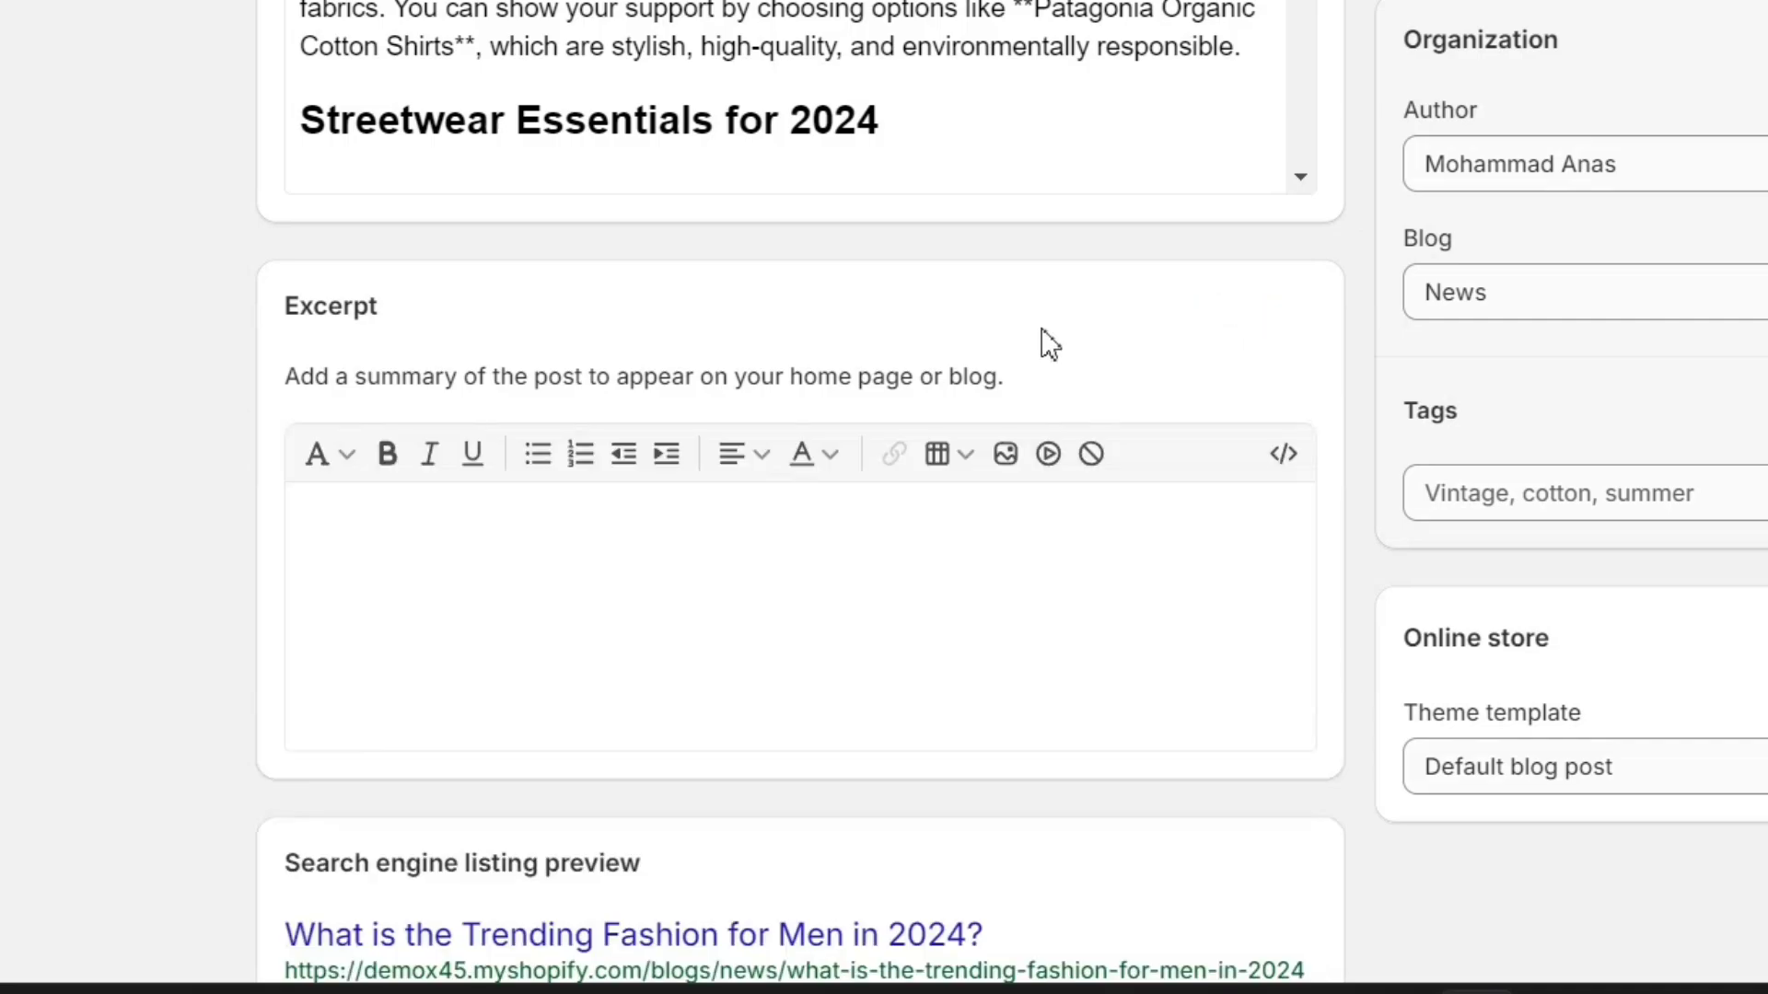
triple_click(500, 372)
left_click(672, 382)
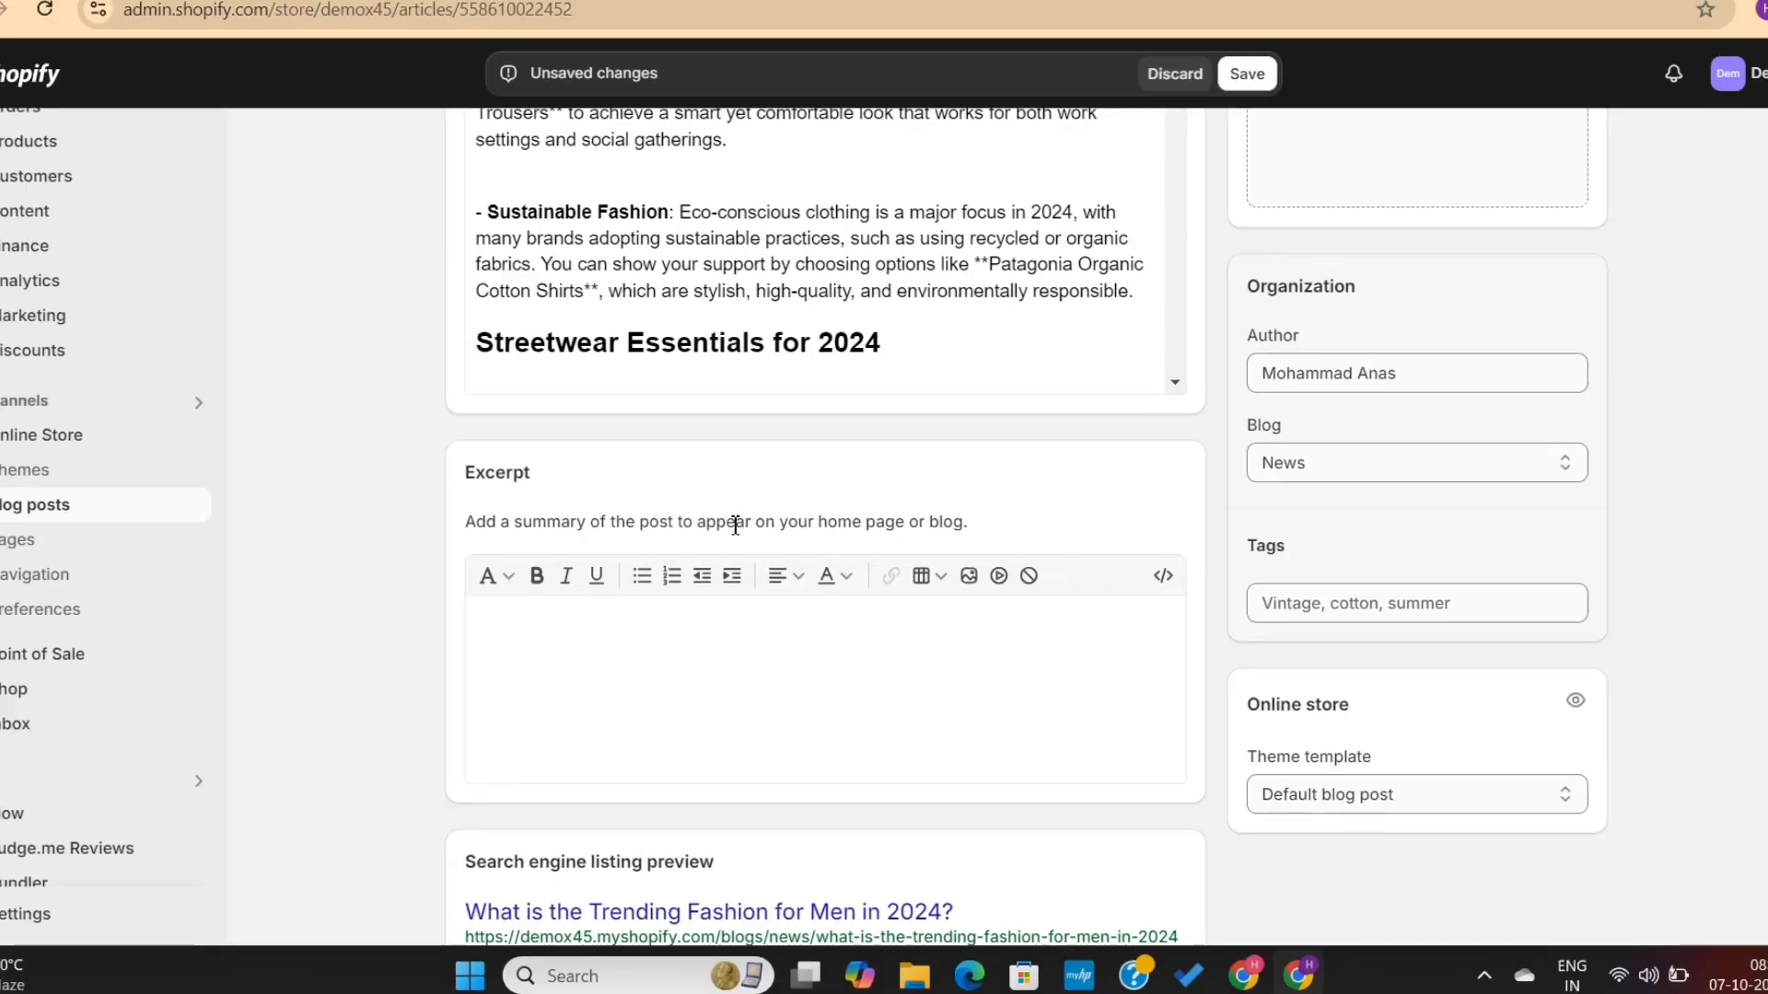
scroll(830, 350, "up", 12)
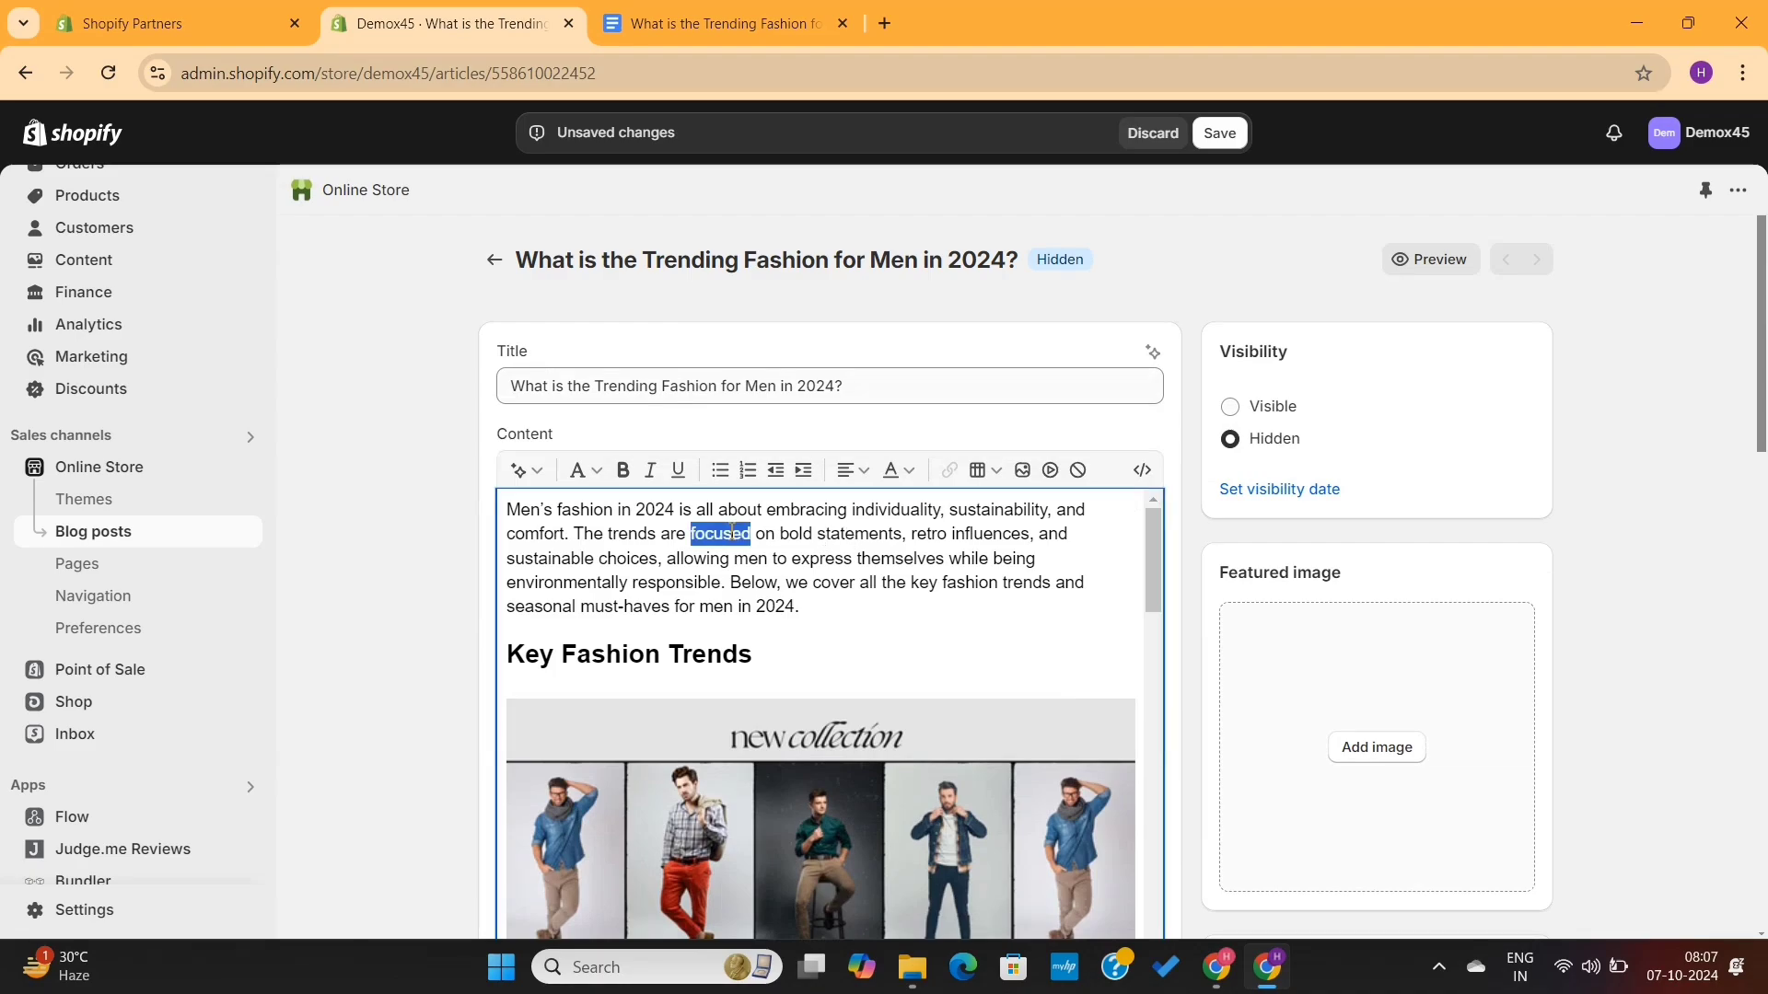
triple_click(732, 534)
key("ctrl+c")
left_click(822, 543)
scroll(1185, 568, "down", 10)
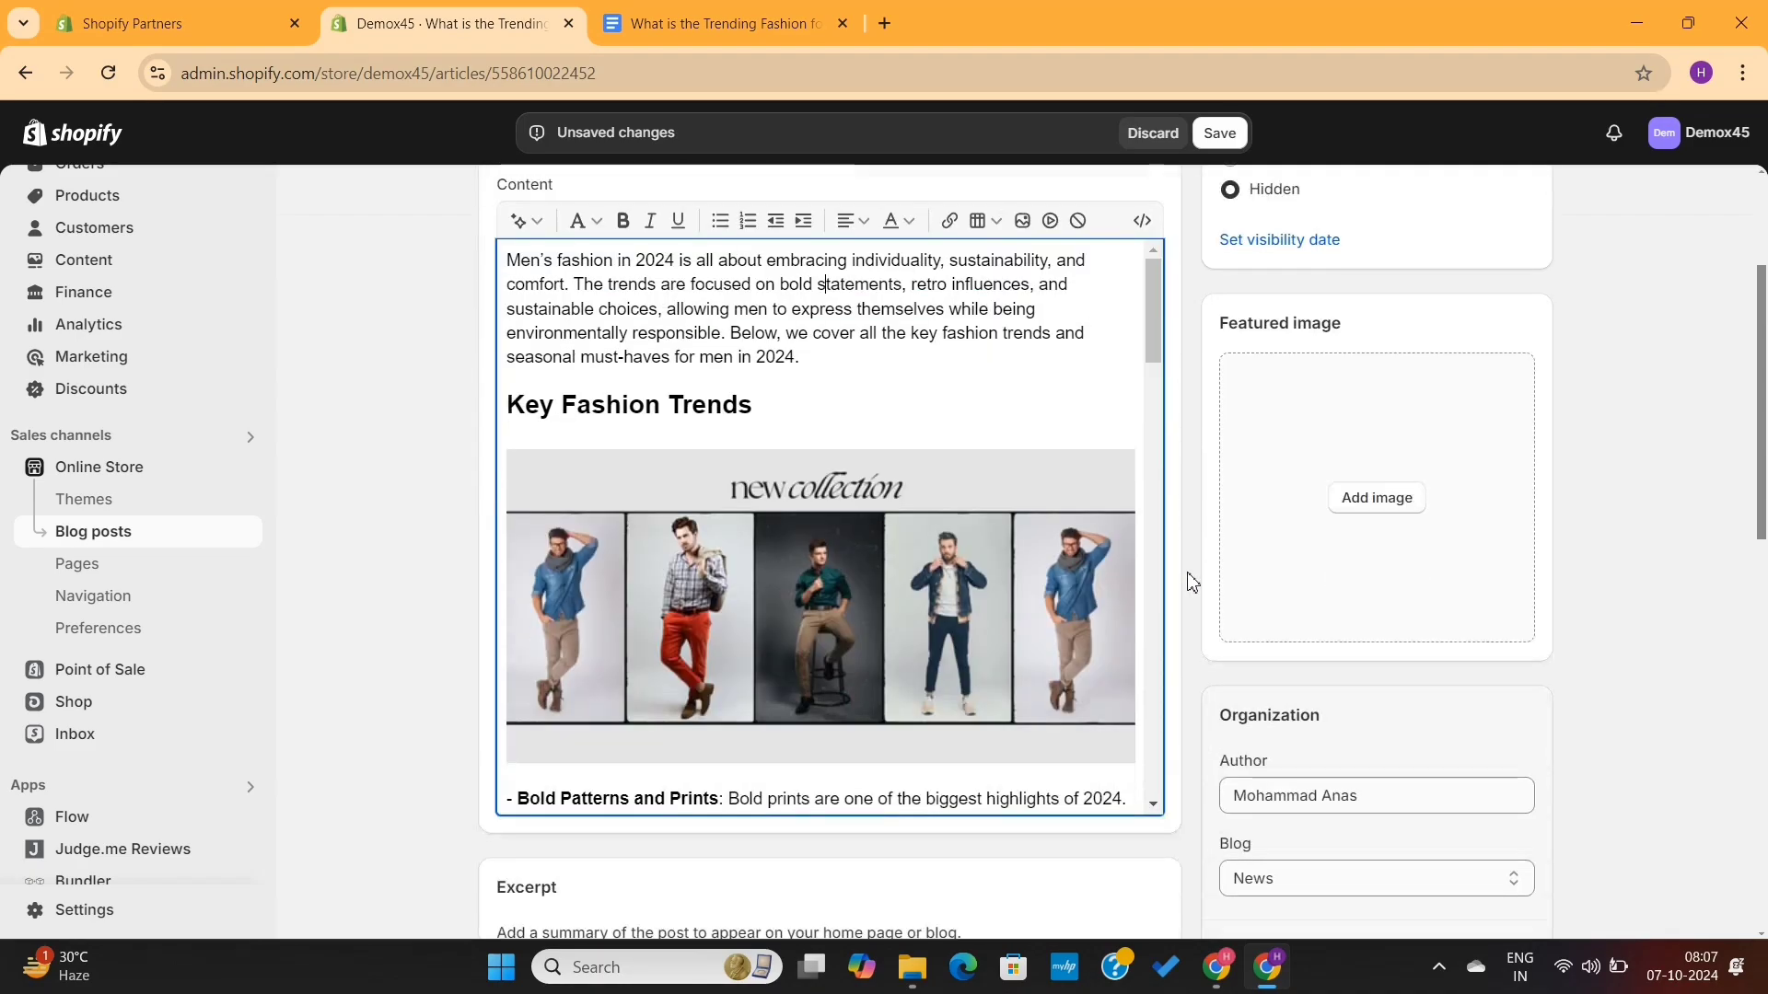
left_click(798, 344)
key("ctrl+v")
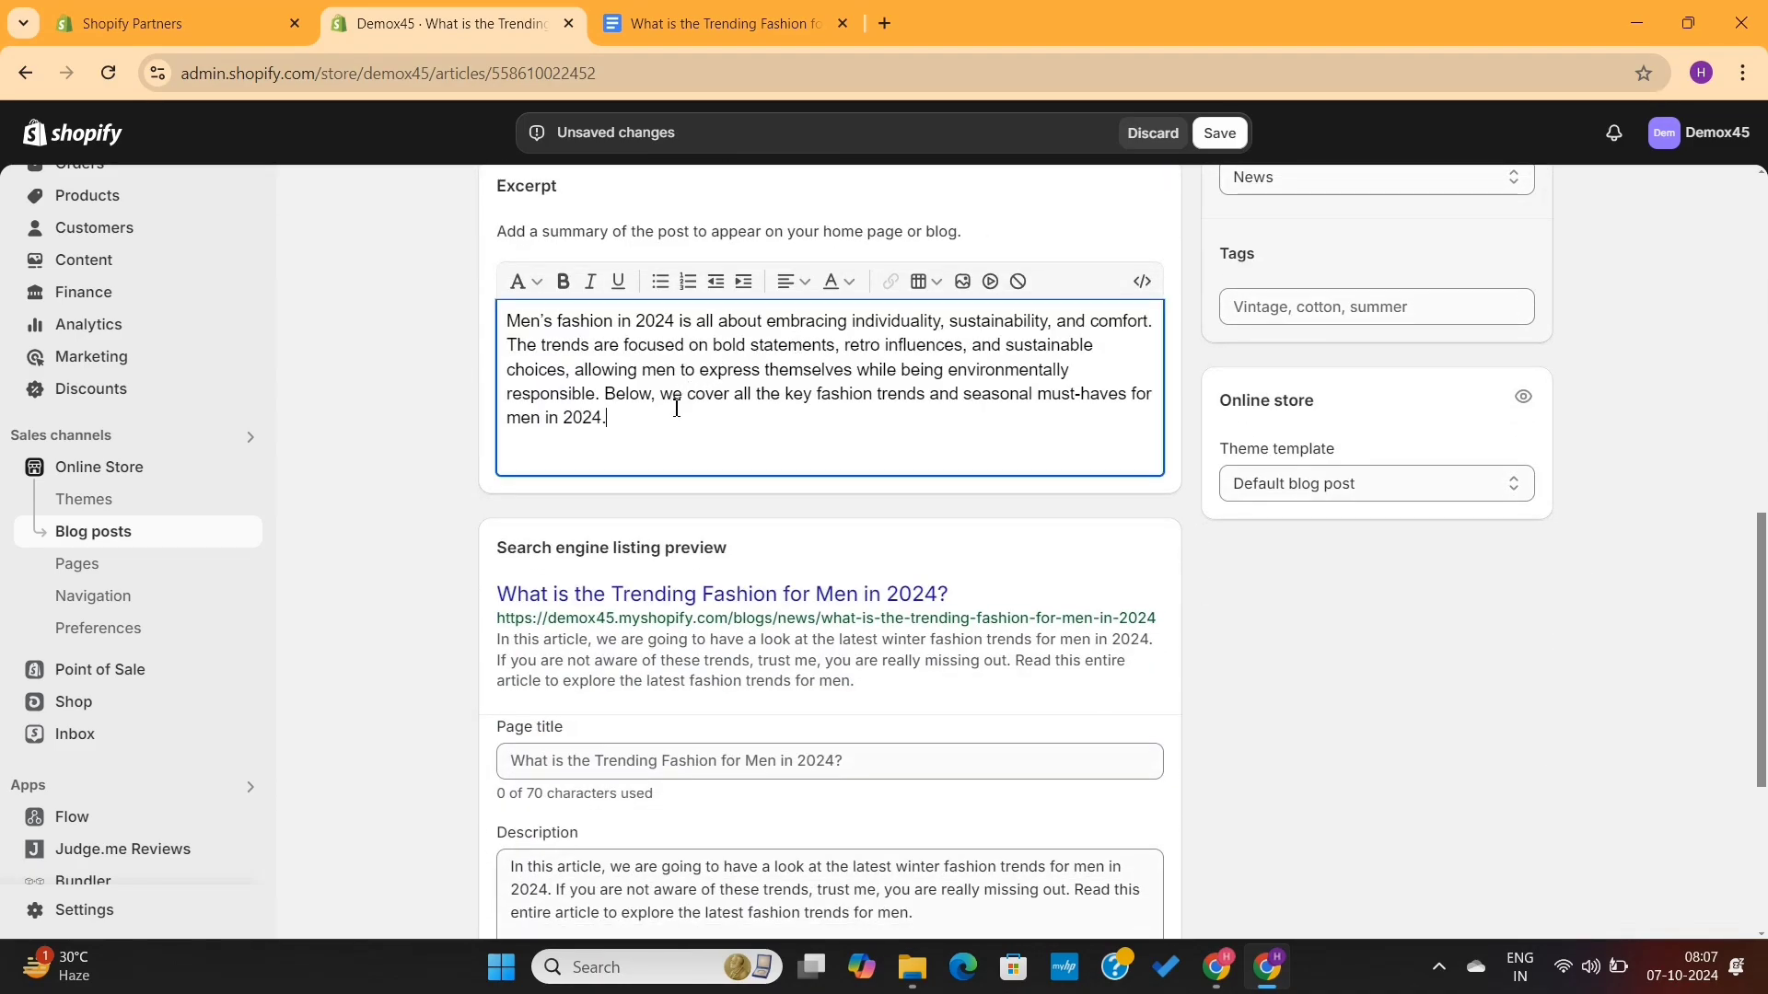
left_click_drag(604, 394, 644, 423)
key("BackSpace")
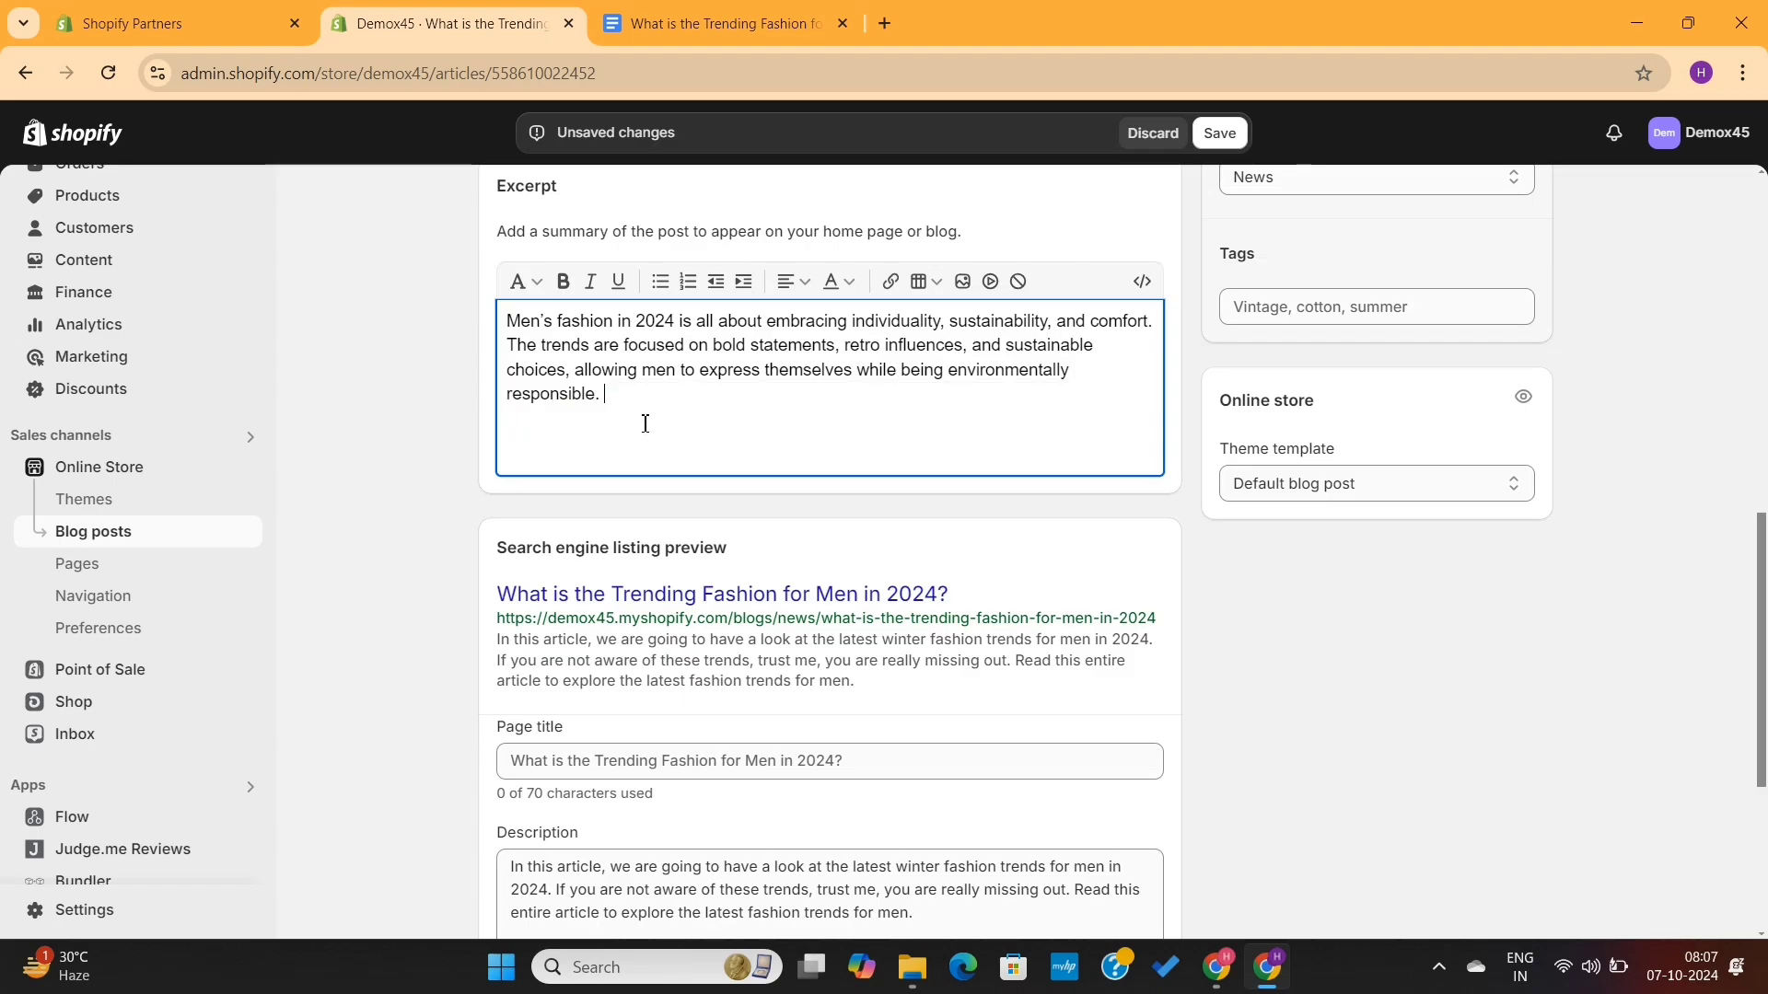
- Save the blog post with the new SEO description and excerpt
scroll(1205, 589, "up", 1)
scroll(1205, 589, "up", 10)
scroll(1205, 589, "down", 5)
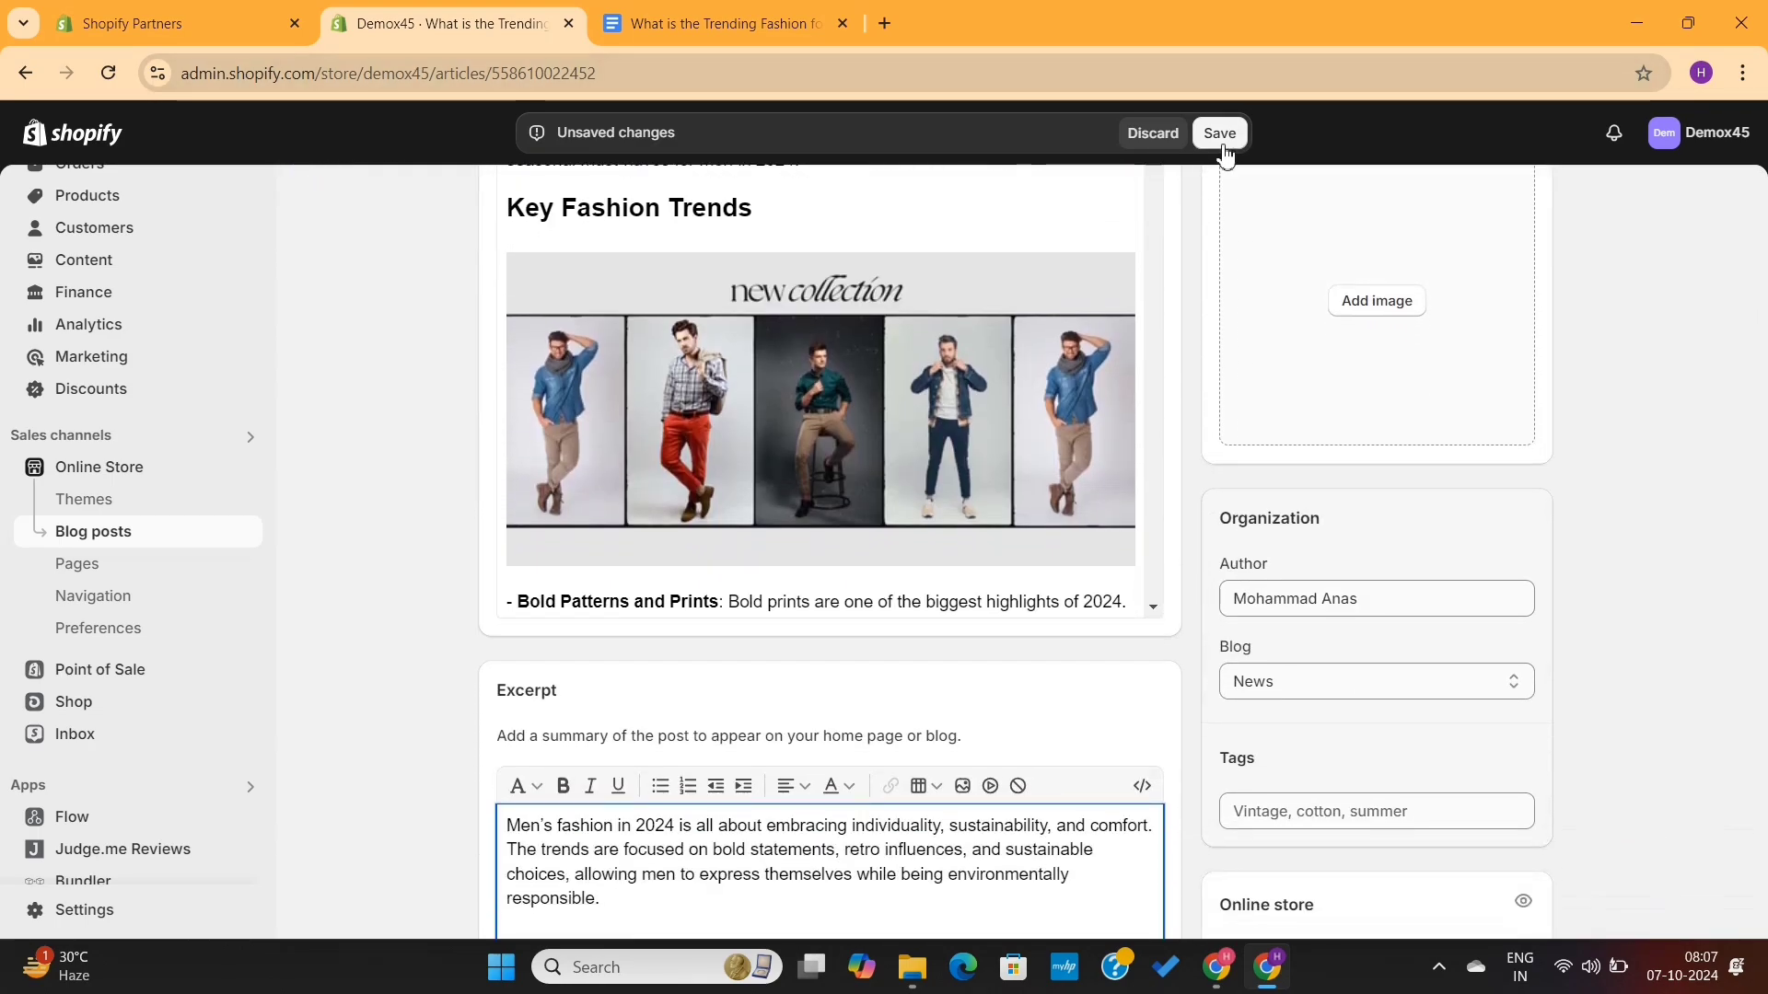
left_click(1221, 140)
scroll(1197, 344, "up", 5)
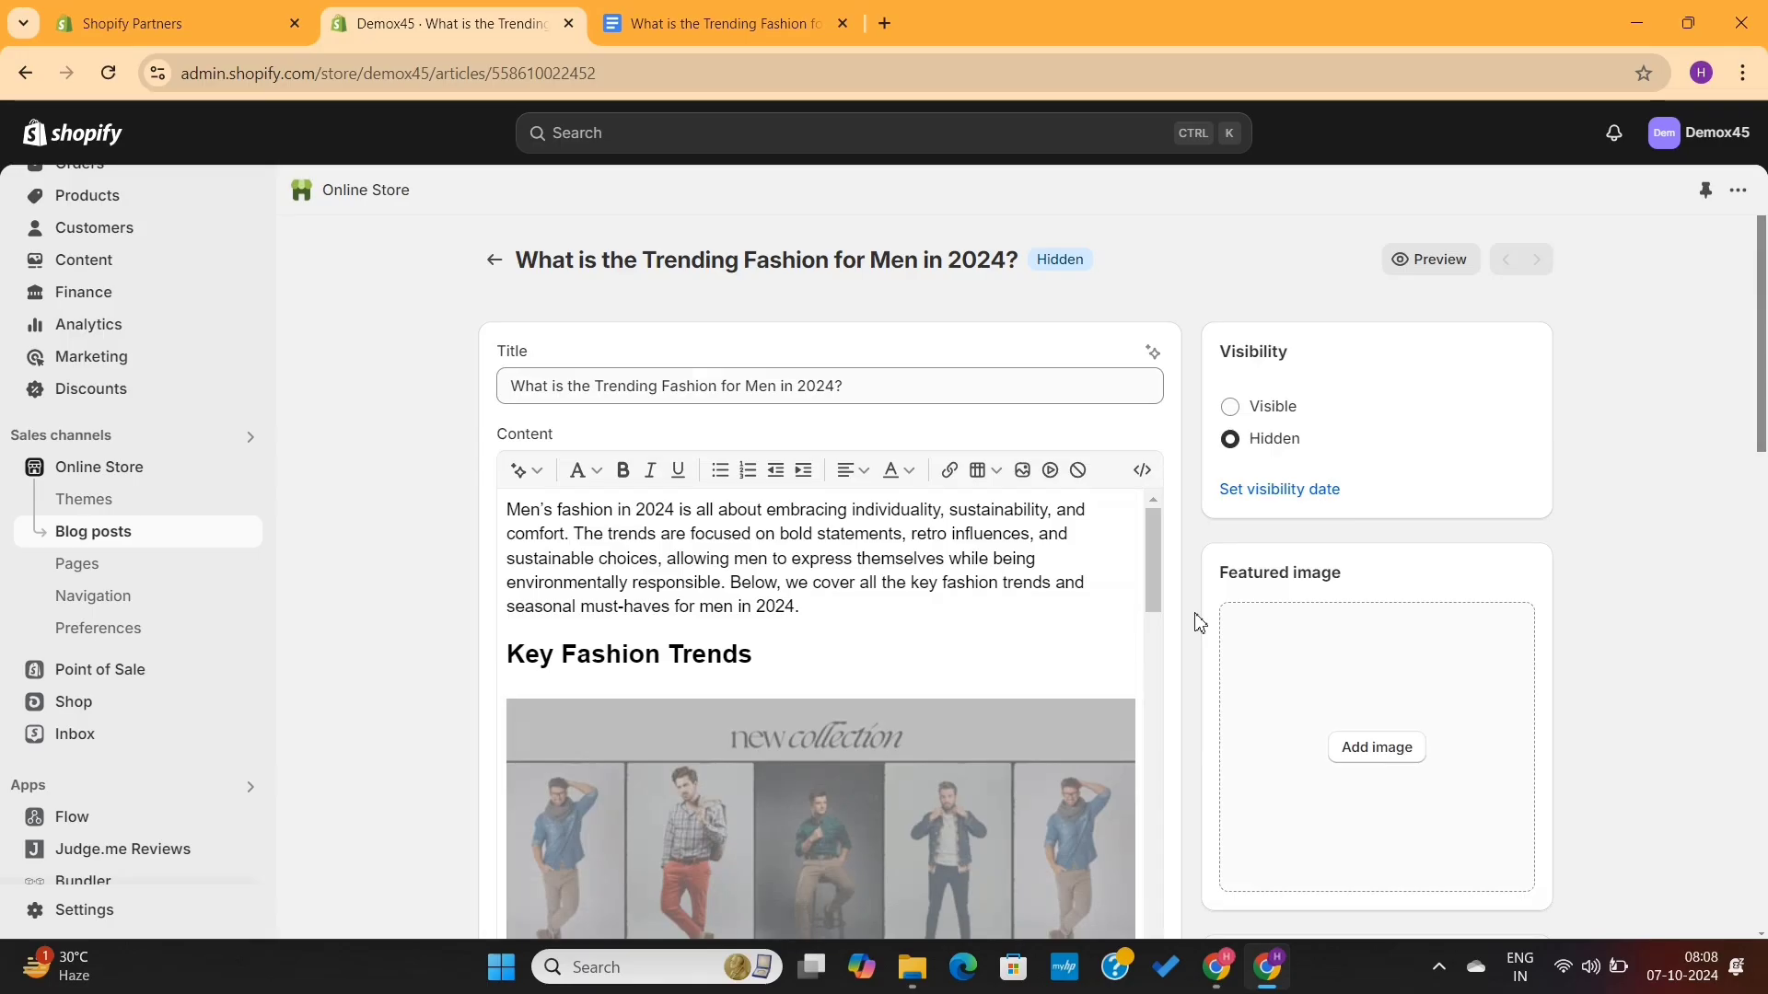
- Open the post's Default blog post theme template in the theme editor and close the chat widget
scroll(1199, 623, "down", 10)
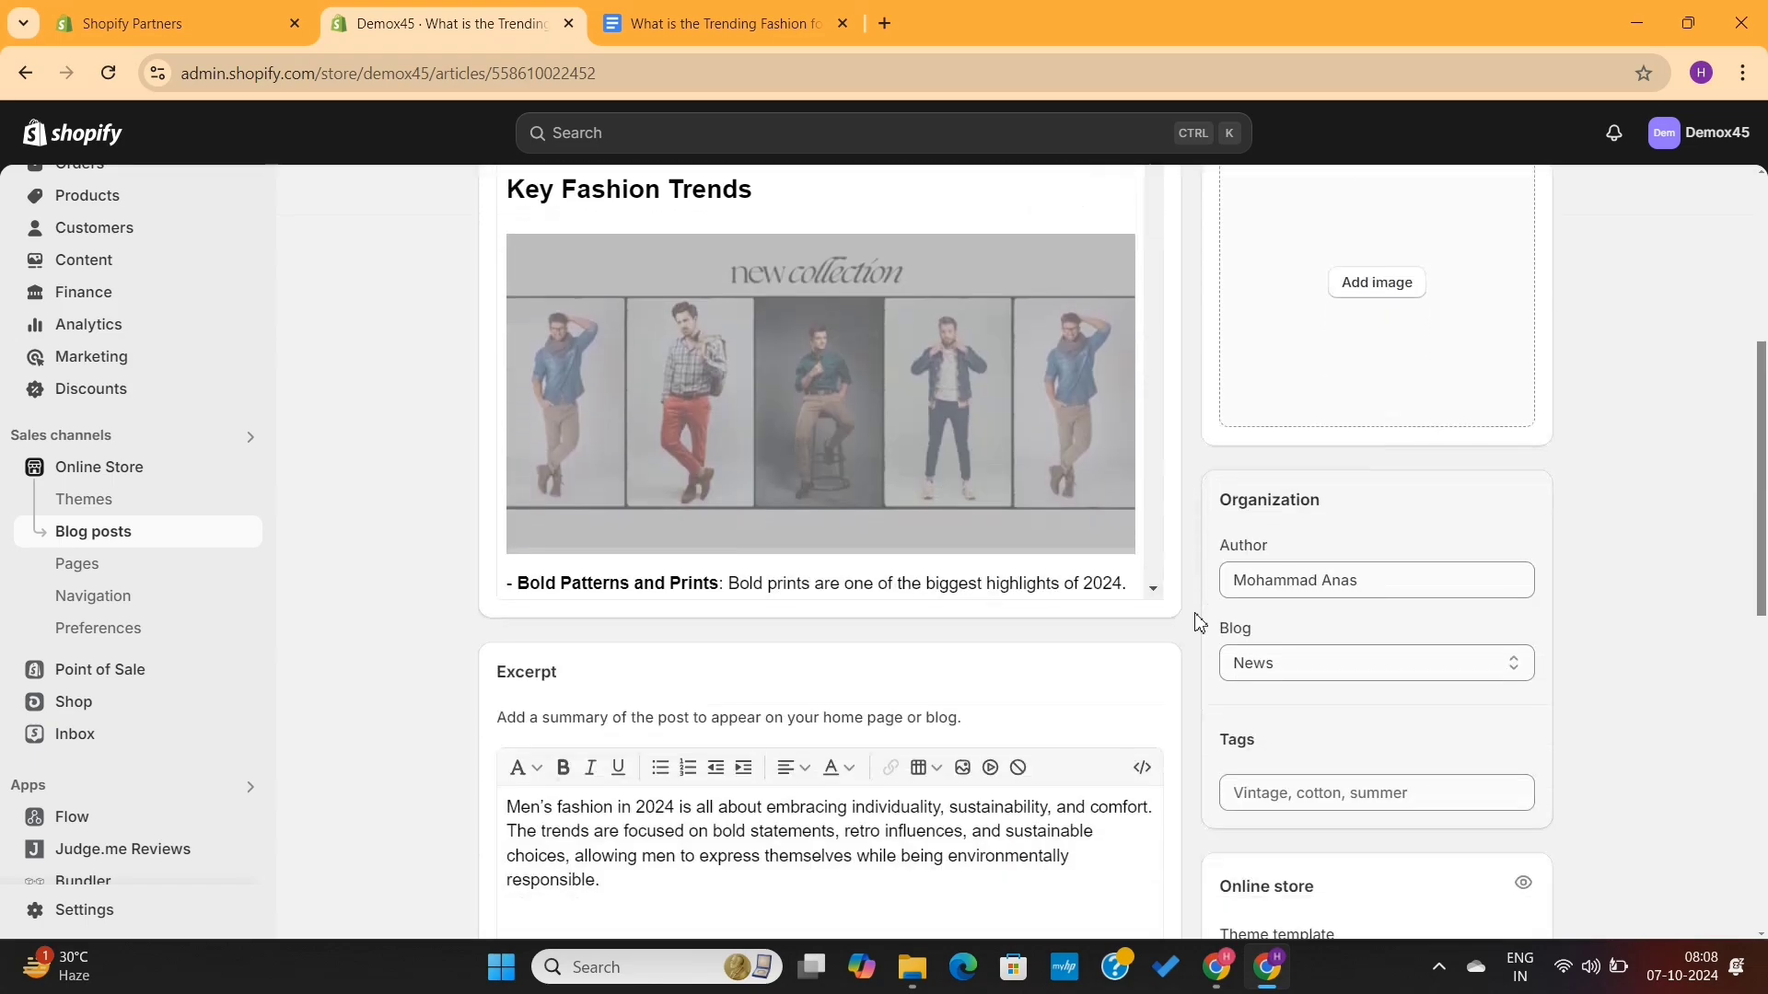
left_click(1339, 456)
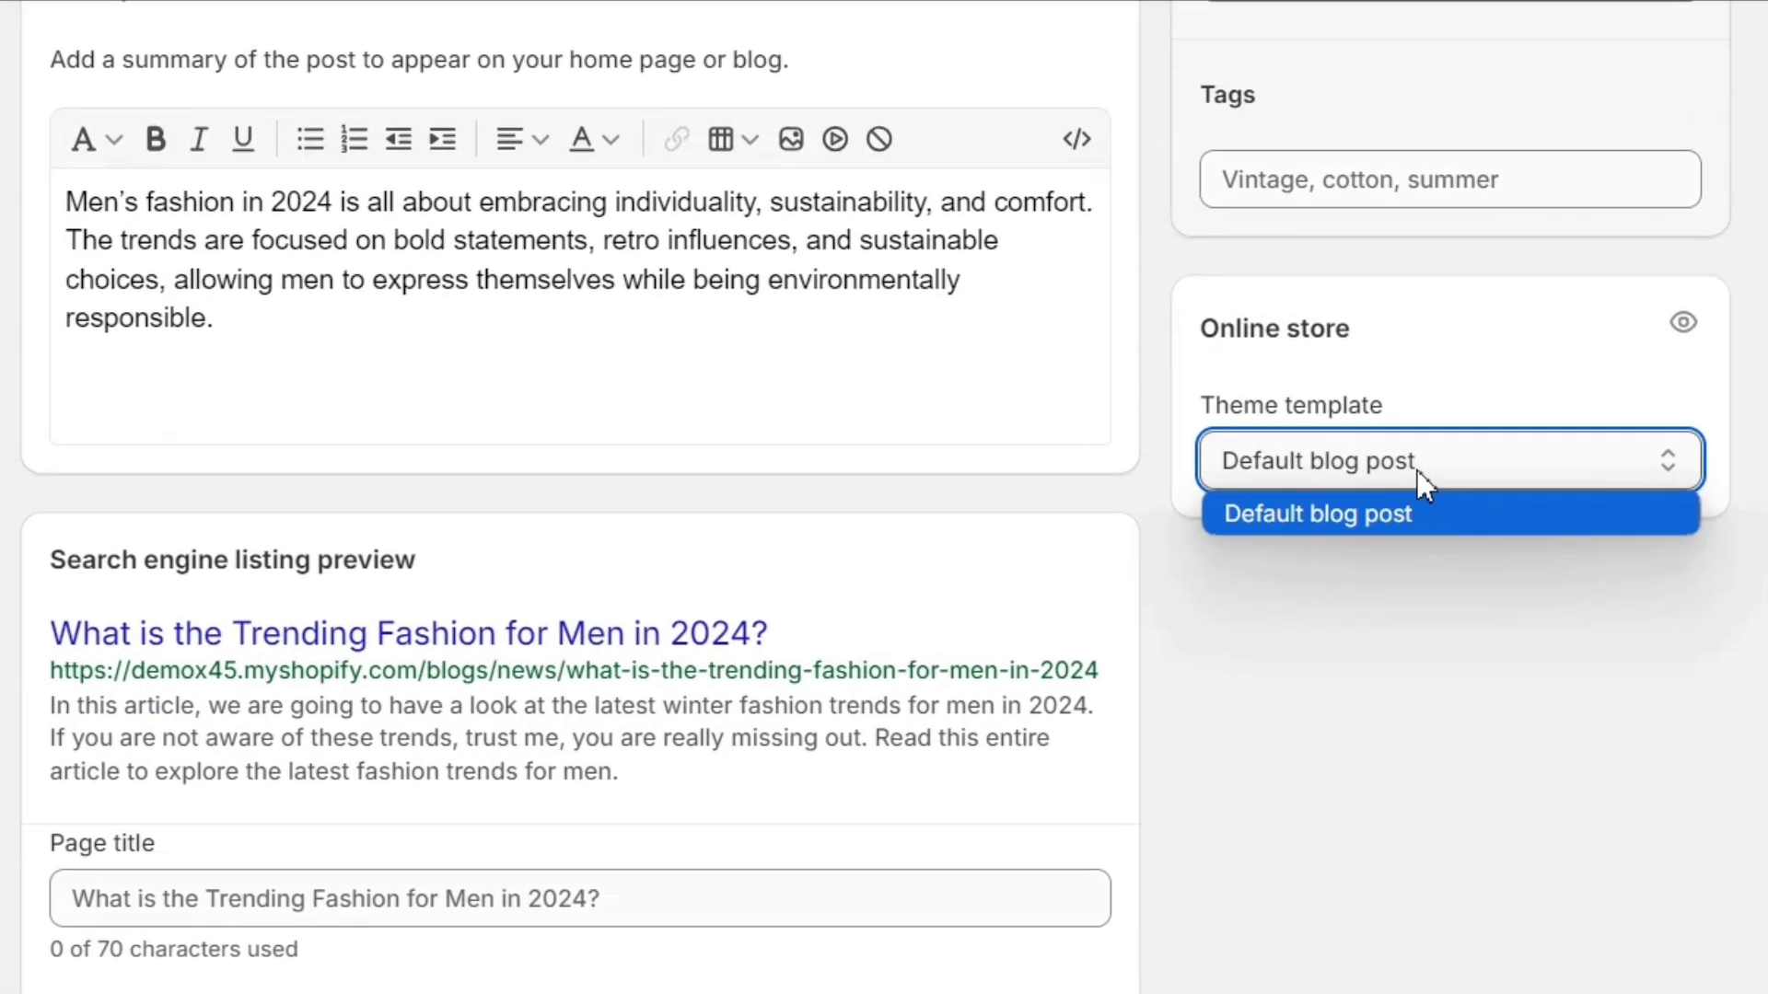
left_click(1422, 718)
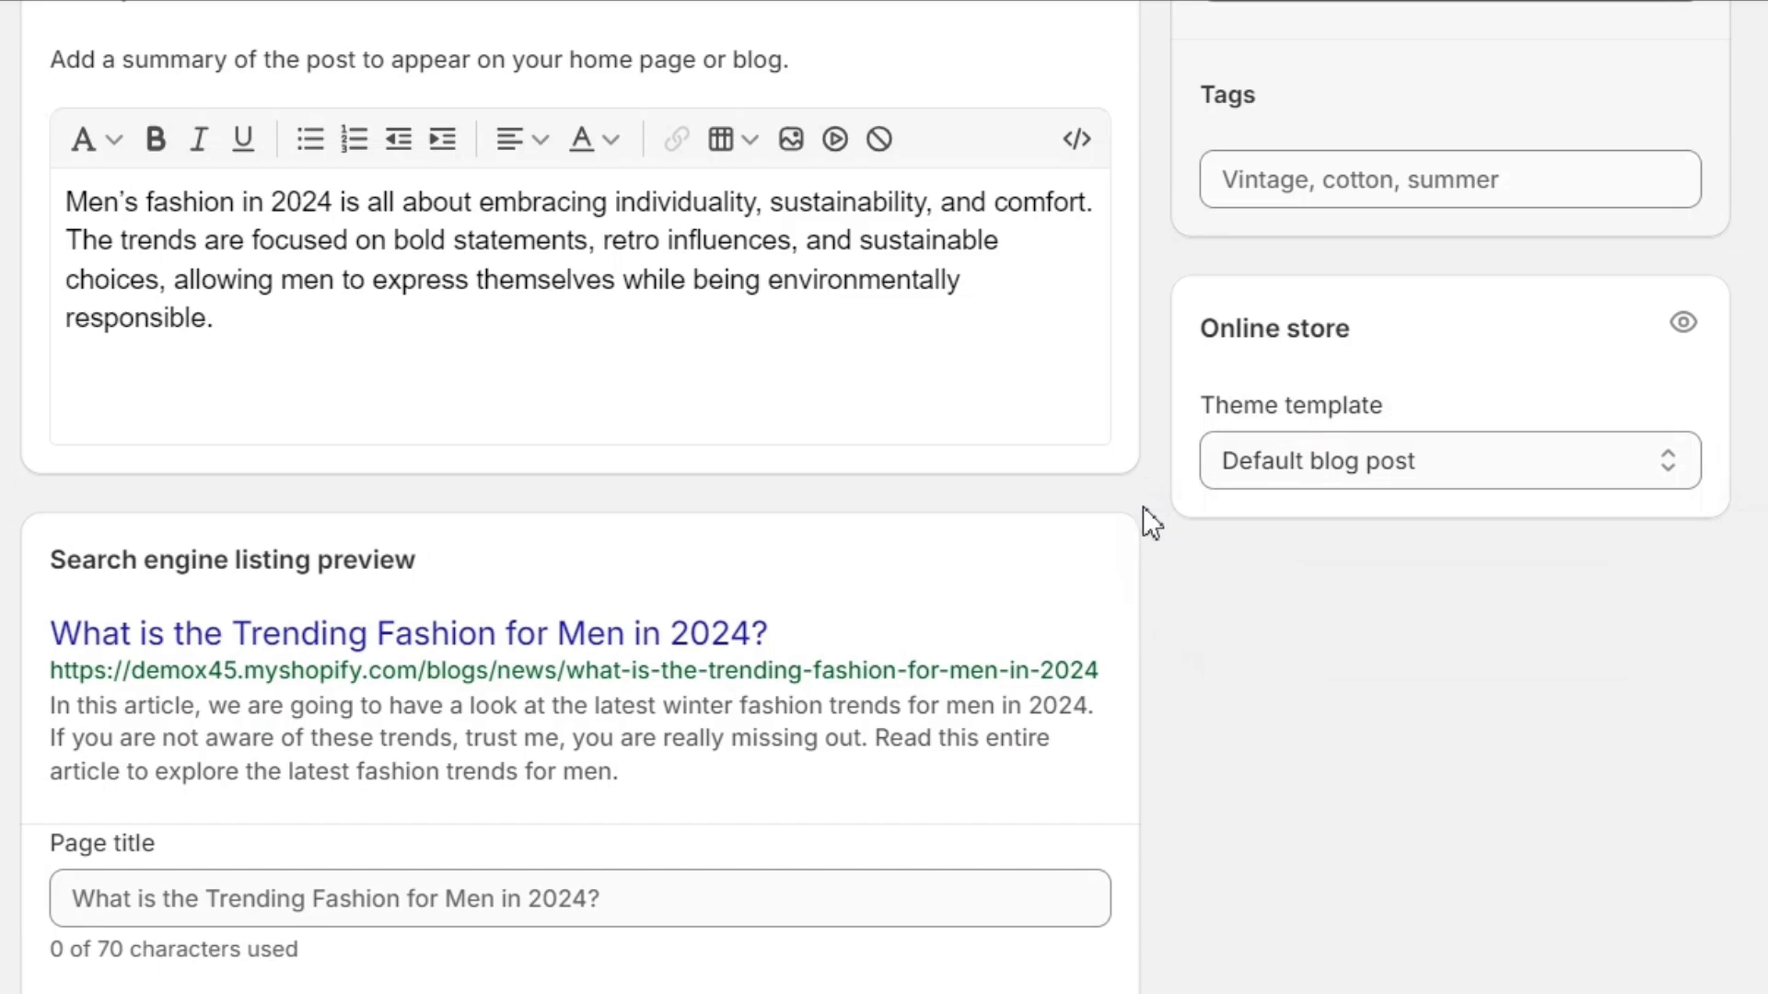
left_click(1683, 326)
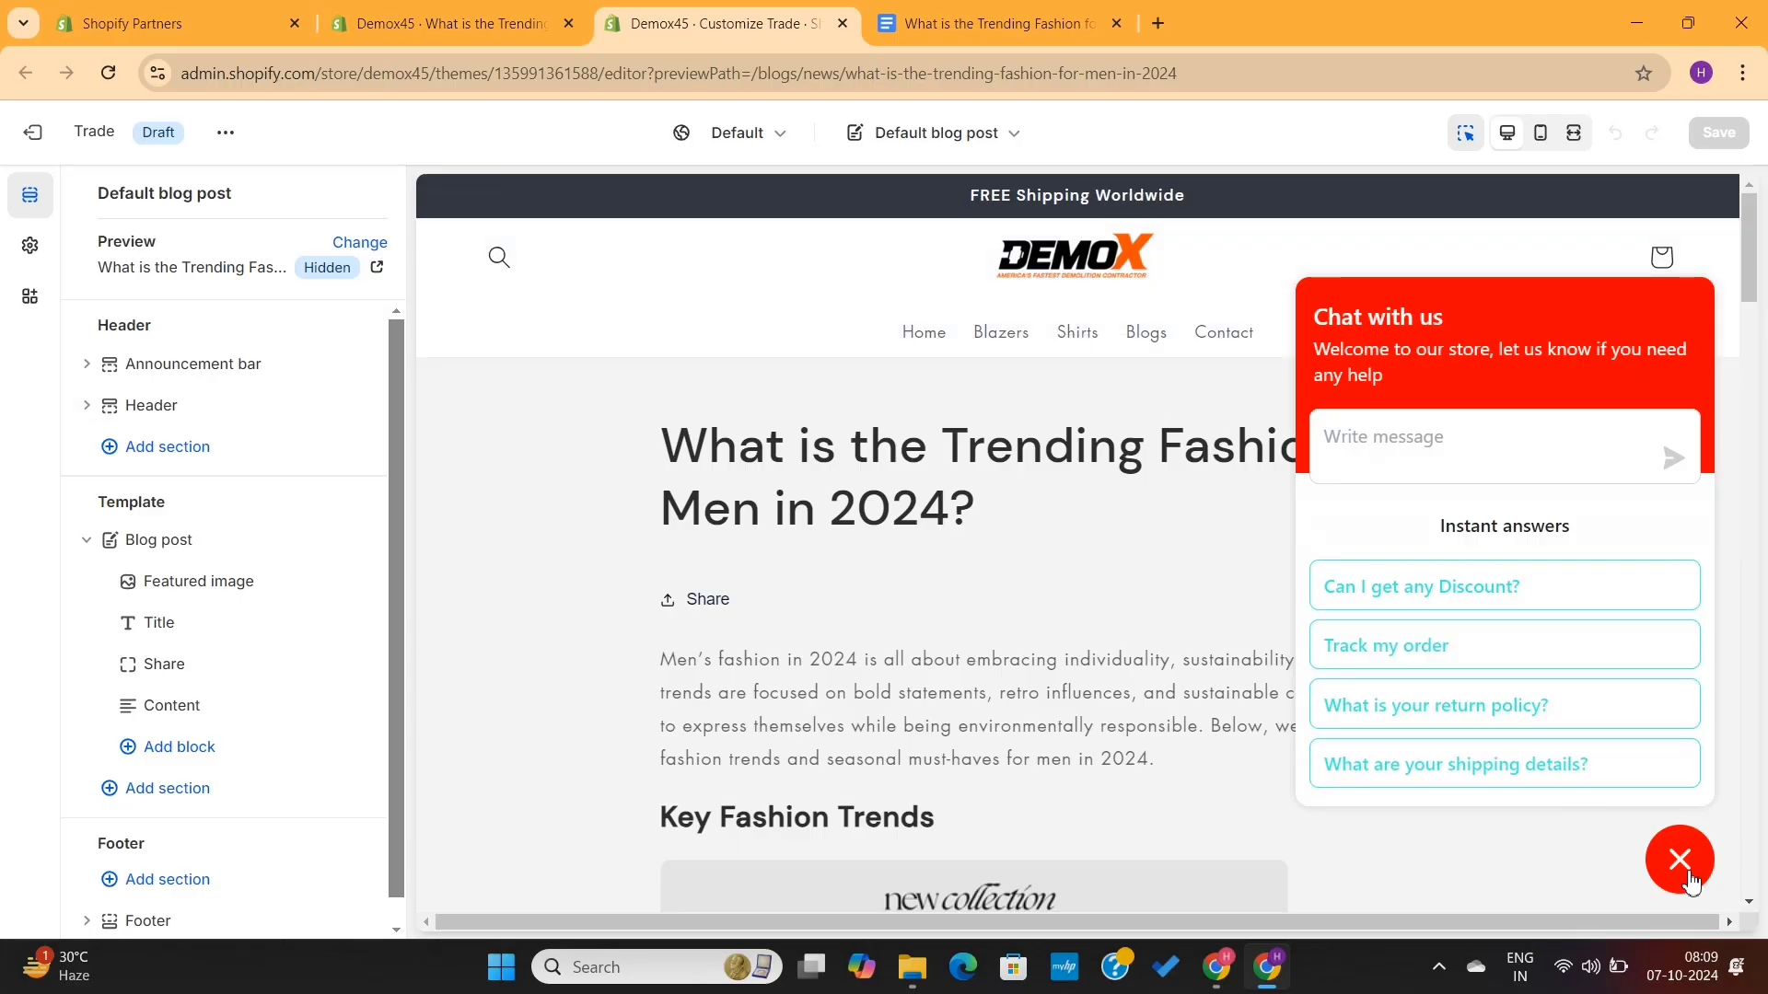
left_click(1680, 863)
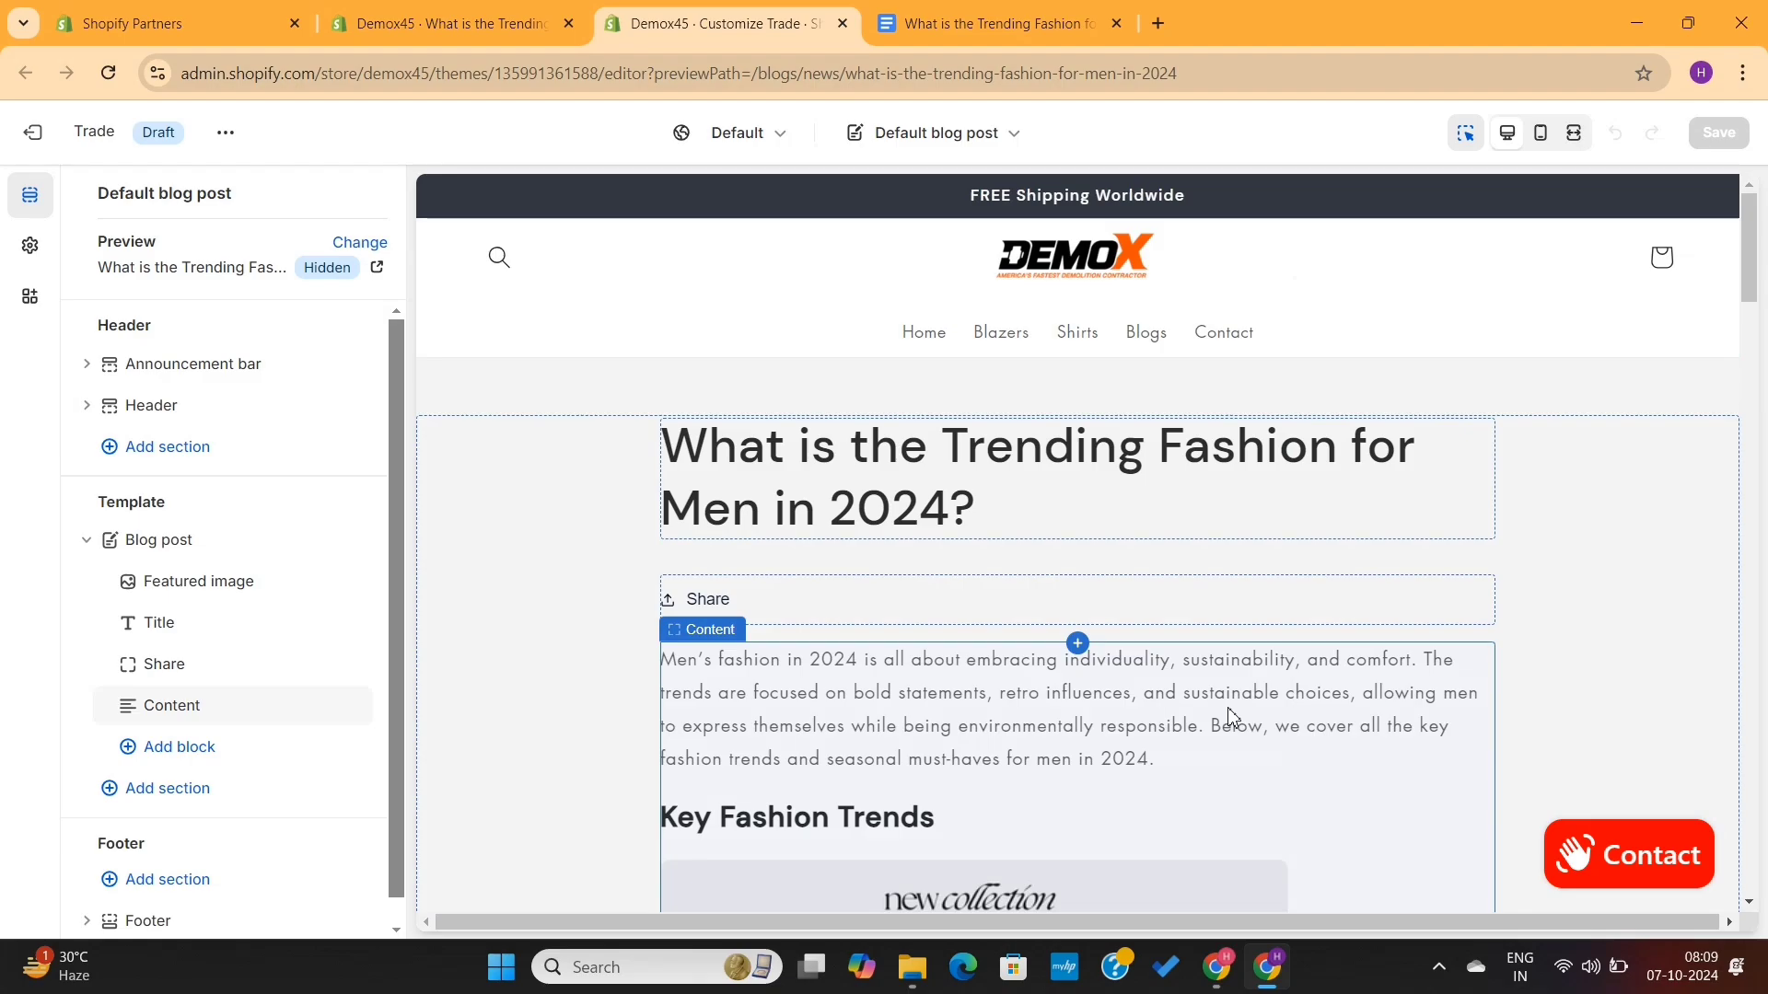
- Scroll through the post preview in the theme editor and inspect the Title and Content template blocks
scroll(1094, 723, "down", 20)
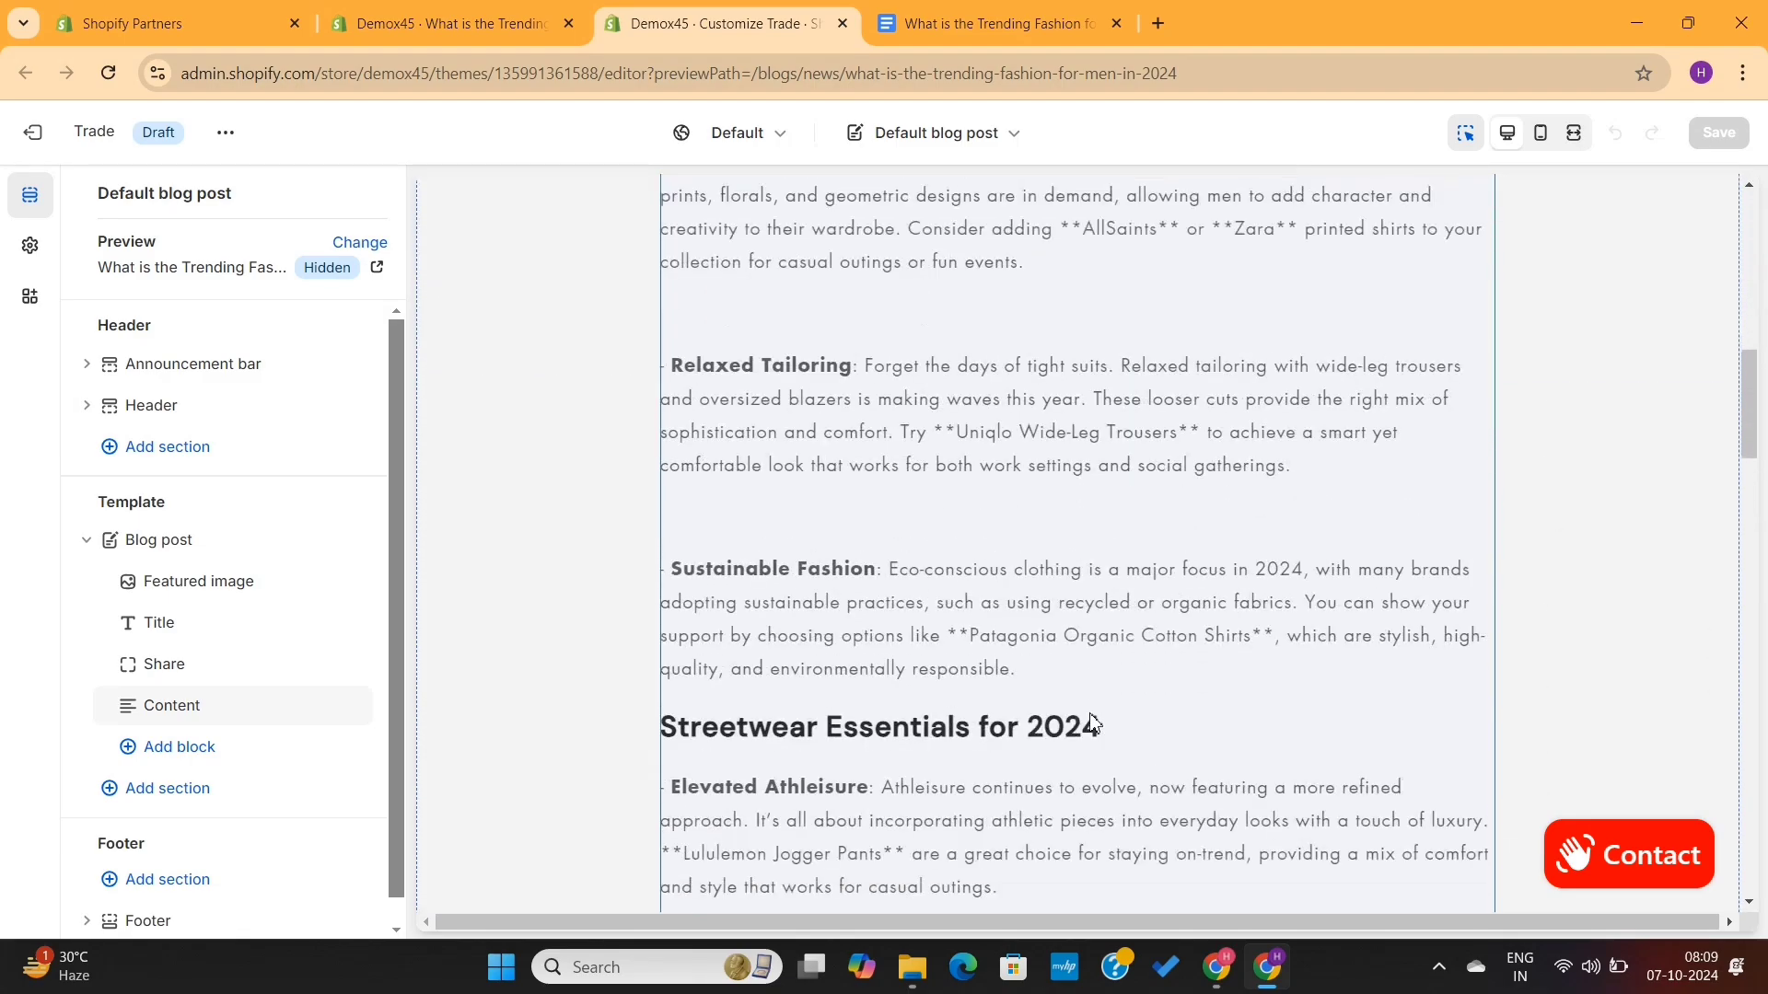
scroll(1092, 721, "down", 10)
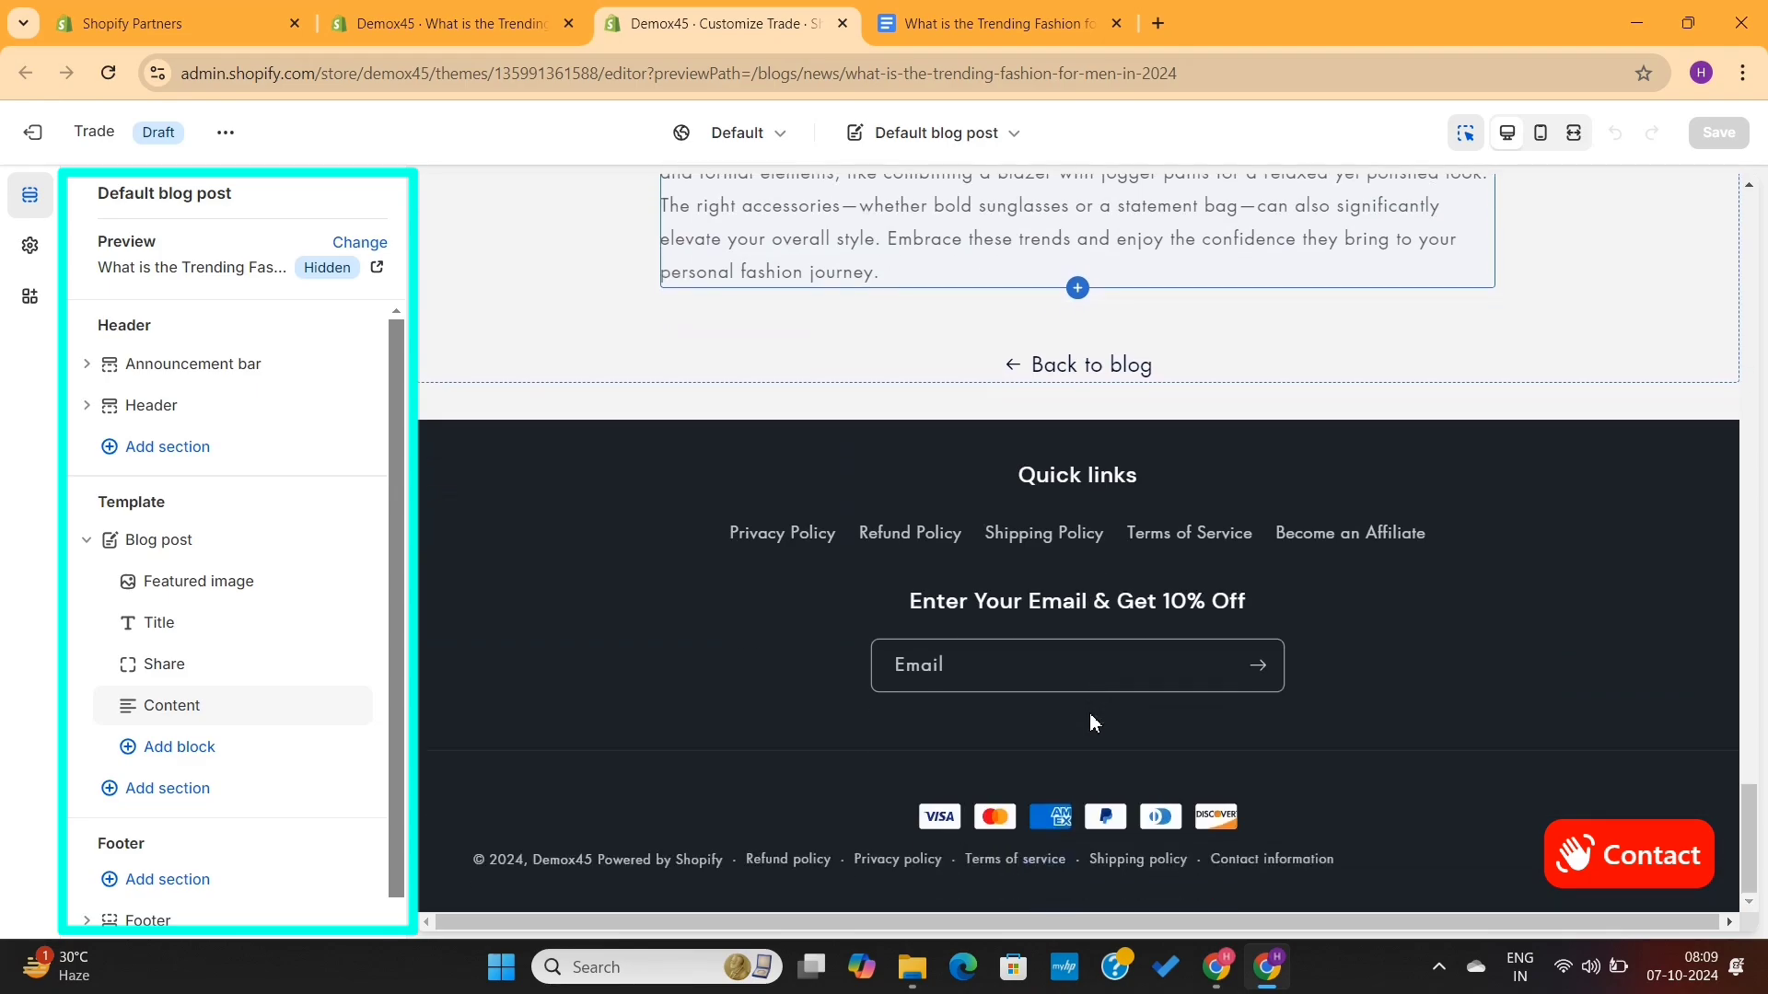
scroll(1094, 723, "up", 8)
scroll(1092, 716, "up", 20)
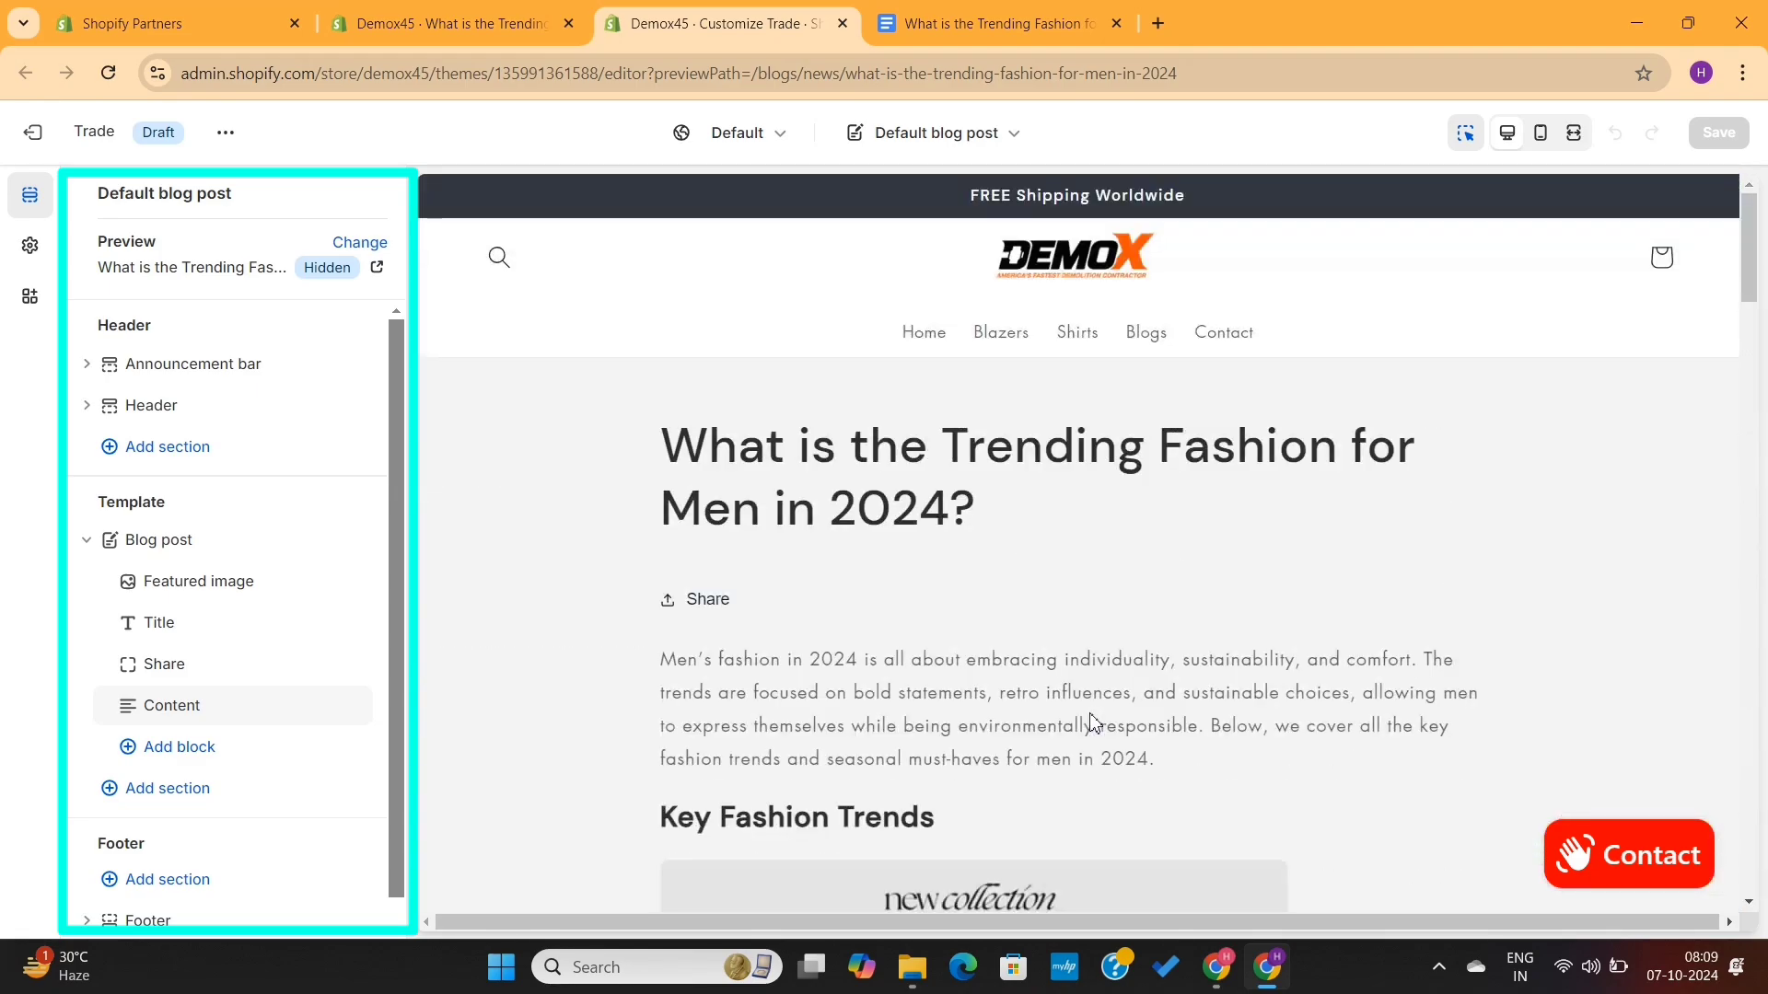
left_click(942, 468)
left_click(782, 367)
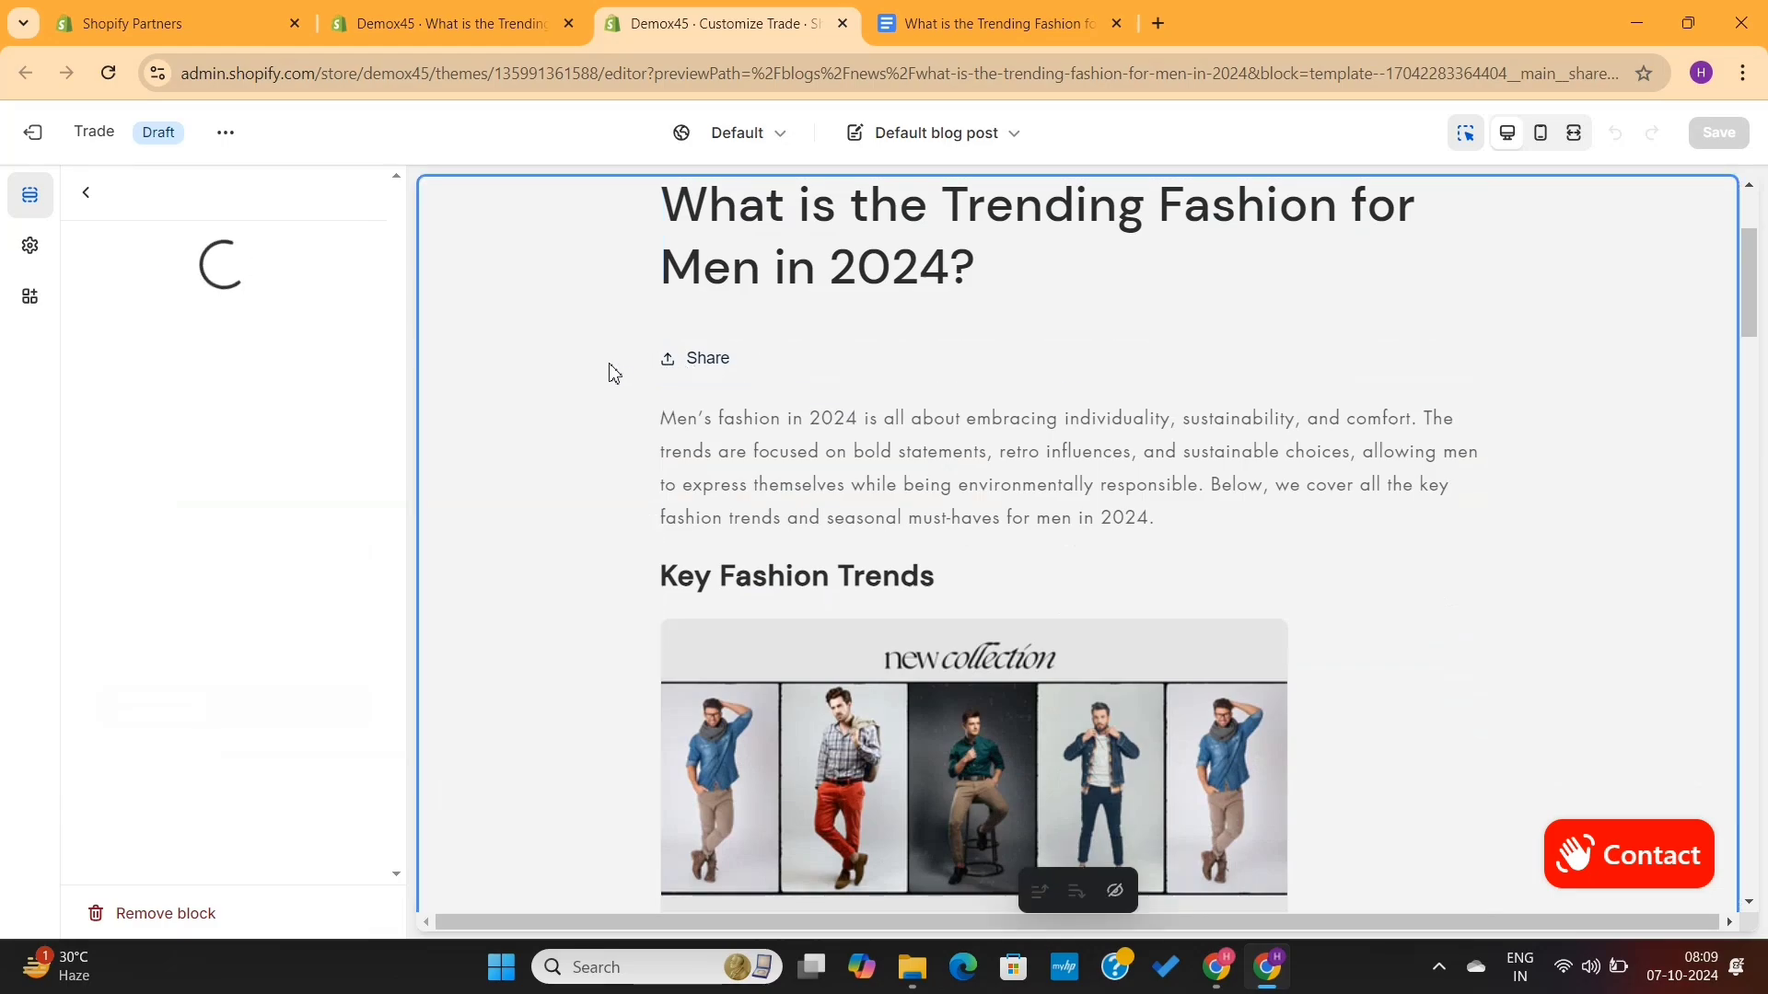
left_click(927, 566)
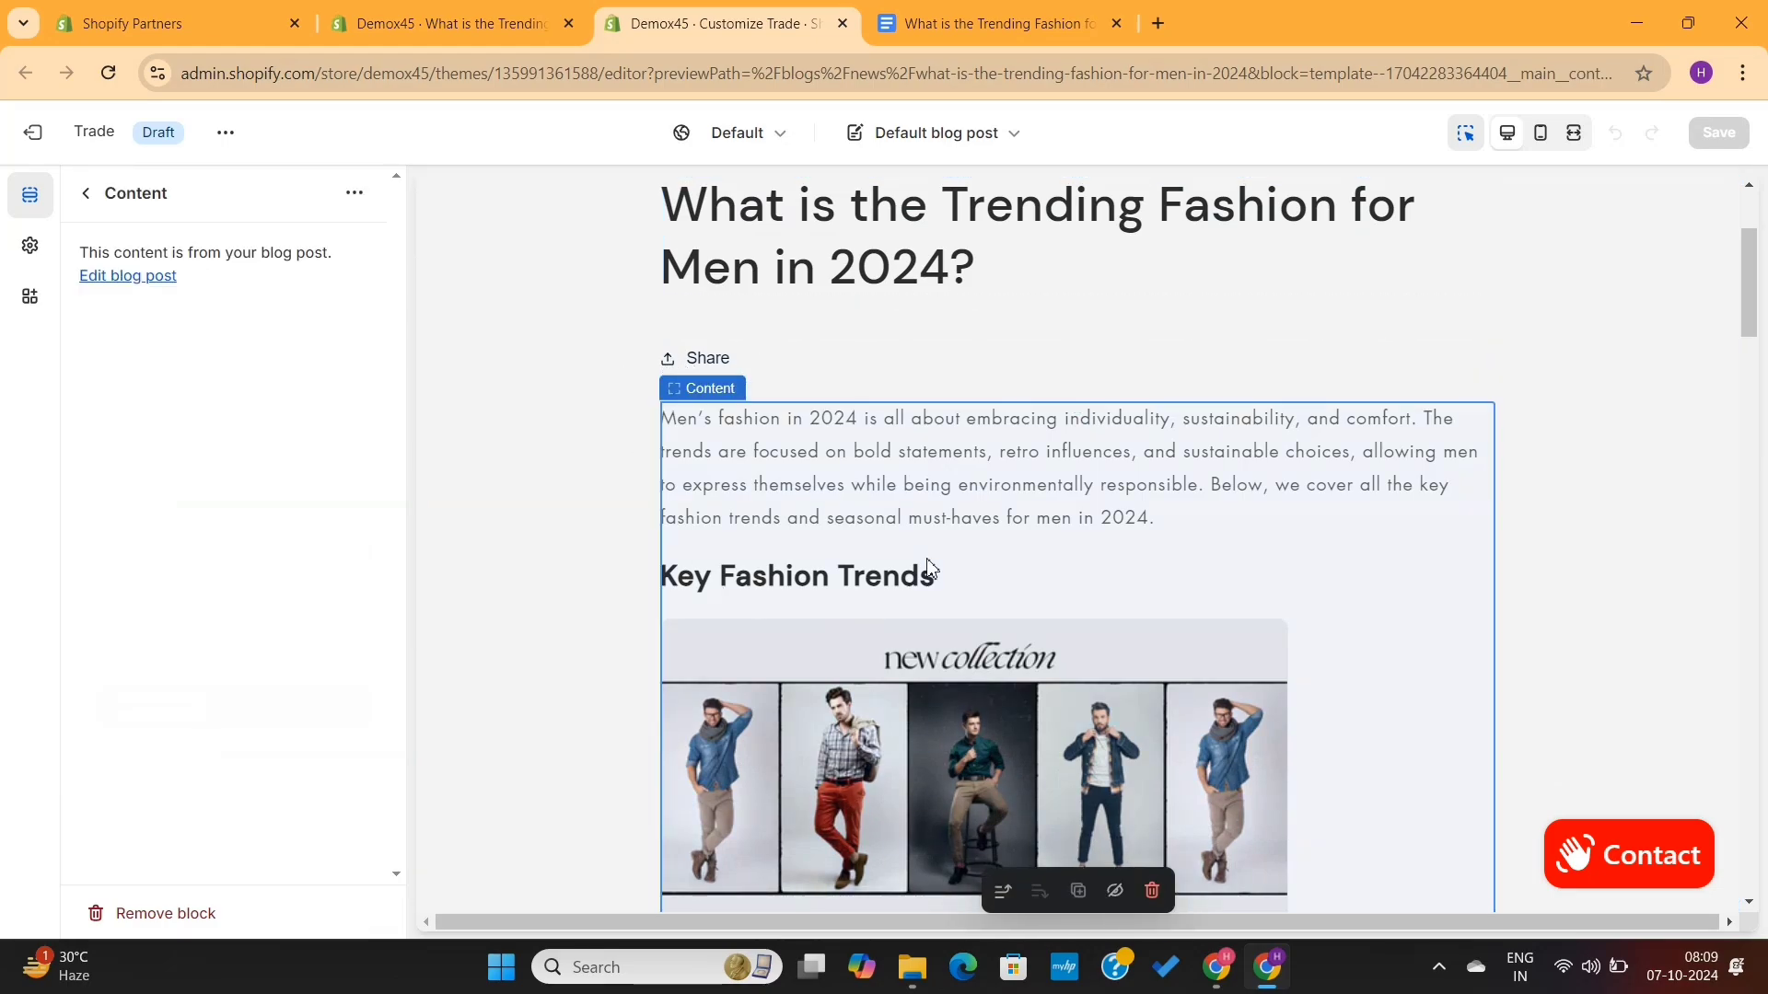
left_click(84, 196)
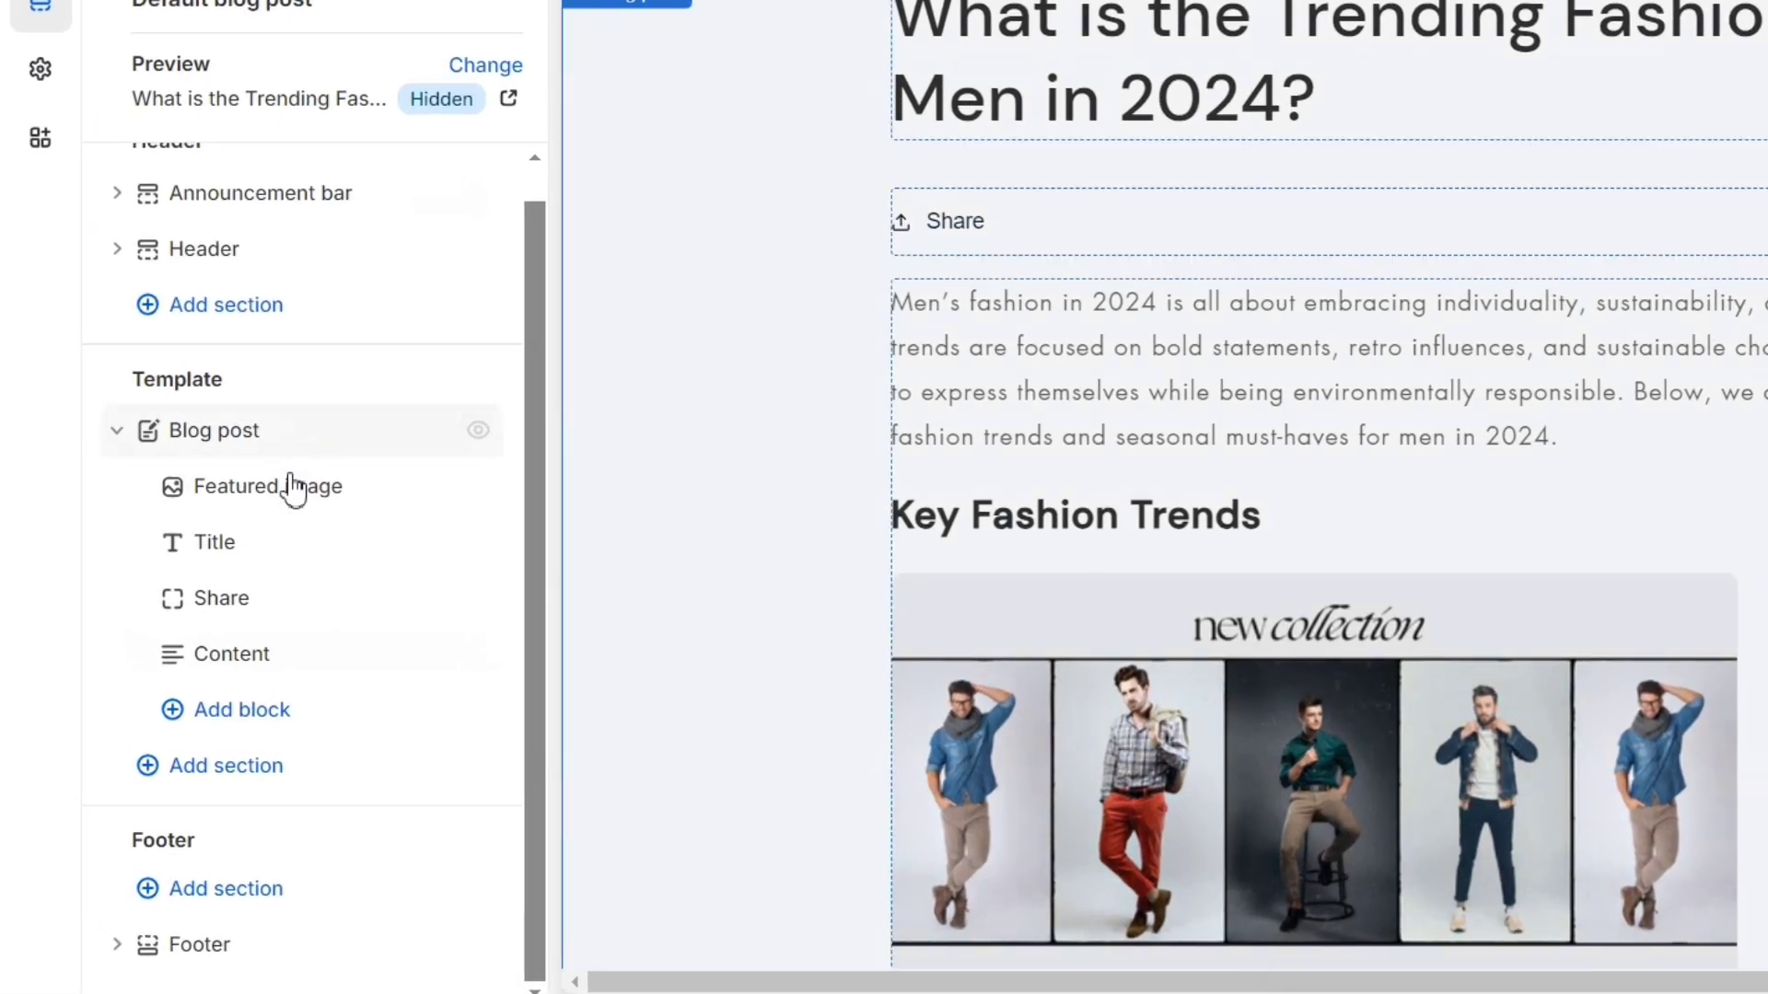
mouse_move(284, 615)
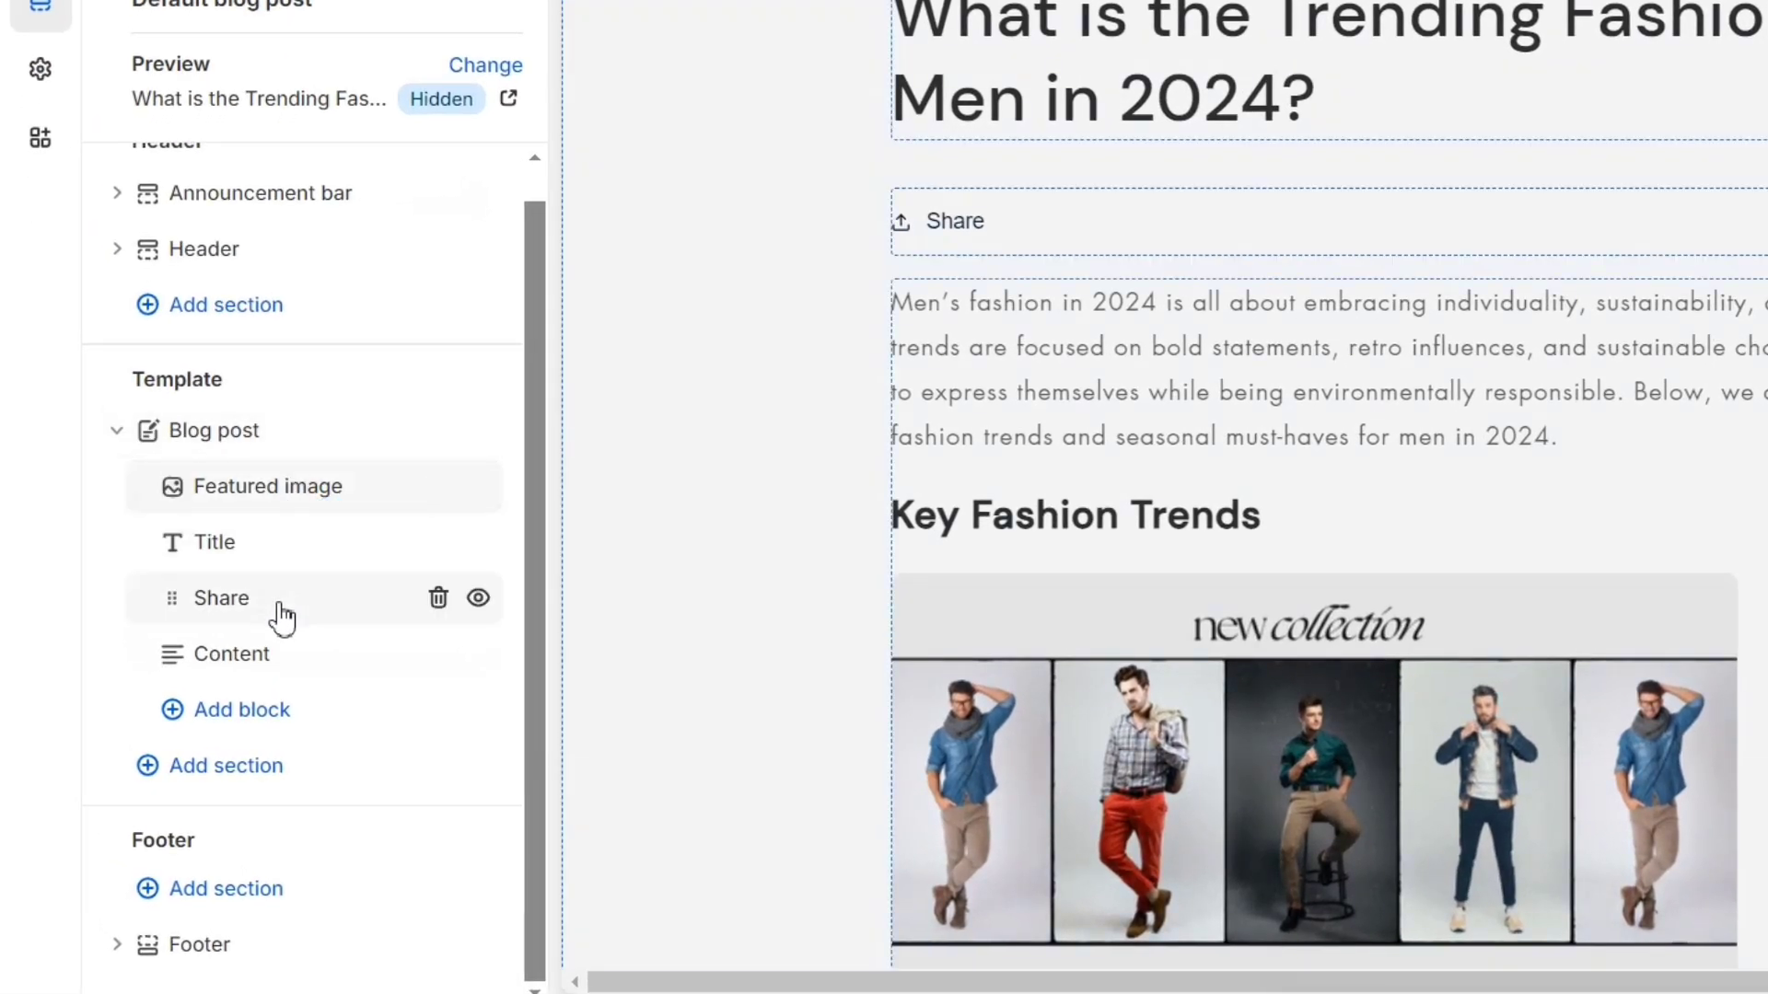
- Remove the Share block from the blog post template and review the post preview
left_click(438, 599)
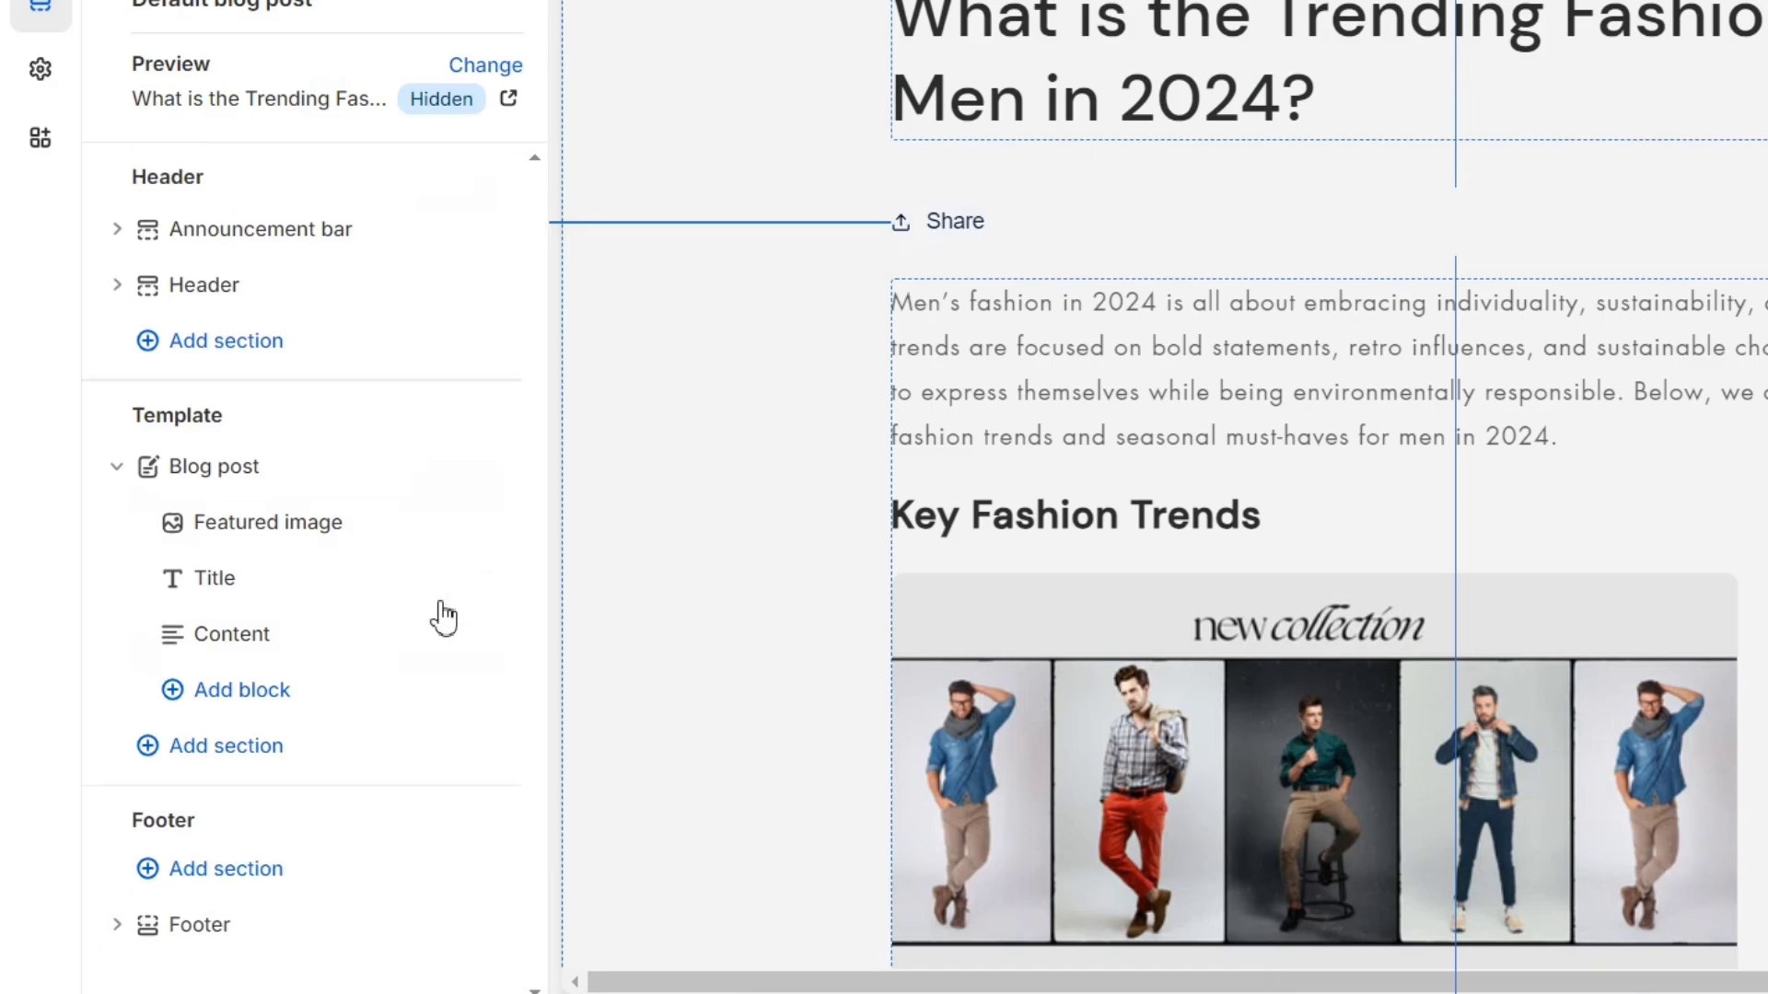
scroll(907, 520, "down", 20)
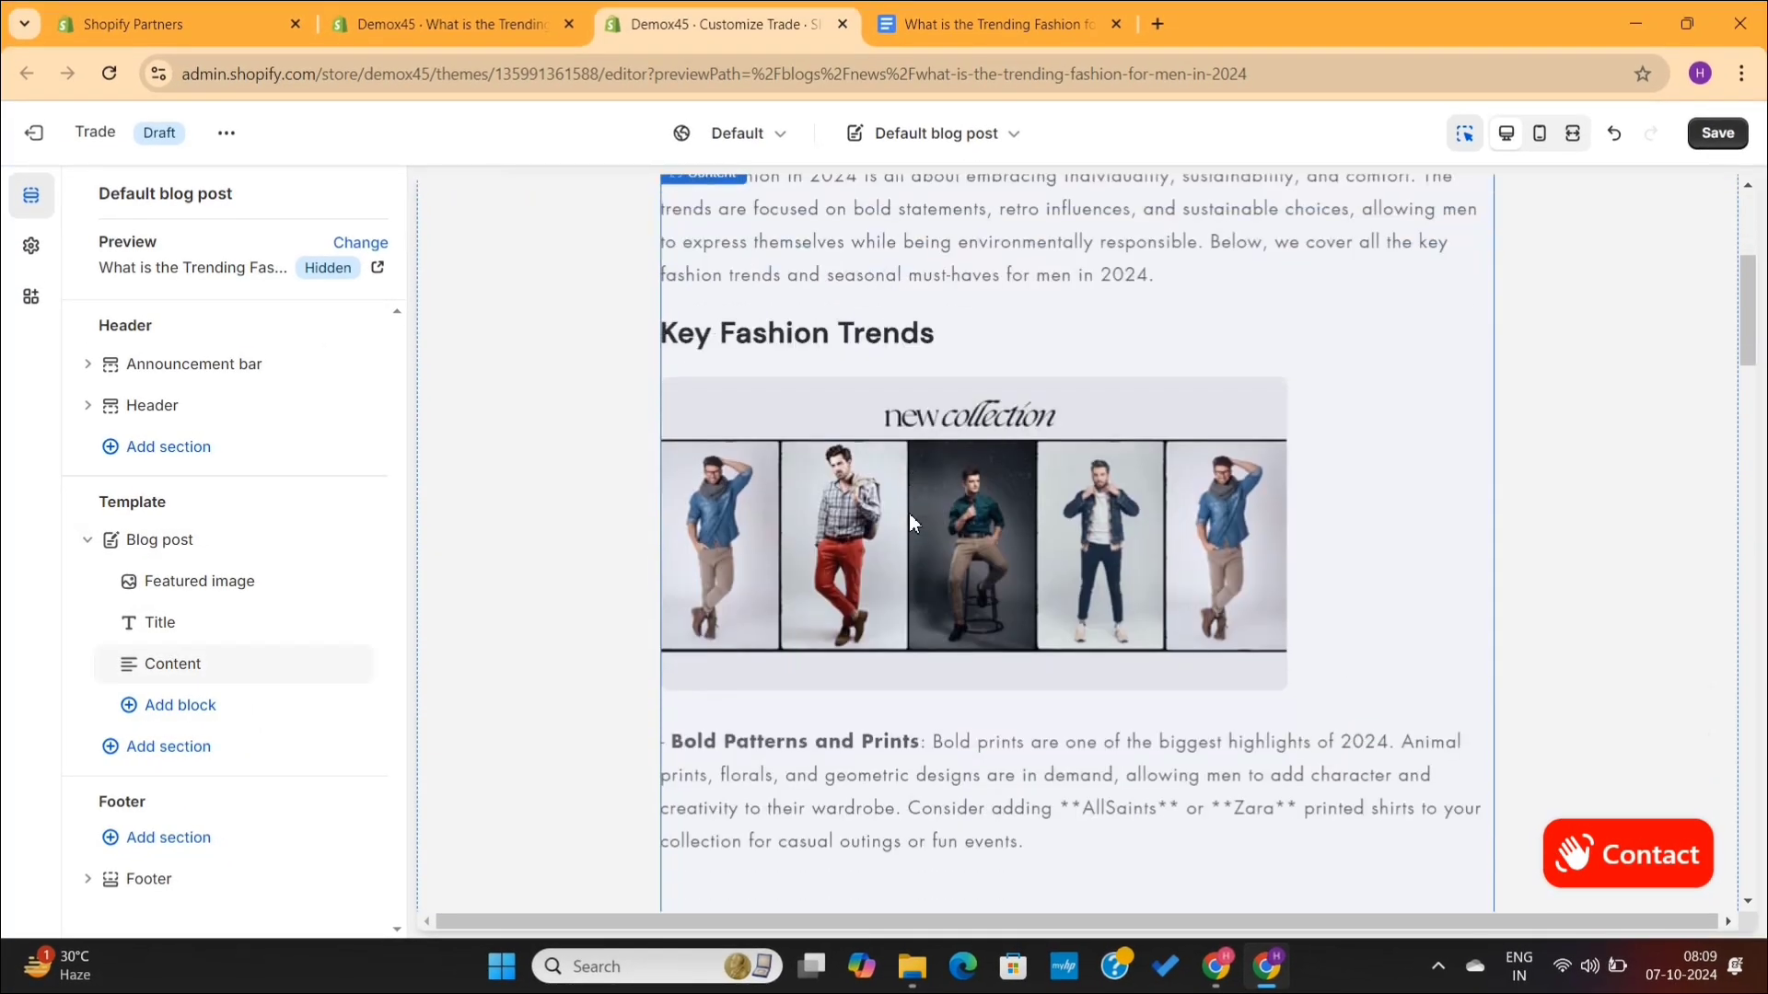
scroll(911, 521, "down", 2)
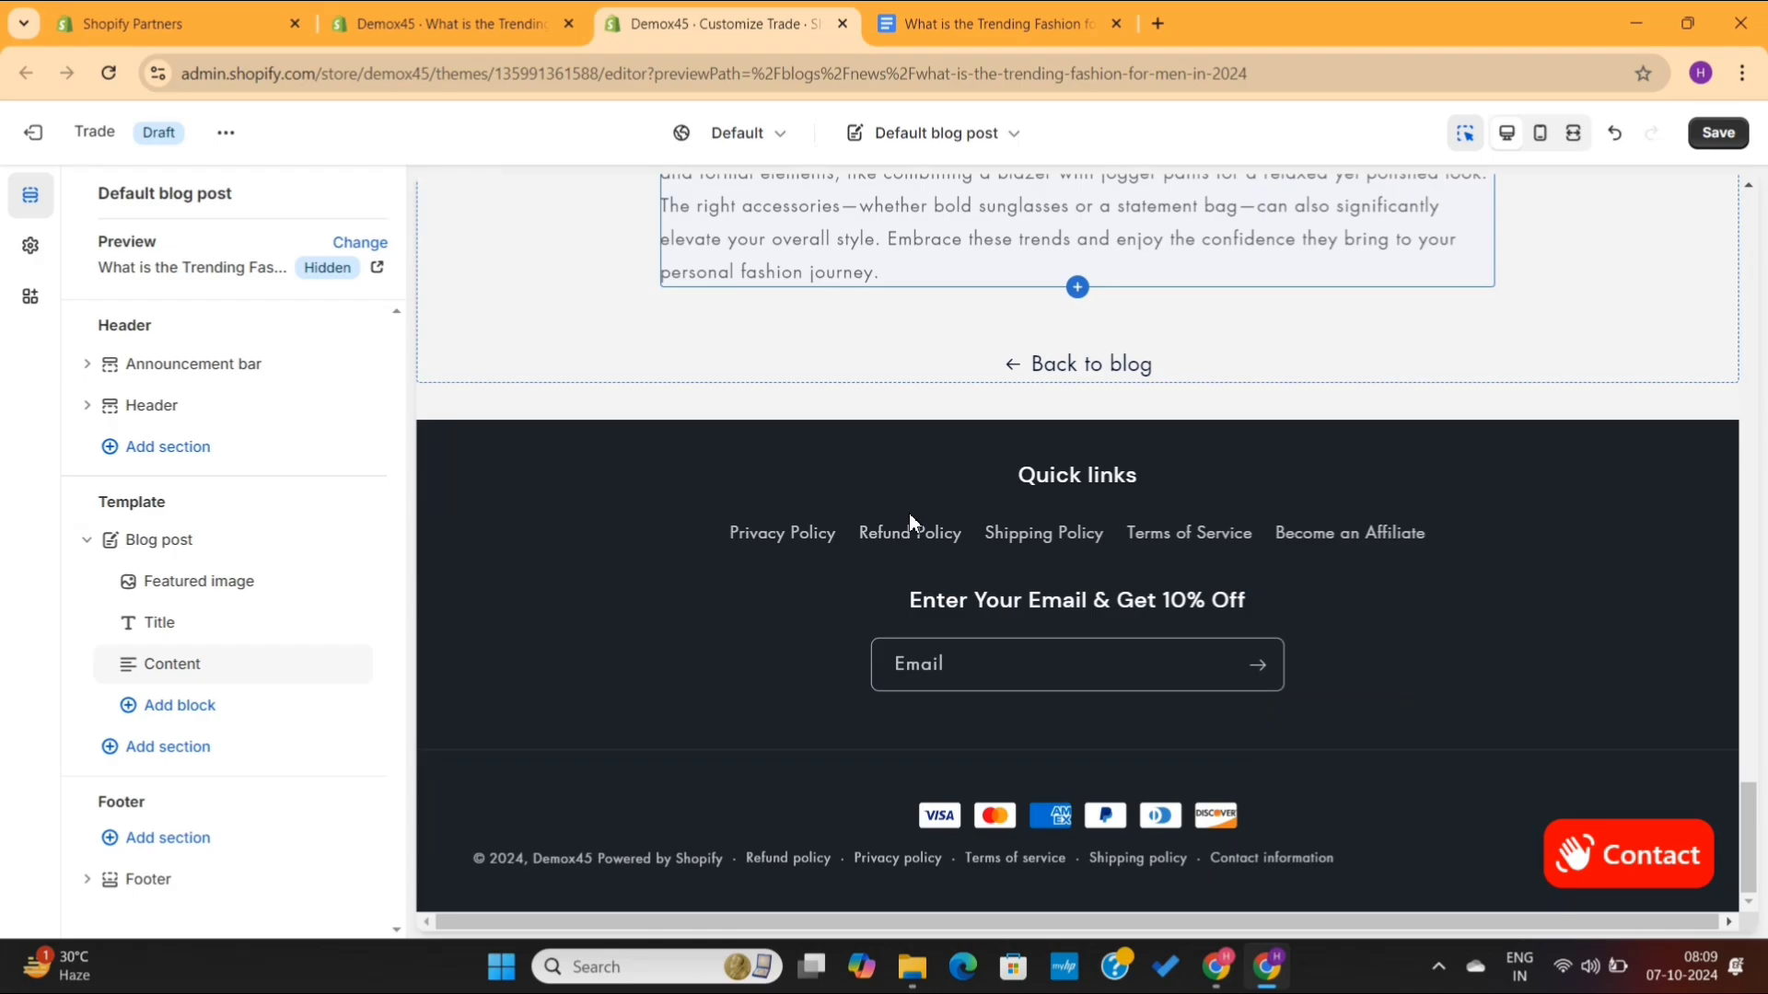
scroll(909, 512, "up", 2)
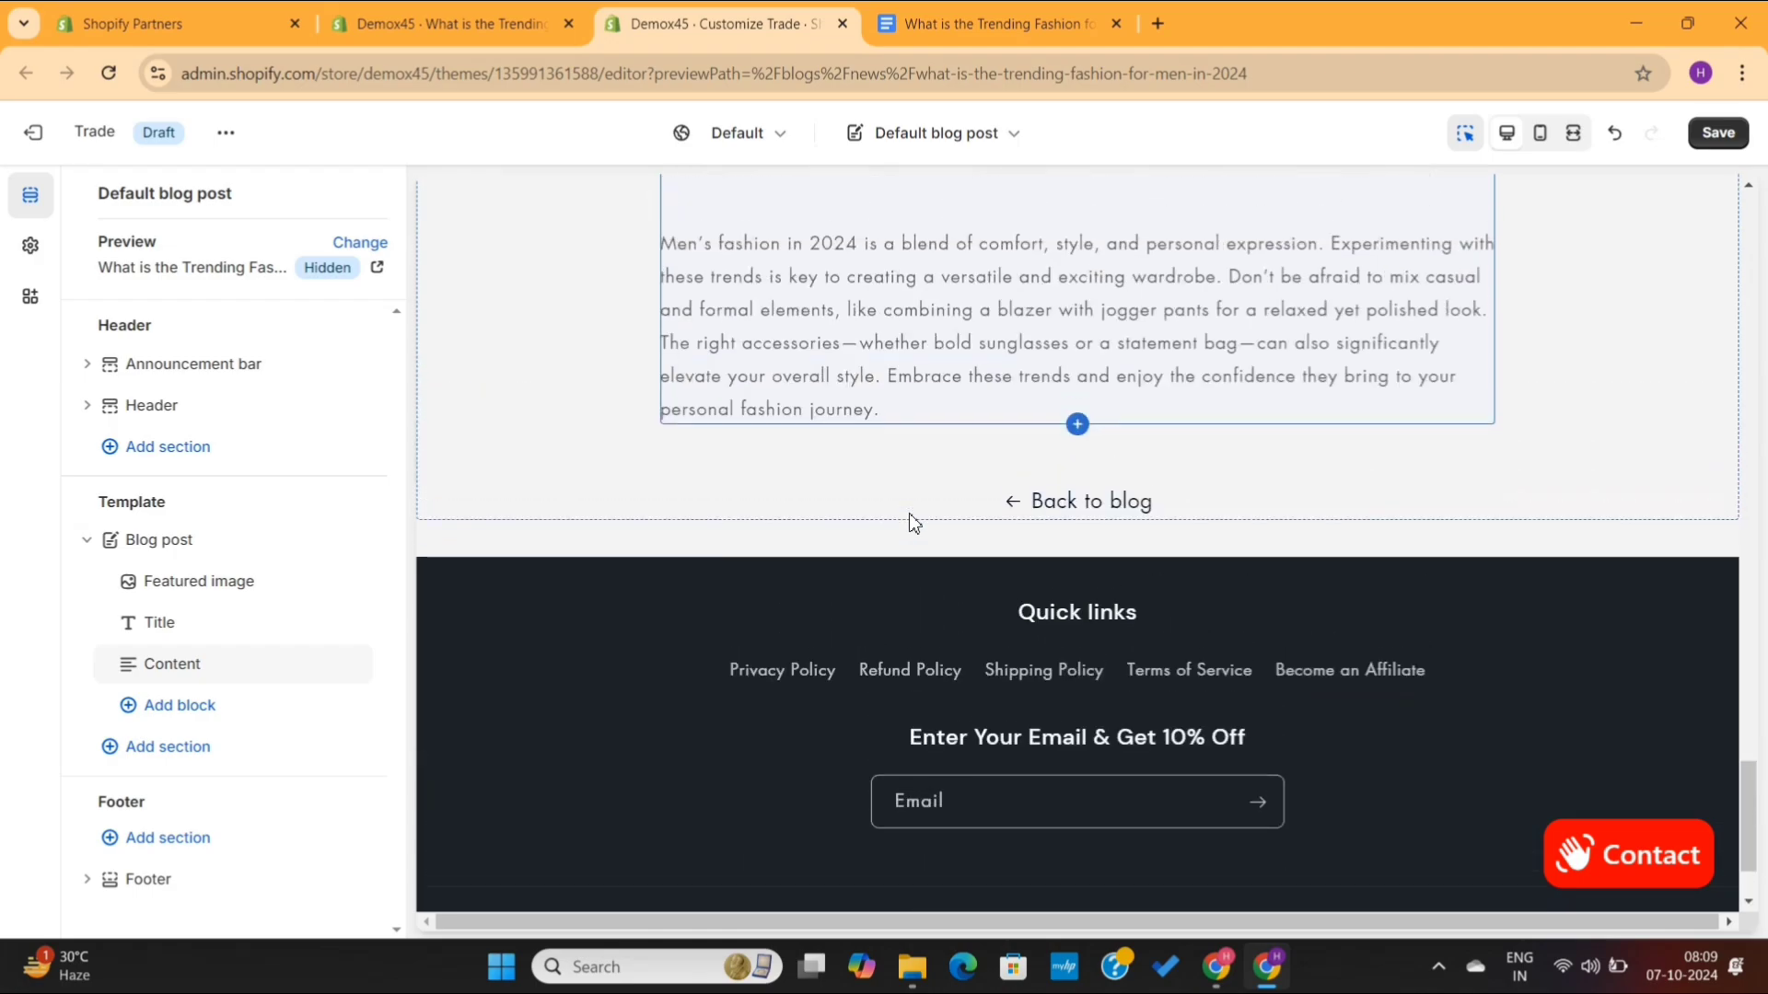
scroll(914, 522, "up", 1)
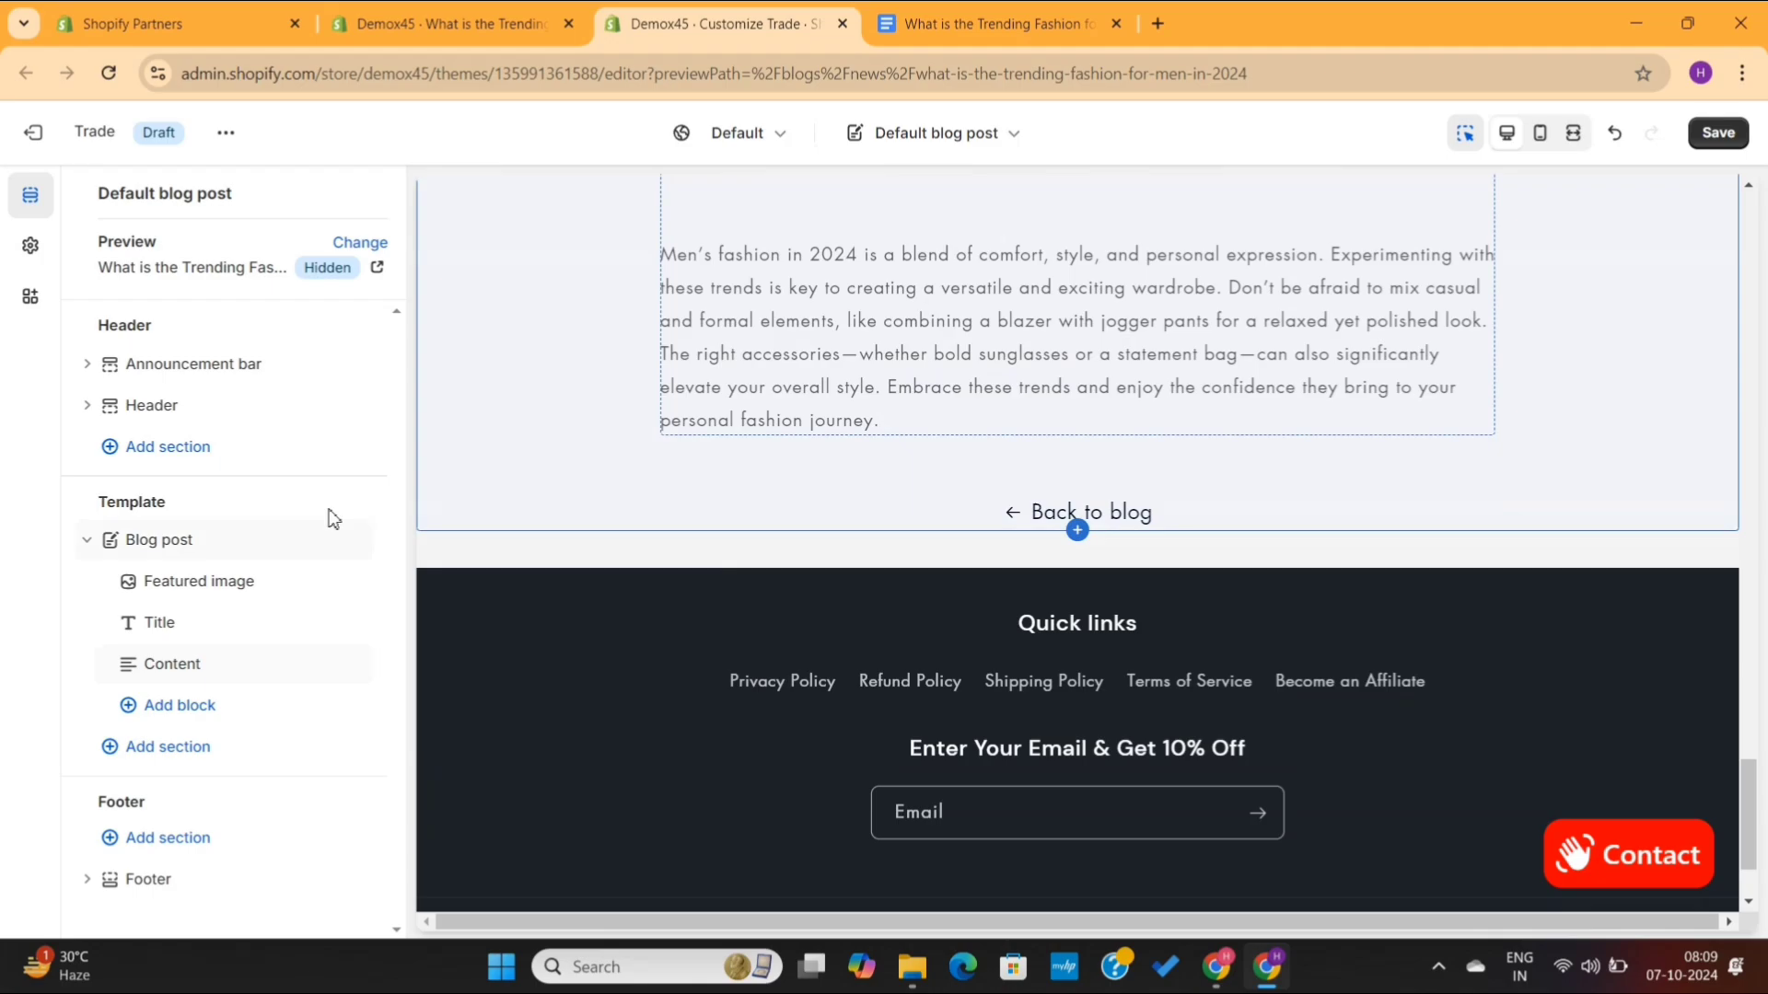
- Add a Featured collection section to the blog post template and set its heading to "Browse our fashion Gallary"
left_click(184, 757)
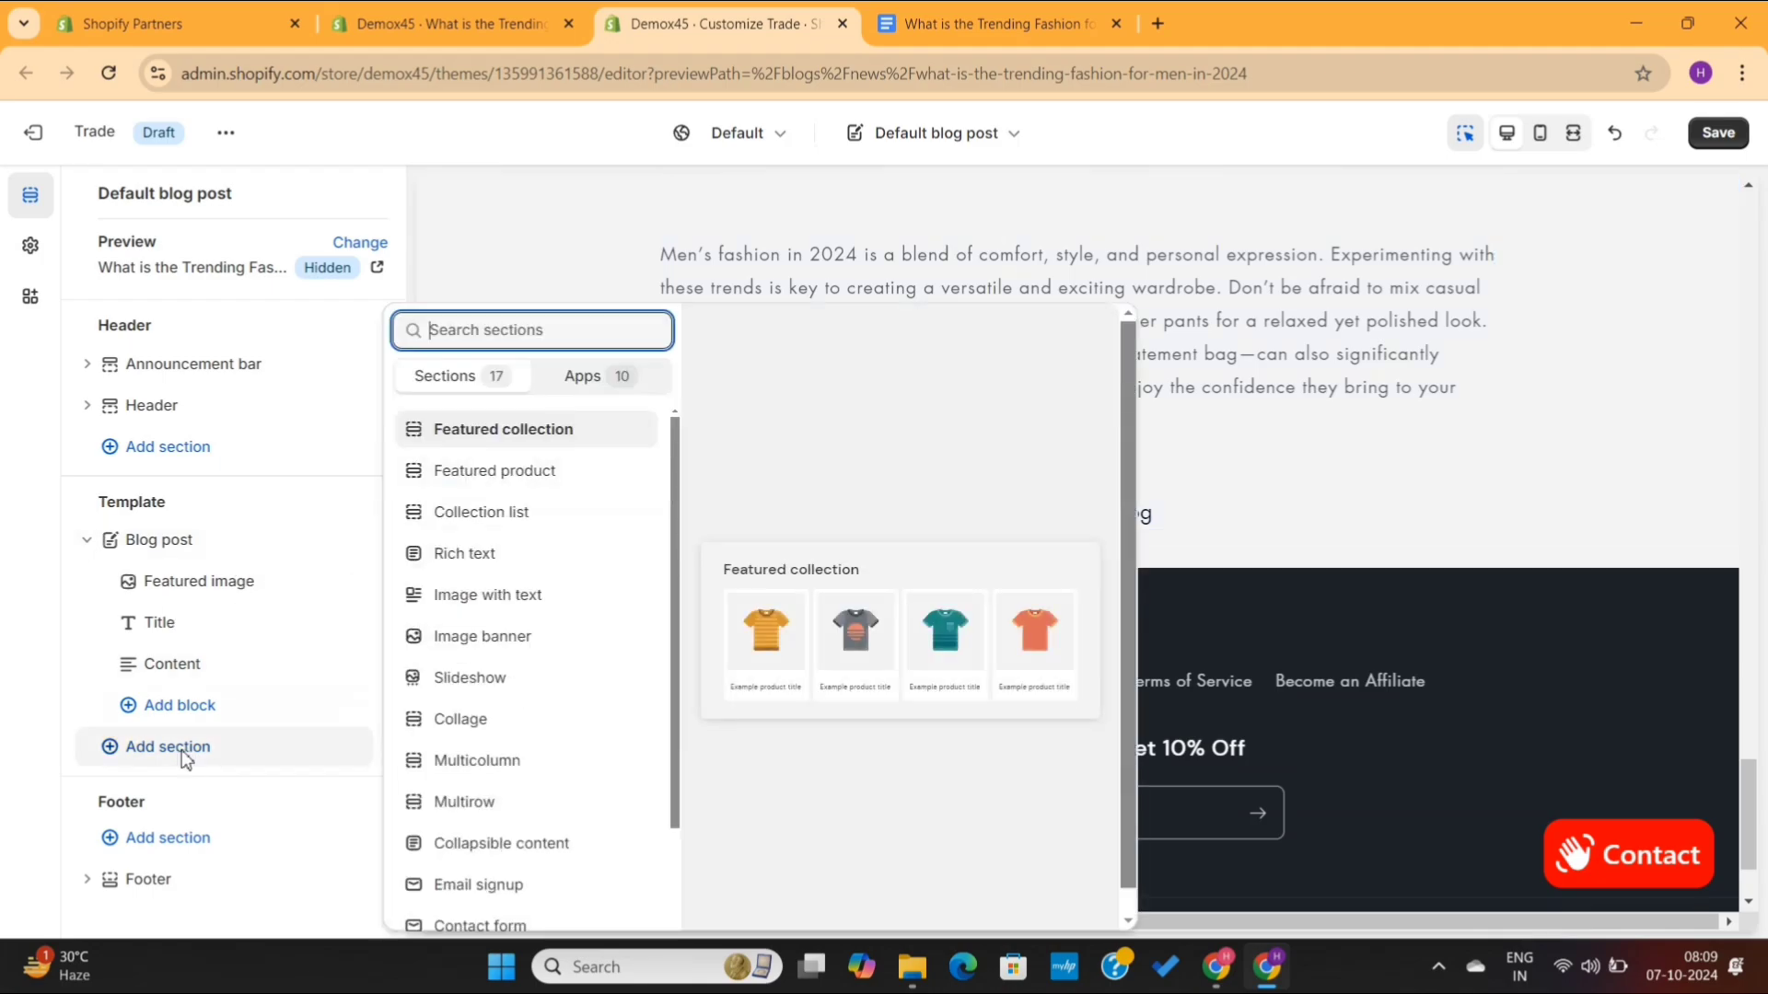
left_click(521, 438)
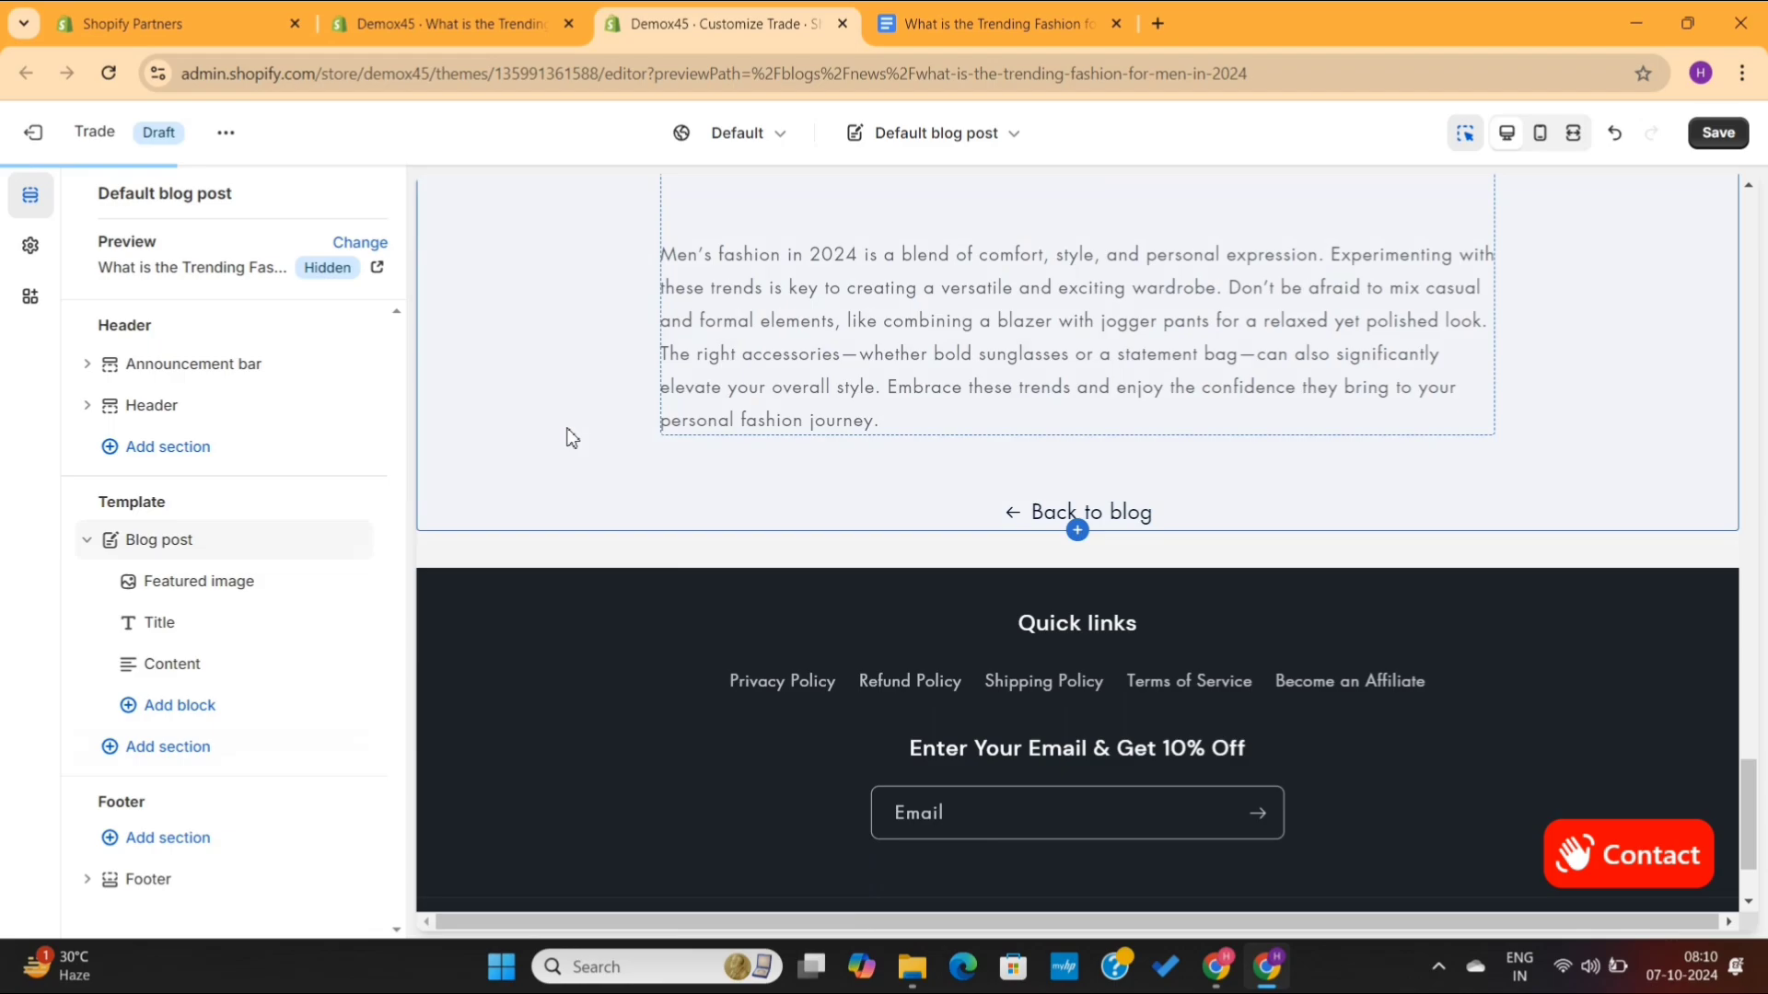
left_click(174, 353)
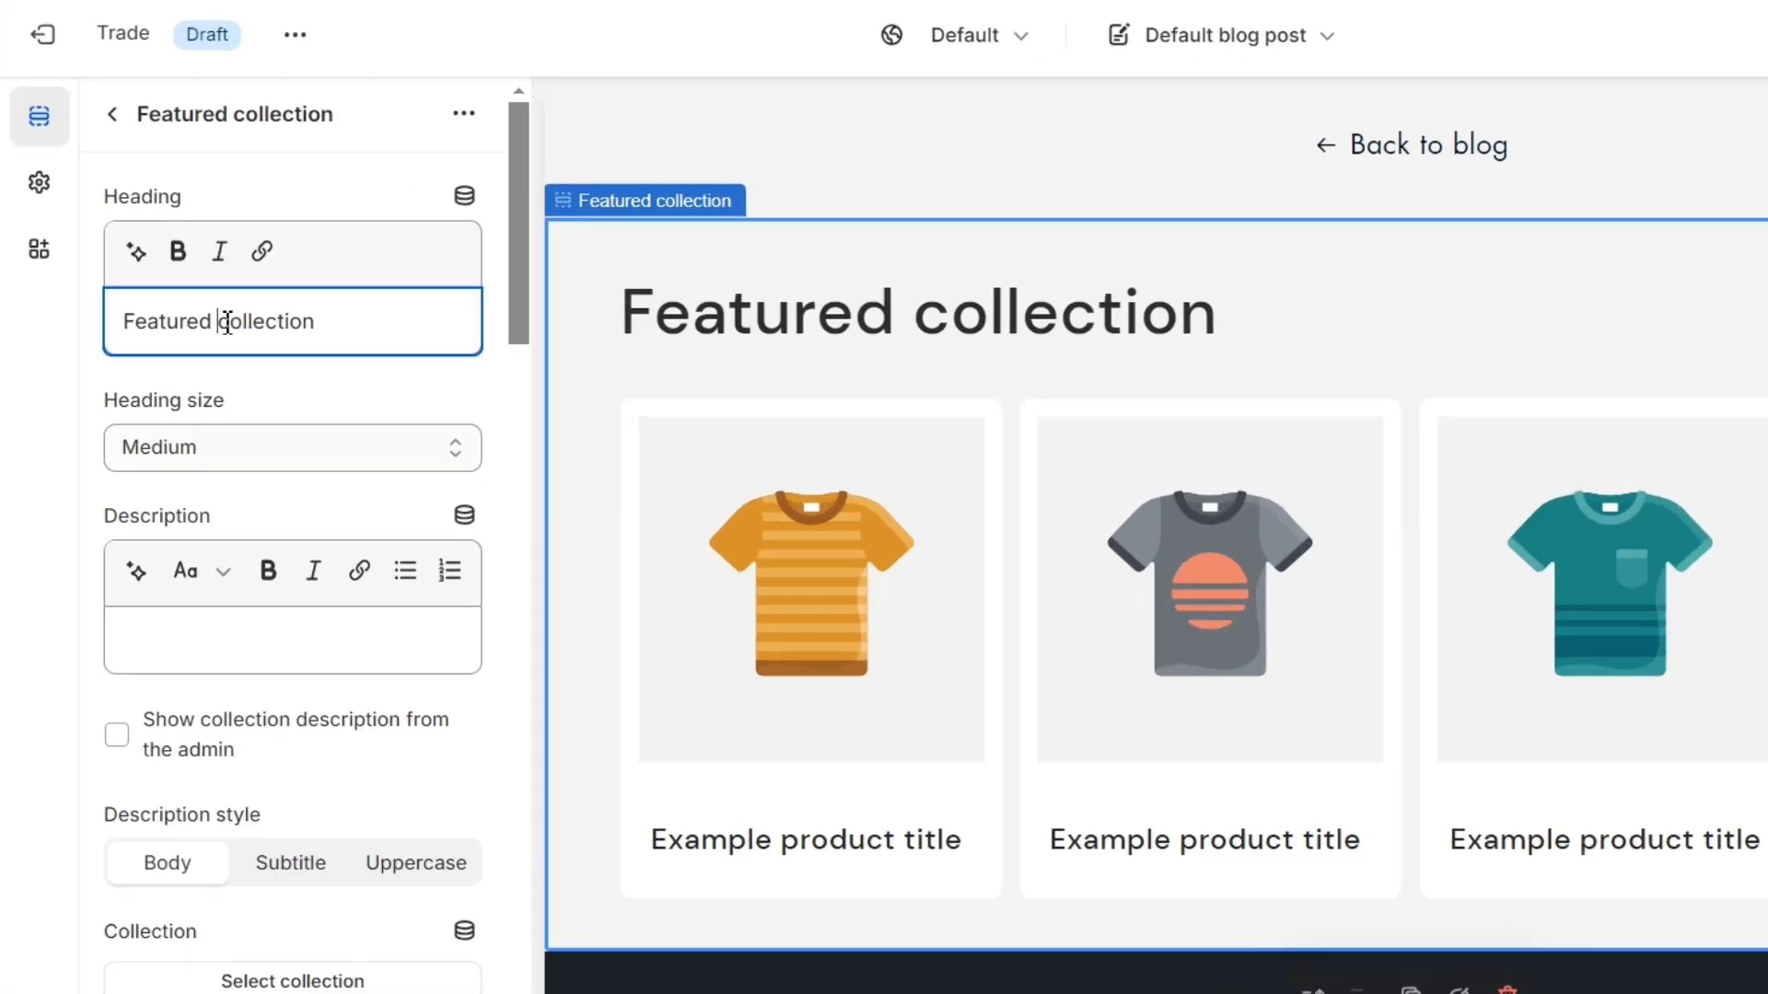
key("ctrl+a")
type("Browse our fashion Gallary")
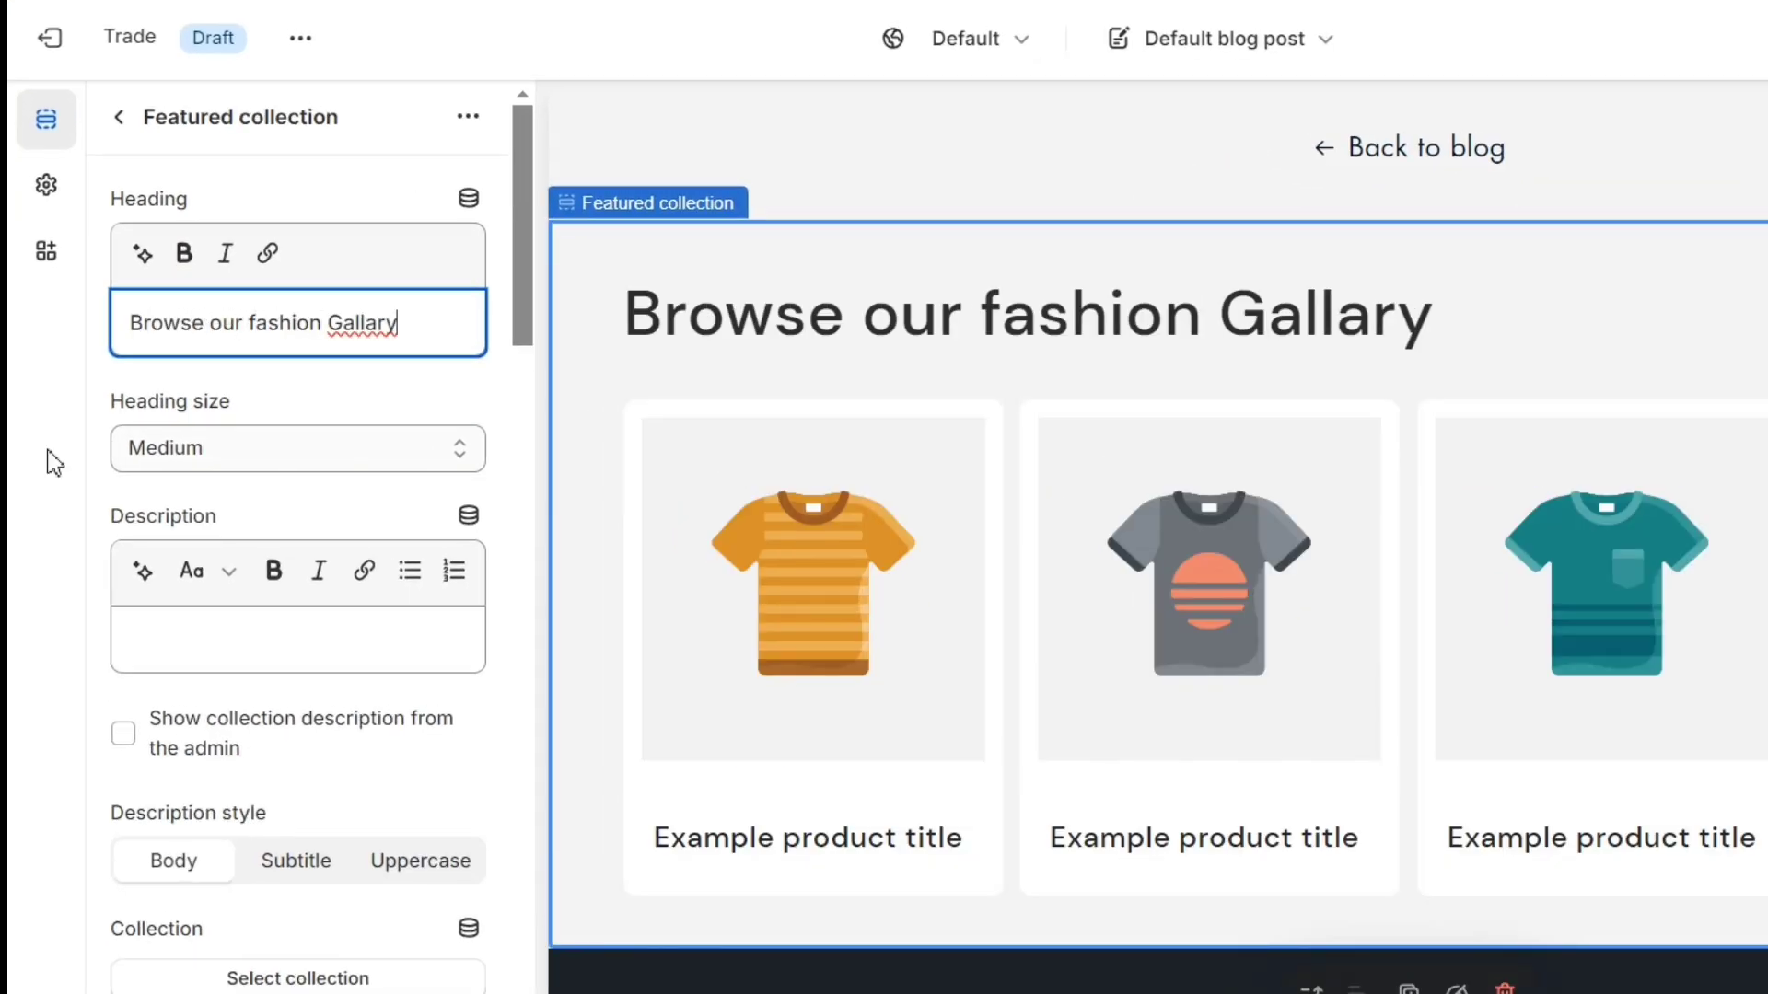
- Set the featured collection to Blazers and save the theme template
scroll(391, 584, "down", 8)
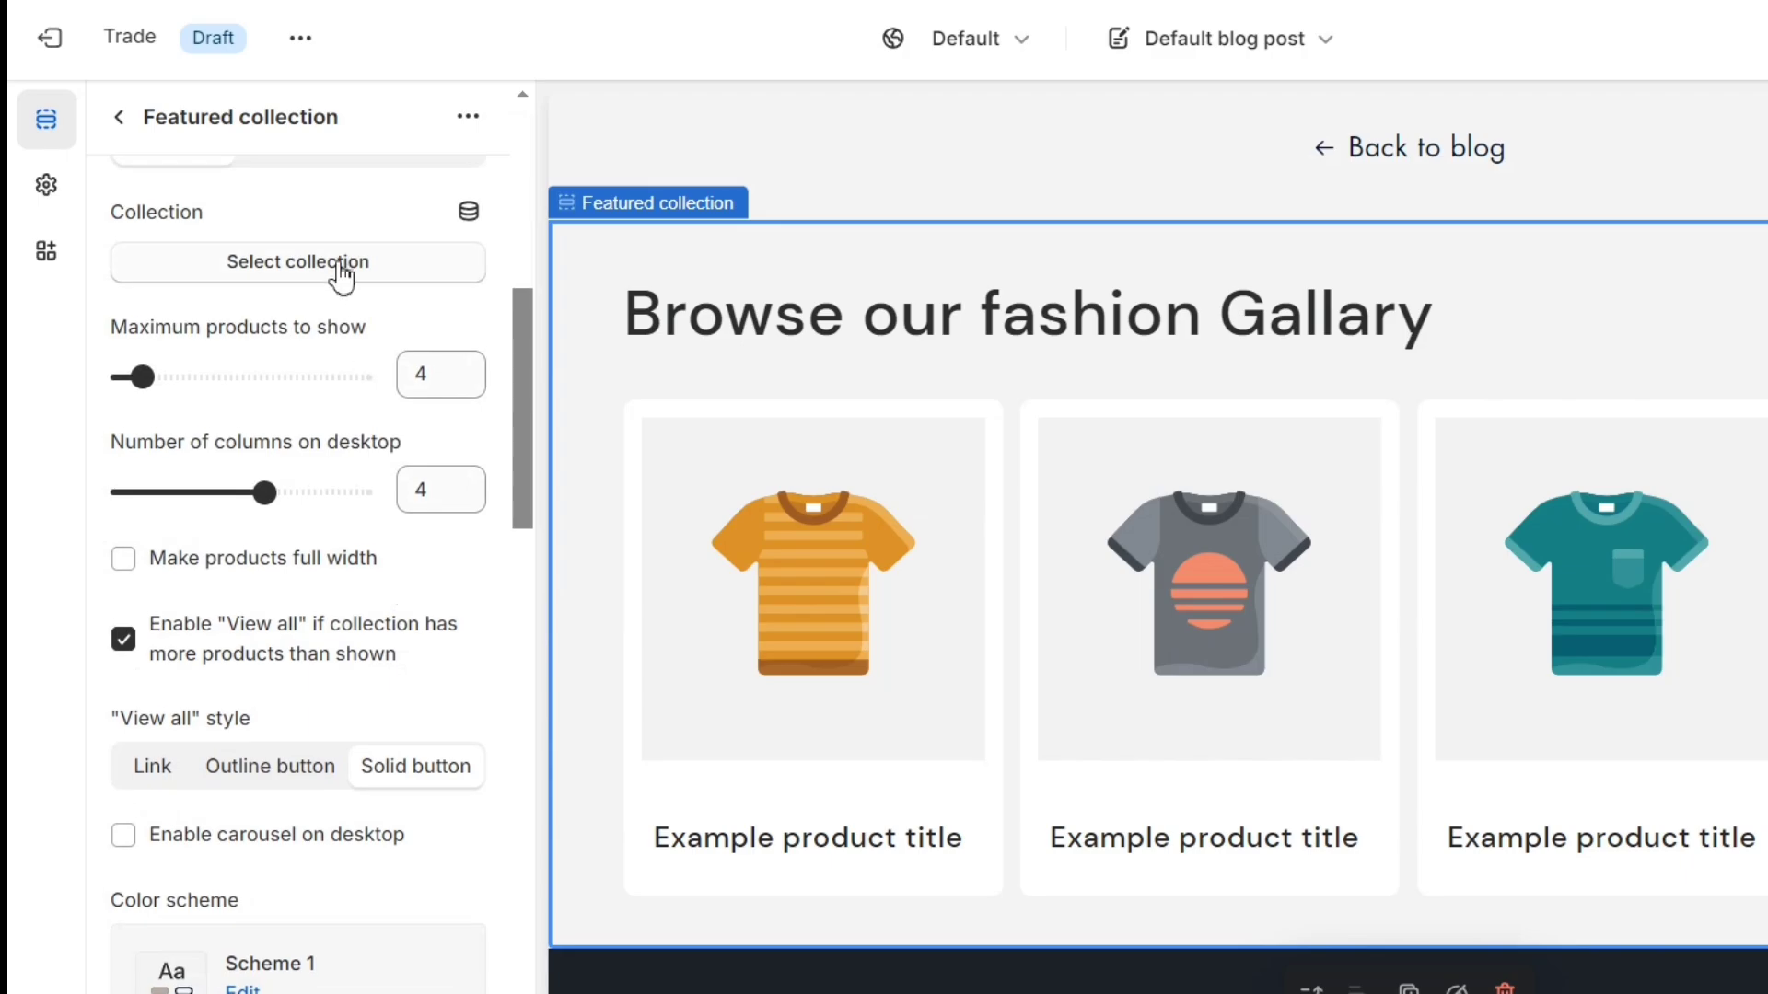
left_click(341, 274)
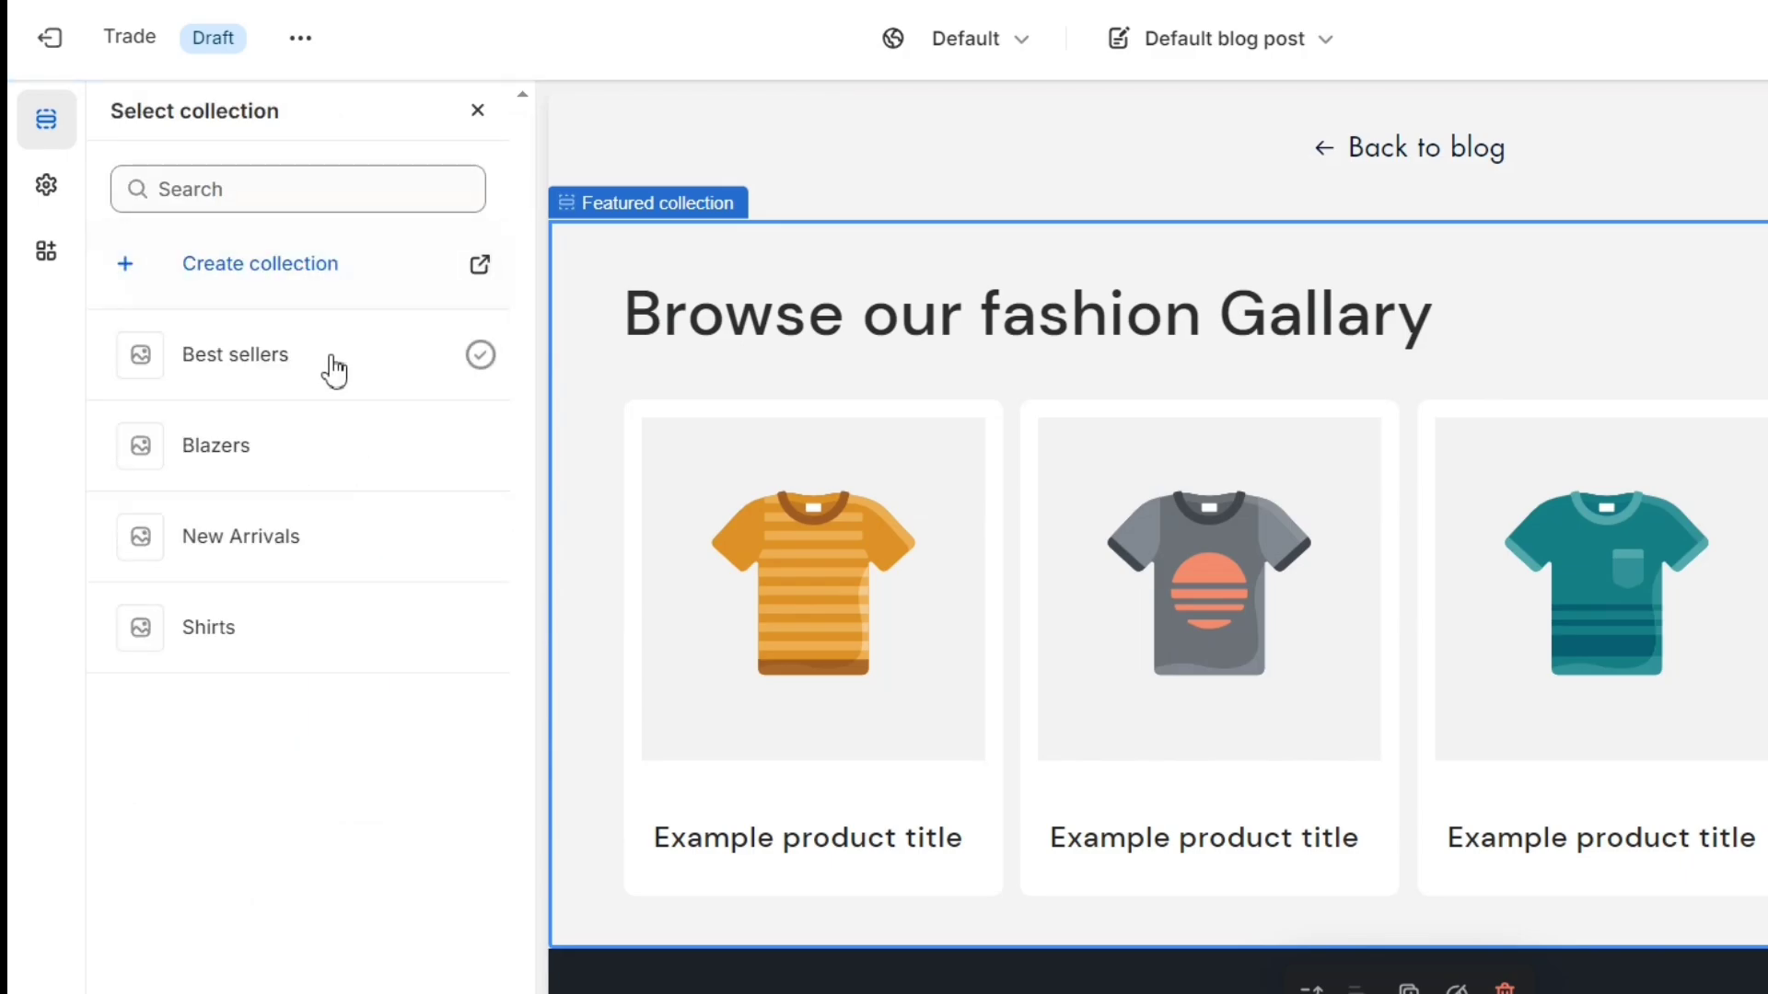
left_click(334, 369)
left_click(329, 448)
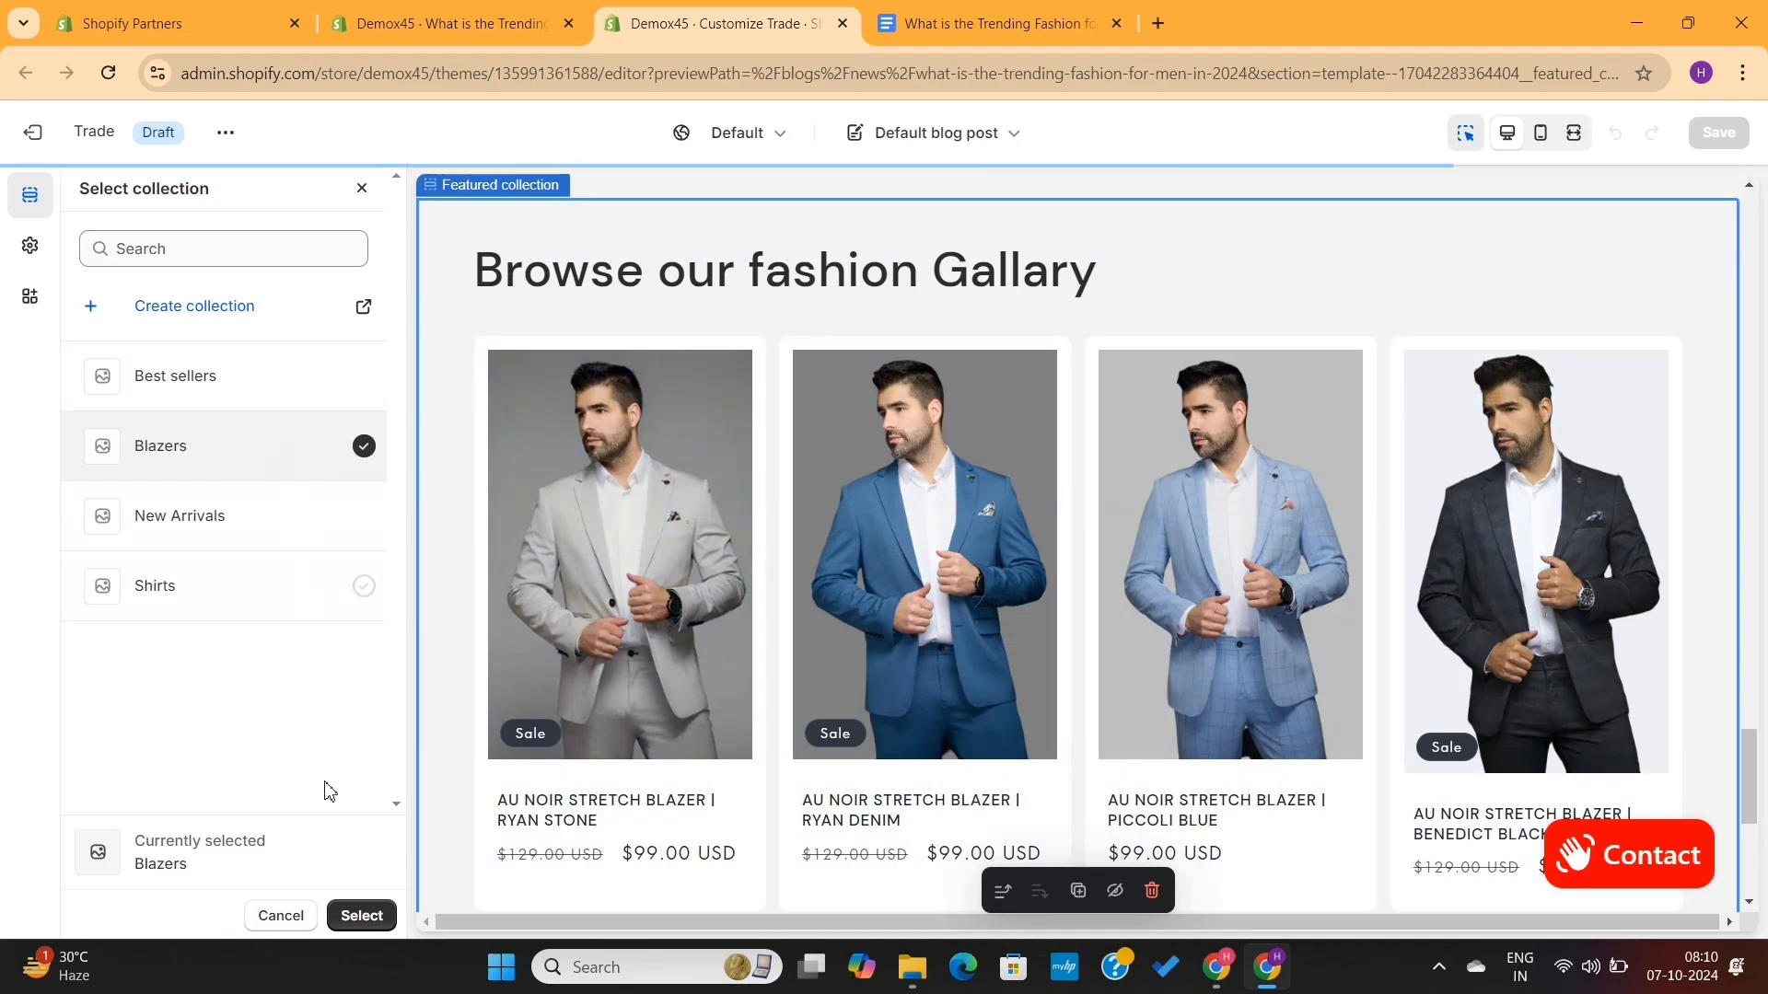
left_click(366, 916)
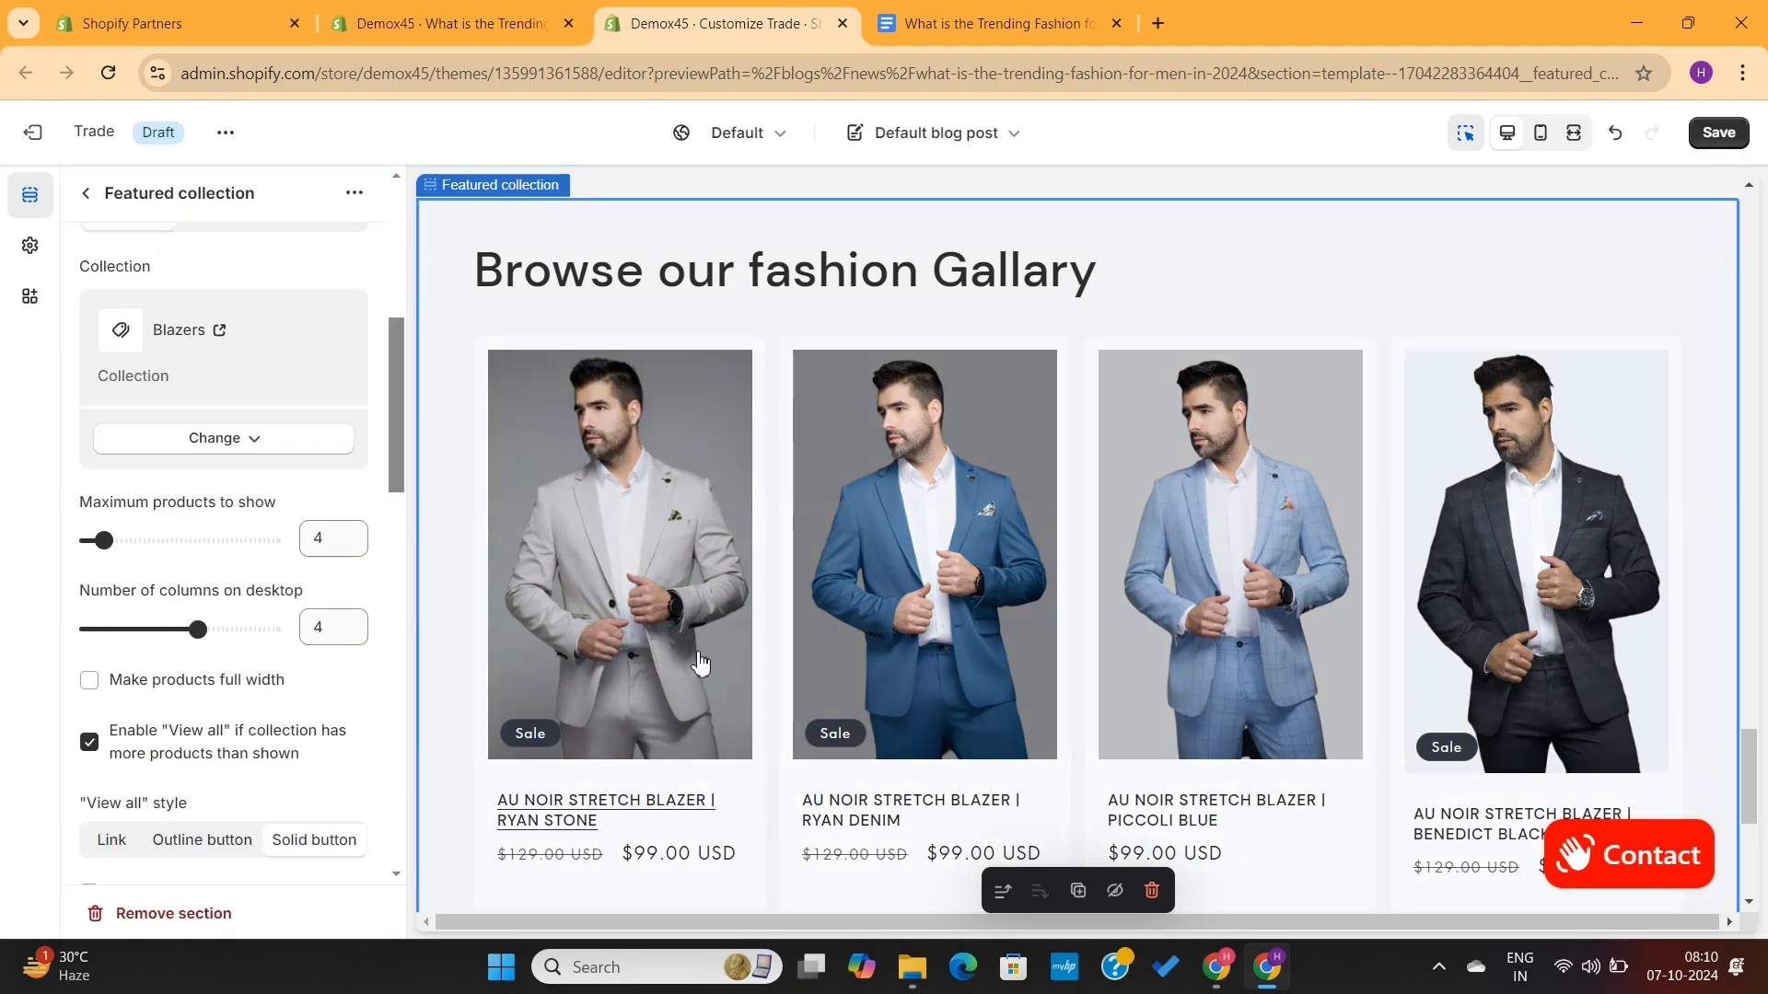
scroll(877, 580, "down", 3)
scroll(880, 580, "up", 1)
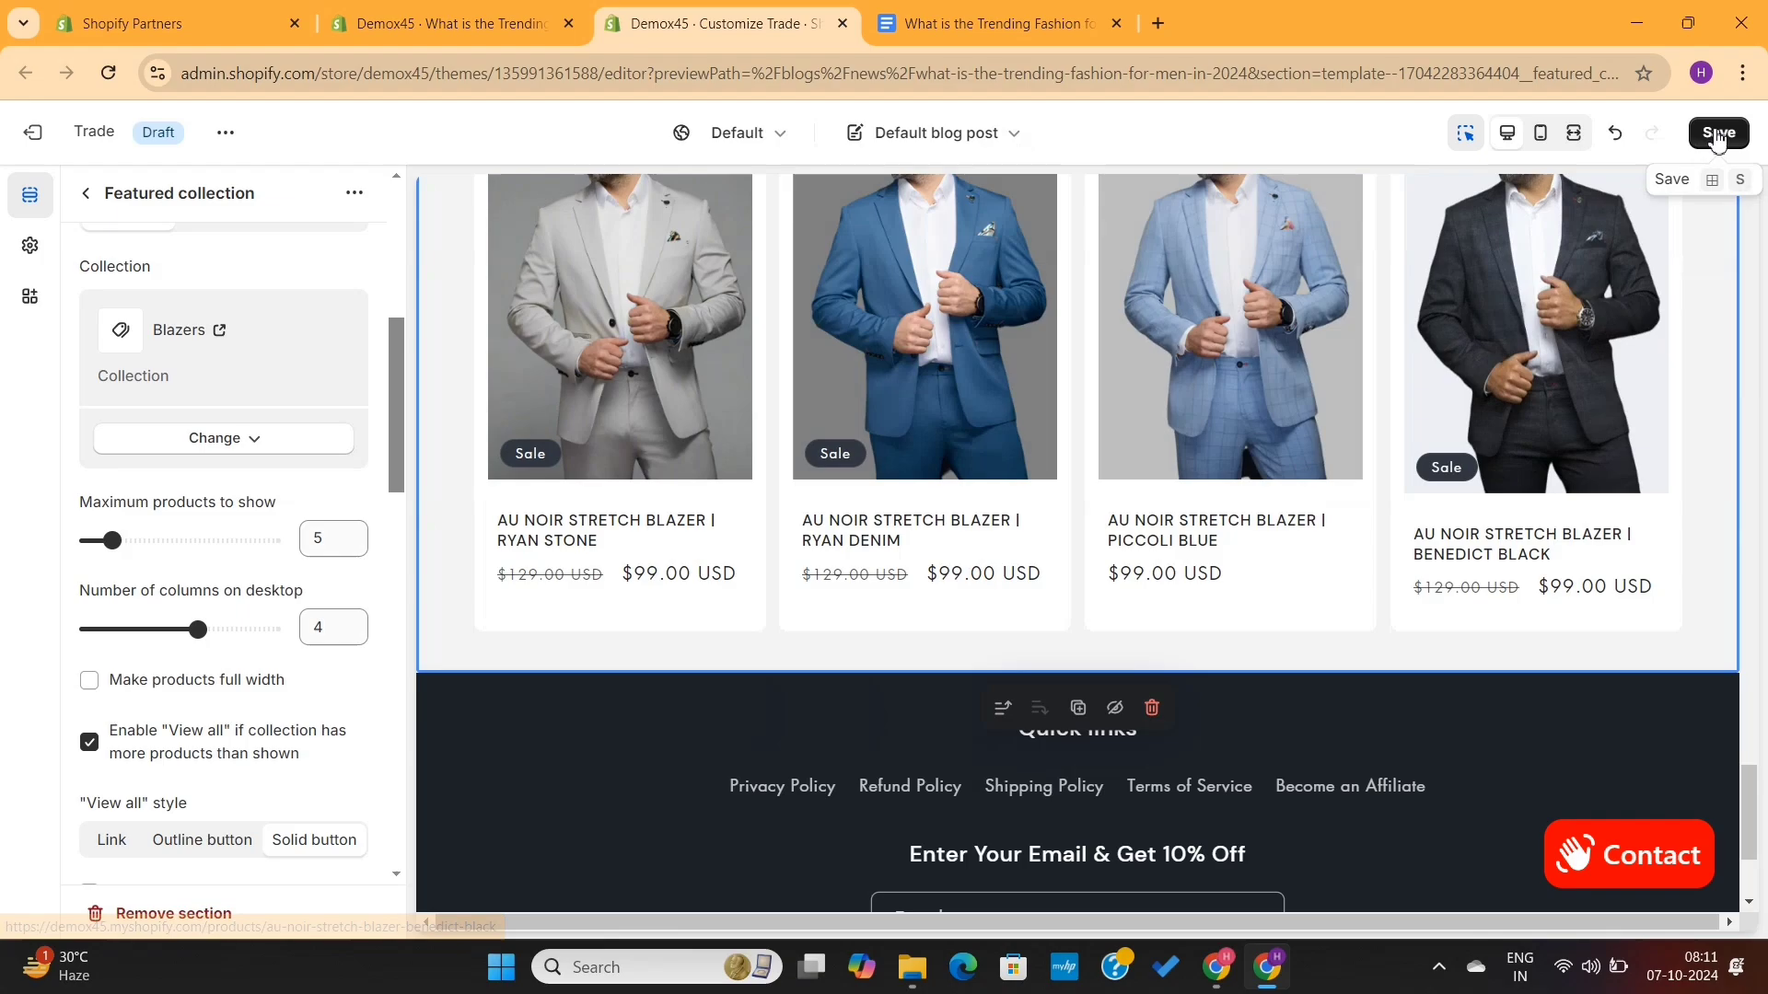
left_click(1715, 134)
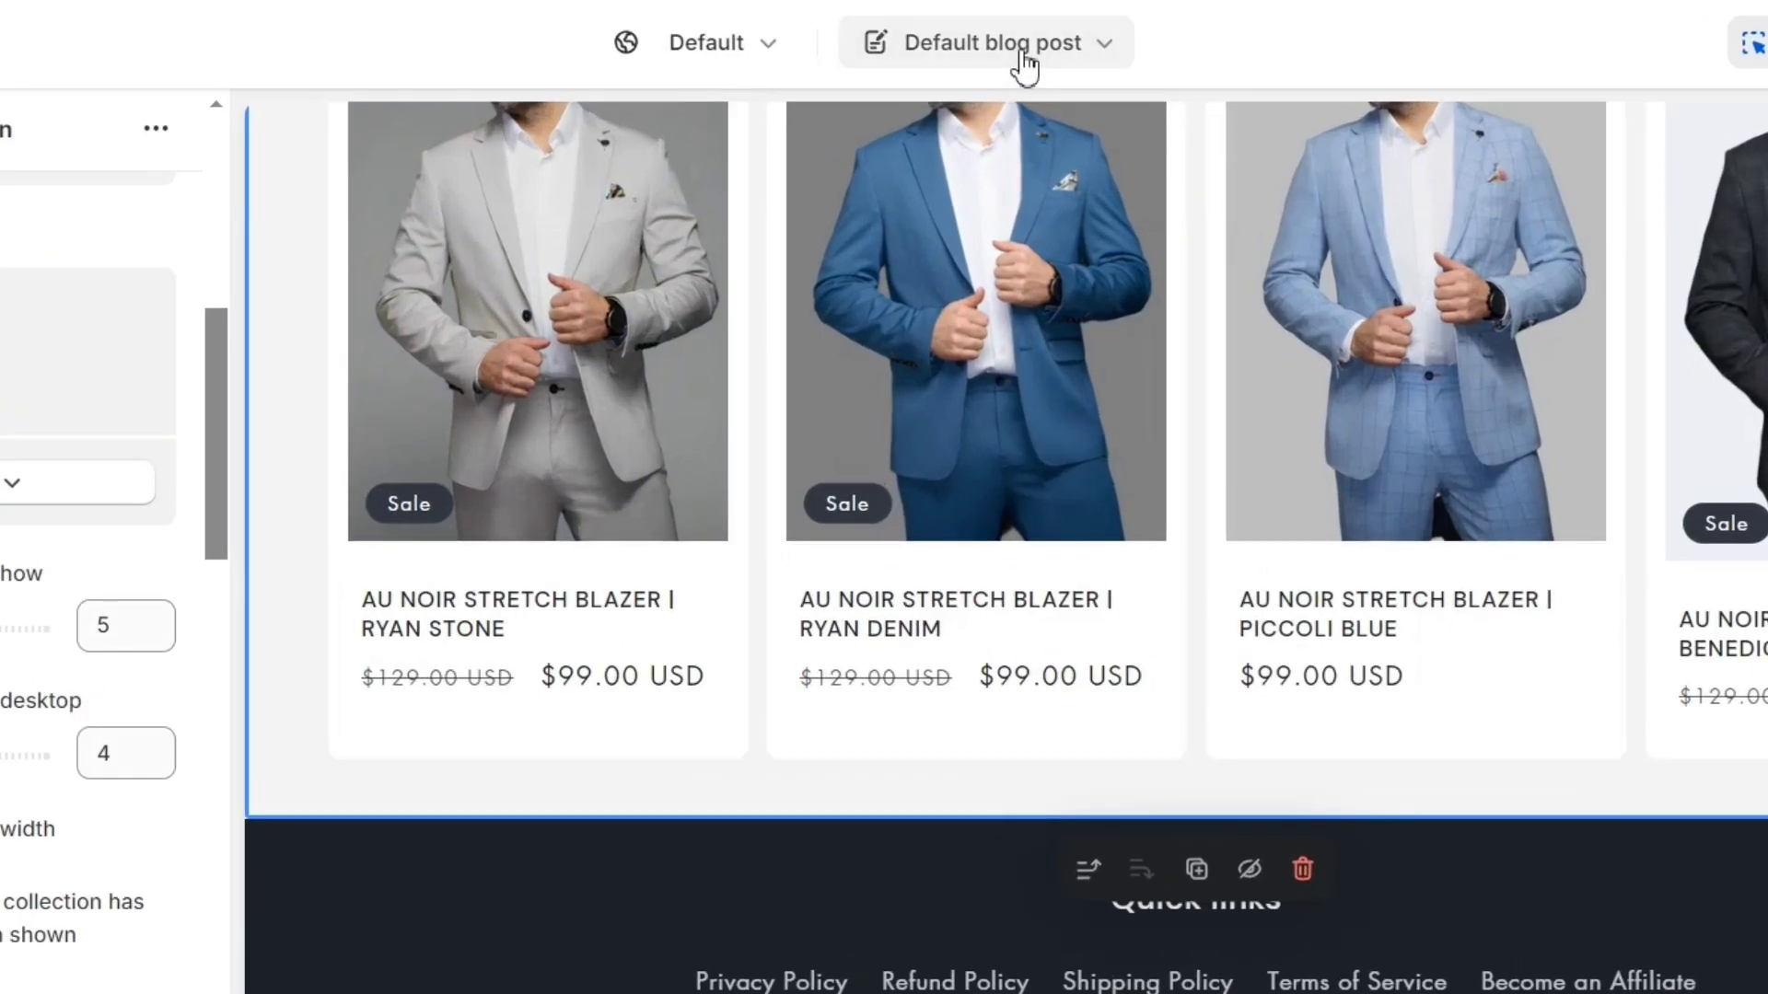
left_click(1024, 62)
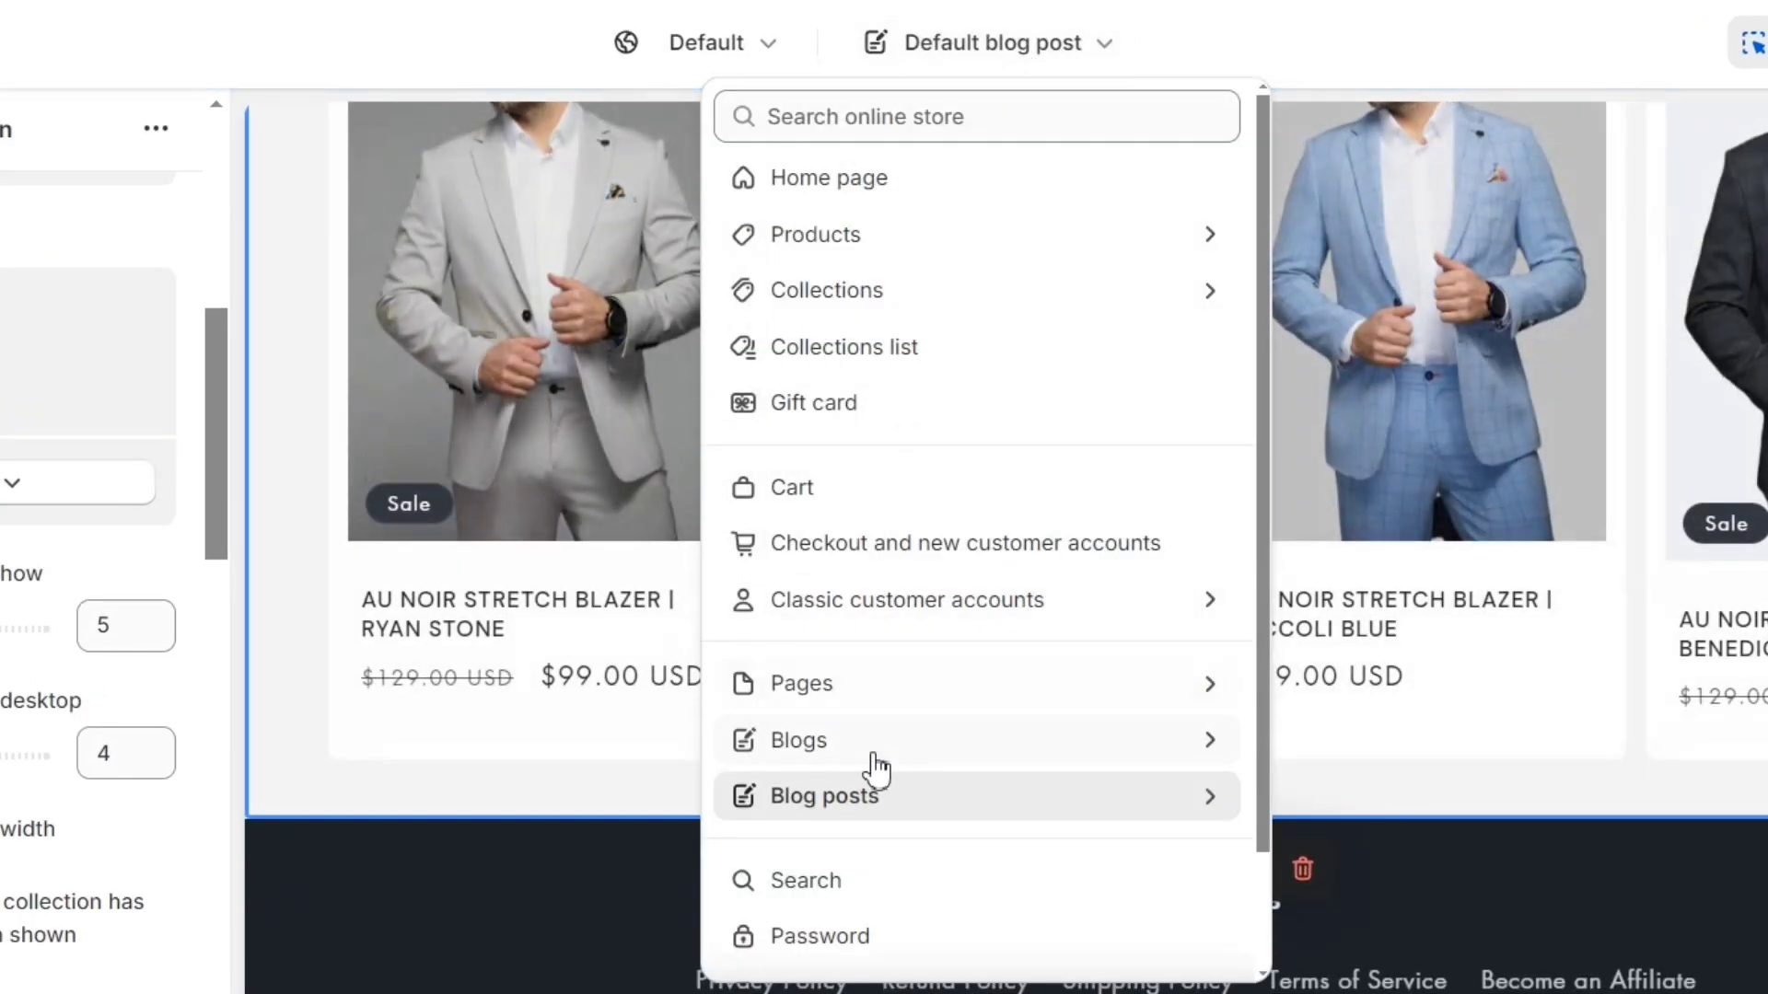
left_click(882, 812)
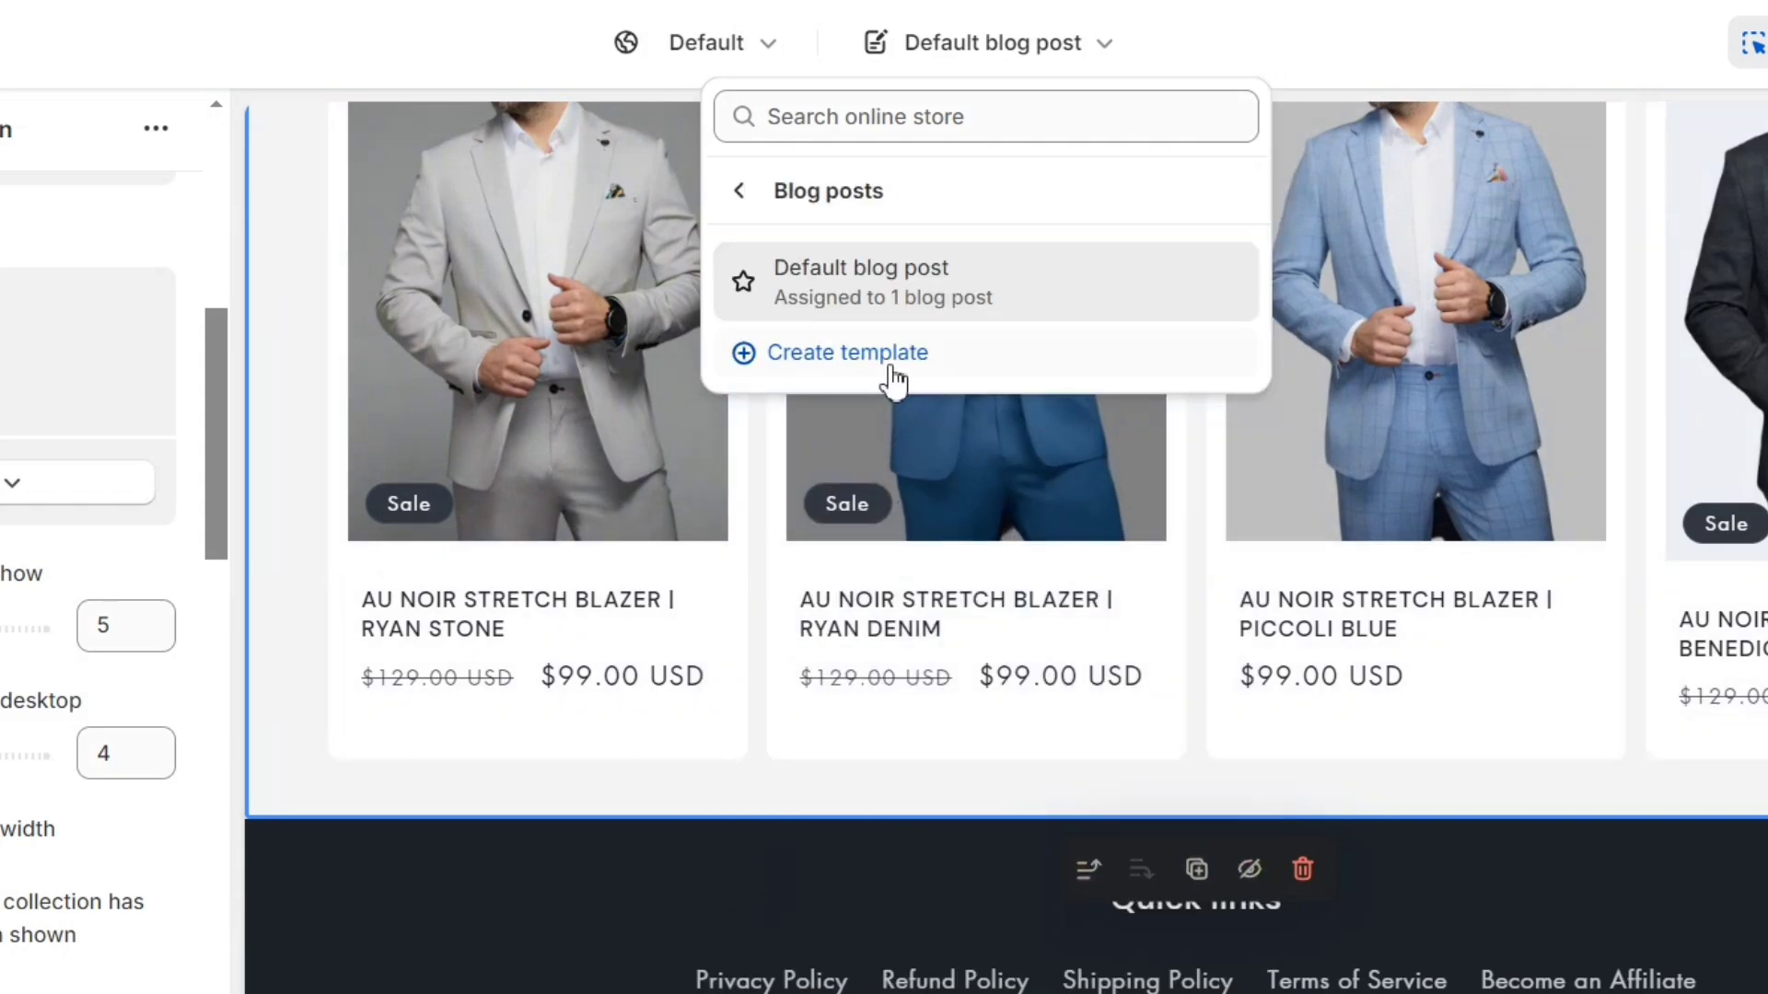
left_click(882, 361)
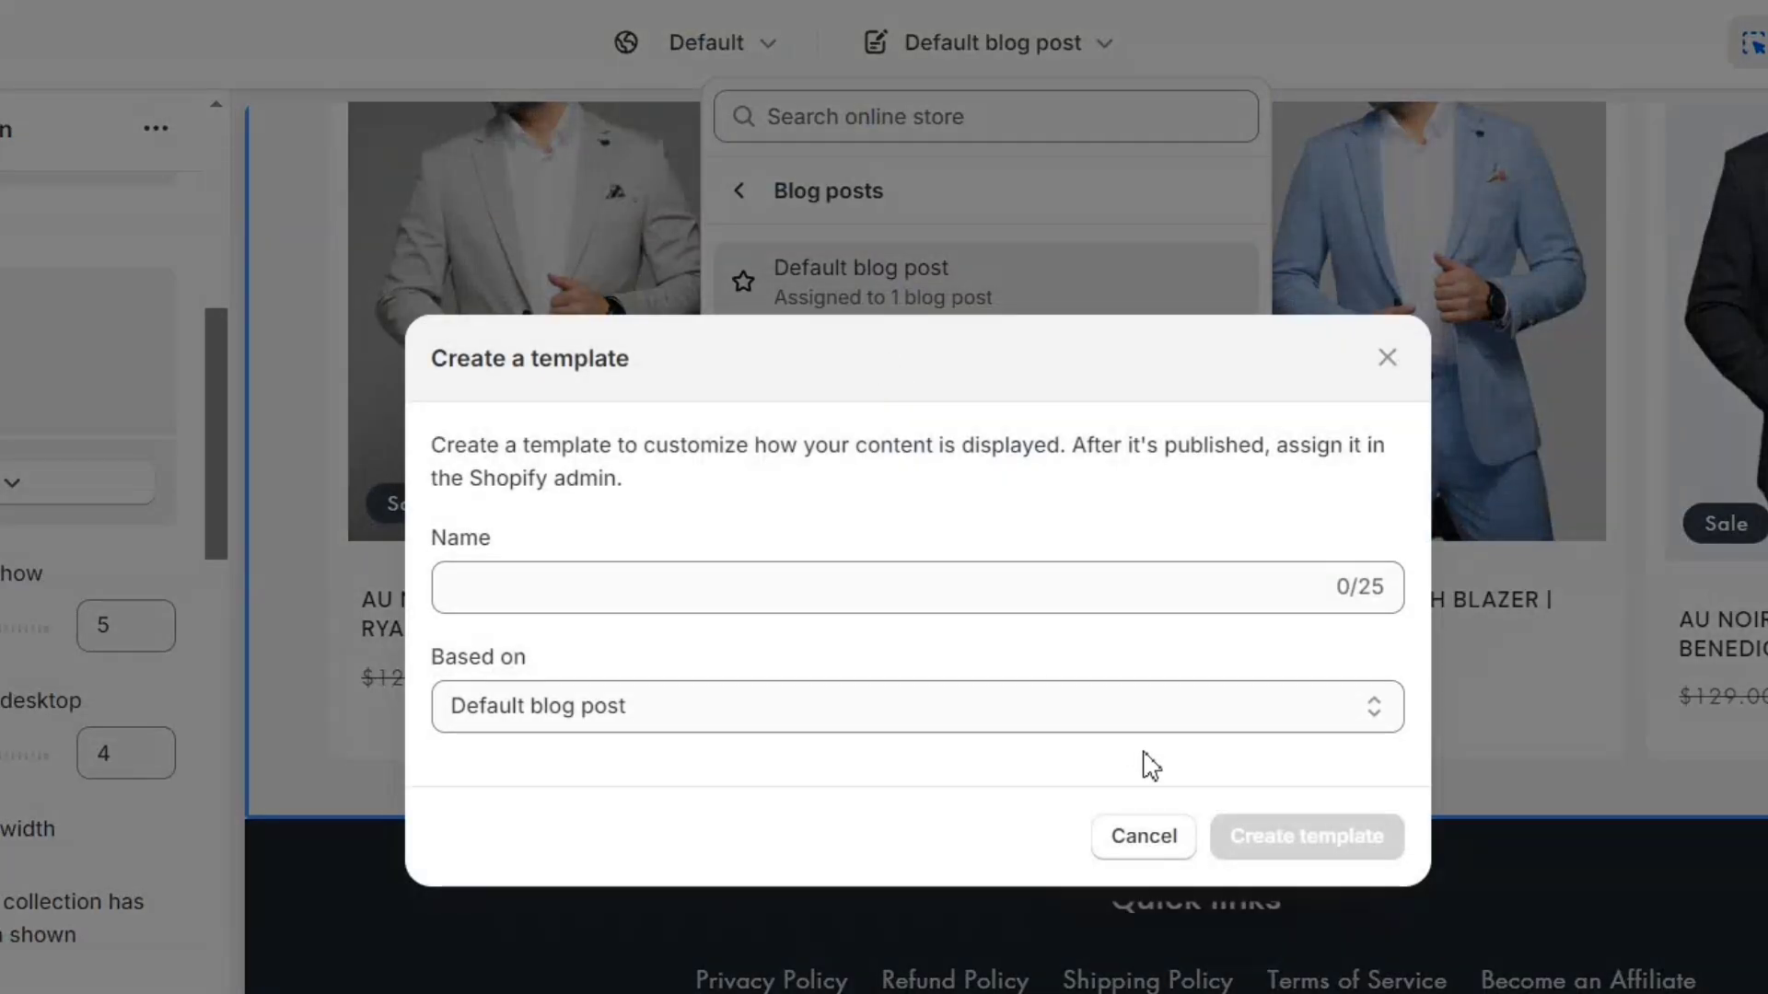
left_click(1151, 836)
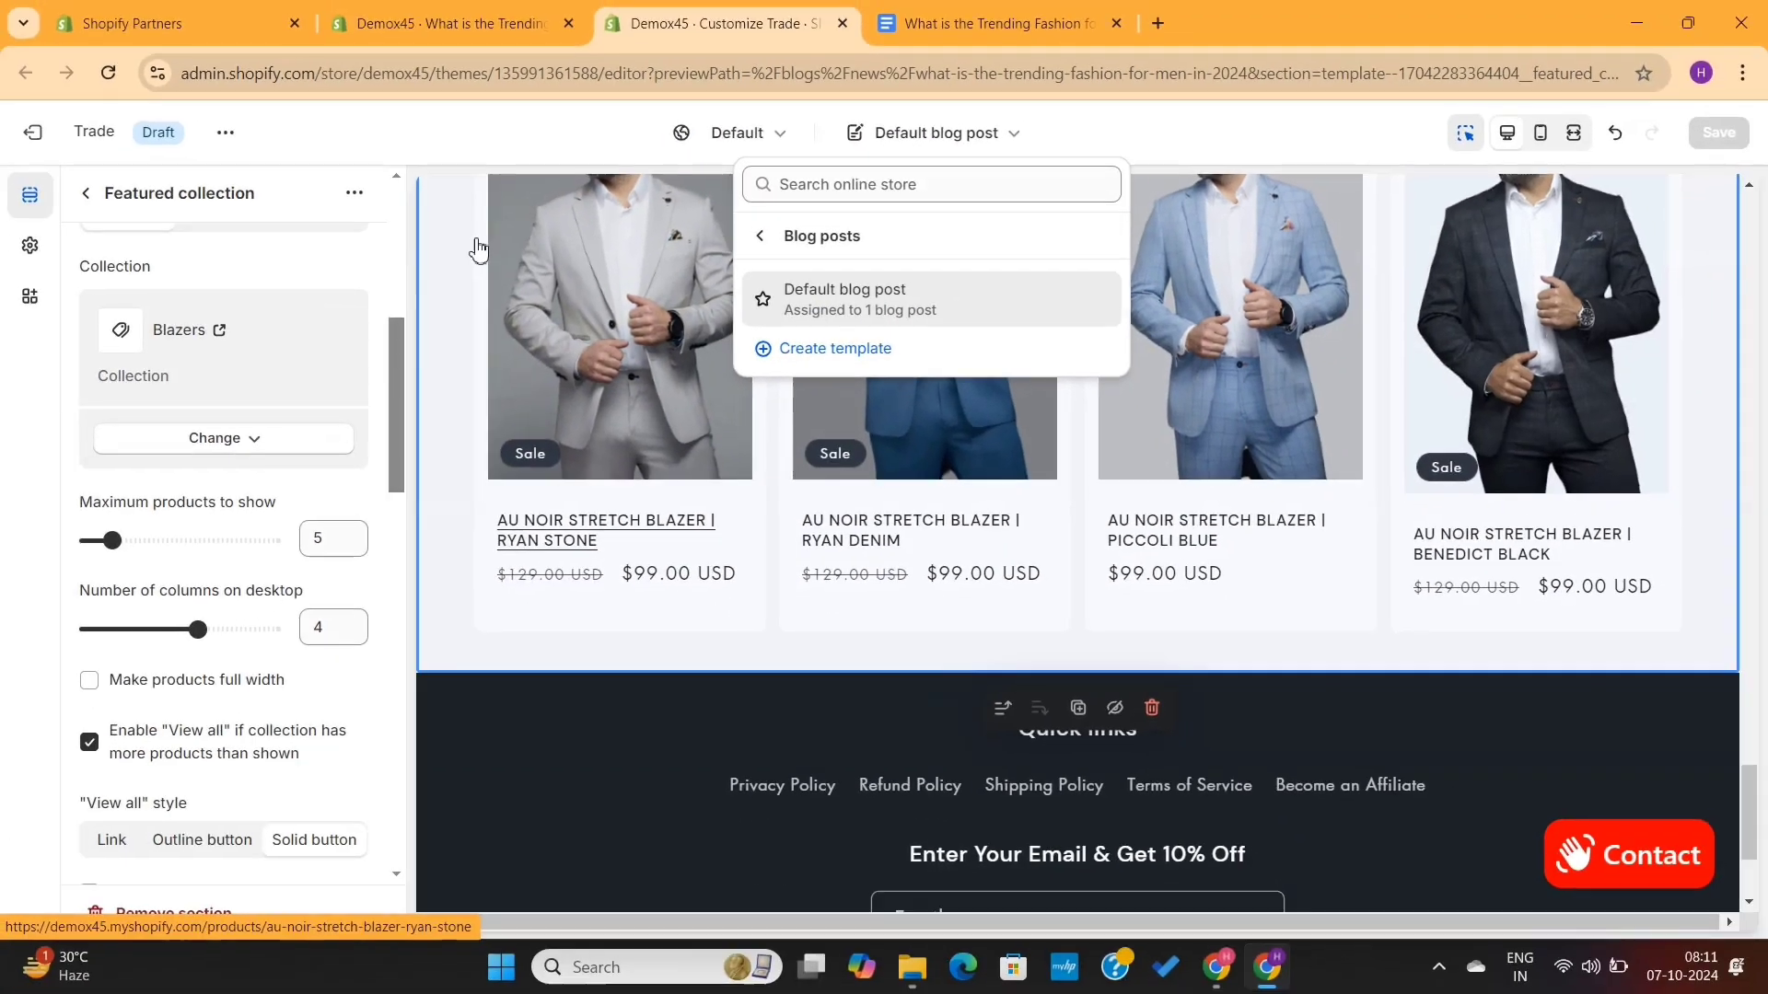
left_click(312, 203)
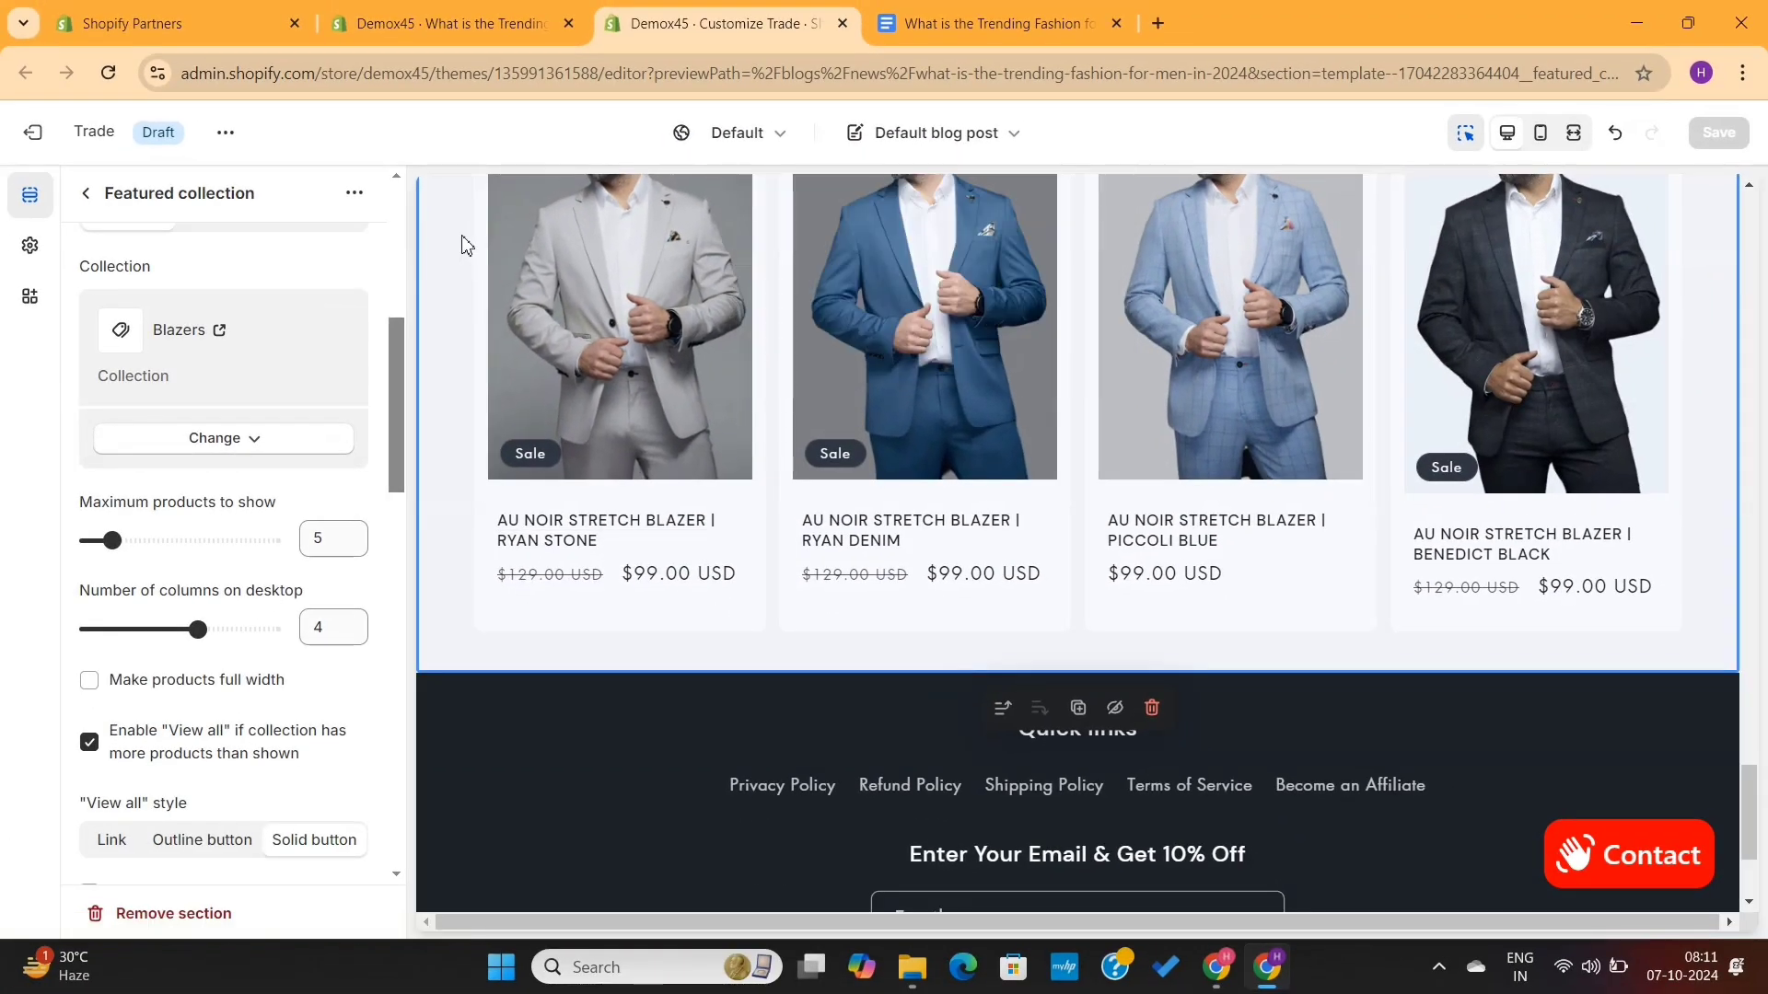
- Close the theme editor and preview the blog post as it appears on the storefront
left_click(842, 23)
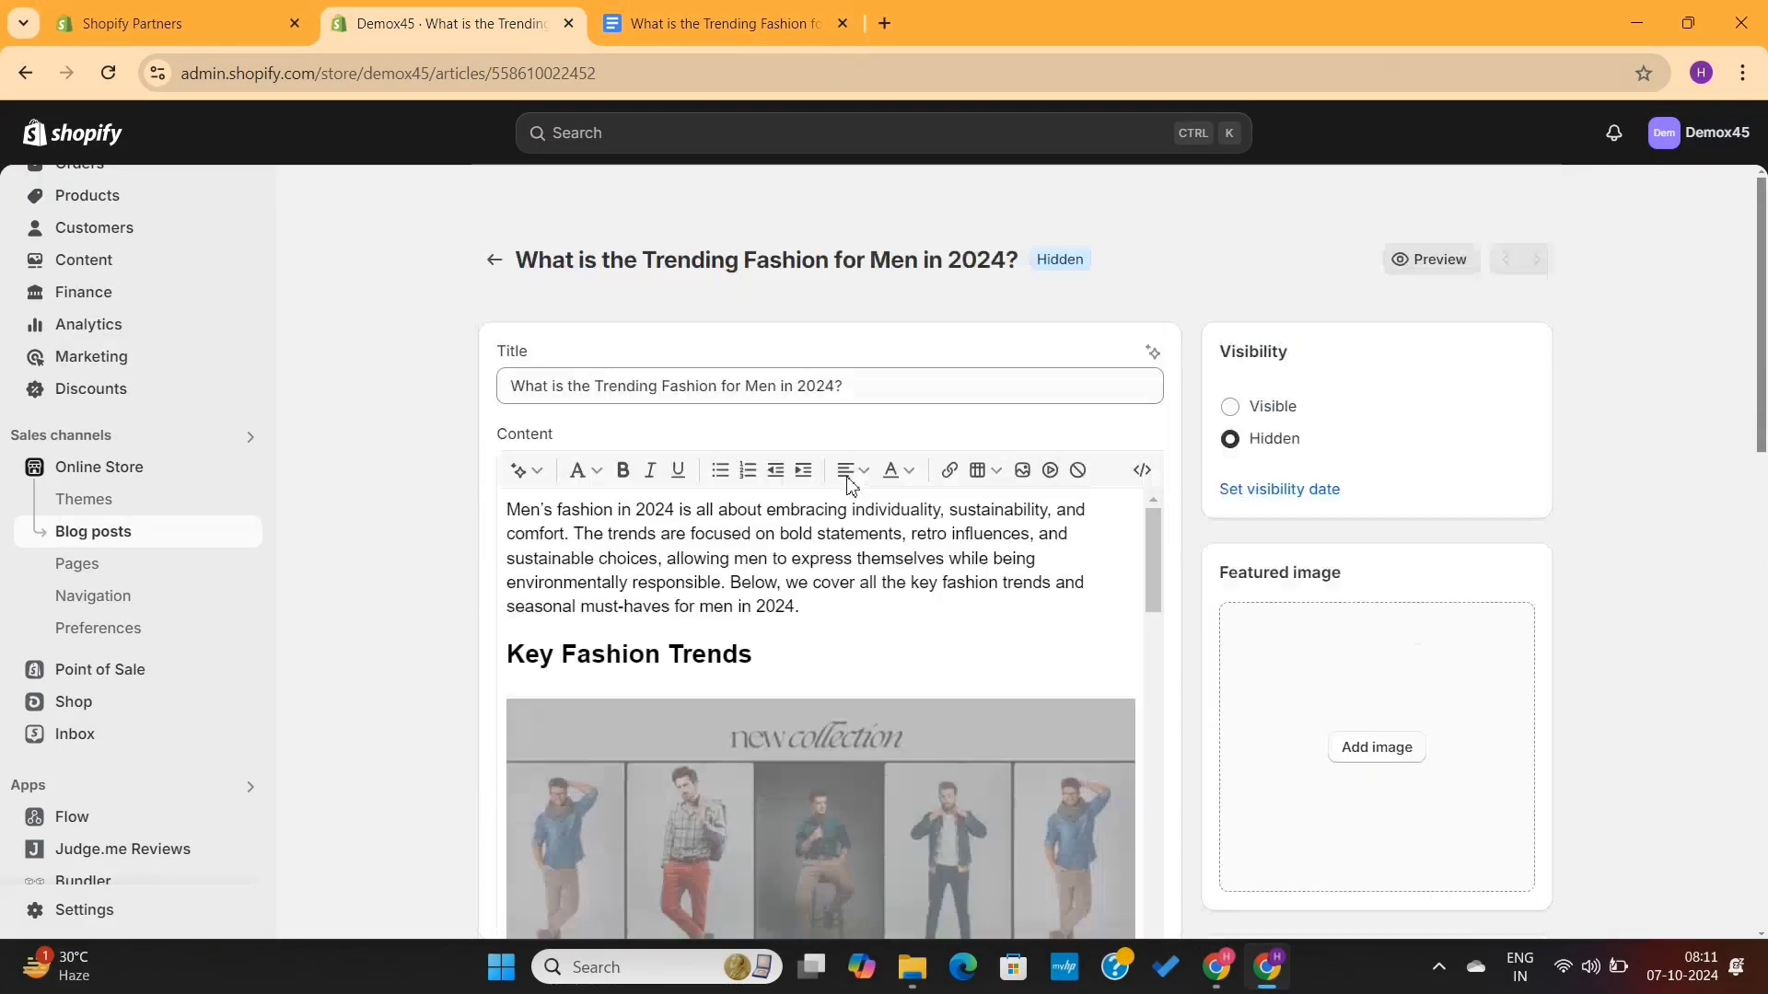
left_click(1408, 261)
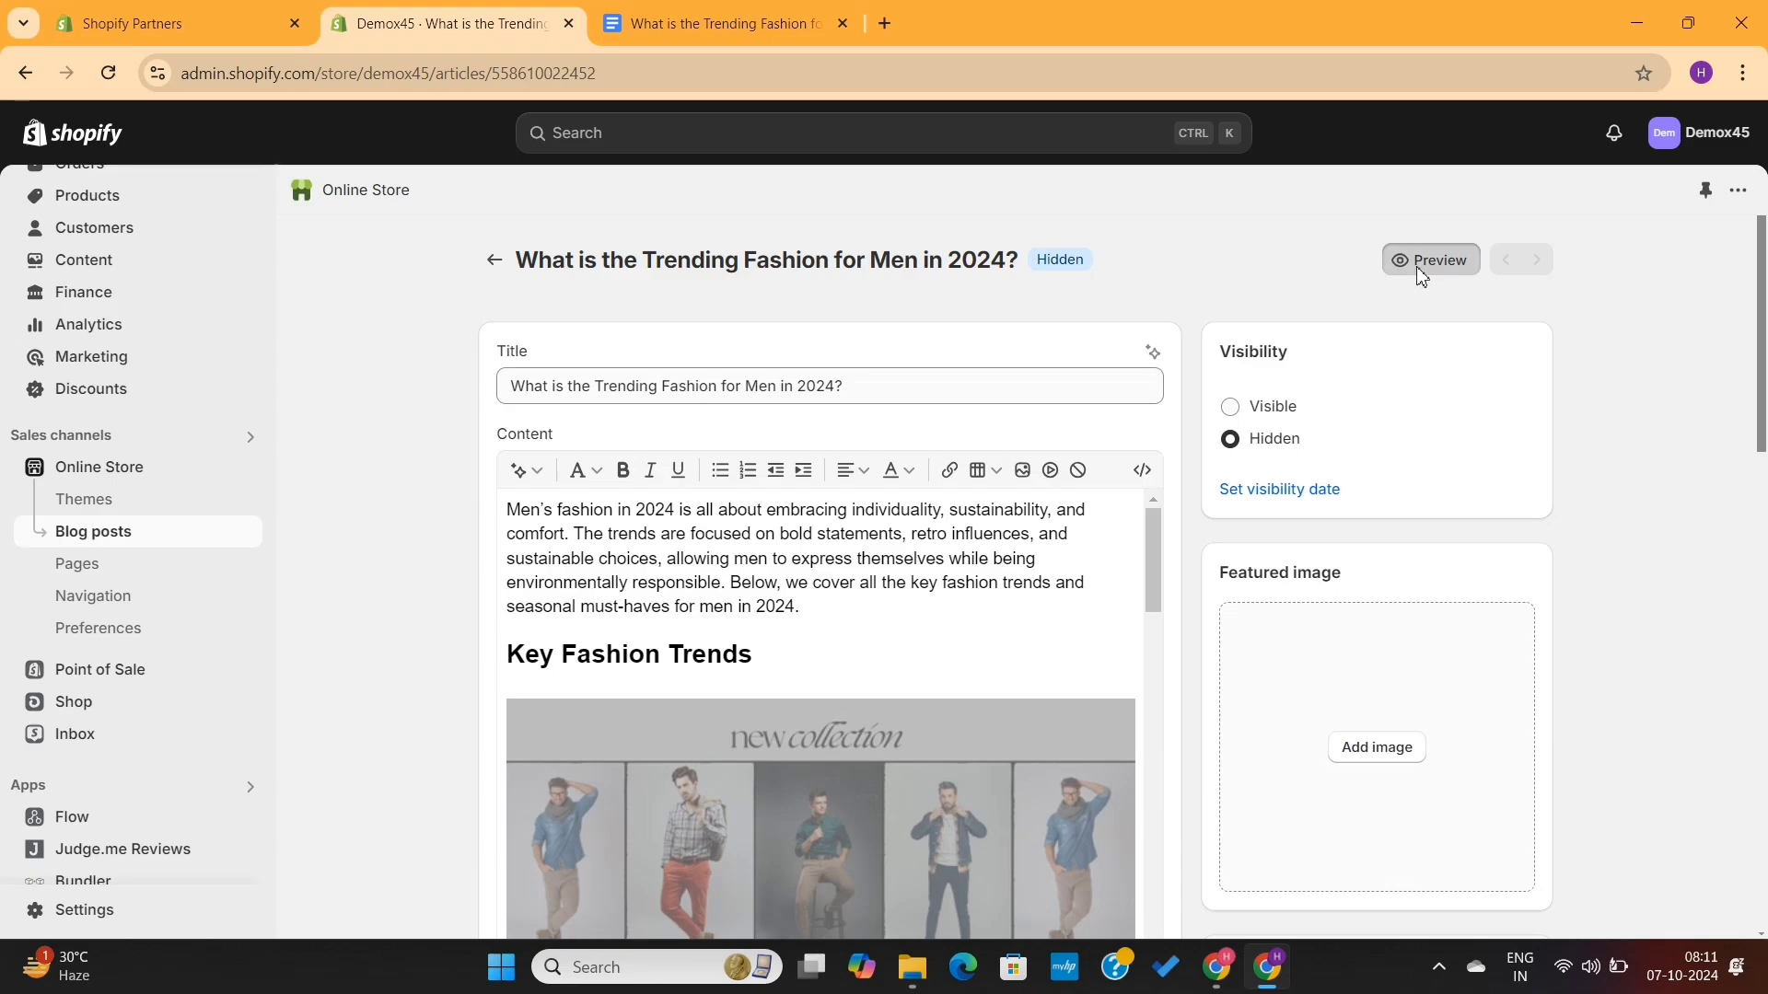
scroll(1037, 429, "down", 15)
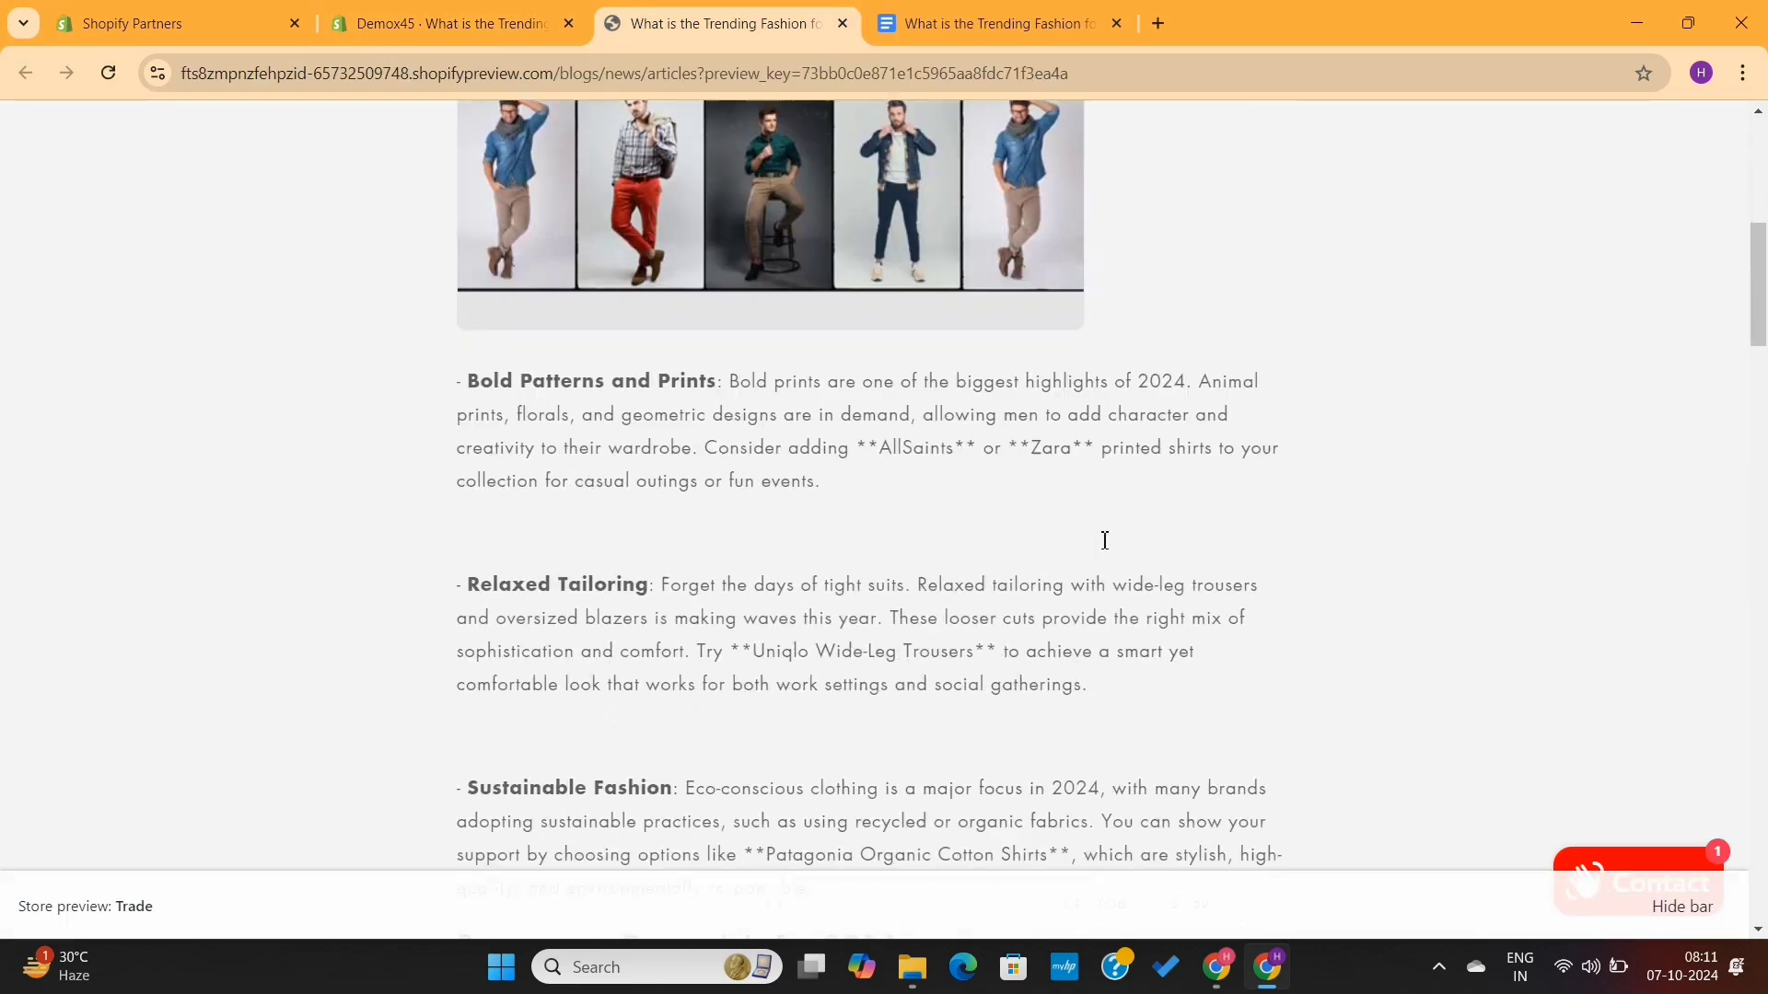
scroll(1106, 549, "down", 20)
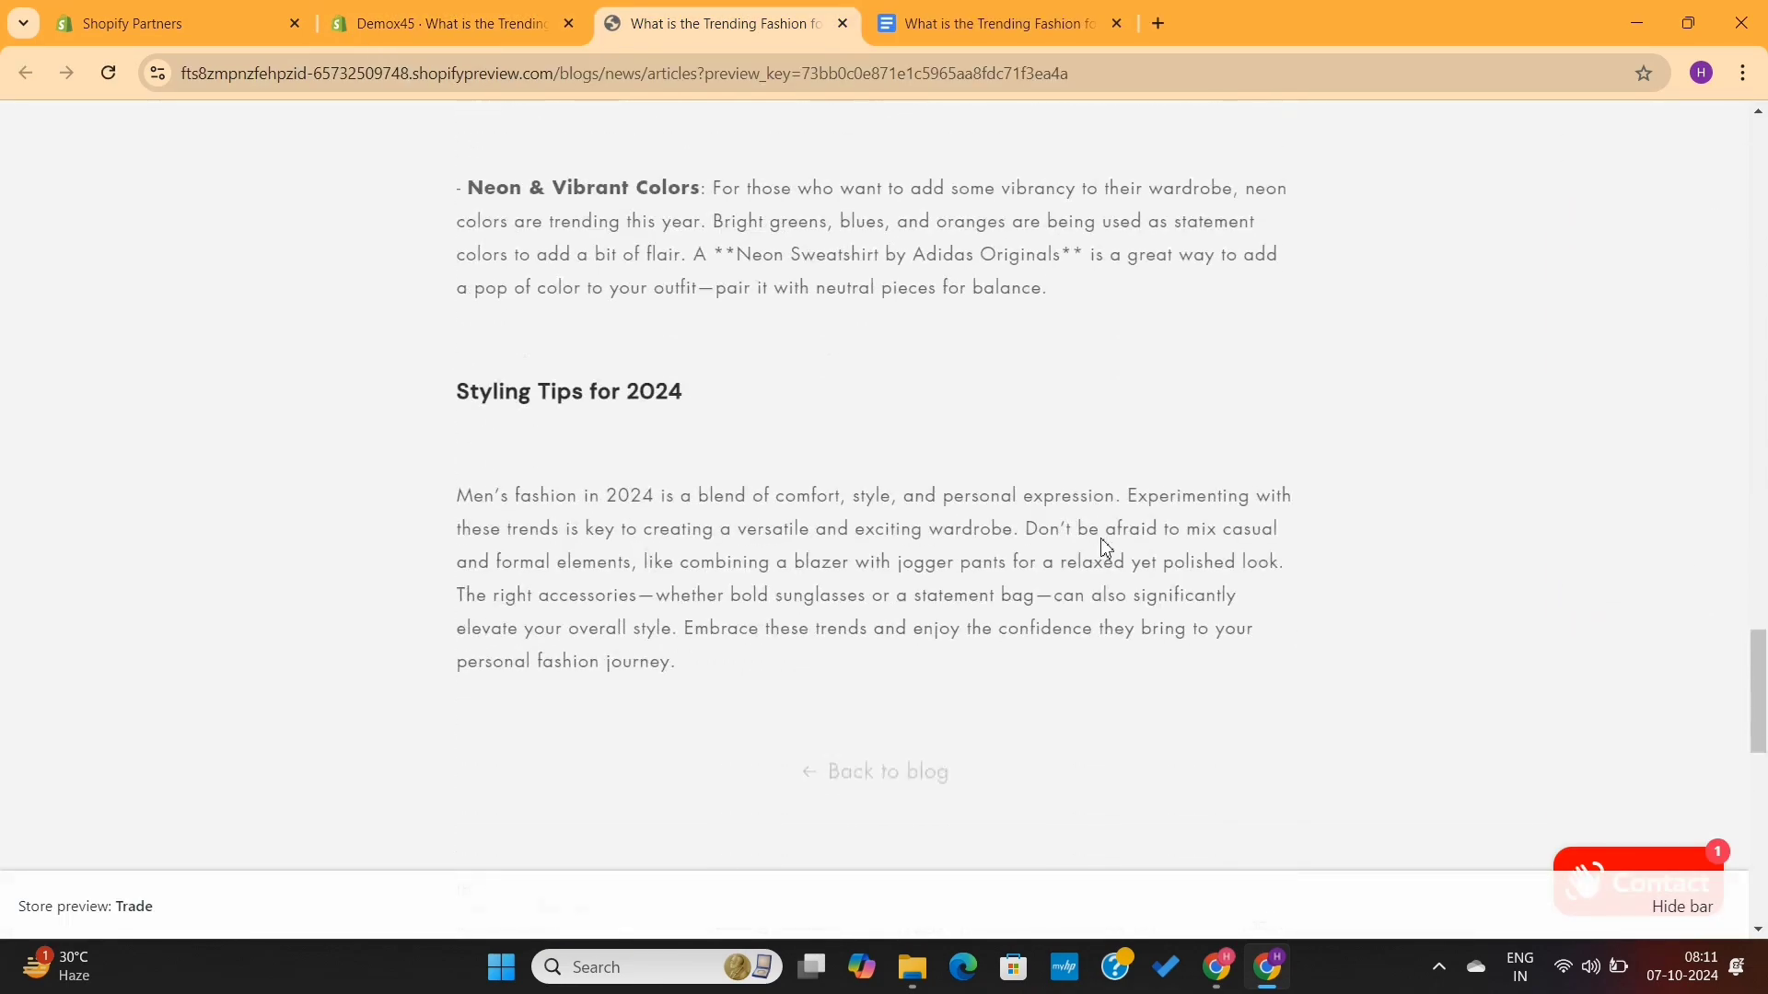
scroll(1106, 549, "down", 3)
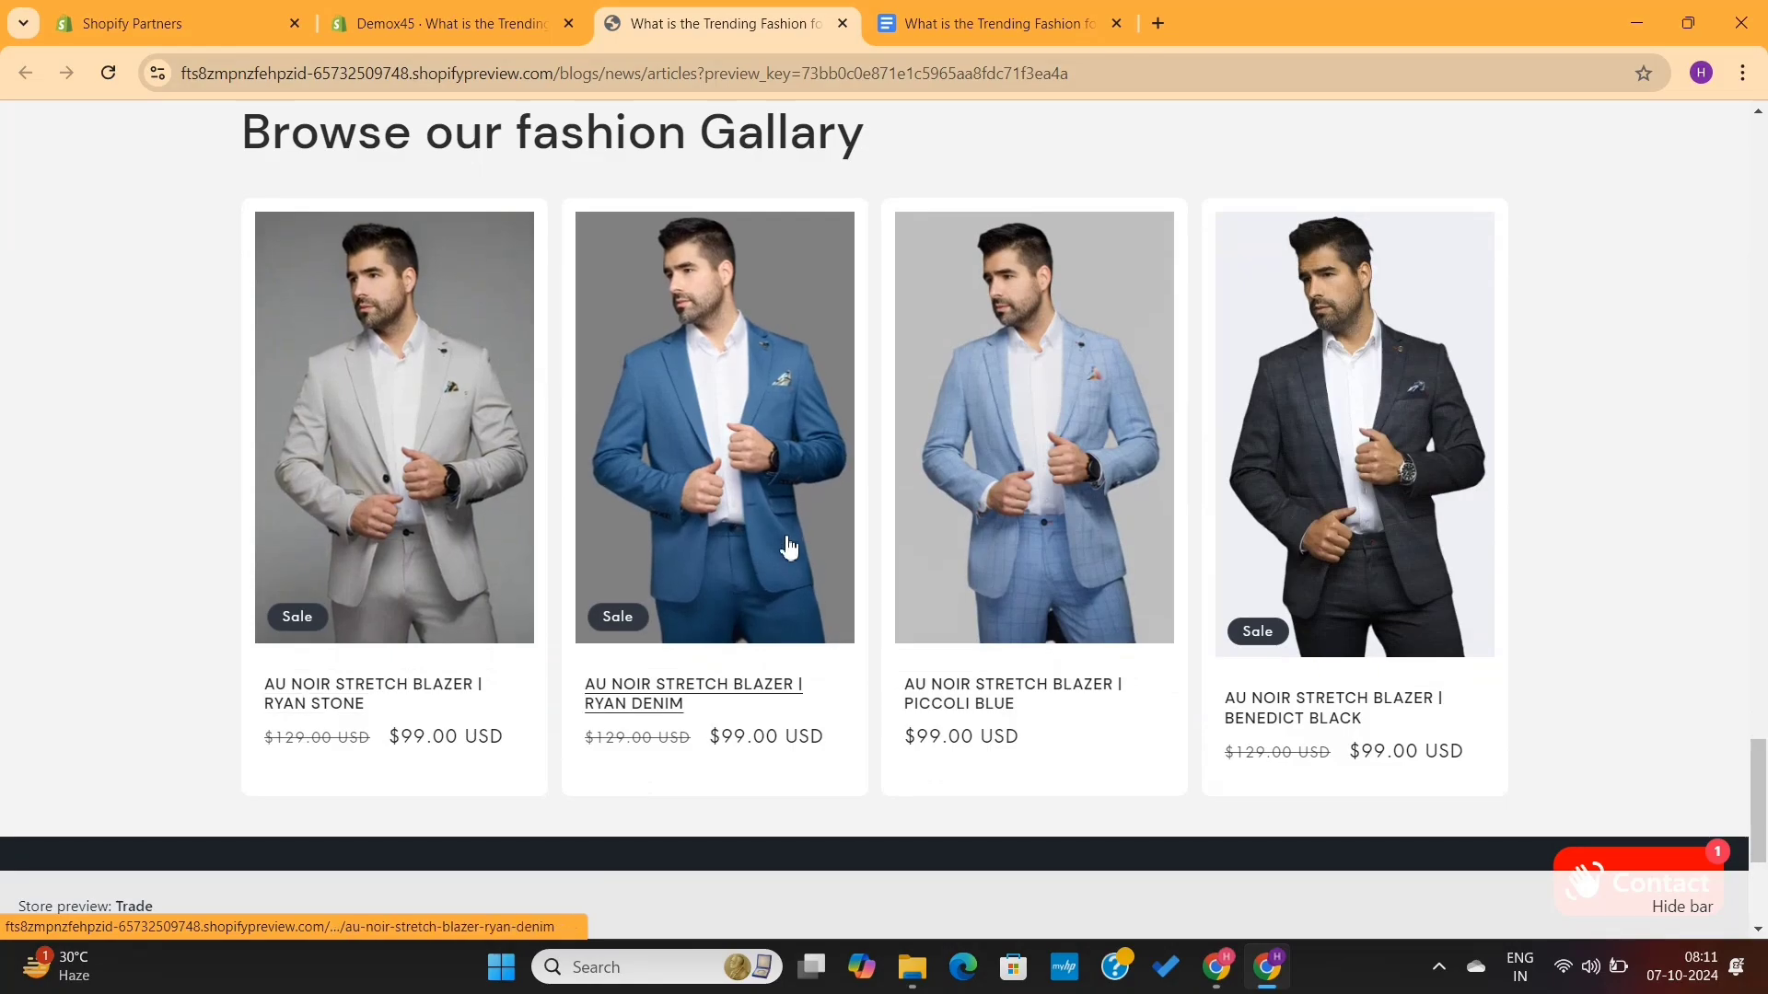
scroll(864, 584, "down", 4)
scroll(864, 584, "up", 5)
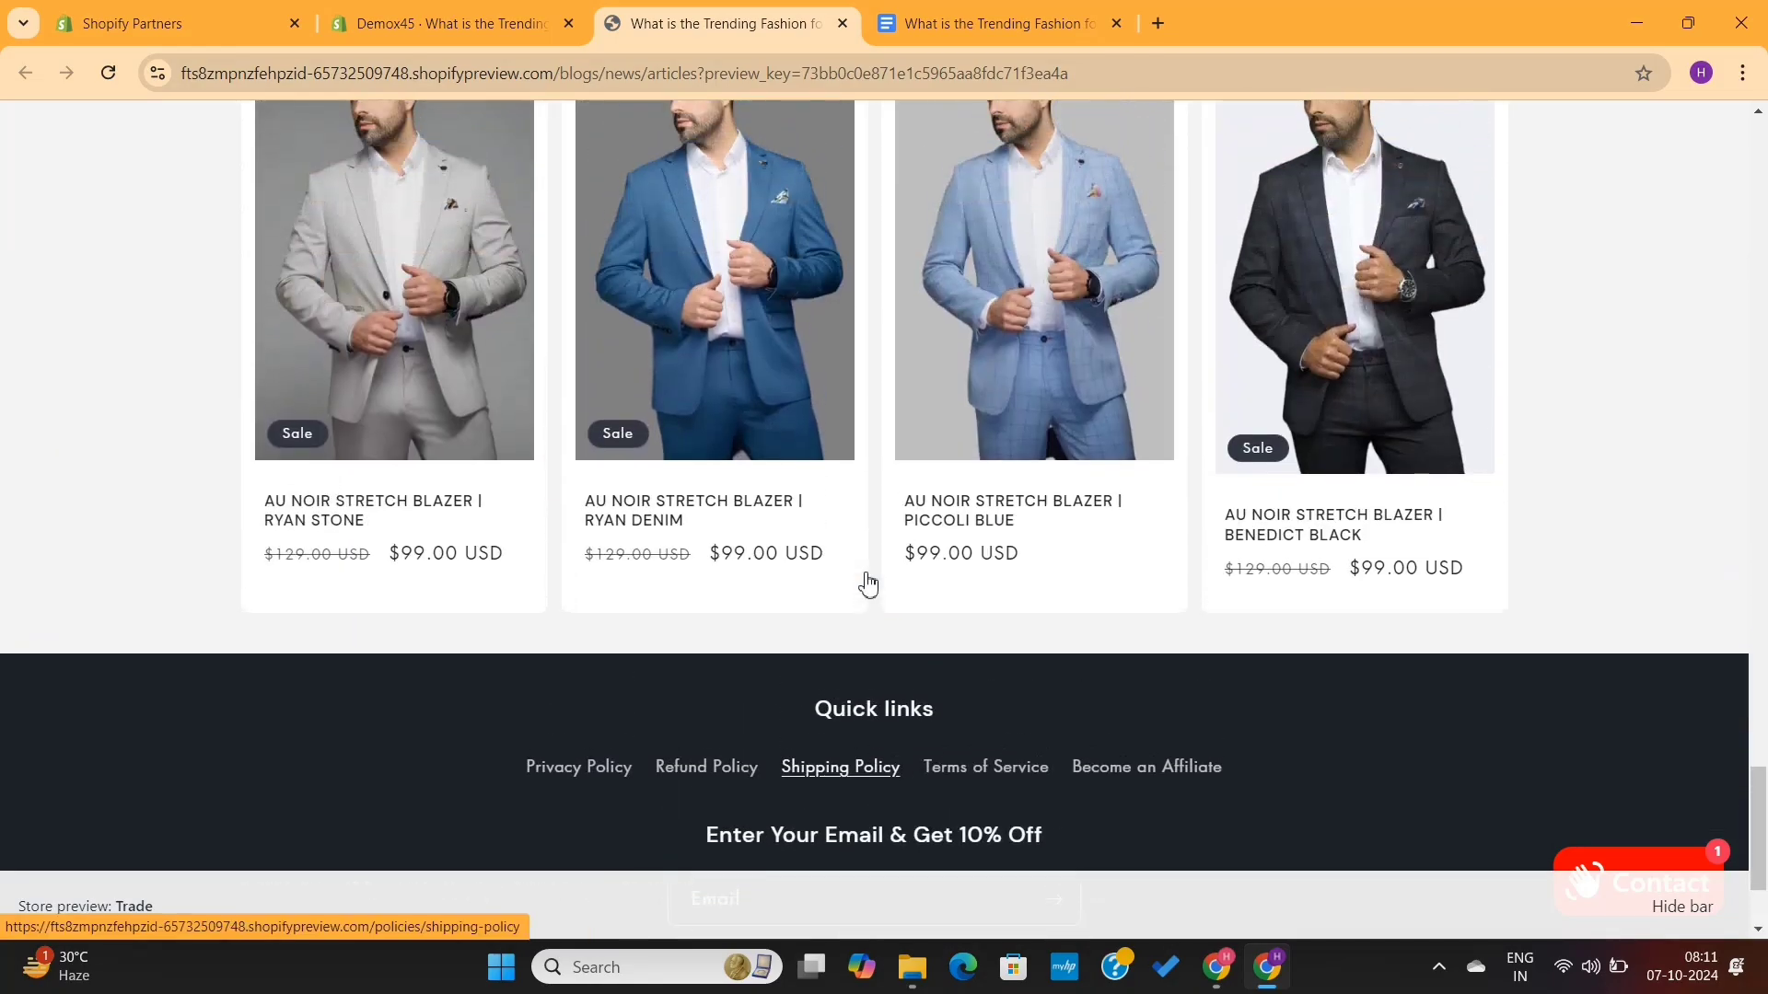
scroll(867, 584, "up", 20)
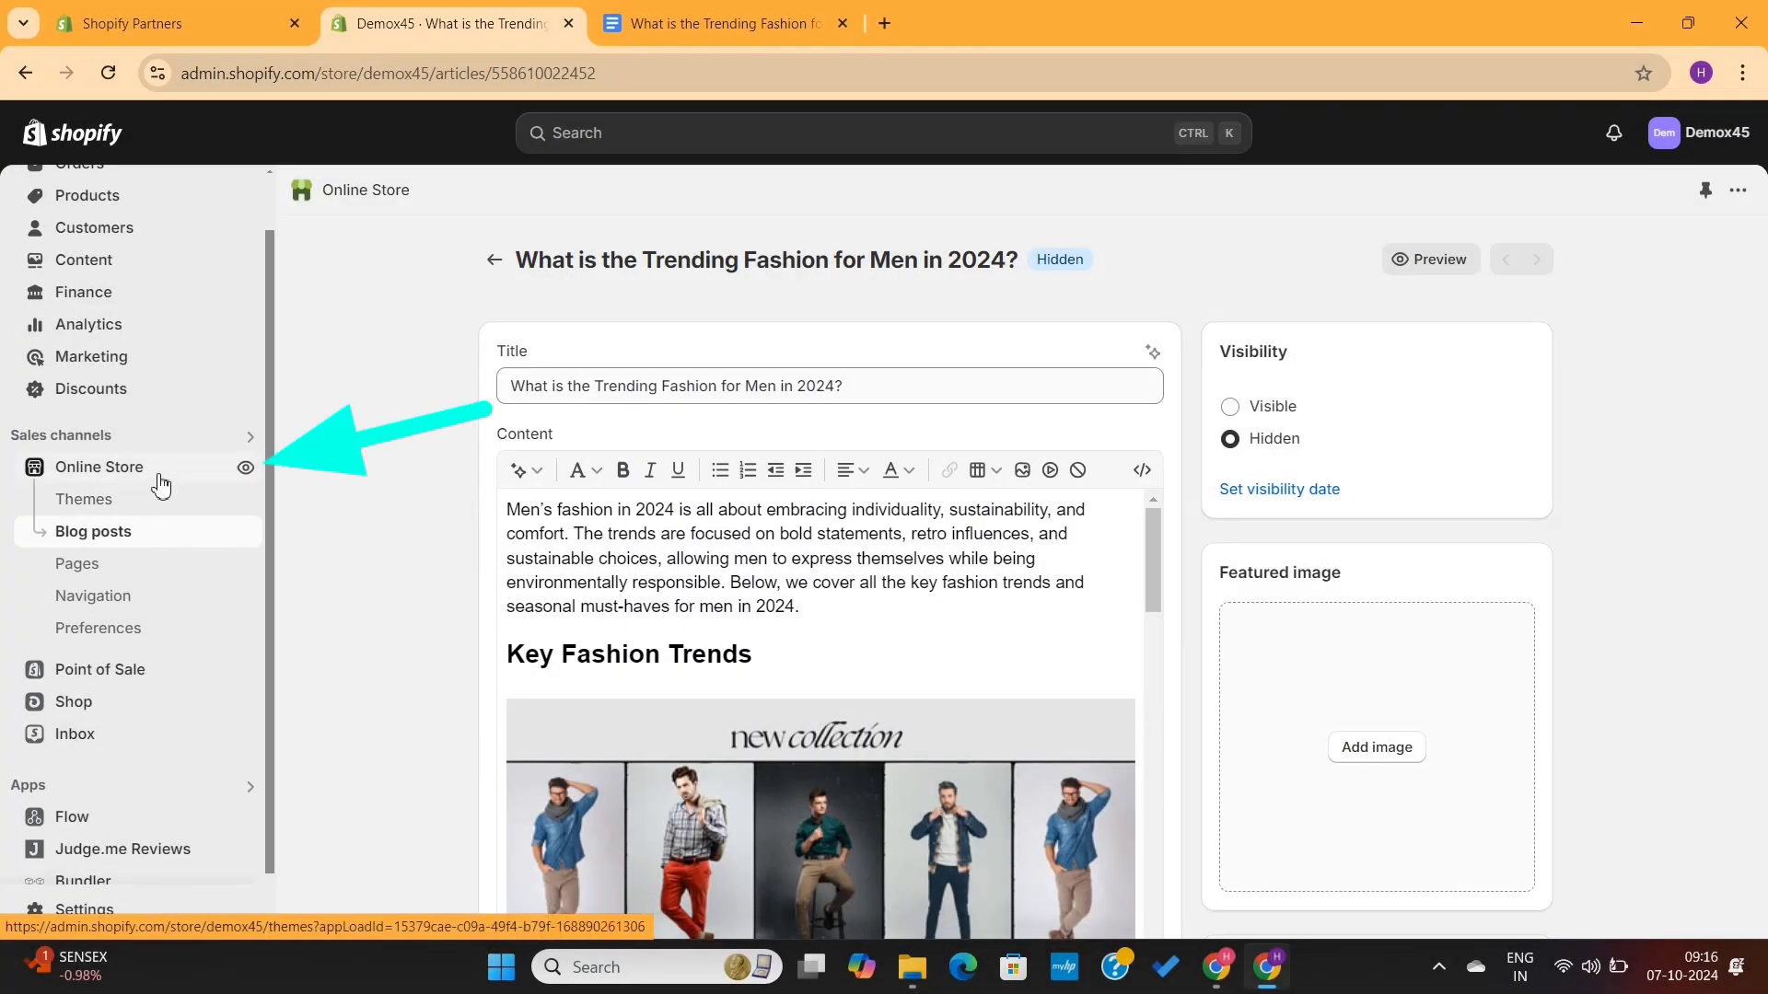
- View the online store homepage and its navigation, then return to the blog post admin
left_click(245, 466)
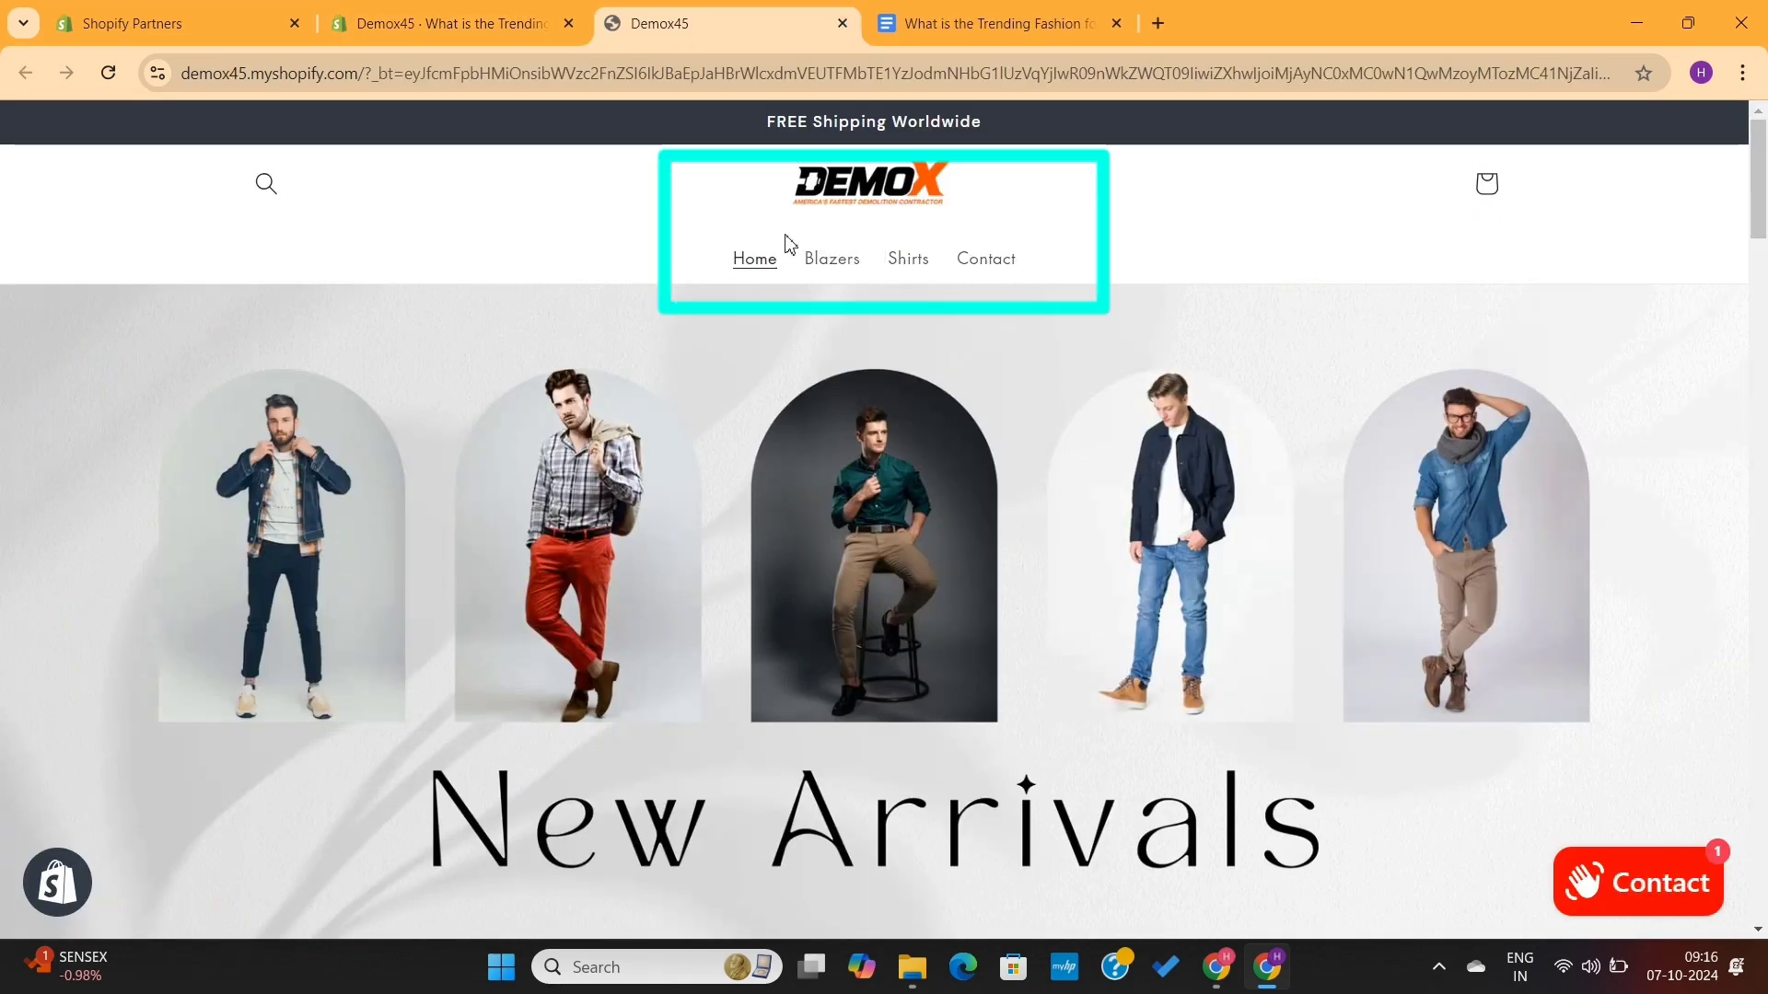
scroll(784, 530, "down", 15)
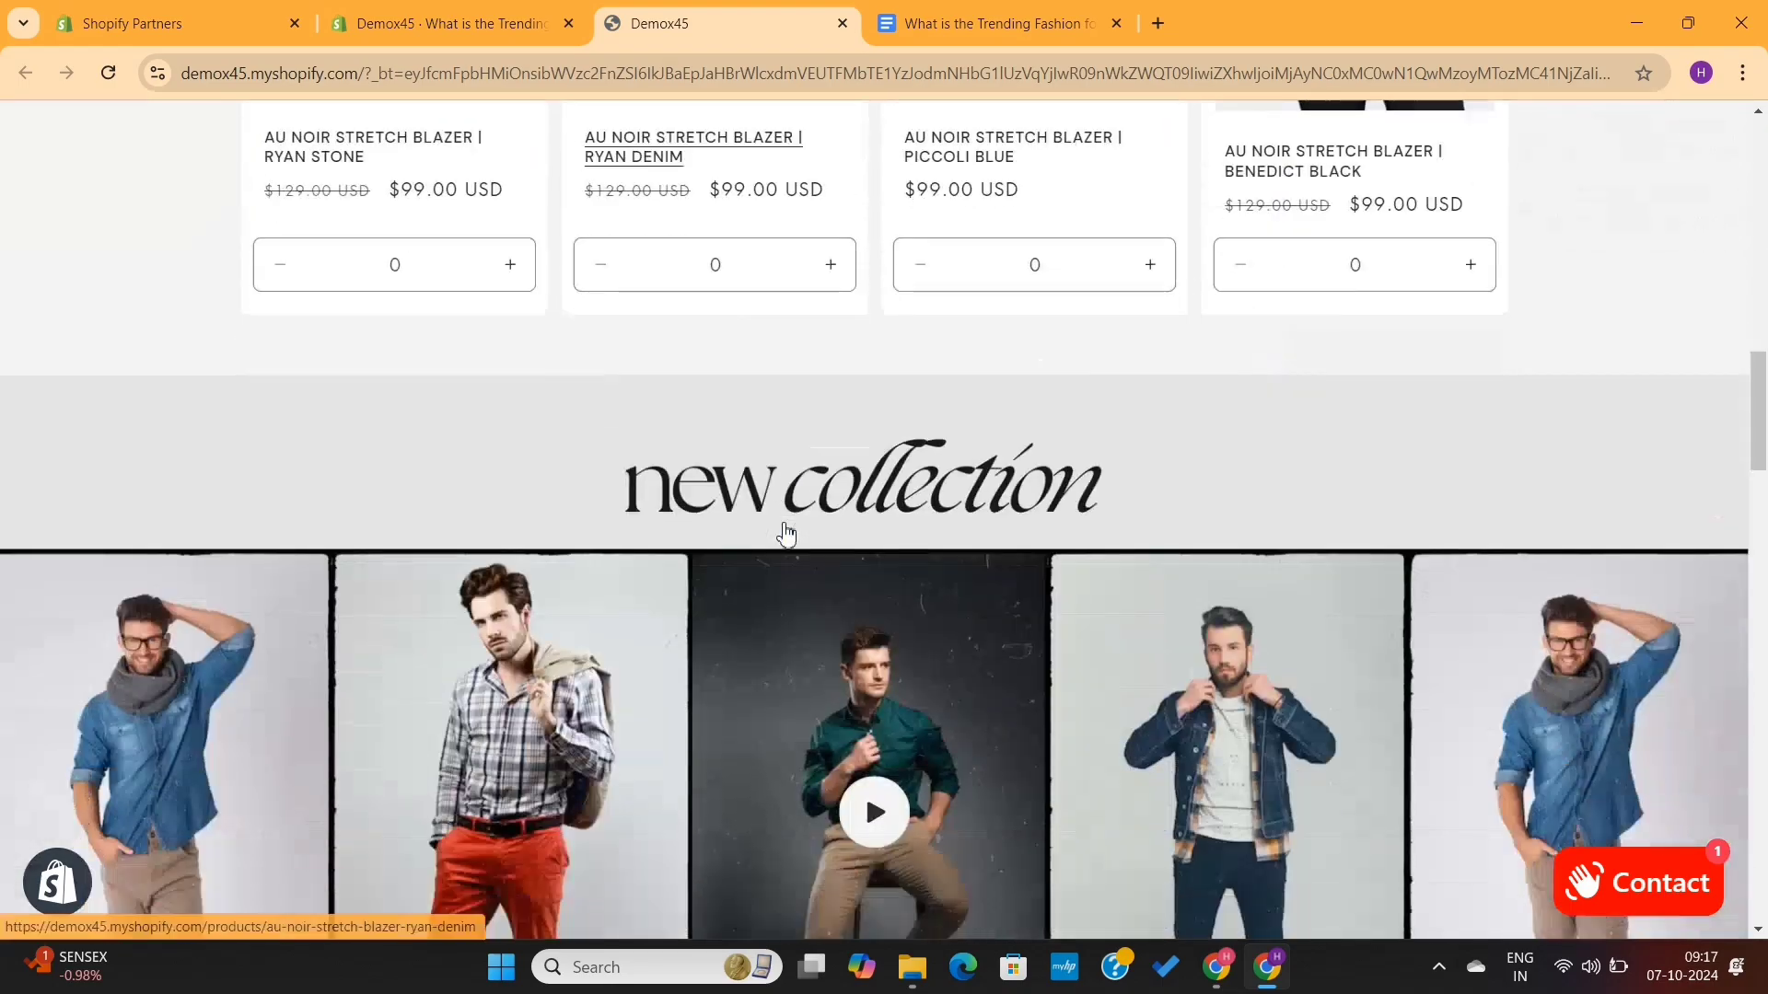
scroll(785, 530, "down", 20)
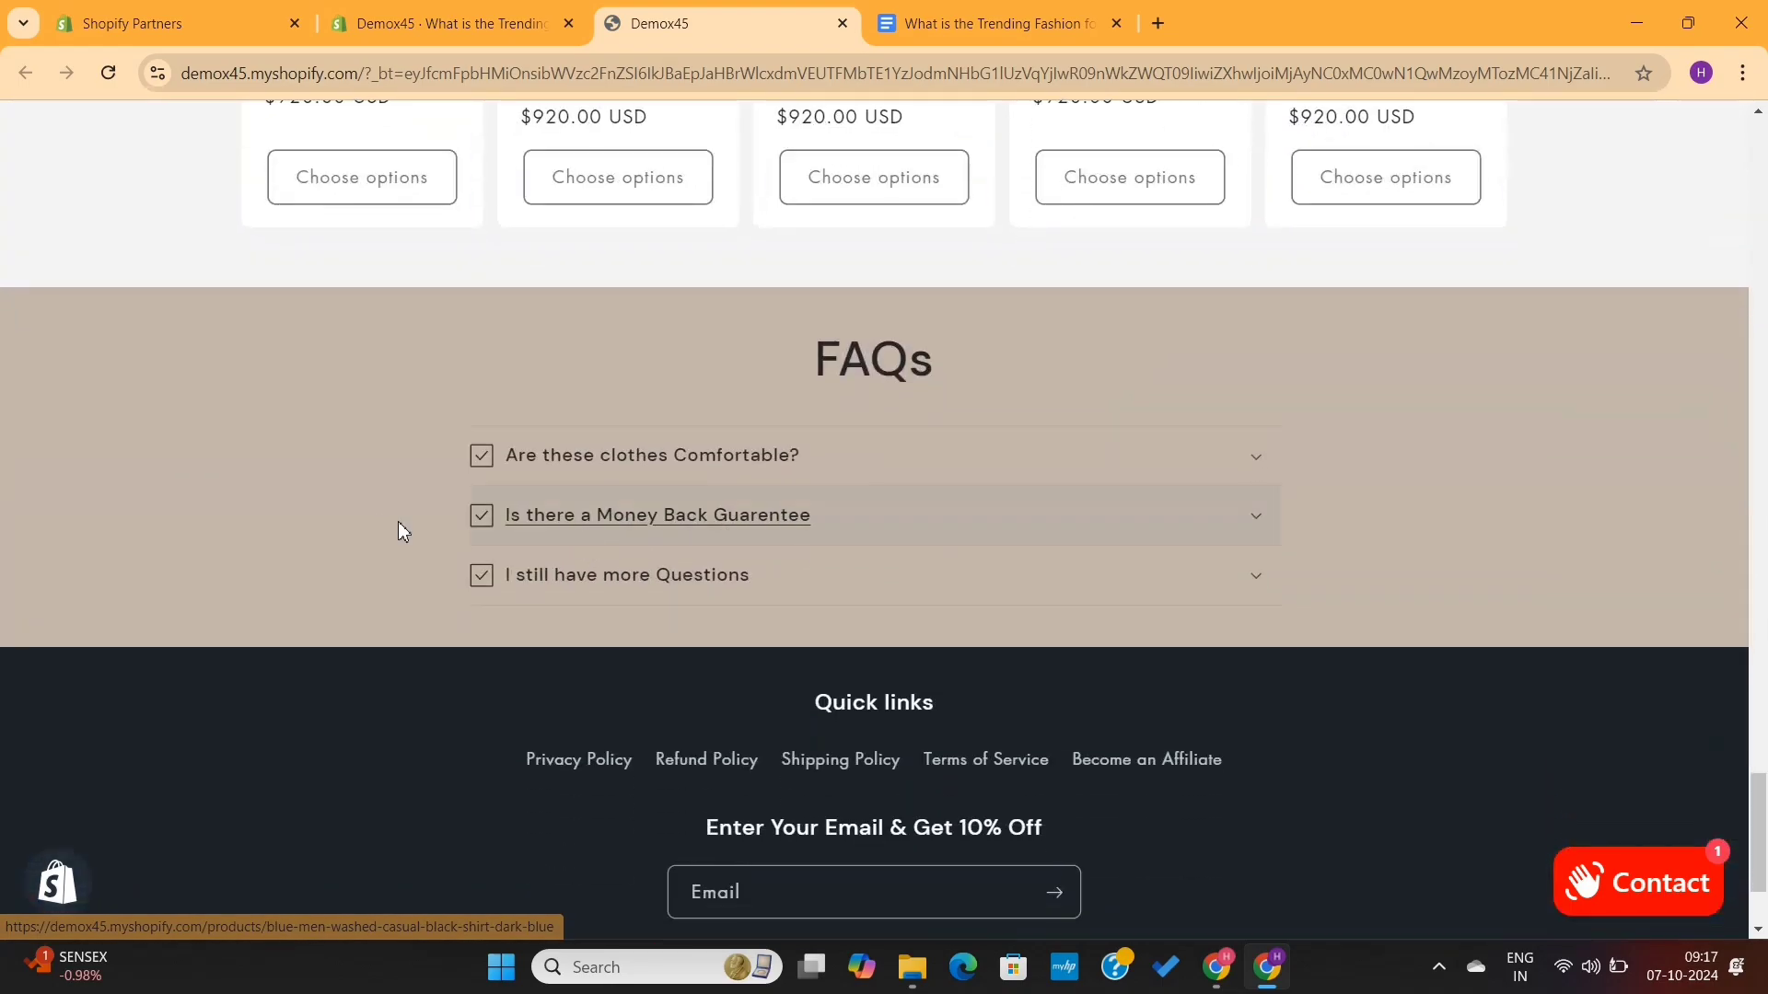
left_click(470, 21)
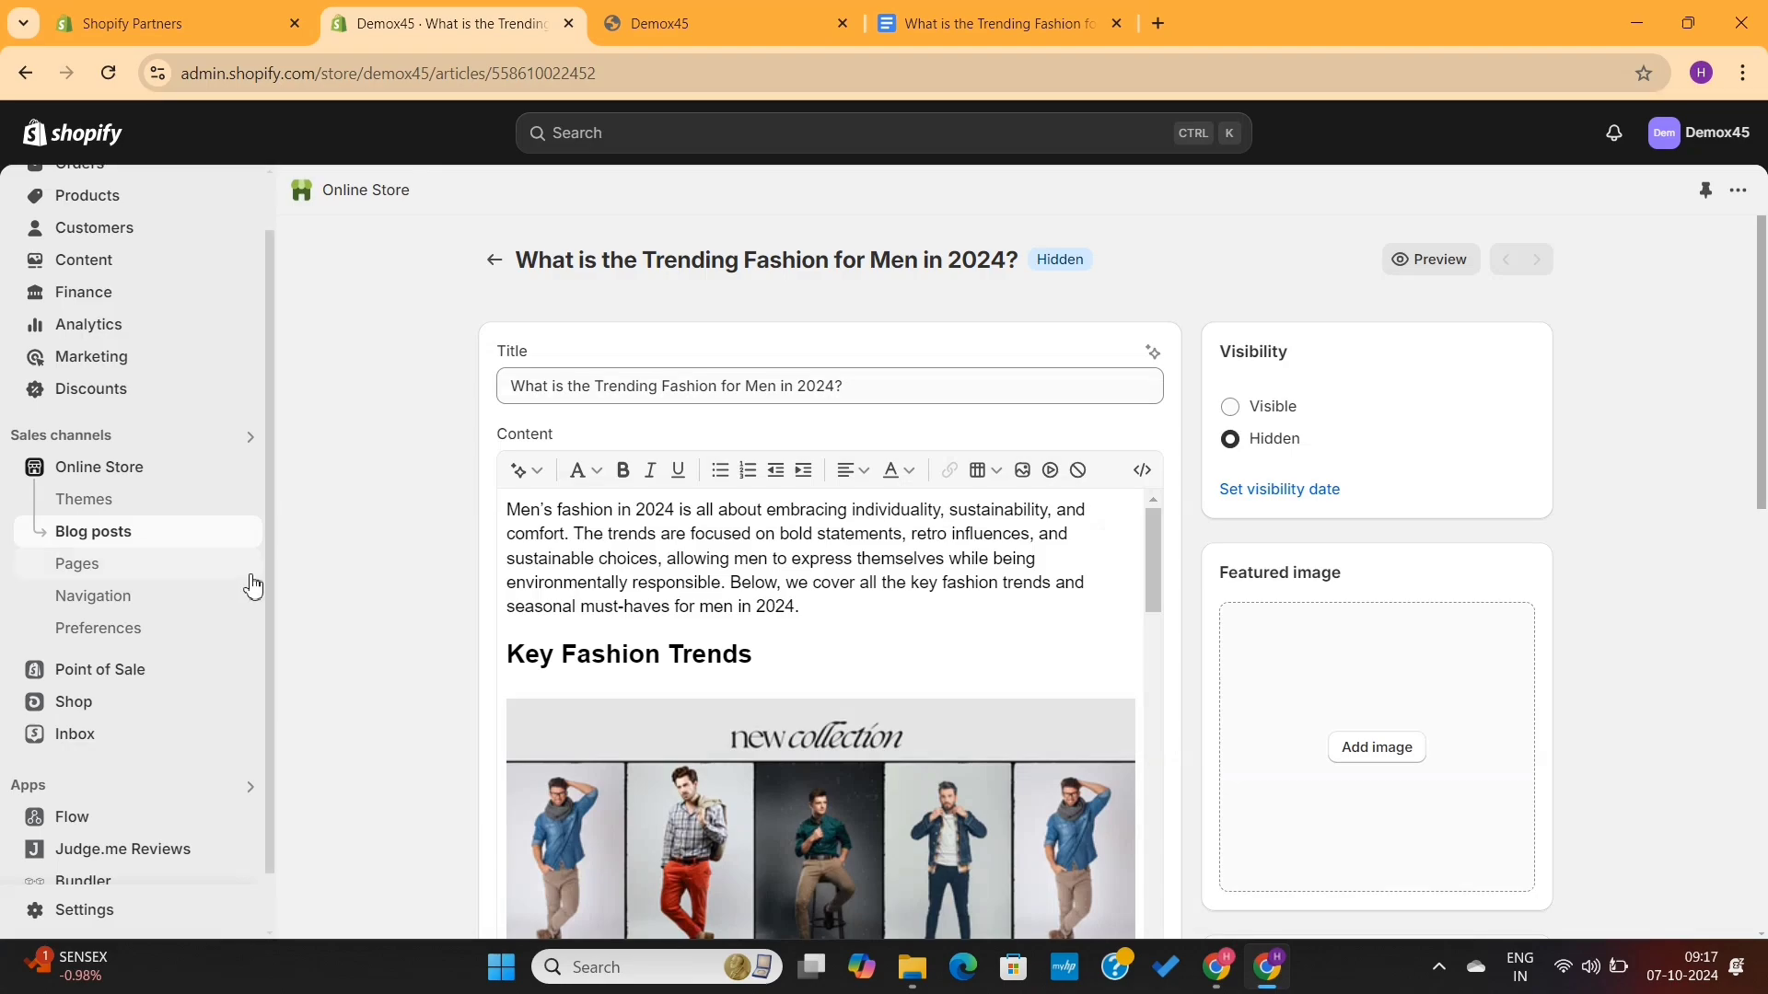
- Add a "Blogs" item linking to the News blog to the store's main menu and save the menu
left_click(158, 614)
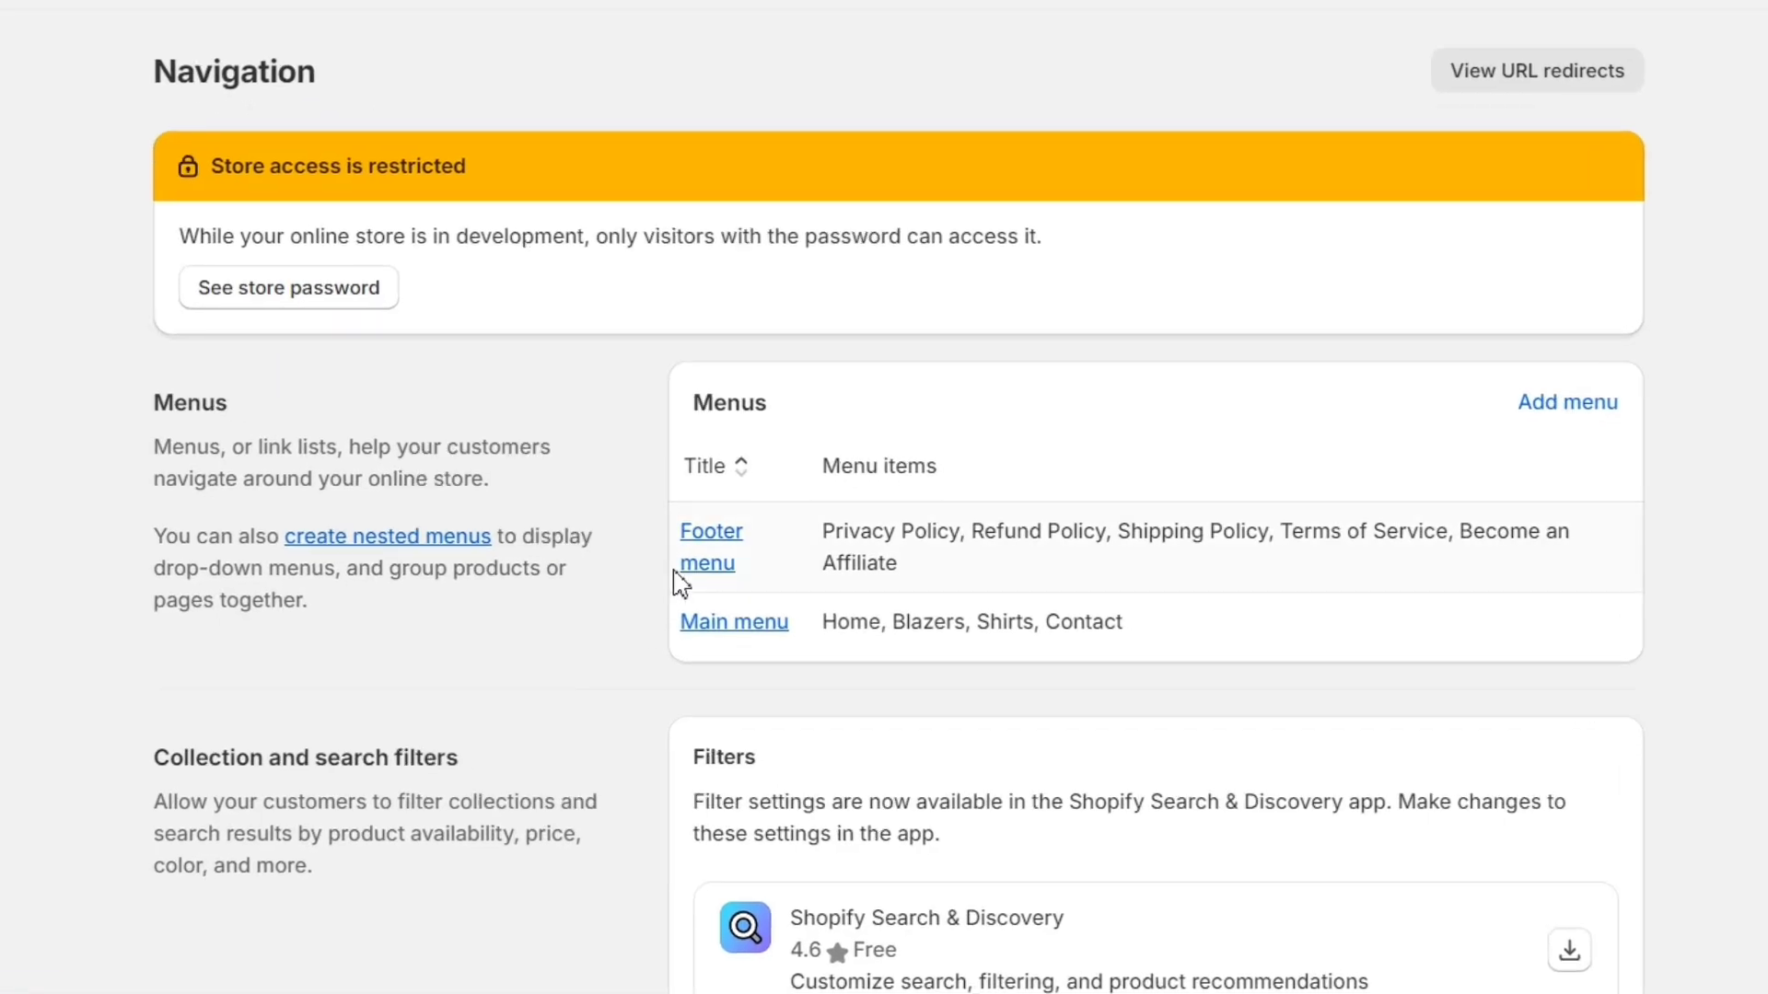
left_click(711, 626)
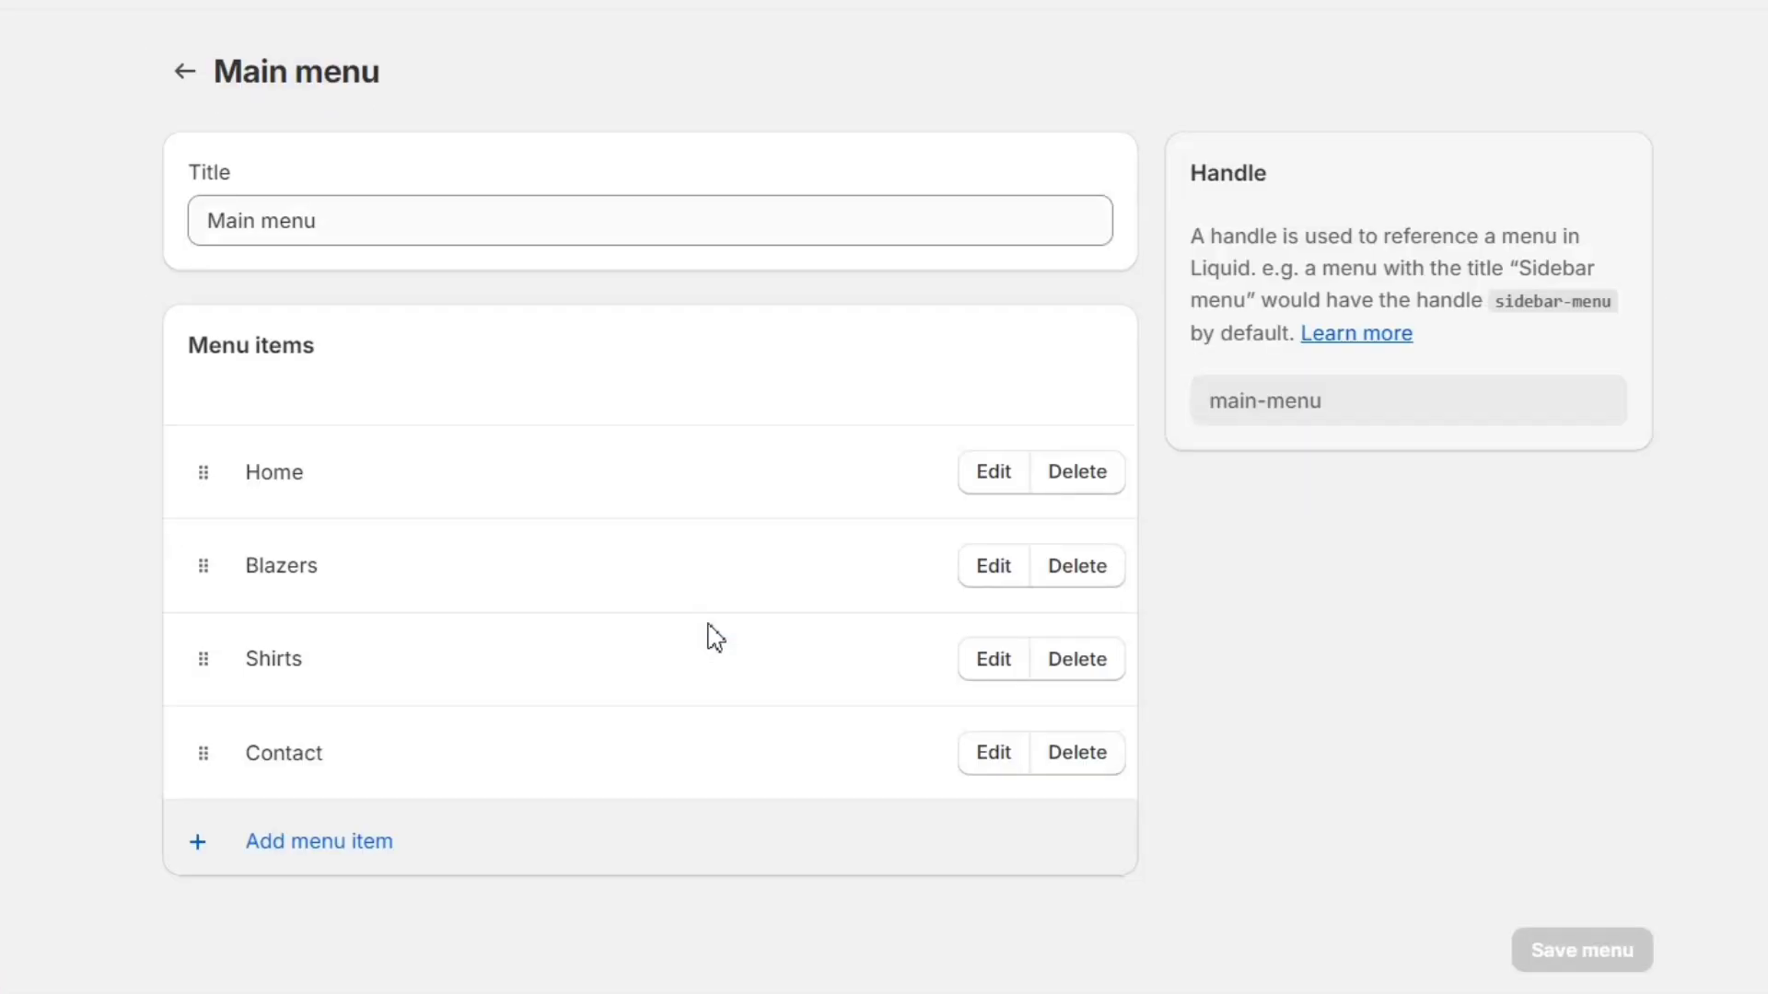
left_click(311, 842)
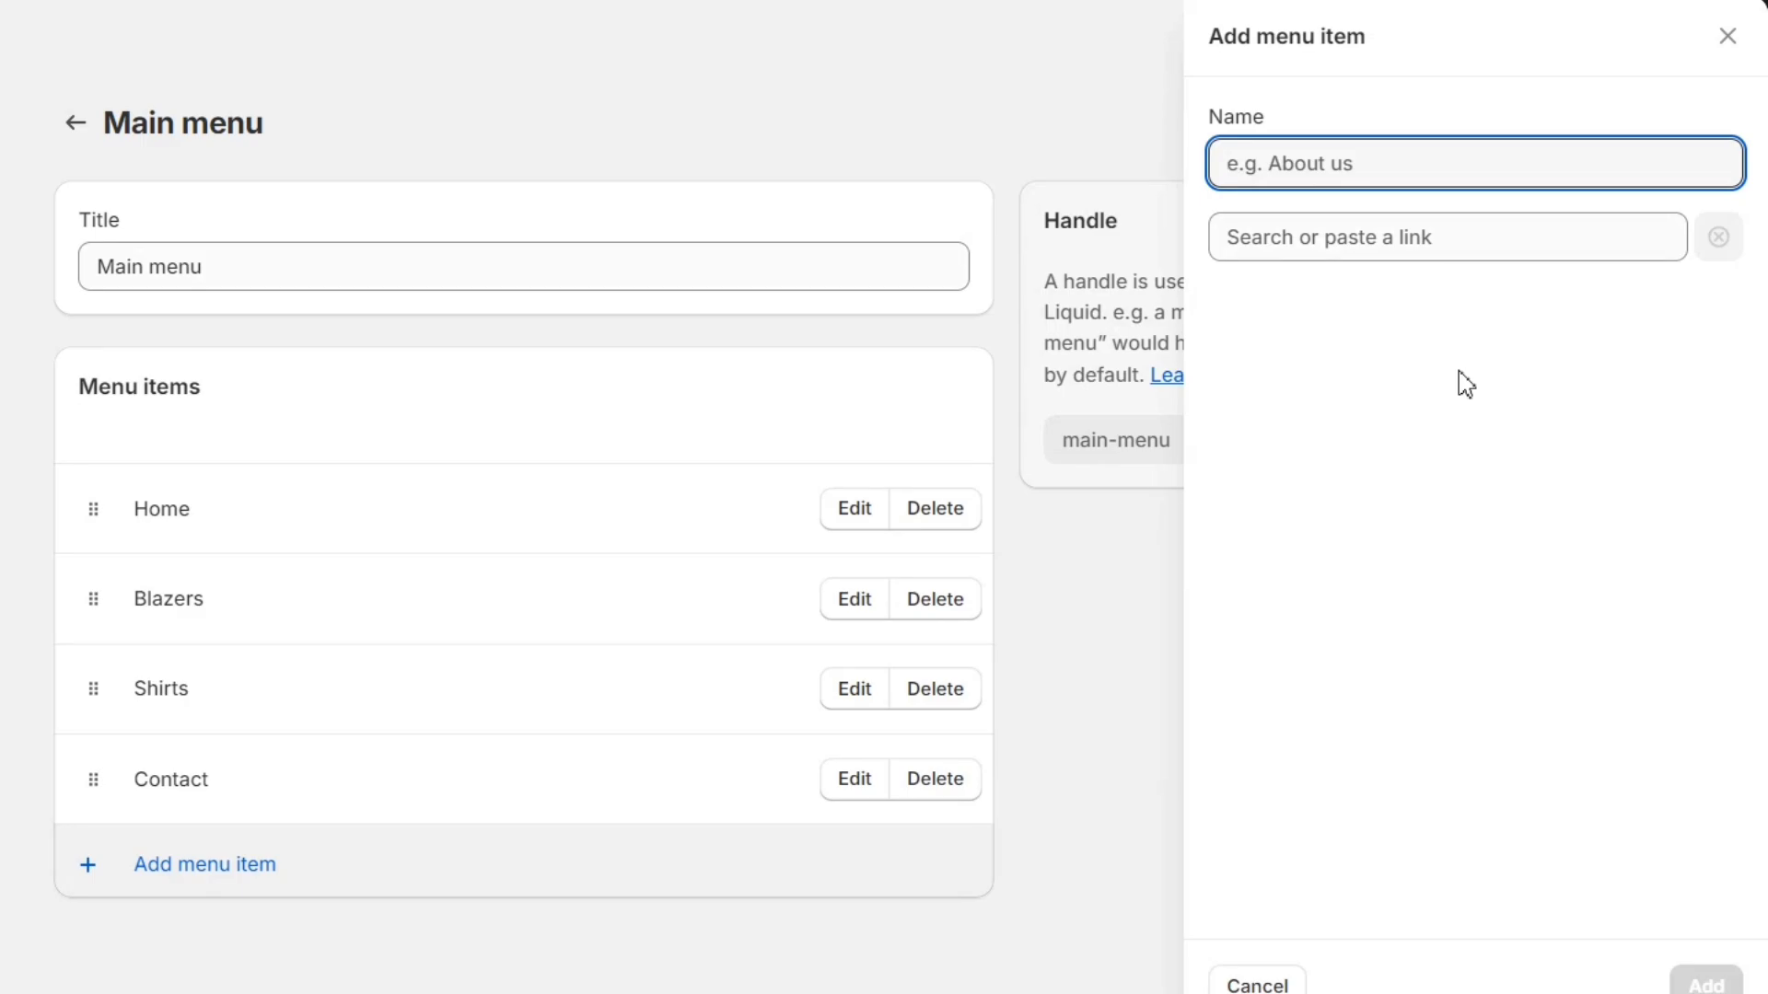
type("Blogs")
left_click(1425, 246)
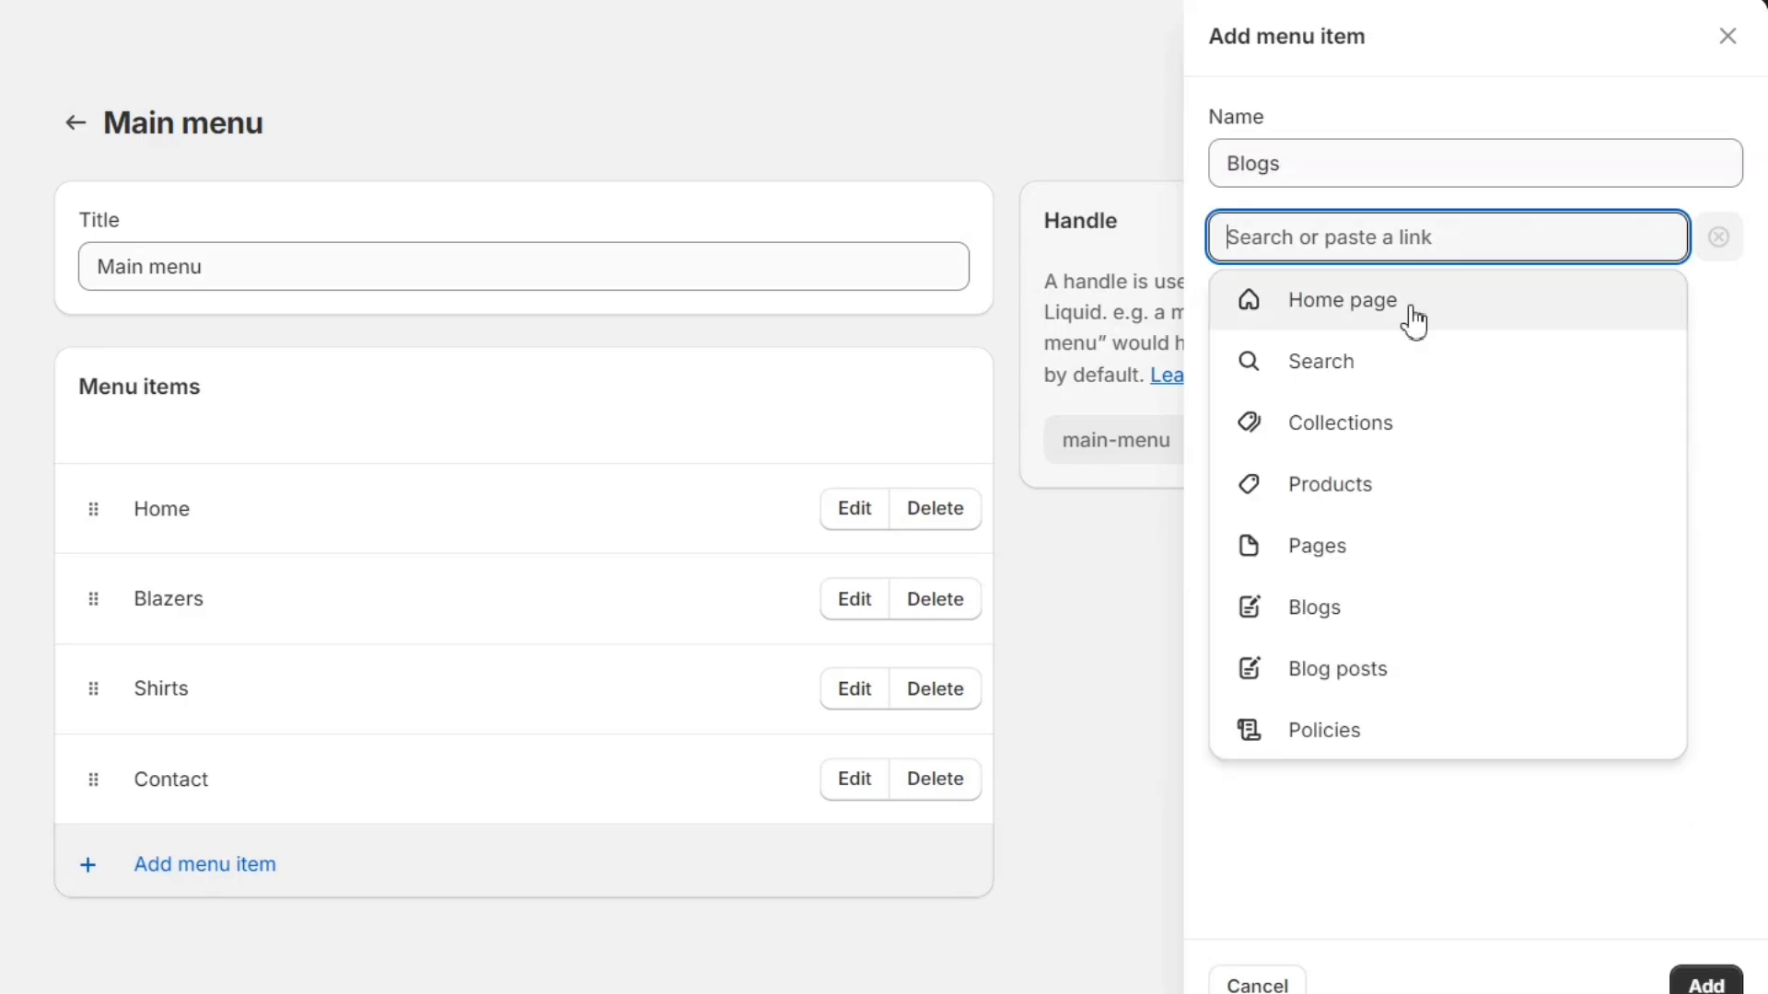
left_click(1356, 611)
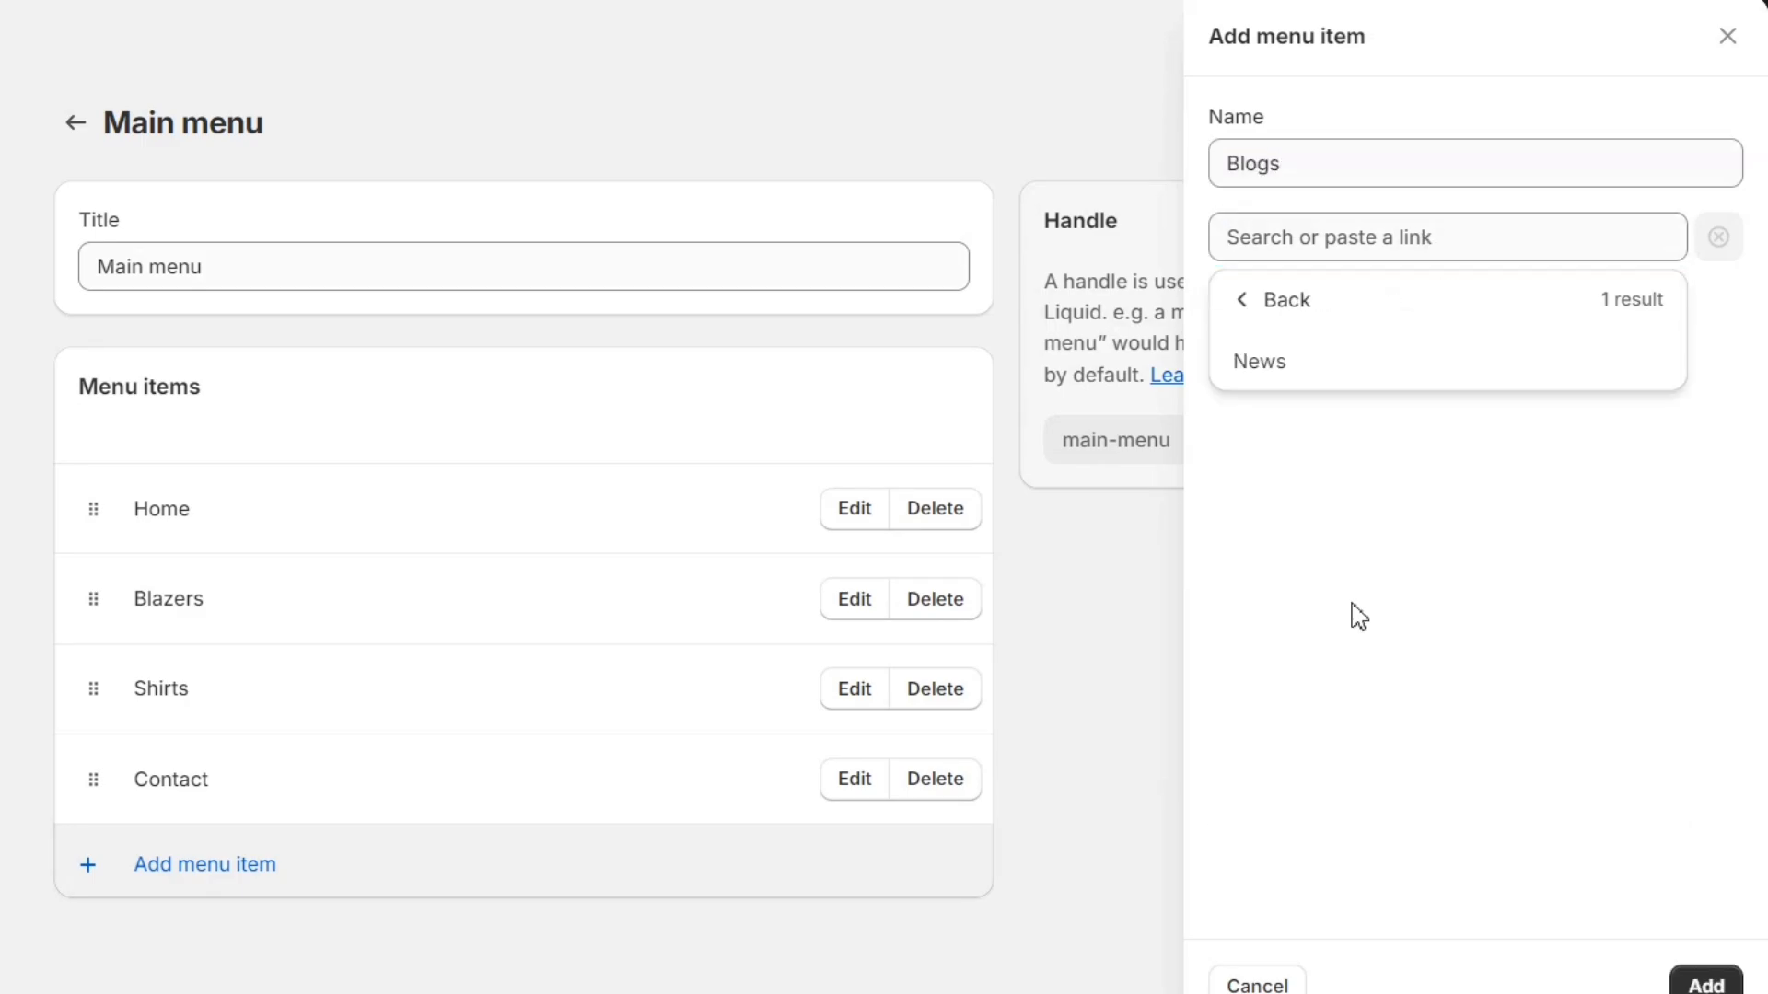
left_click(1393, 369)
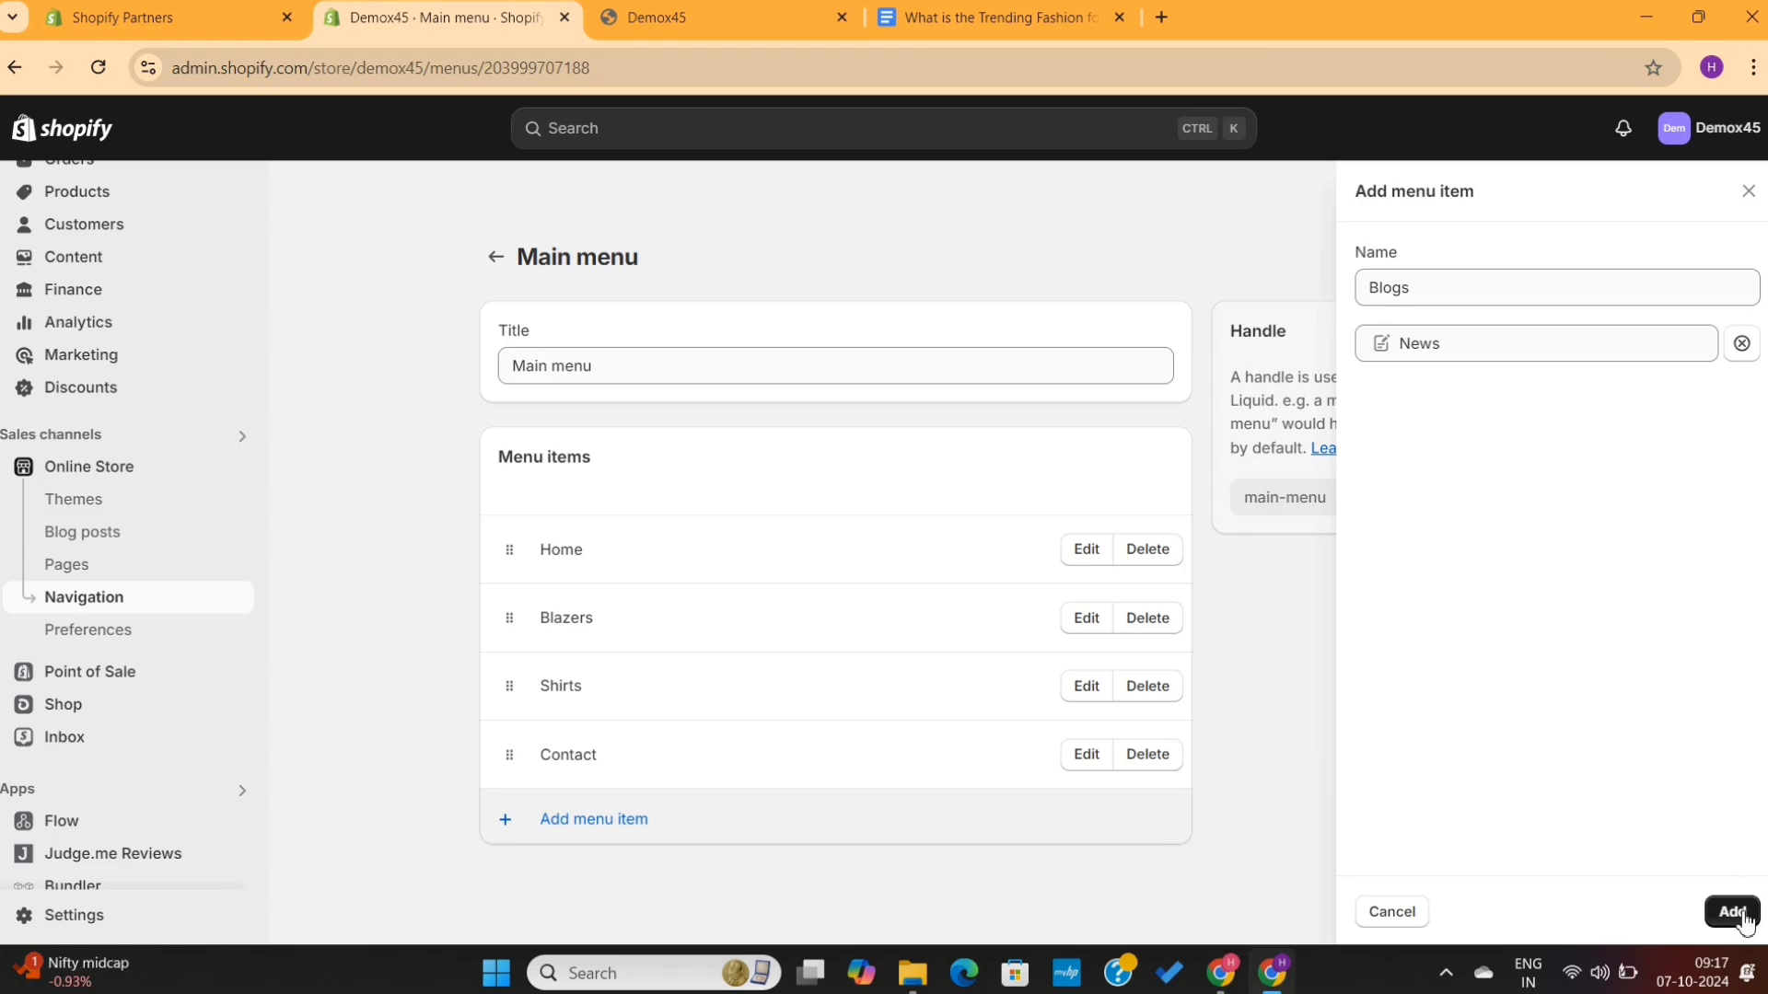
left_click(1731, 912)
left_click(1200, 131)
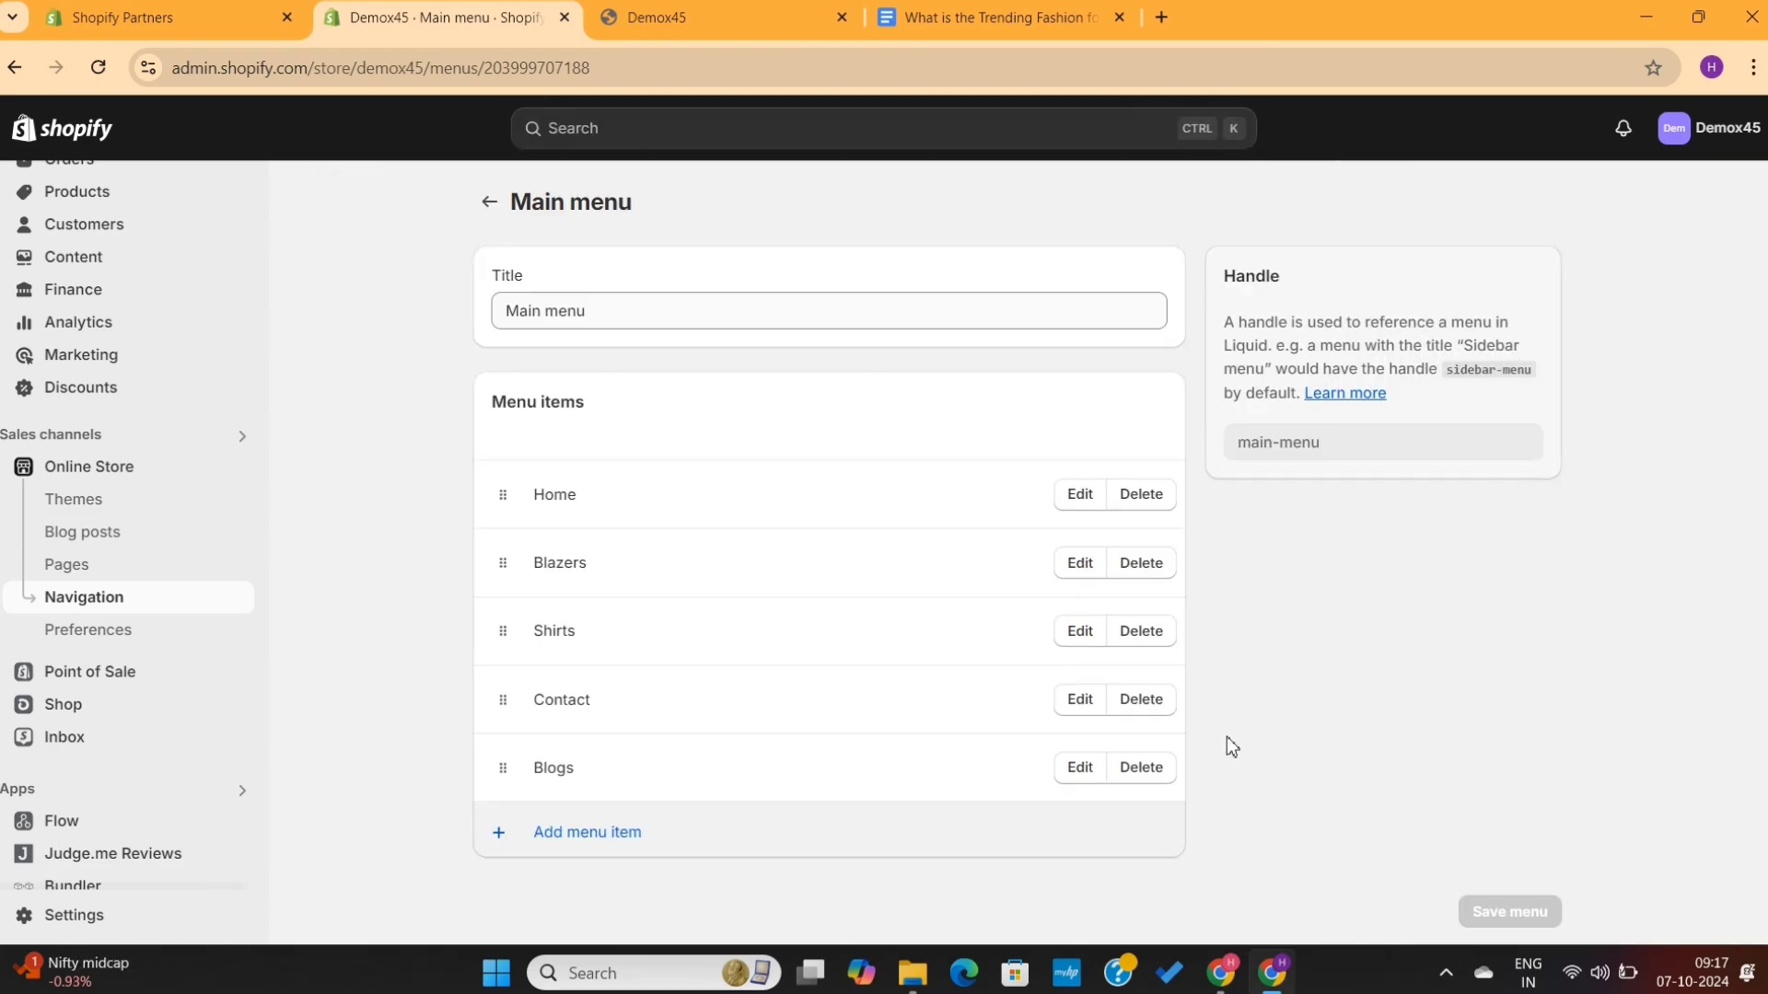
- Check the new Blogs link in the storefront navigation and its blog page, then return to the admin
left_click(700, 18)
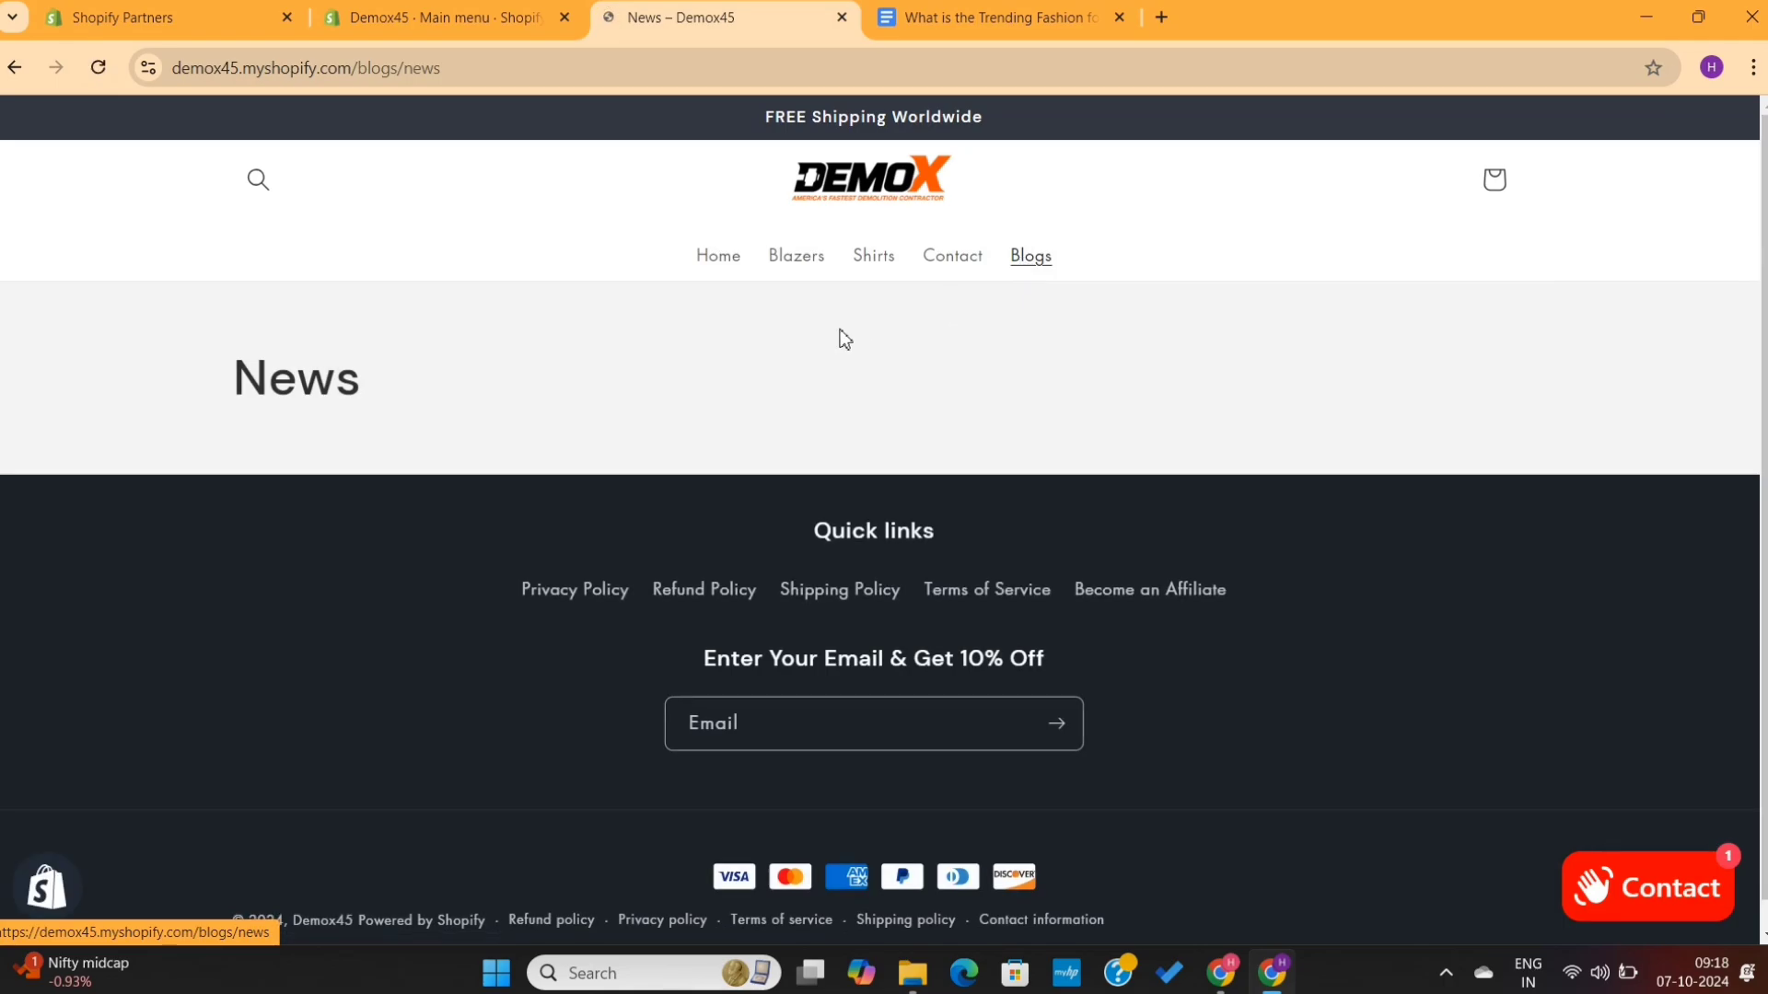
key("alt+Left")
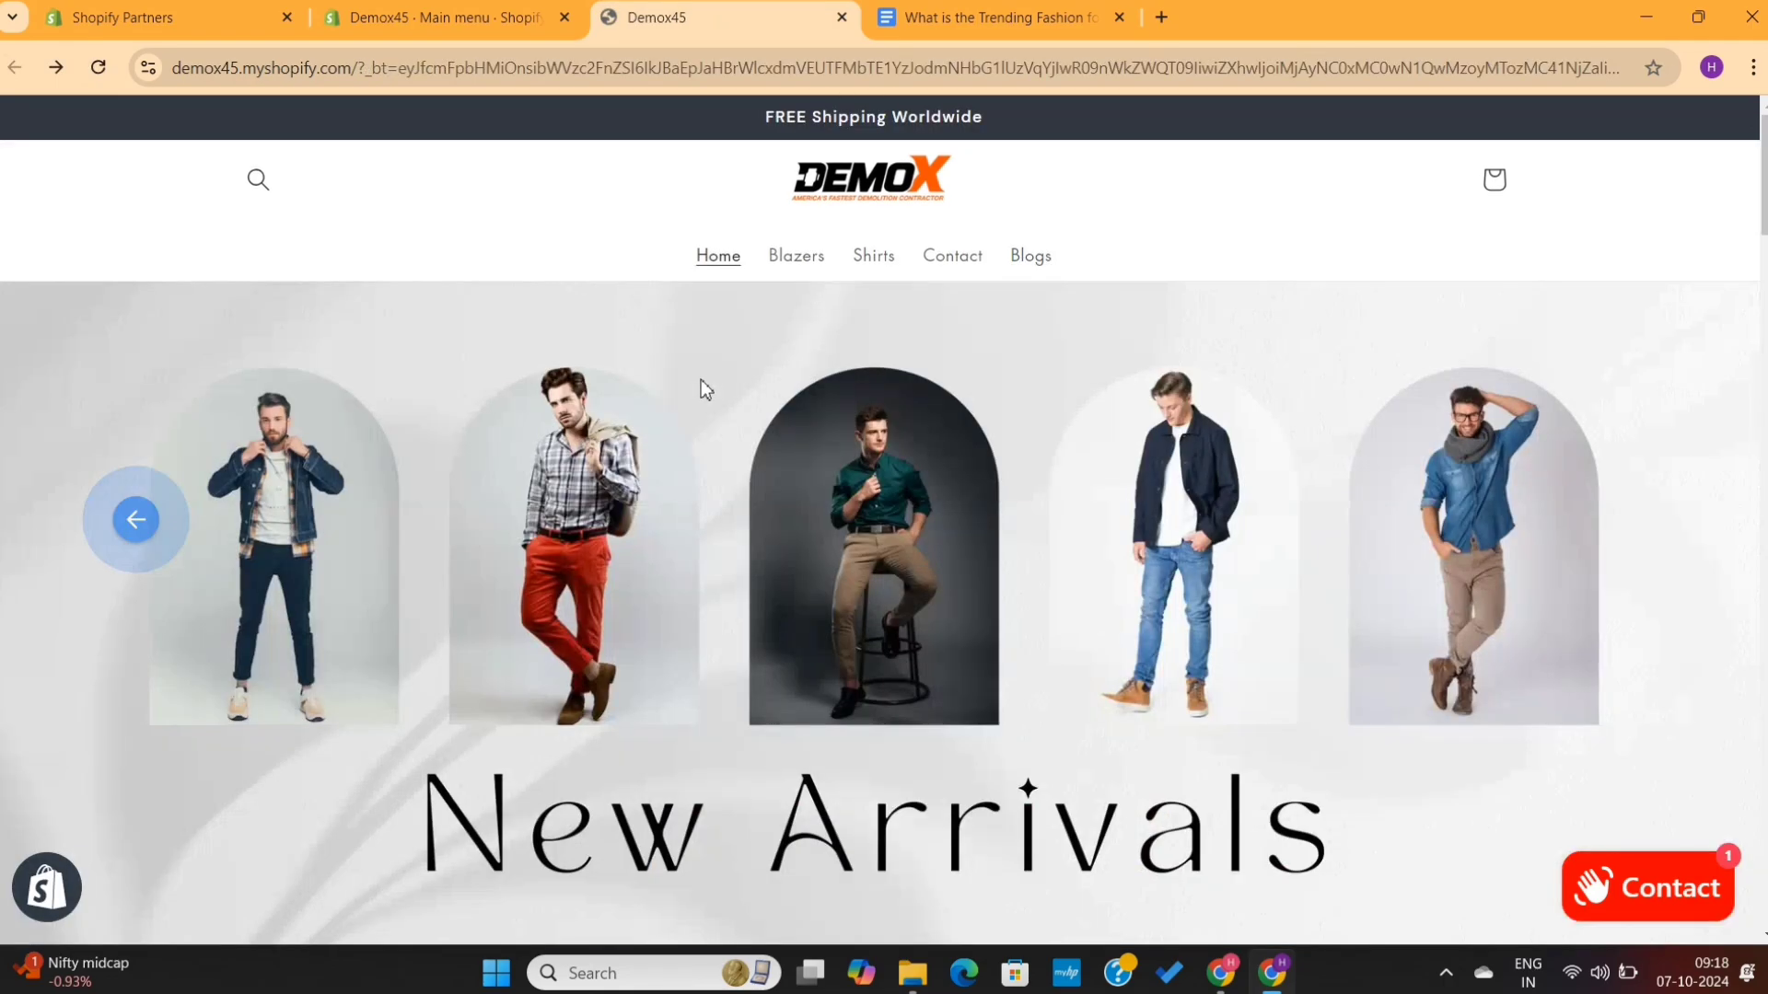
left_click(524, 5)
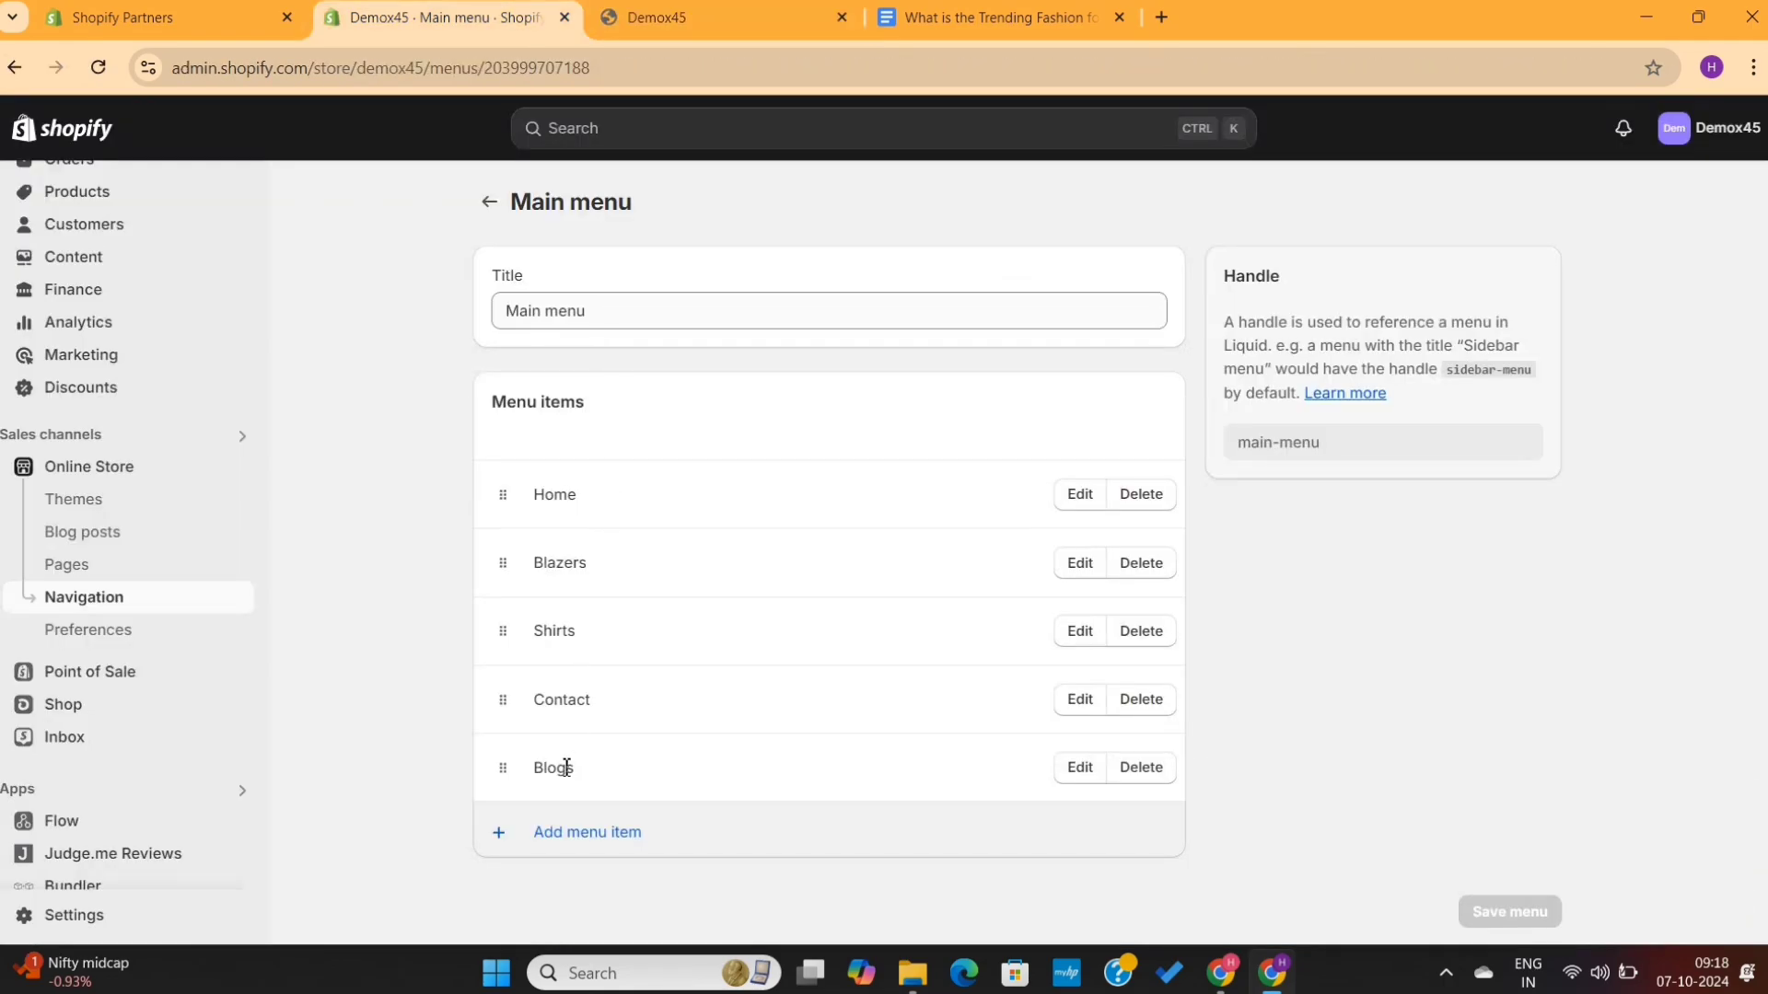
- Open the current theme's editor and add a Blog posts section to the home page template
left_click(74, 498)
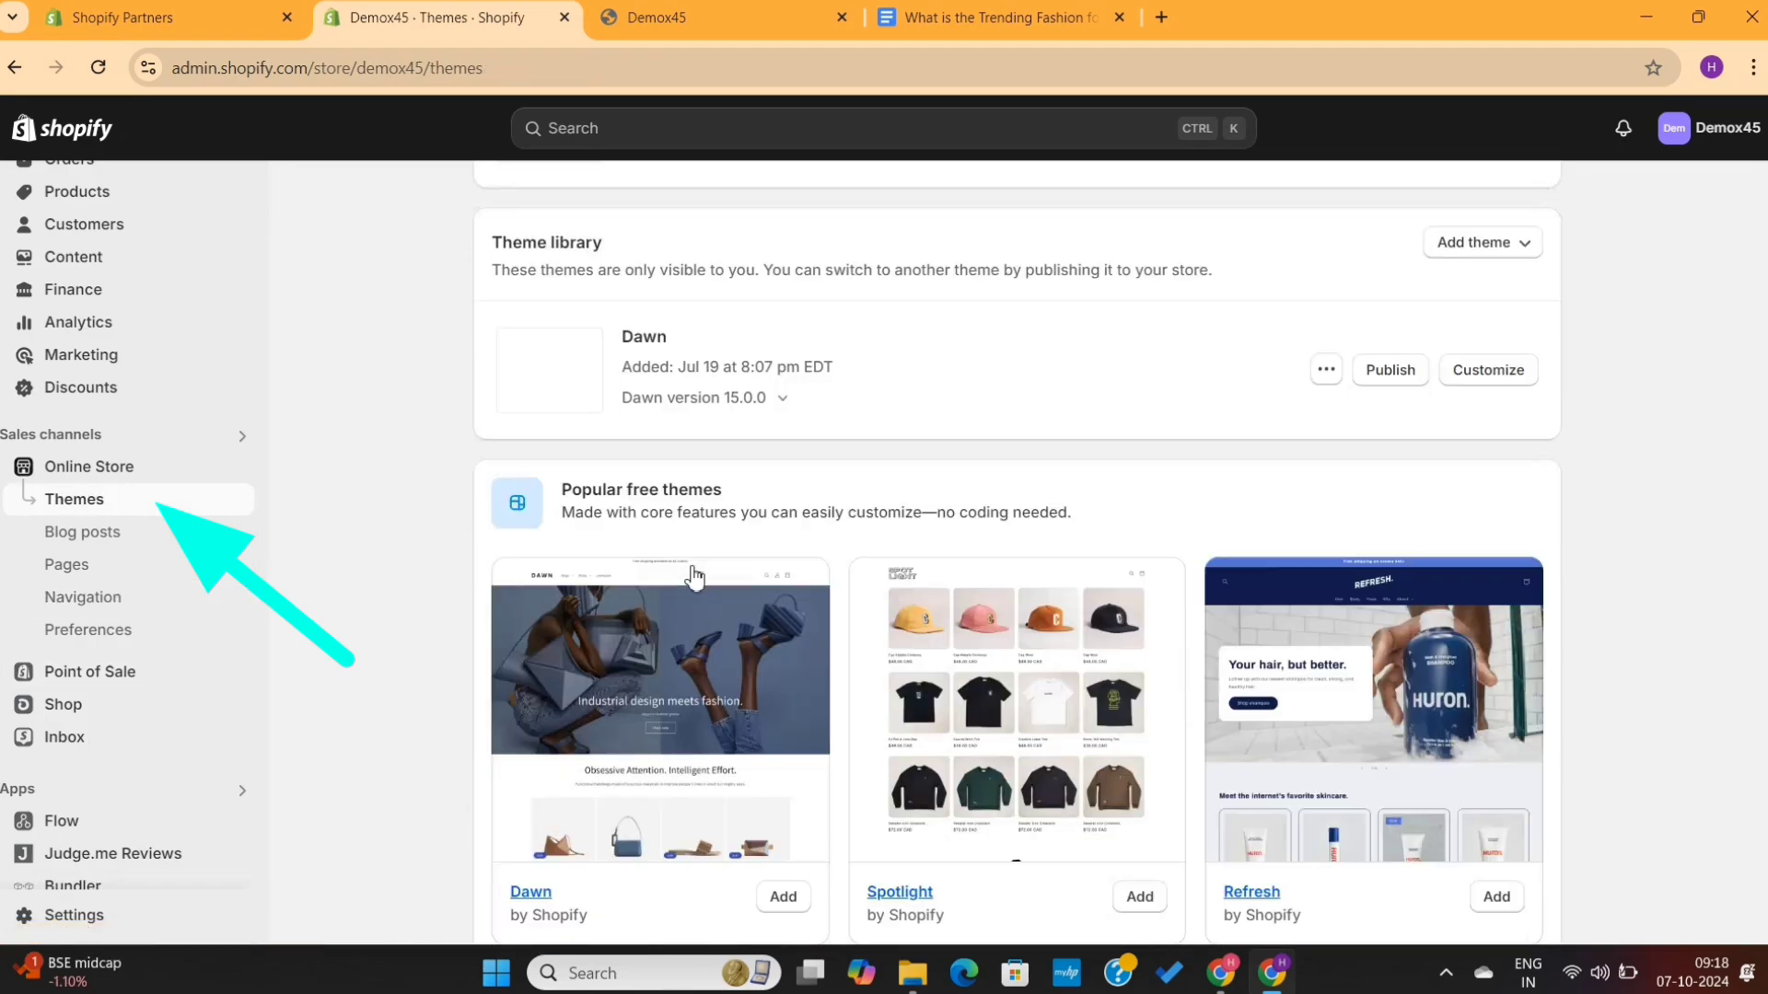
scroll(695, 577, "up", 7)
left_click(1482, 773)
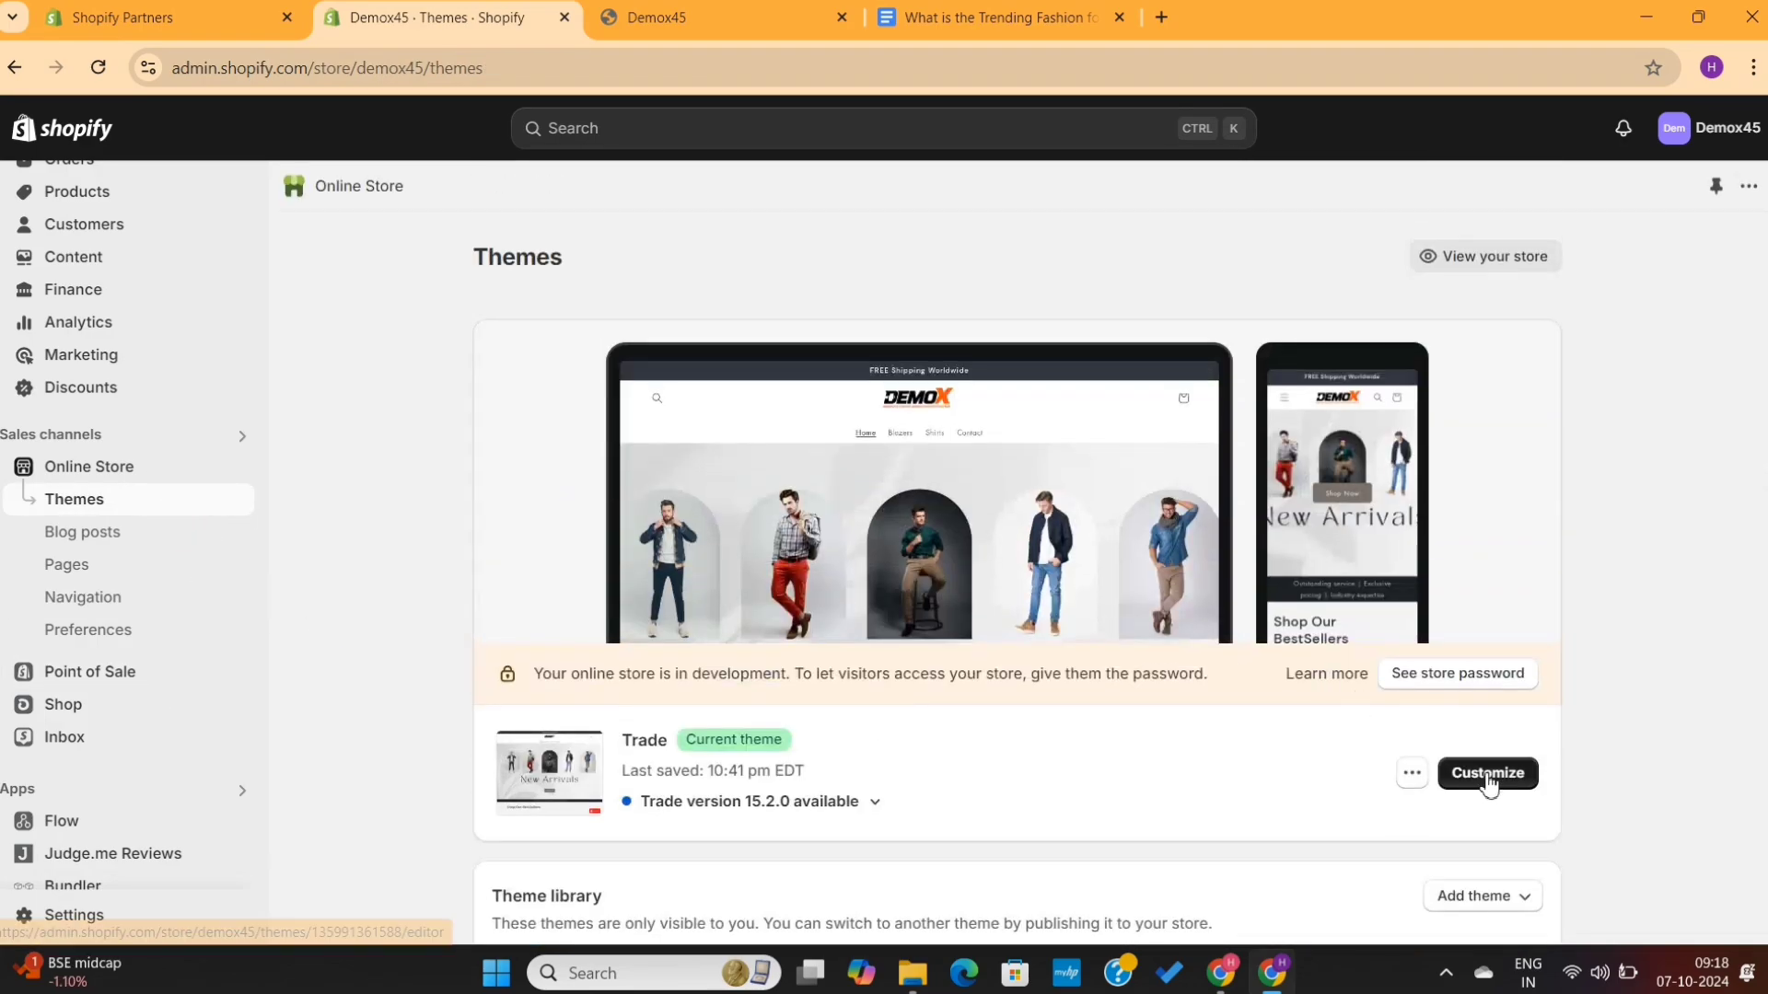
scroll(1095, 676, "down", 5)
scroll(1096, 676, "down", 10)
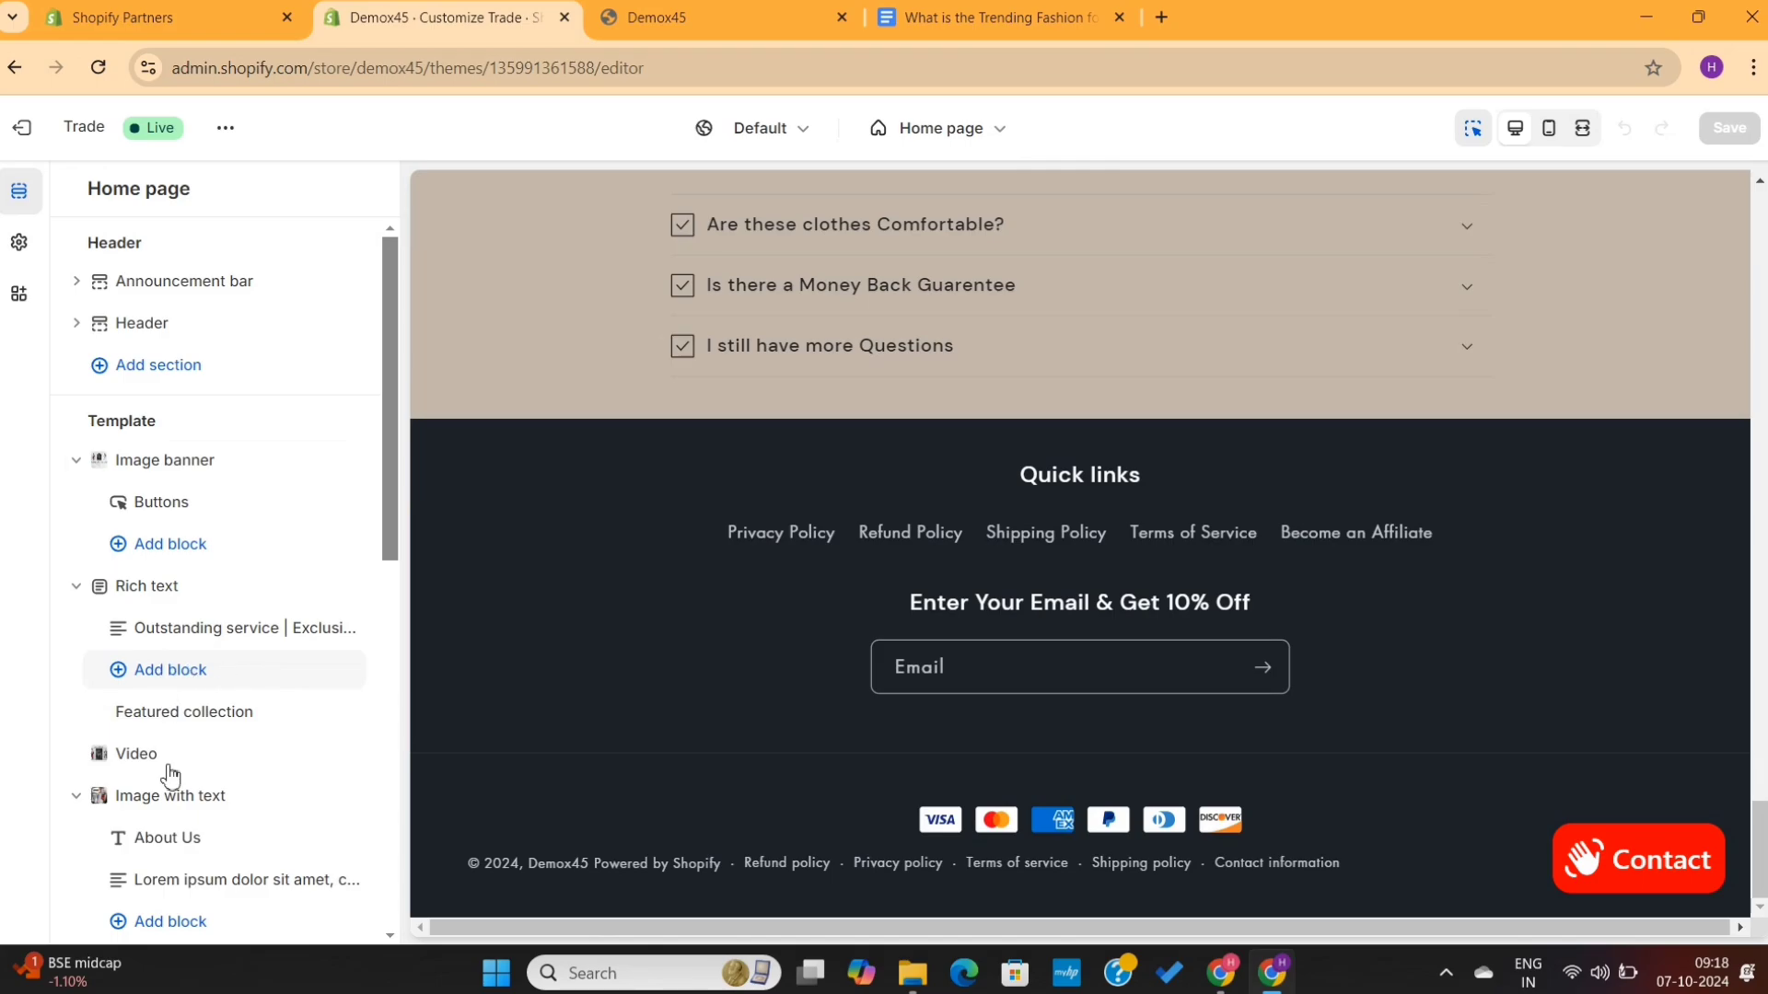
scroll(170, 776, "down", 8)
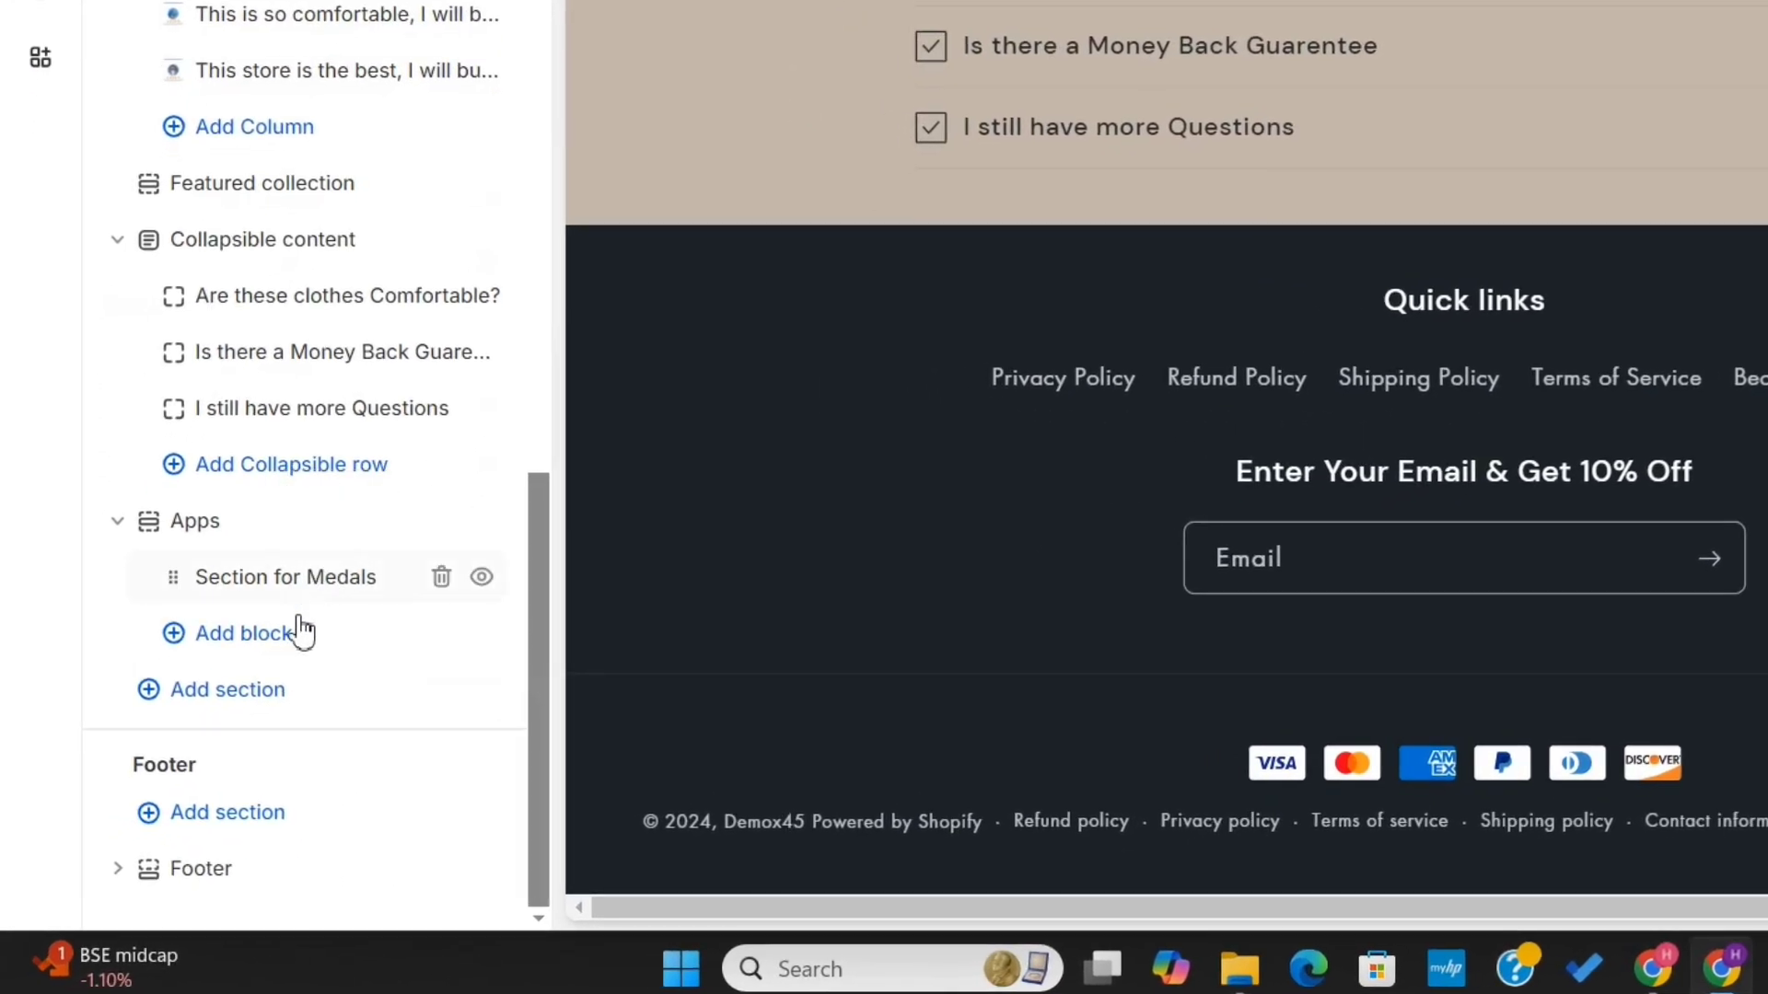
left_click(262, 707)
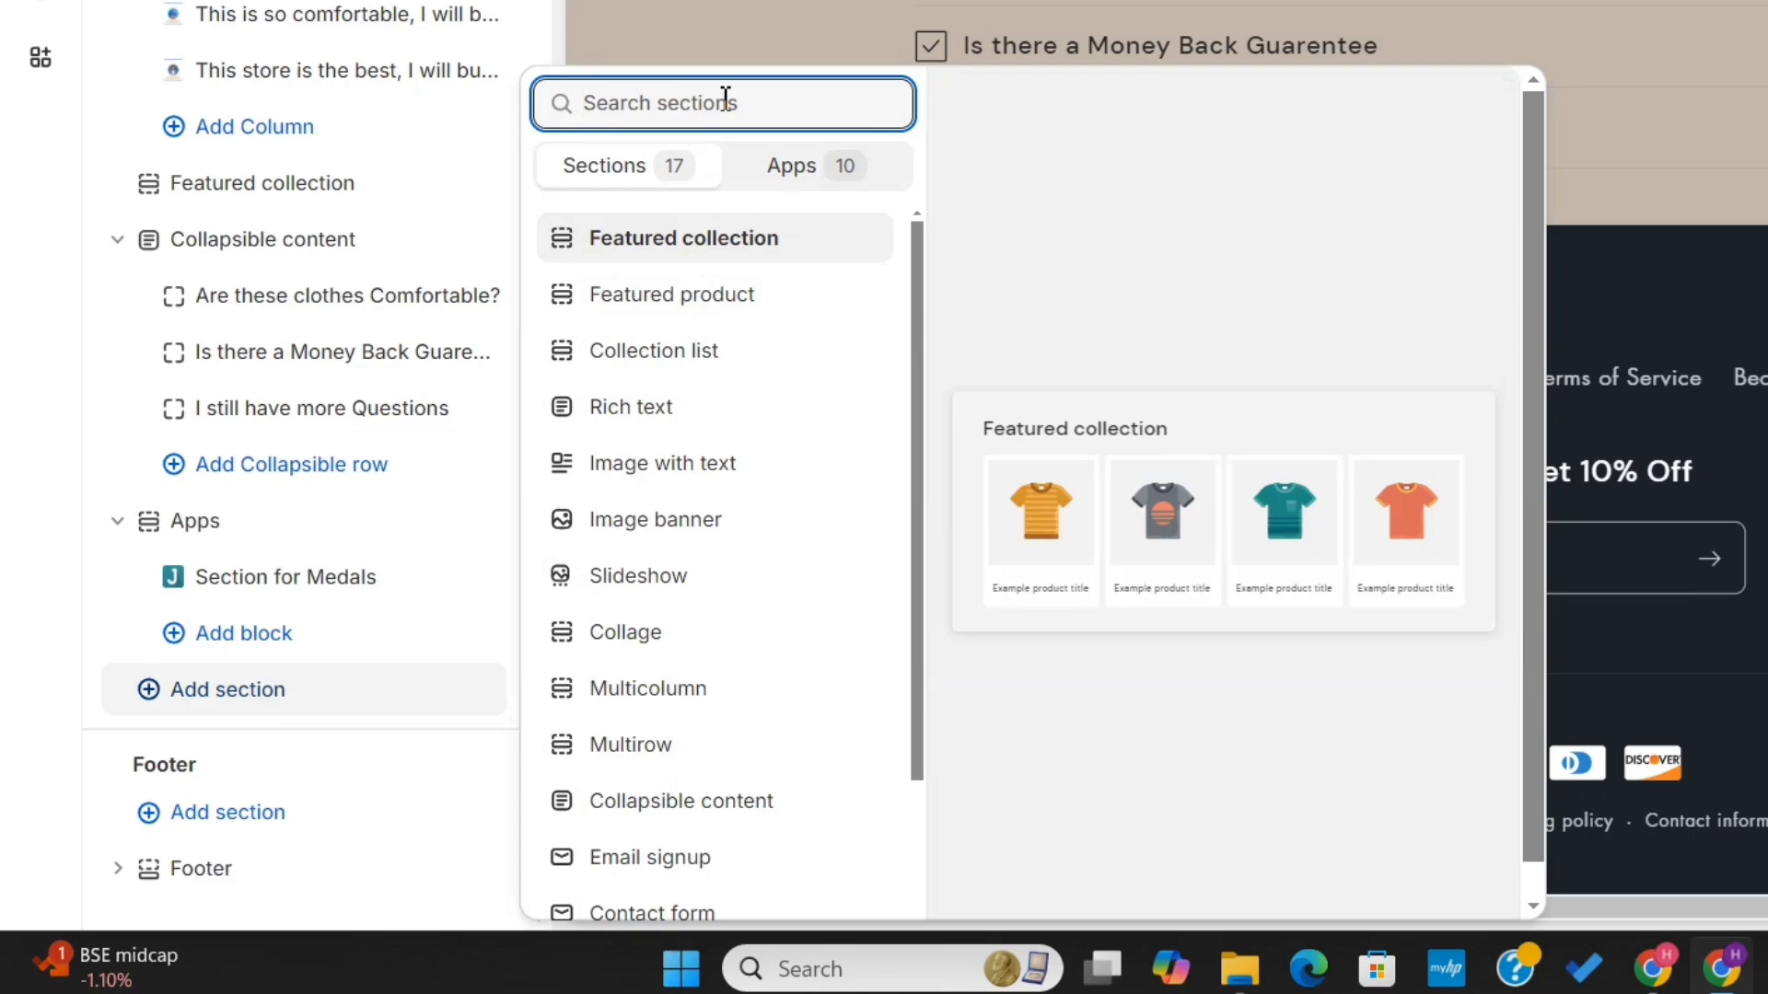
type("blog")
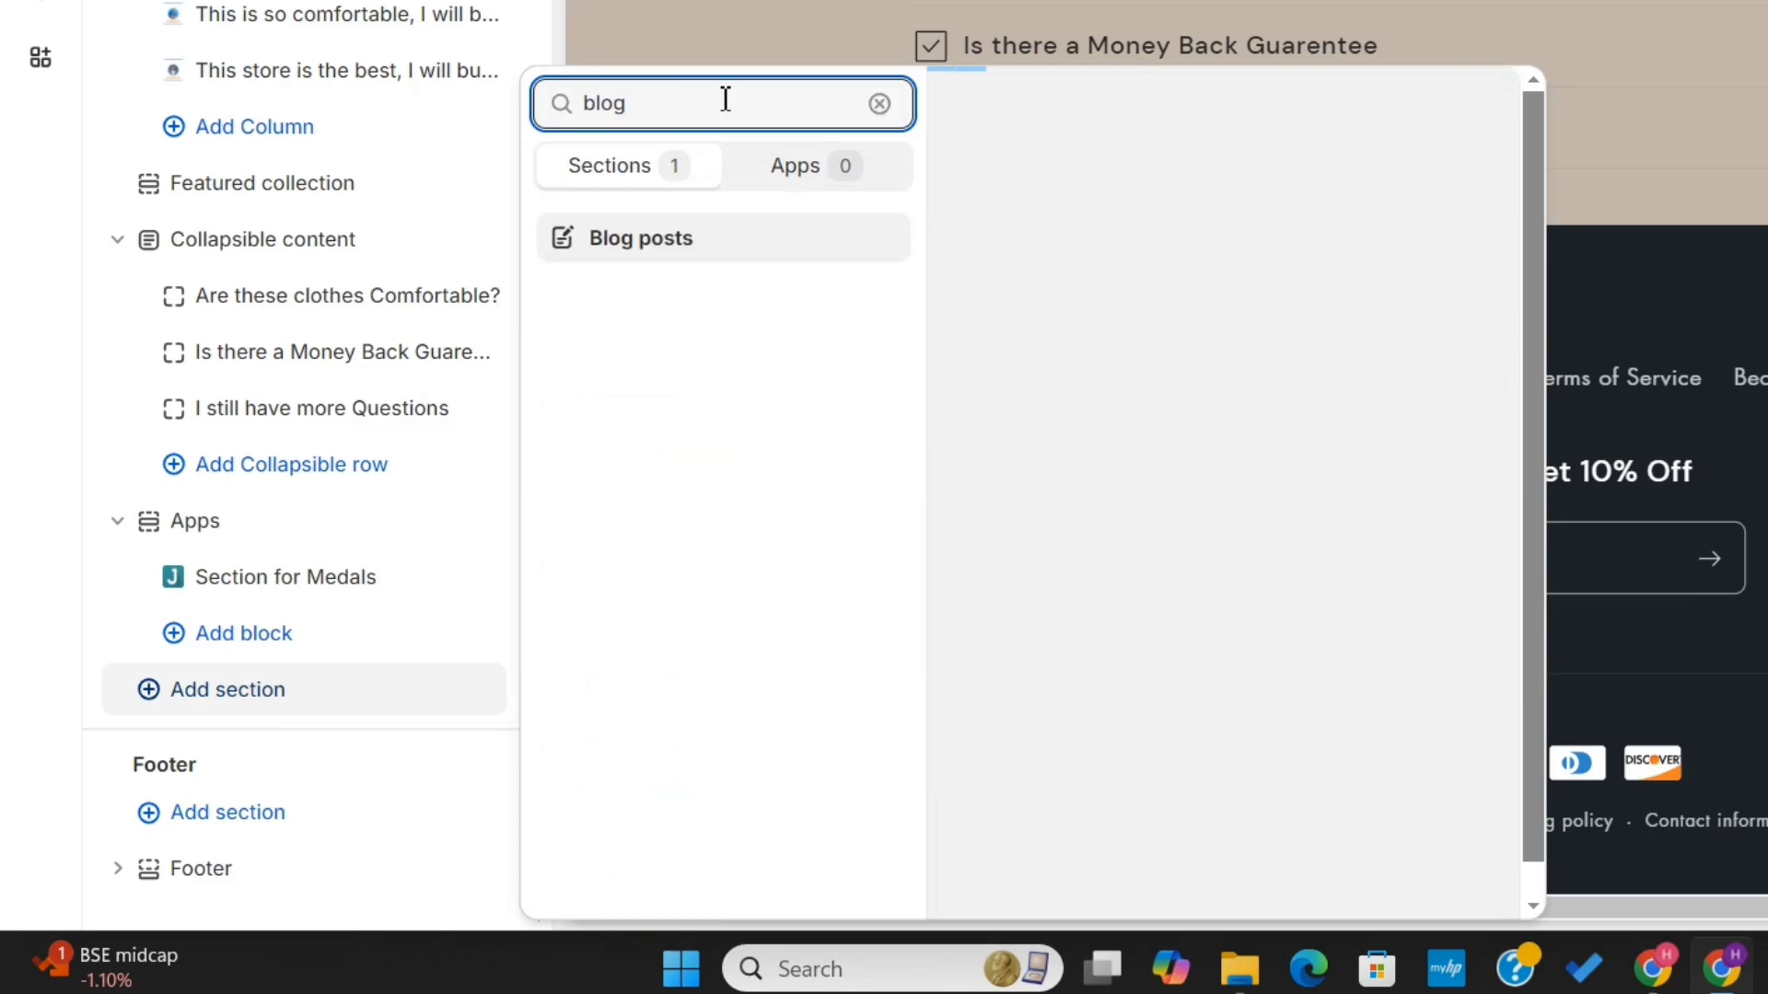
left_click(705, 255)
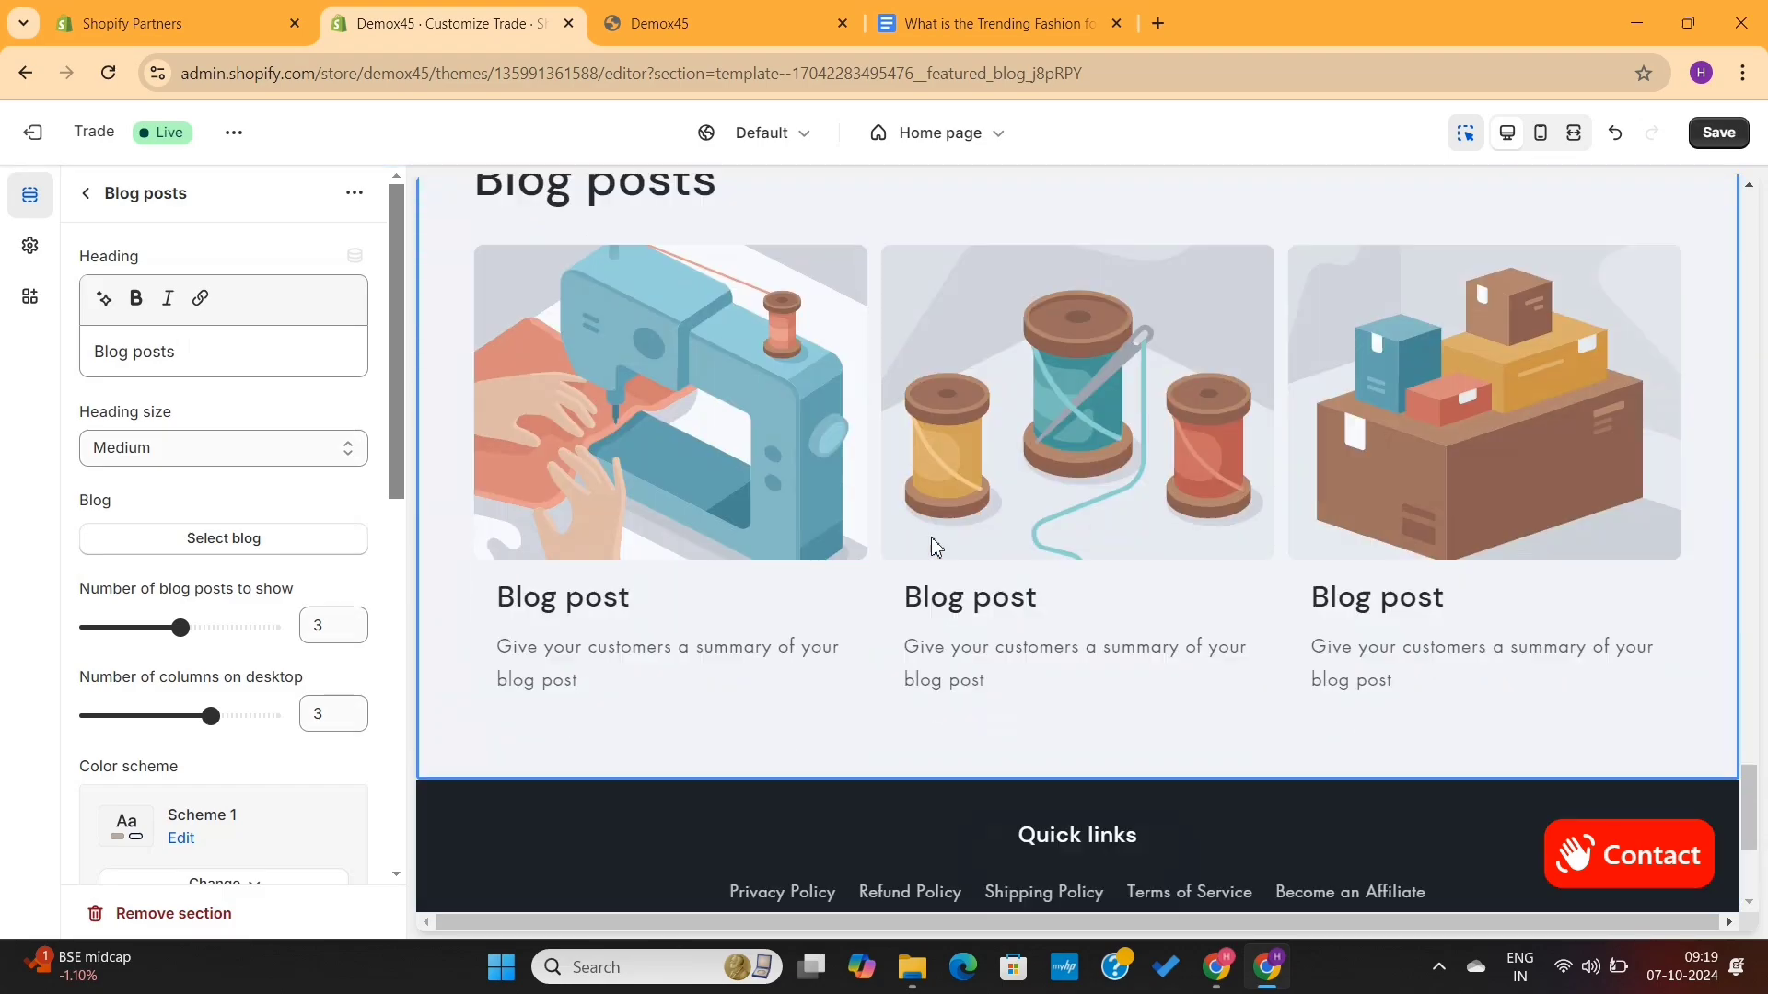
- Select the News blog for the Blog posts section, save the theme and exit the editor
left_click(264, 543)
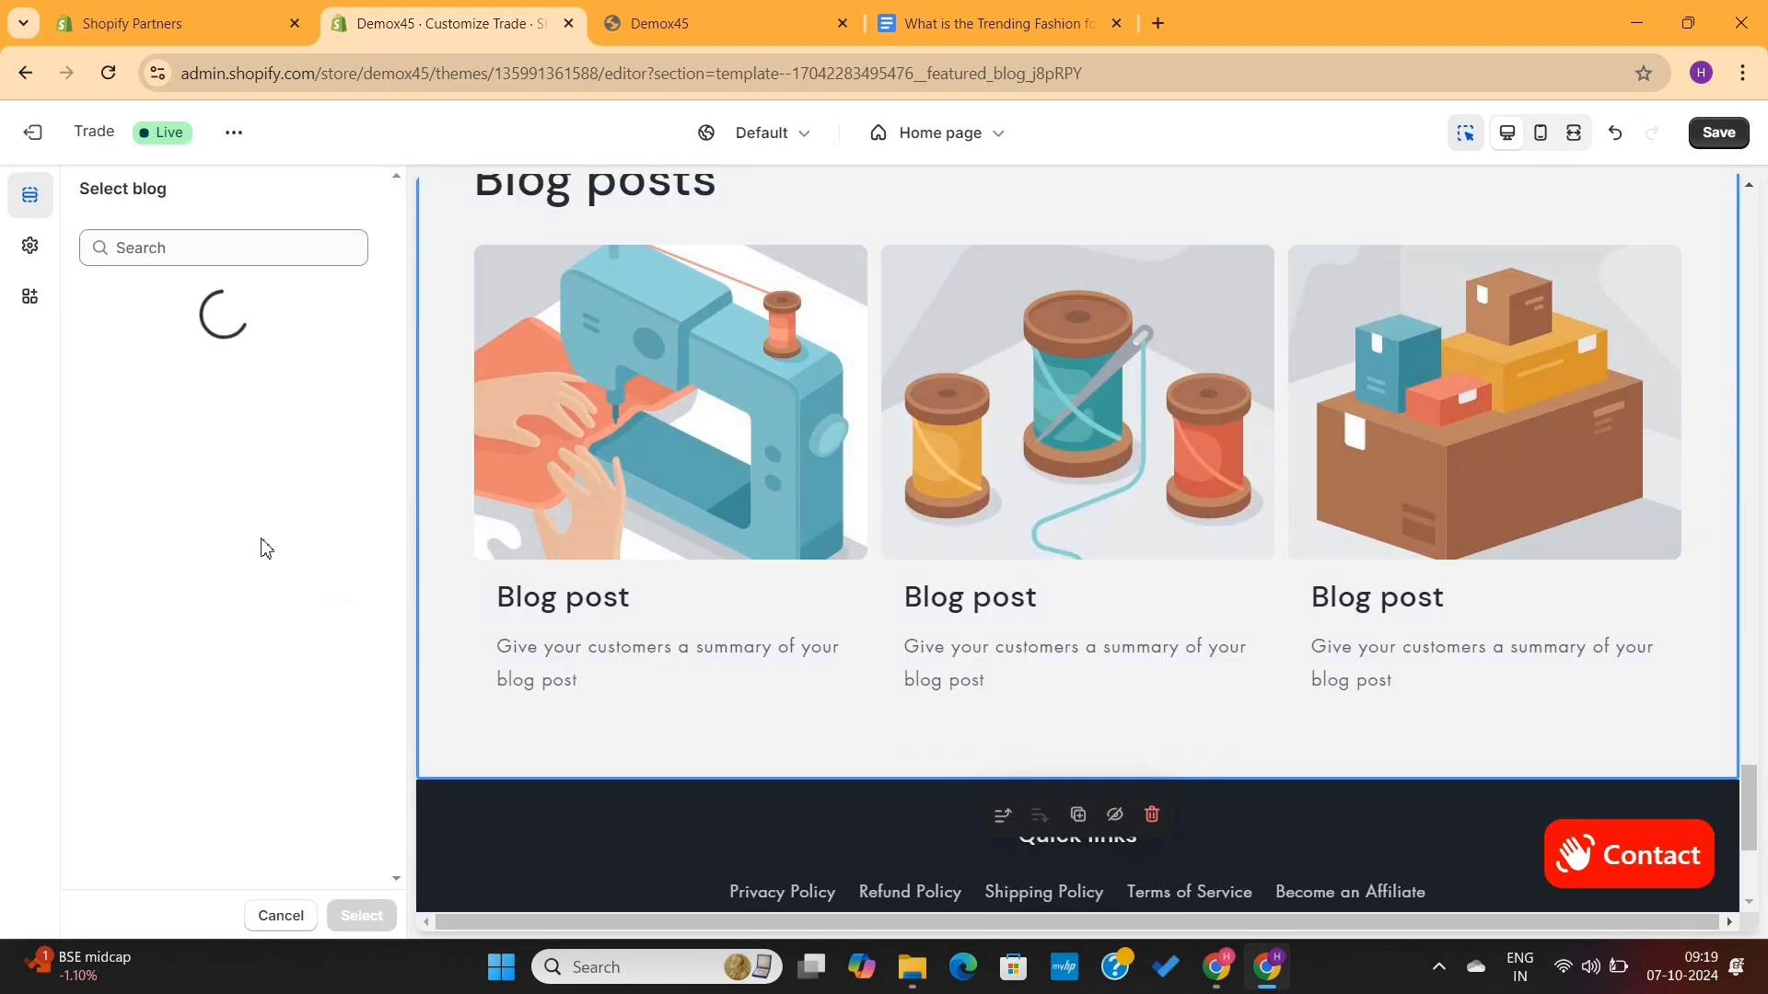
left_click(265, 388)
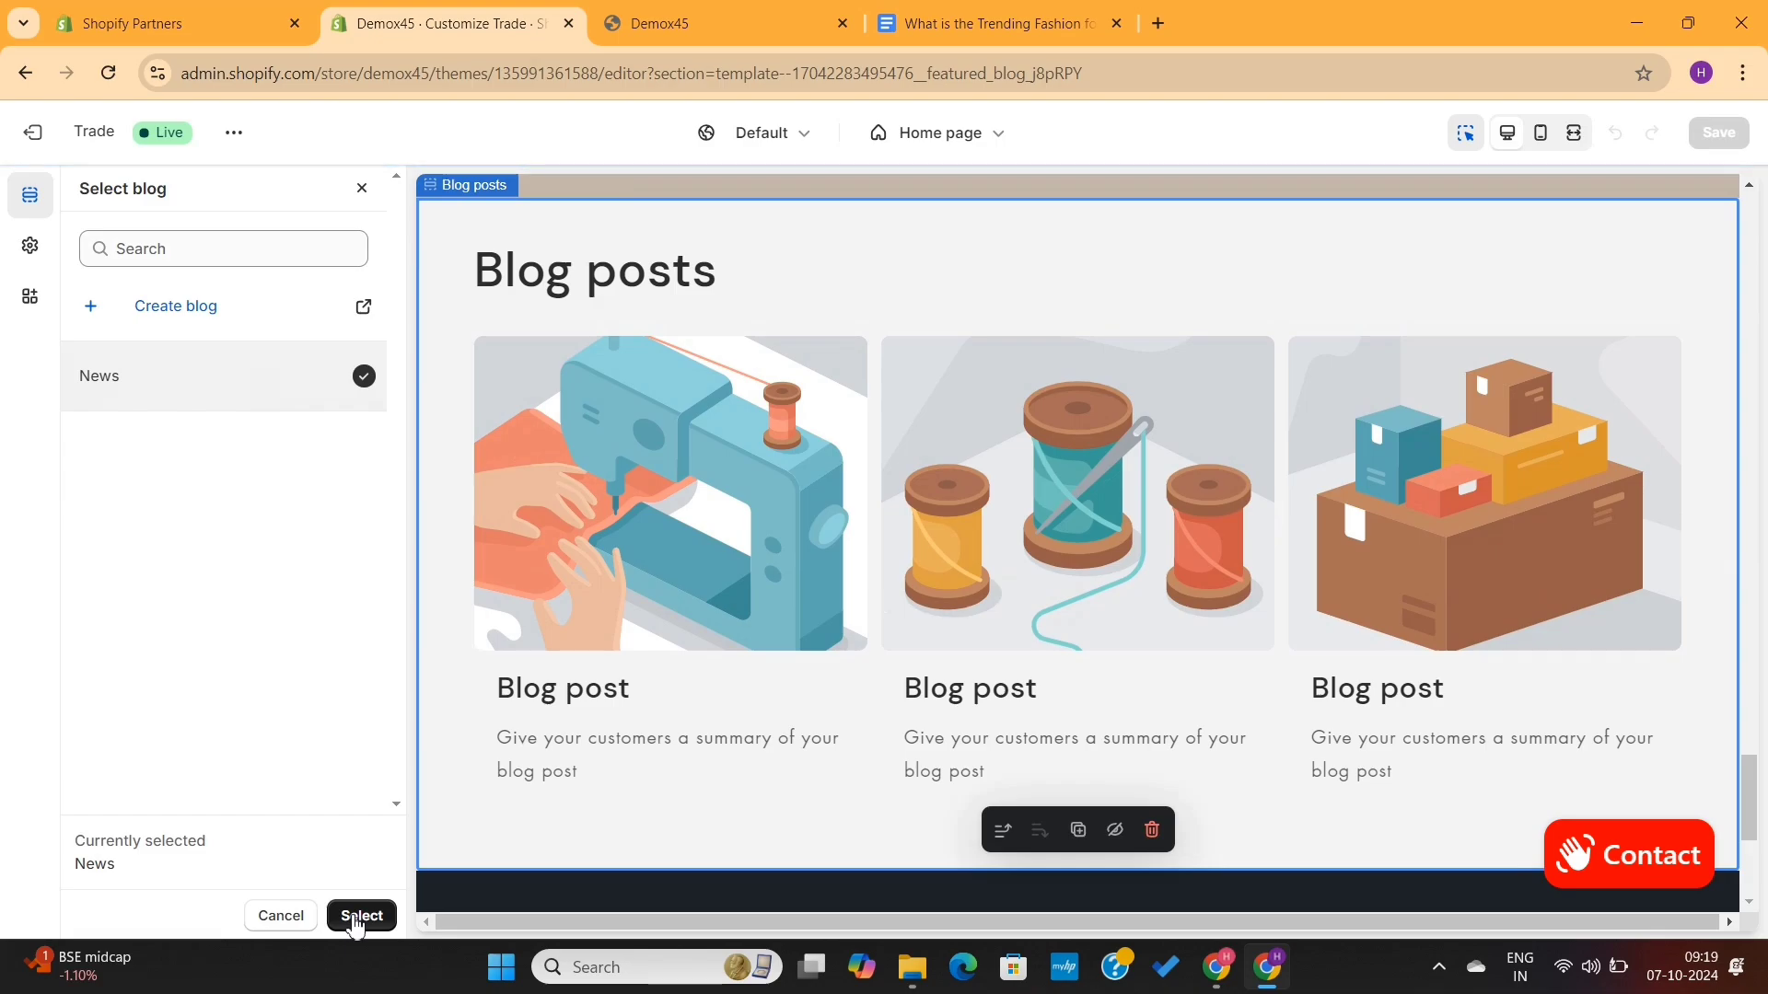
left_click(359, 917)
scroll(295, 644, "down", 10)
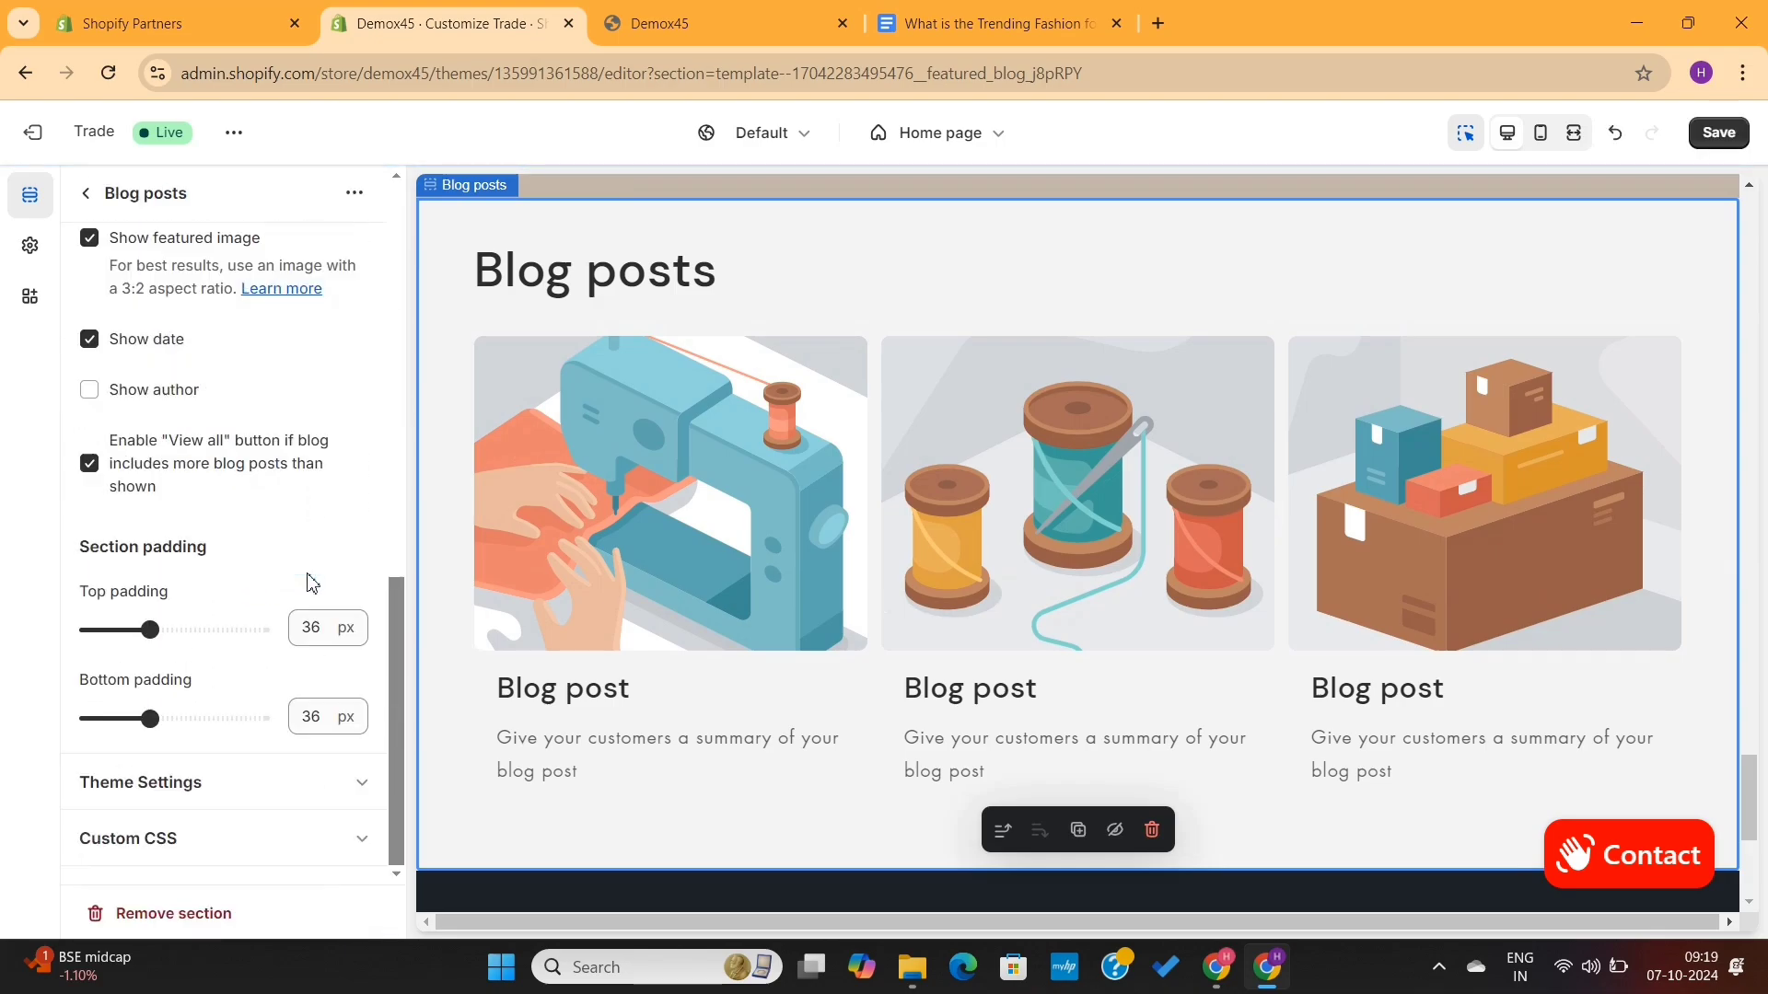
left_click(1718, 131)
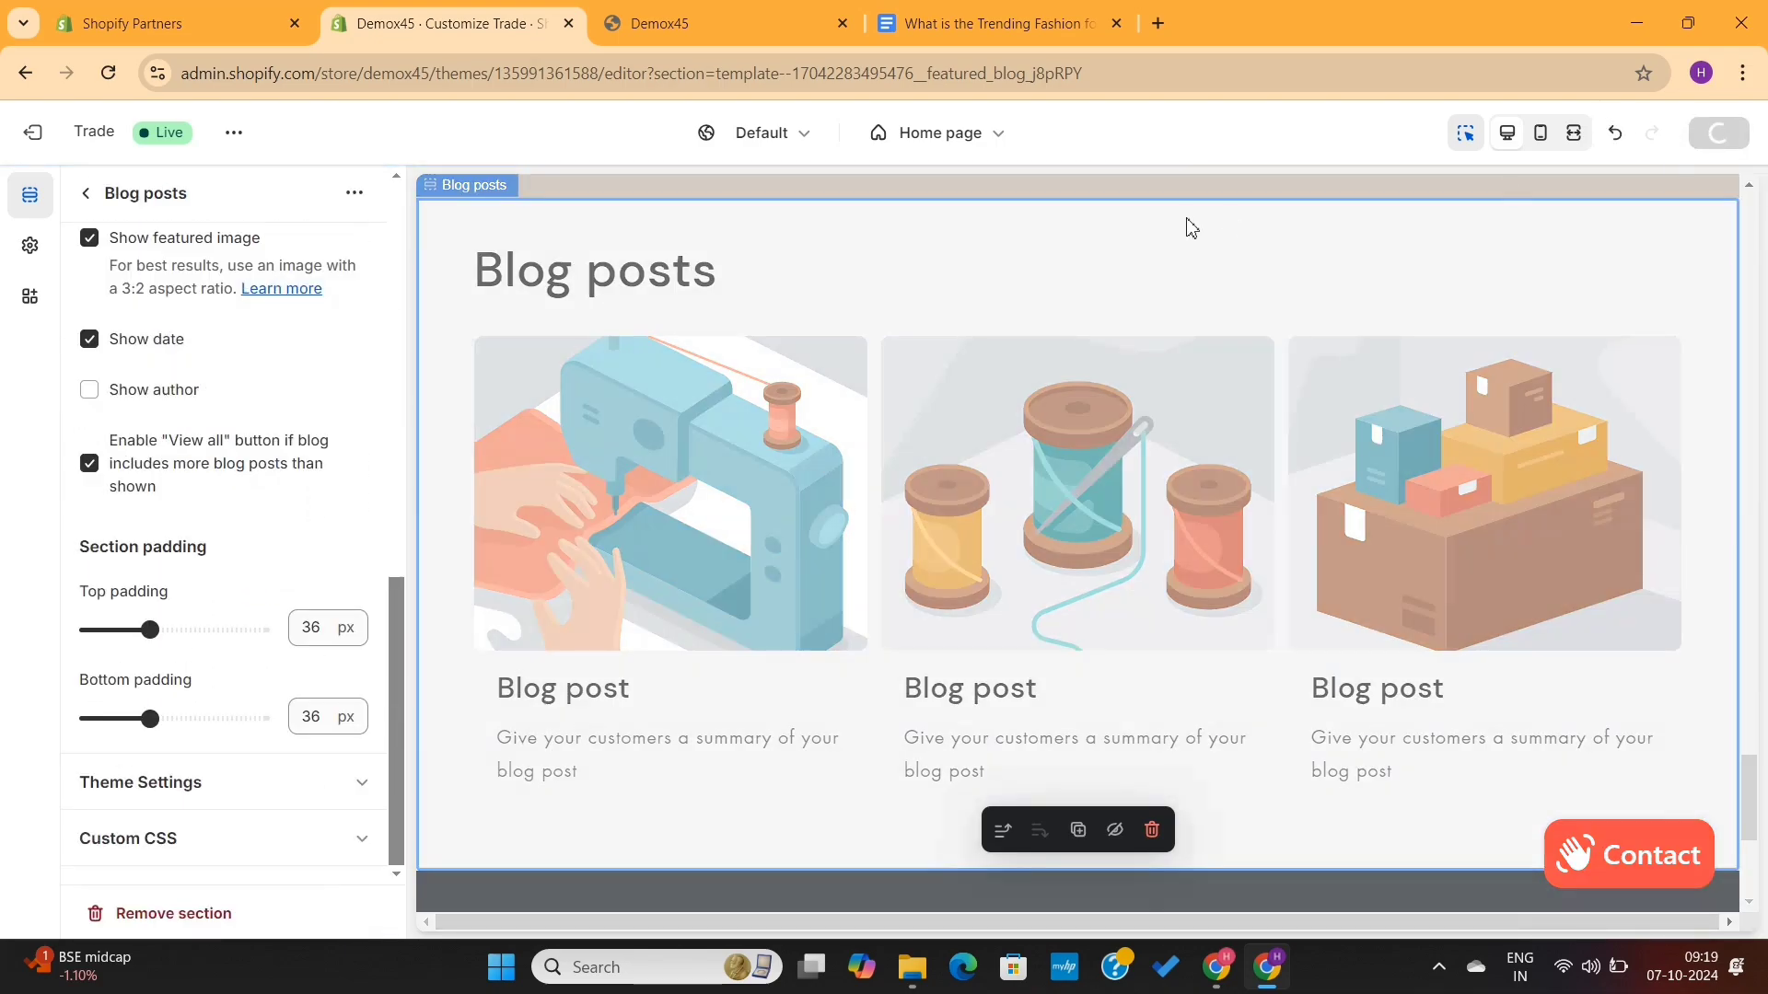
left_click(33, 133)
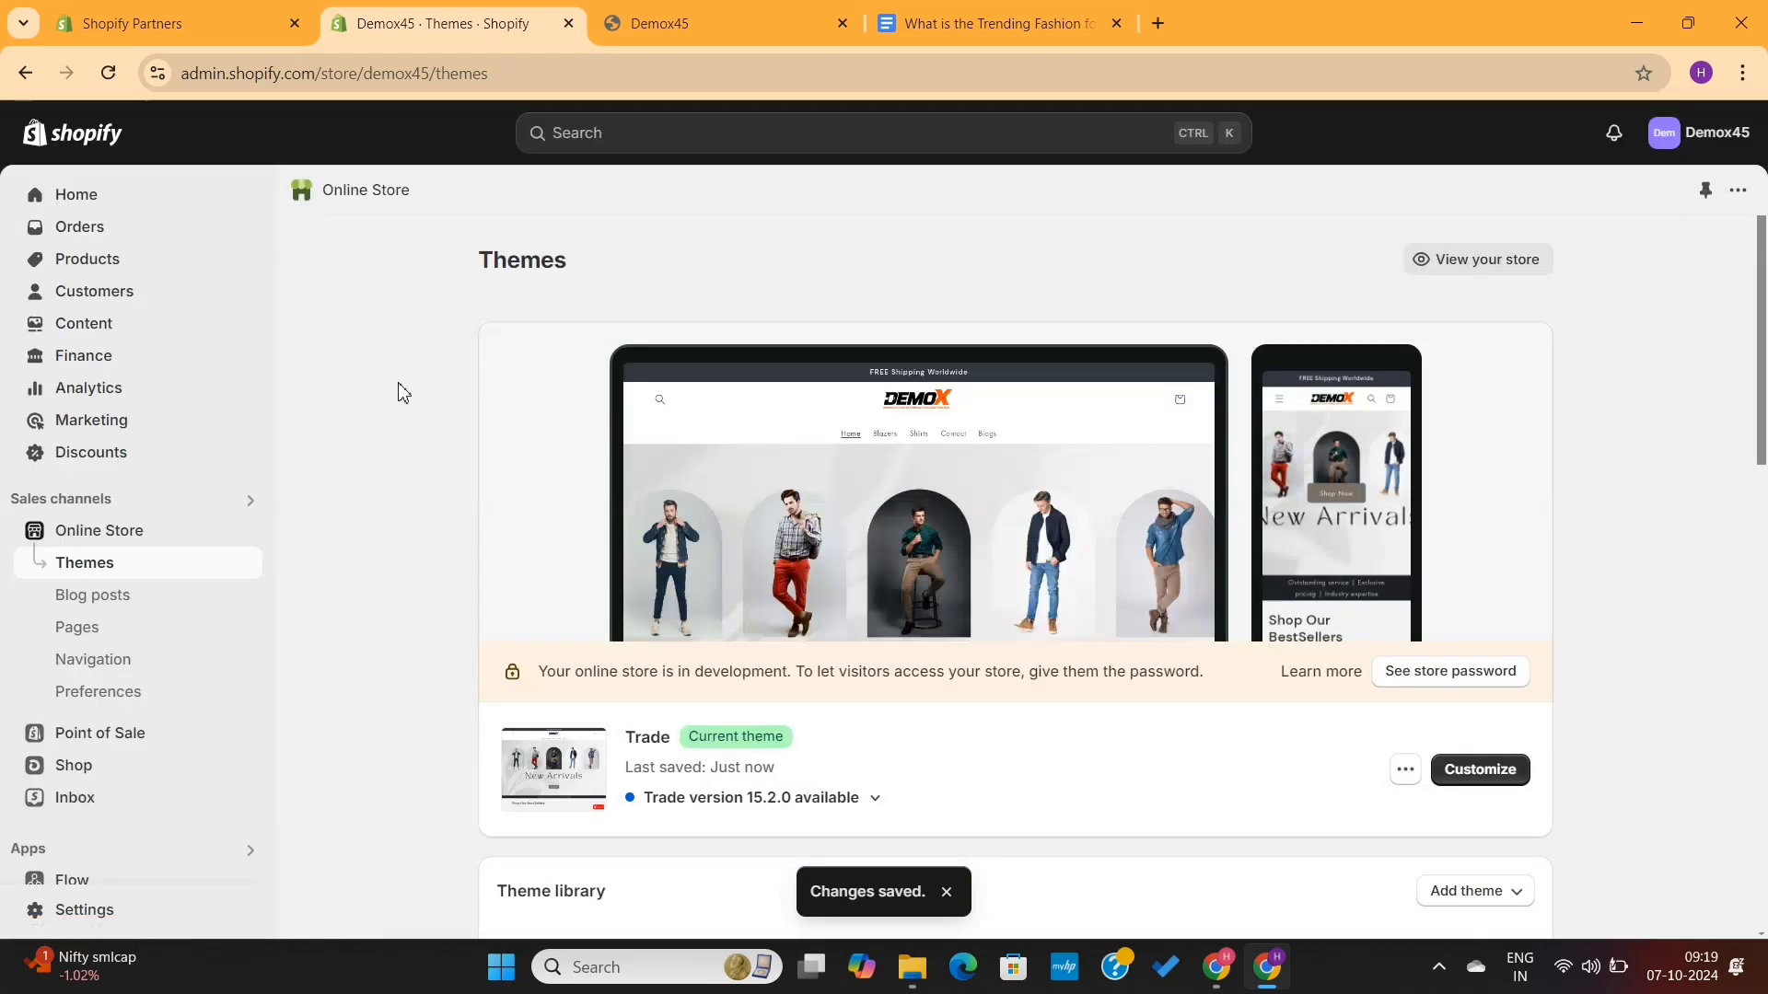
- Open the blog post, change its visibility from hidden to visible, and save it
scroll(414, 511, "down", 1)
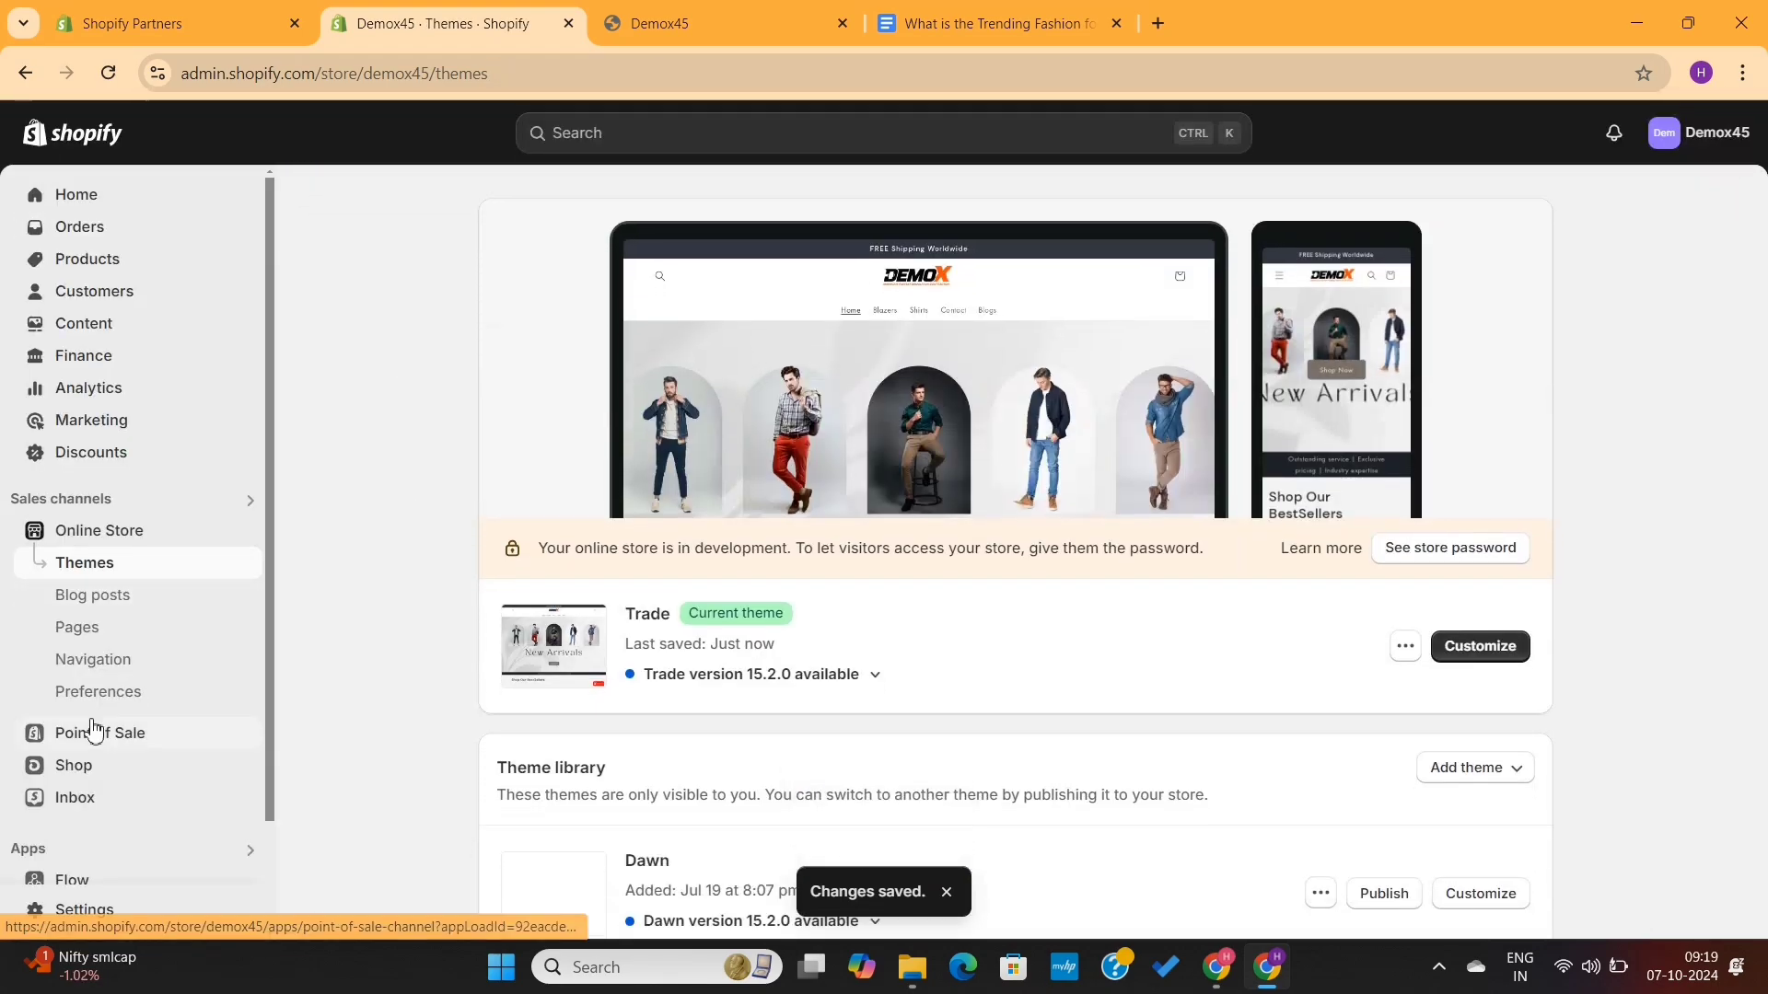
left_click(122, 611)
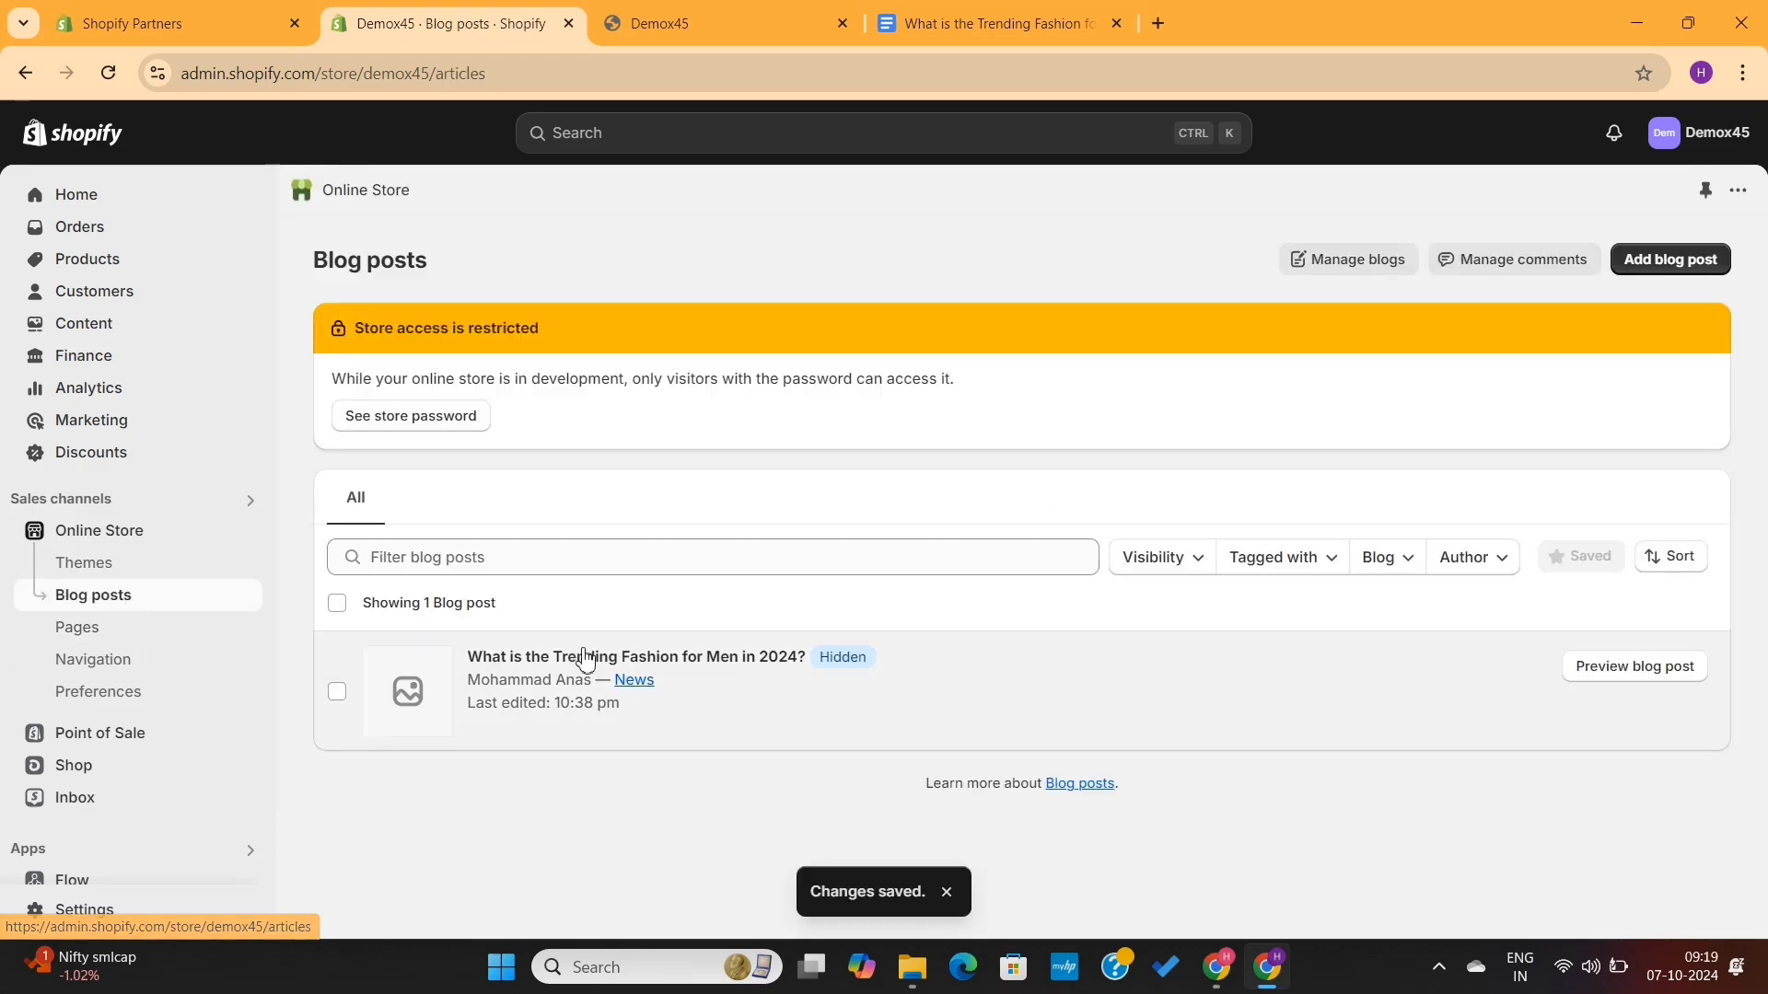
left_click(599, 664)
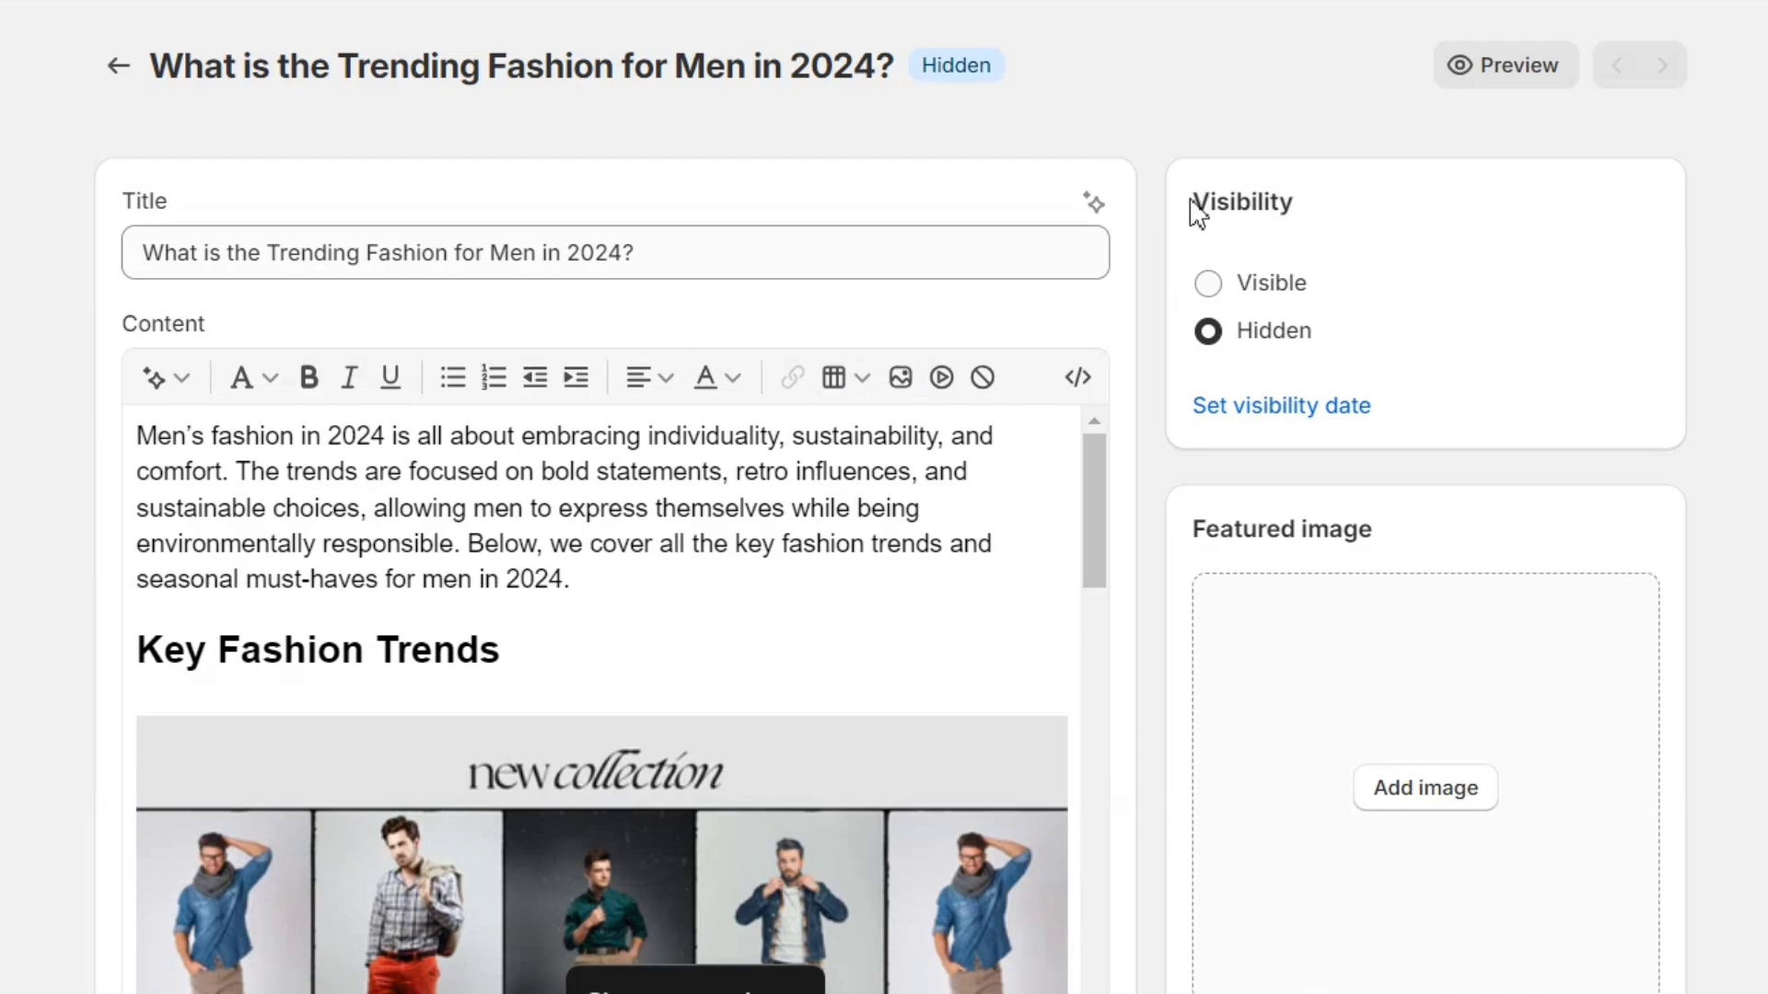
left_click_drag(1191, 205, 1361, 202)
left_click(1276, 333)
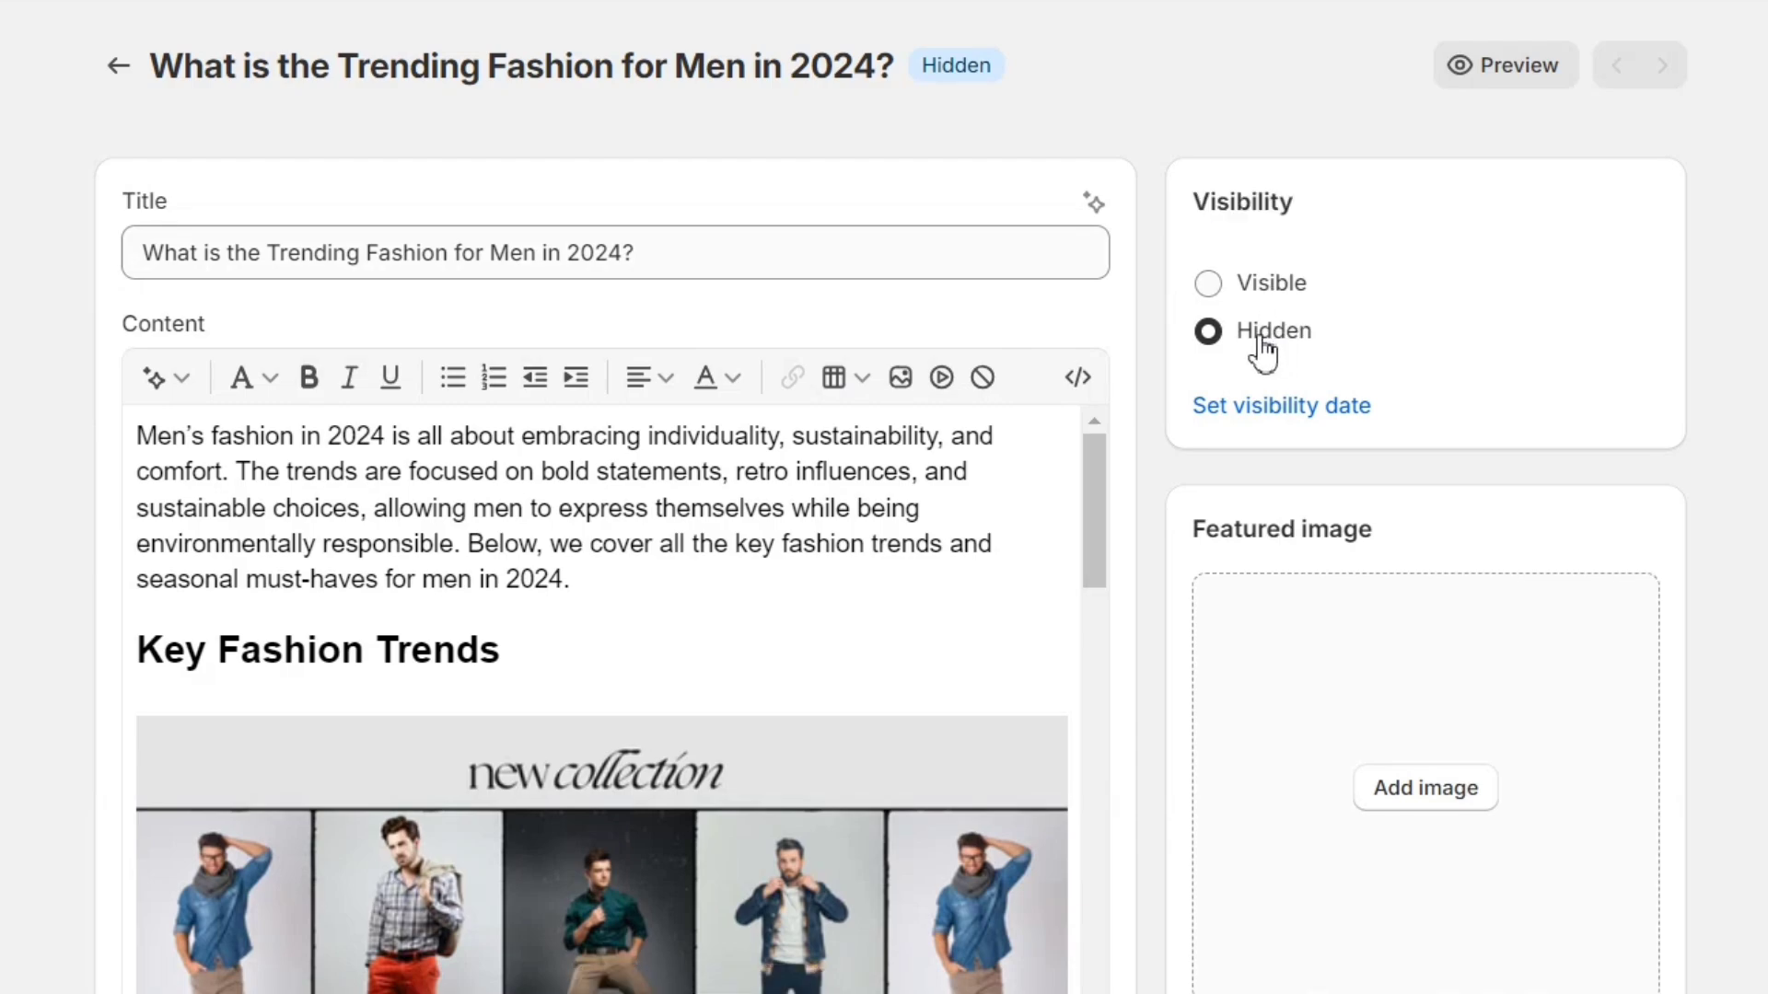
left_click(1211, 286)
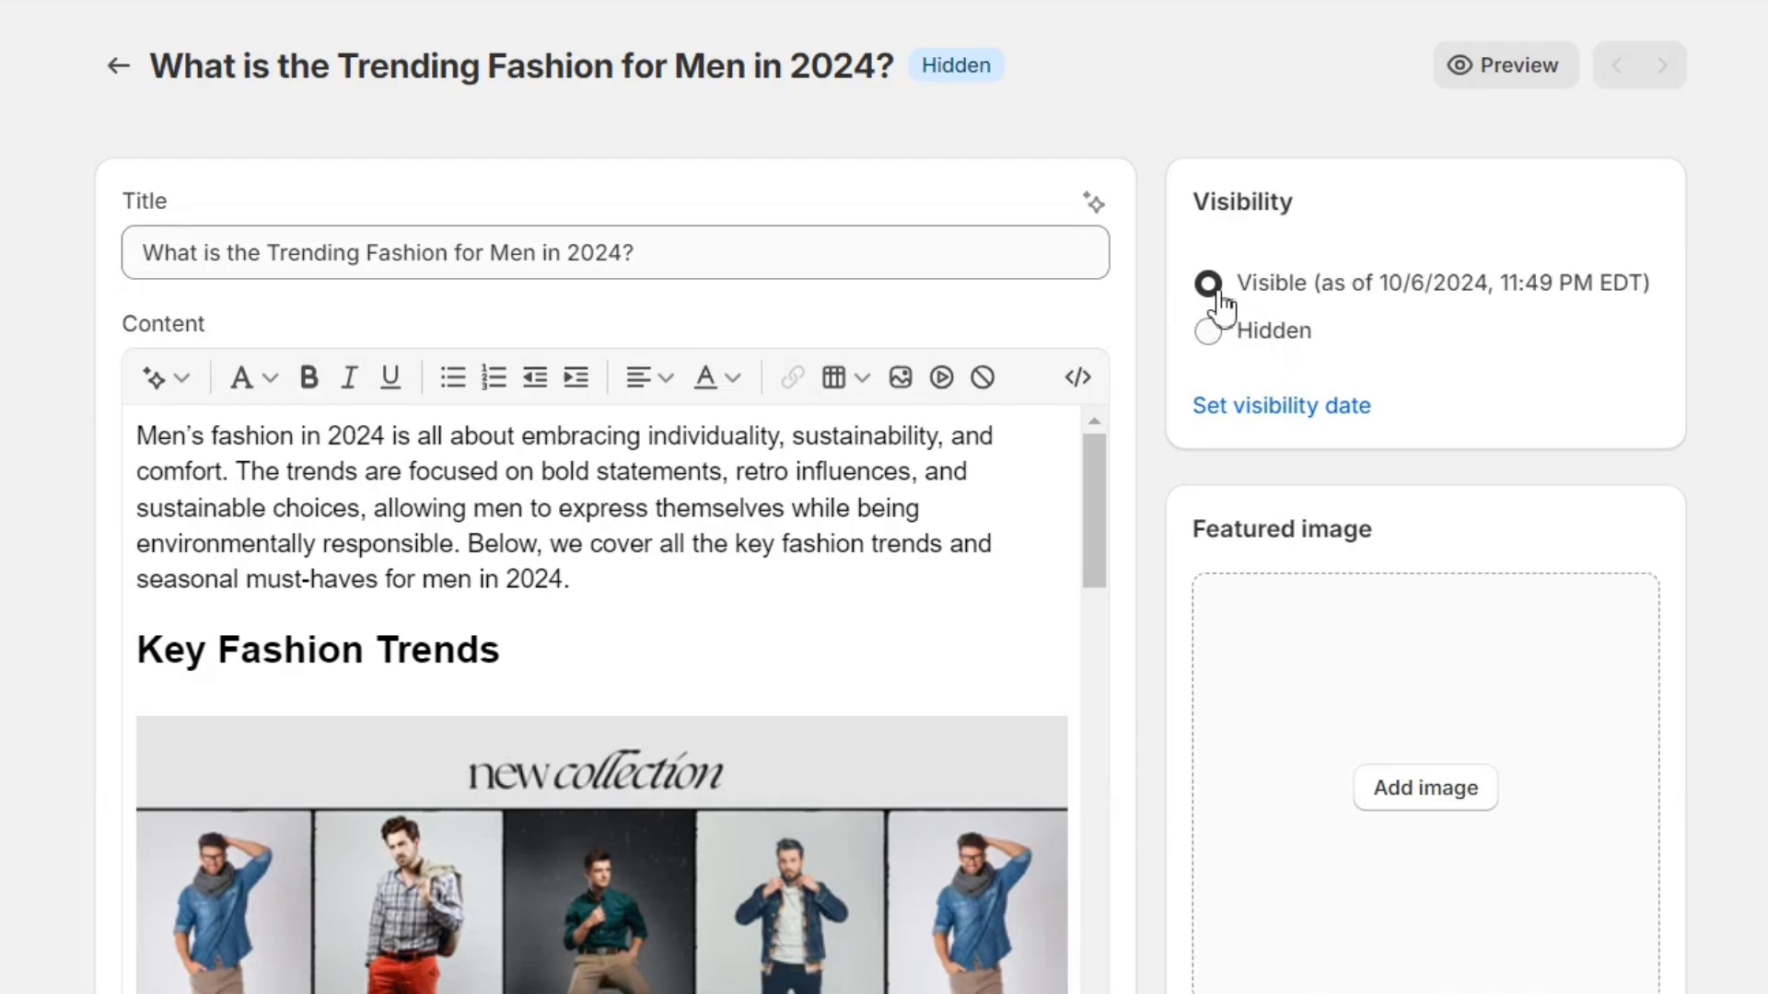
left_click(1275, 407)
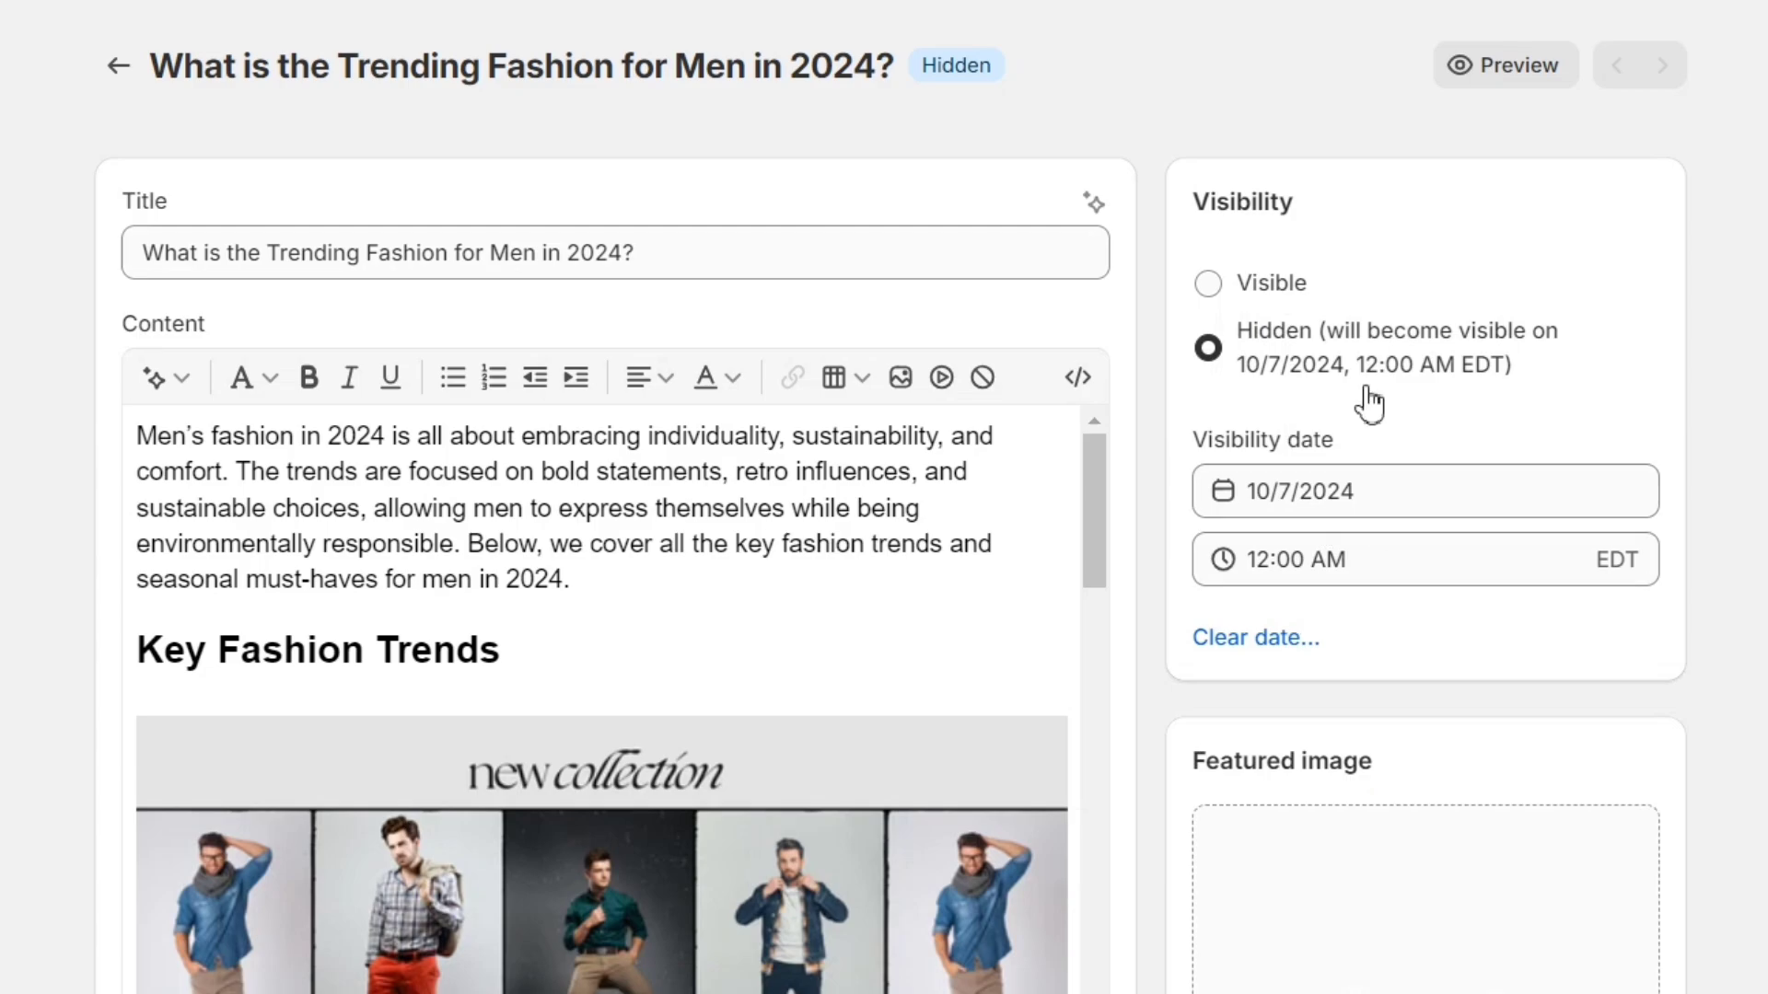
left_click(1212, 286)
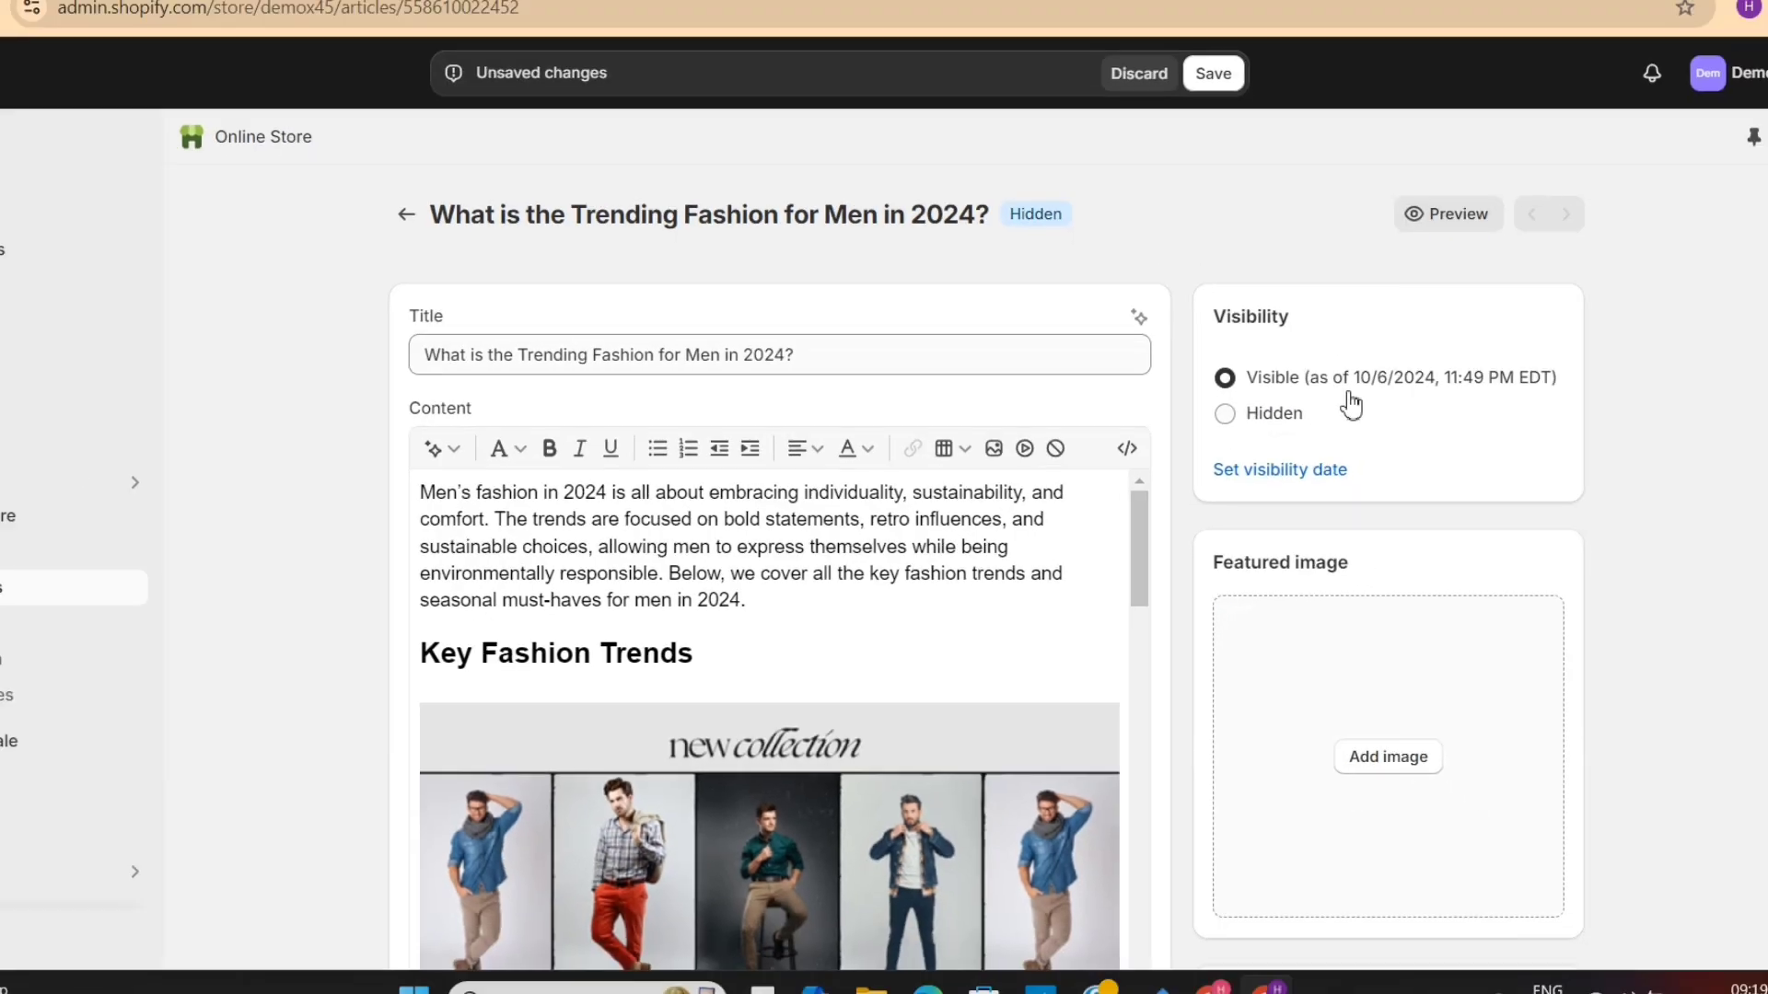
scroll(1549, 357, "down", 6)
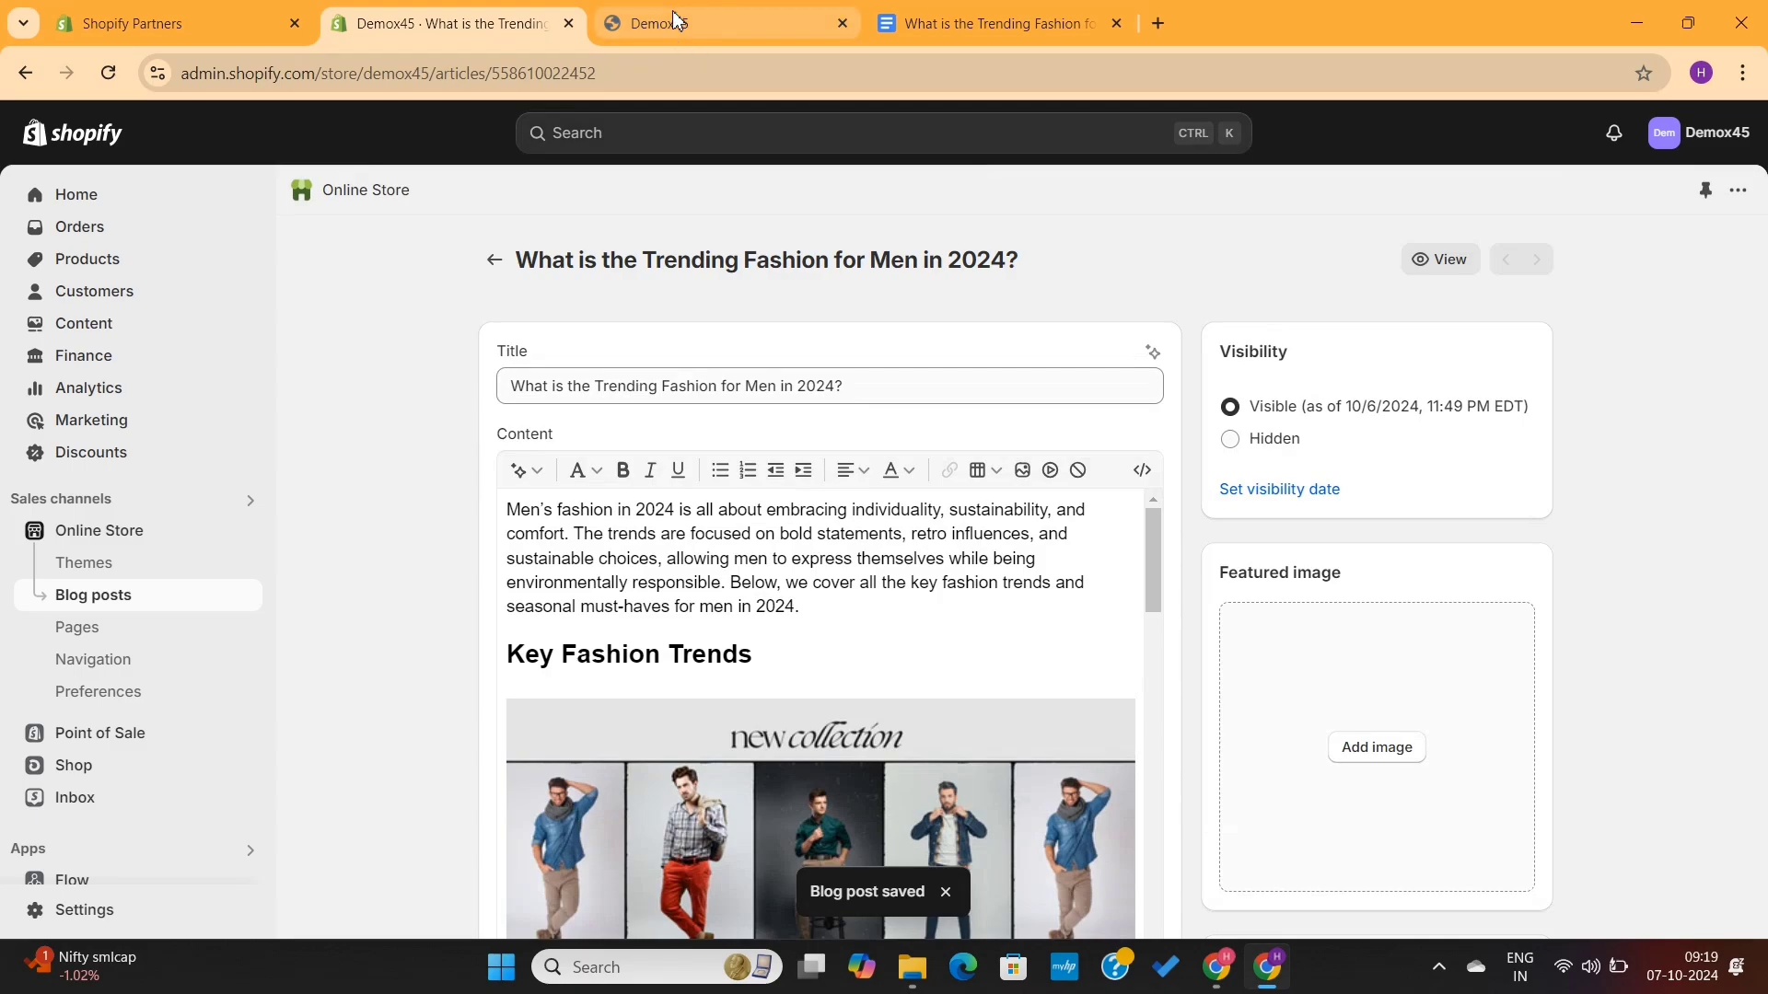
- View the published post on the storefront's News blog page, then return to the post admin
left_click(674, 19)
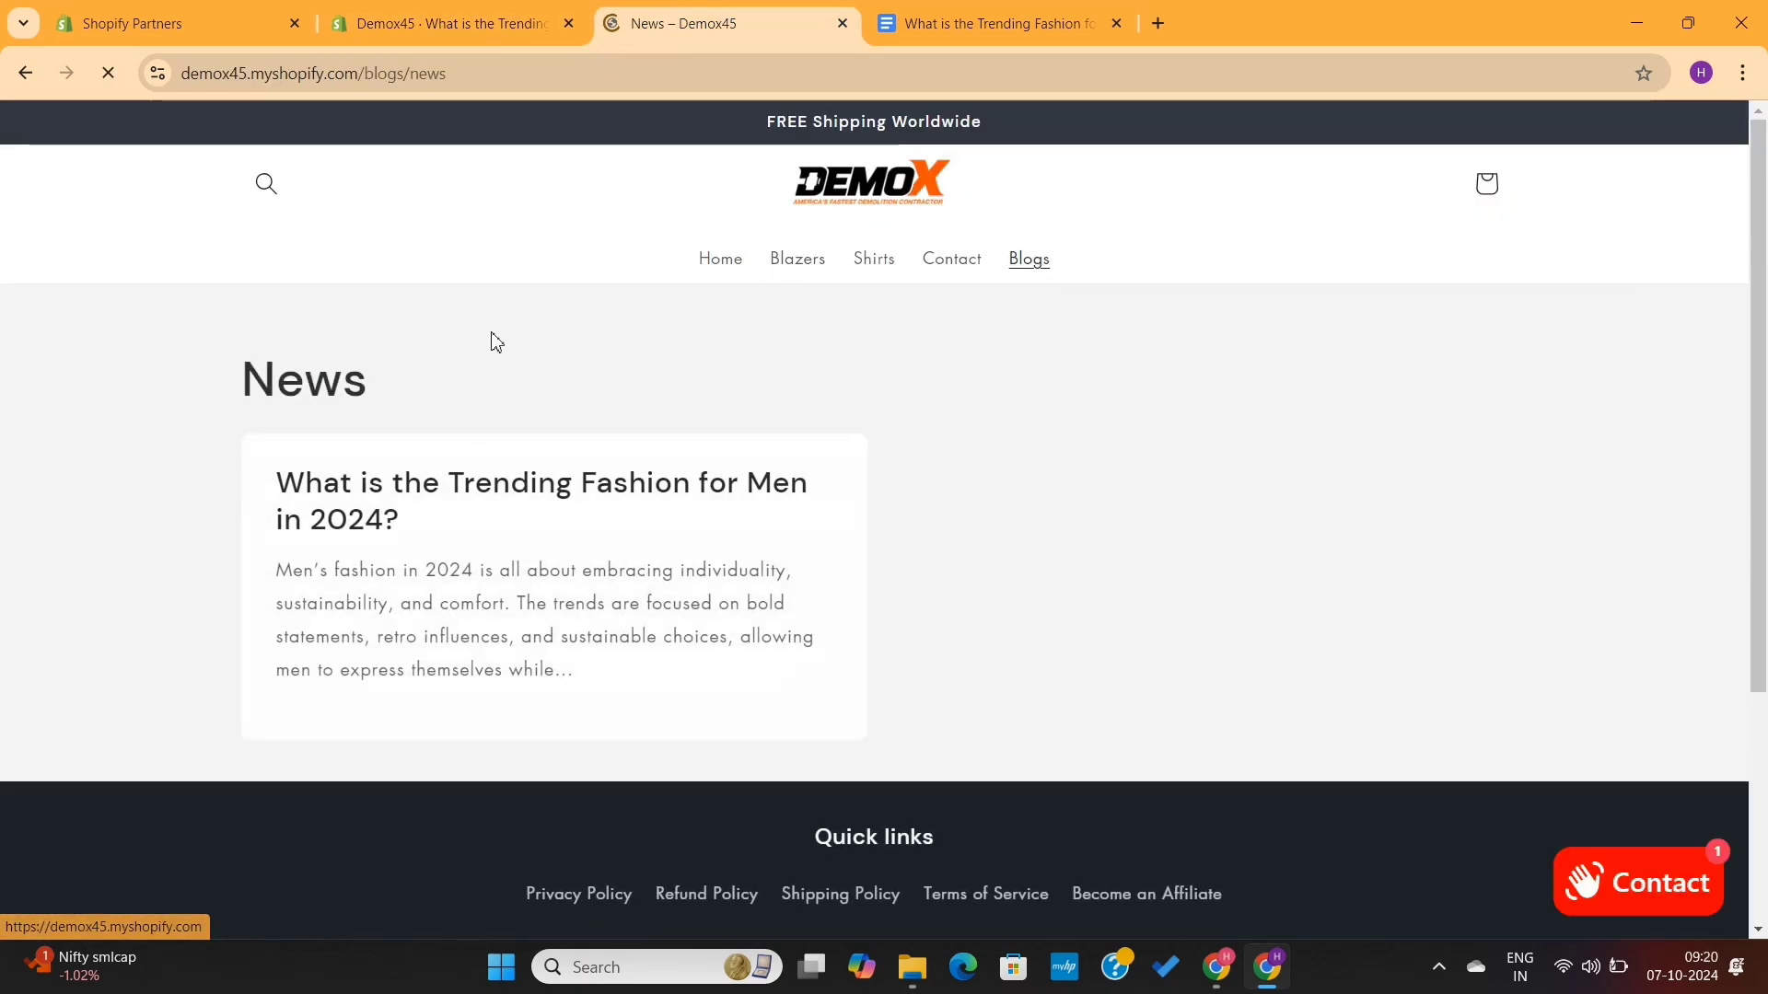
left_click(421, 560)
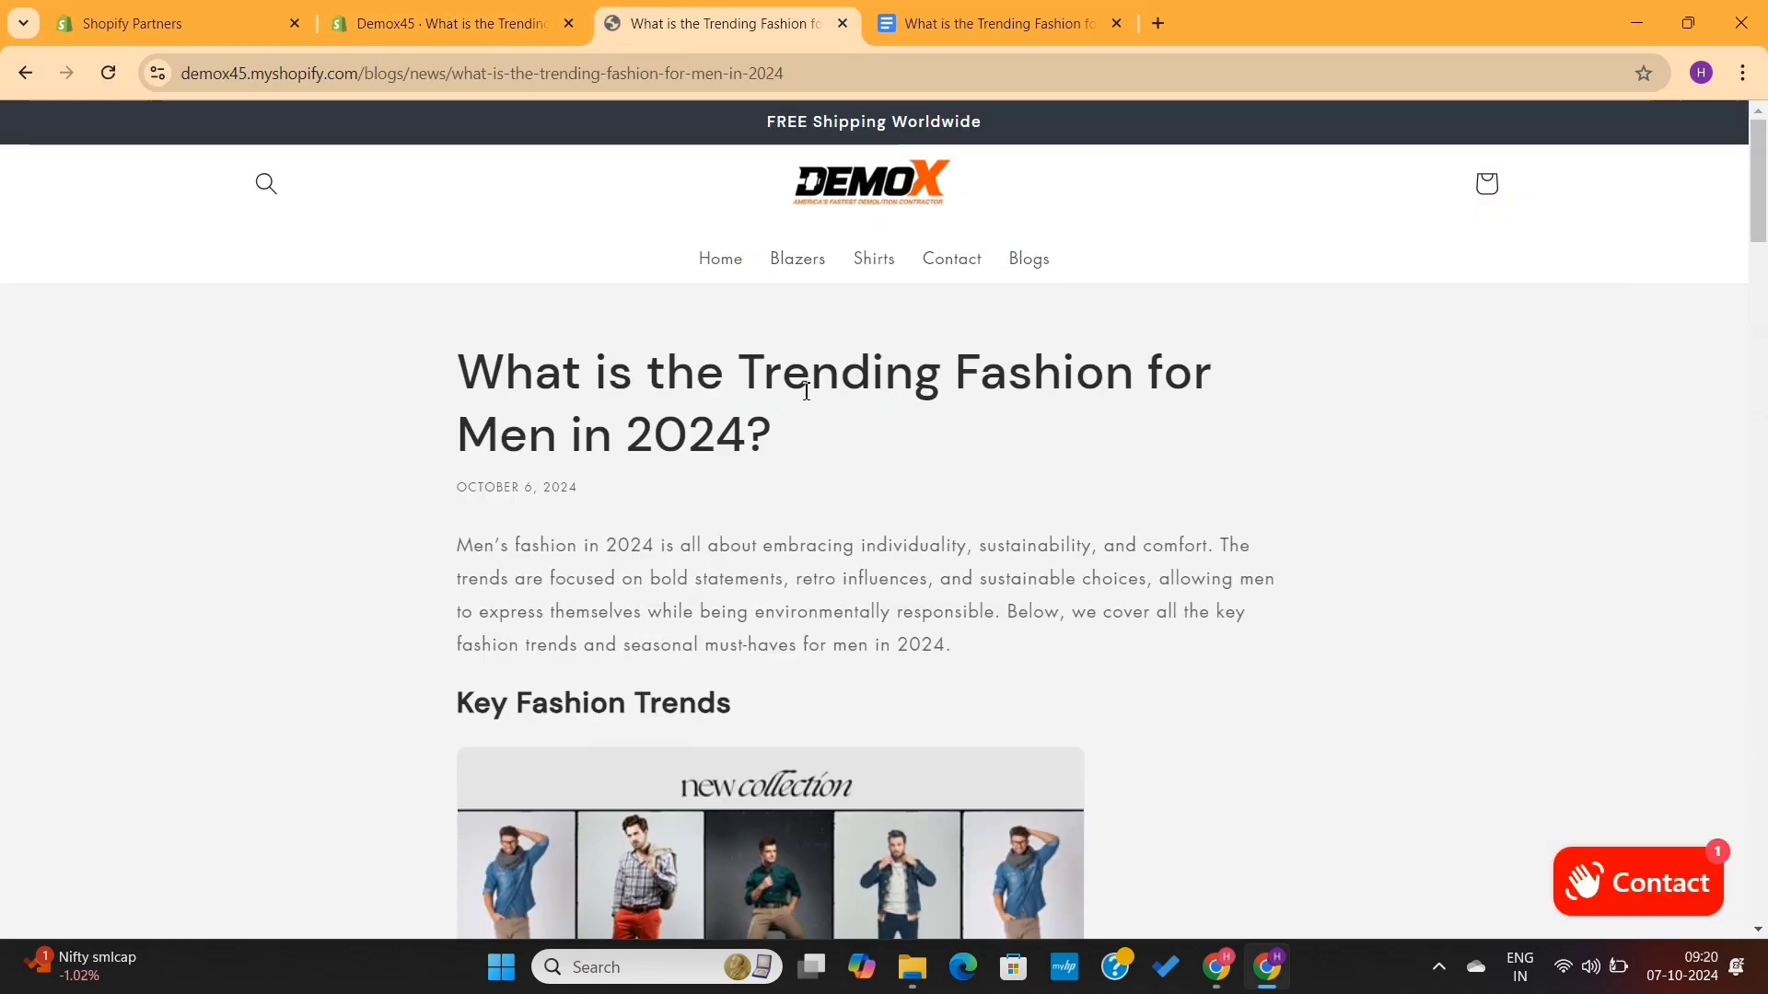
left_click(477, 22)
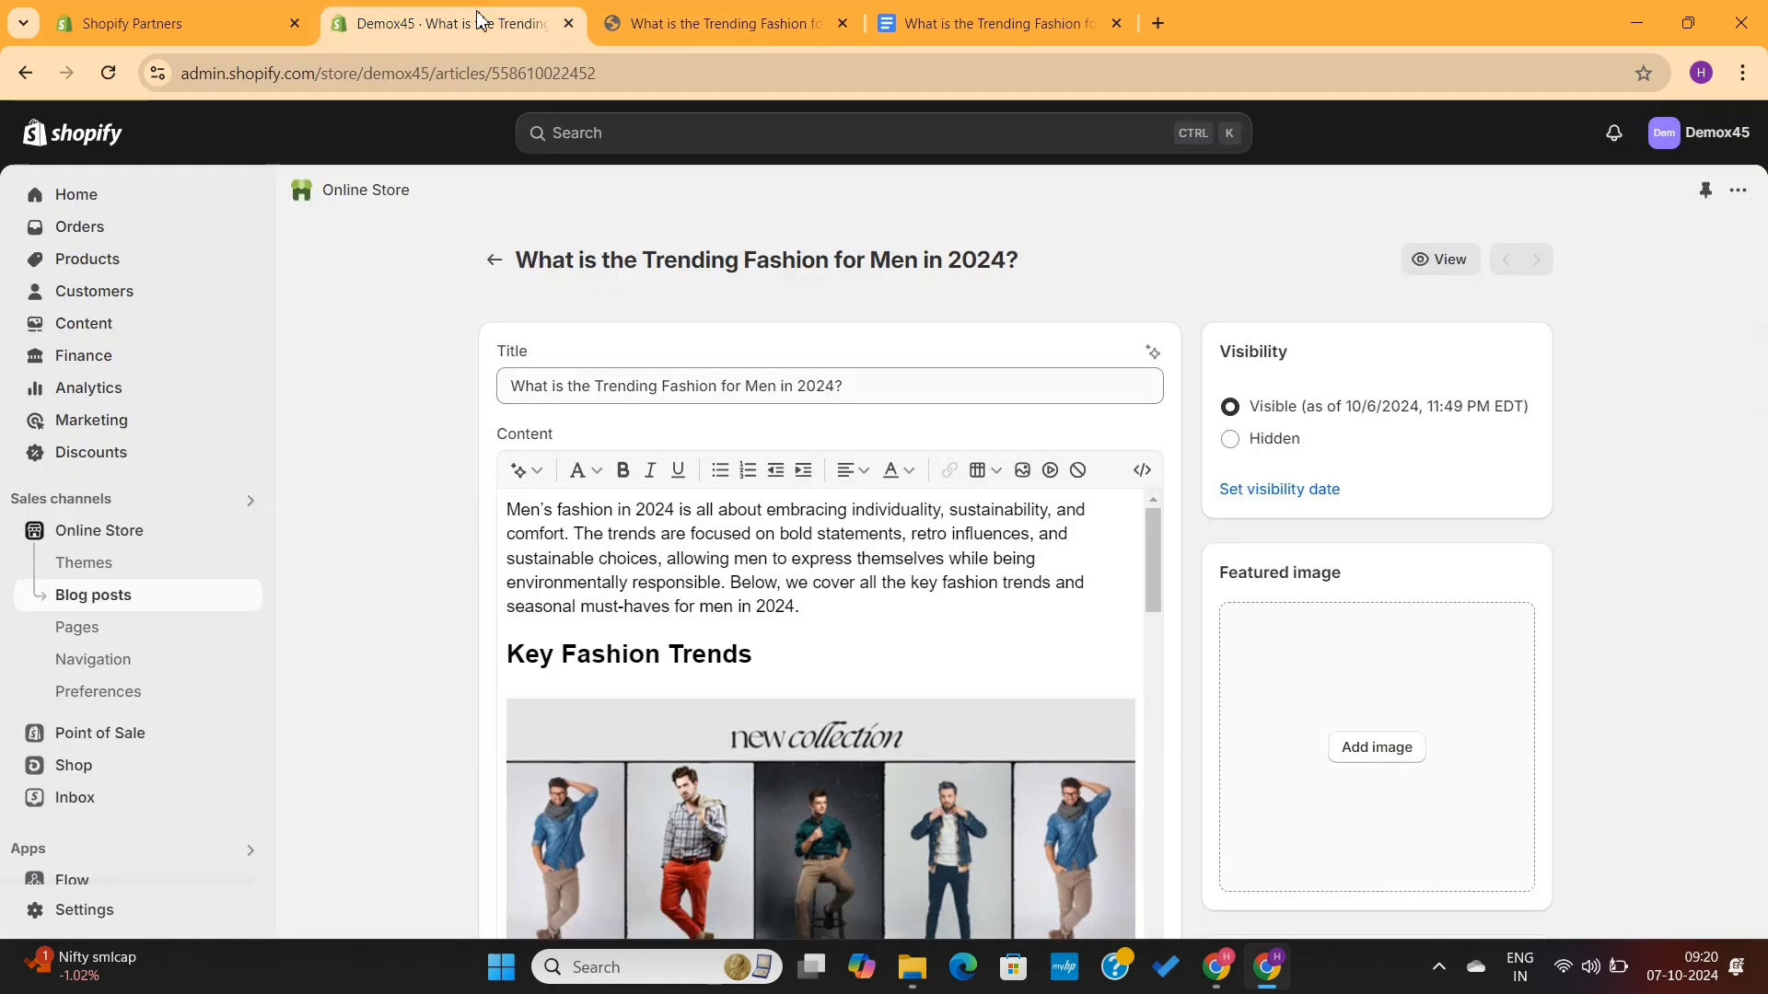
- Upload the banner image as the blog post's featured image
left_click(1386, 751)
double_click(398, 220)
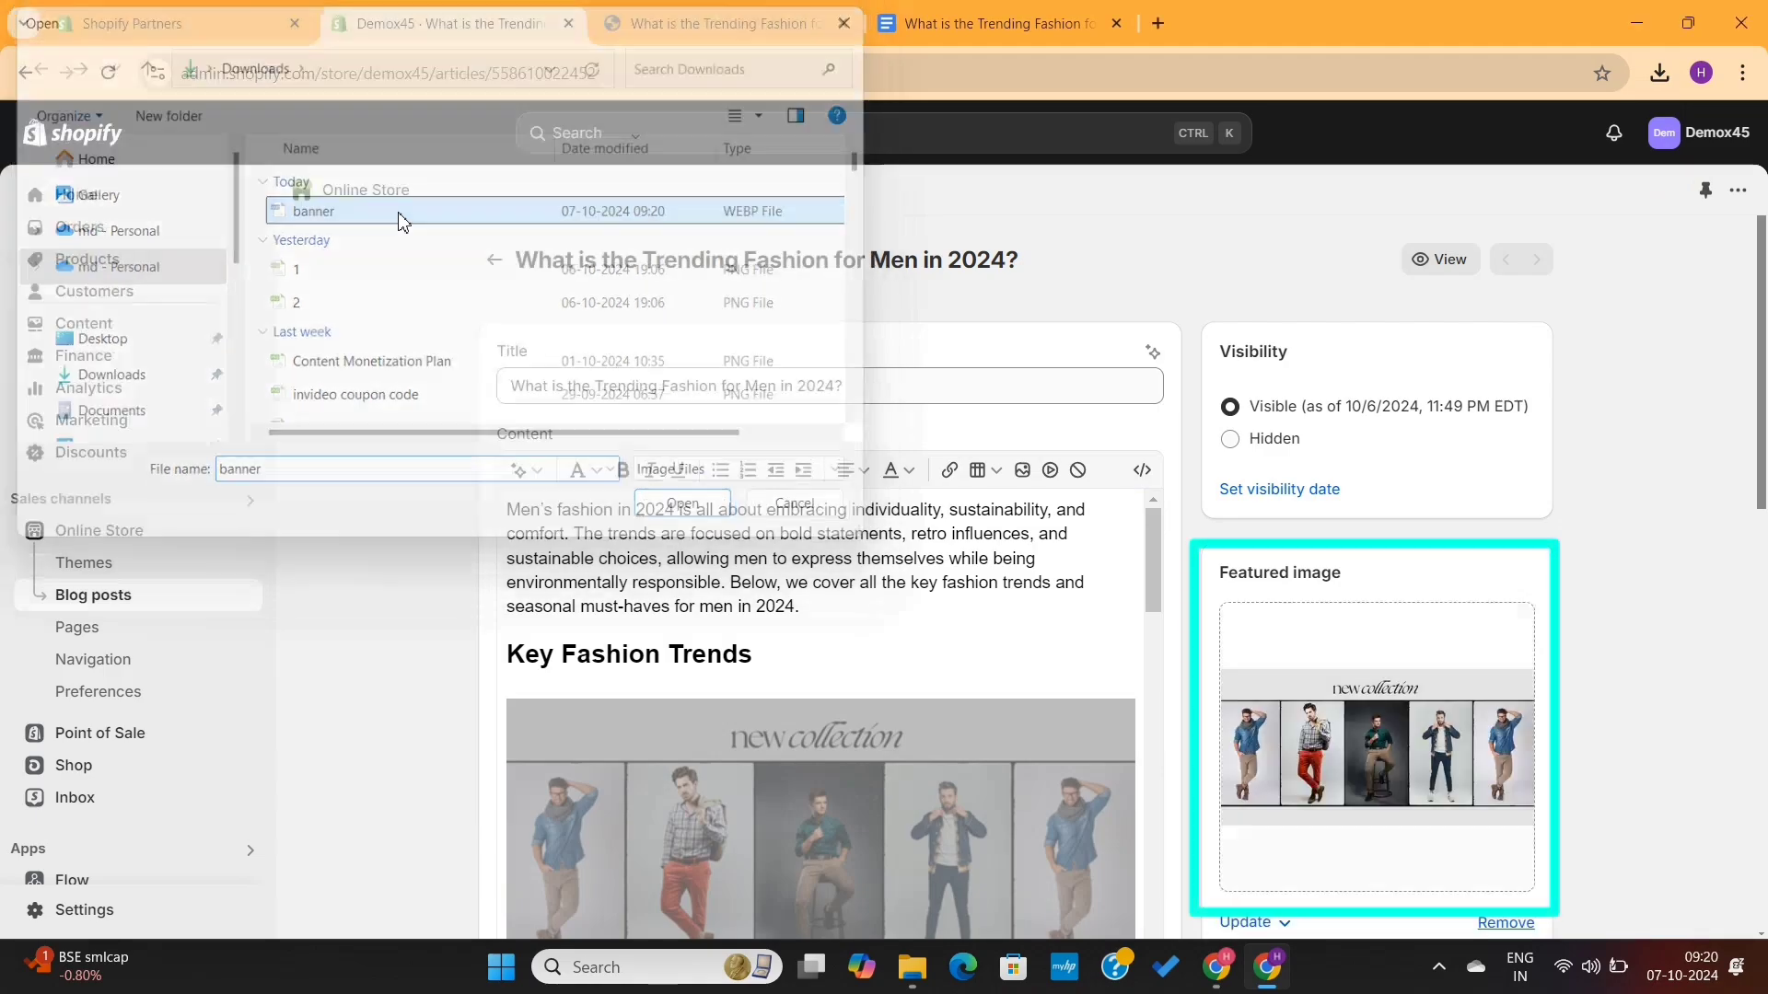
scroll(1422, 730, "down", 2)
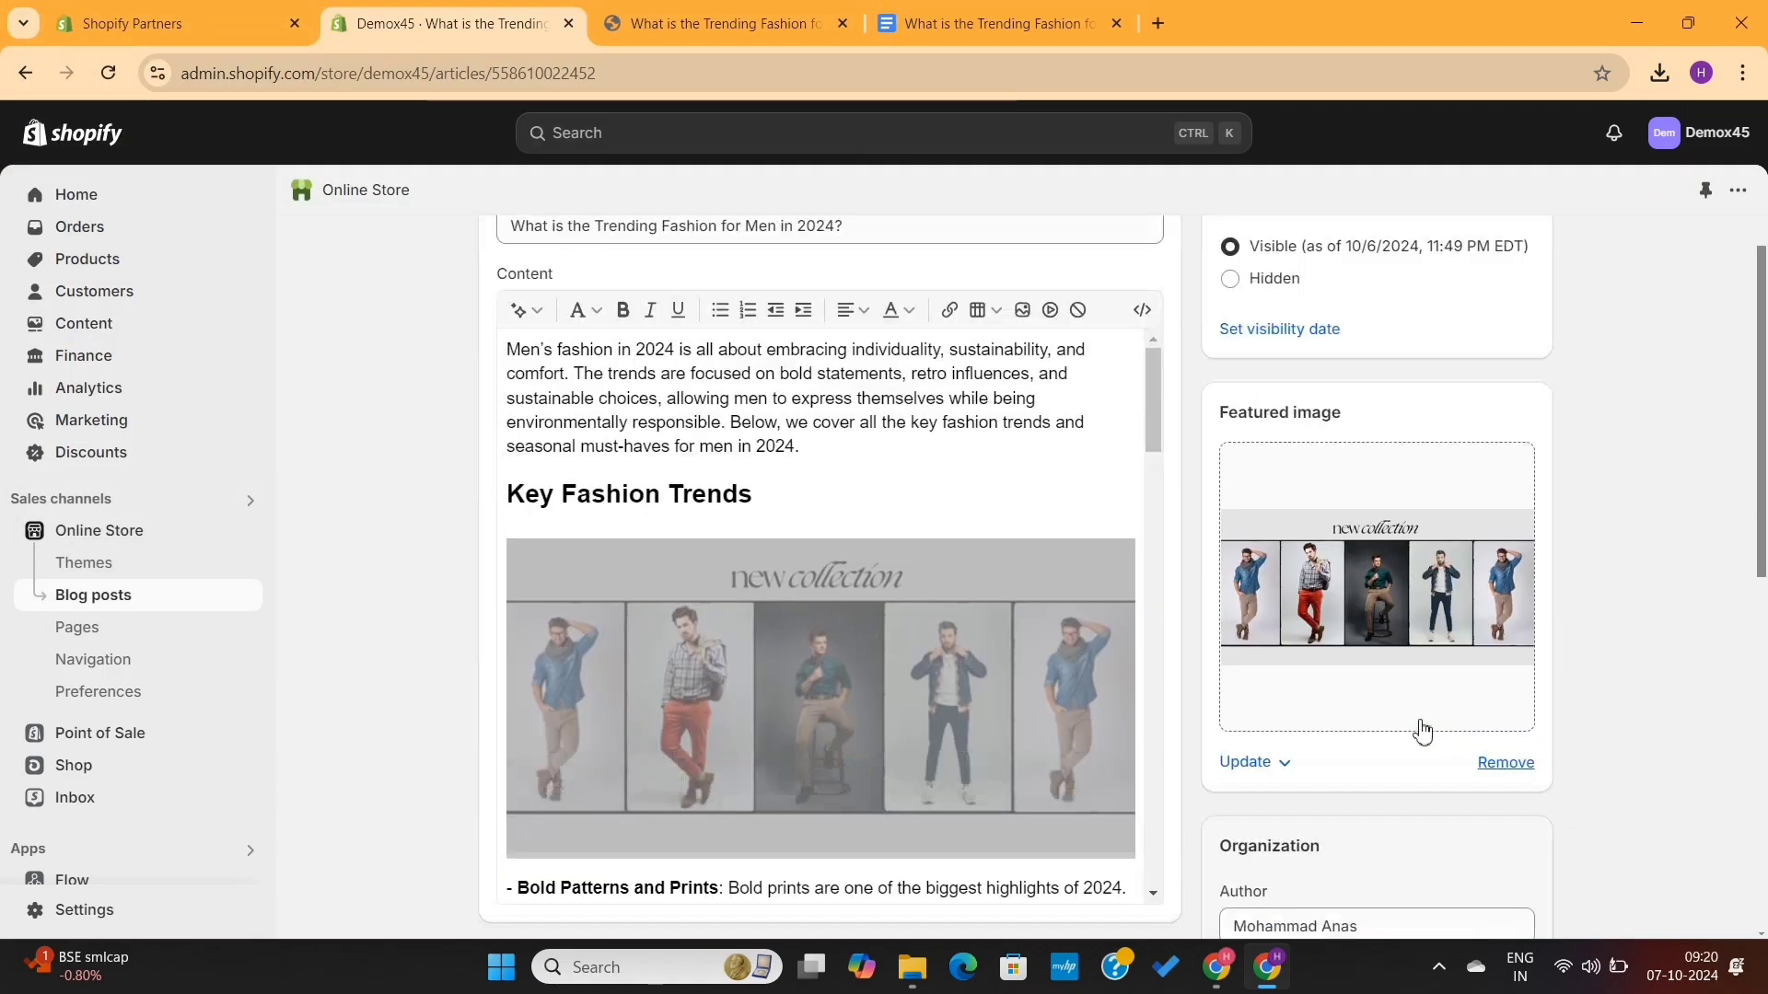
- Delete the banner image from the post's content body and save the post
scroll(1422, 730, "down", 1)
left_click(961, 574)
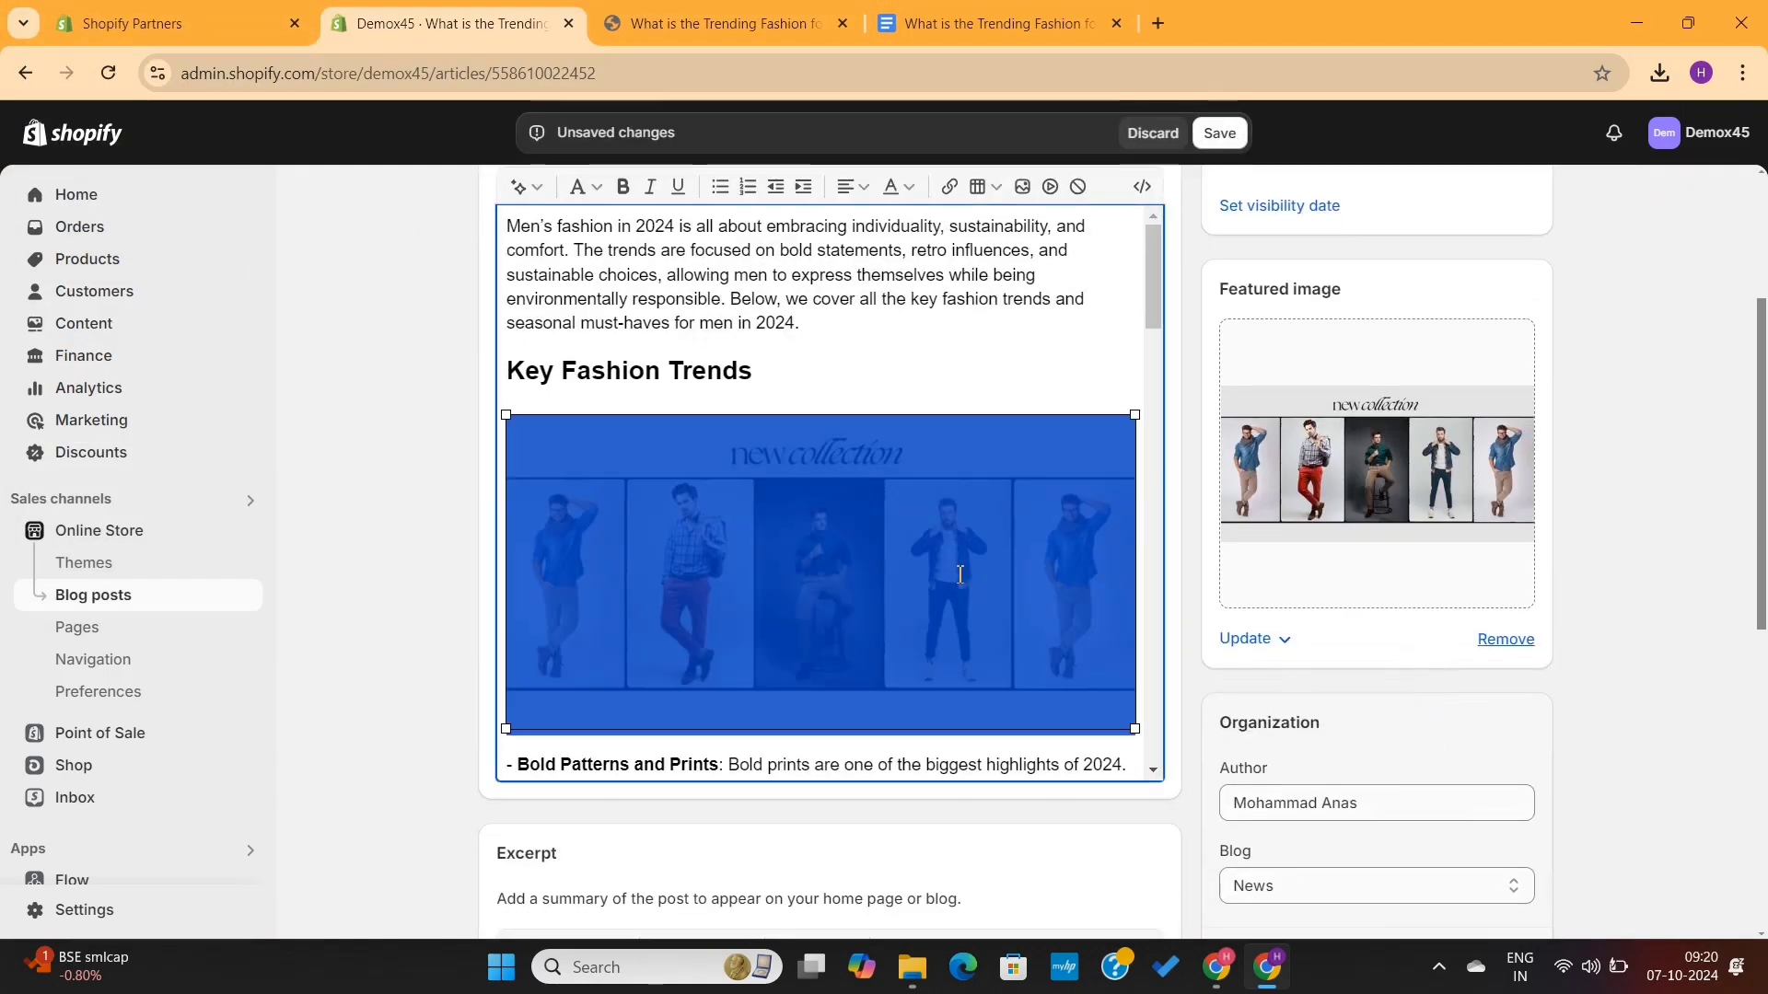
key("Delete")
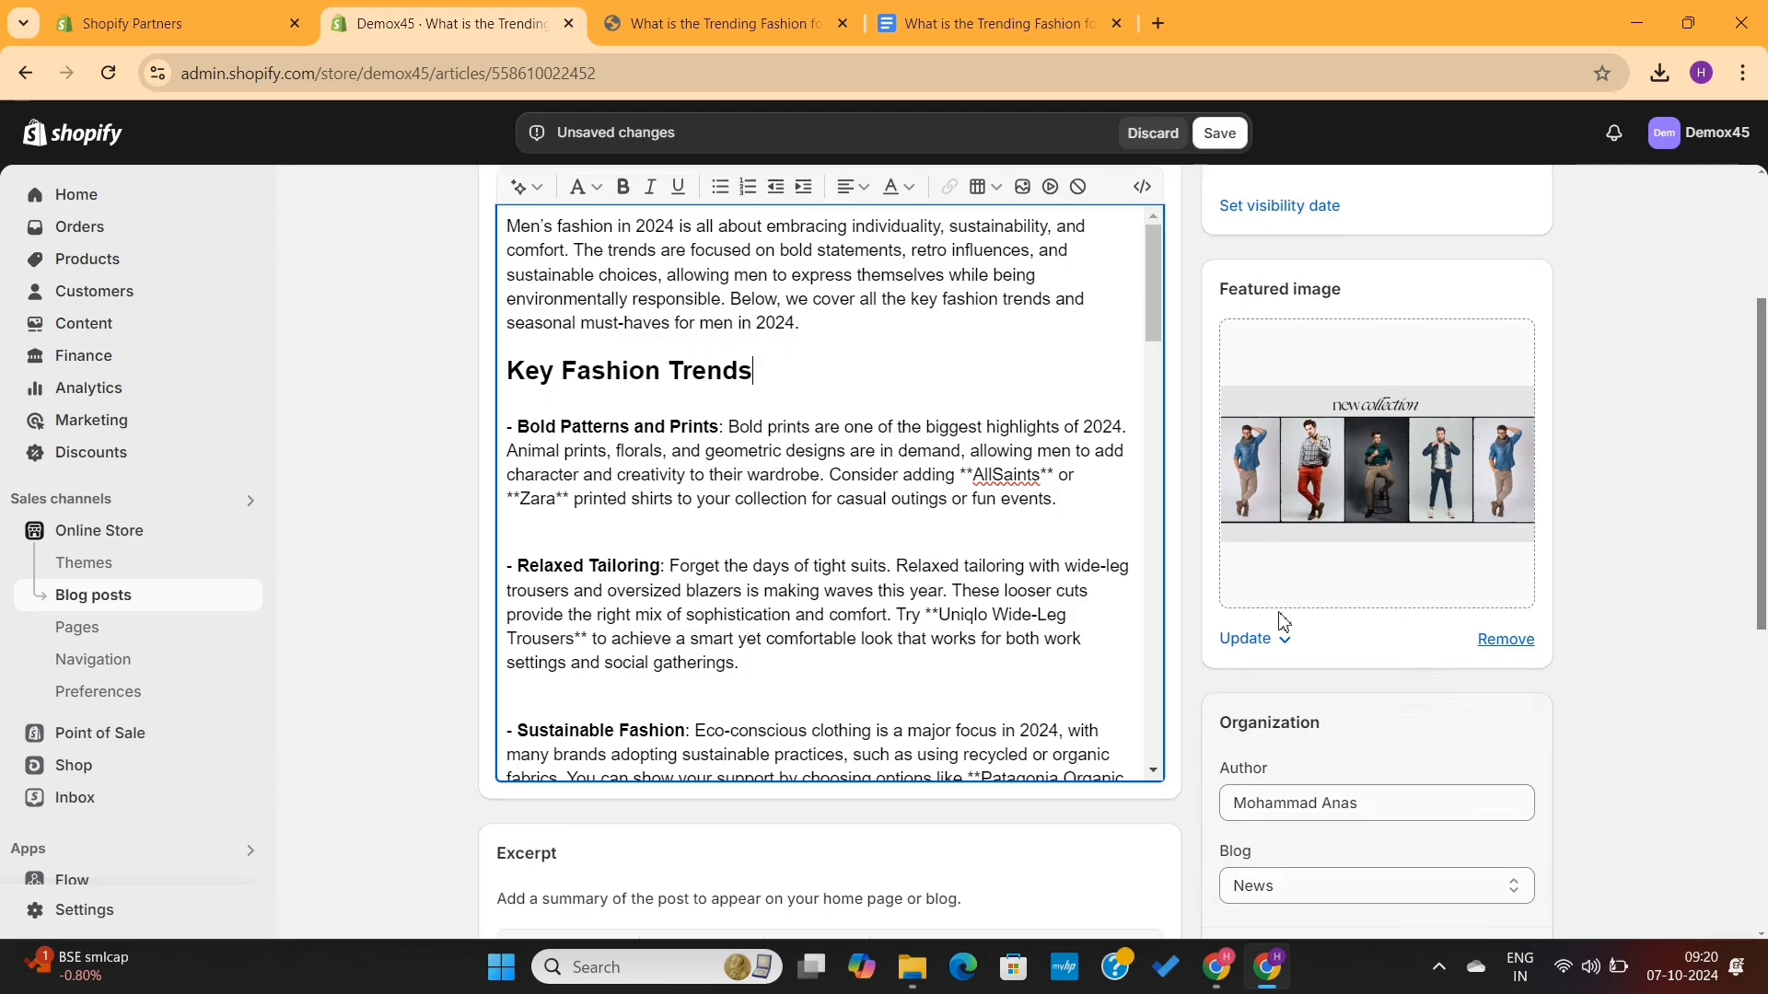
left_click(1220, 135)
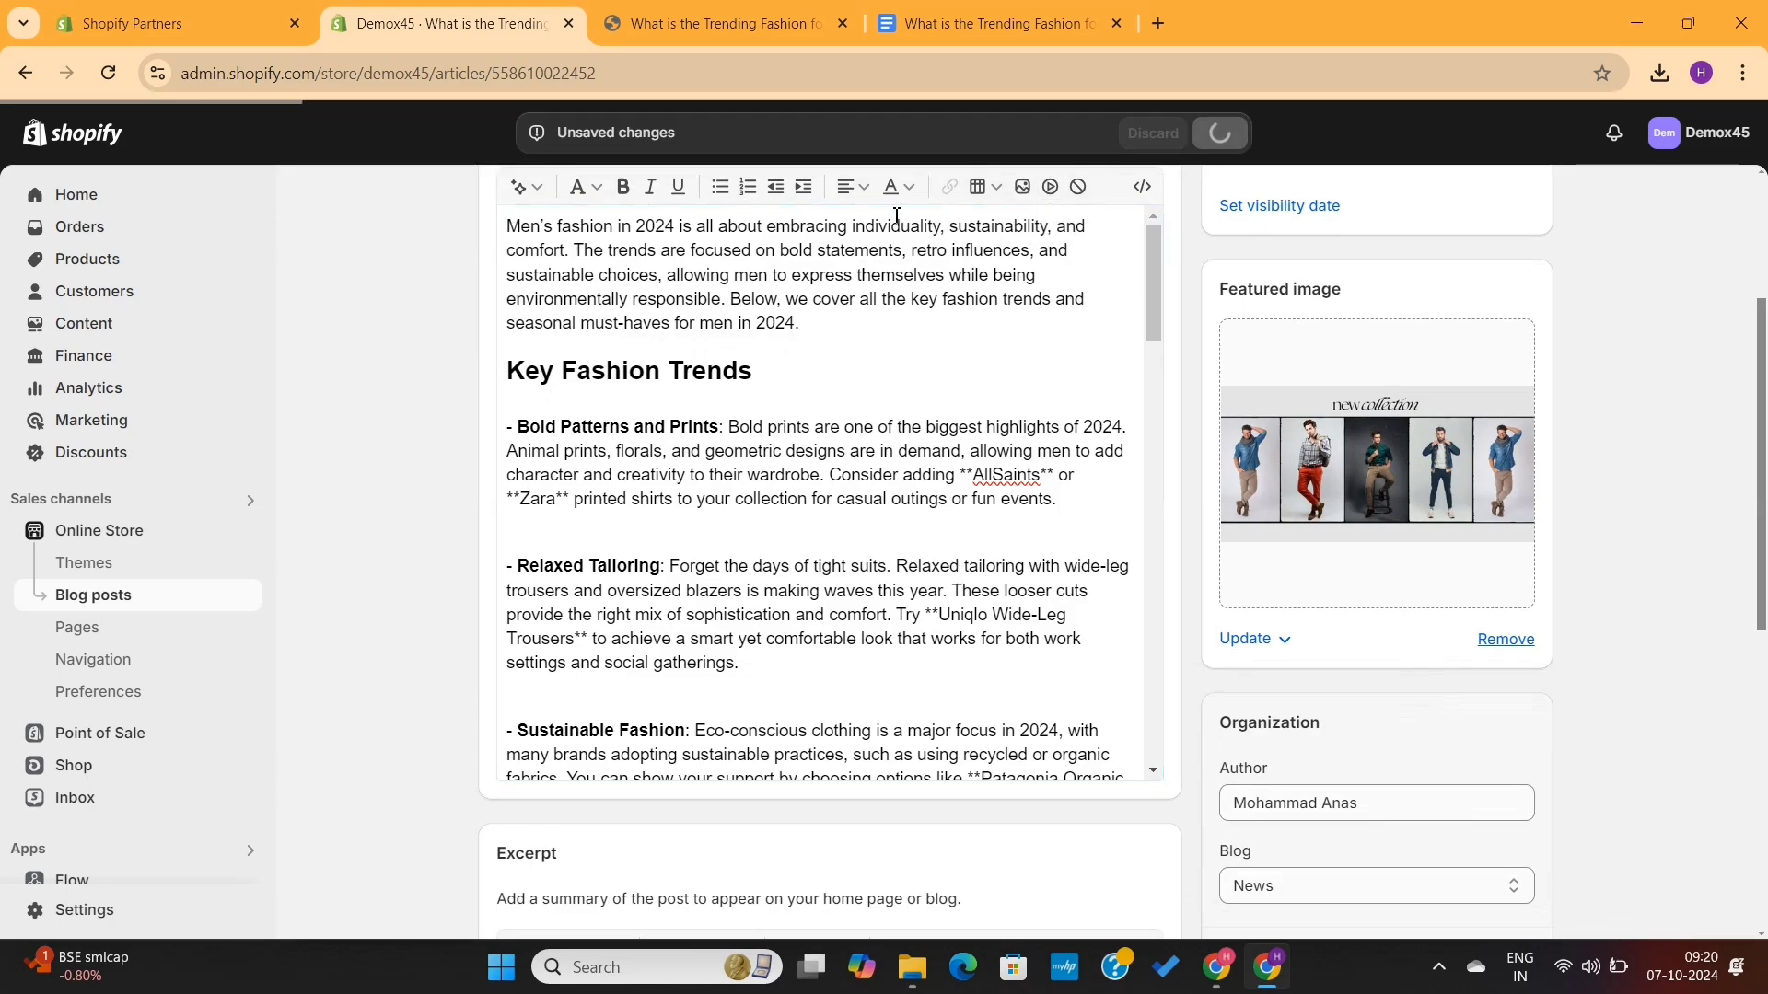
- Reload the storefront's News blog page and open the post to review its updated layout
left_click(765, 33)
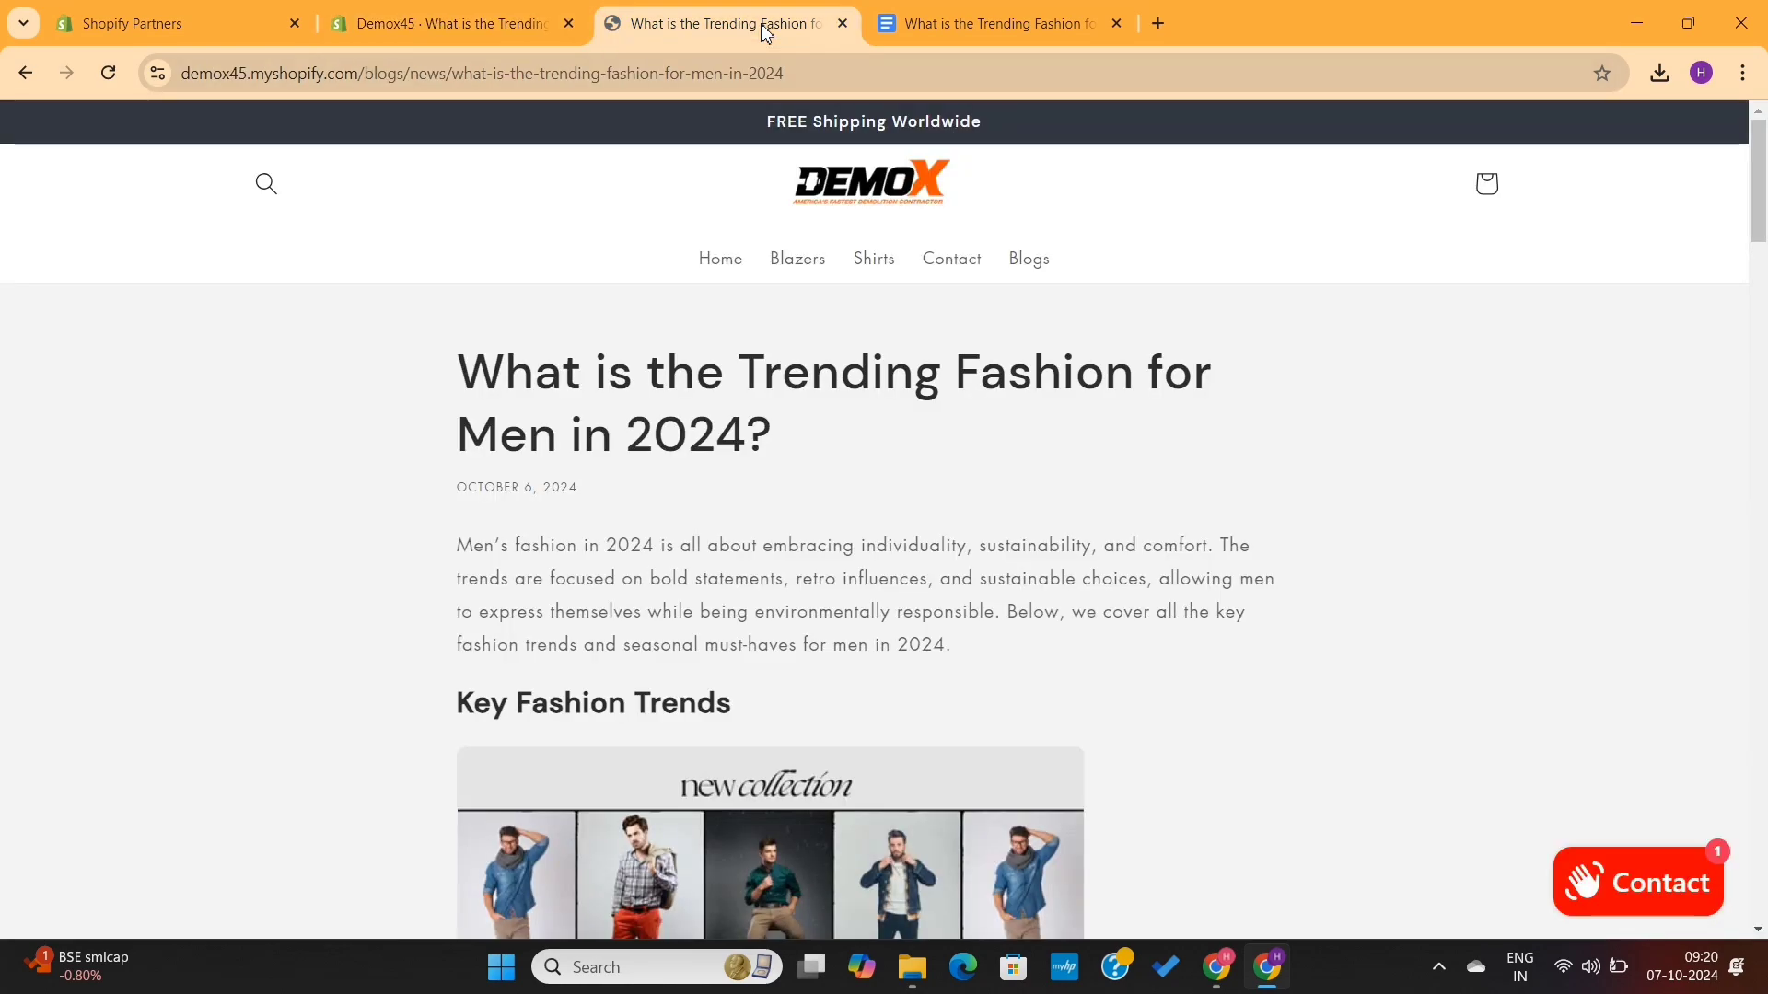
left_click(26, 73)
left_click(110, 74)
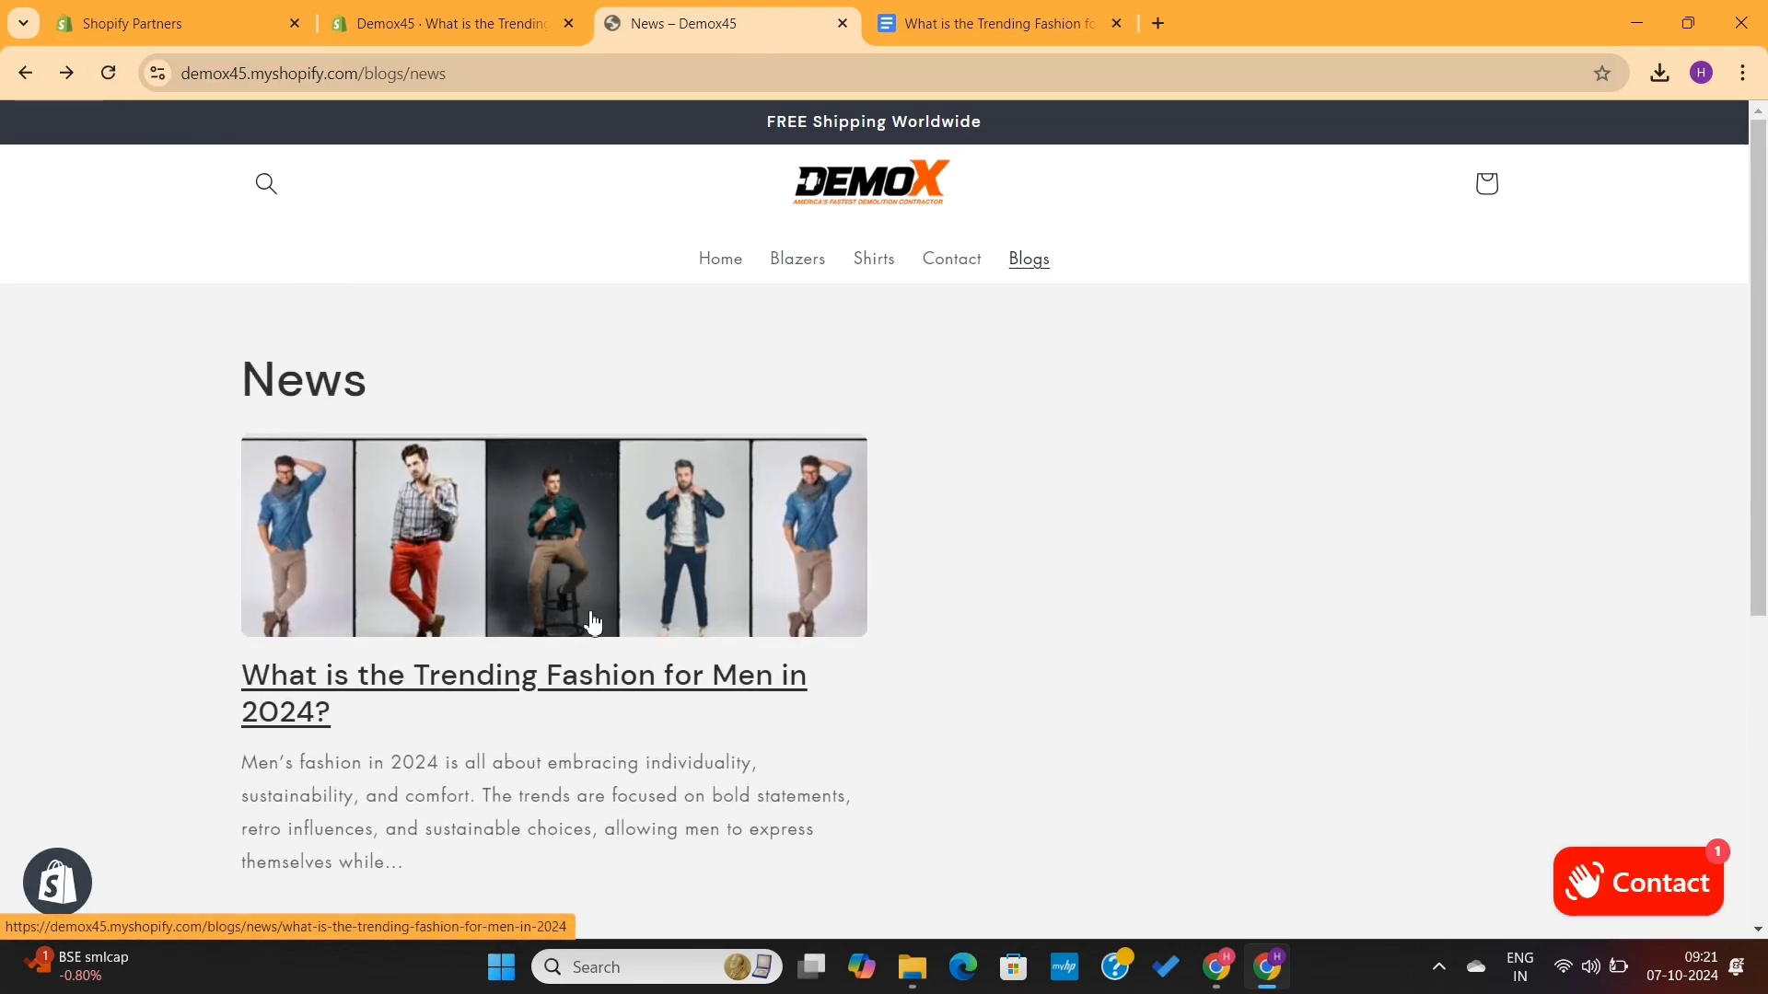
left_click(569, 626)
scroll(979, 667, "down", 15)
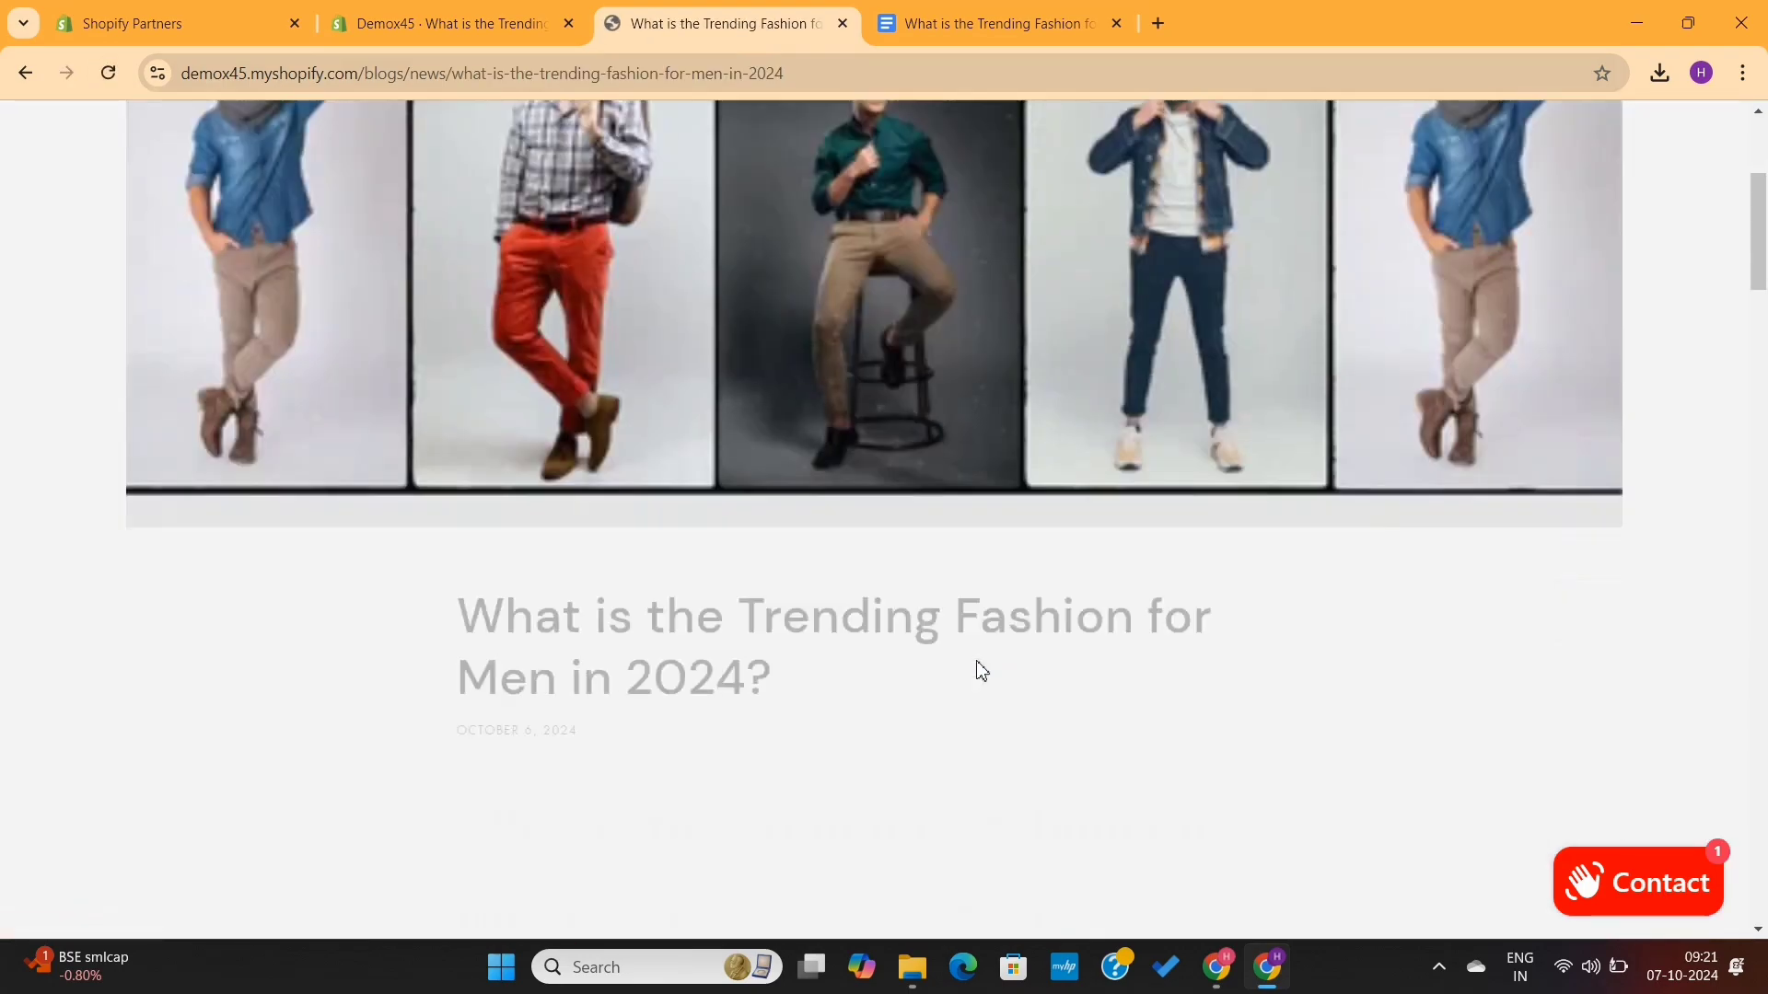
scroll(980, 663, "down", 15)
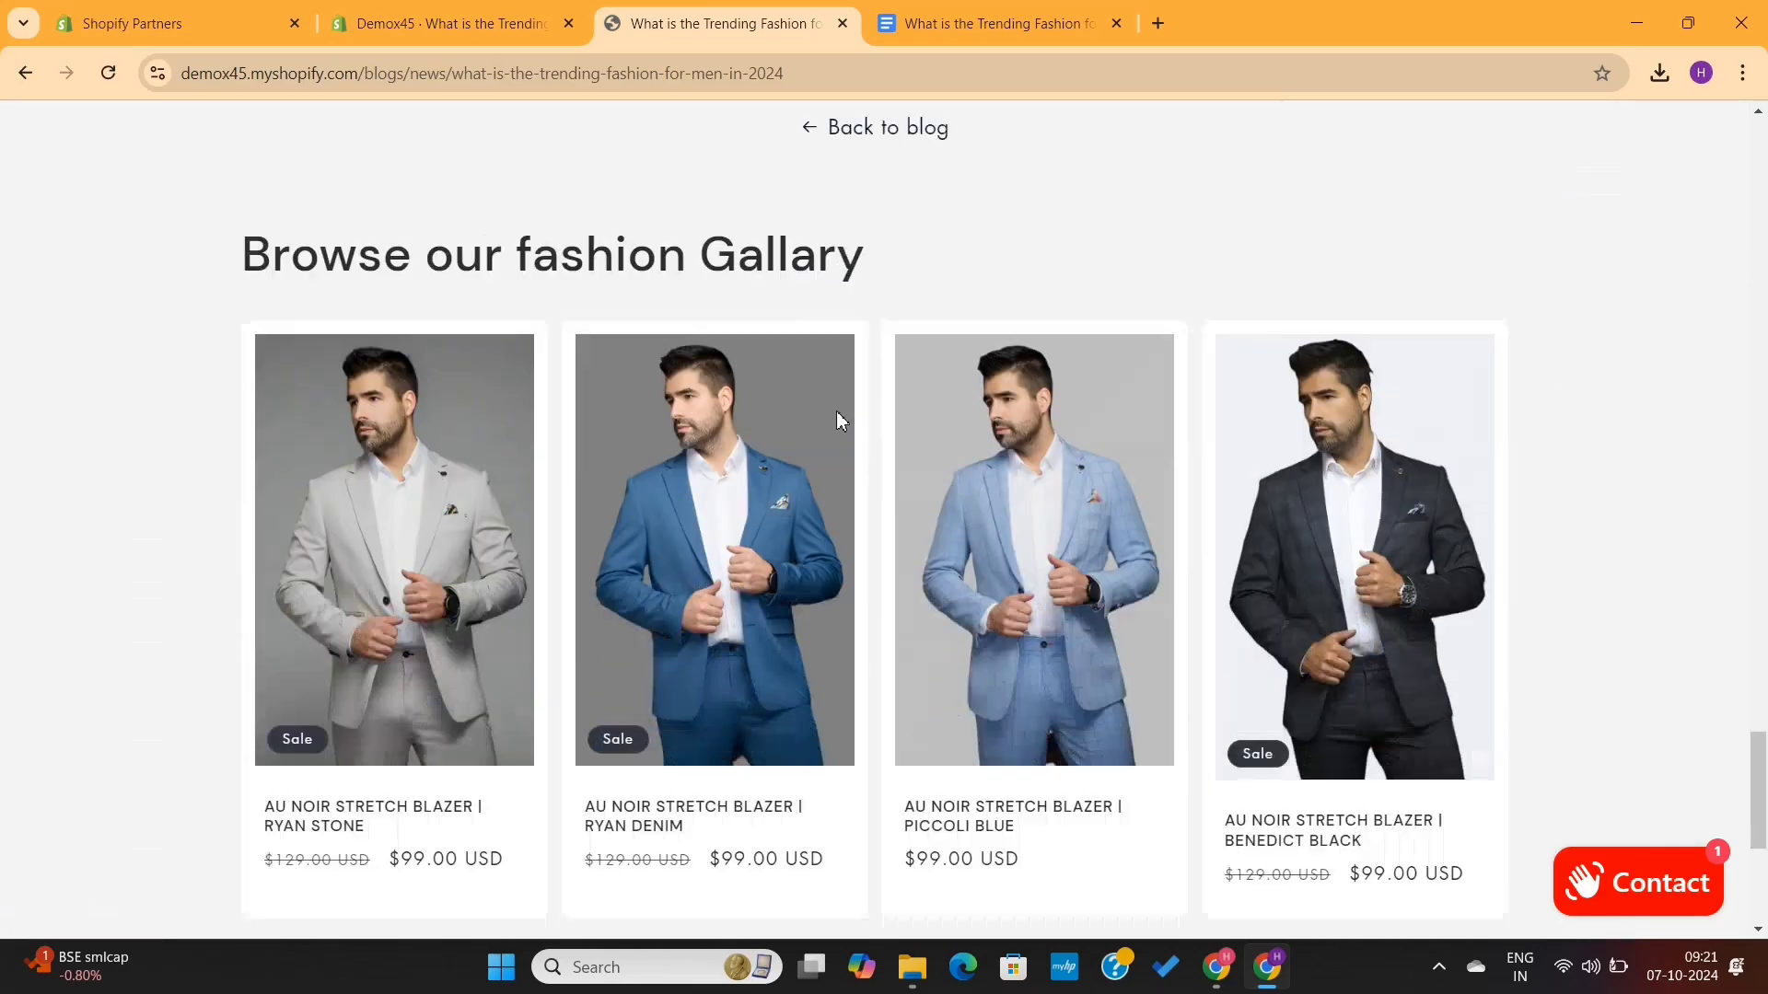
- Go to the storefront home page and review the post in the Blog posts section
left_click(635, 534)
scroll(919, 484, "down", 15)
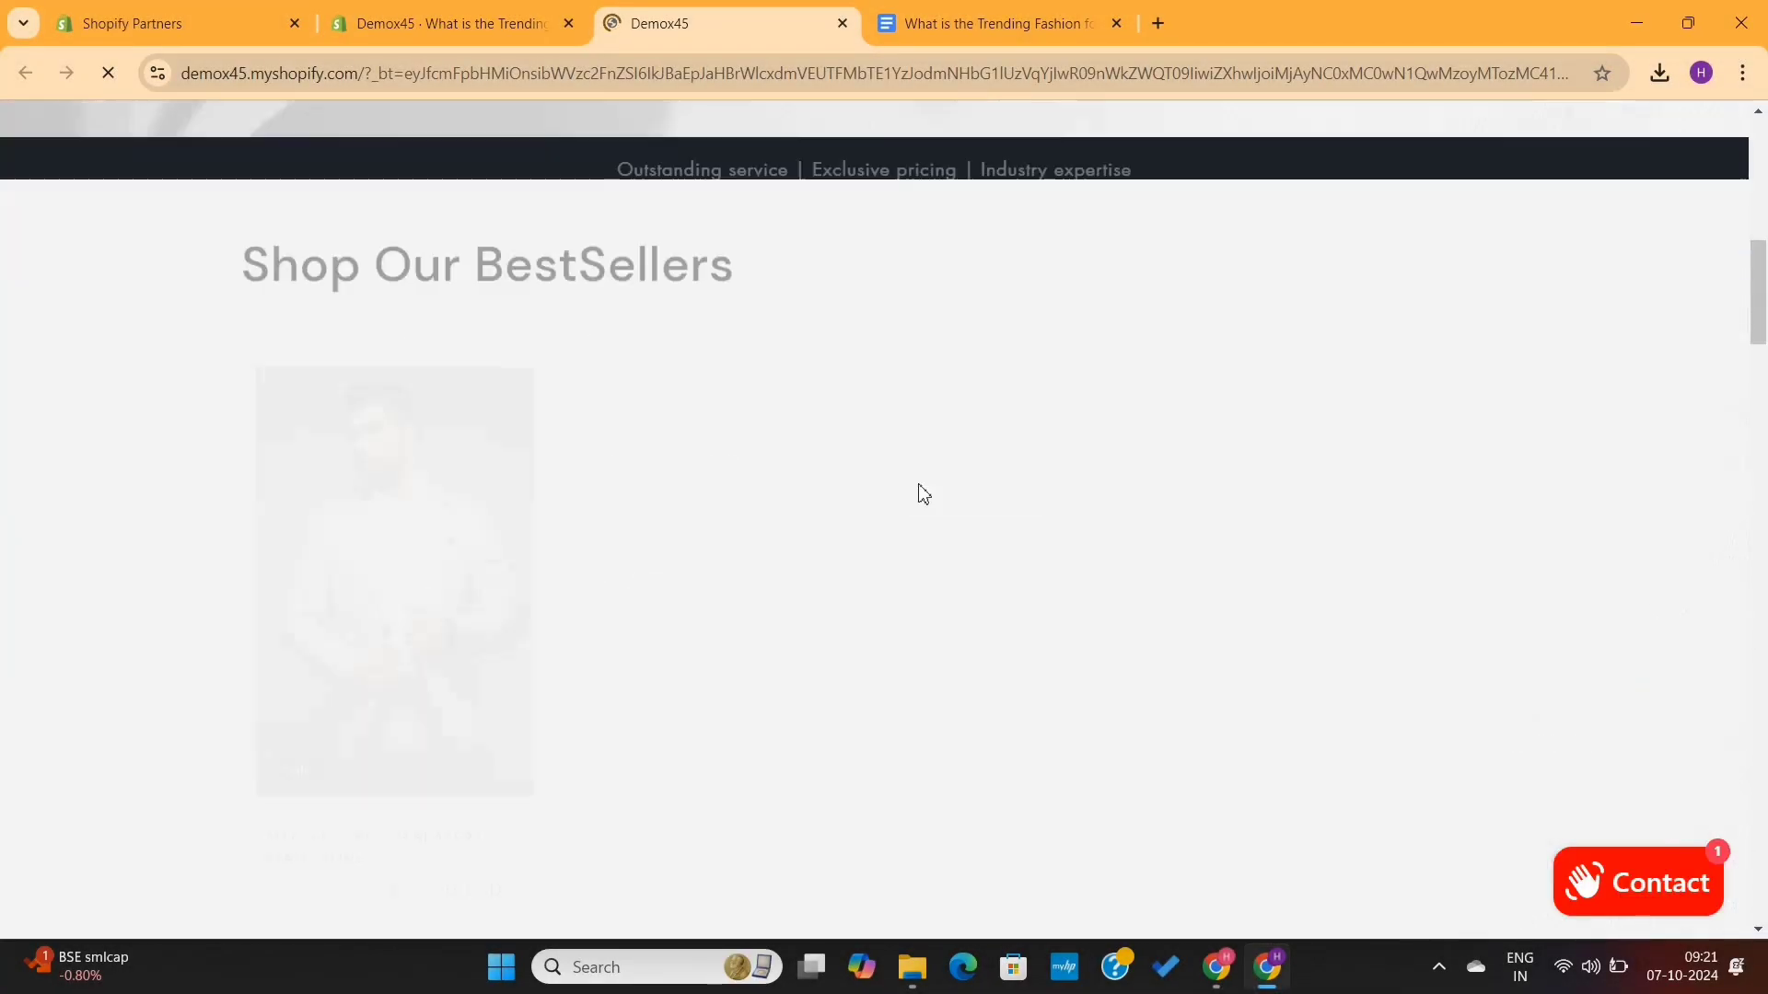
scroll(920, 493, "down", 10)
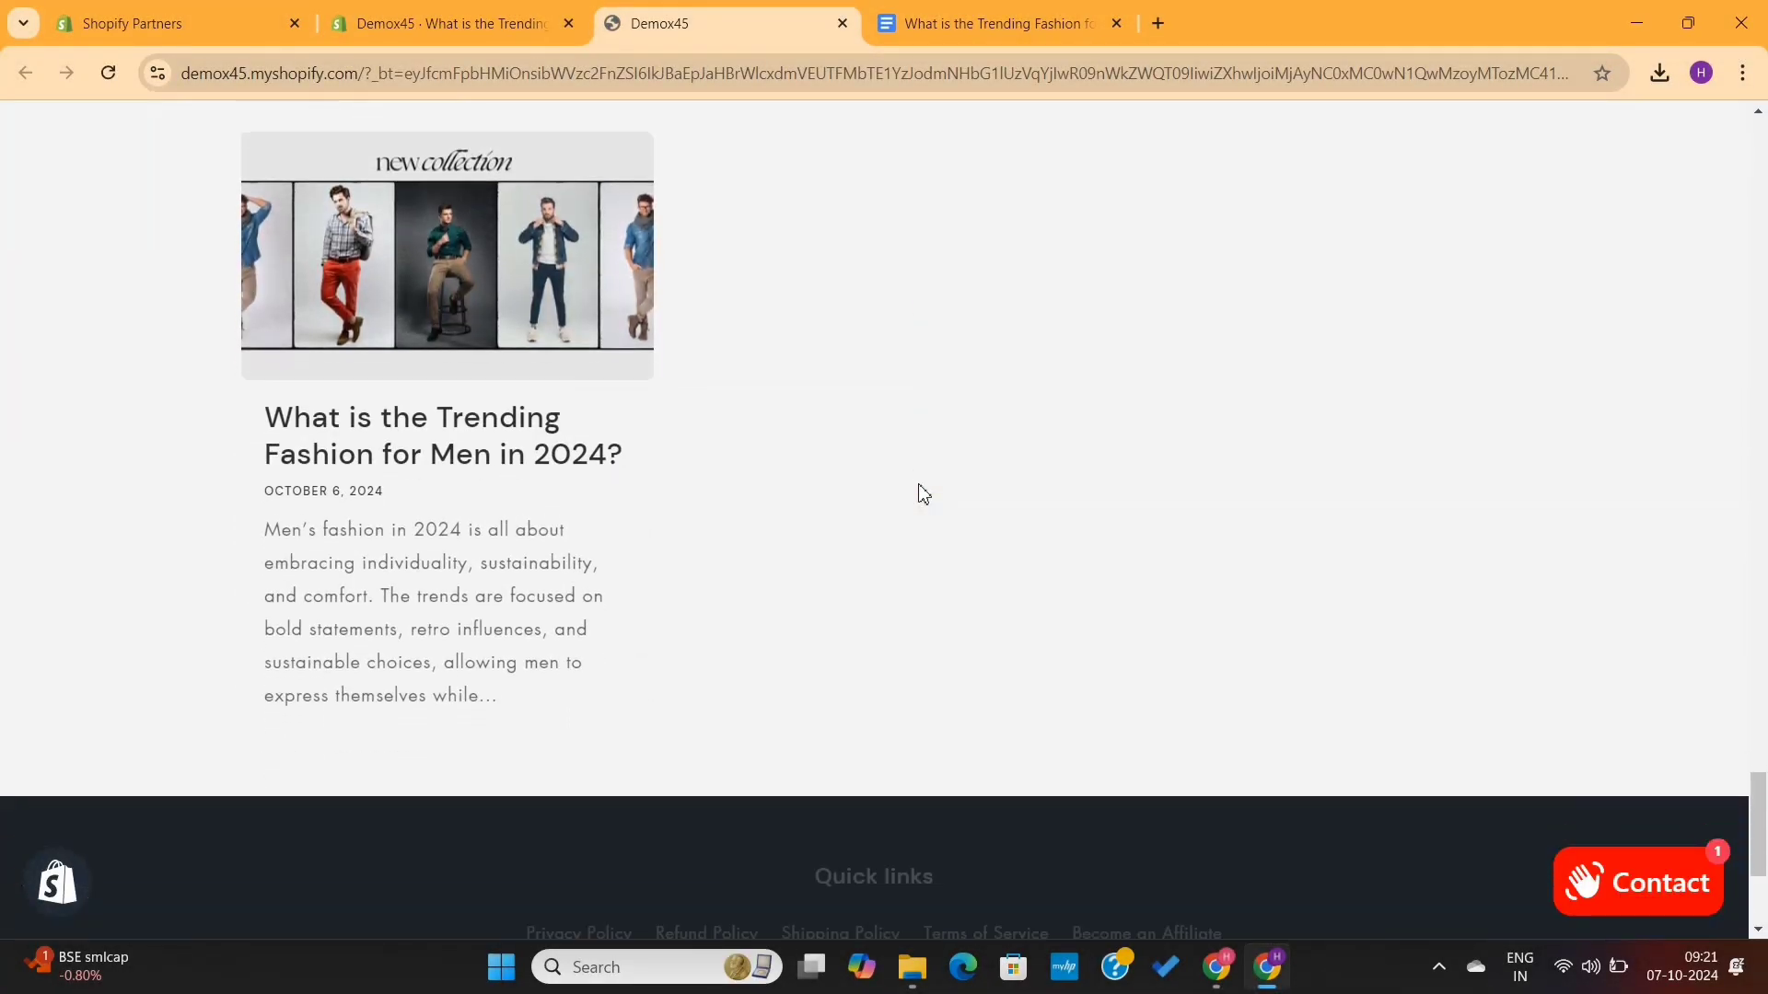
scroll(460, 373, "up", 3)
left_click_drag(520, 370, 106, 355)
left_click(106, 356)
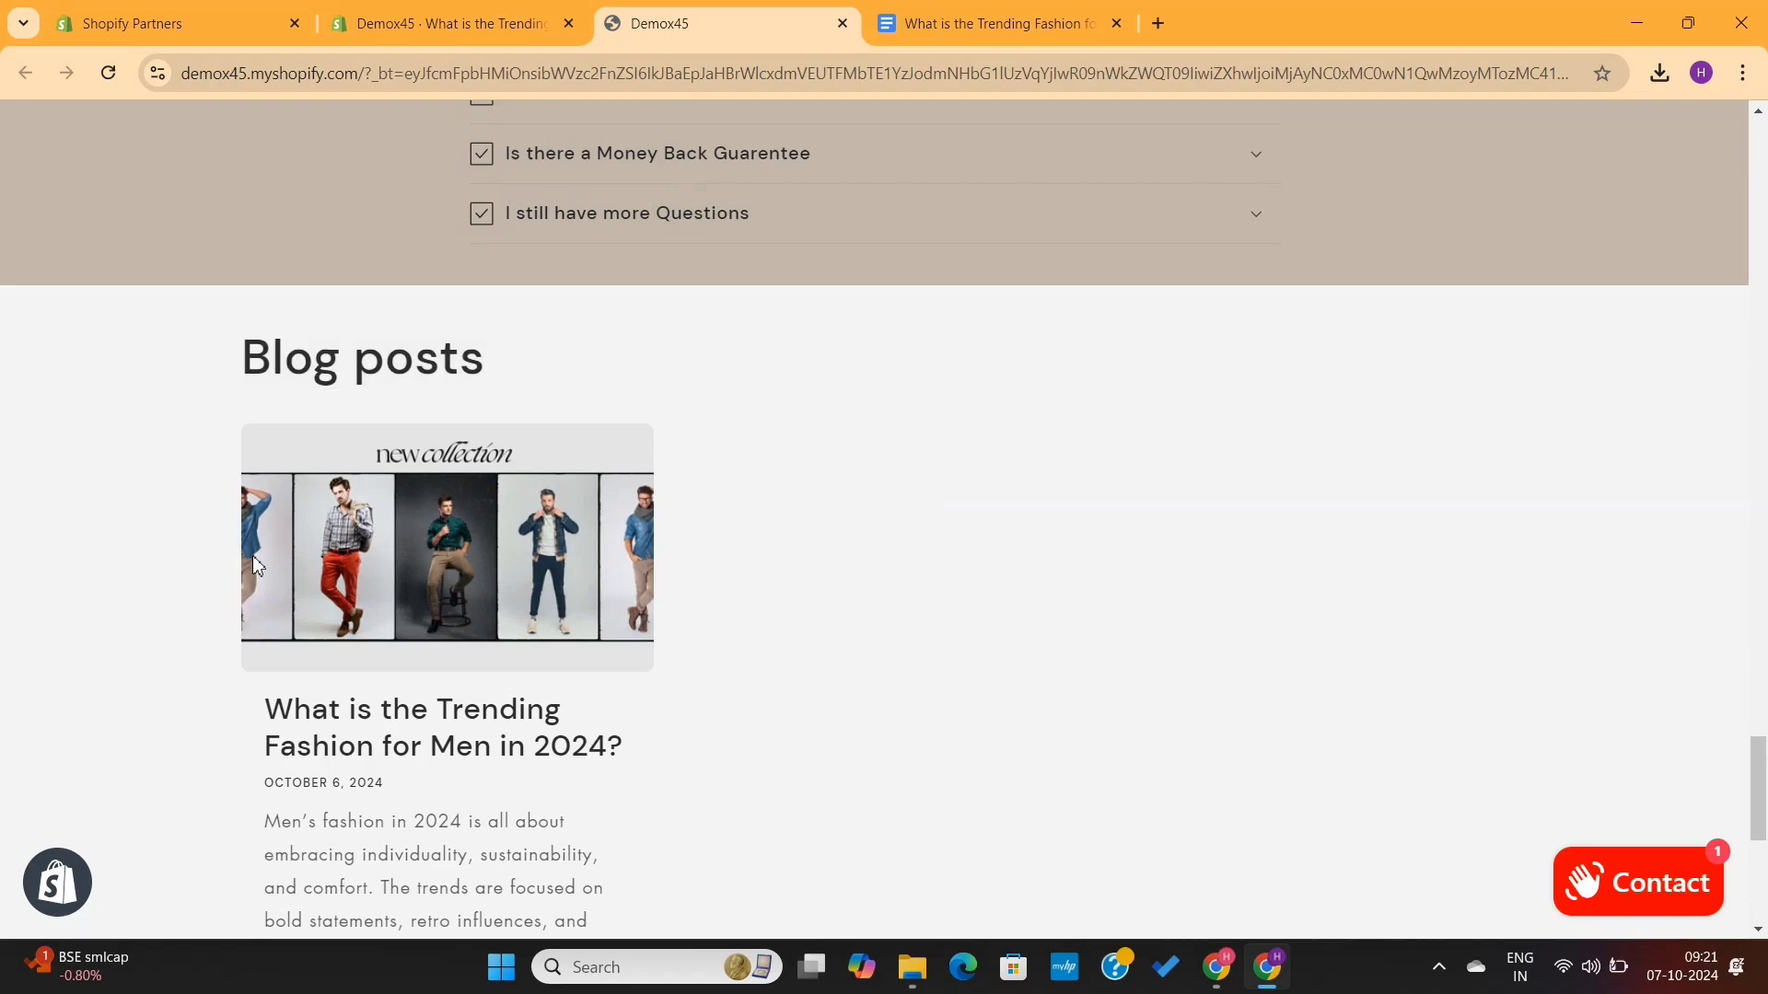
scroll(340, 481, "down", 5)
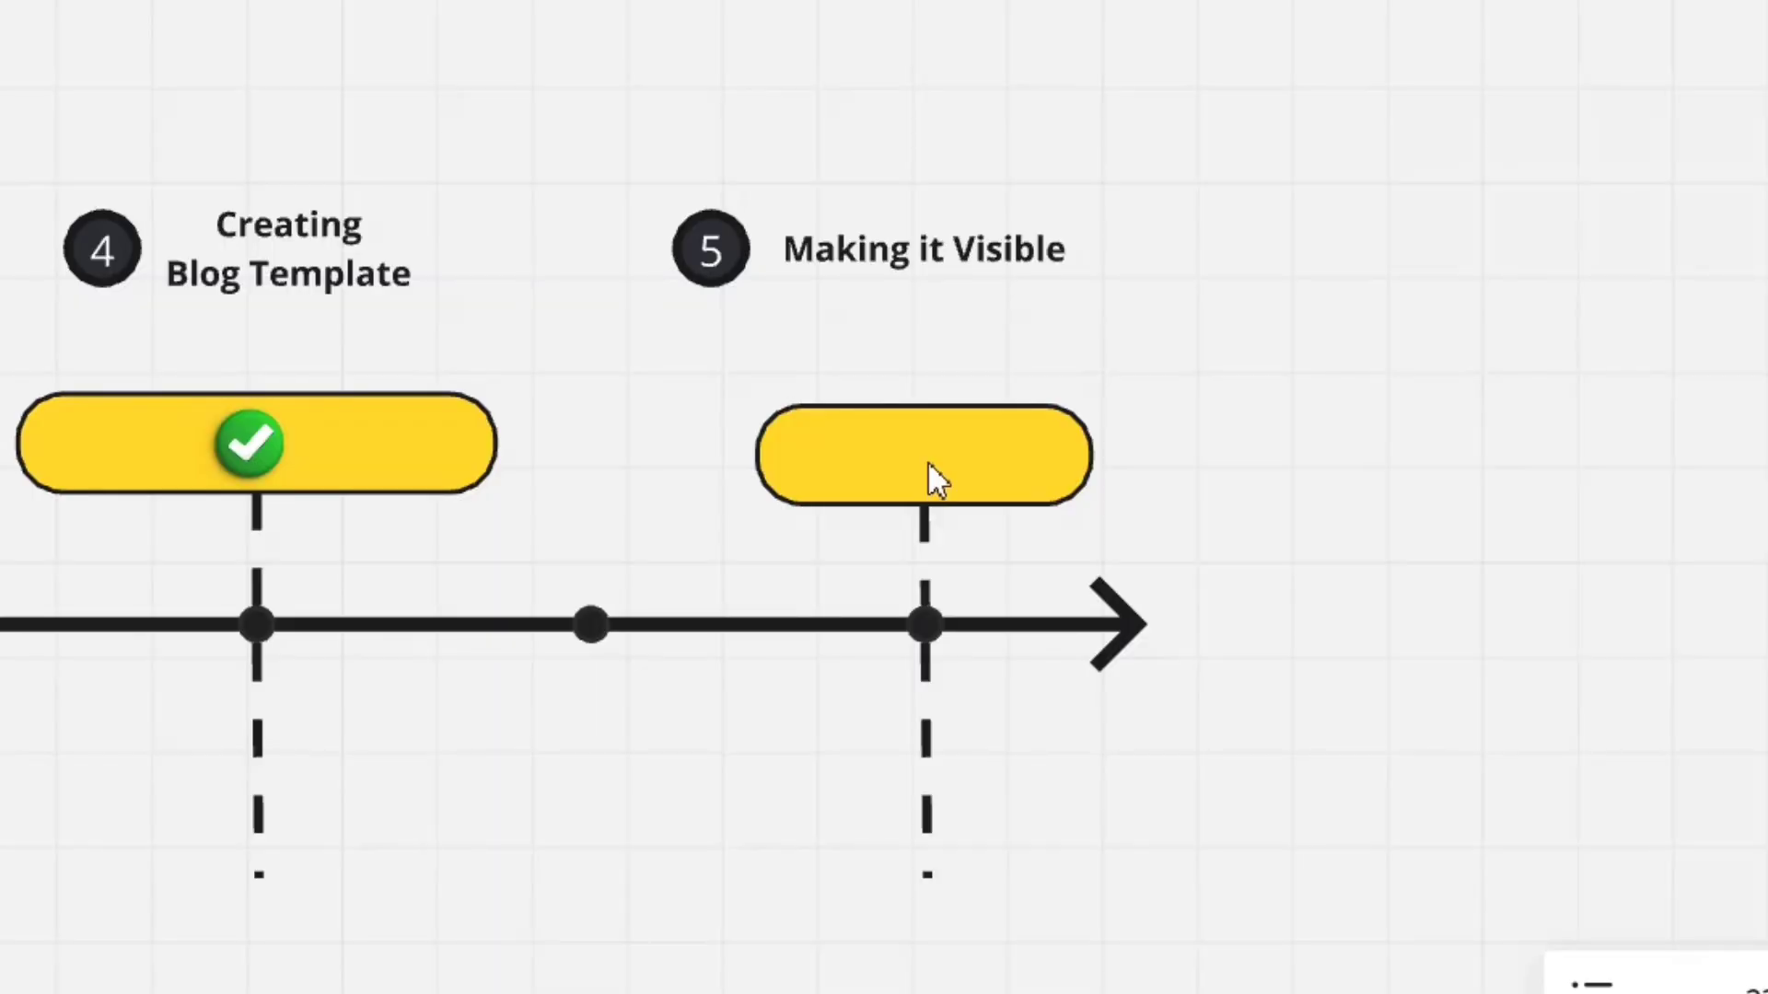